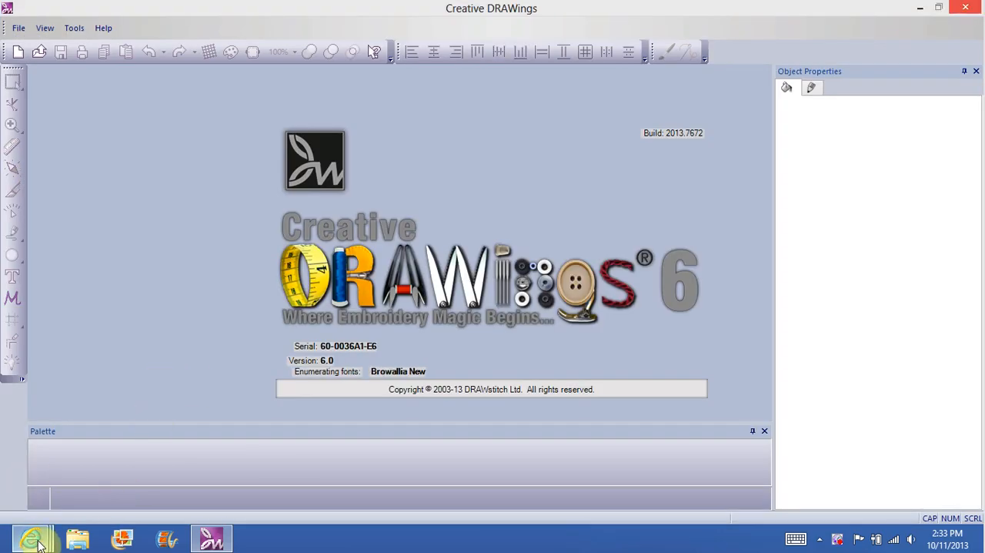
# Step: Switch to the browser's maple leaf coloring page image results and close the enlarged leaf preview
pyautogui.moveTo(39, 543)
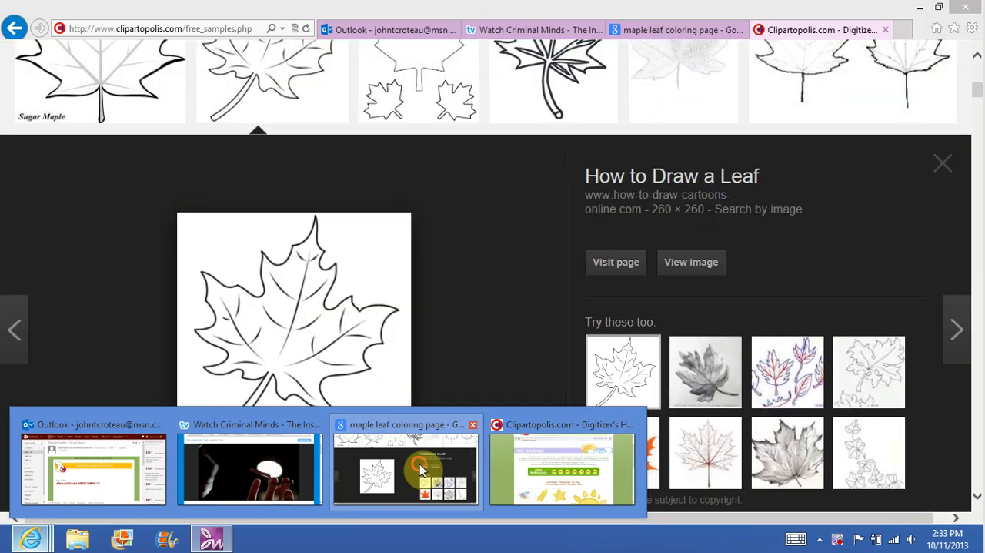
pyautogui.click(433, 470)
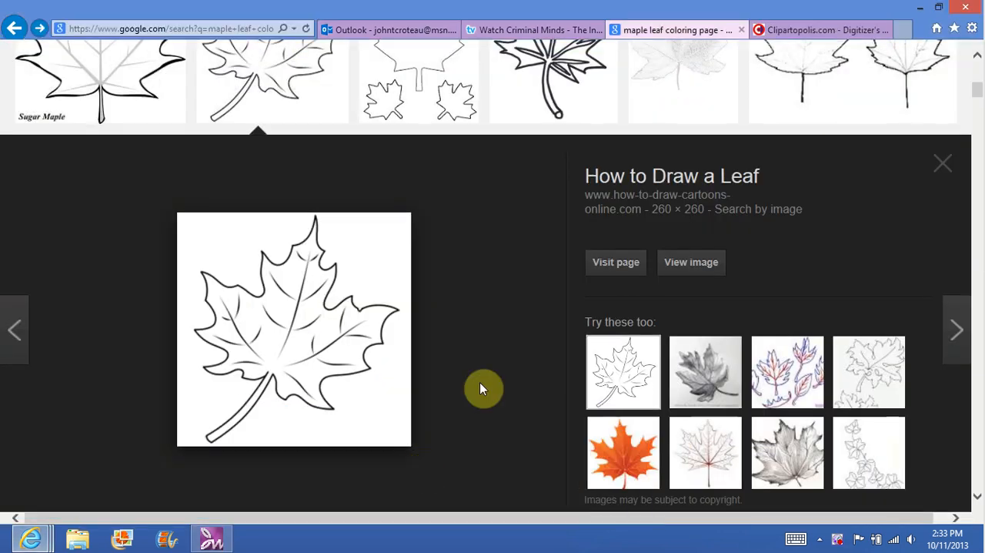
pyautogui.click(940, 165)
pyautogui.moveTo(977, 90); pyautogui.dragTo(977, 67)
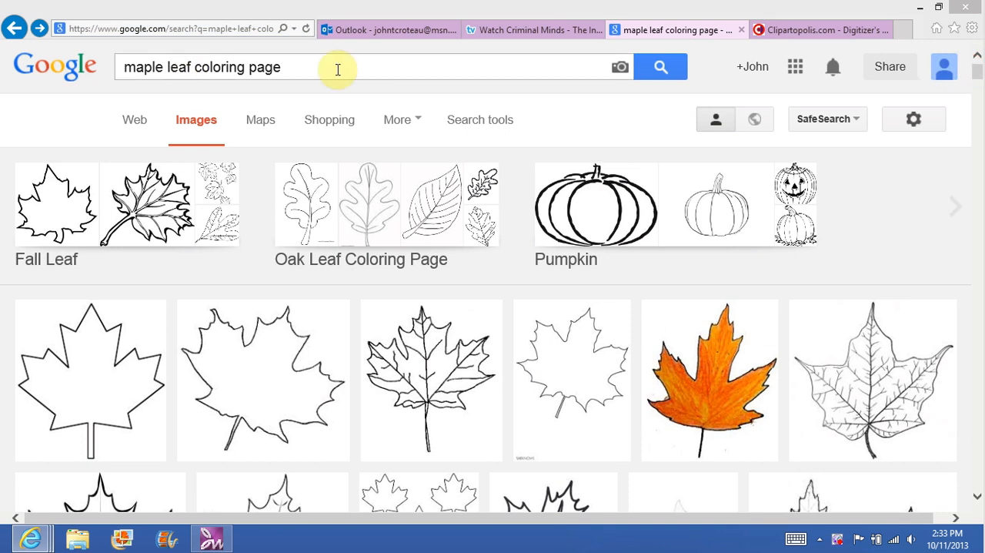
# Step: Change the Google image search to "maple leaf AI" and run it
pyautogui.click(304, 67)
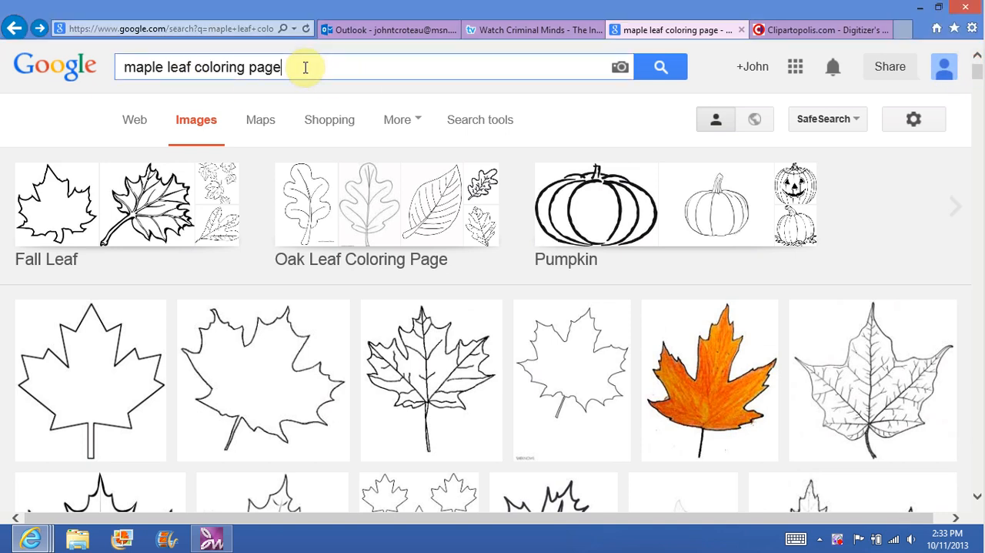
pyautogui.press('BackSpace')
pyautogui.press('BackSpace')
pyautogui.press('BackSpace')
pyautogui.press('BackSpace')
pyautogui.press('BackSpace')
pyautogui.press('BackSpace')
pyautogui.press('BackSpace')
pyautogui.press('BackSpace')
pyautogui.press('BackSpace')
pyautogui.press('BackSpace')
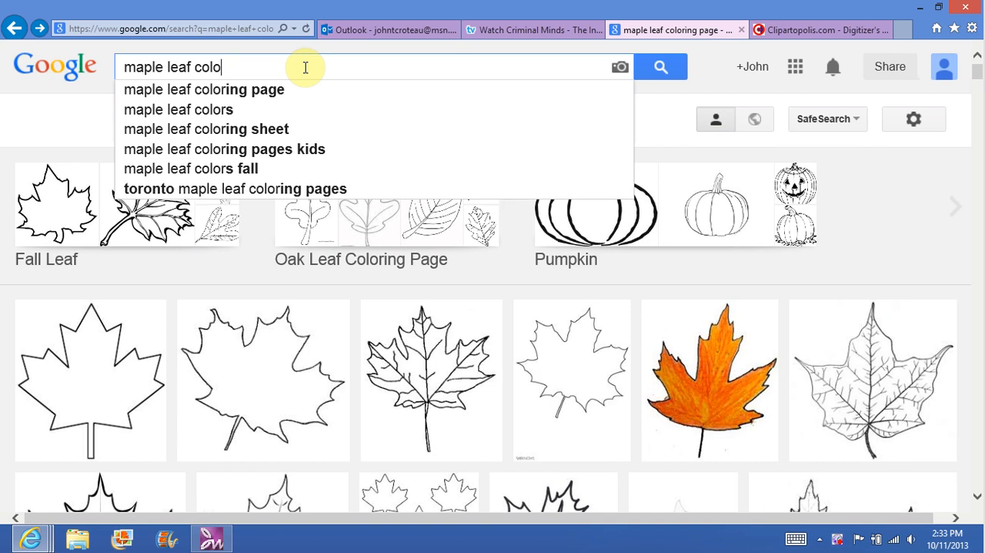
pyautogui.press('BackSpace')
pyautogui.press('BackSpace')
pyautogui.write('A')
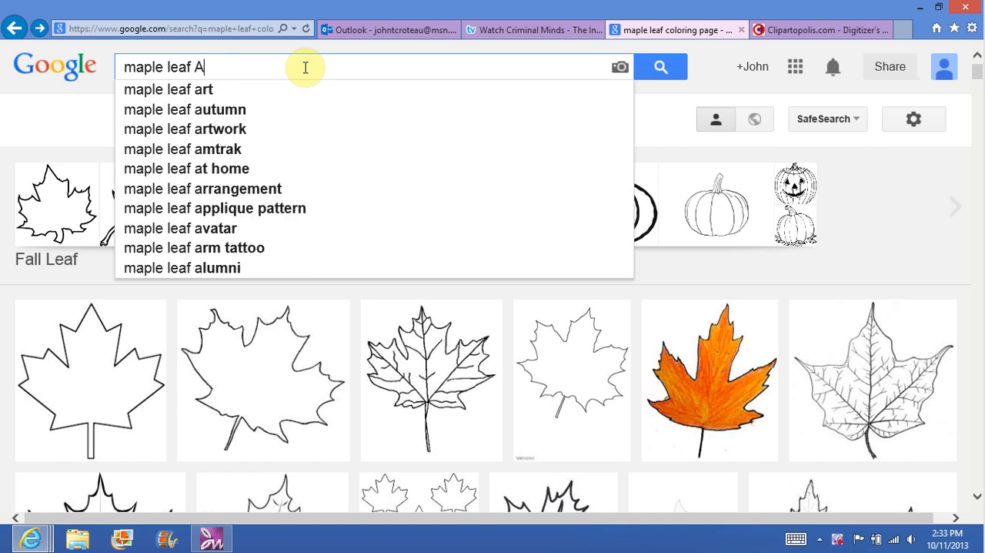
pyautogui.press('BackSpace')
pyautogui.write('AI')
pyautogui.press('Return')
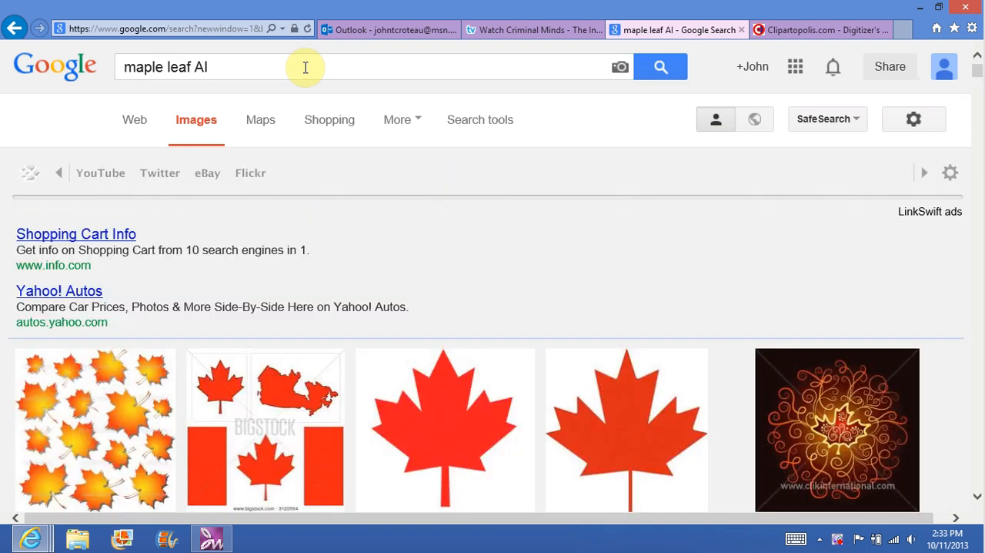
# Step: Check the Clipartopolis free download formats and search Google Images for "maple leaf BMP"
pyautogui.click(254, 68)
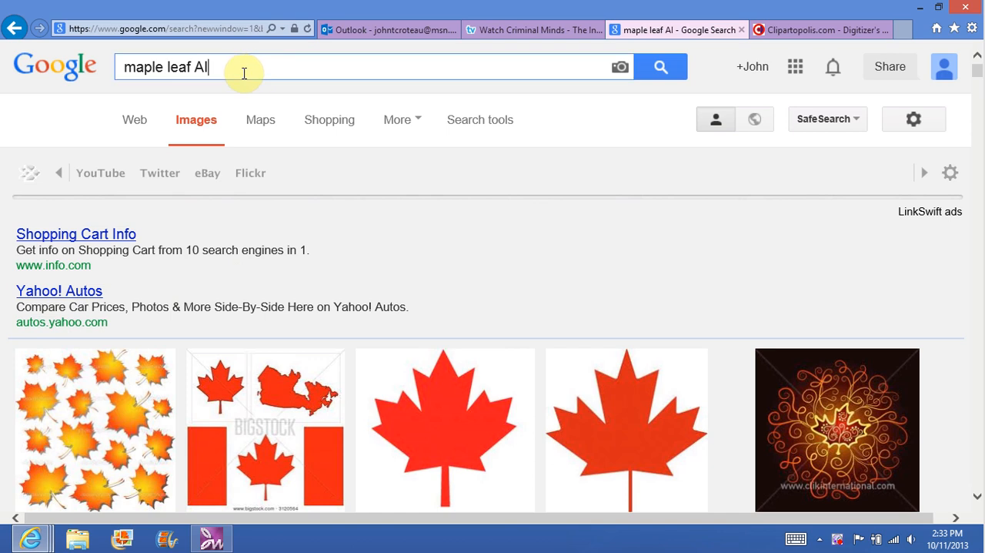
pyautogui.press('BackSpace')
pyautogui.press('BackSpace')
pyautogui.press('BackSpace')
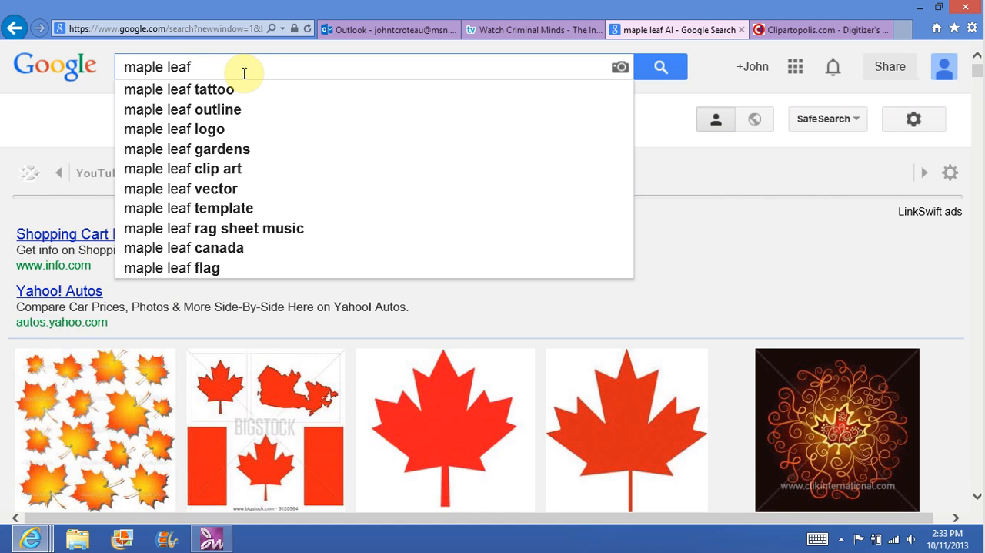
pyautogui.click(811, 25)
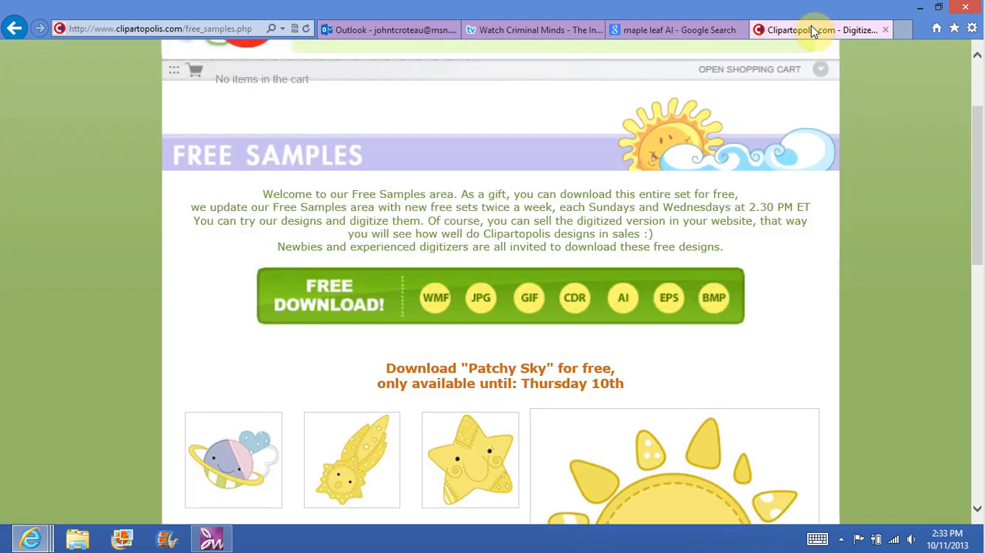
pyautogui.click(683, 30)
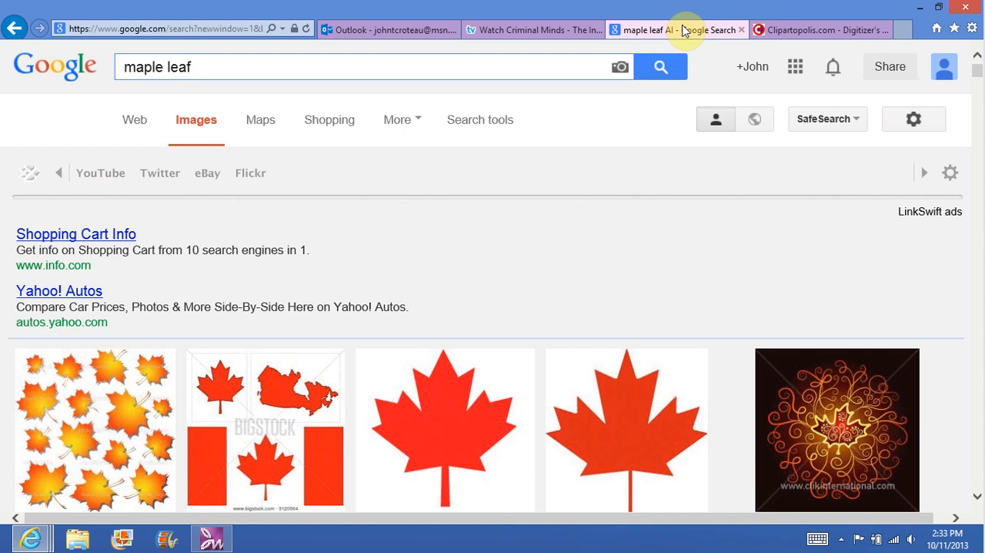
pyautogui.write('BMP')
pyautogui.press('Return')
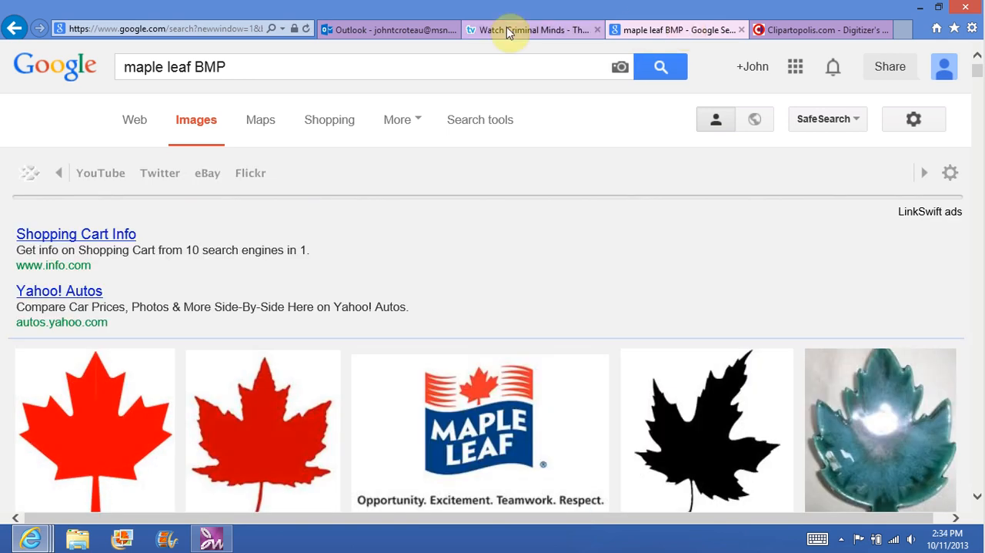
# Step: Search Google Images for "maple leaf vector" using the suggested query
pyautogui.click(250, 69)
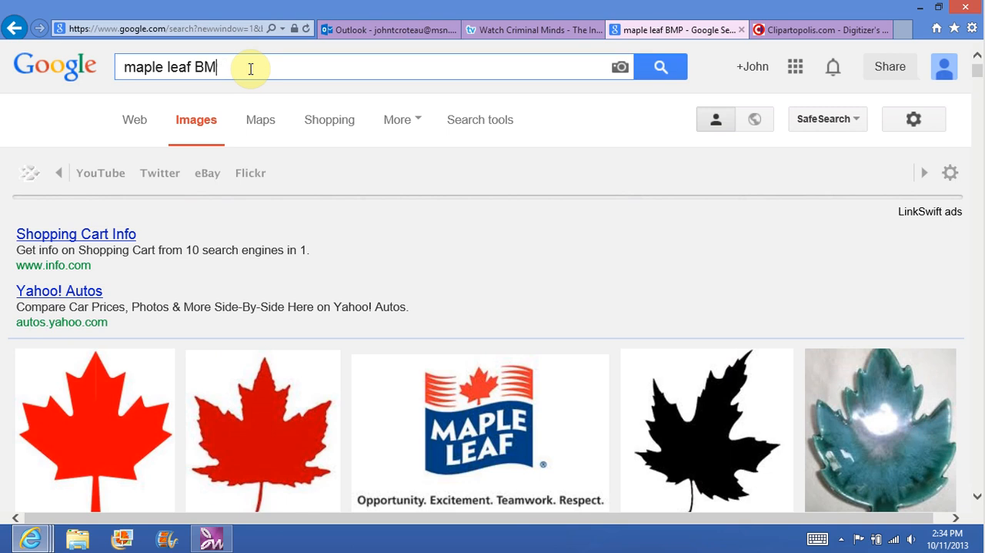
pyautogui.press('BackSpace')
pyautogui.press('BackSpace')
pyautogui.press('BackSpace')
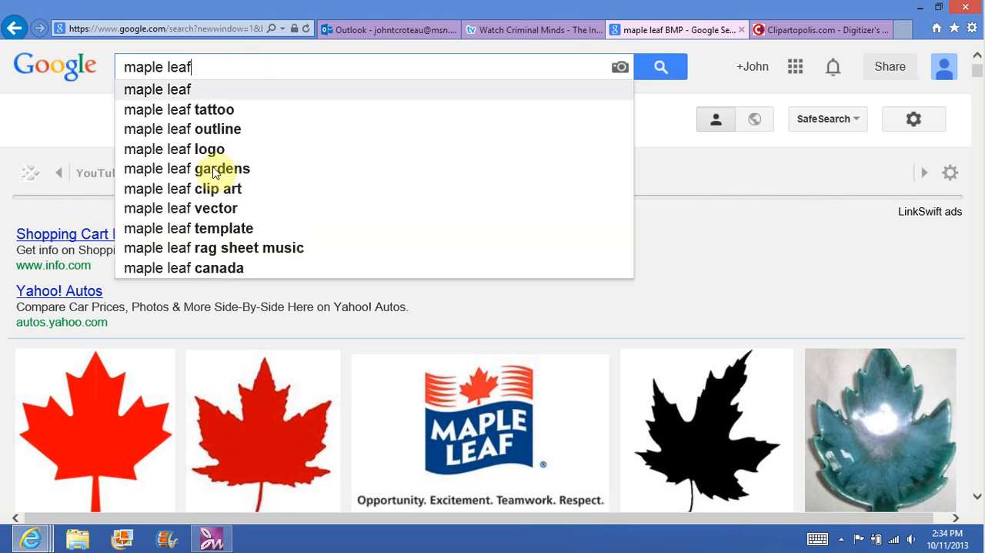
pyautogui.click(206, 214)
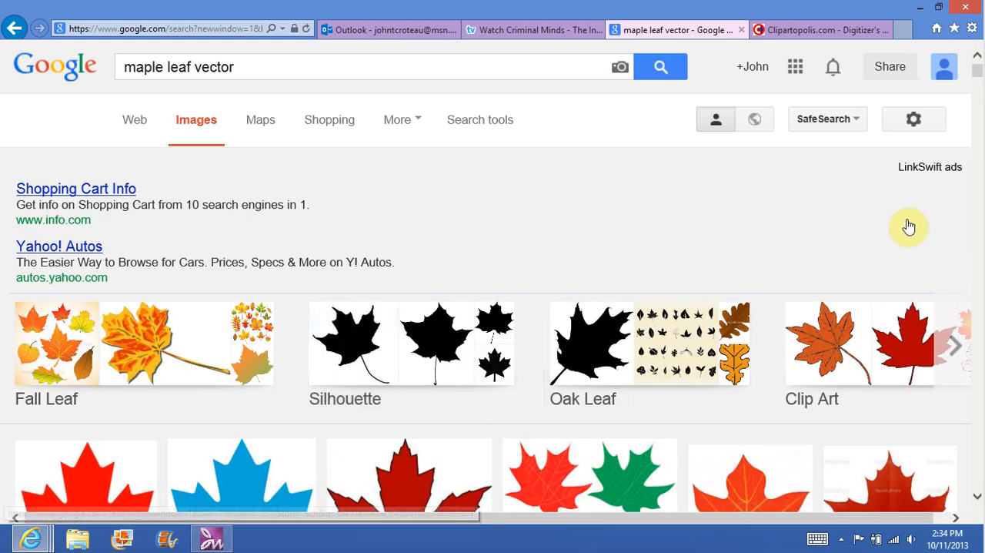
pyautogui.moveTo(977, 80)
pyautogui.mouseDown()
pyautogui.moveTo(979, 91)
pyautogui.moveTo(977, 68)
pyautogui.mouseUp()
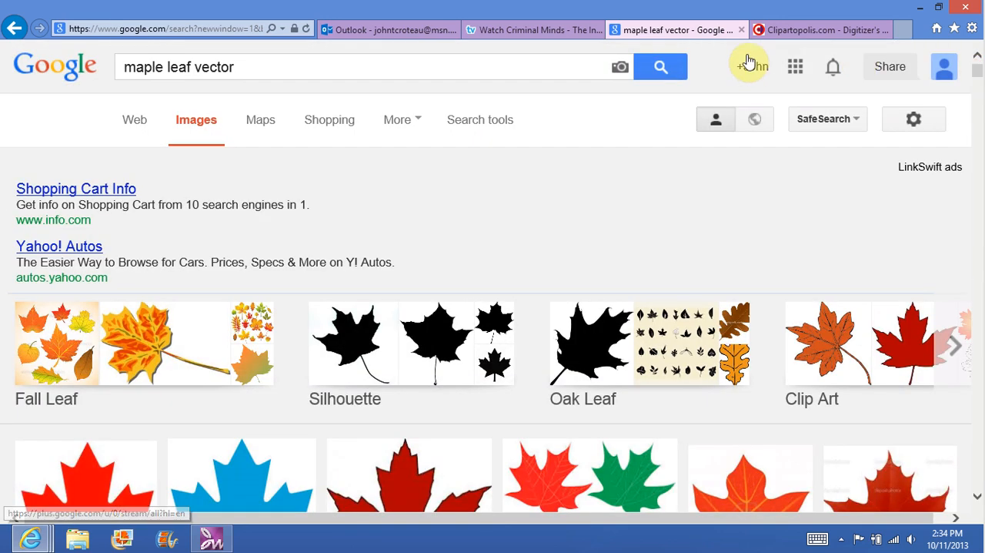
# Step: Look over the download formats and "Patchy Sky" designs on the Clipartopolis Free Samples page, and minimize the browser
pyautogui.click(827, 24)
pyautogui.moveTo(977, 149); pyautogui.dragTo(974, 95)
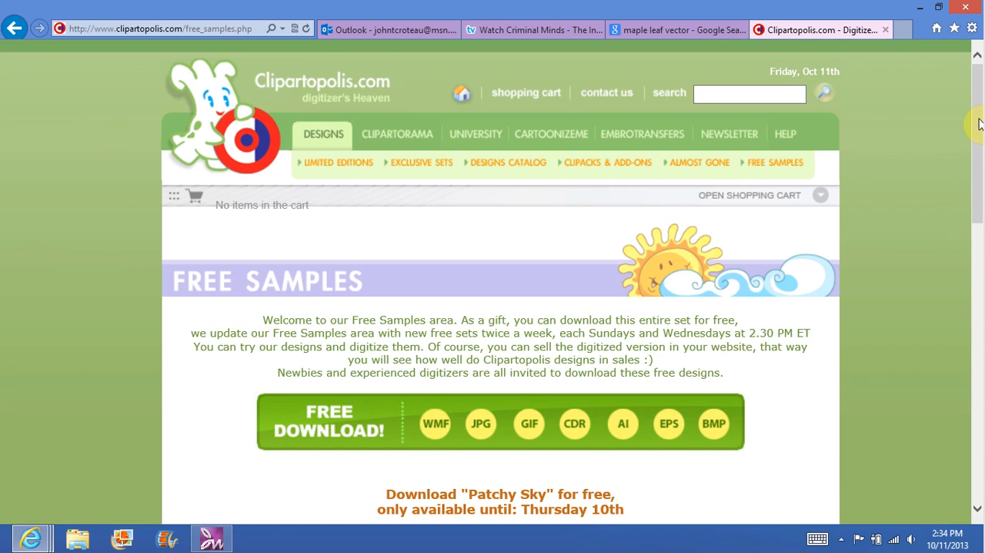
pyautogui.moveTo(981, 127); pyautogui.dragTo(961, 211)
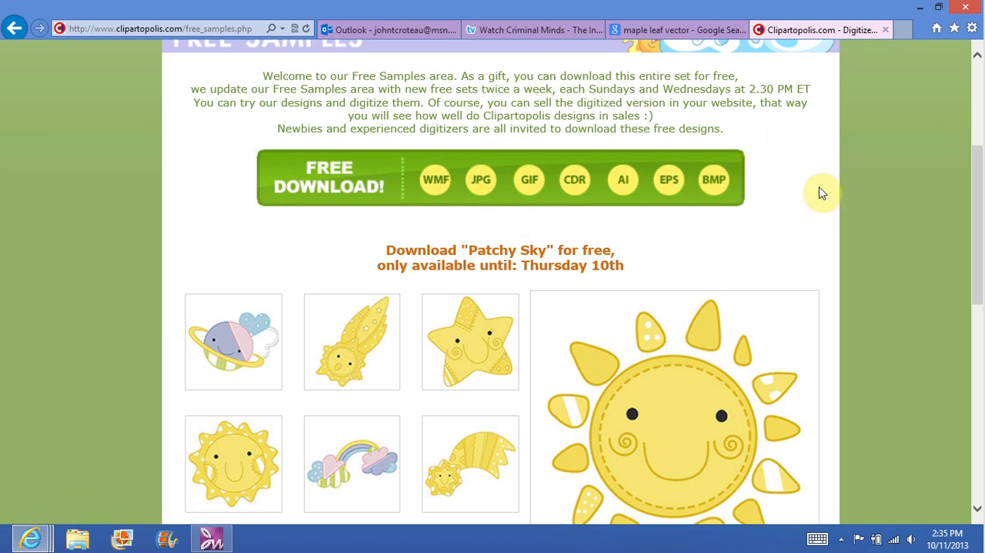
pyautogui.click(923, 12)
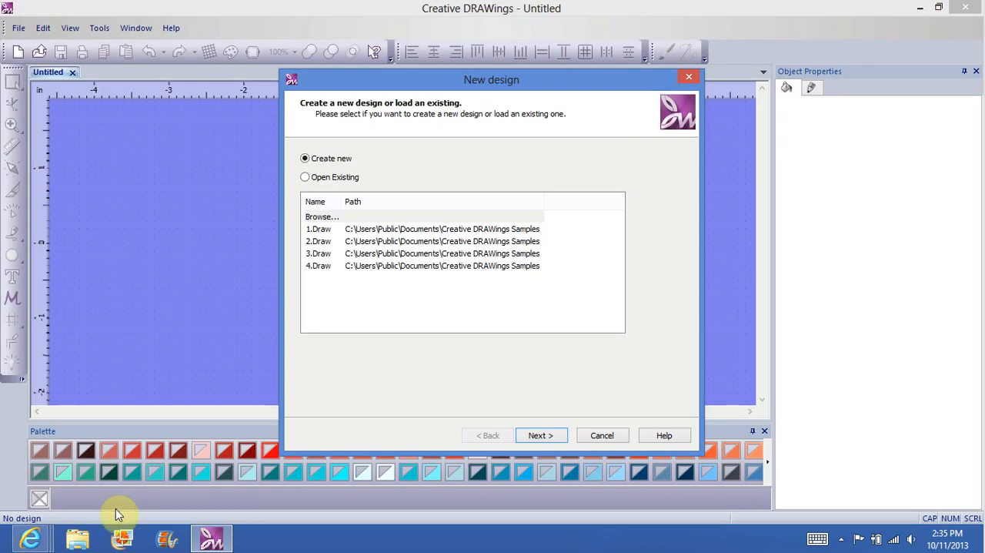
# Step: Switch to File Explorer and open the Patchy Sky folder inside clip art vector on the My Book (E:) drive
pyautogui.click(79, 543)
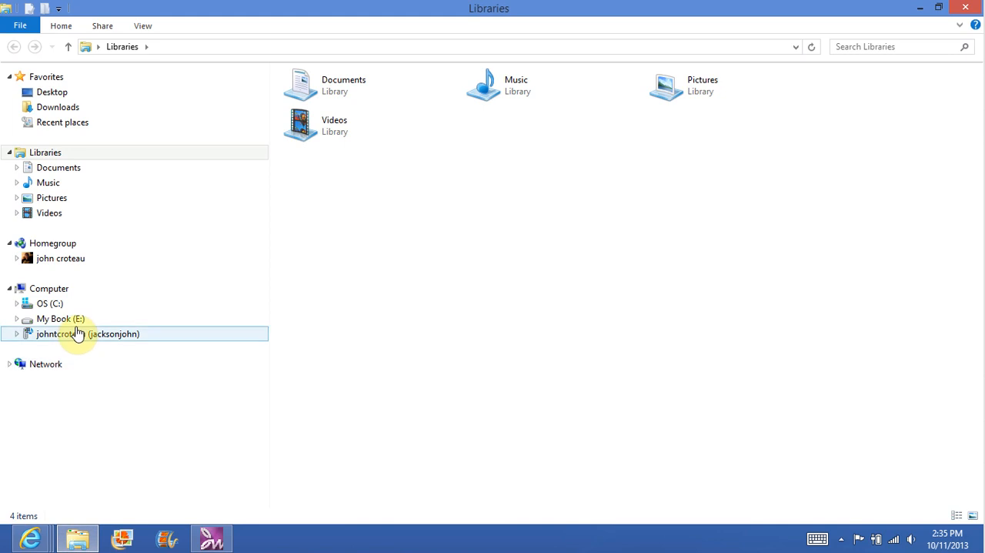
pyautogui.click(70, 319)
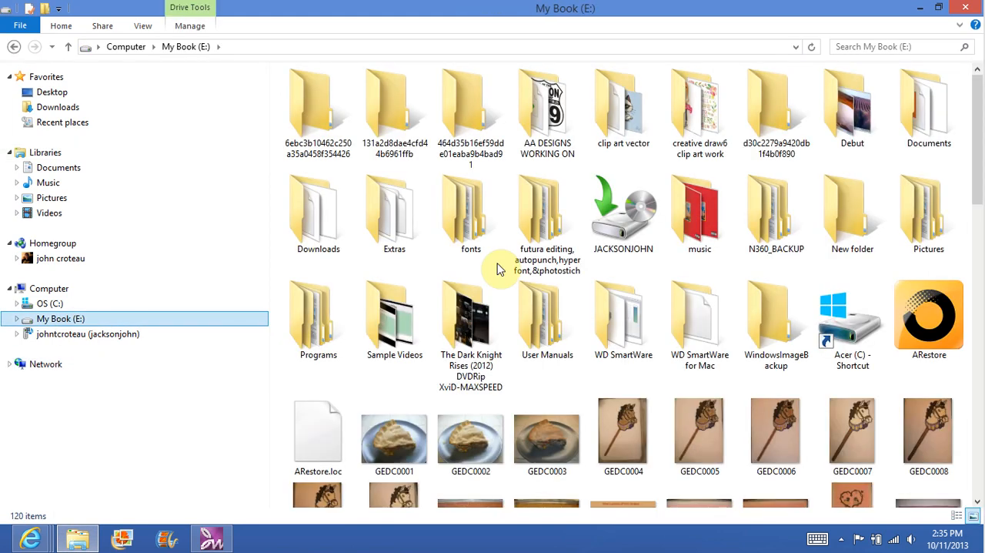
pyautogui.doubleClick(641, 102)
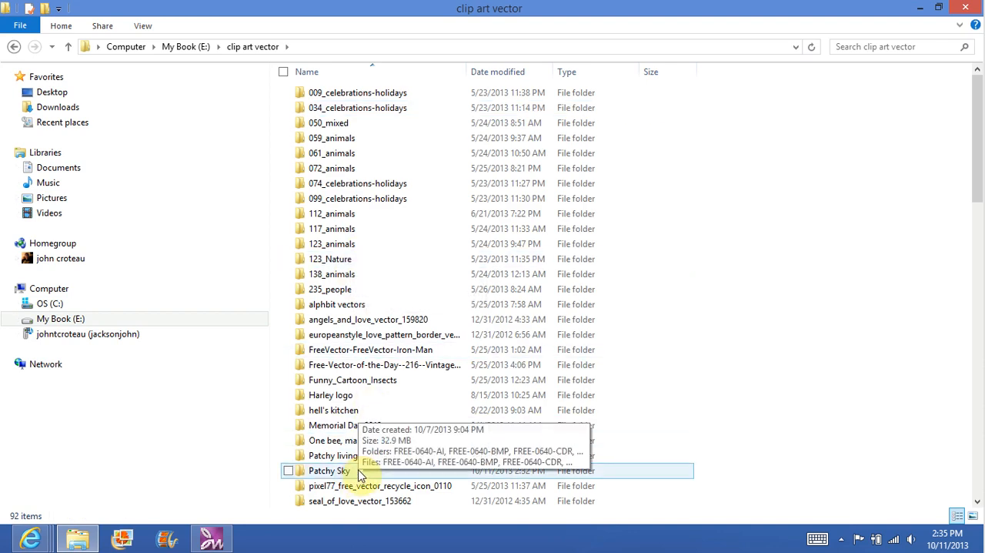
pyautogui.doubleClick(330, 470)
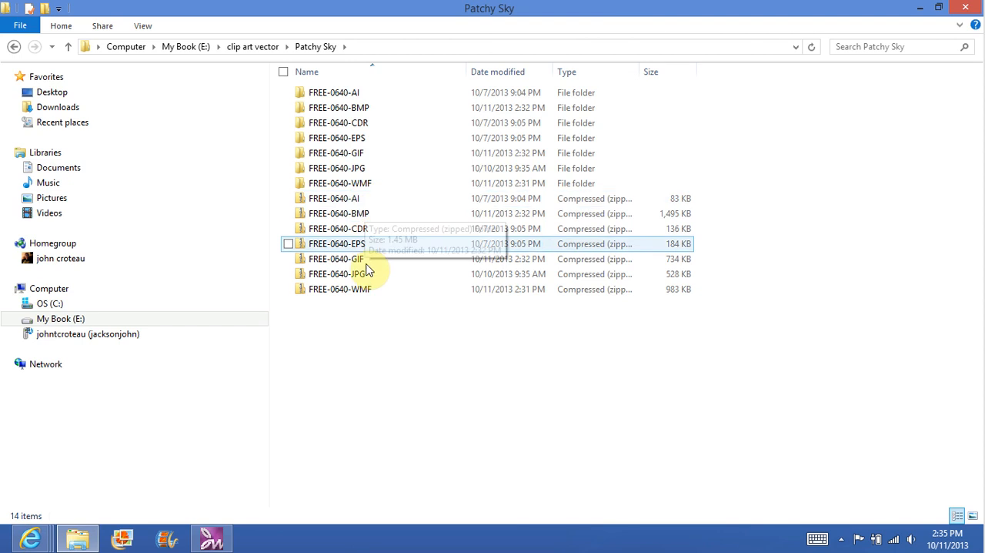
# Step: Delete all the compressed FREE-0640 archives from AI to WMF, keeping the extracted folders, and close the folder window
pyautogui.click(365, 202)
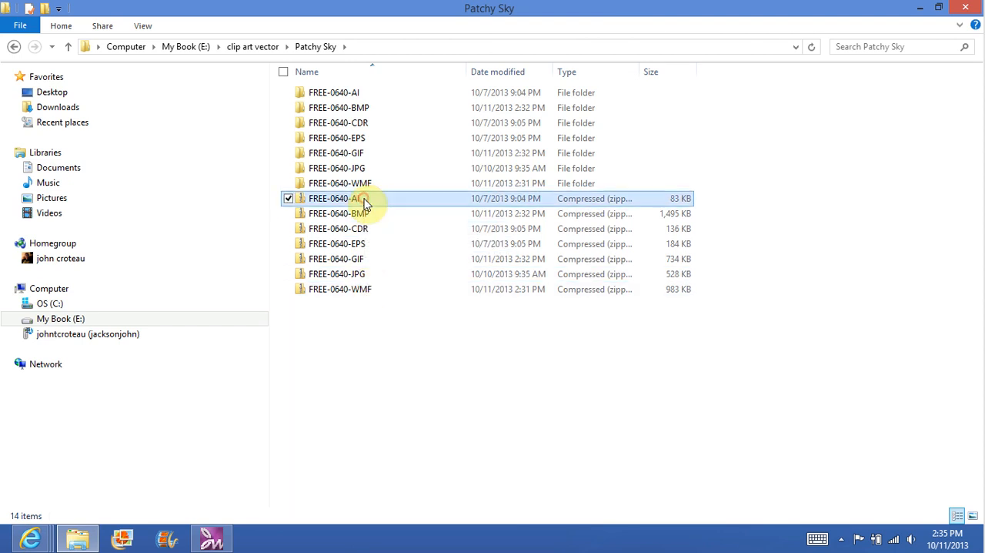
pyautogui.keyDown('ctrl'); pyautogui.click(378, 293); pyautogui.keyUp('ctrl')
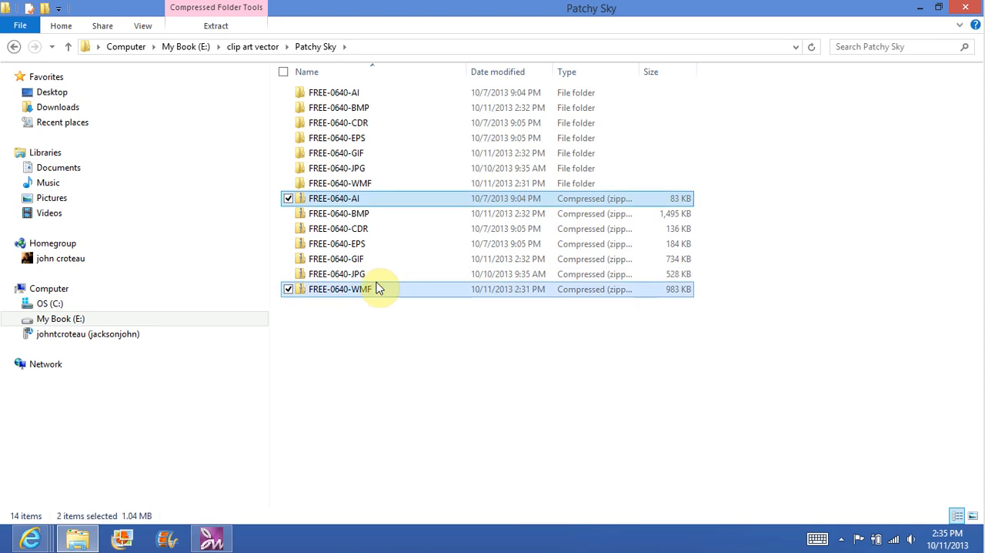
pyautogui.keyDown('shift'); pyautogui.click(375, 201); pyautogui.keyUp('shift')
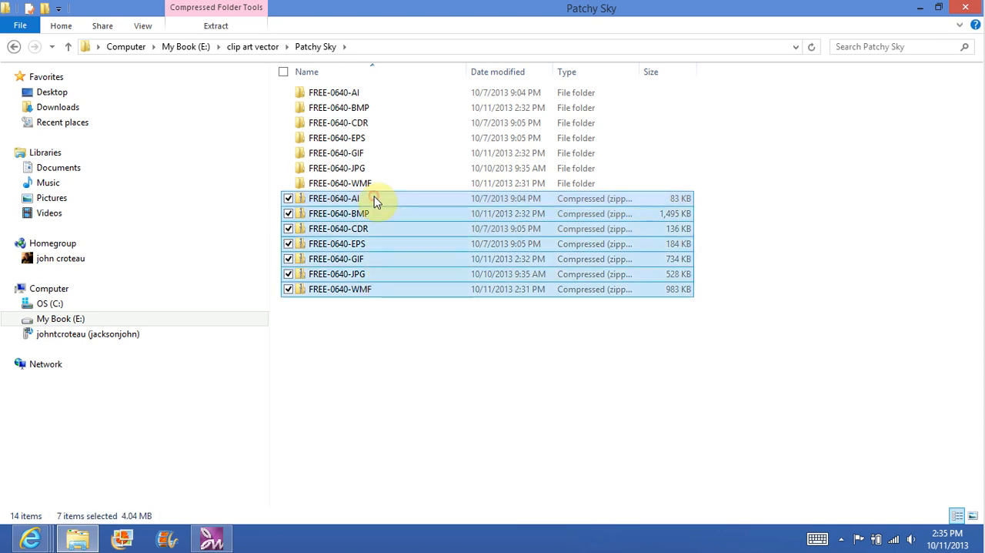
pyautogui.rightClick(387, 210)
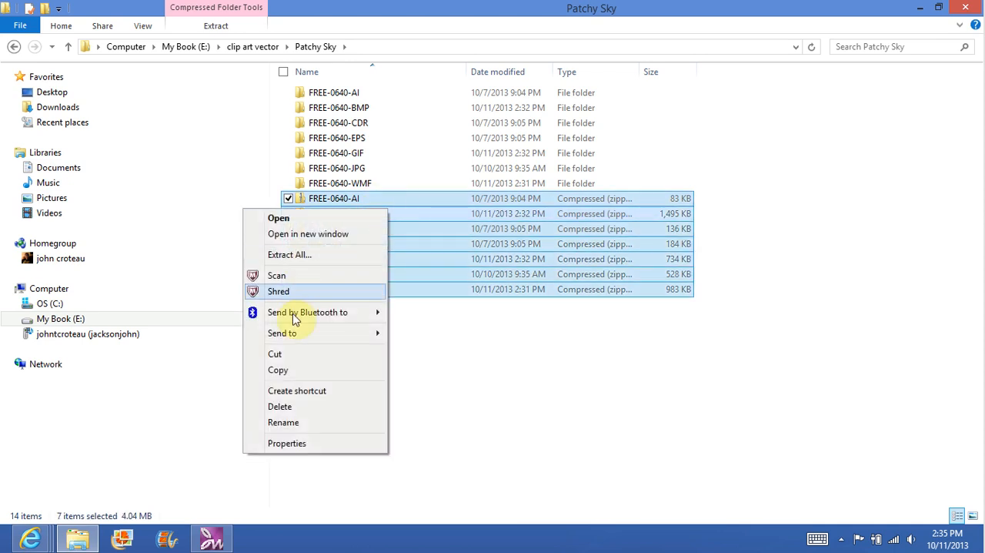
pyautogui.click(304, 407)
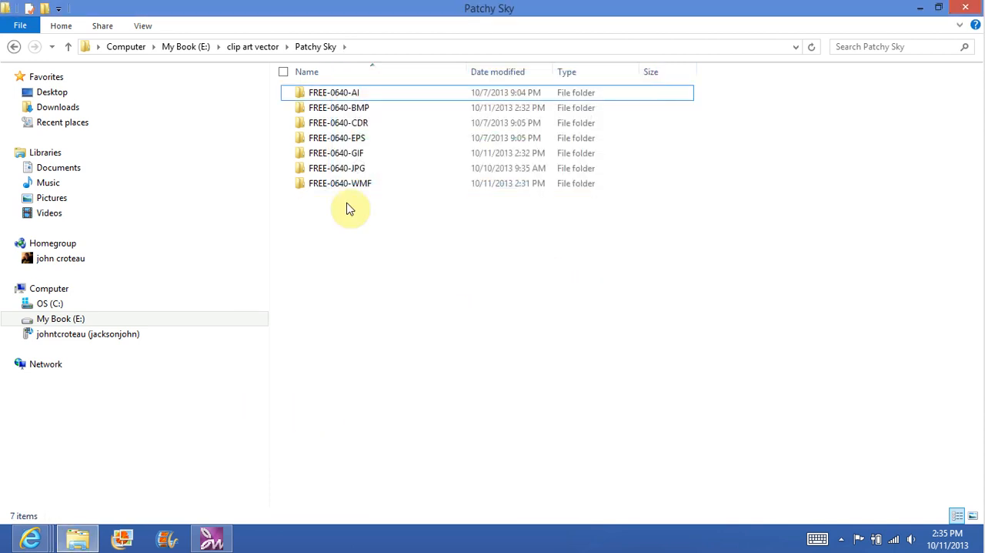
pyautogui.click(968, 7)
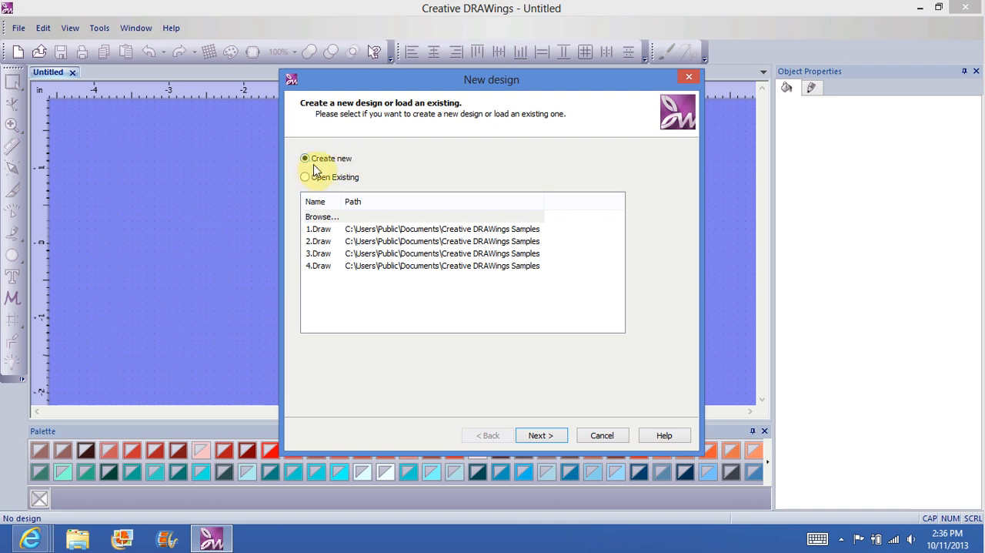
# Step: Create a new design on Cotton from the Embroidery Normal fabrics, colored white, and collapse the fabric category
pyautogui.click(539, 436)
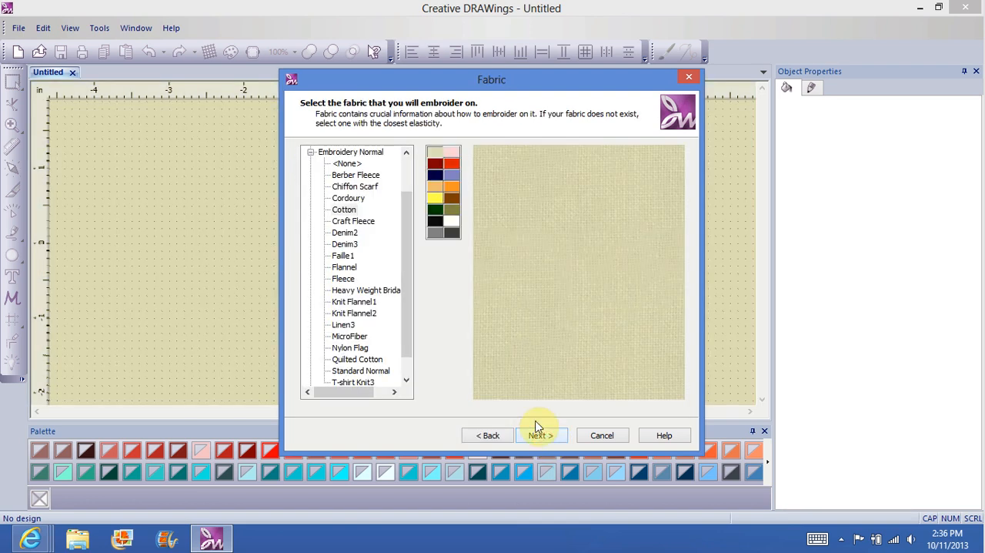
pyautogui.click(310, 153)
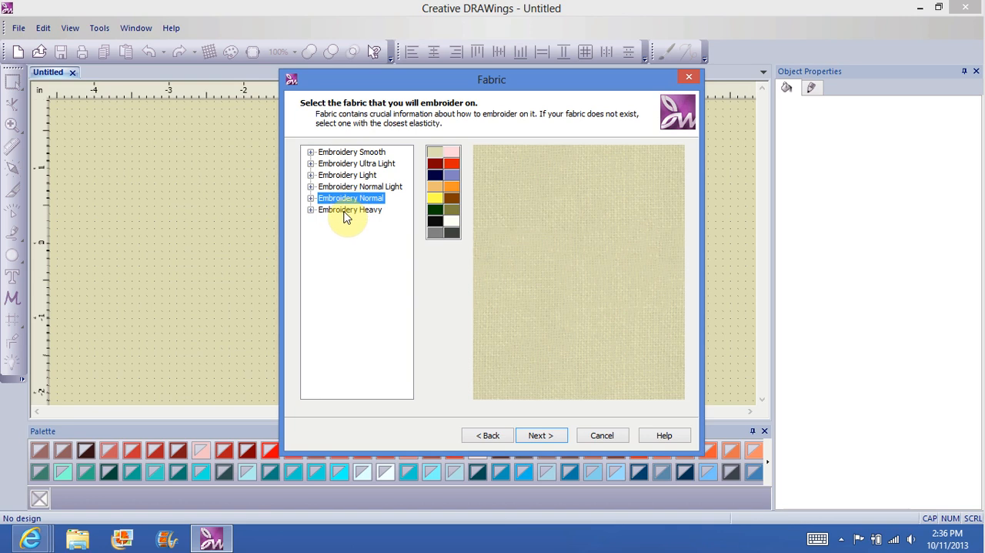
pyautogui.click(310, 197)
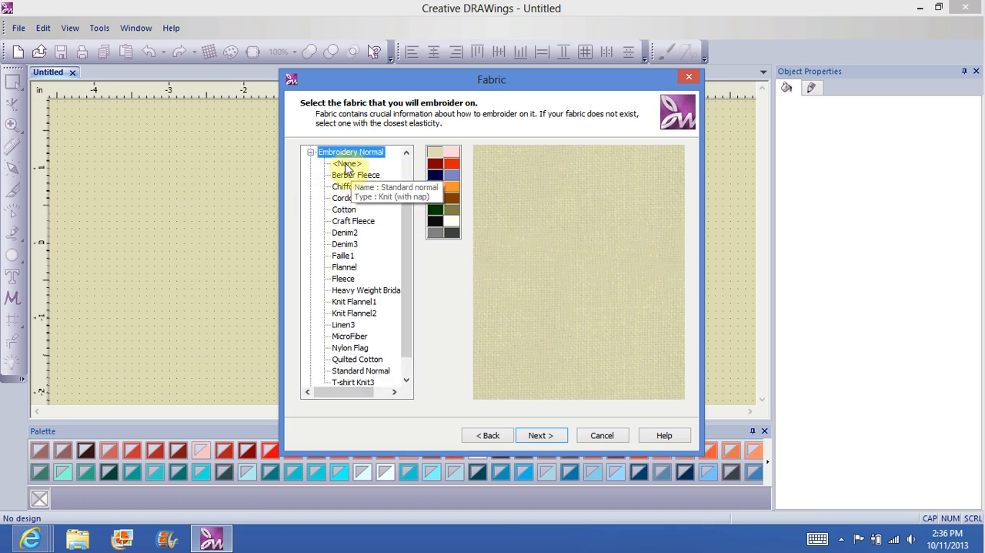
pyautogui.click(343, 210)
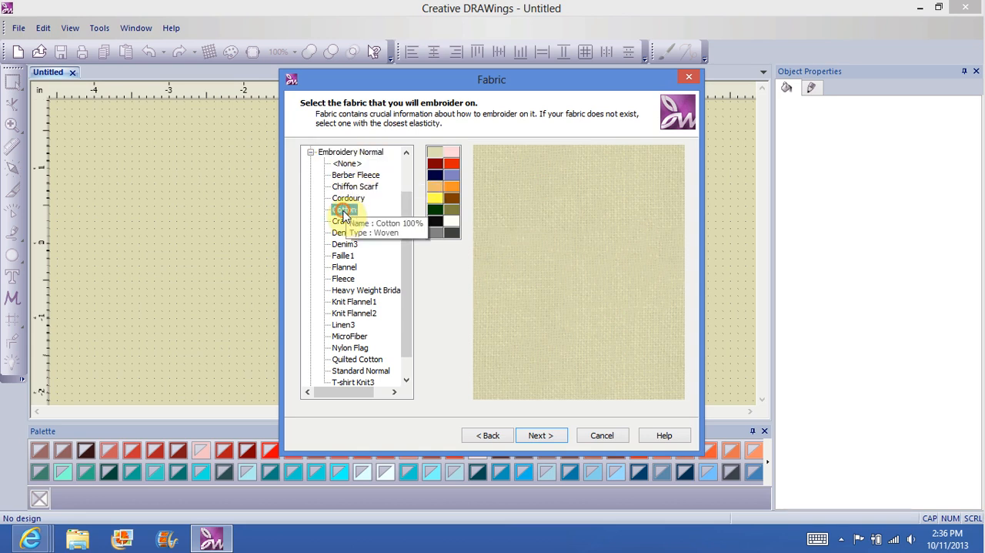
pyautogui.click(452, 223)
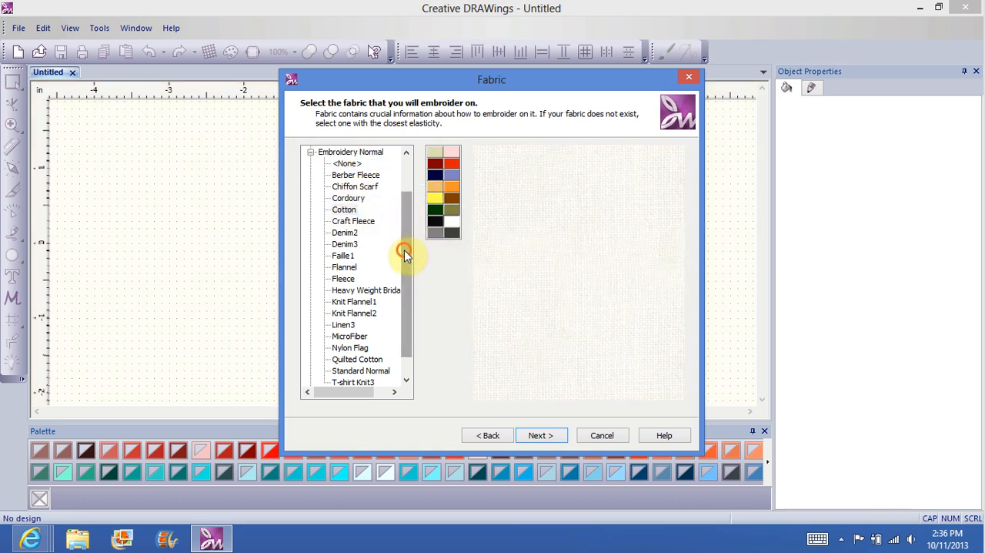
pyautogui.moveTo(405, 255); pyautogui.dragTo(405, 222)
pyautogui.click(310, 198)
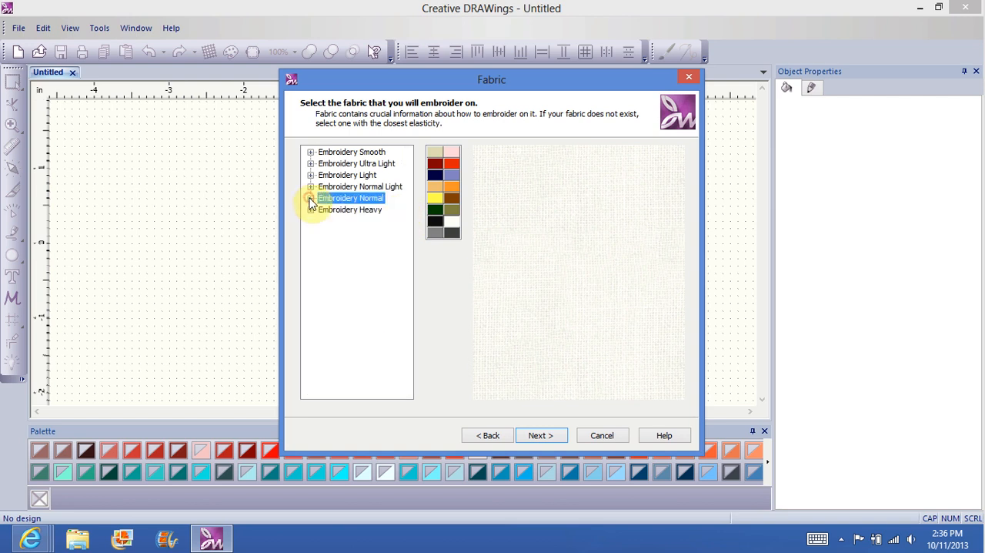
# Step: Choose Standard Normal Light from the Embroidery Normal Light fabrics, color it white, and continue to the artwork source
pyautogui.click(310, 187)
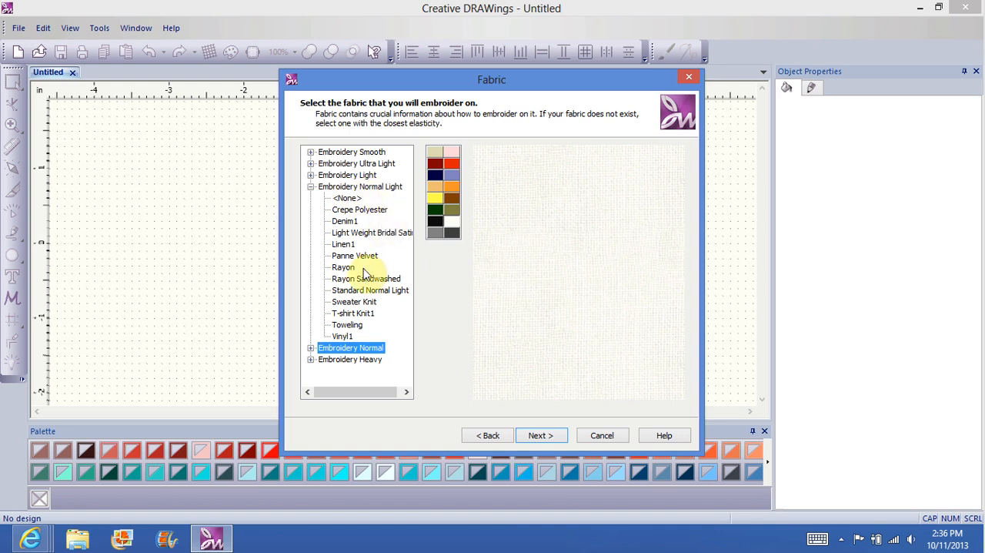
pyautogui.click(396, 293)
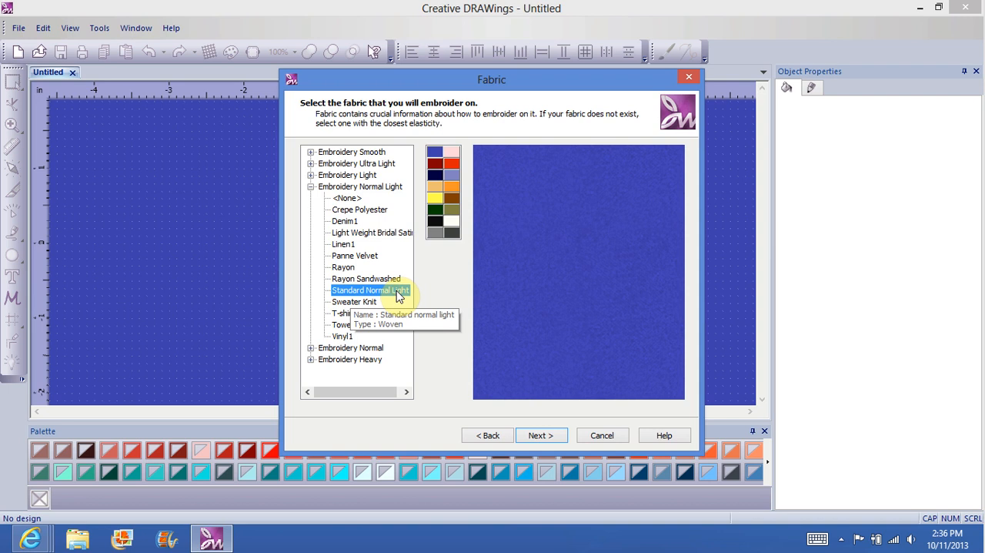
pyautogui.click(455, 222)
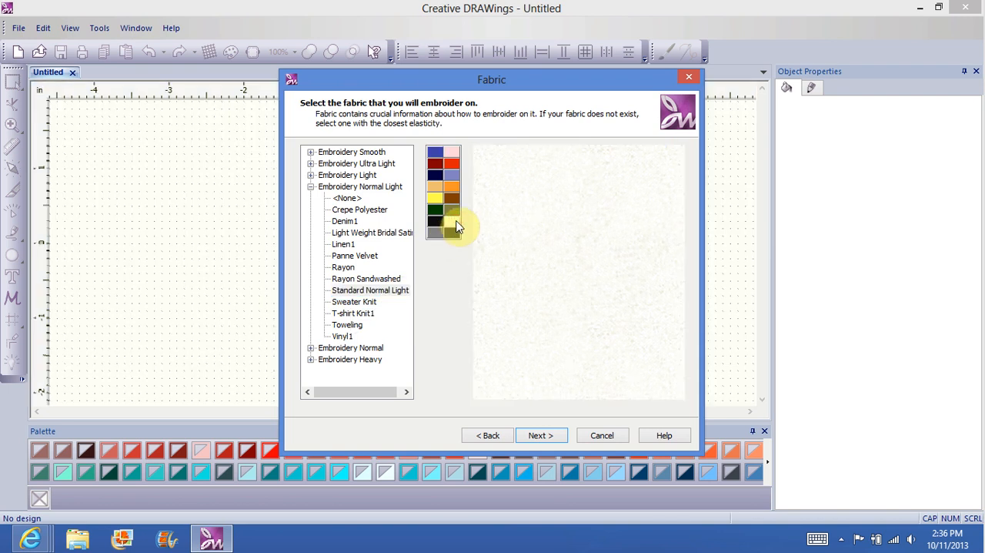
pyautogui.click(310, 186)
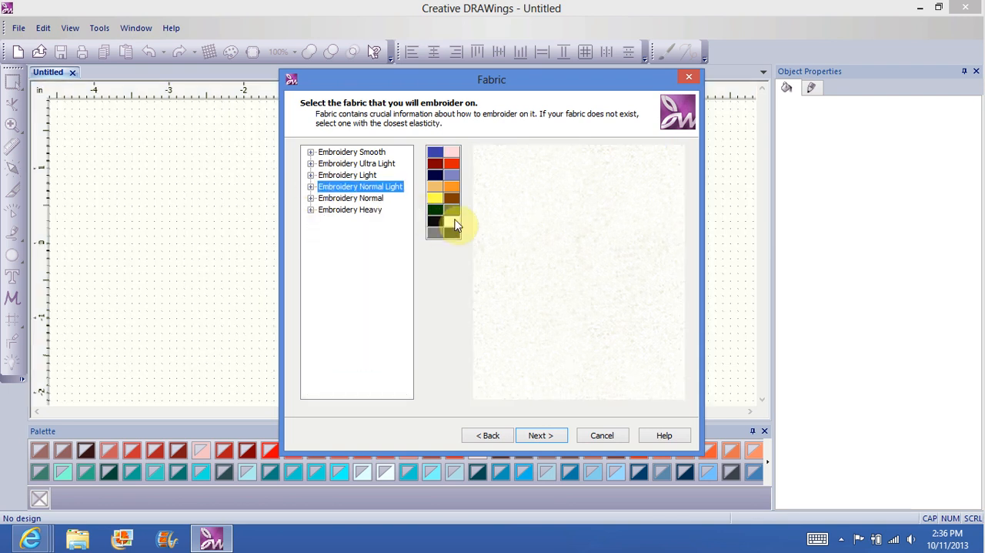
pyautogui.click(454, 225)
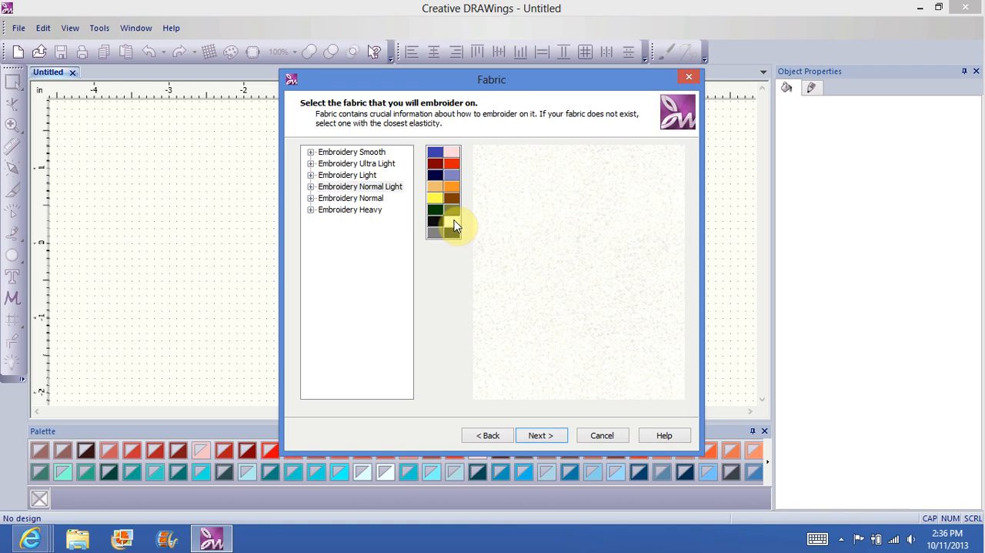
pyautogui.click(540, 435)
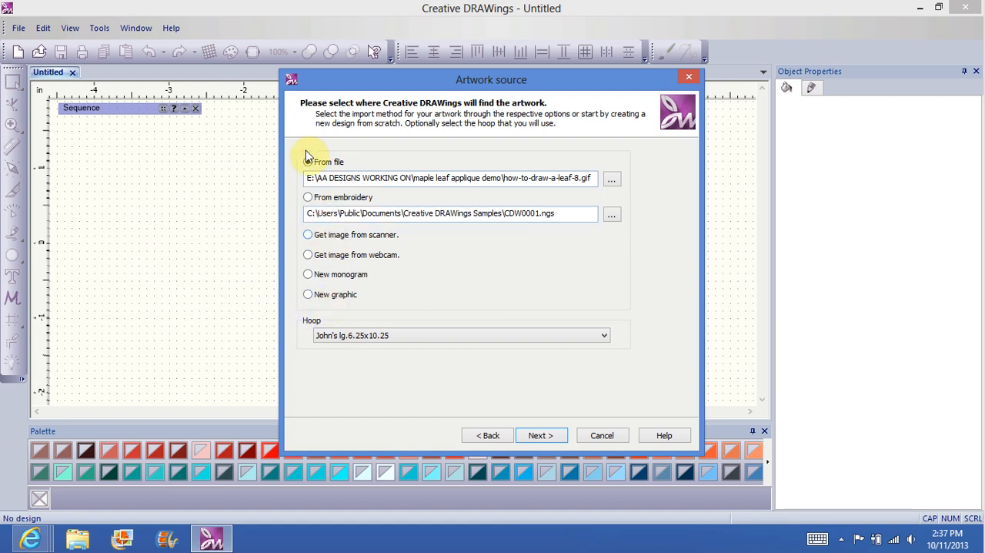
# Step: Browse for the source artwork file in the Patchy Sky folder inside clip art vector on My Book (E:)
pyautogui.click(612, 183)
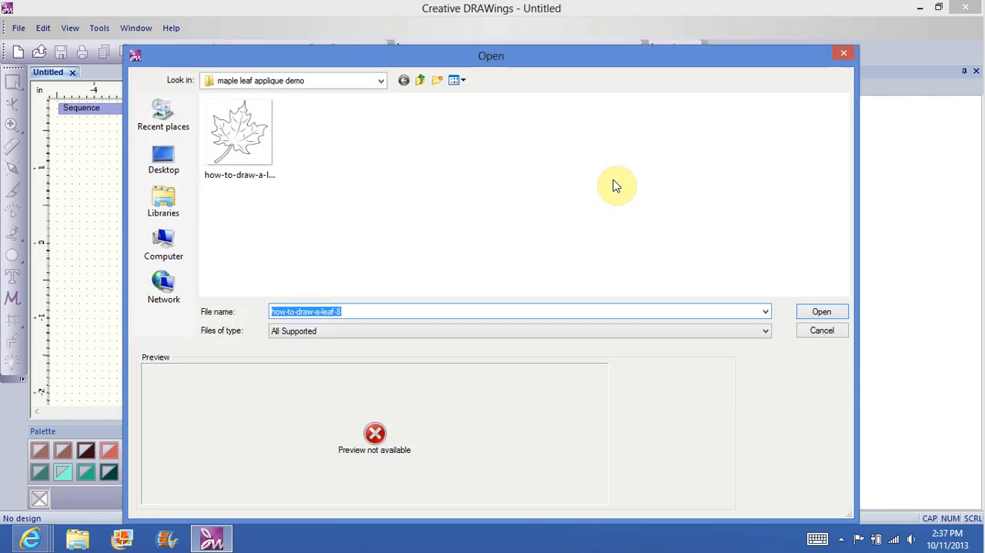
pyautogui.click(380, 81)
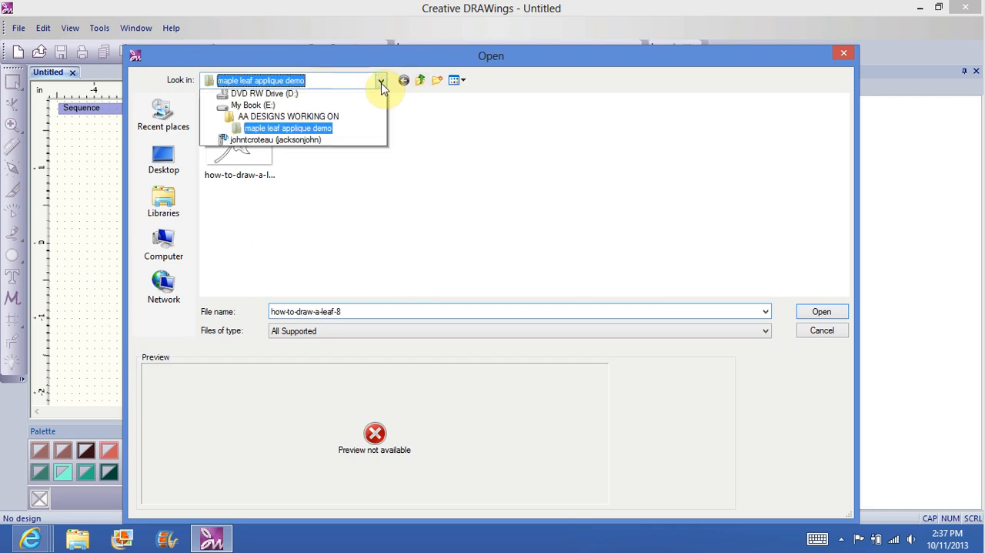
pyautogui.click(254, 199)
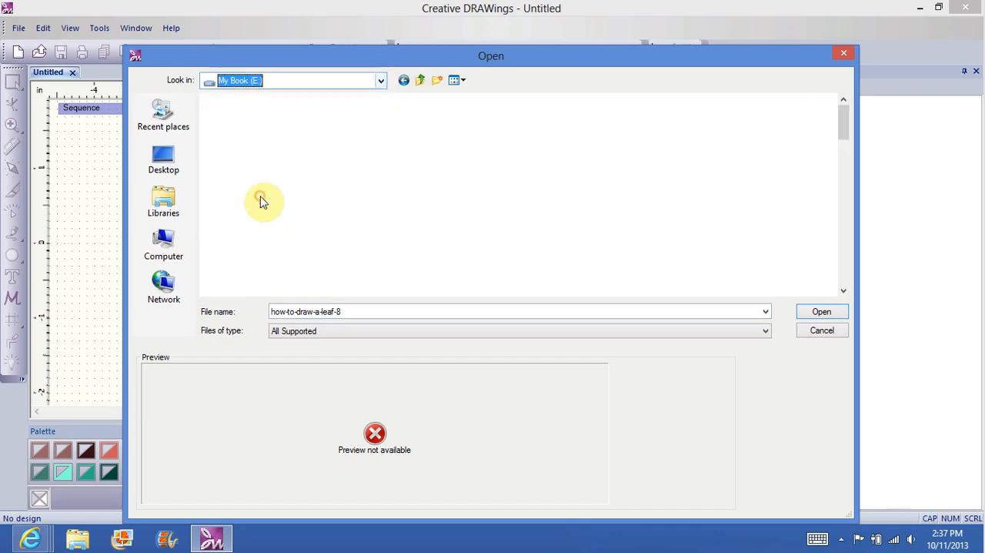
pyautogui.doubleClick(538, 143)
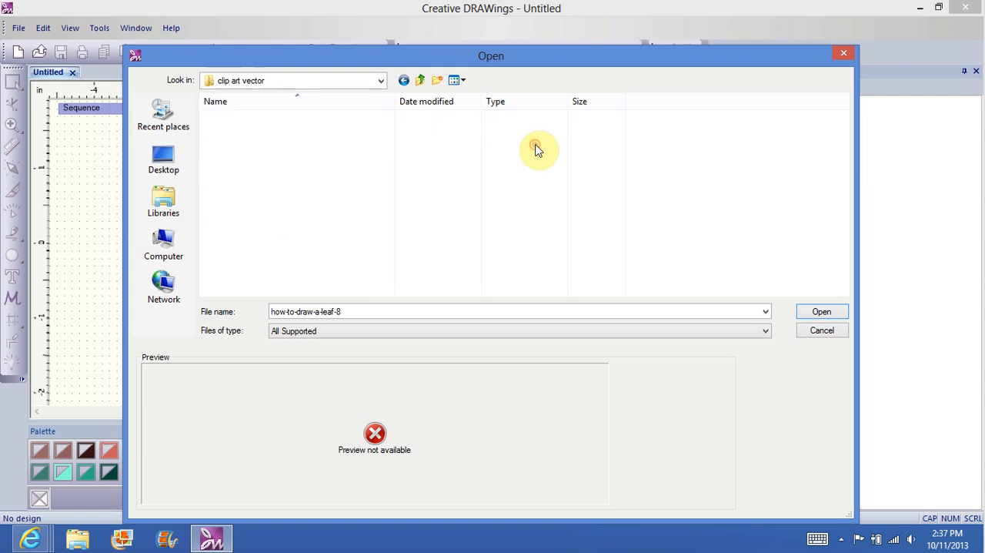
pyautogui.moveTo(844, 132); pyautogui.dragTo(849, 187)
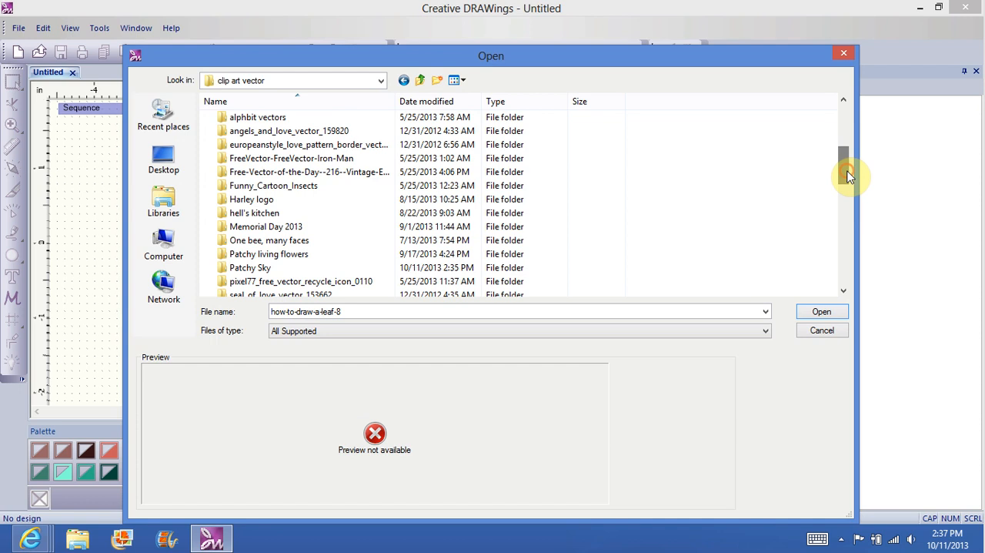
pyautogui.doubleClick(264, 269)
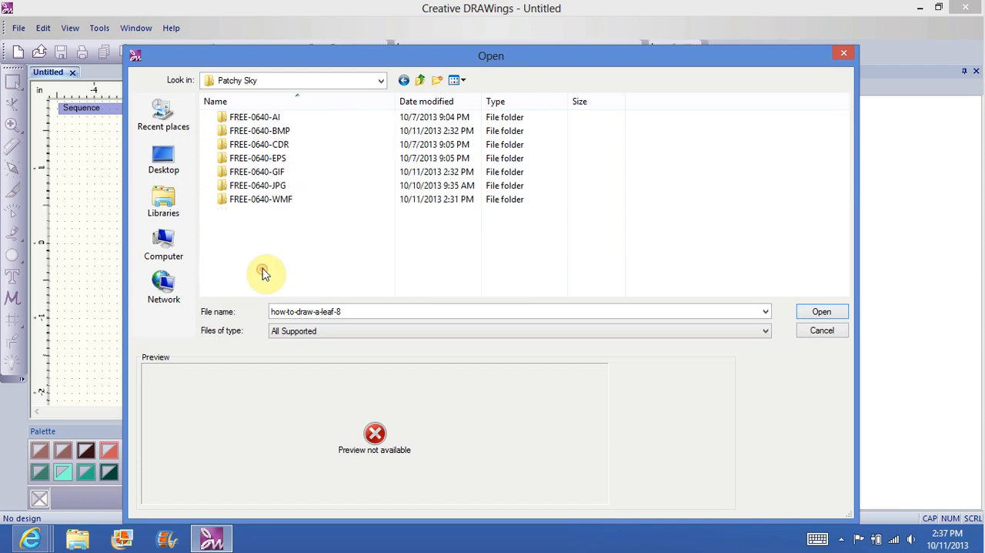
# Step: Preview Patchy Sky - 007.ai in the PSK-307226-ai folder of FREE-0640-AI, and return to the Patchy Sky folder
pyautogui.doubleClick(285, 120)
pyautogui.doubleClick(285, 132)
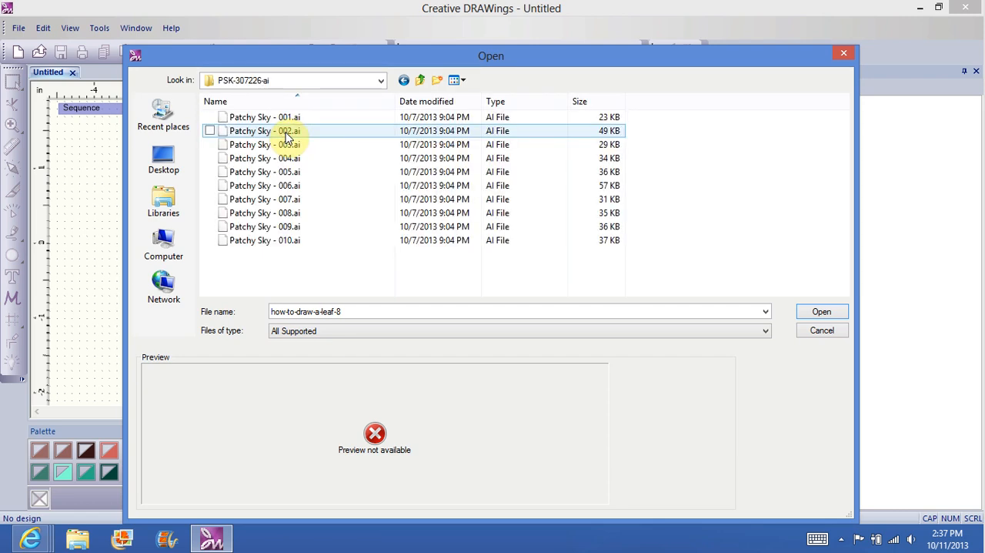
pyautogui.click(291, 199)
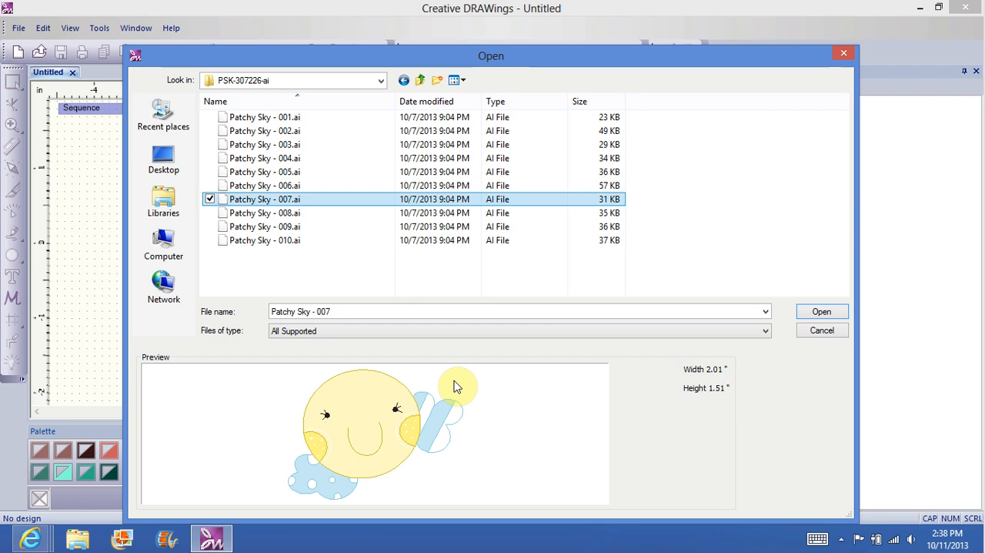
pyautogui.click(403, 82)
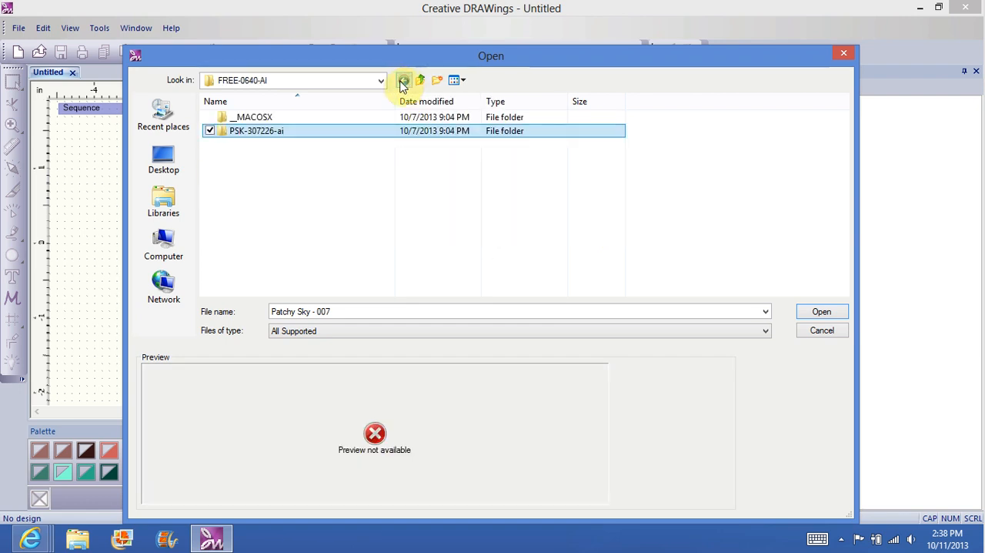
pyautogui.click(401, 82)
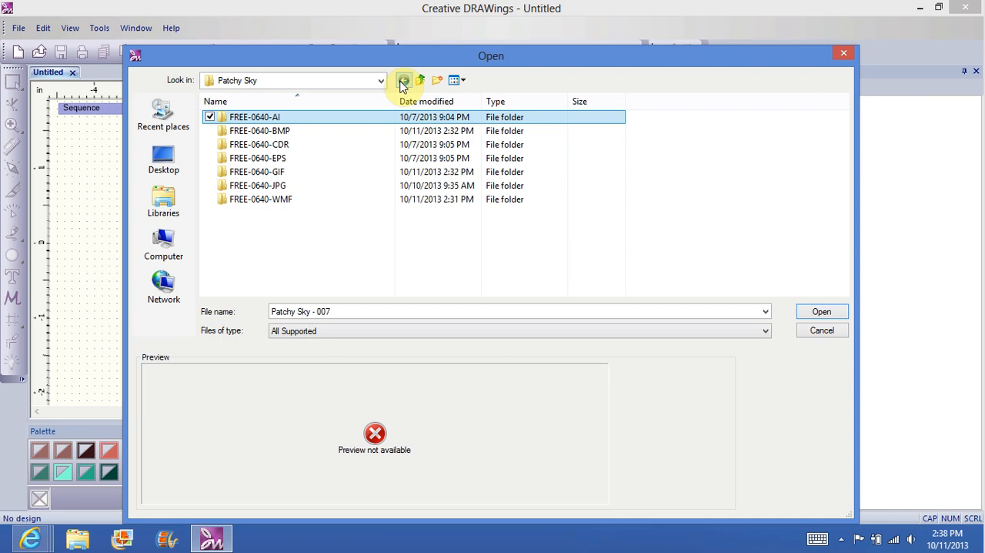
# Step: Load Patchy Sky - 007 from the PSK-307226-bmp folder in FREE-0640-BMP as the artwork and continue to the image options
pyautogui.doubleClick(281, 132)
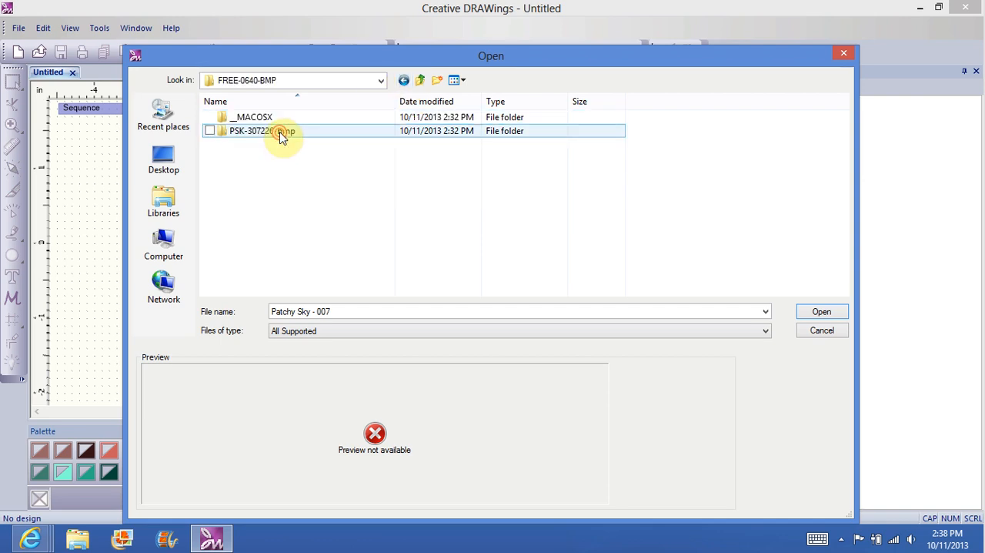
pyautogui.doubleClick(281, 132)
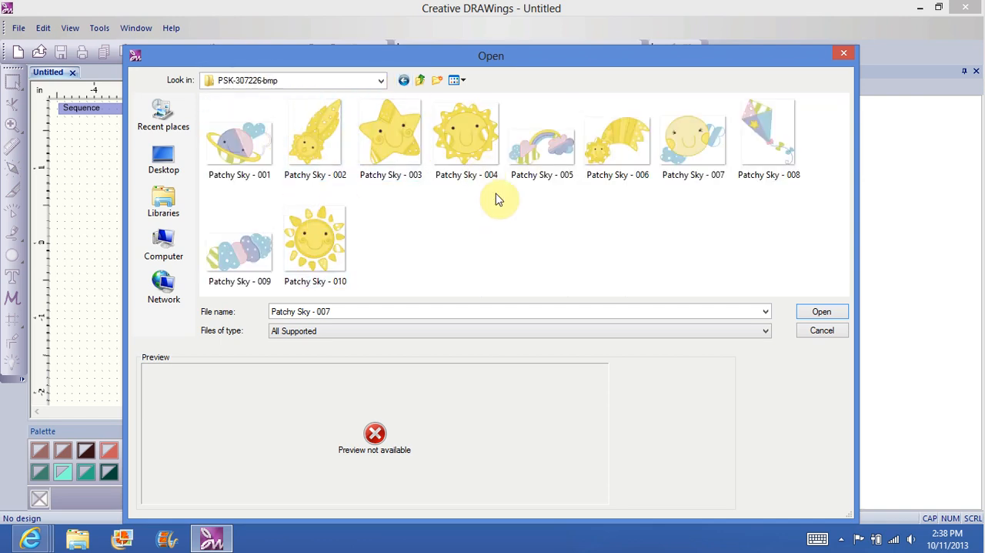
pyautogui.click(704, 131)
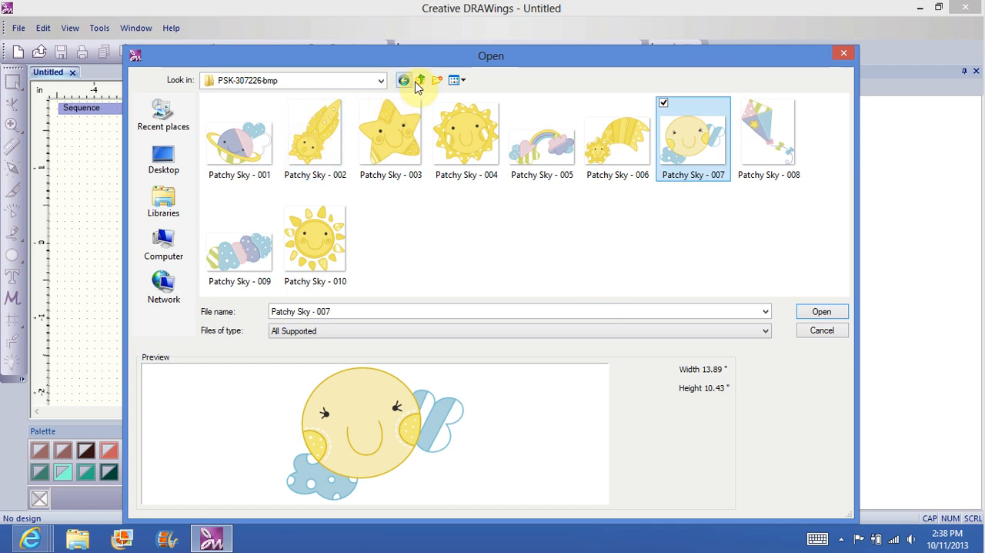
pyautogui.click(822, 312)
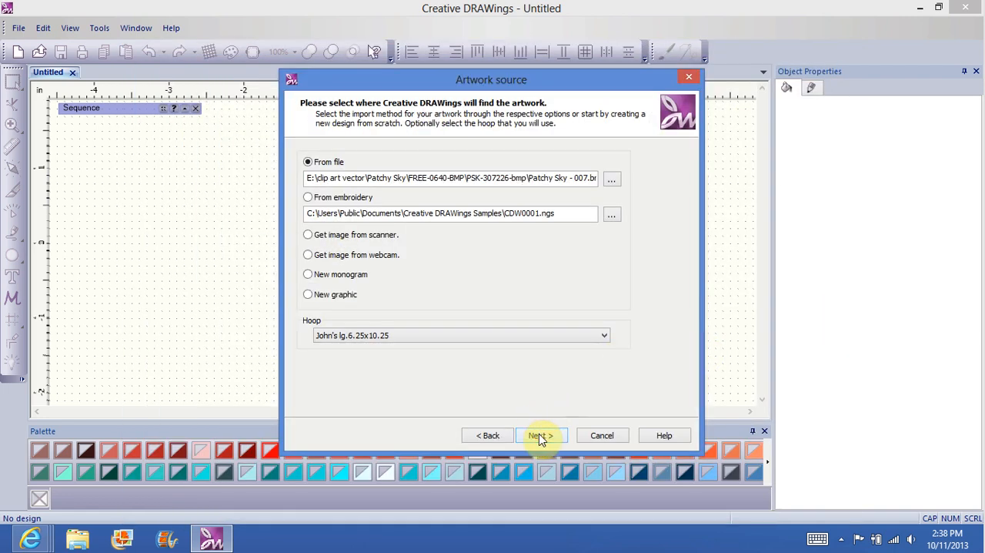
pyautogui.click(539, 434)
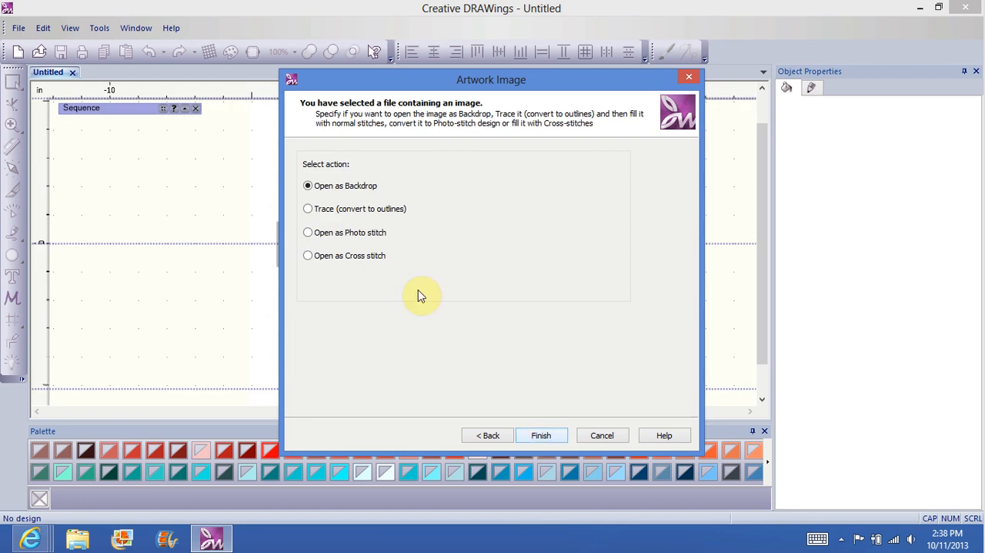
# Step: Trace the image to outlines with accuracy 8 and color limit 10, and accept the color reduction to create the design
pyautogui.click(309, 210)
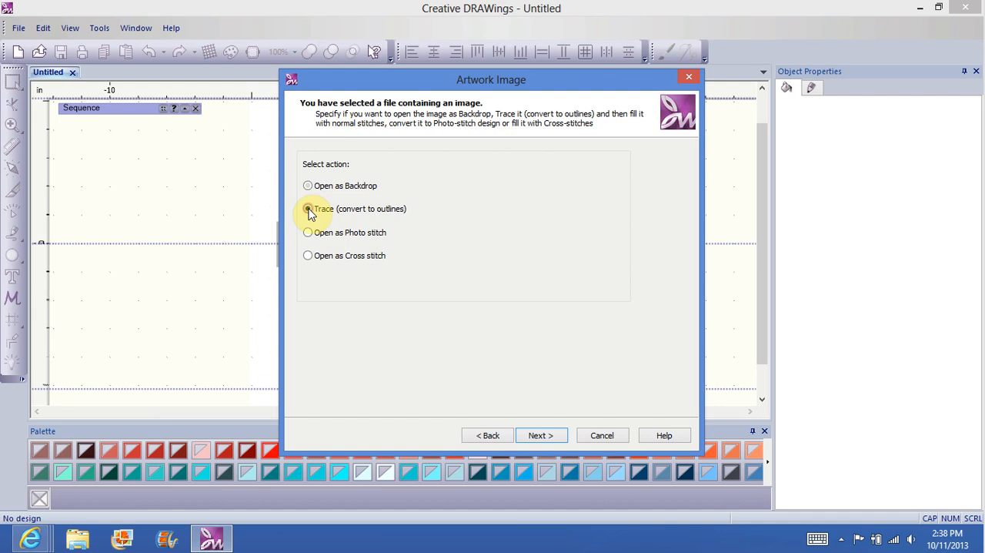
pyautogui.click(540, 435)
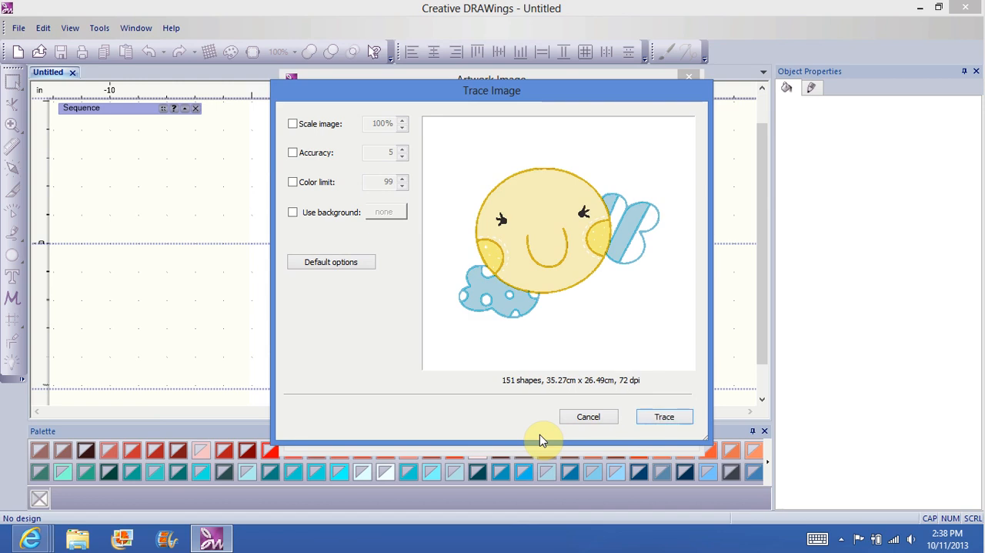
pyautogui.click(293, 152)
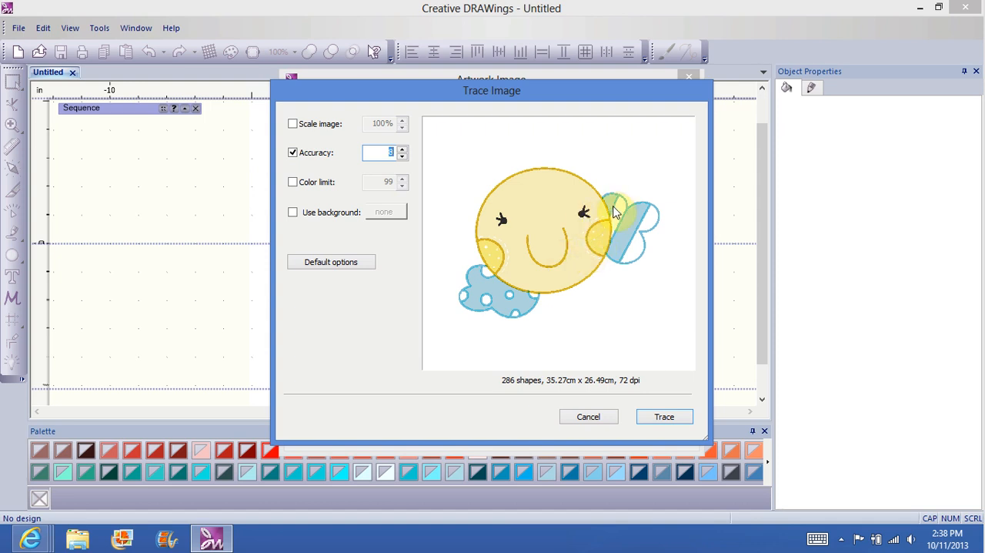
pyautogui.click(292, 182)
pyautogui.click(401, 186)
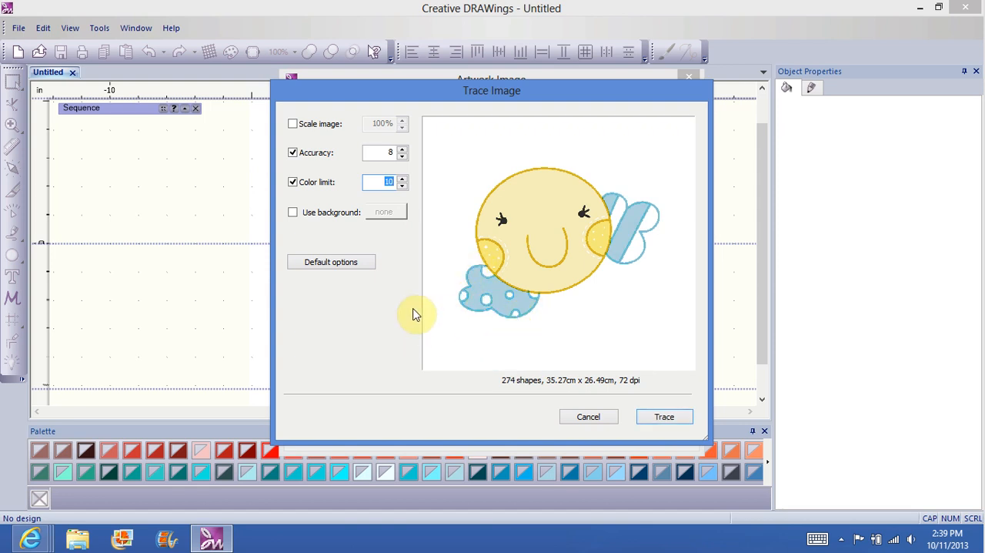
pyautogui.click(664, 417)
pyautogui.click(542, 435)
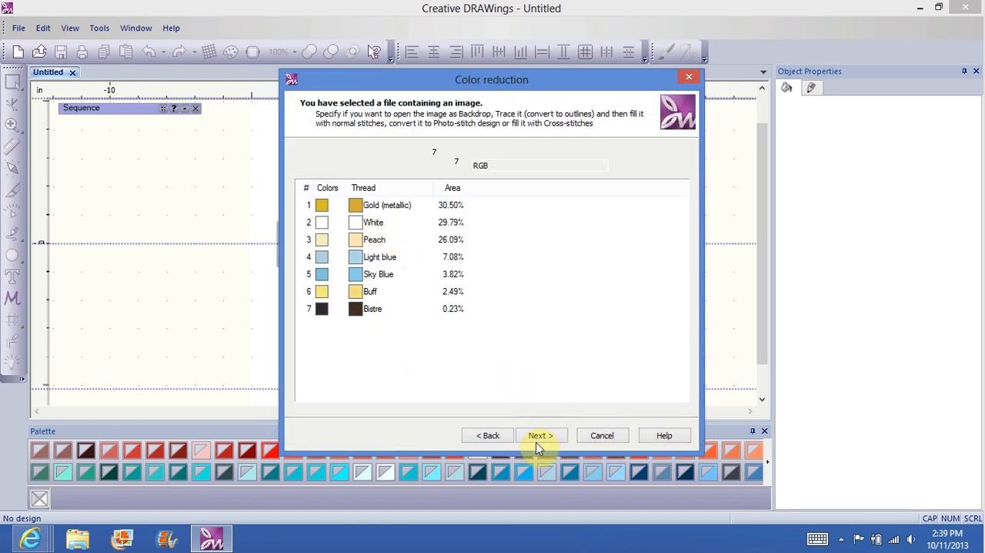
pyautogui.click(541, 435)
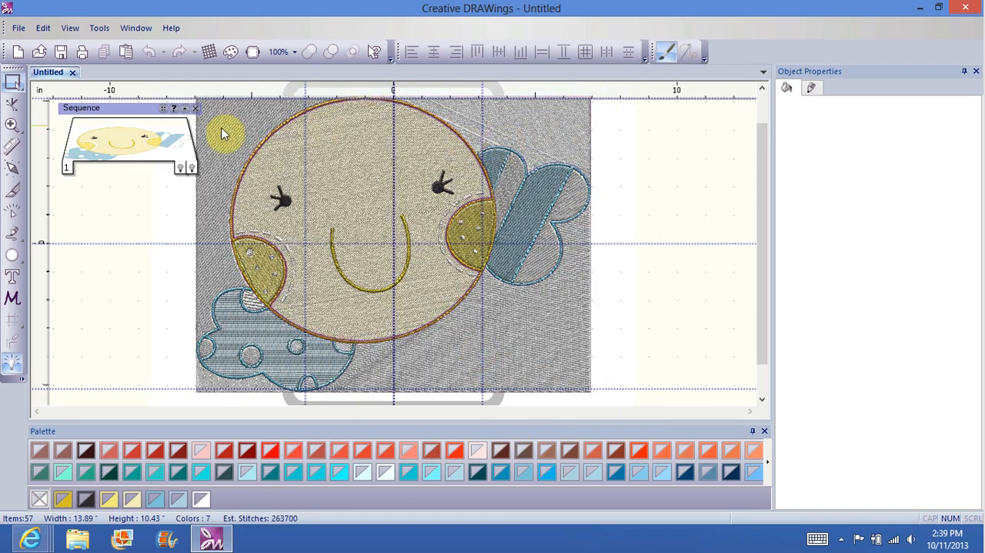
# Step: Delete the white background fill areas at the lower right, upper right and upper left of the round face
pyautogui.click(514, 337)
pyautogui.rightClick(511, 332)
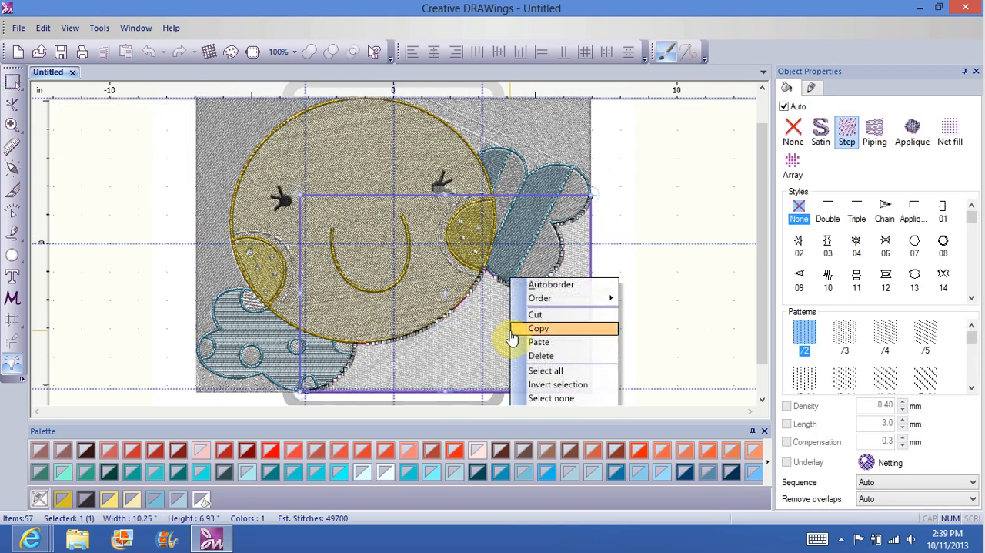
pyautogui.click(541, 355)
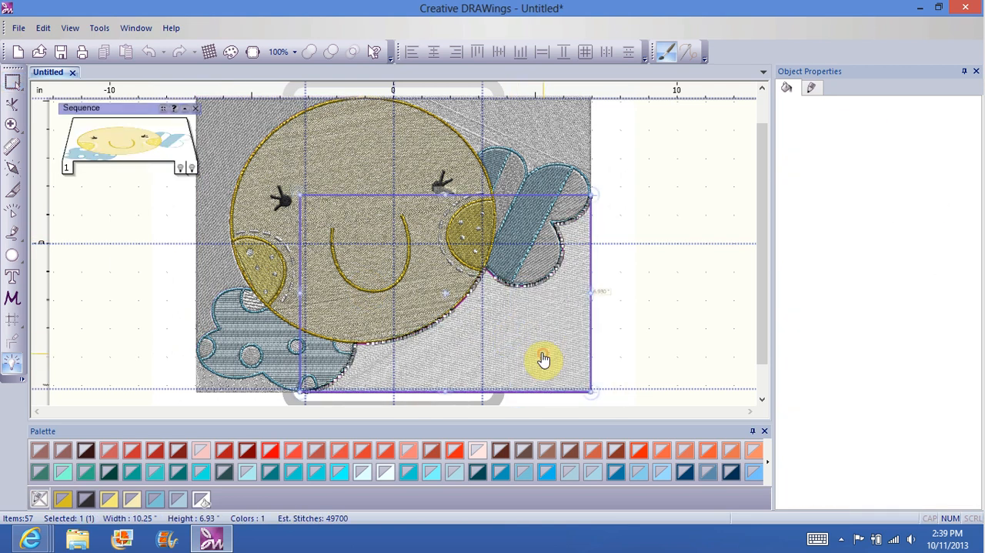
pyautogui.press('Delete')
pyautogui.click(528, 119)
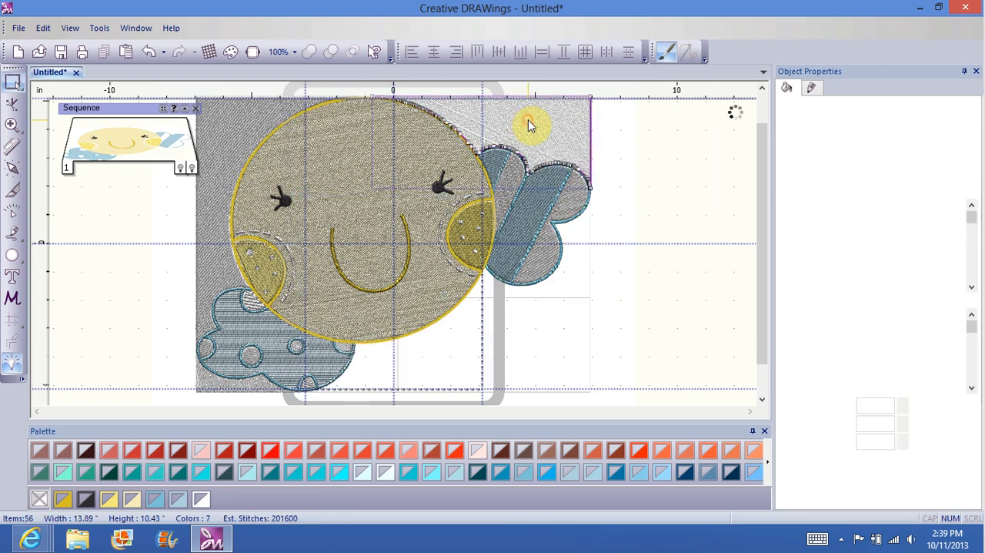
pyautogui.rightClick(527, 123)
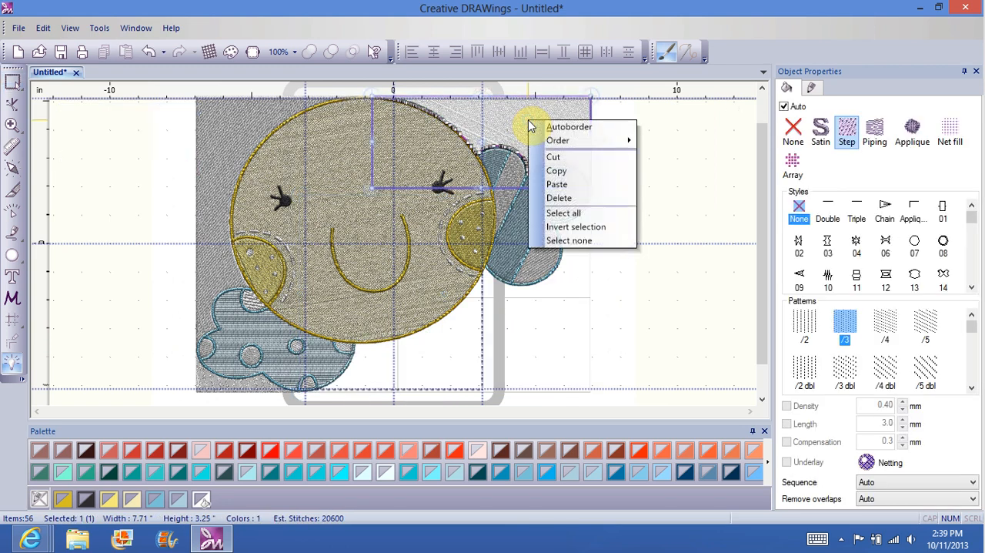
pyautogui.click(590, 197)
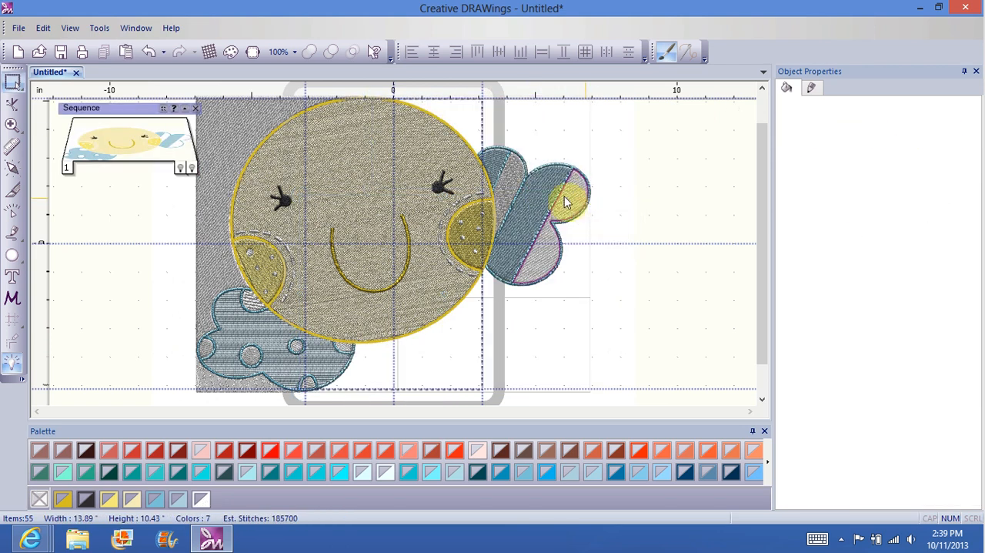
pyautogui.click(216, 120)
pyautogui.rightClick(216, 120)
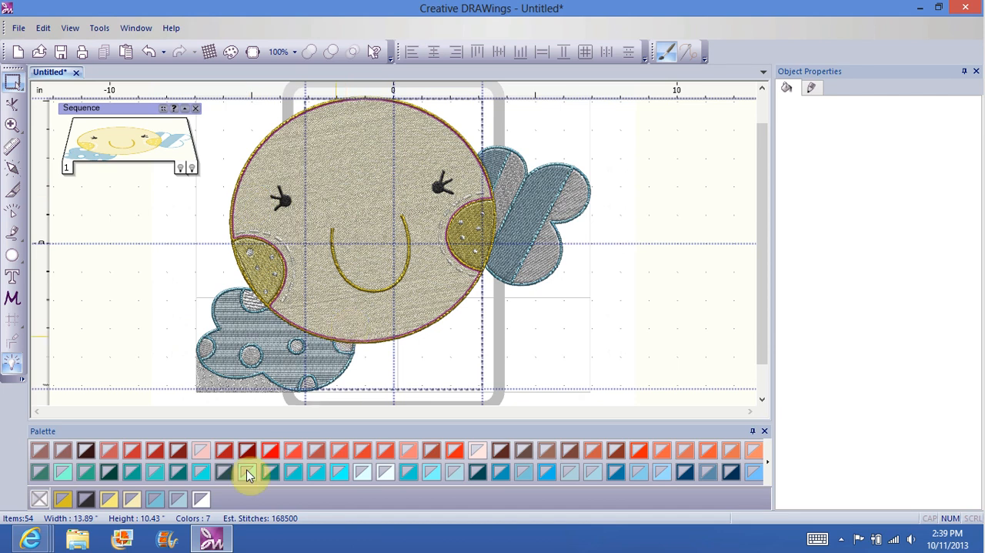
pyautogui.click(193, 370)
pyautogui.rightClick(203, 379)
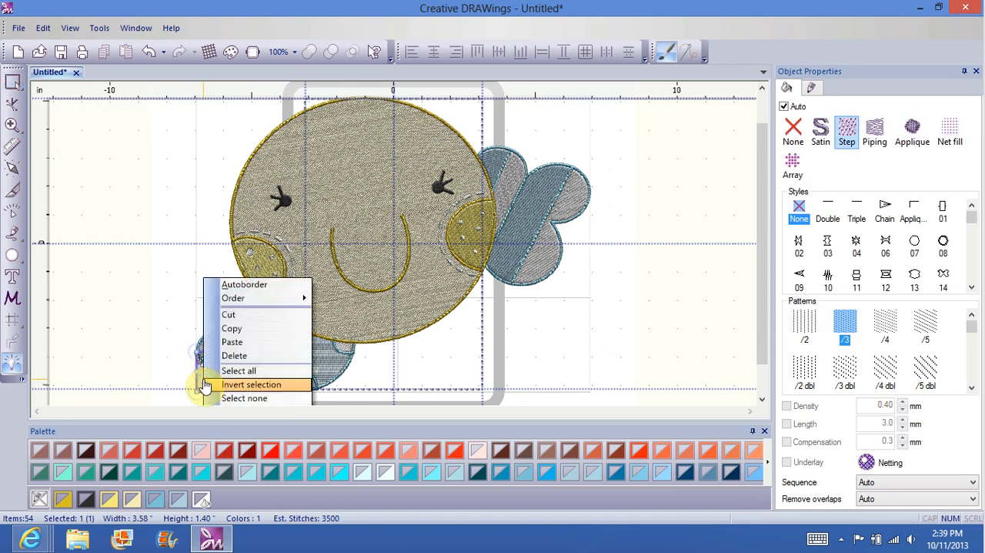
pyautogui.click(249, 342)
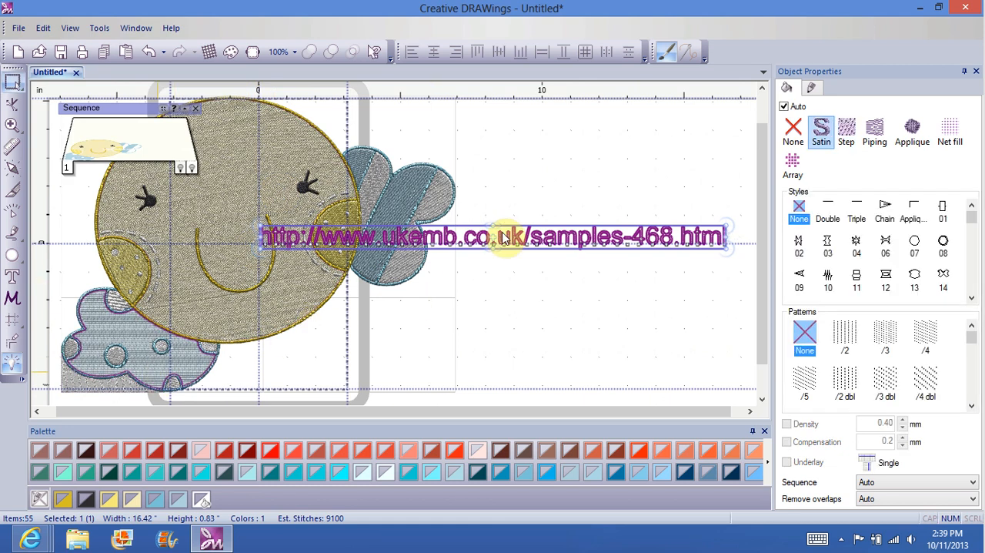
pyautogui.rightClick(521, 230)
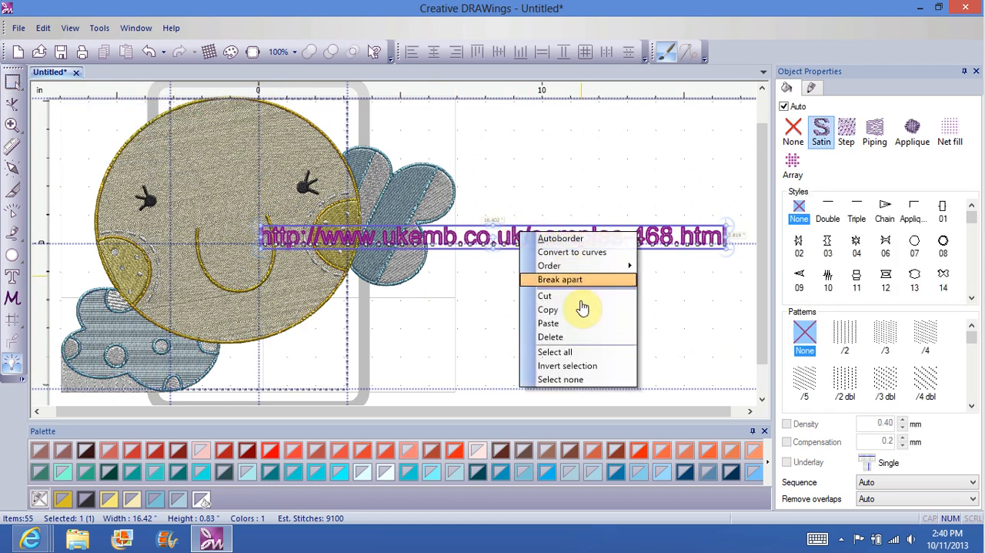
pyautogui.click(564, 339)
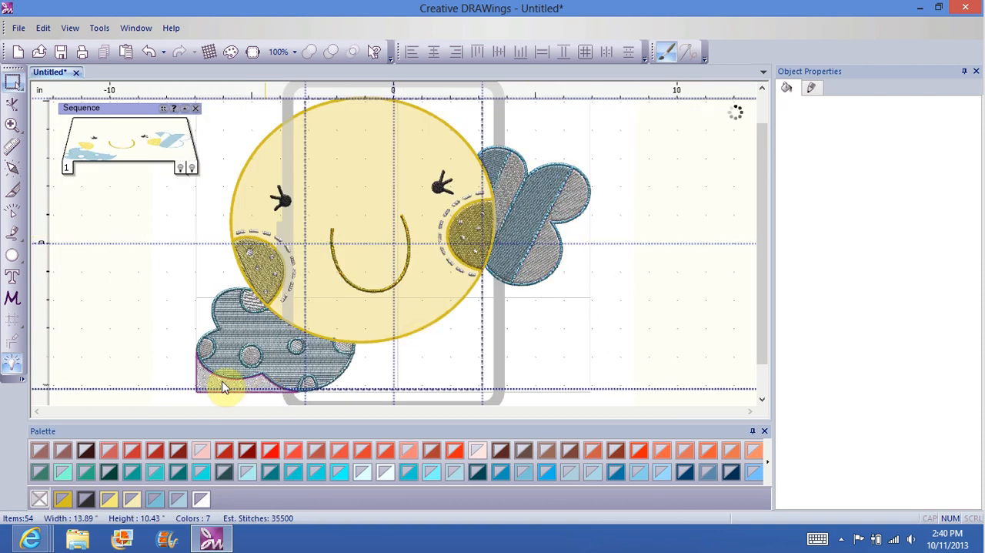
# Step: Delete the remaining white background fill at the lower left, beneath the blue dotted cloud
pyautogui.click(221, 390)
pyautogui.rightClick(221, 389)
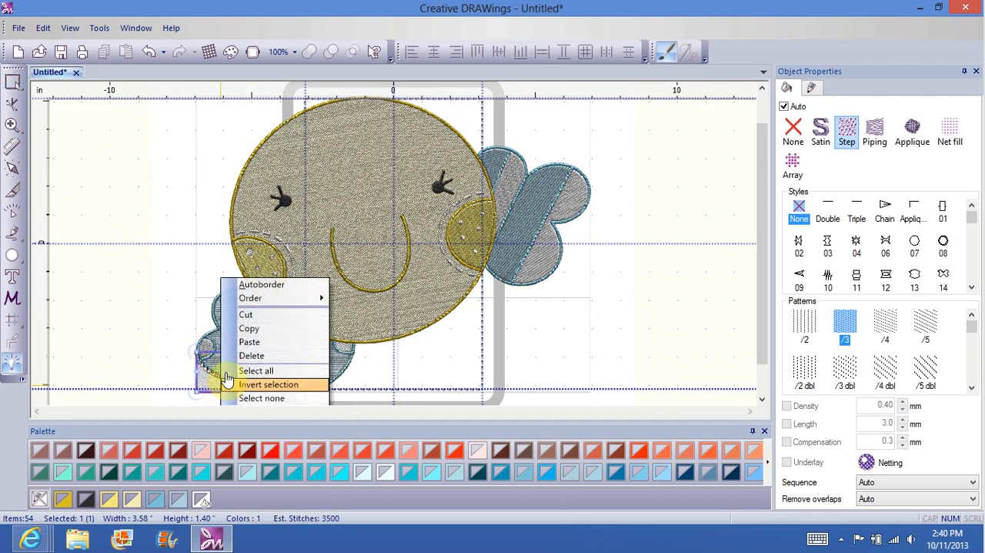
pyautogui.click(261, 355)
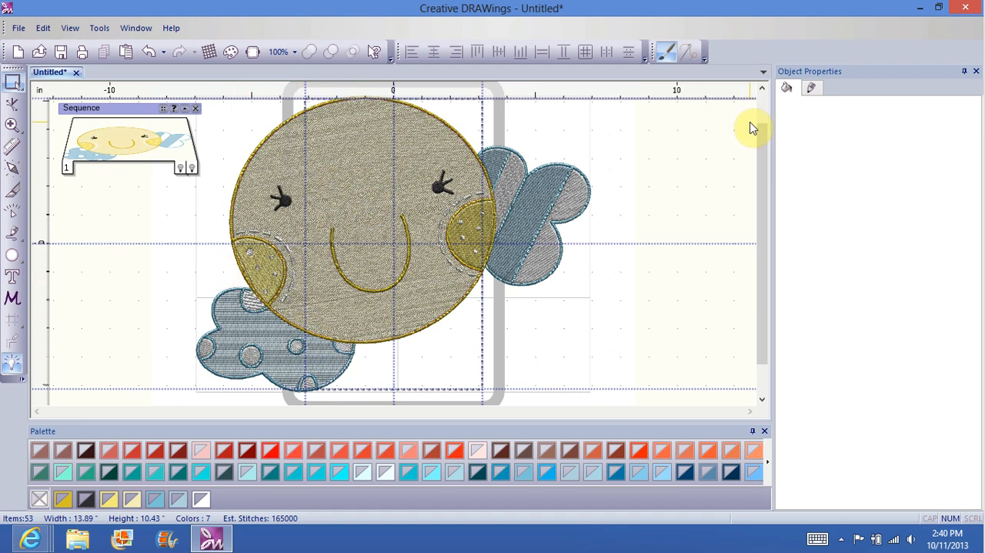
# Step: Close the untitled design without saving its changes
pyautogui.click(76, 72)
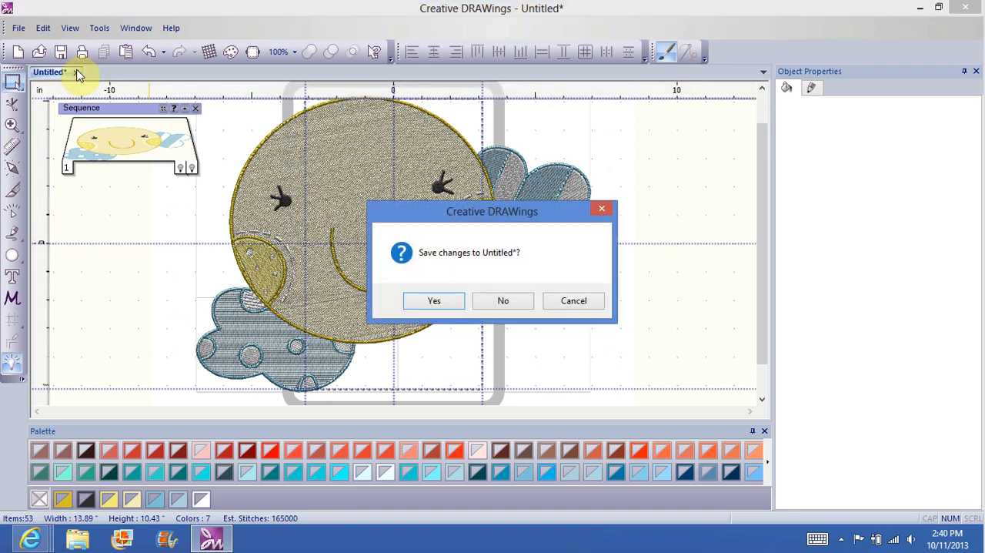
pyautogui.click(503, 301)
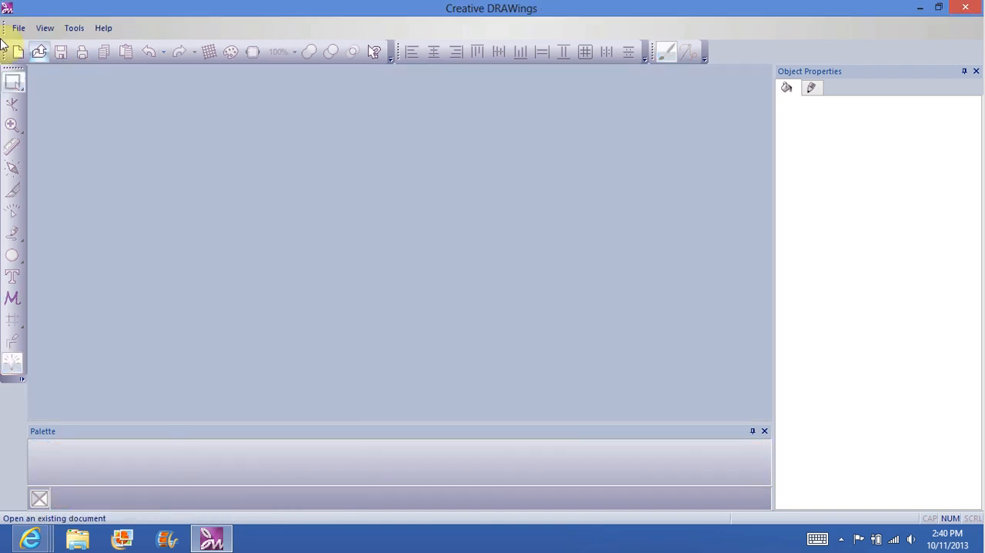
pyautogui.click(18, 30)
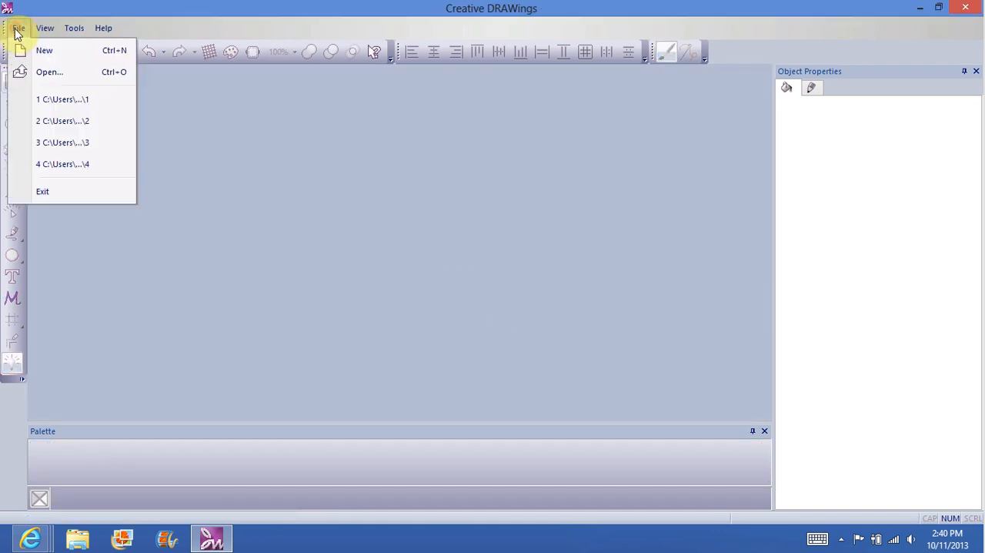
pyautogui.click(46, 70)
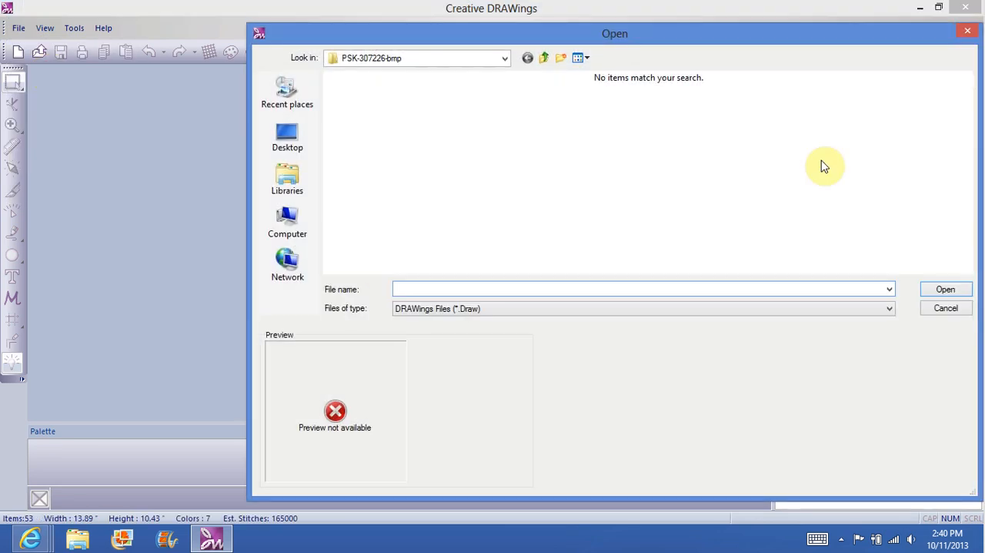
pyautogui.click(968, 33)
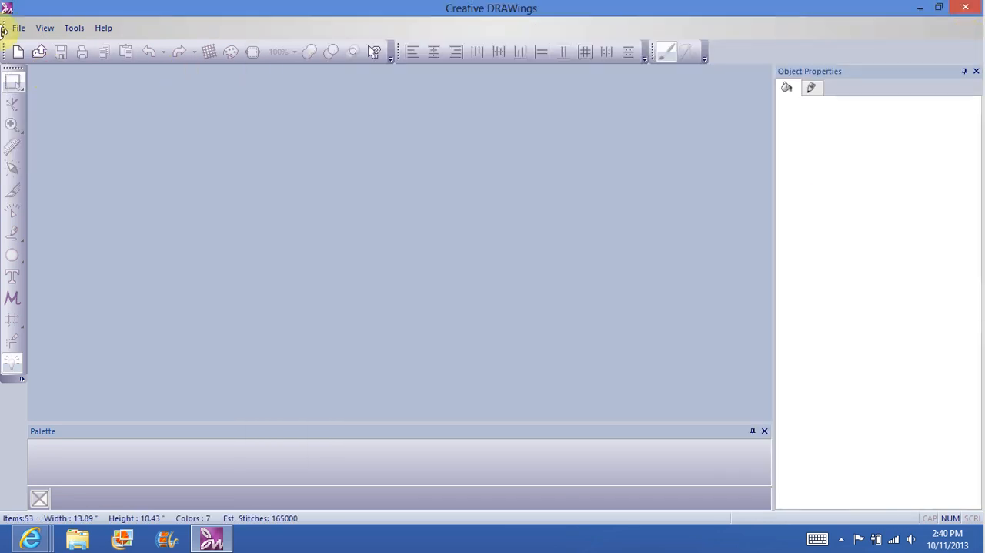
# Step: Start a new design on white Cotton fabric from the Embroidery Normal group and continue to the artwork source
pyautogui.click(17, 30)
pyautogui.click(36, 52)
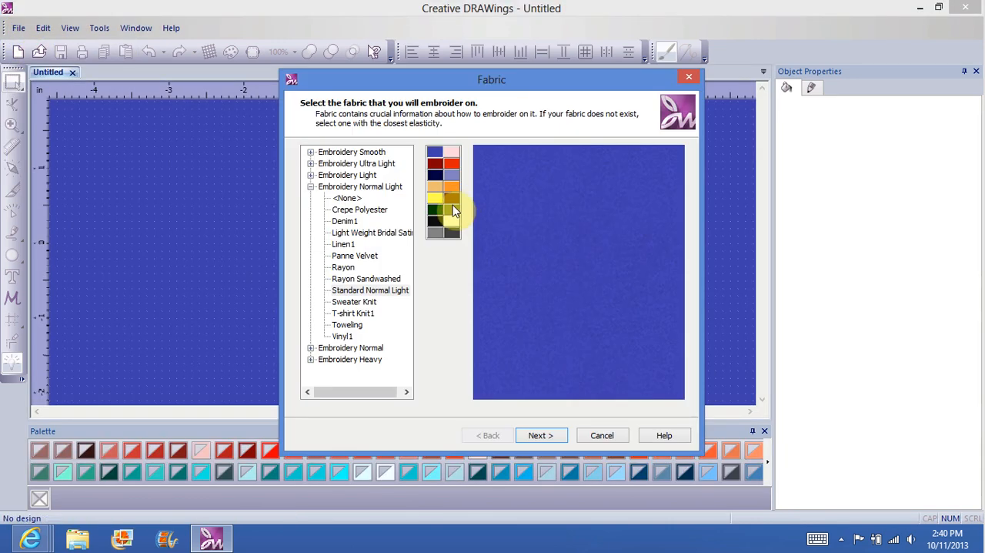
pyautogui.click(310, 187)
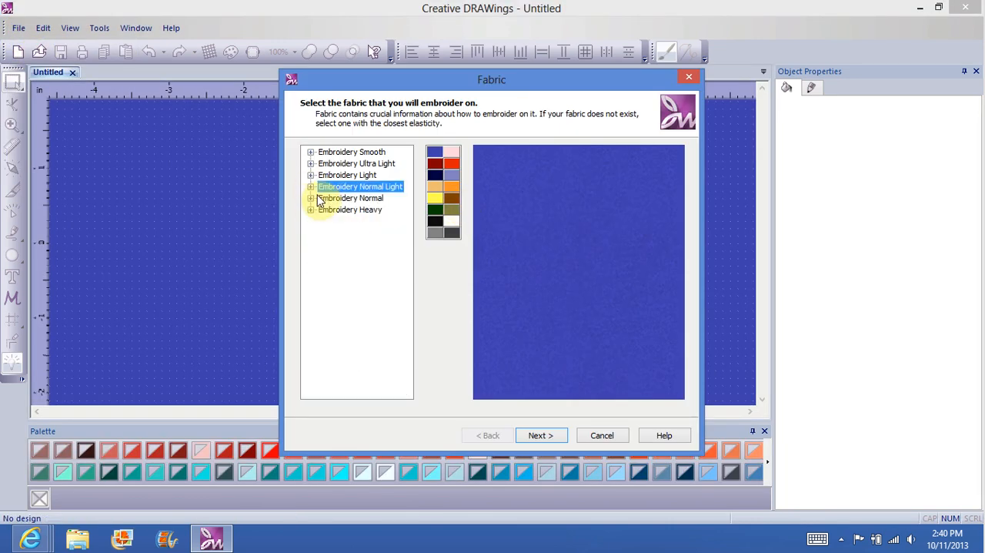
pyautogui.click(310, 197)
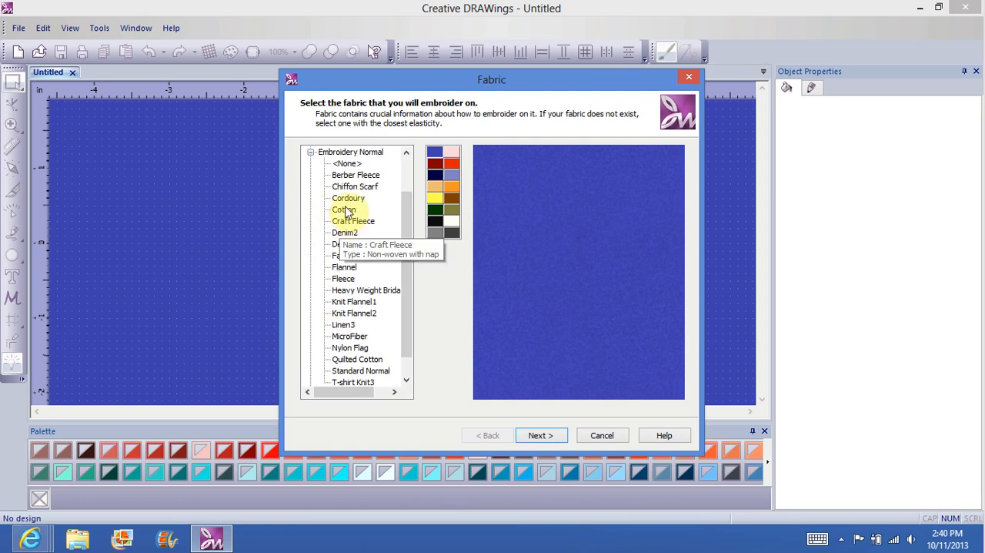
pyautogui.click(344, 209)
pyautogui.click(453, 224)
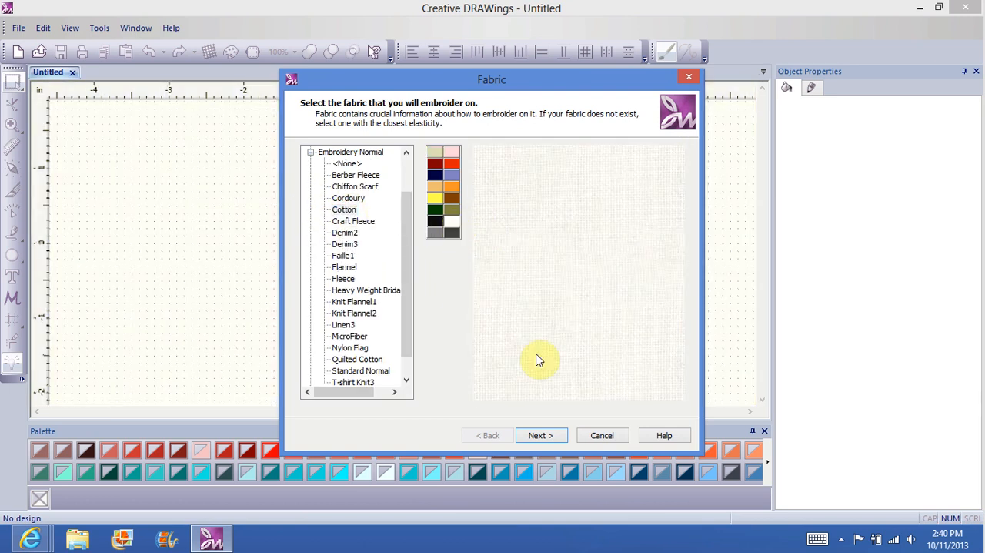
pyautogui.click(540, 436)
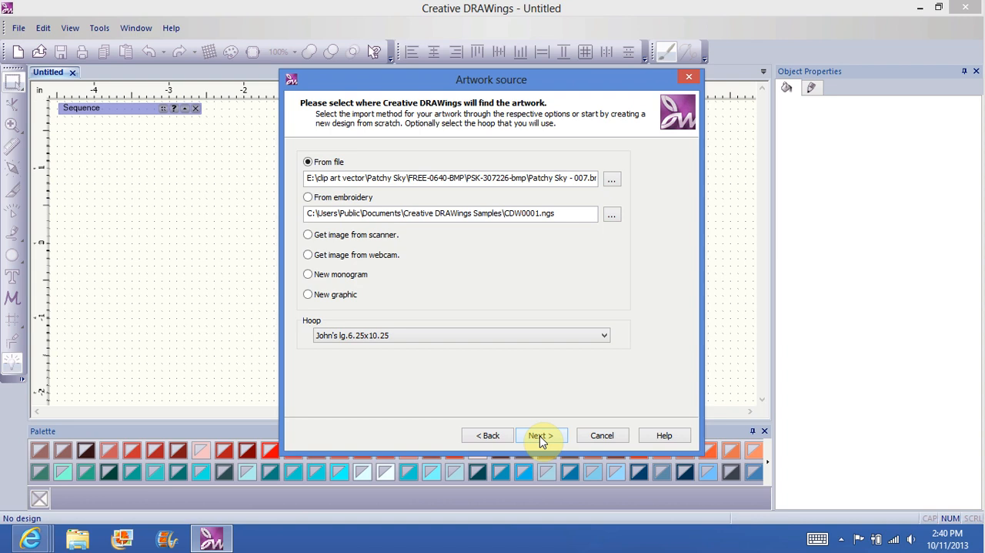
# Step: Check the PSK-307226-cdr folder in FREE-0640-CDR for usable artwork, and return to the Patchy Sky folder
pyautogui.click(612, 180)
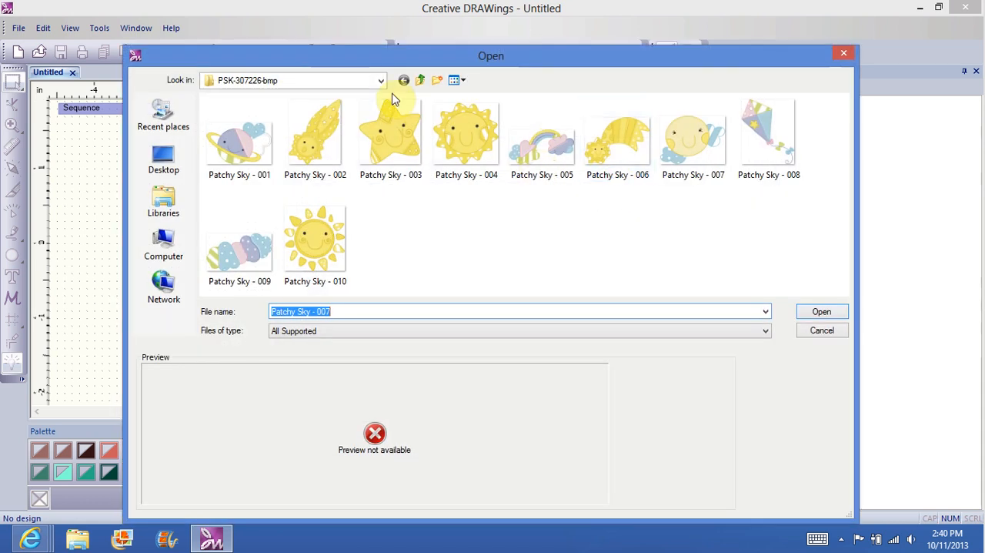
pyautogui.click(380, 79)
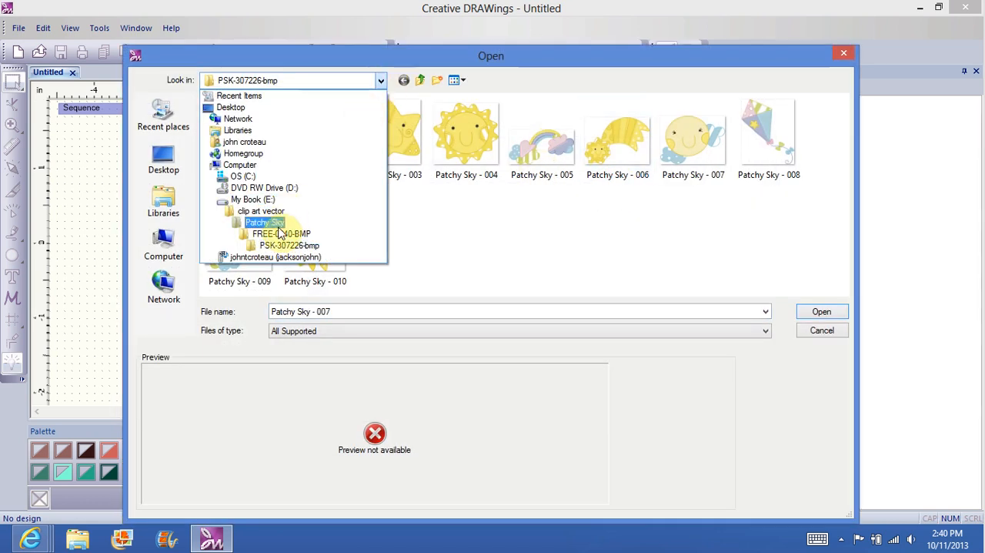
pyautogui.click(264, 222)
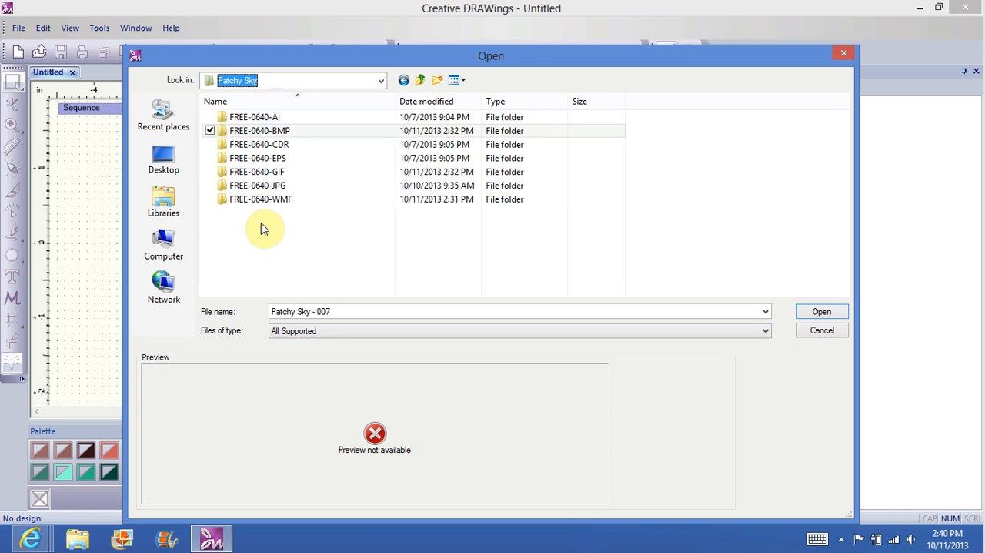
pyautogui.doubleClick(287, 145)
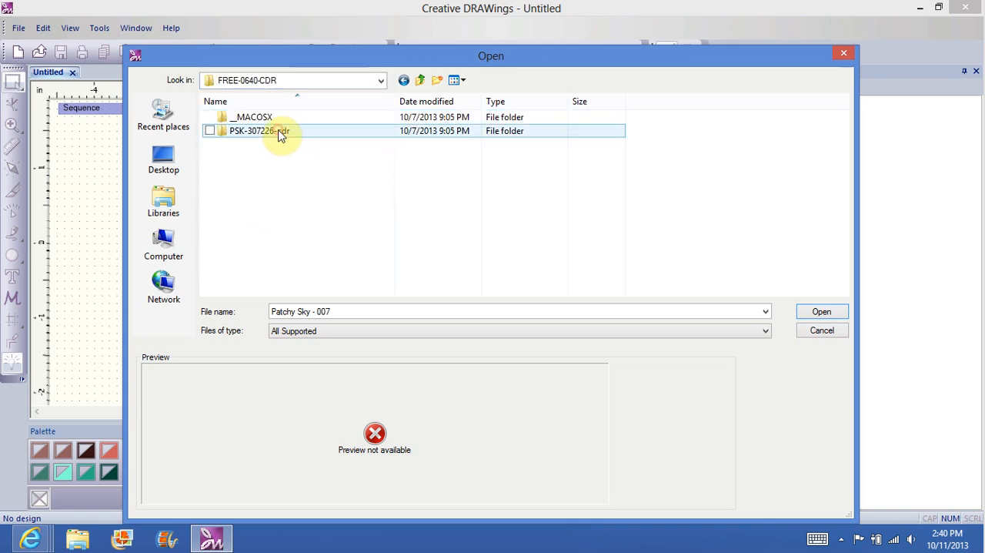
pyautogui.click(280, 134)
pyautogui.doubleClick(281, 134)
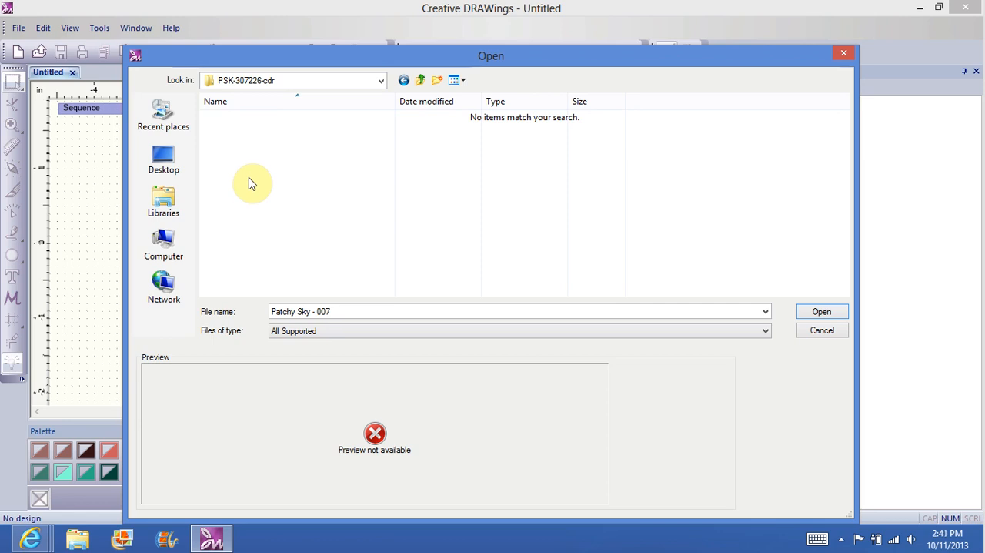
pyautogui.click(380, 83)
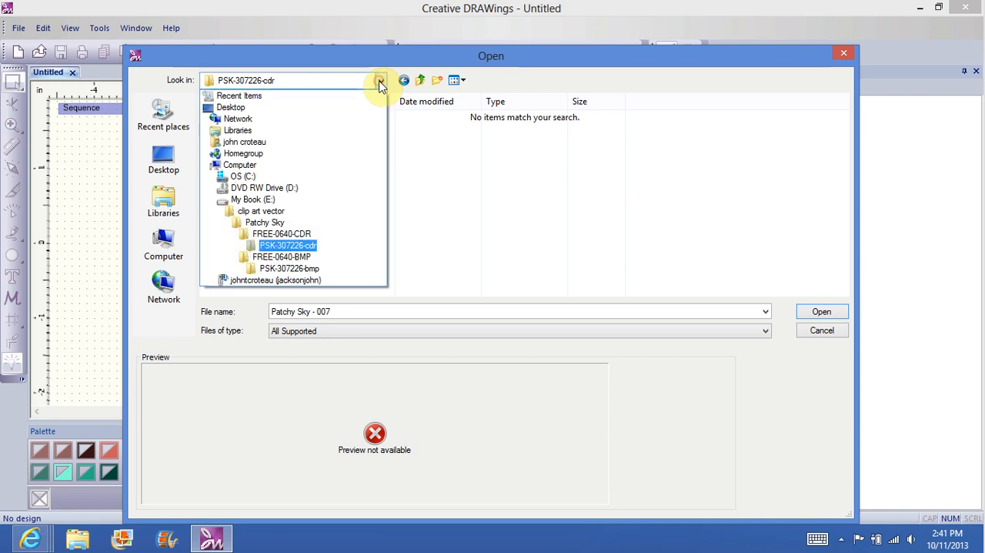
pyautogui.click(261, 223)
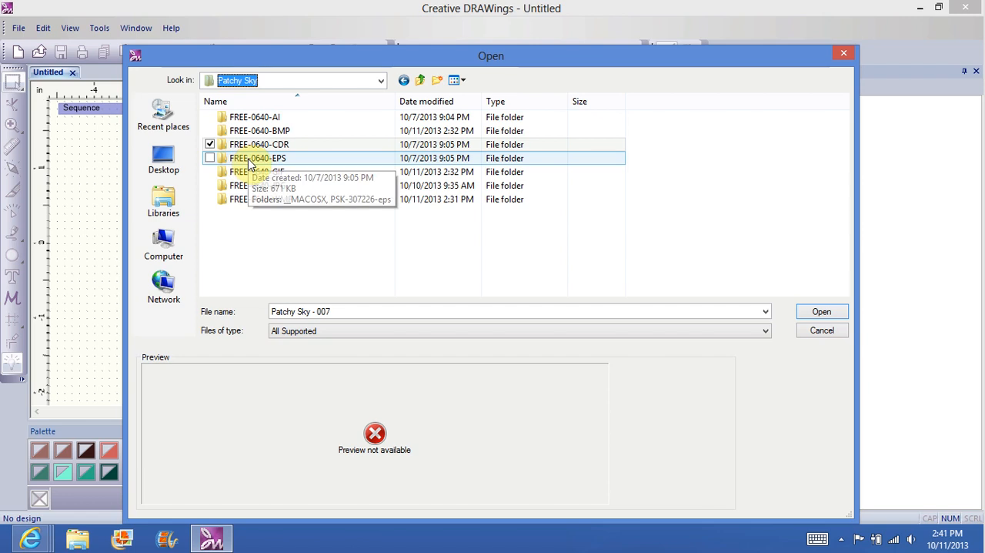
# Step: Preview Patchy Sky - 007.eps in the PSK-307226-eps folder of FREE-0640-EPS, and return to the Patchy Sky folder
pyautogui.doubleClick(247, 159)
pyautogui.doubleClick(275, 132)
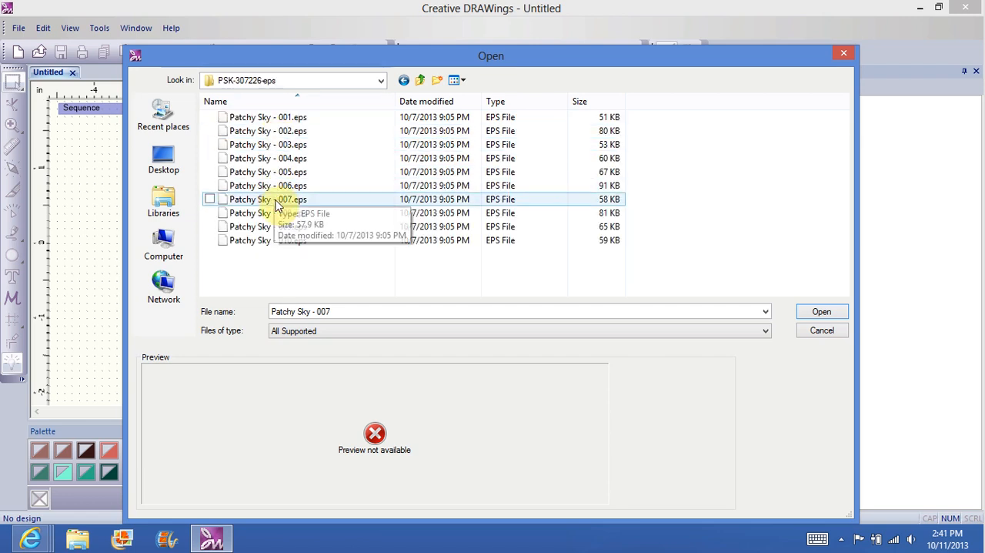
pyautogui.click(275, 202)
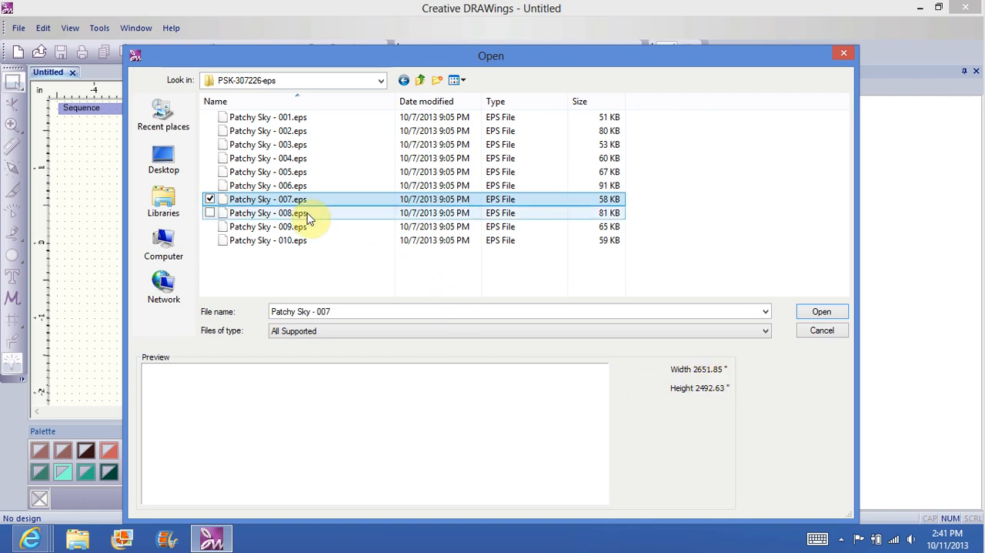
pyautogui.click(404, 82)
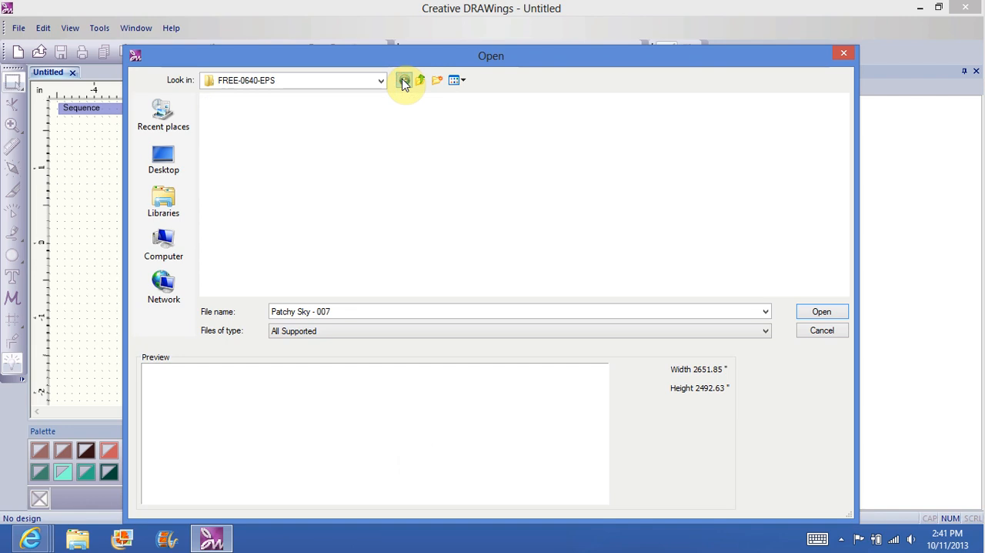
pyautogui.click(404, 81)
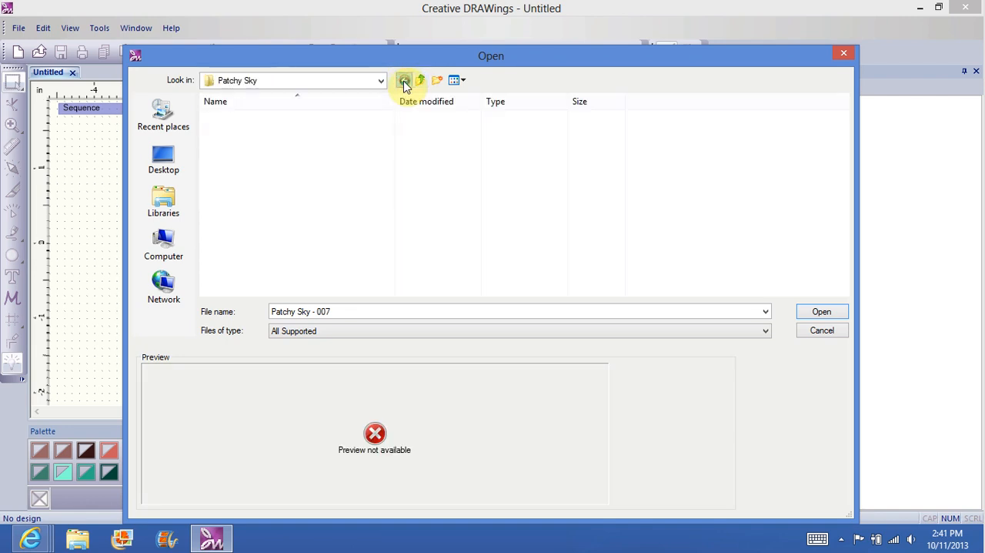
# Step: Load Patchy Sky - 007 from the PSK-307226-gif folder in FREE-0640-GIF as the artwork and continue to the image options
pyautogui.doubleClick(281, 172)
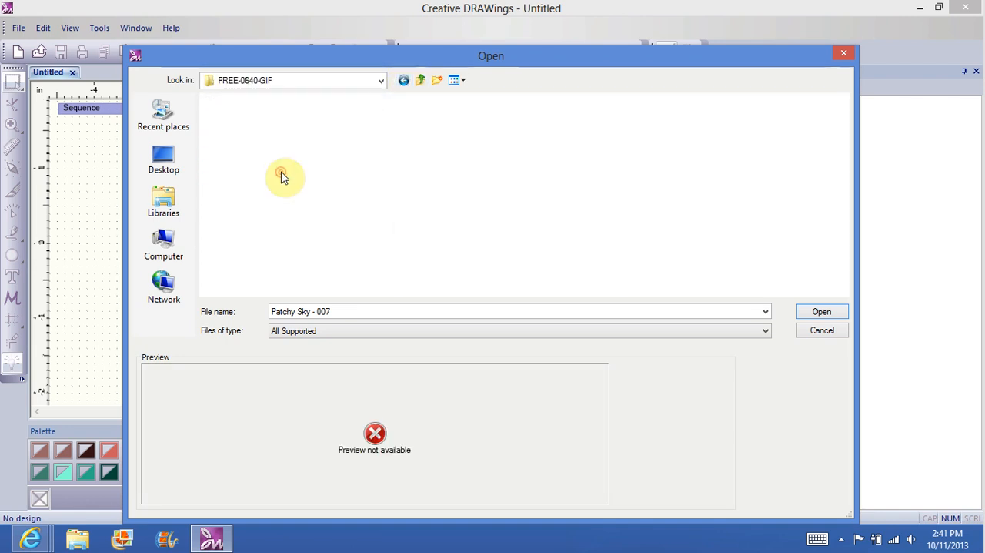
pyautogui.doubleClick(263, 132)
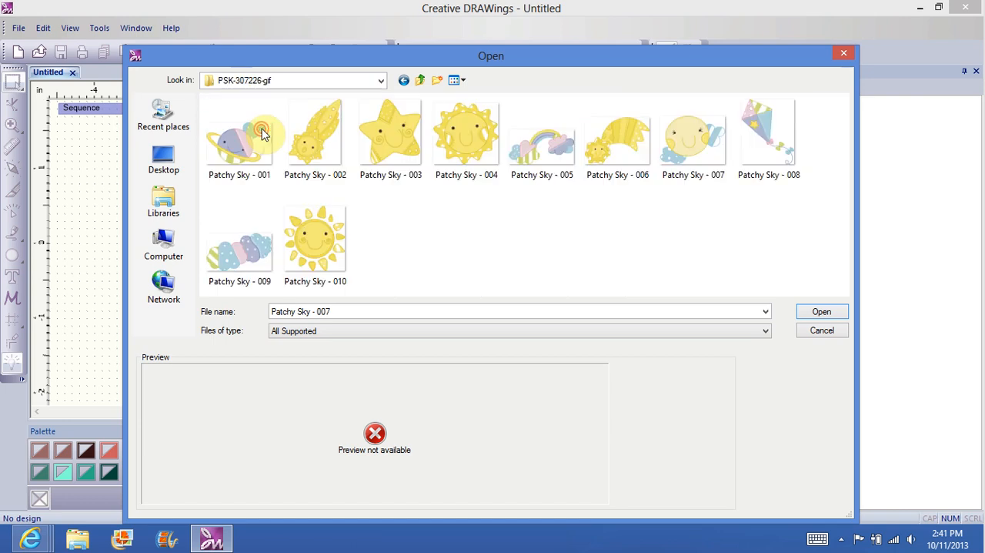
pyautogui.click(687, 159)
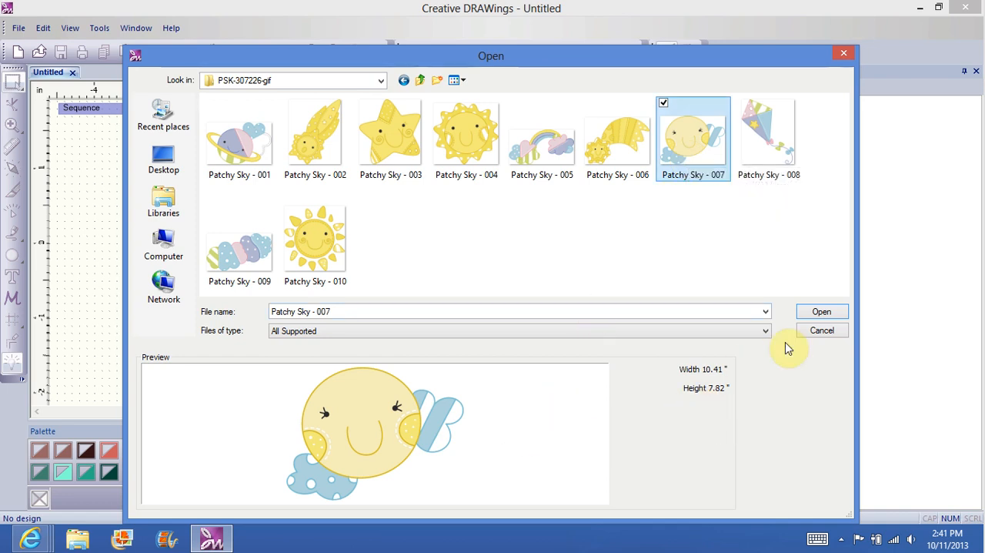
pyautogui.click(818, 315)
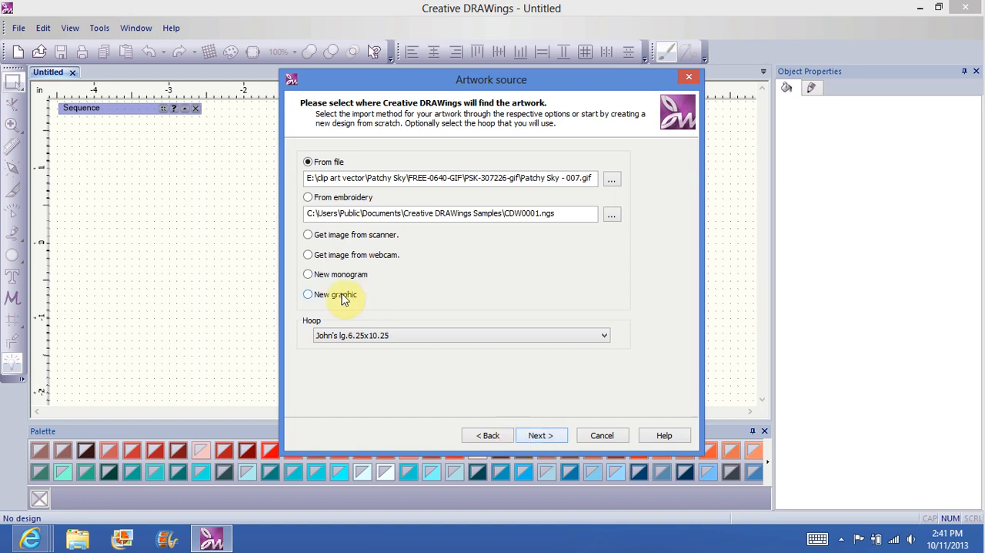
pyautogui.click(537, 436)
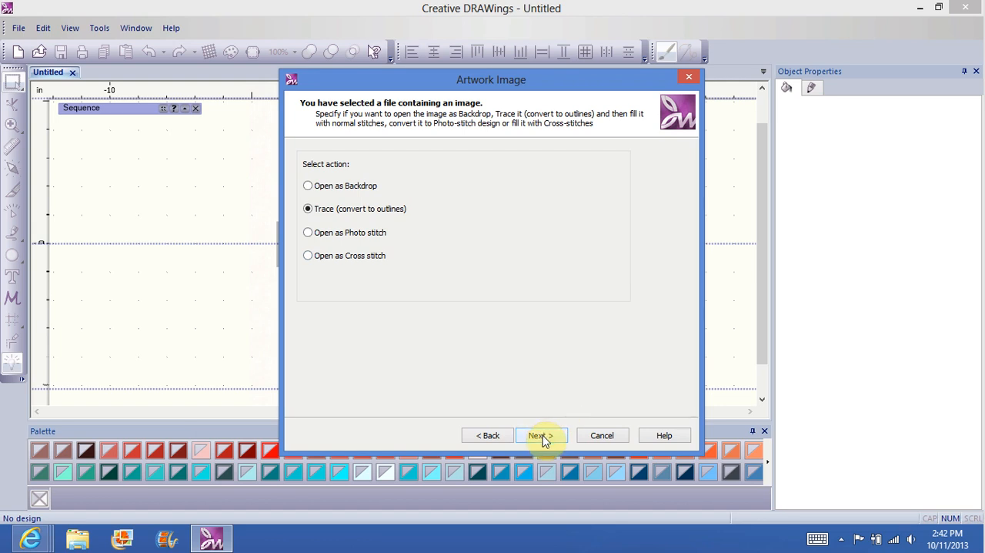
# Step: Preview the outline trace of the GIF image, cancel the trace and return to the artwork source settings
pyautogui.click(541, 436)
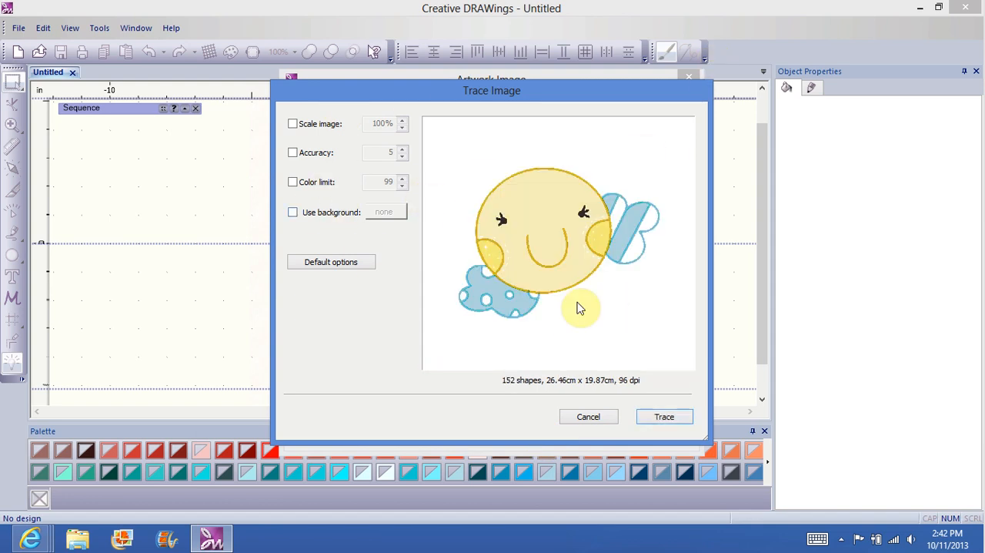
pyautogui.click(589, 416)
pyautogui.click(496, 438)
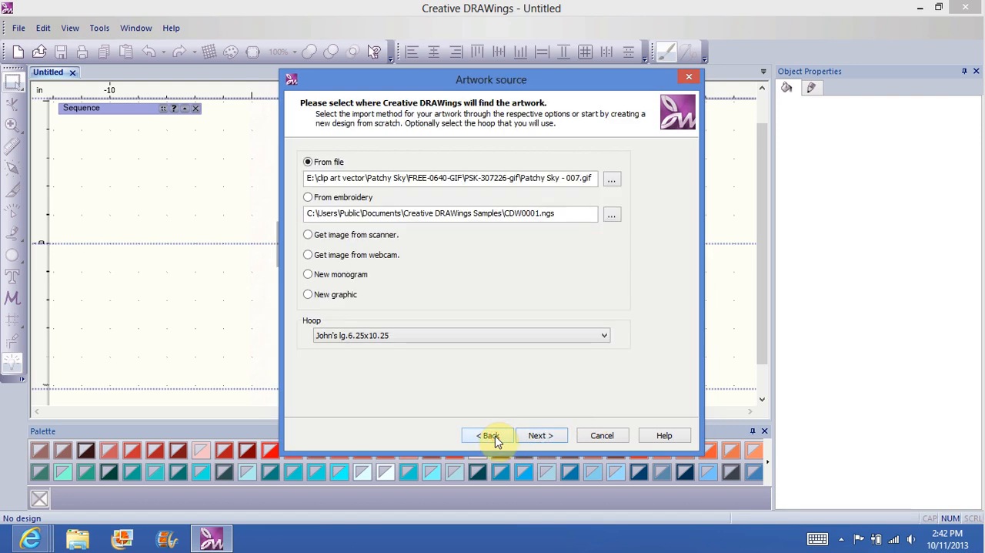
# Step: Load Patchy Sky - 007 from the PSK-307226-wmf folder in FREE-0640-WMF as the artwork file
pyautogui.click(495, 435)
pyautogui.click(545, 434)
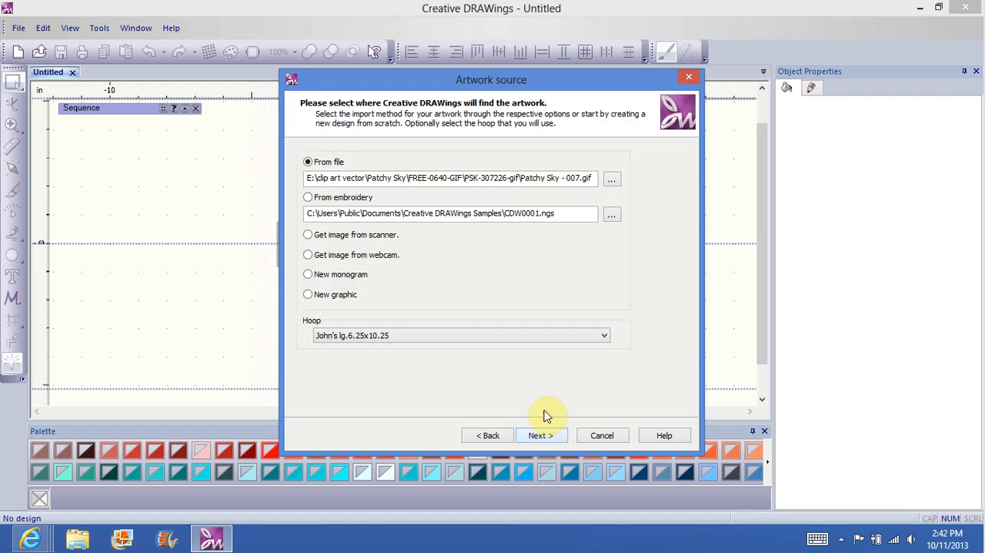
pyautogui.click(612, 179)
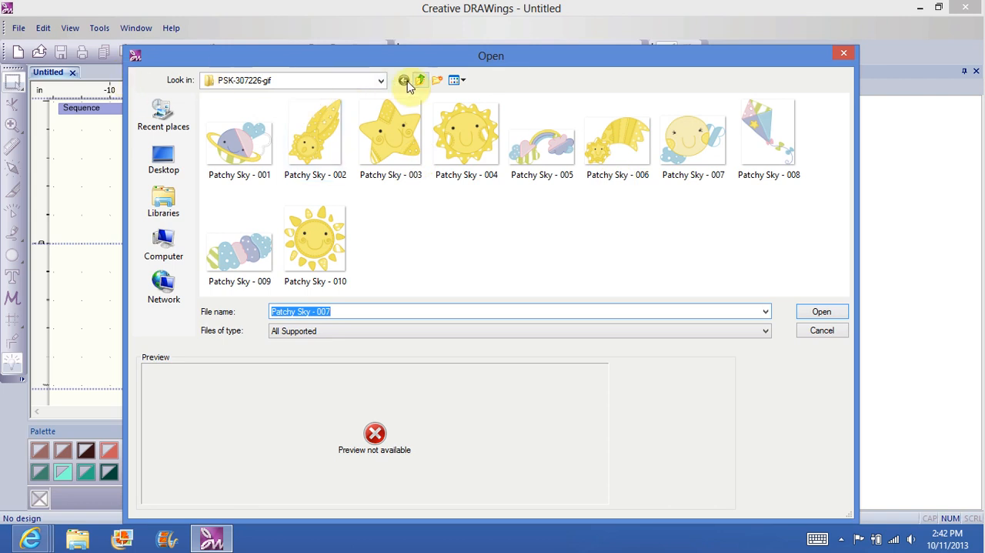
pyautogui.click(379, 80)
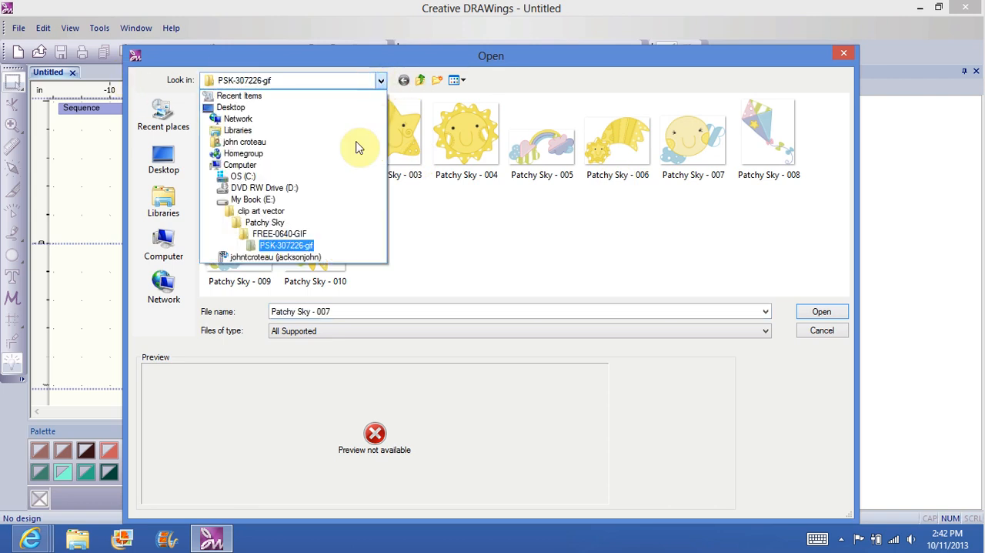
pyautogui.click(265, 223)
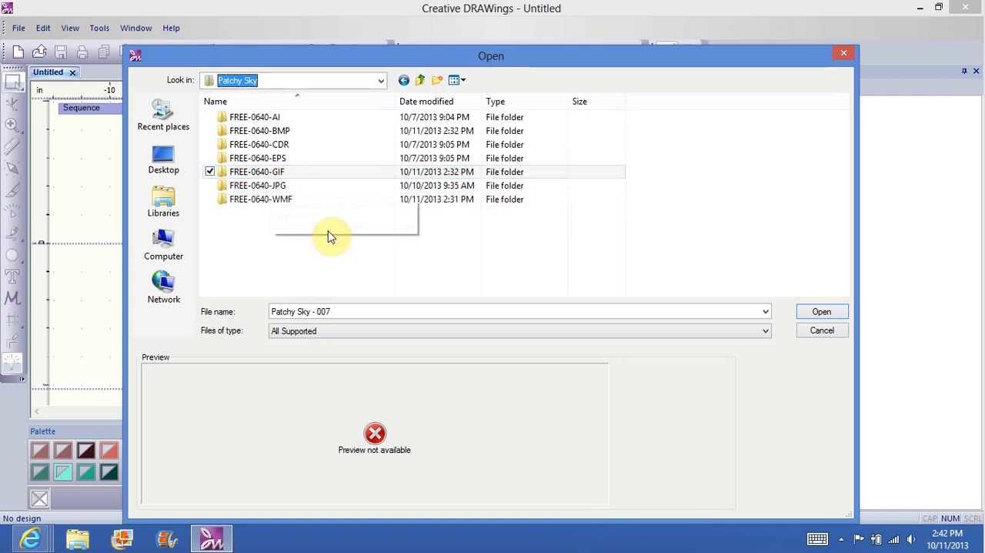
pyautogui.doubleClick(277, 206)
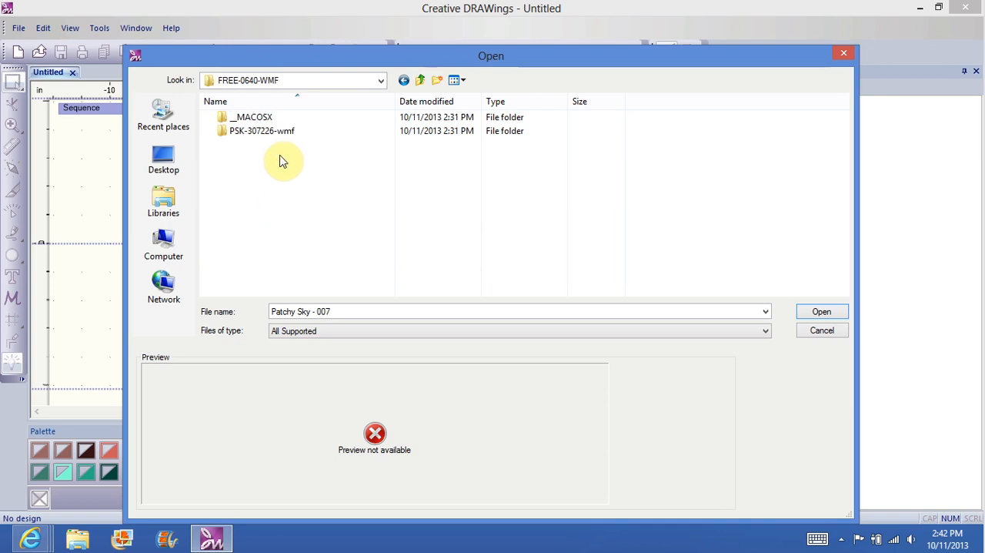
pyautogui.doubleClick(278, 135)
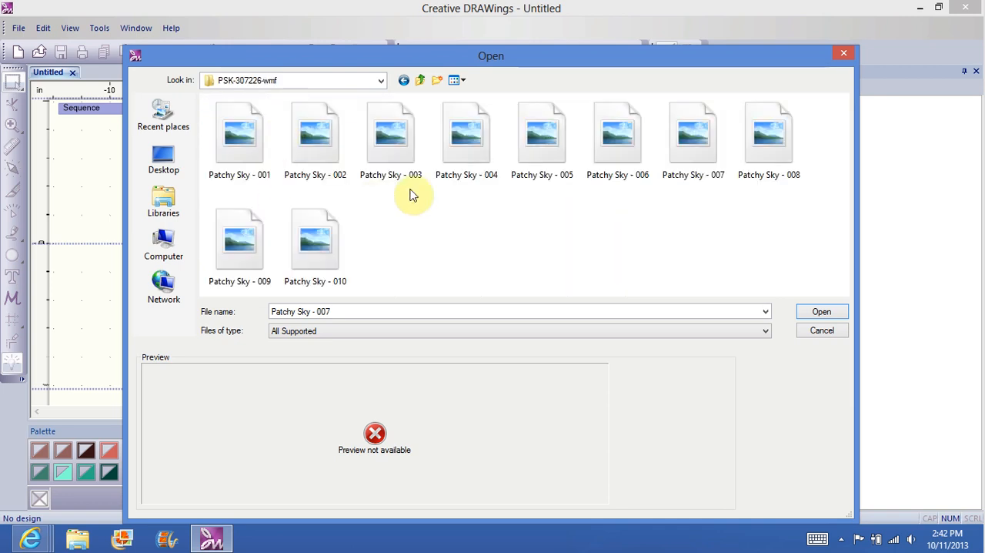
pyautogui.click(669, 133)
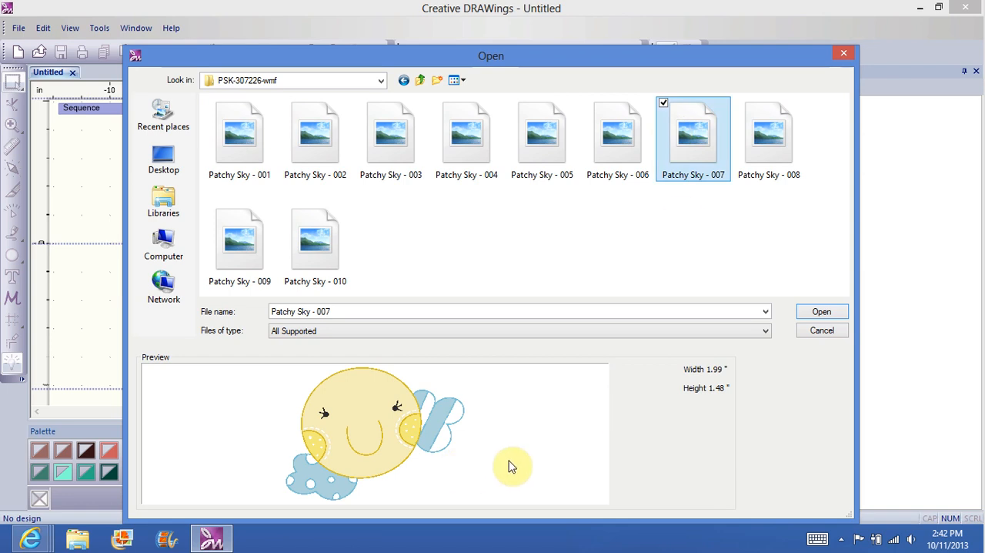
pyautogui.click(821, 314)
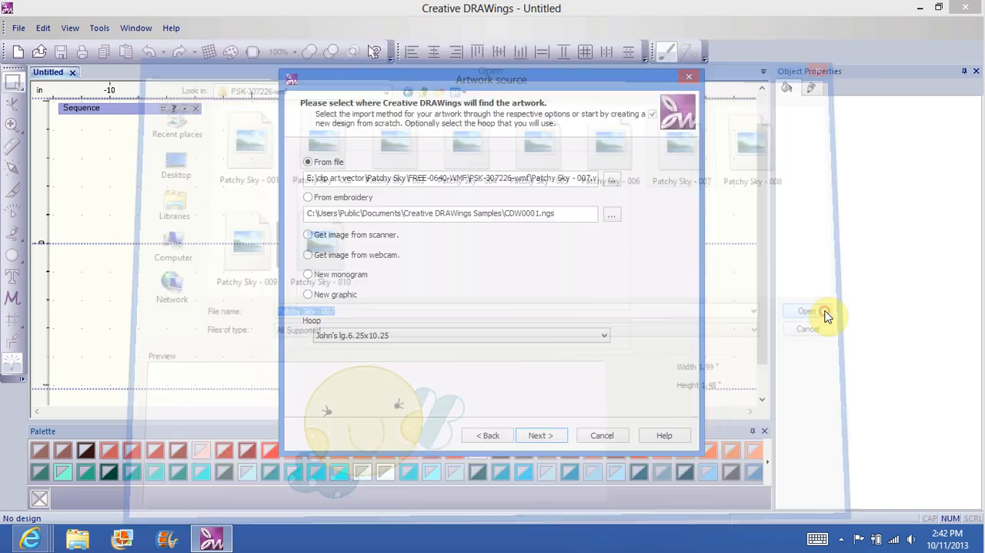
# Step: Import the WMF artwork with 10% freehand smoothing and finish the design with all 7 thread colors from the RGB palette
pyautogui.click(538, 437)
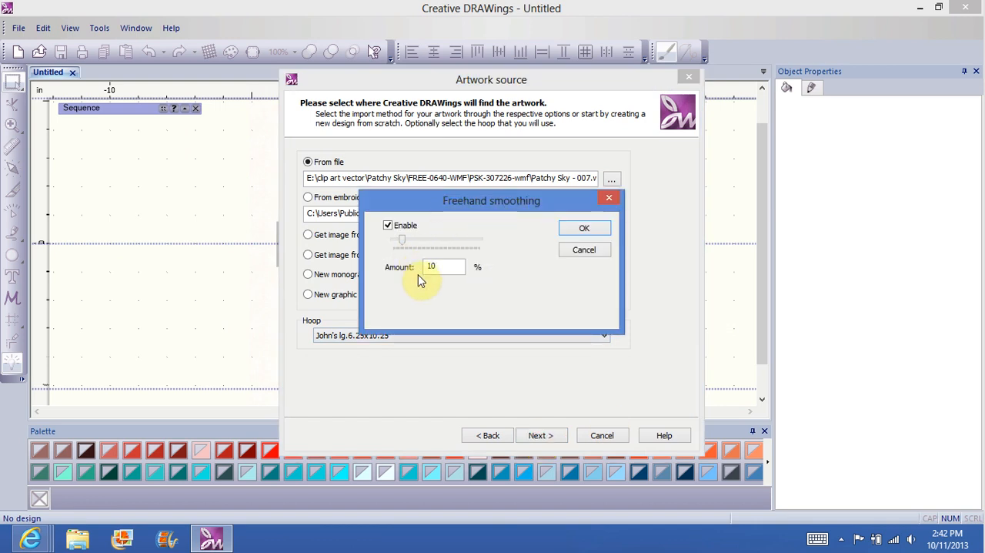
pyautogui.click(584, 230)
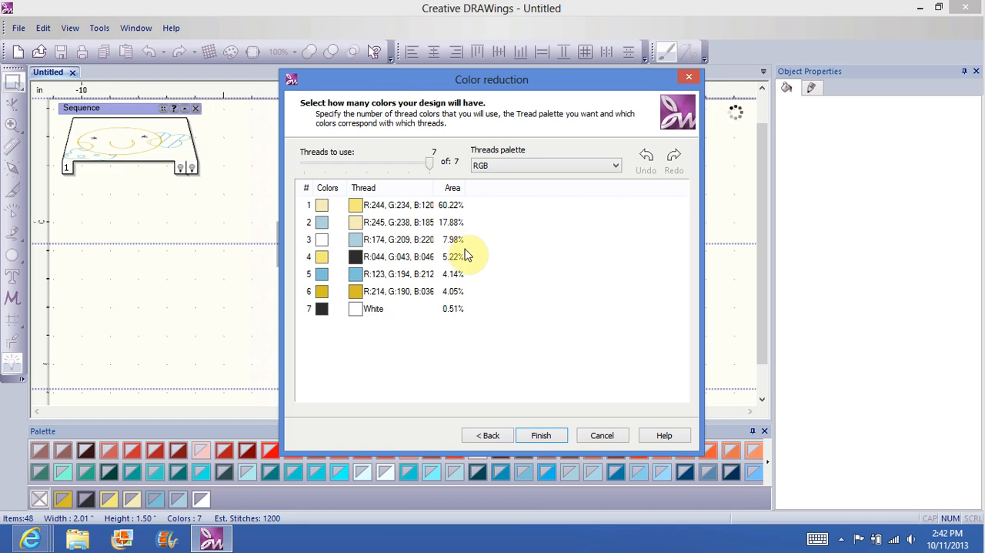
pyautogui.click(539, 435)
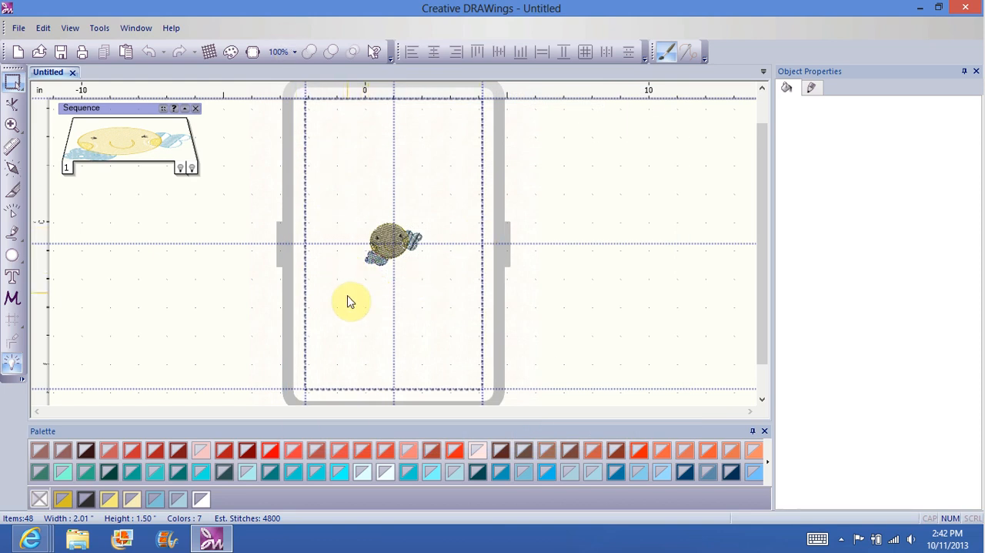
pyautogui.click(342, 265)
pyautogui.moveTo(341, 246)
pyautogui.mouseDown()
pyautogui.moveTo(464, 197)
pyautogui.moveTo(338, 224)
pyautogui.moveTo(341, 245)
pyautogui.mouseUp()
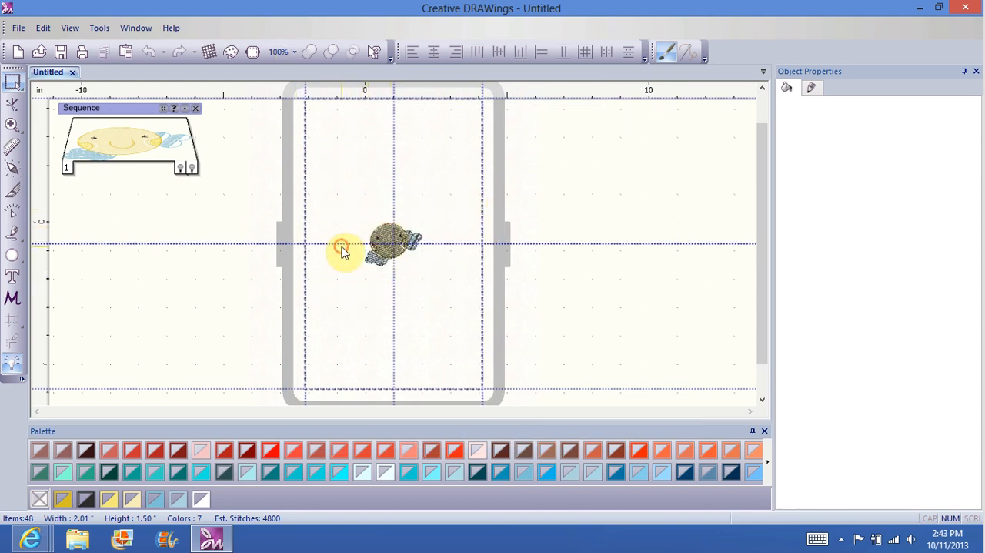
# Step: Try setting up a new rectangular hoop with a 6.25 by 10.25 inch sewing area, and discard it without saving
pyautogui.click(254, 53)
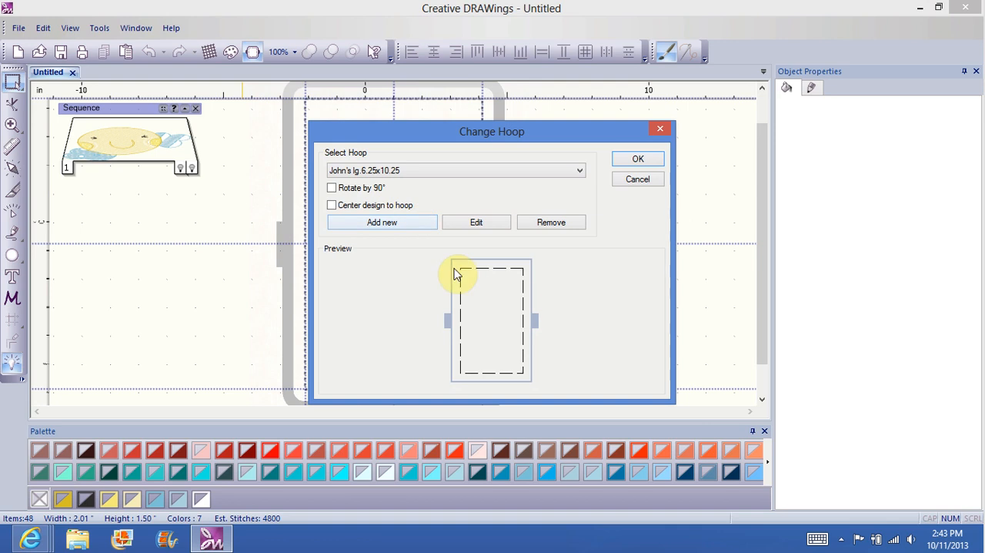
pyautogui.click(382, 225)
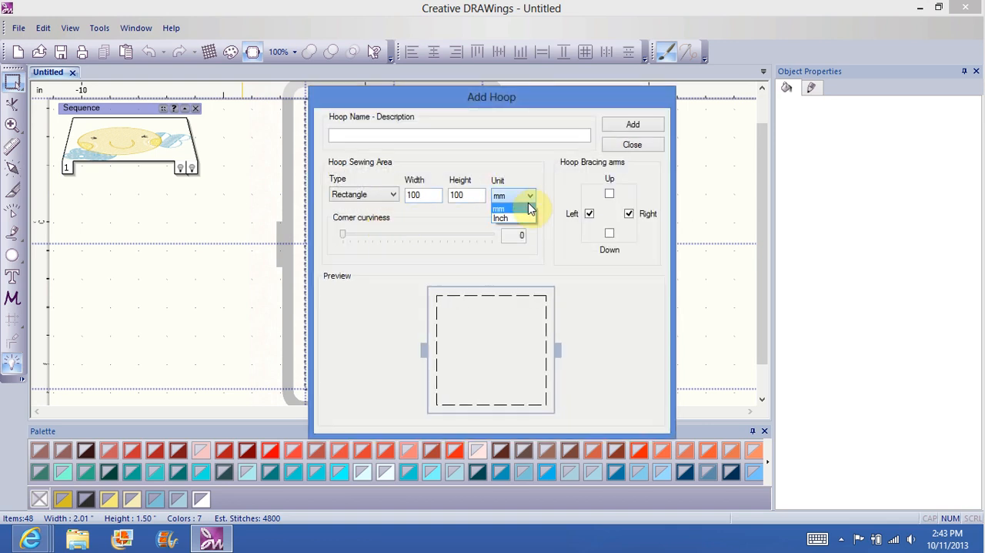
pyautogui.click(517, 218)
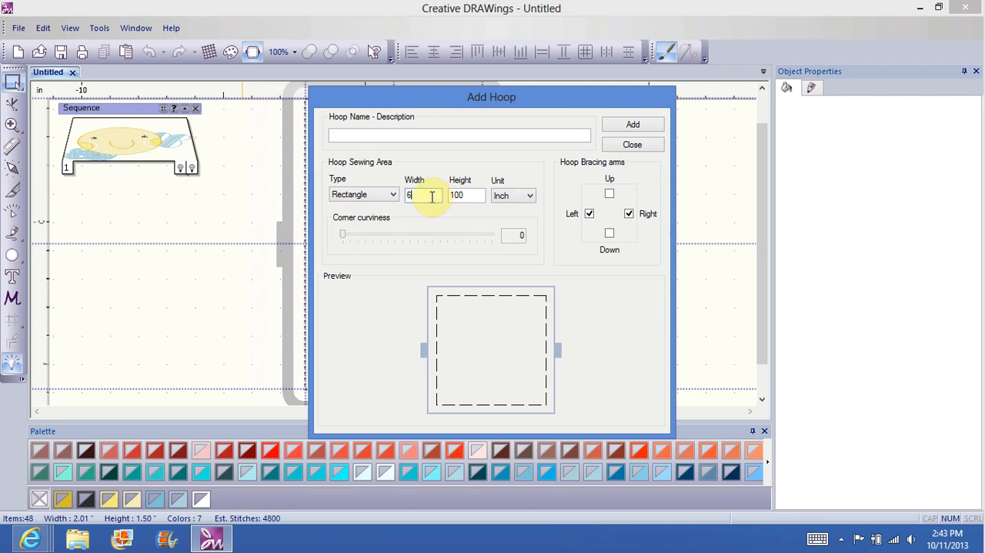
pyautogui.write('.25')
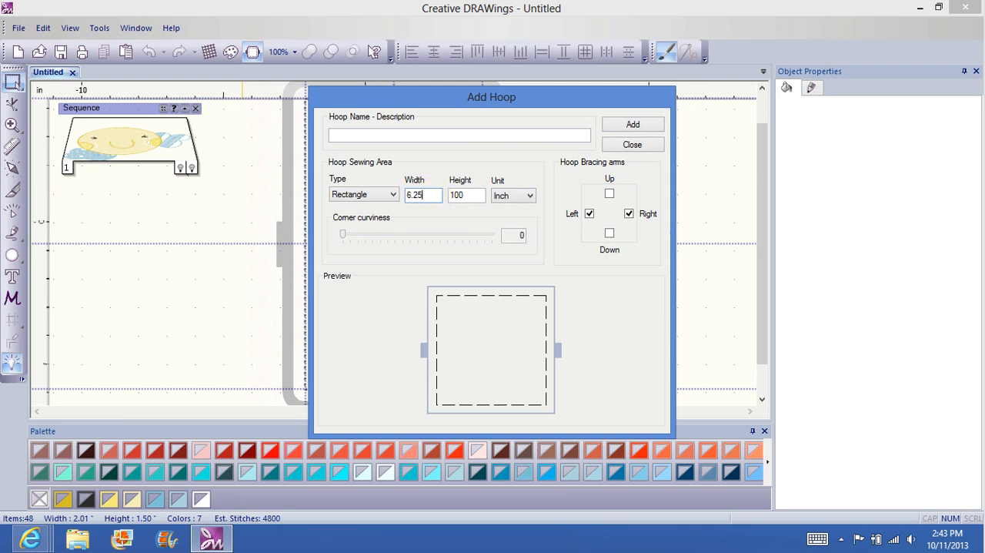
pyautogui.click(471, 196)
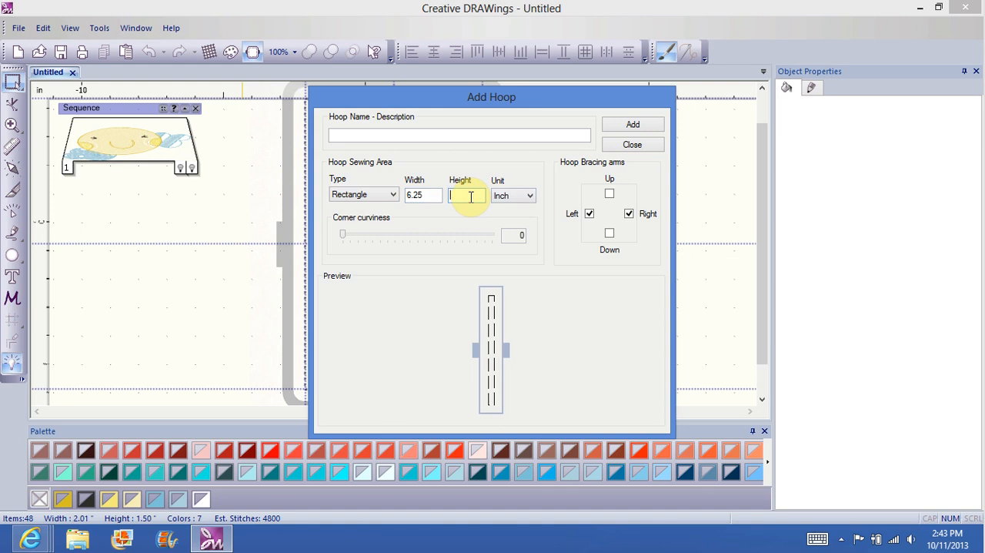
pyautogui.write('10.25')
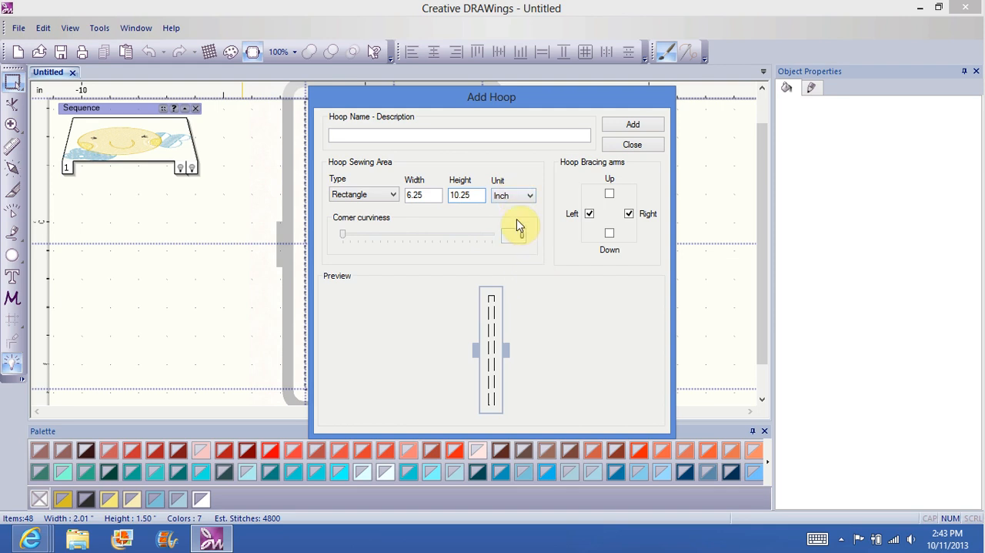
pyautogui.click(360, 137)
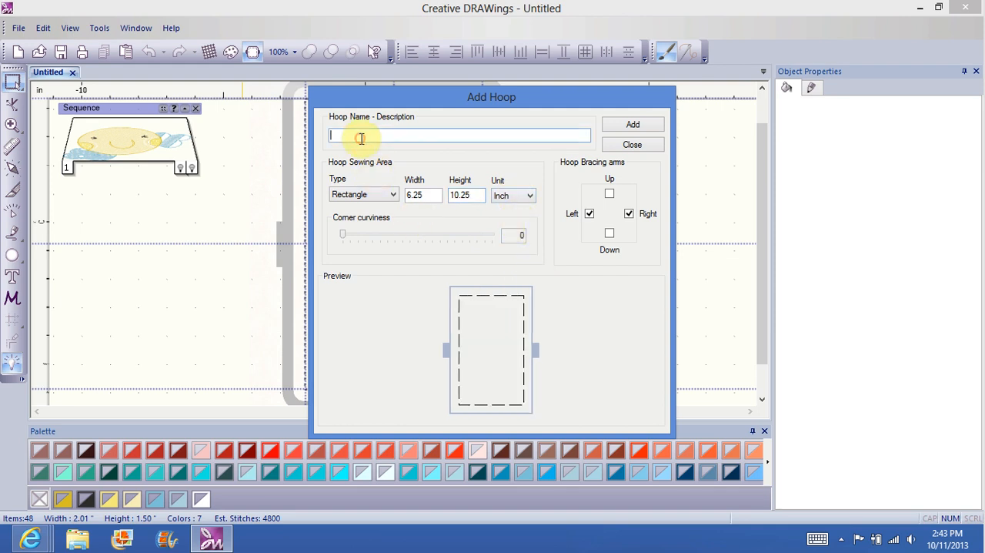
pyautogui.click(631, 144)
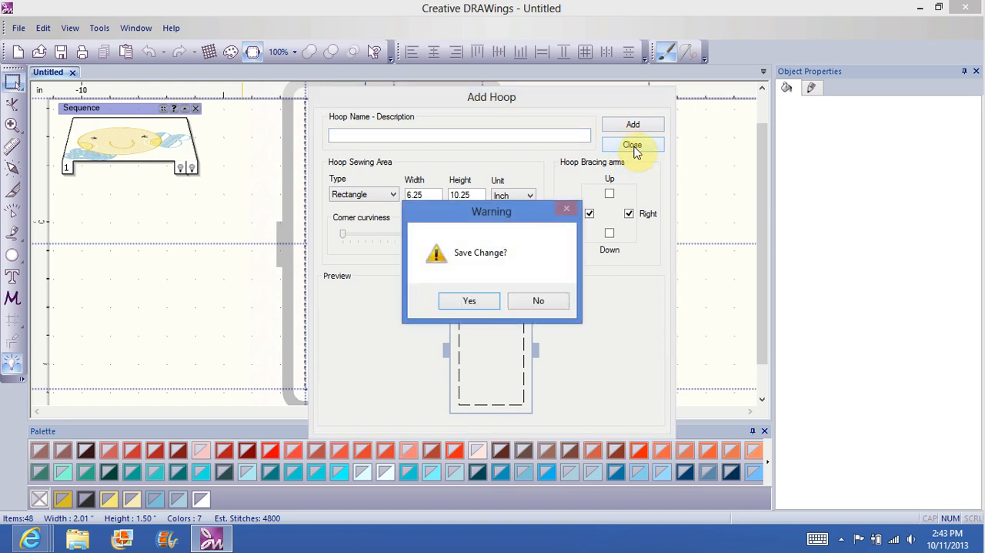
pyautogui.click(538, 301)
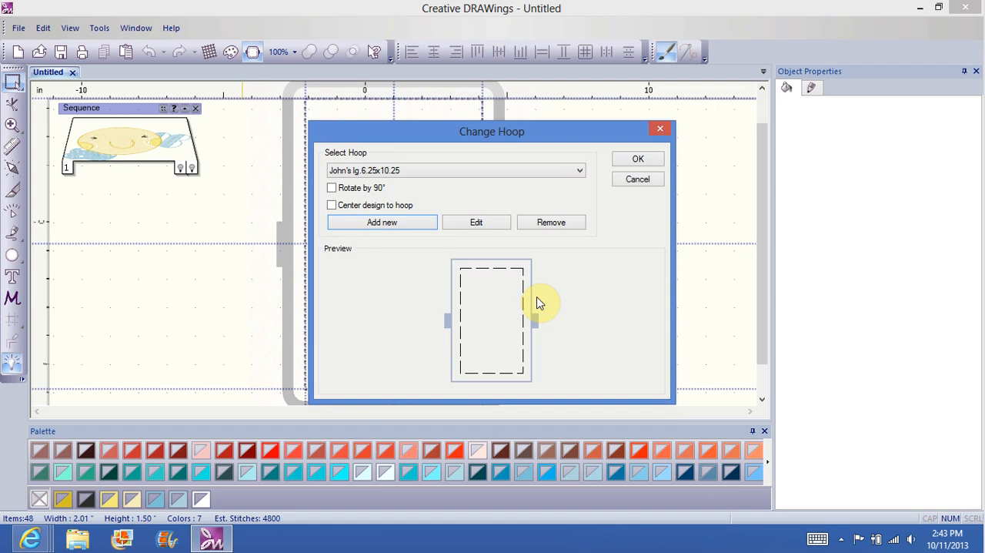
# Step: Rotate the hoop by 90° and enlarge the entire design to about 8.10 by 6.03 inches
pyautogui.click(332, 188)
pyautogui.click(633, 160)
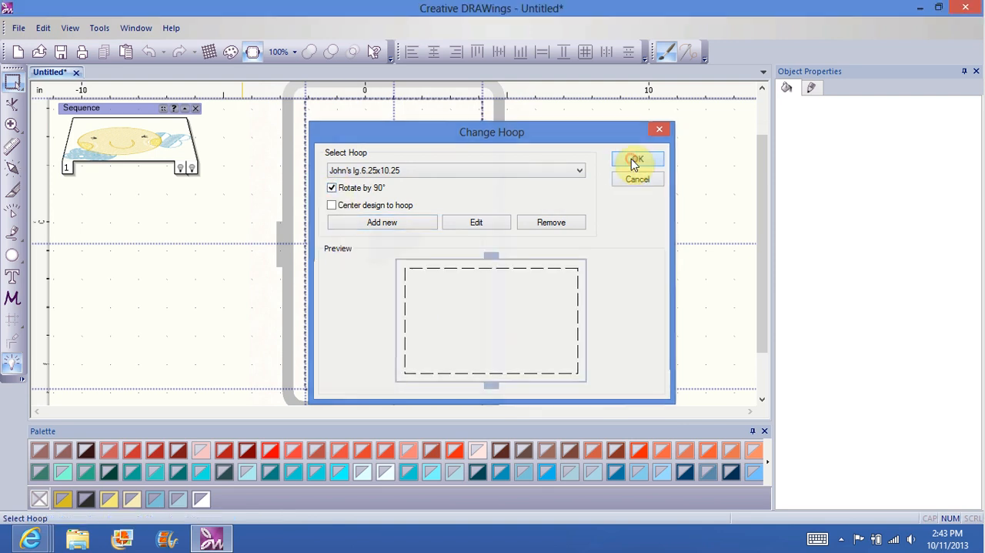
pyautogui.rightClick(308, 311)
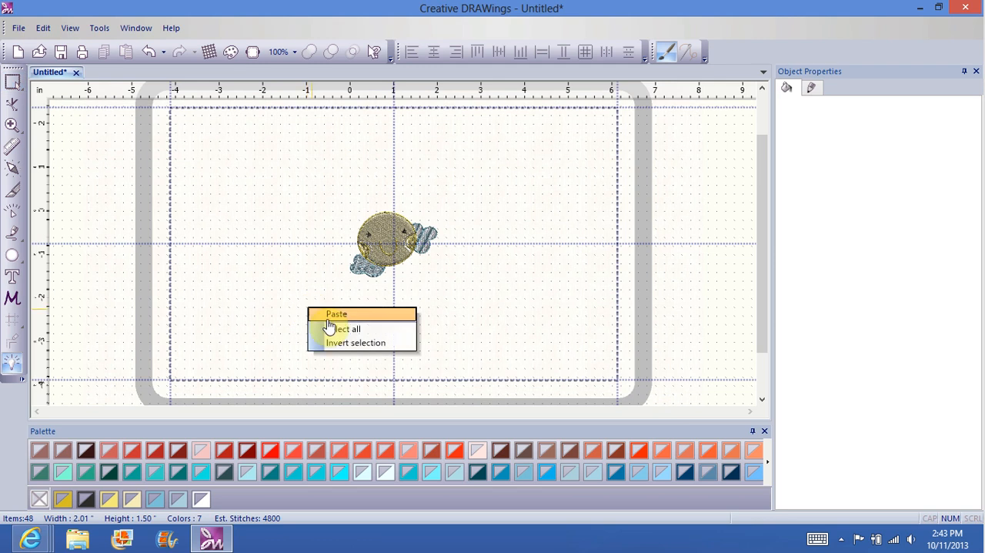
pyautogui.click(330, 327)
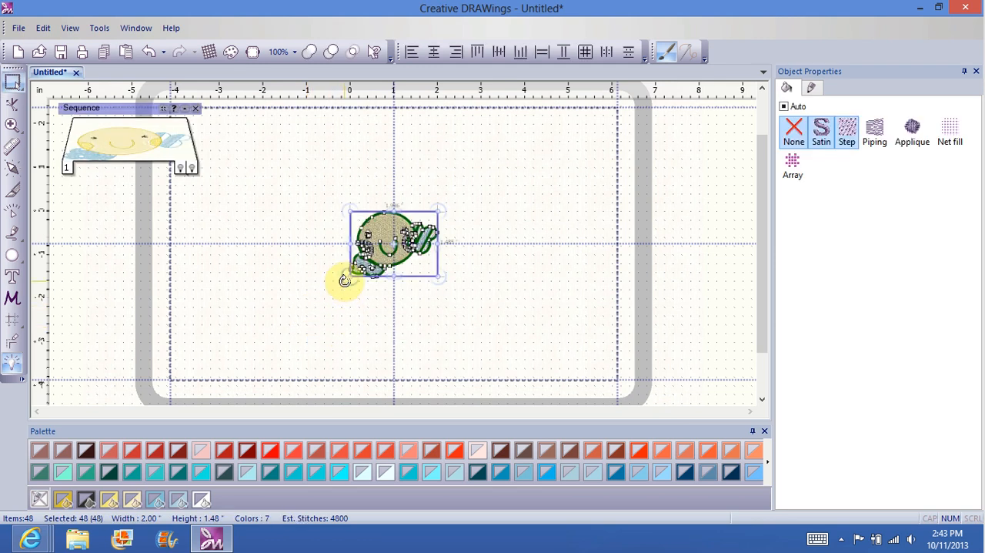
pyautogui.moveTo(348, 274); pyautogui.dragTo(228, 380)
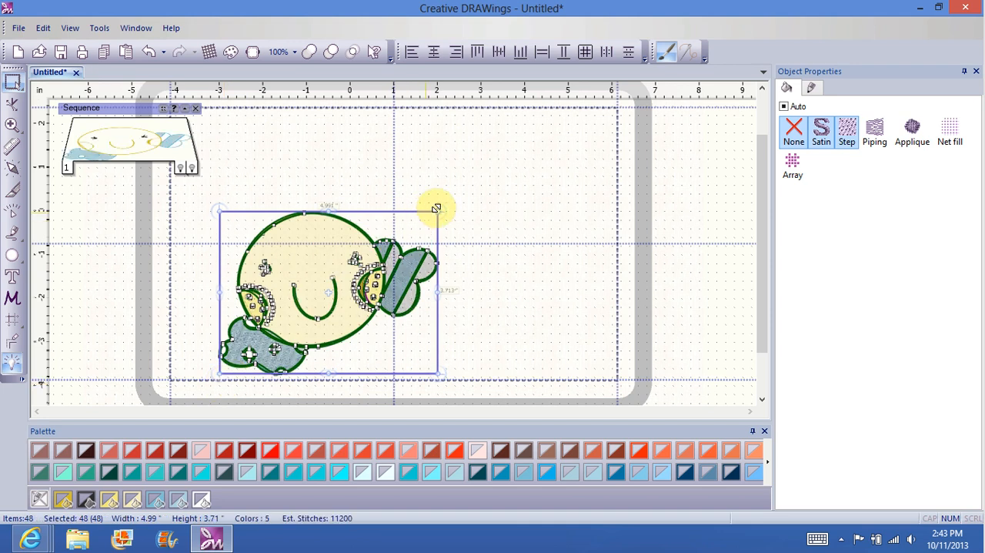
pyautogui.moveTo(437, 210); pyautogui.dragTo(582, 119)
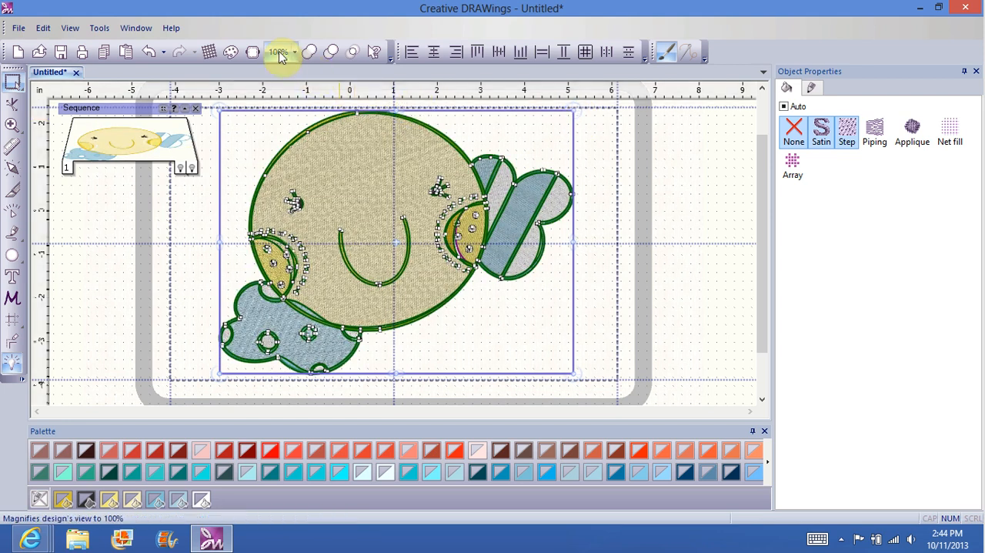
# Step: Center the enlarged design in the hoop and deselect it
pyautogui.click(251, 58)
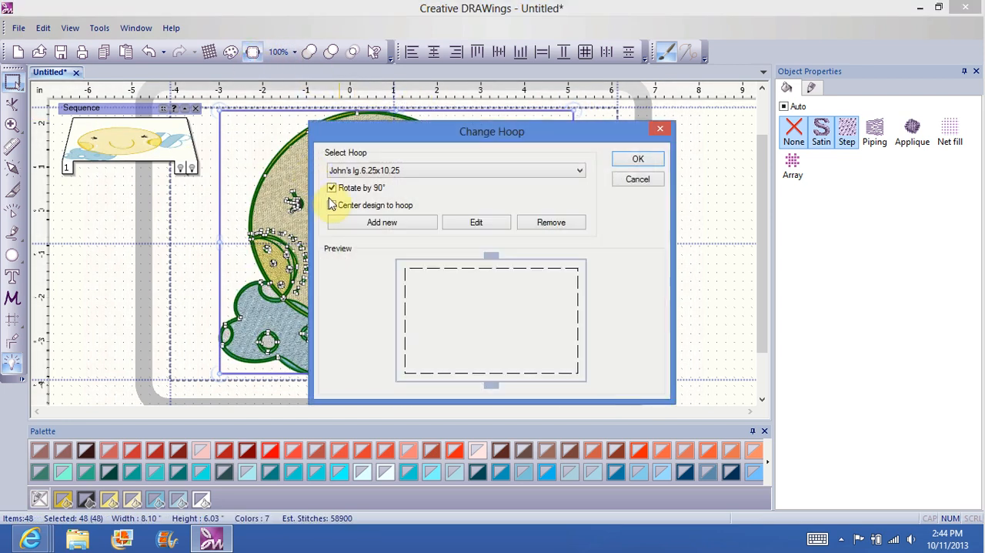
pyautogui.click(331, 206)
pyautogui.click(636, 159)
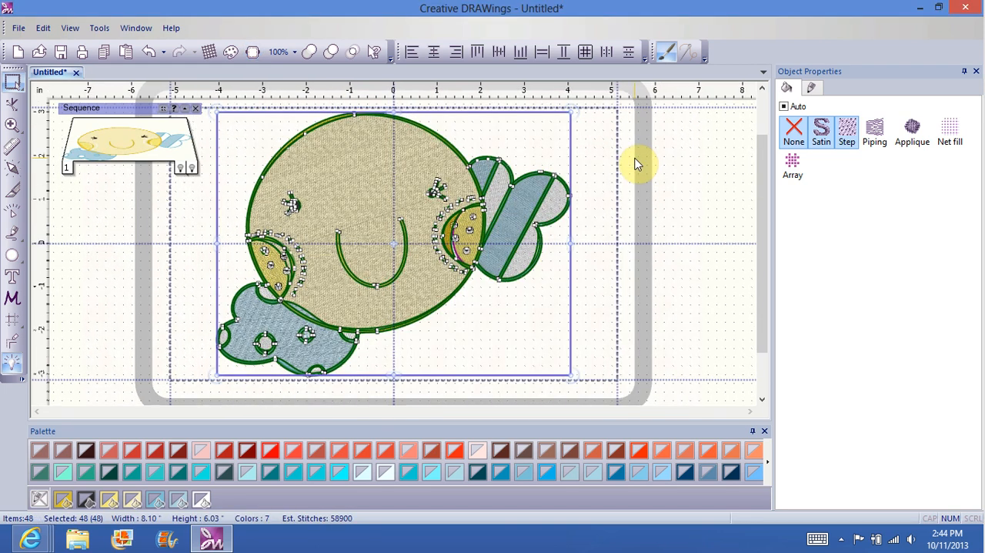
pyautogui.click(708, 198)
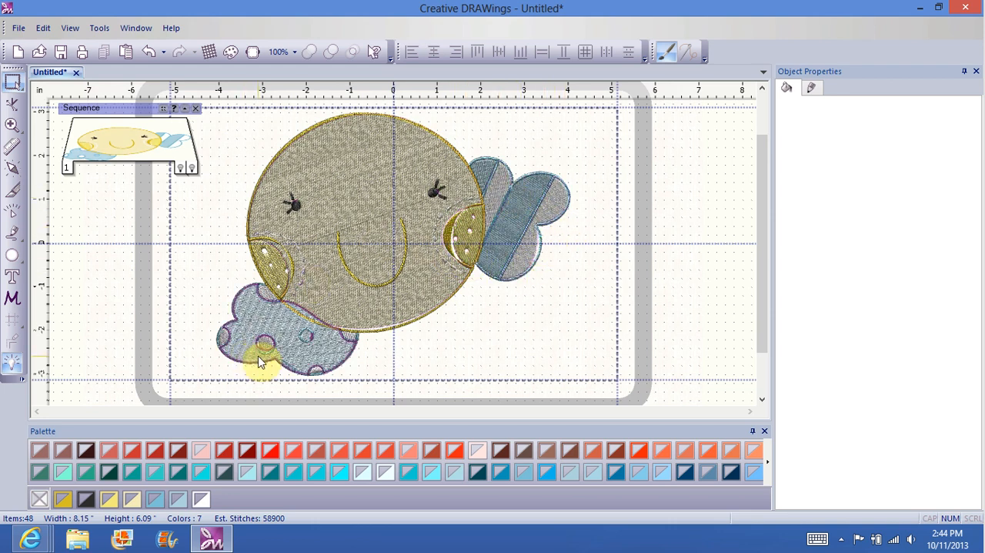
# Step: Close the design without saving, and start a new design on white fabric, continuing to the artwork source settings
pyautogui.click(76, 74)
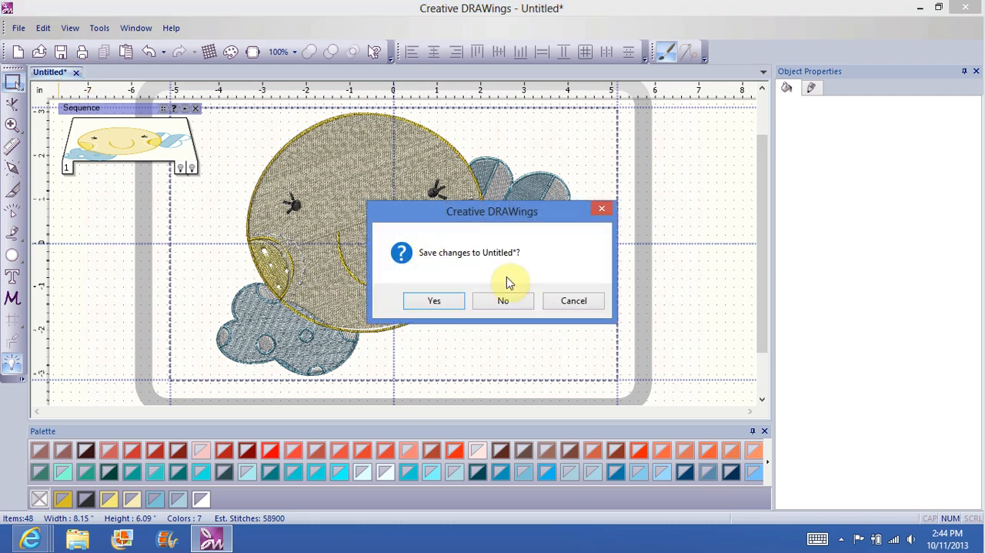
pyautogui.click(506, 301)
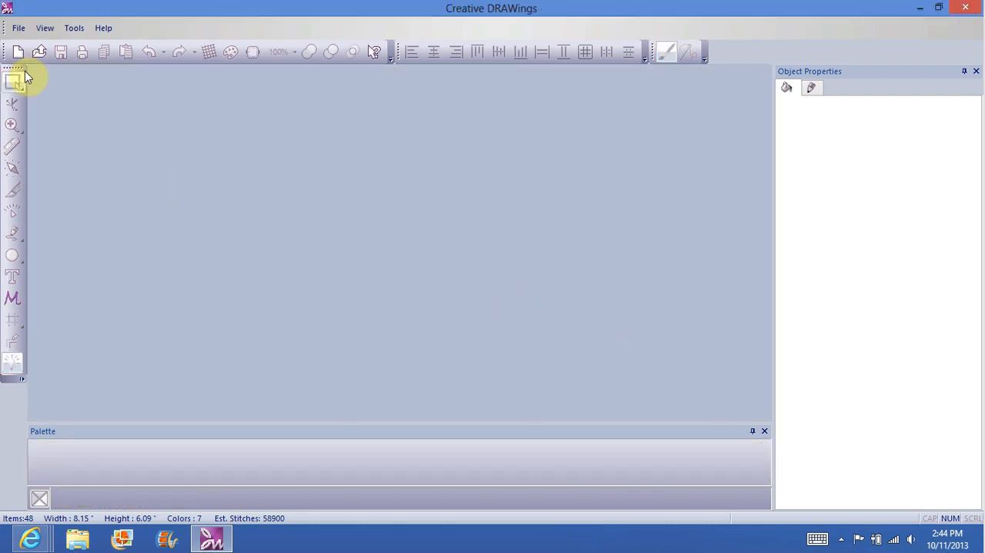
pyautogui.click(17, 52)
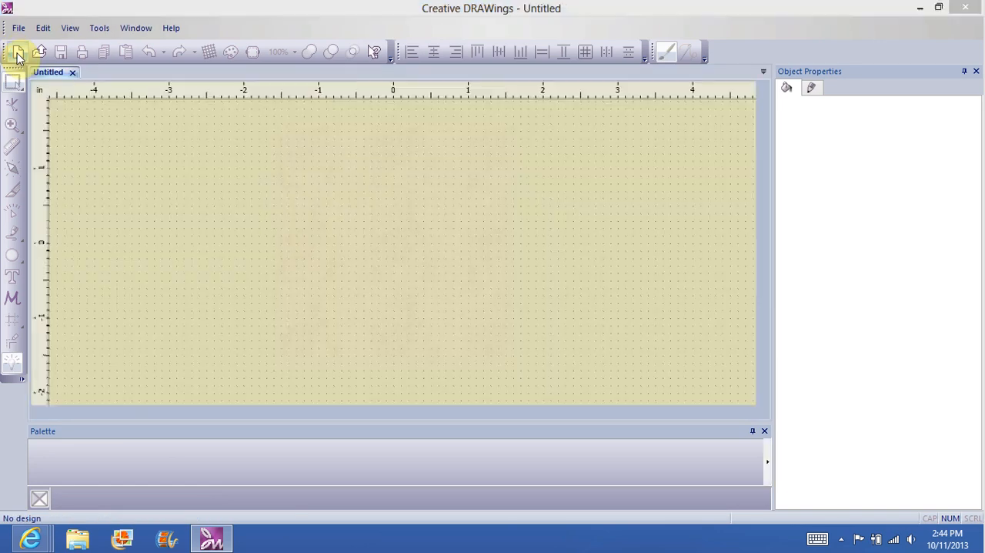
pyautogui.click(450, 223)
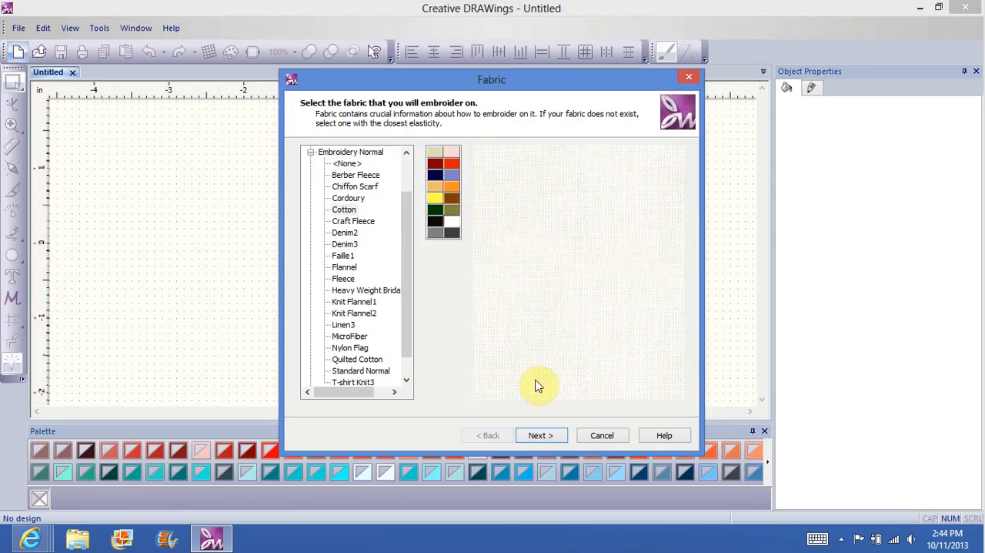
pyautogui.click(538, 435)
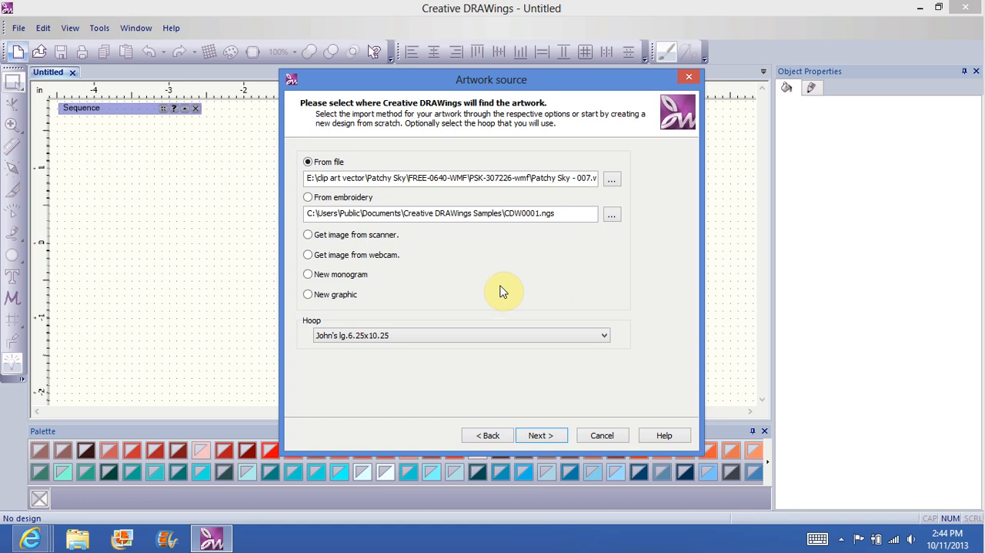
# Step: Use Patchy Sky - 007.ai from the PSK-307226-ai folder as the artwork, and finish the new design with 7 RGB thread colors
pyautogui.click(612, 180)
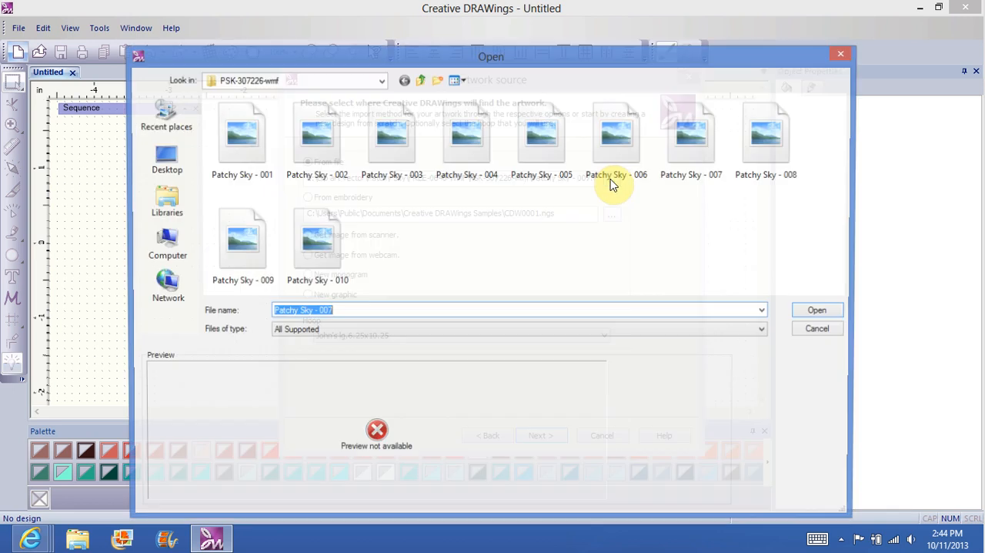
pyautogui.click(692, 156)
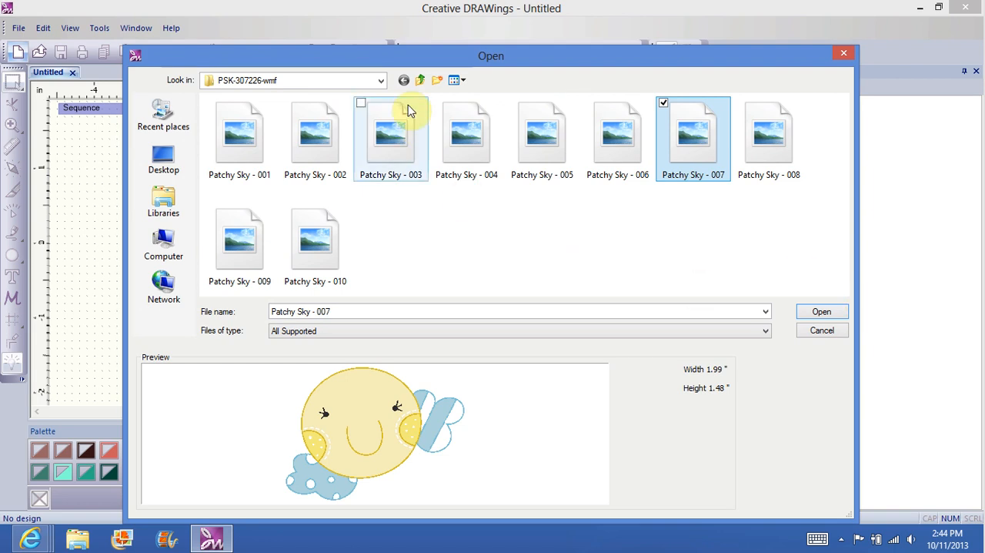
pyautogui.click(380, 80)
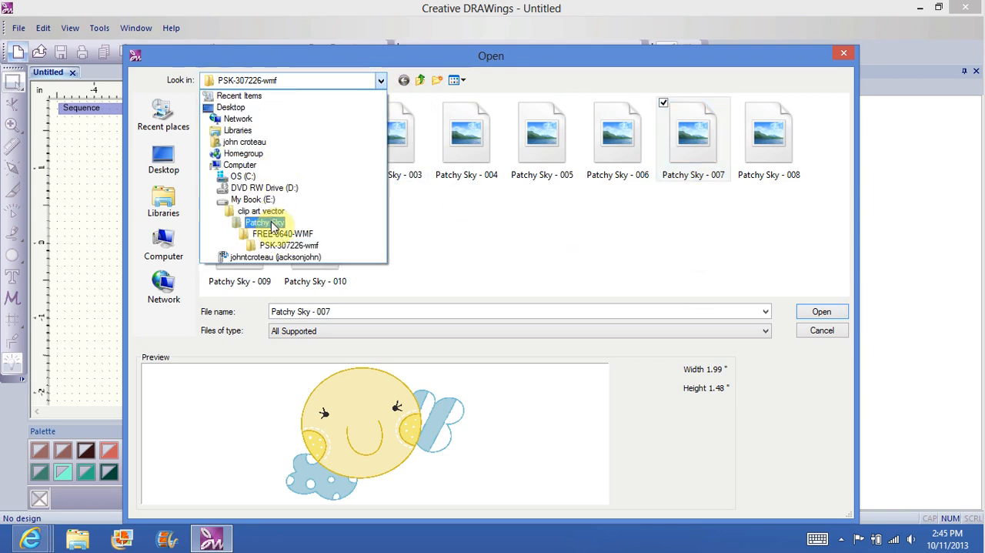
pyautogui.click(265, 211)
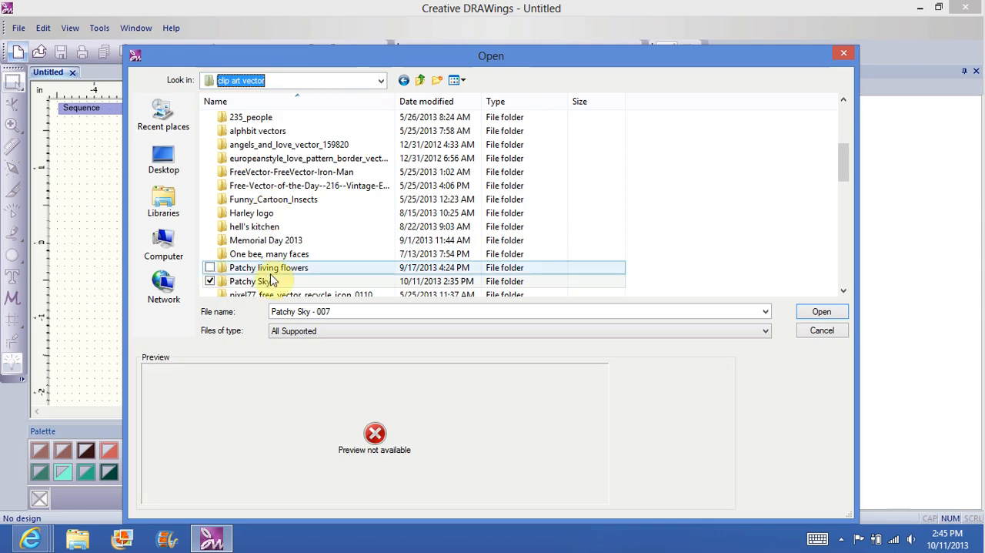
pyautogui.doubleClick(262, 281)
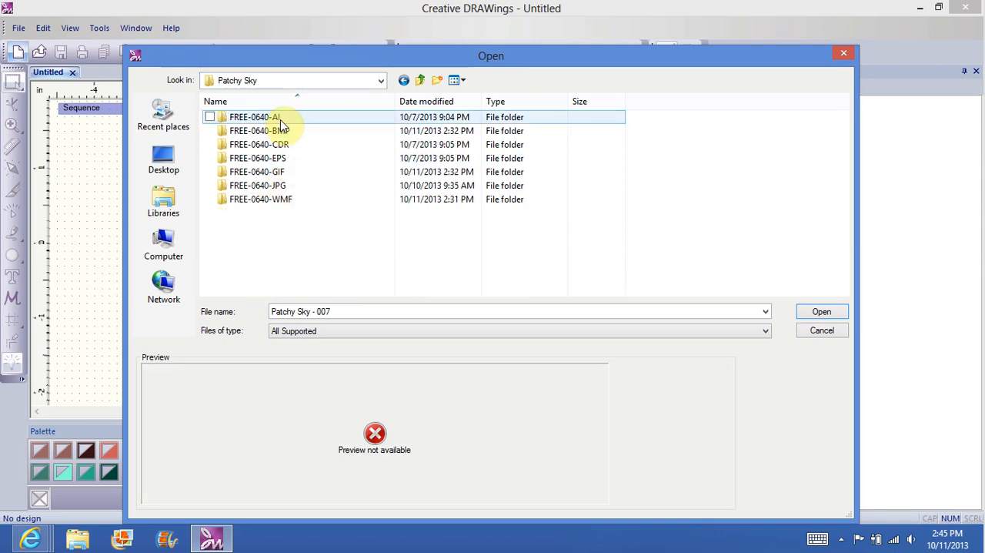
pyautogui.doubleClick(281, 125)
pyautogui.doubleClick(284, 131)
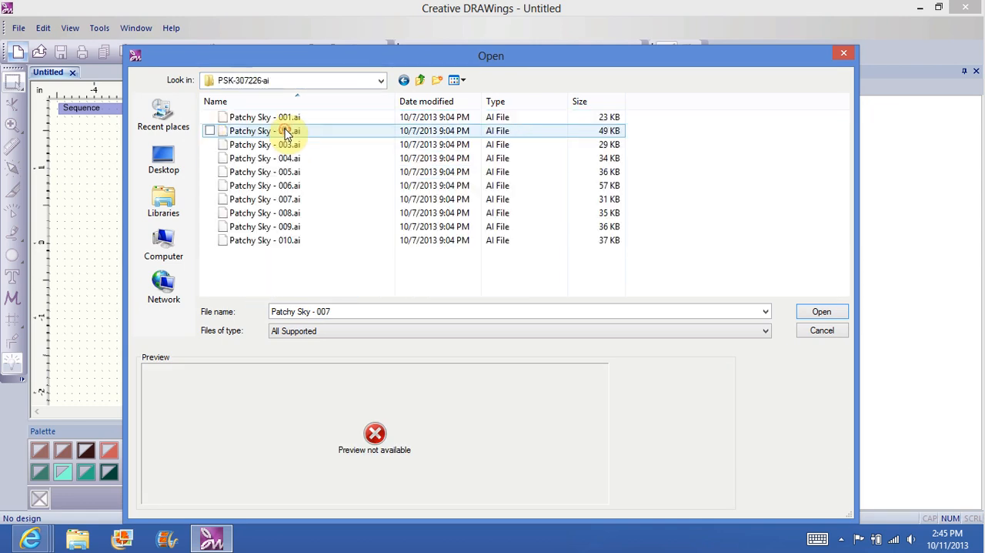
pyautogui.click(321, 200)
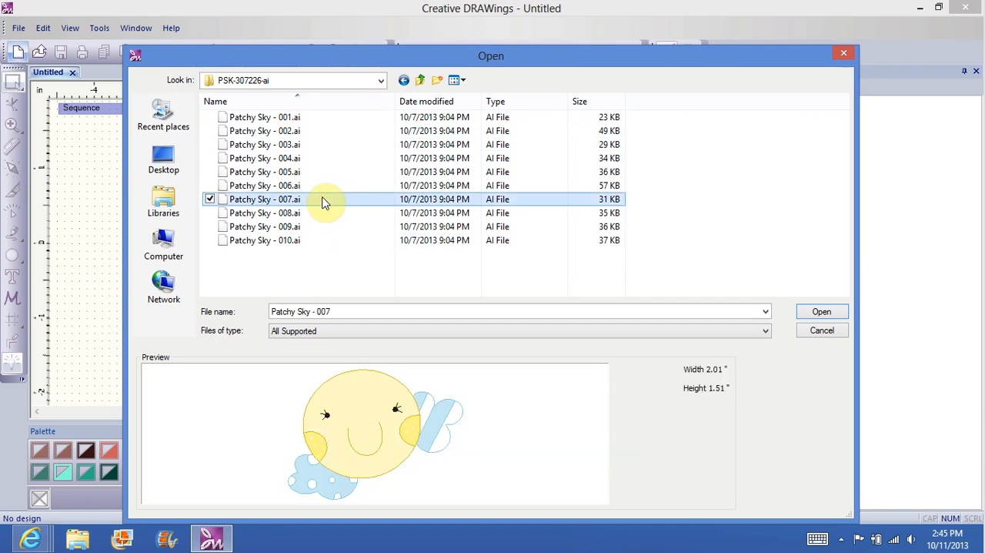
pyautogui.click(821, 311)
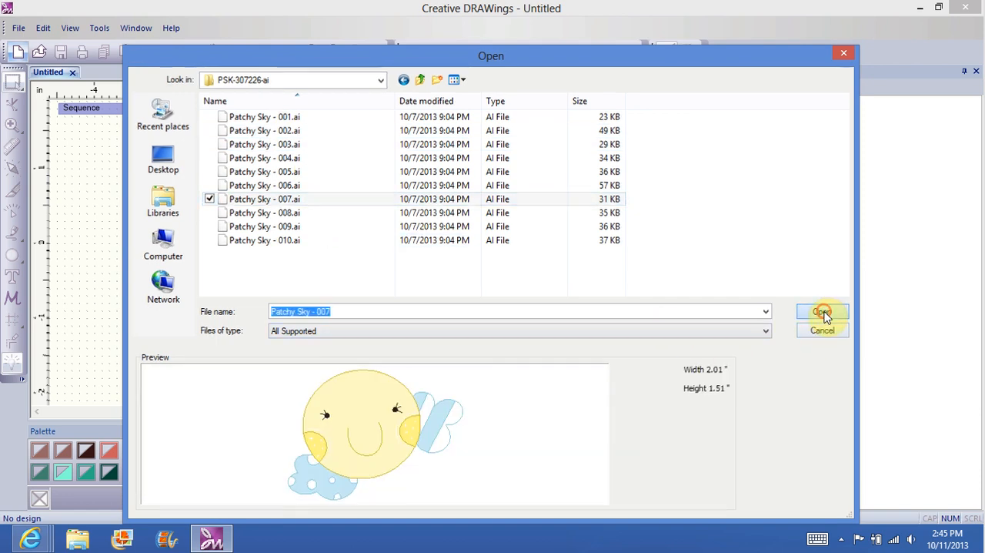
pyautogui.click(539, 436)
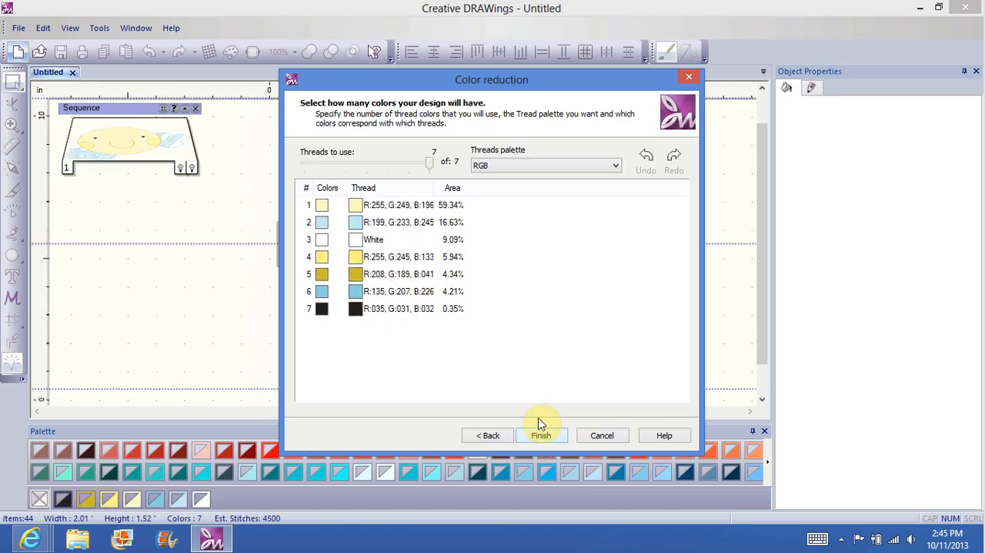
pyautogui.click(548, 435)
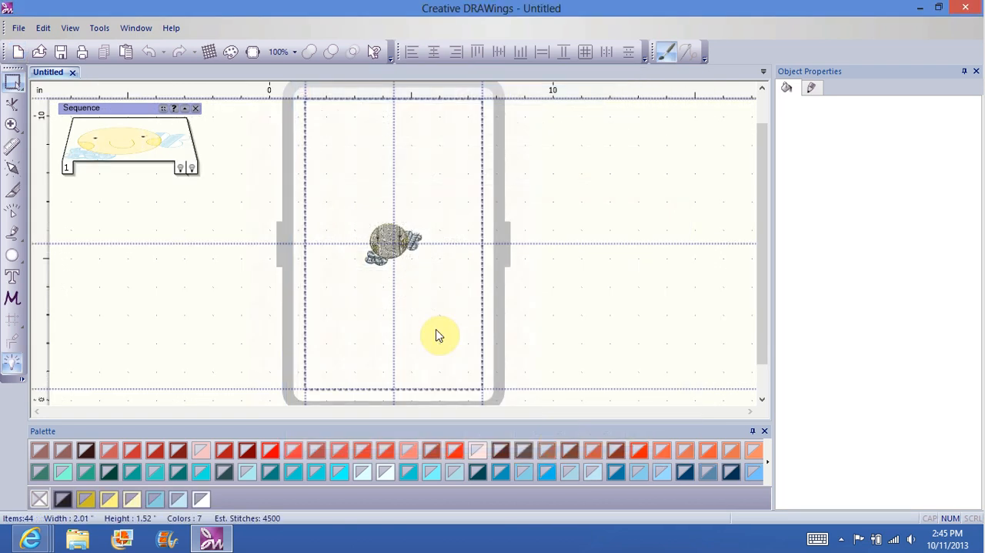
# Step: Rotate the John's lg.6.25x10.25 hoop by 90°
pyautogui.click(253, 53)
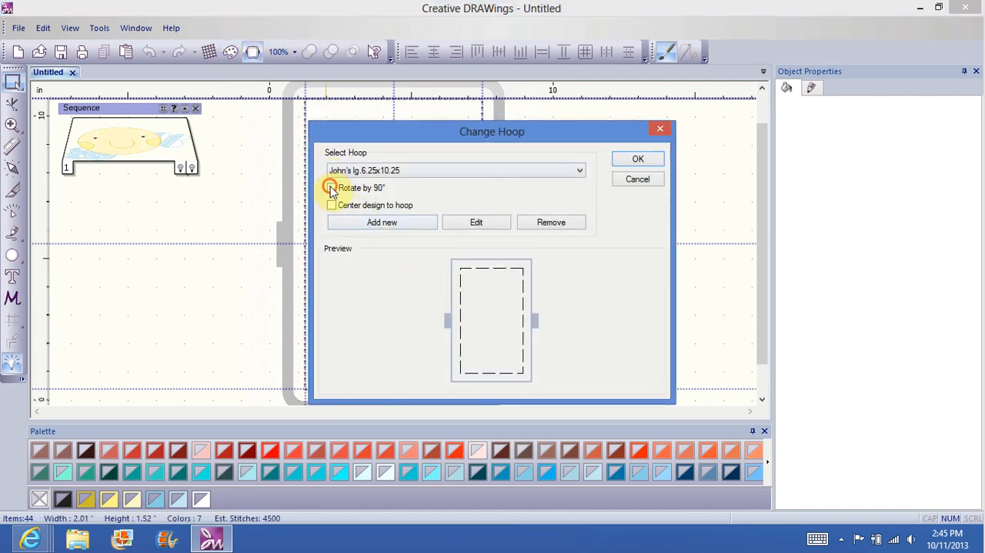
pyautogui.click(332, 187)
pyautogui.click(638, 159)
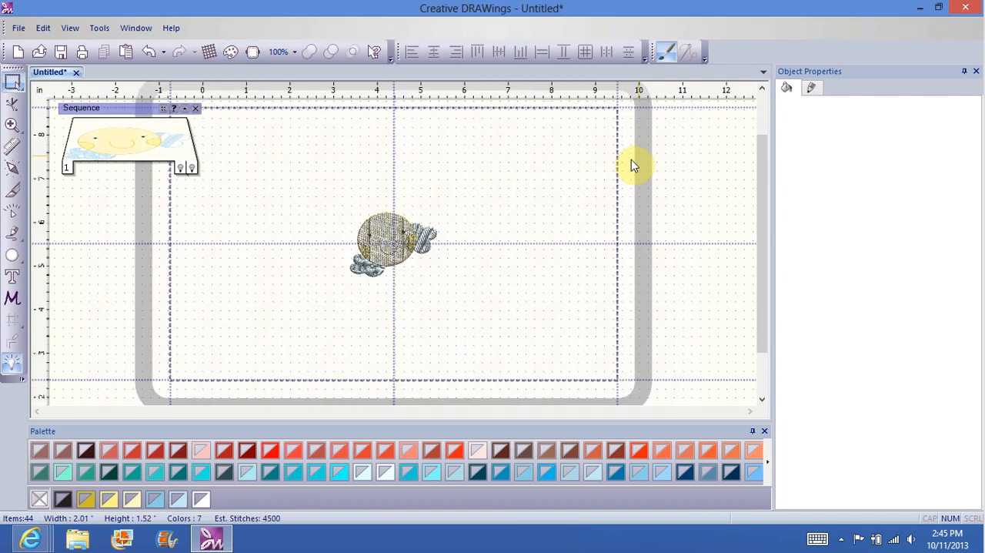
# Step: Select the entire design, move it toward the hoop's lower-left corner and enlarge it to about 8.08 by 6.02 inches
pyautogui.rightClick(296, 303)
pyautogui.click(335, 323)
pyautogui.moveTo(349, 276); pyautogui.dragTo(221, 378)
pyautogui.moveTo(437, 210); pyautogui.dragTo(587, 132)
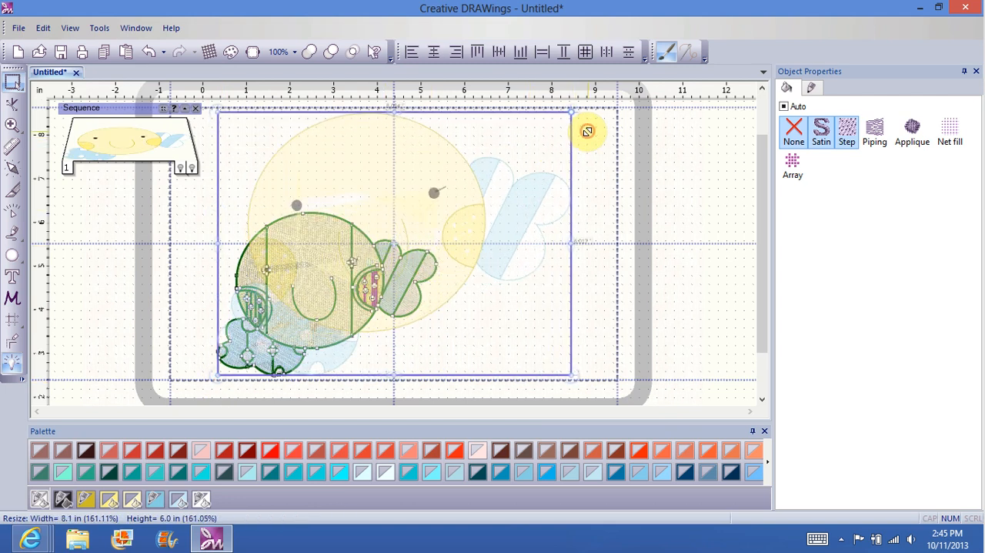
# Step: Center the enlarged design in the hoop and deselect it
pyautogui.click(253, 53)
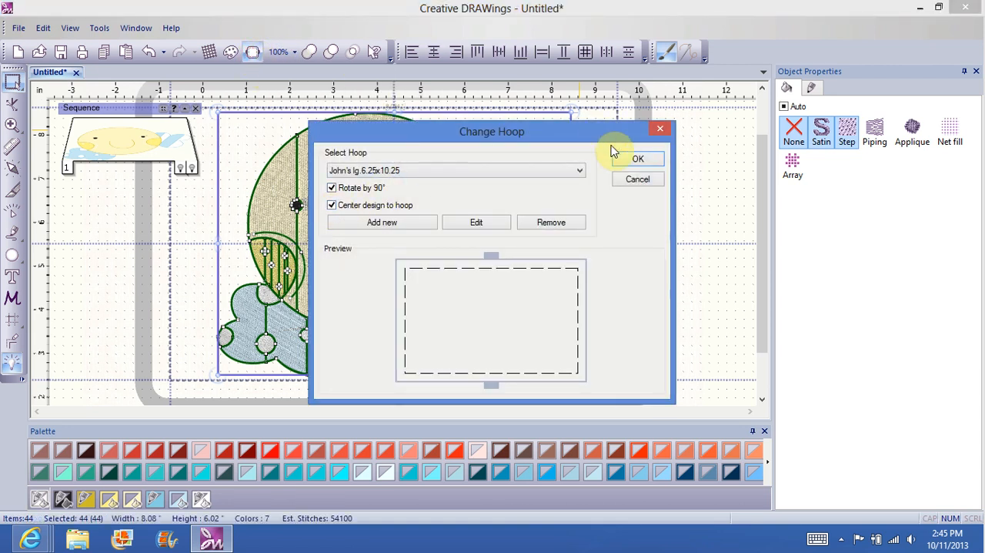
pyautogui.click(636, 159)
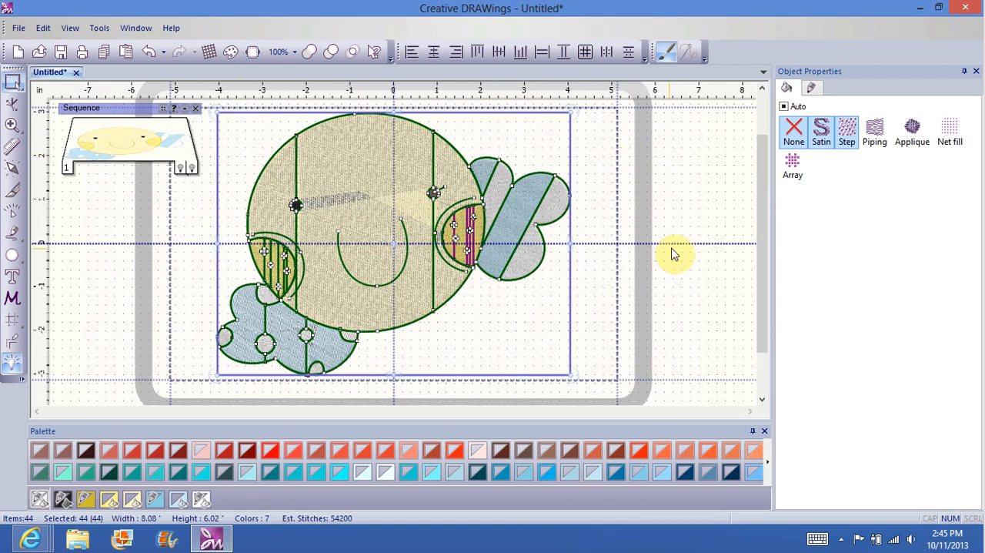
pyautogui.click(670, 252)
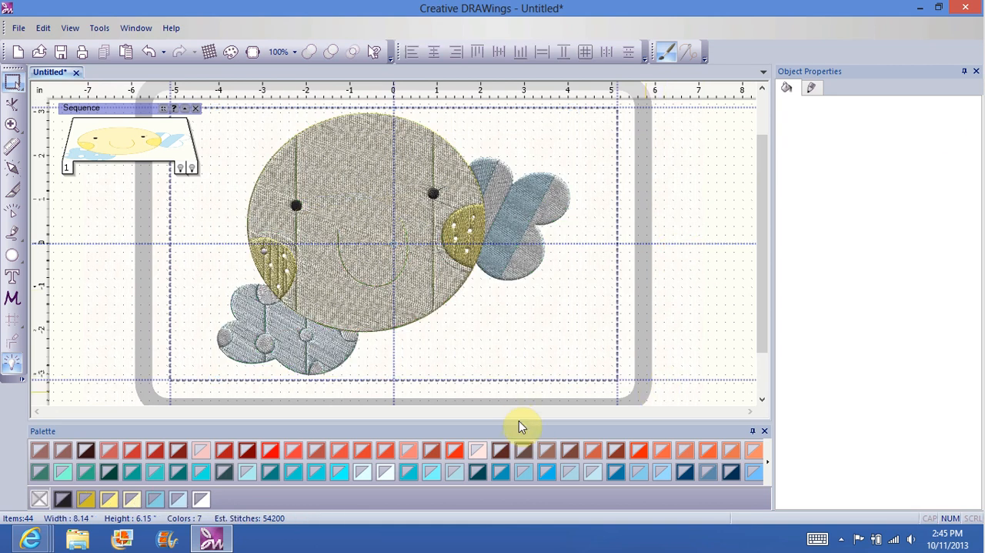
# Step: Shrink the Palette to a single row of thread swatches and make Object Properties float over the canvas beside the hoop
pyautogui.moveTo(514, 423)
pyautogui.mouseDown()
pyautogui.moveTo(516, 461)
pyautogui.moveTo(513, 446)
pyautogui.mouseUp()
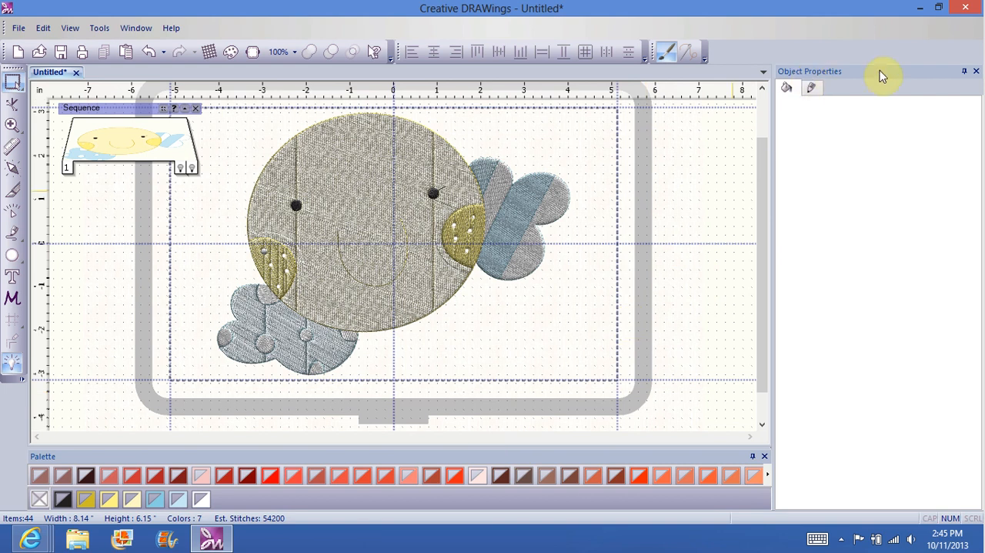
pyautogui.moveTo(898, 71); pyautogui.dragTo(845, 114)
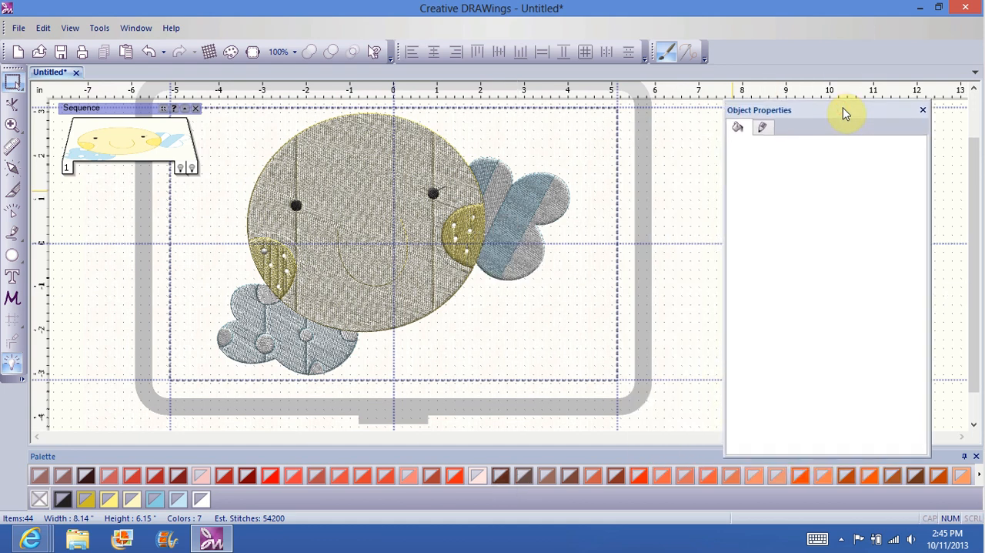
pyautogui.rightClick(844, 114)
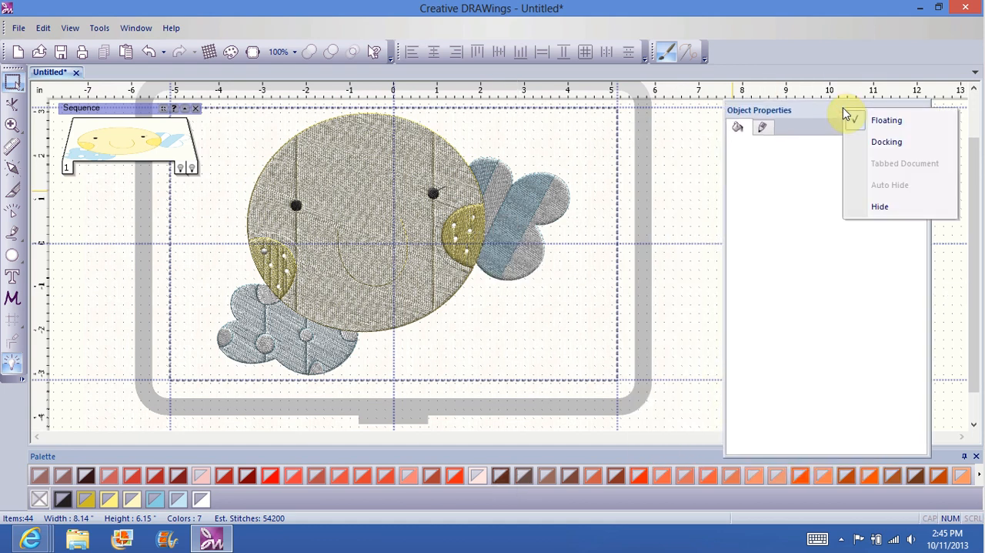
pyautogui.click(888, 143)
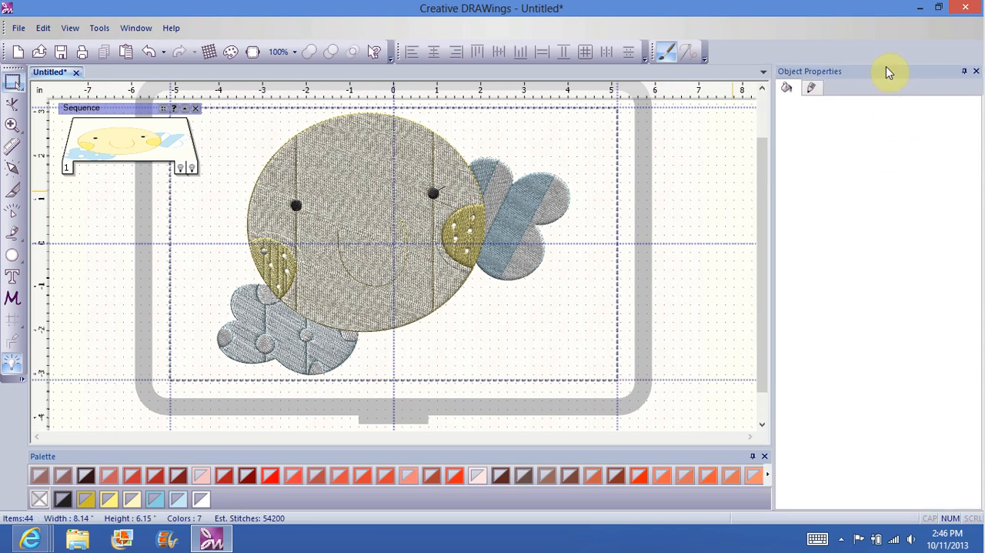
pyautogui.moveTo(887, 77); pyautogui.dragTo(843, 126)
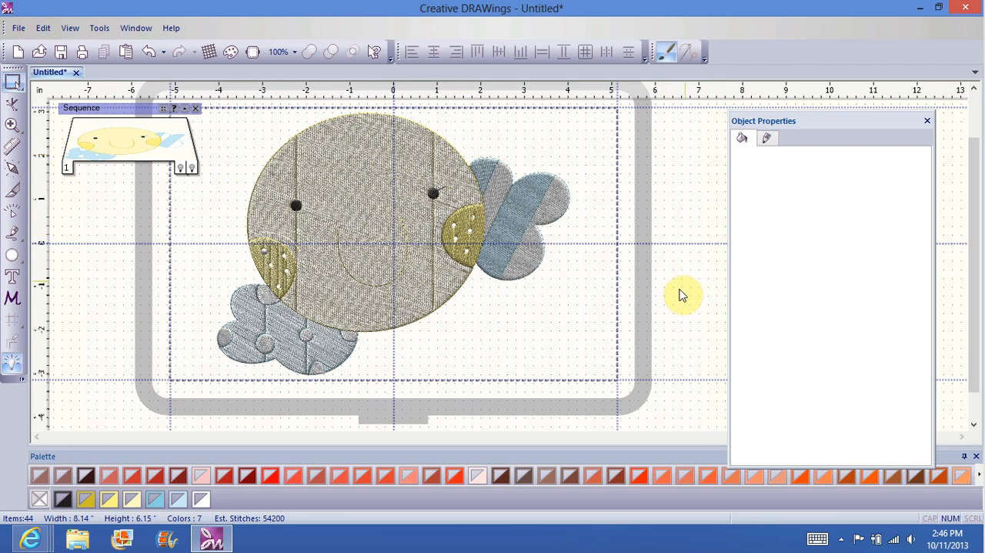
pyautogui.moveTo(977, 257); pyautogui.dragTo(974, 236)
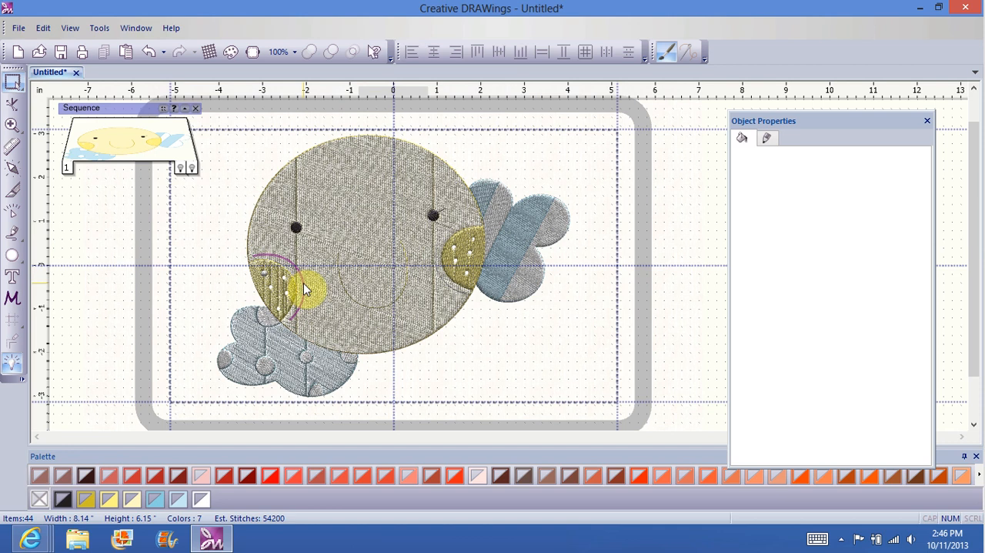
pyautogui.click(263, 238)
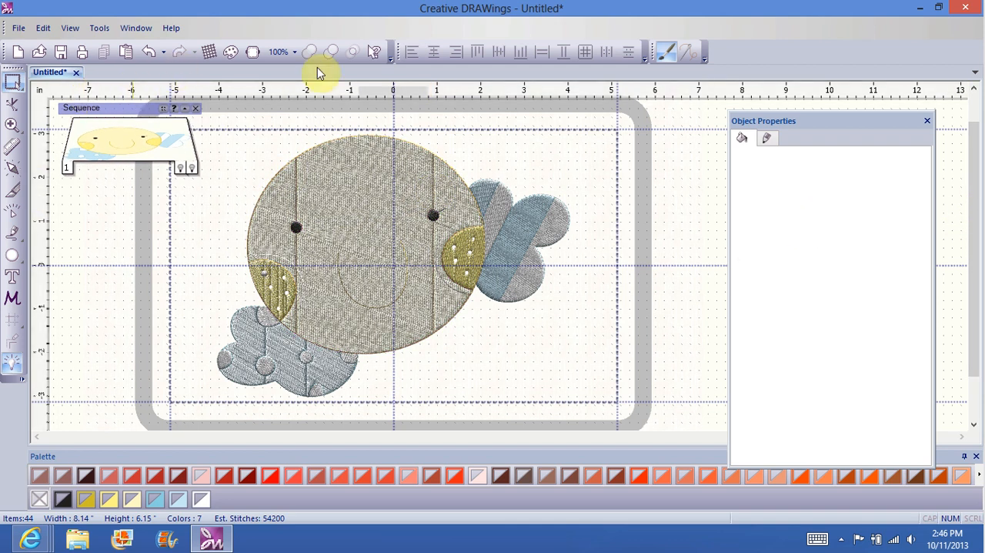
# Step: At 150% zoom, delete the face shape's nodes just below and above the left eye that form the vertical connecting lines
pyautogui.click(295, 53)
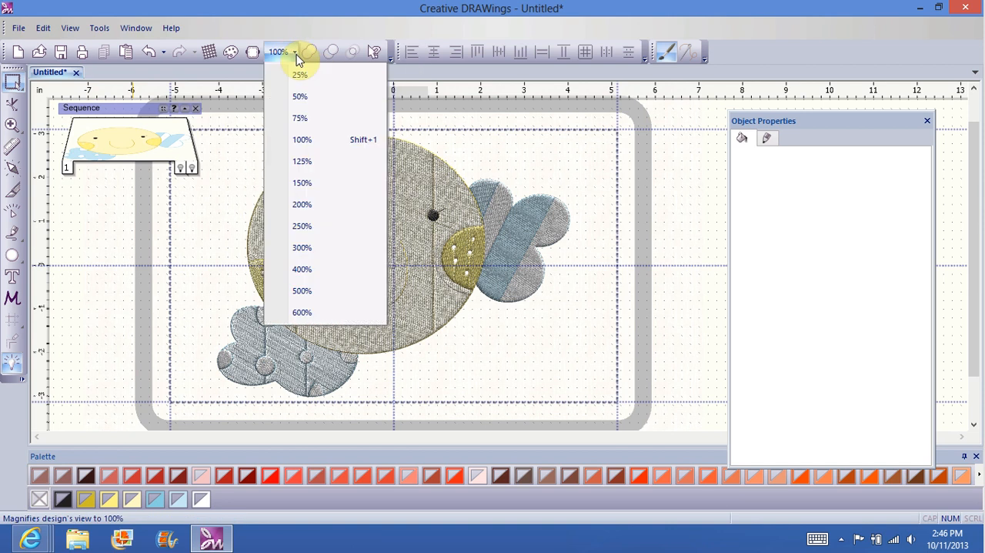
pyautogui.click(307, 183)
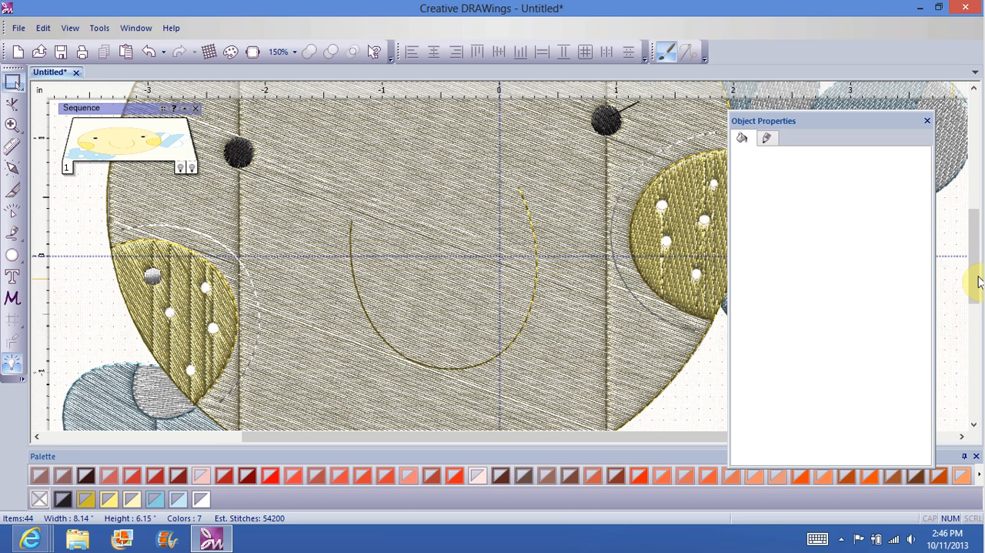
pyautogui.moveTo(974, 275); pyautogui.dragTo(973, 253)
pyautogui.moveTo(542, 437); pyautogui.dragTo(454, 450)
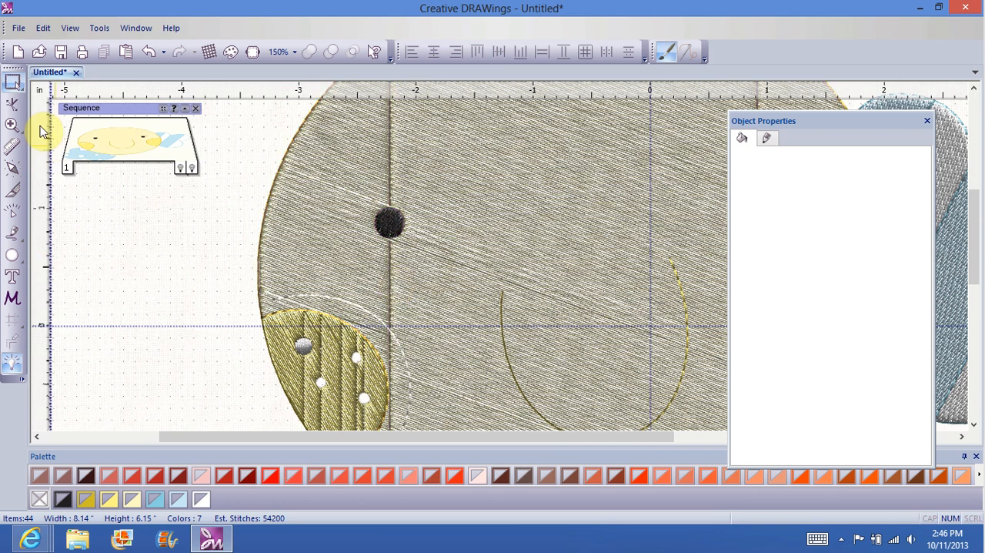
pyautogui.click(11, 85)
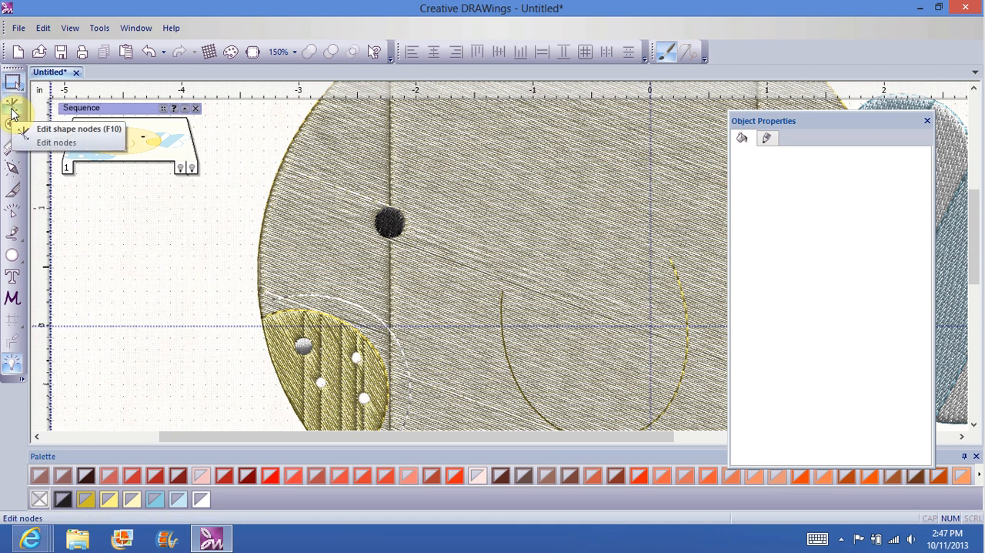
pyautogui.click(11, 112)
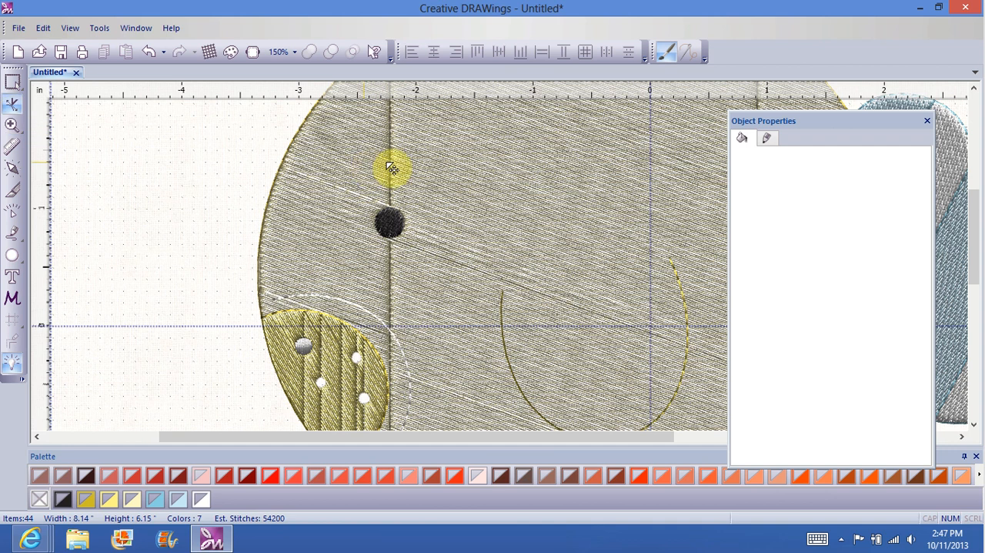
pyautogui.click(474, 186)
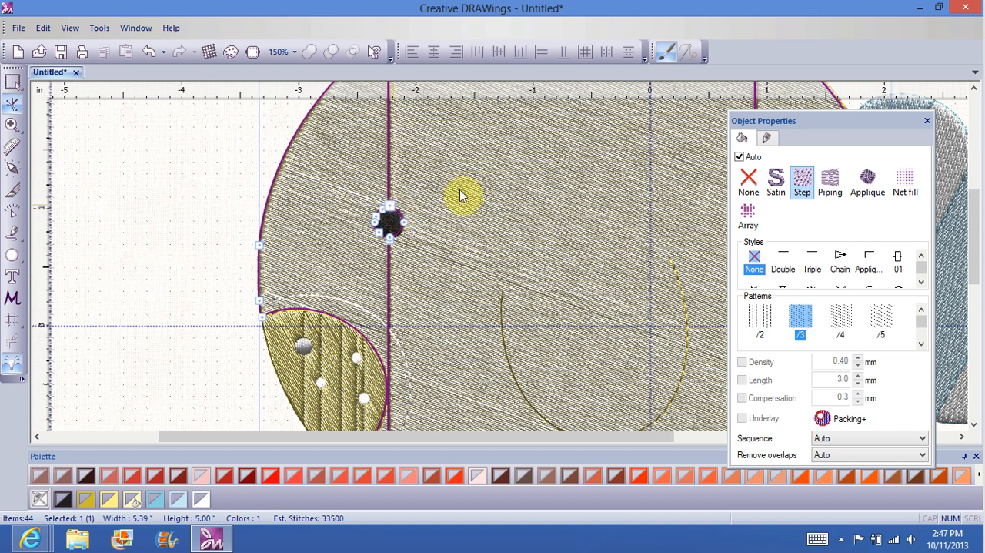
pyautogui.rightClick(391, 246)
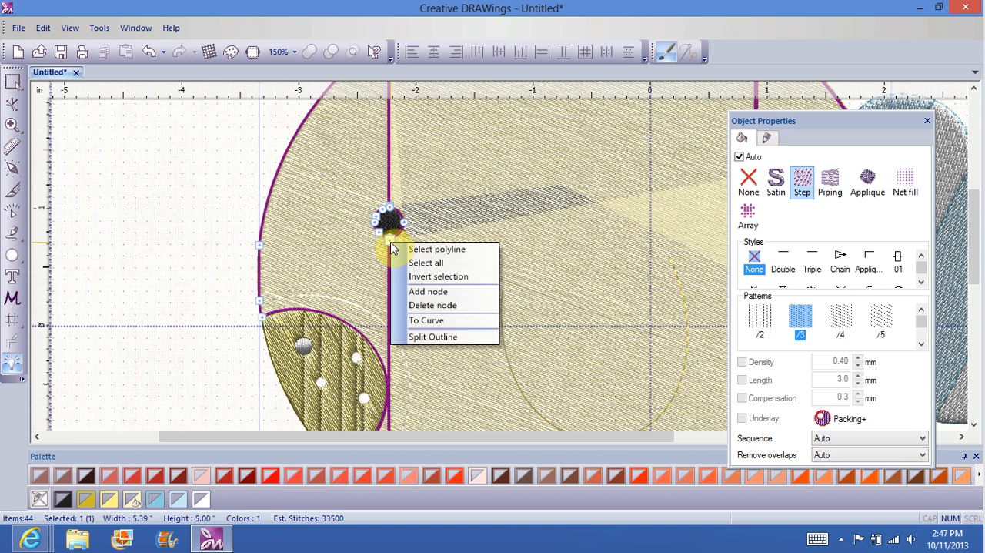
pyautogui.click(435, 307)
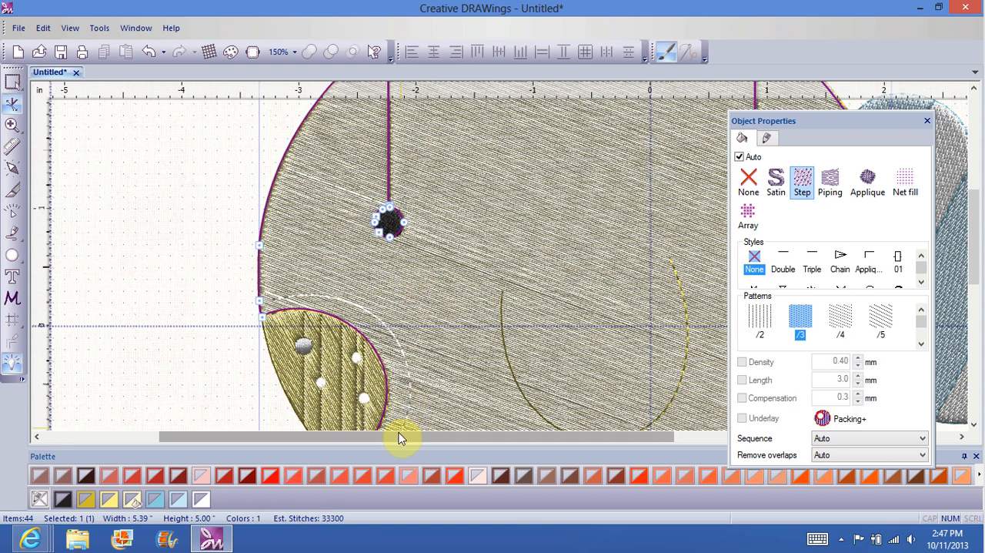
pyautogui.rightClick(392, 208)
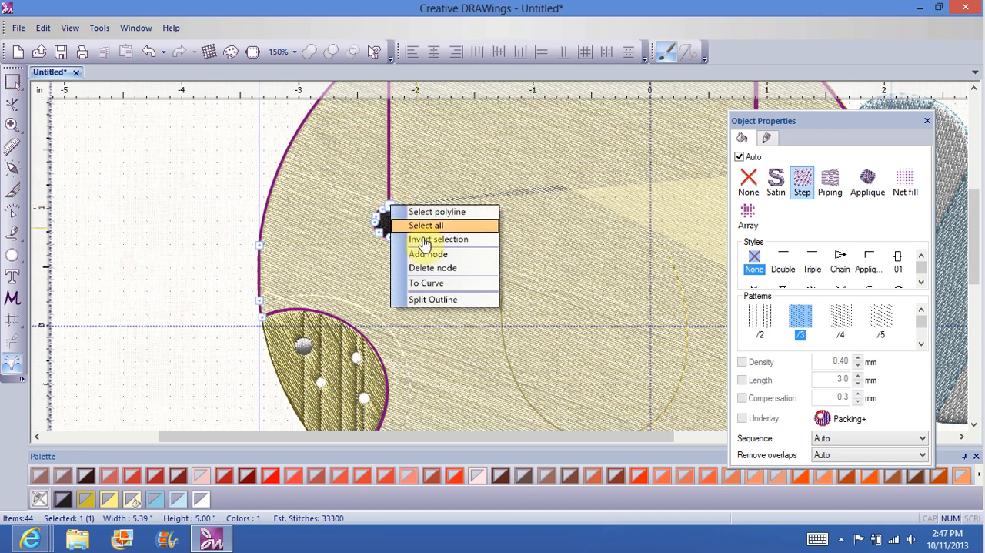
pyautogui.click(434, 269)
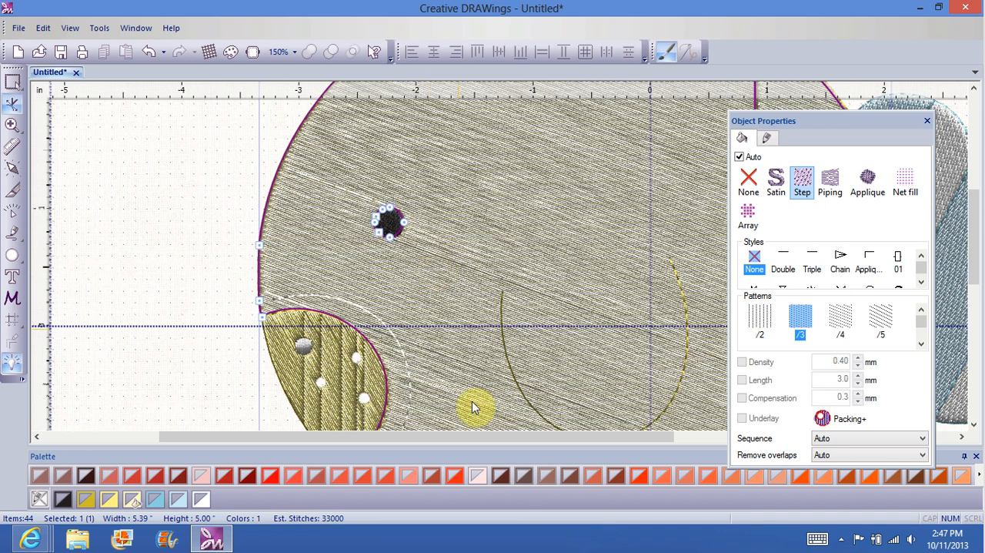
# Step: Delete the face shape's nodes just below and above the right eye that form the vertical connecting lines
pyautogui.moveTo(472, 441); pyautogui.dragTo(642, 436)
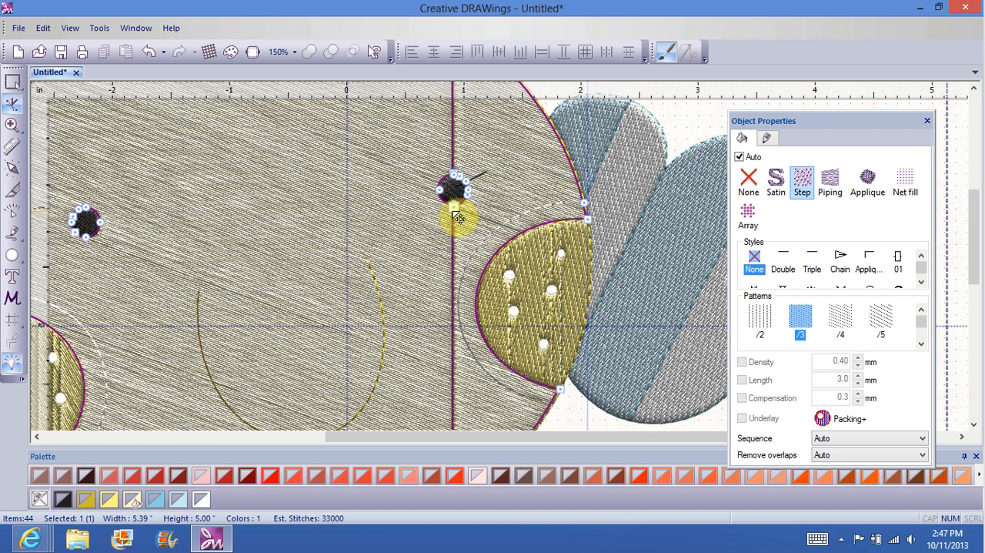
pyautogui.rightClick(454, 217)
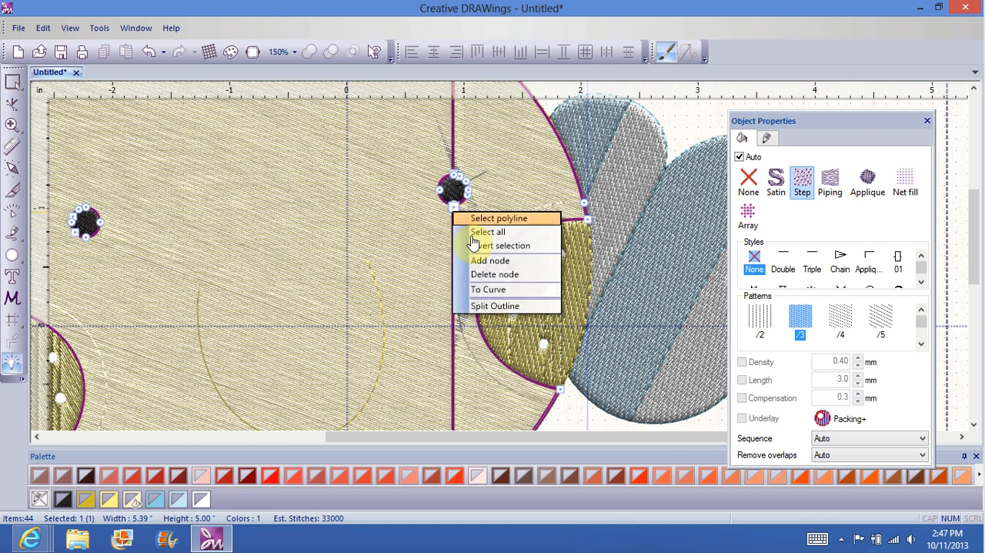
pyautogui.click(484, 276)
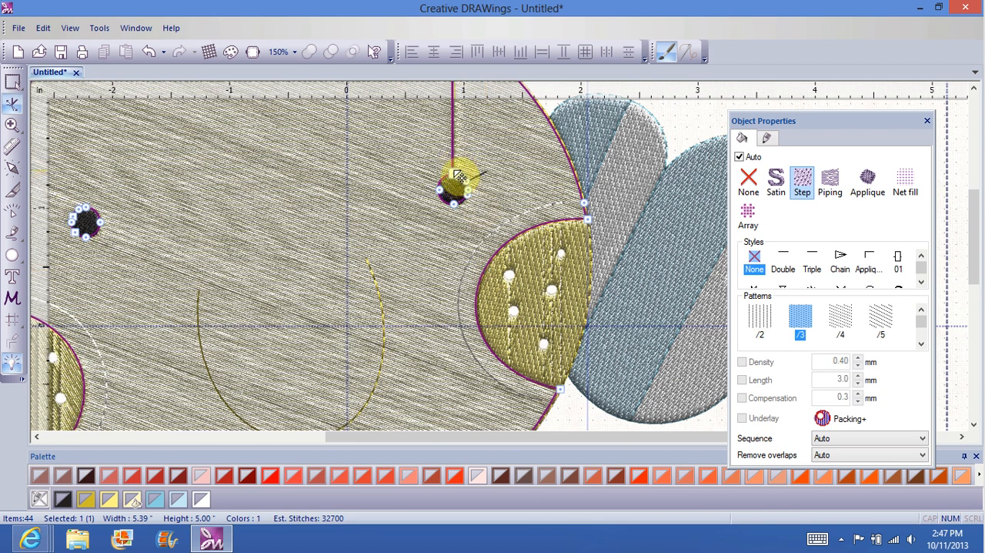
pyautogui.rightClick(455, 173)
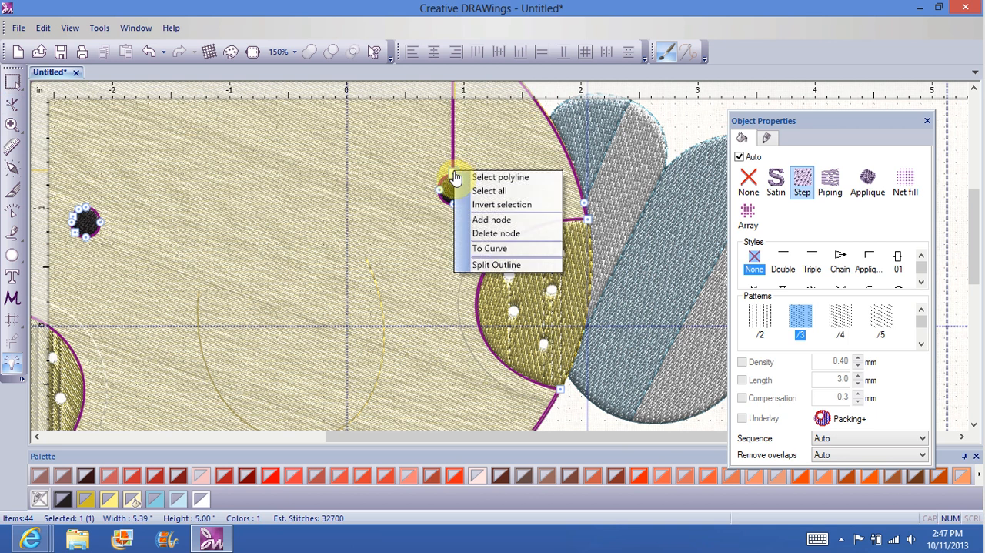
pyautogui.click(487, 234)
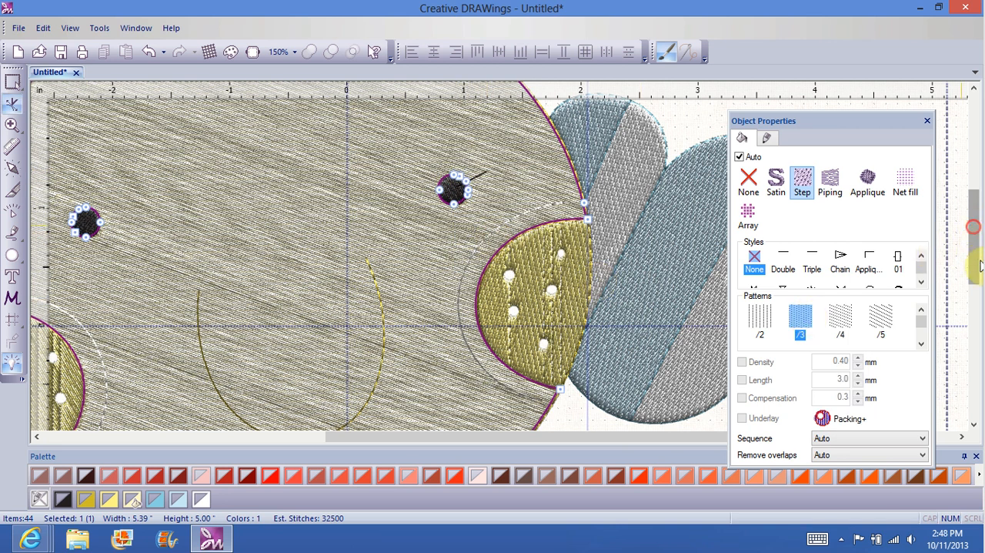
# Step: On the lower-left cloud, delete the nodes above and below the small middle dot that form its vertical connecting lines
pyautogui.scroll(-3, 971, 219)
pyautogui.moveTo(682, 437); pyautogui.dragTo(534, 437)
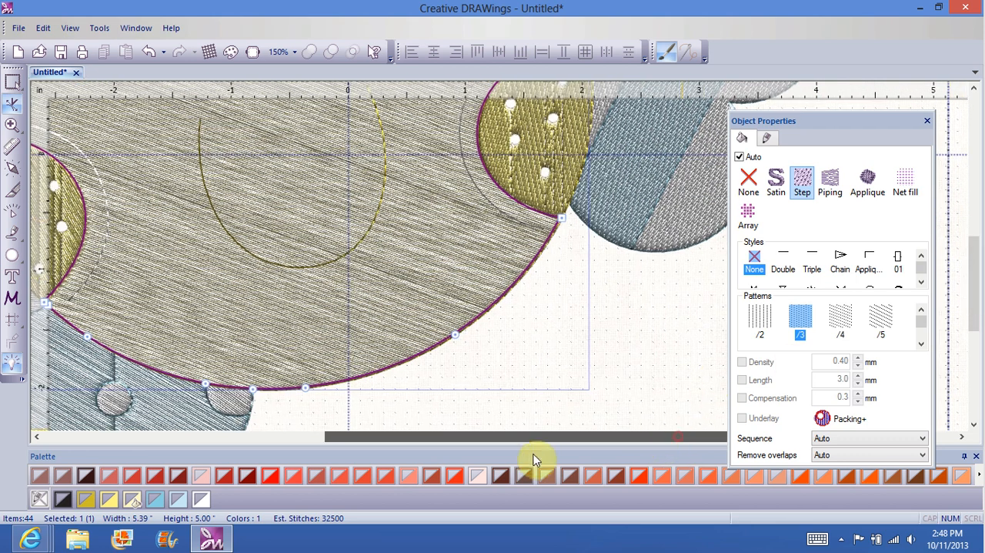
pyautogui.scroll(-1, 973, 283)
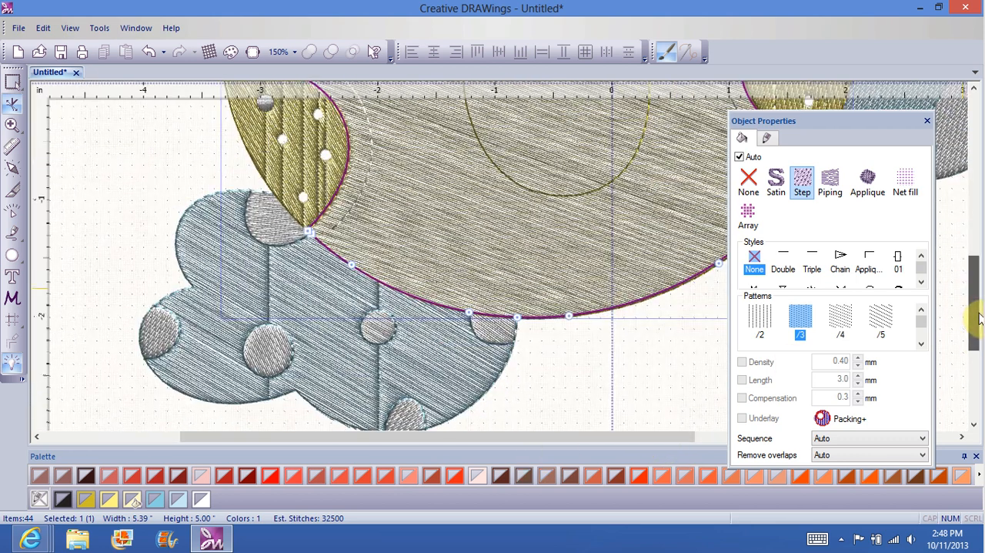
pyautogui.click(322, 332)
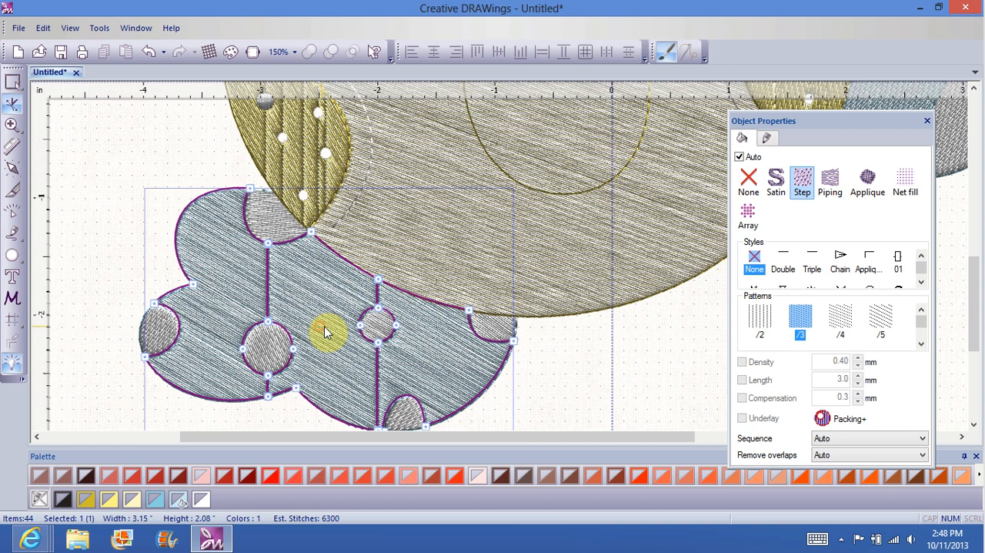
pyautogui.rightClick(382, 310)
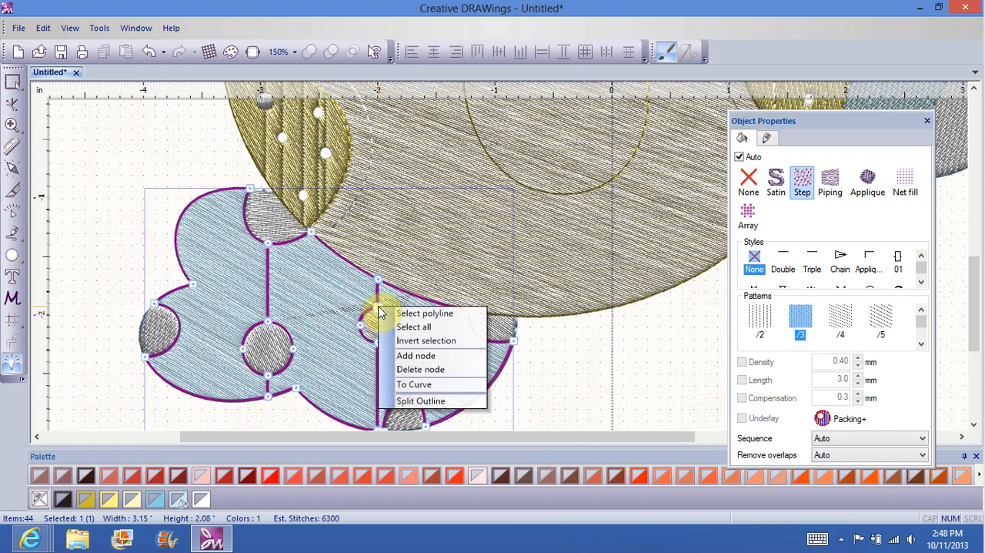
pyautogui.click(425, 370)
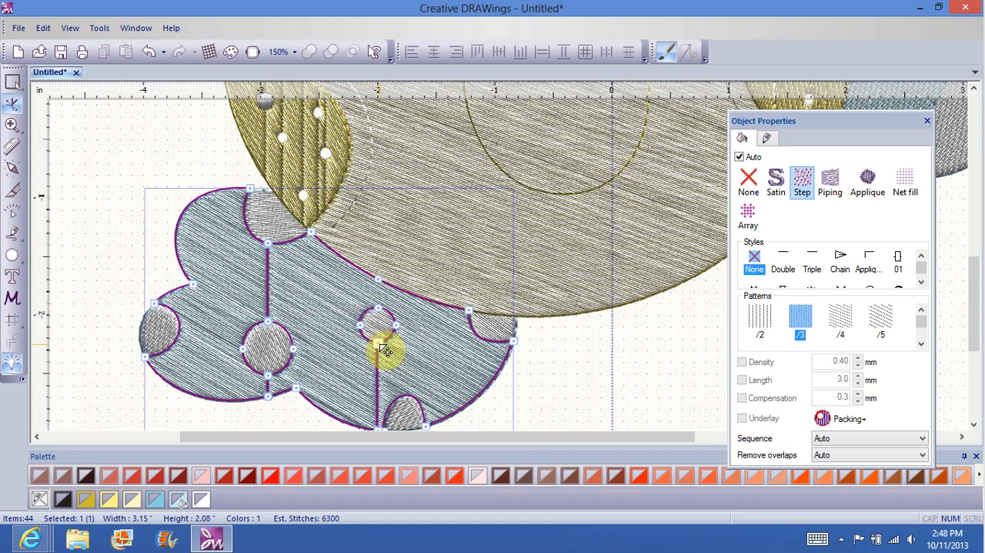
pyautogui.rightClick(385, 350)
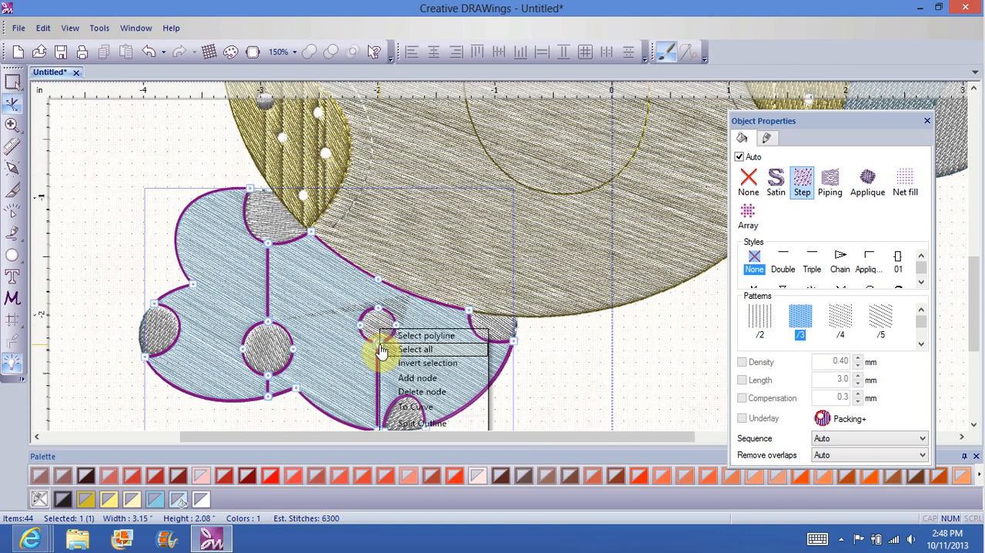
pyautogui.click(410, 377)
pyautogui.click(378, 381)
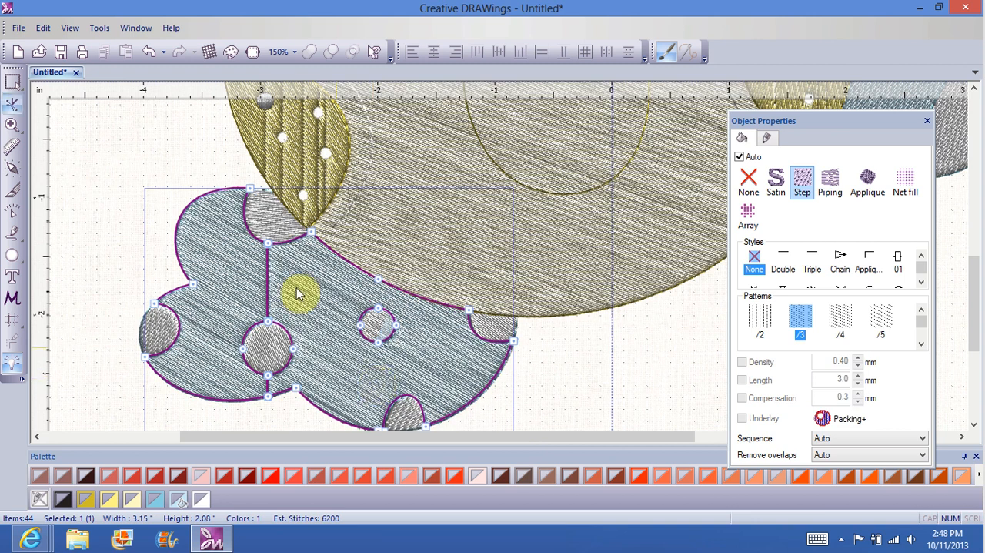
# Step: Delete the cloud's nodes forming the vertical lines above and below the larger dot, and deselect the cloud
pyautogui.rightClick(269, 246)
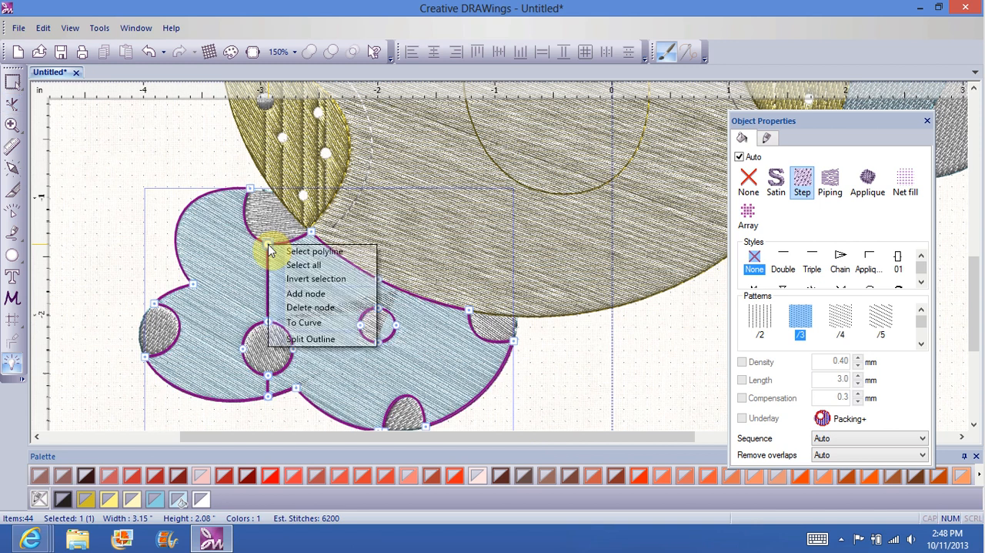
pyautogui.click(312, 307)
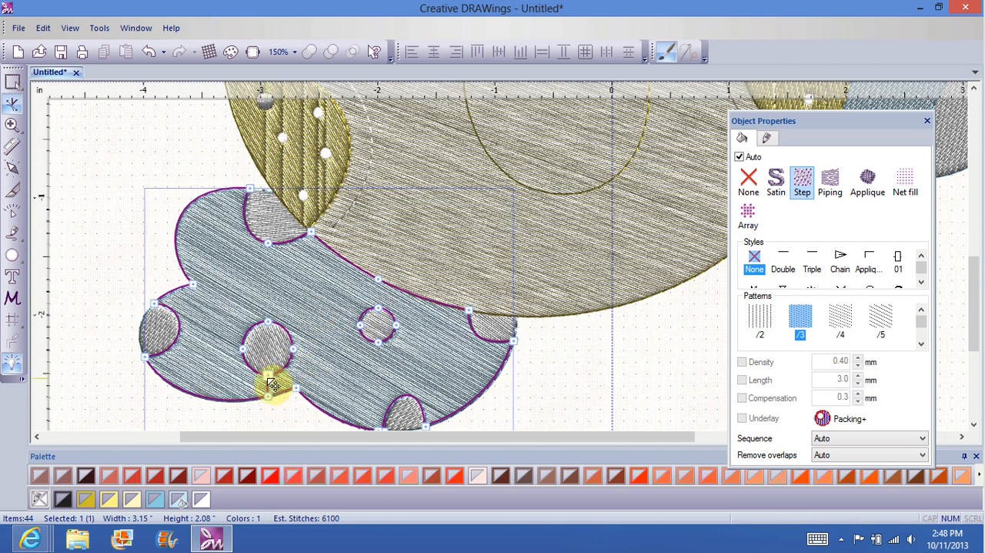
pyautogui.rightClick(271, 382)
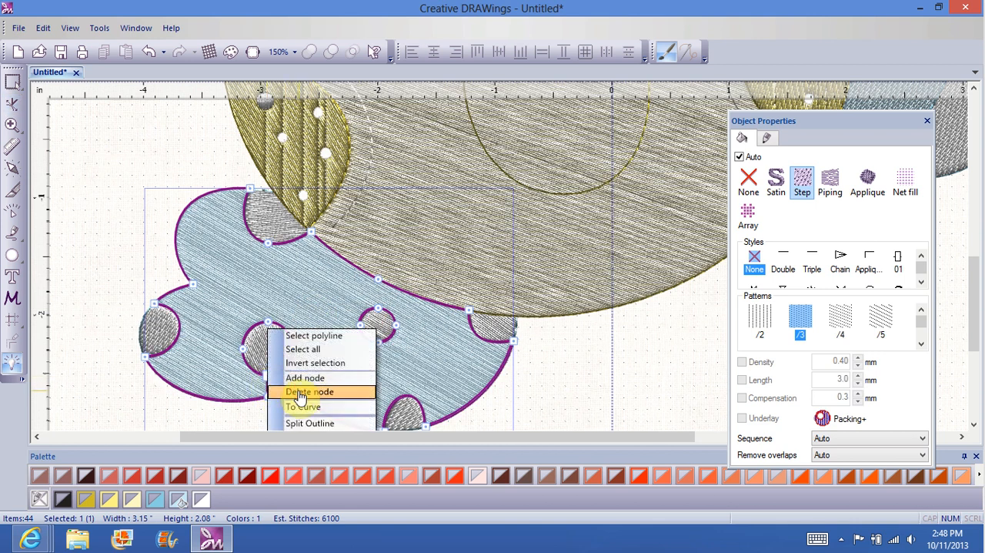
pyautogui.click(282, 390)
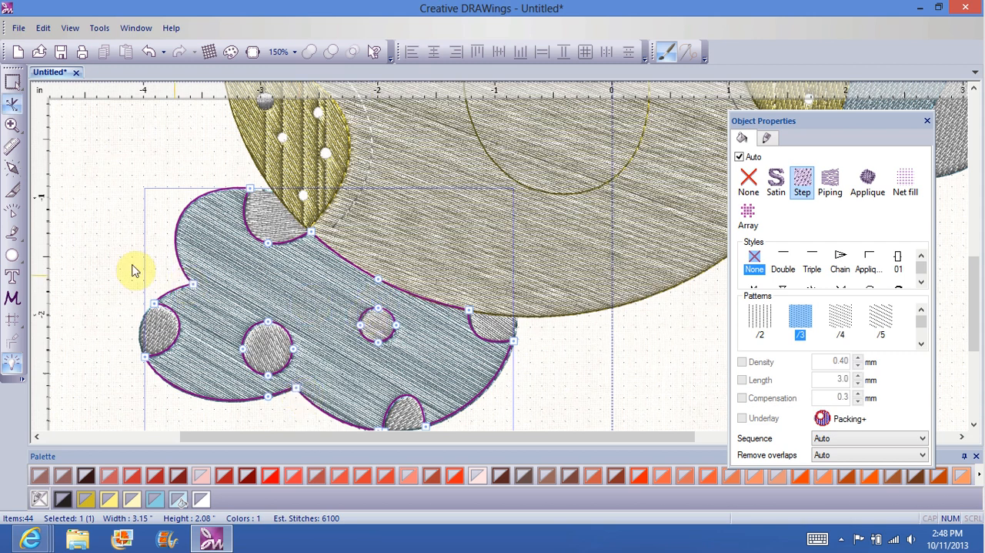
pyautogui.click(98, 247)
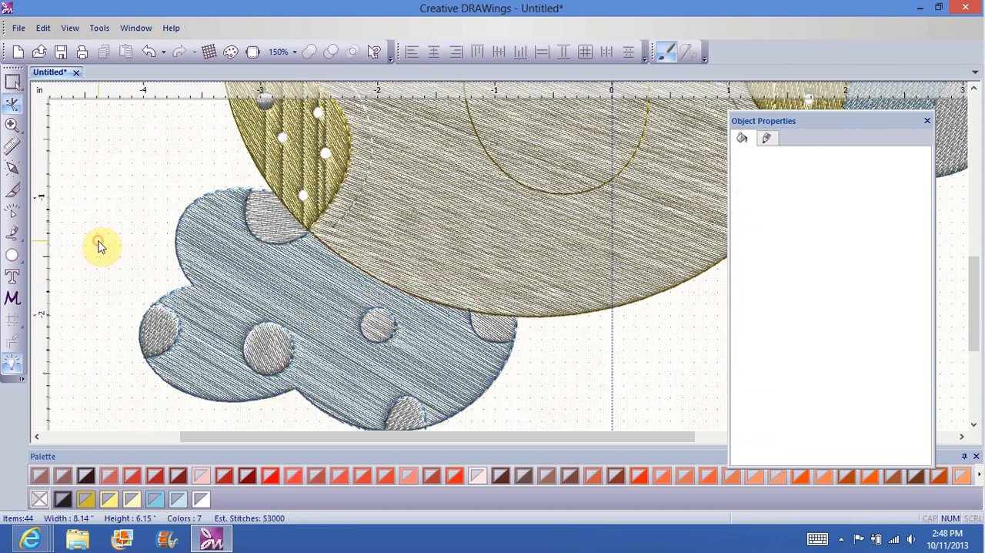
pyautogui.click(286, 159)
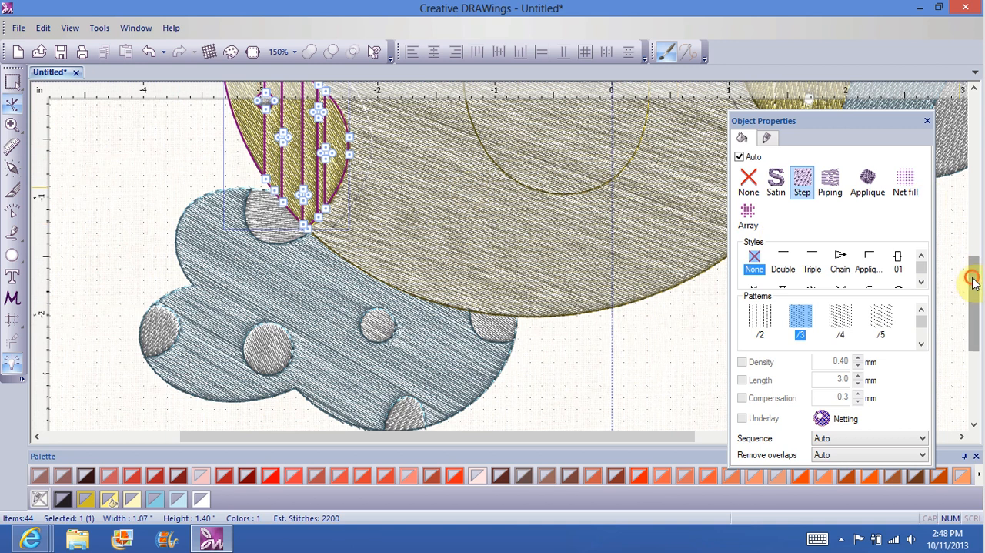
pyautogui.moveTo(974, 274); pyautogui.dragTo(974, 246)
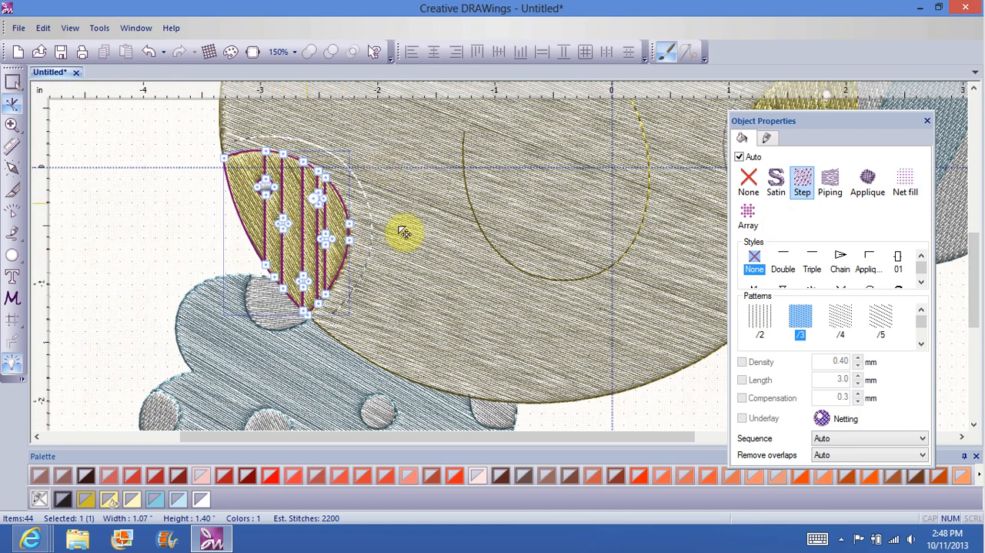
pyautogui.click(429, 237)
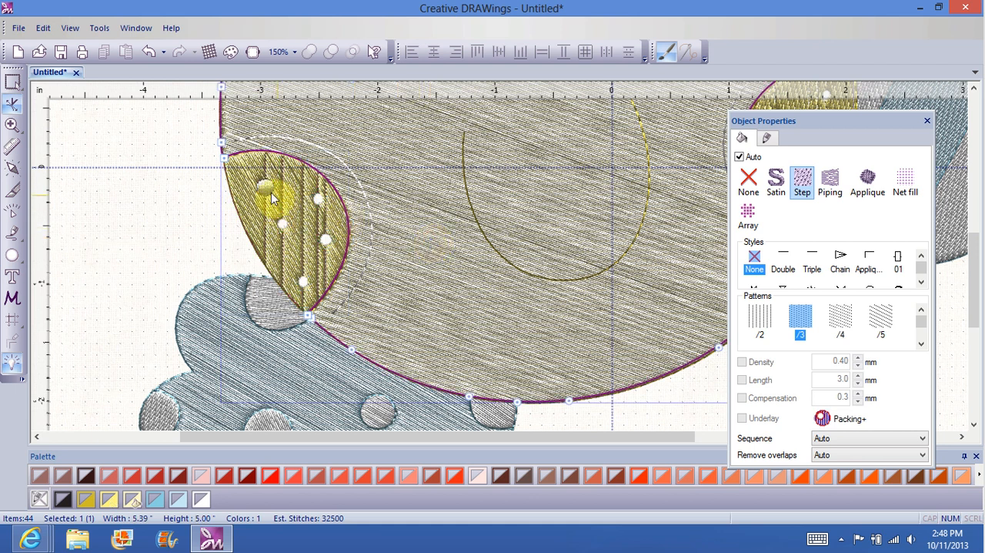
pyautogui.click(264, 192)
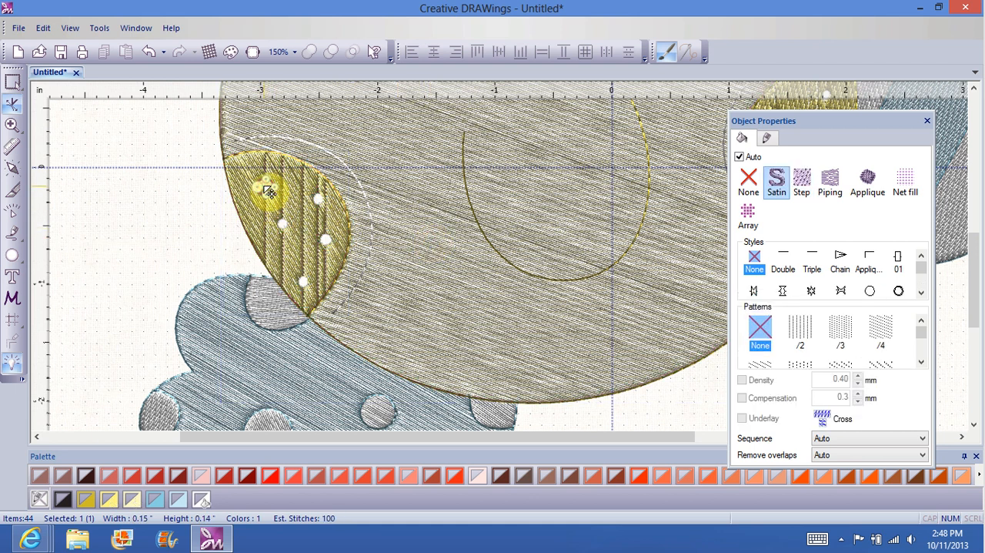
pyautogui.rightClick(264, 191)
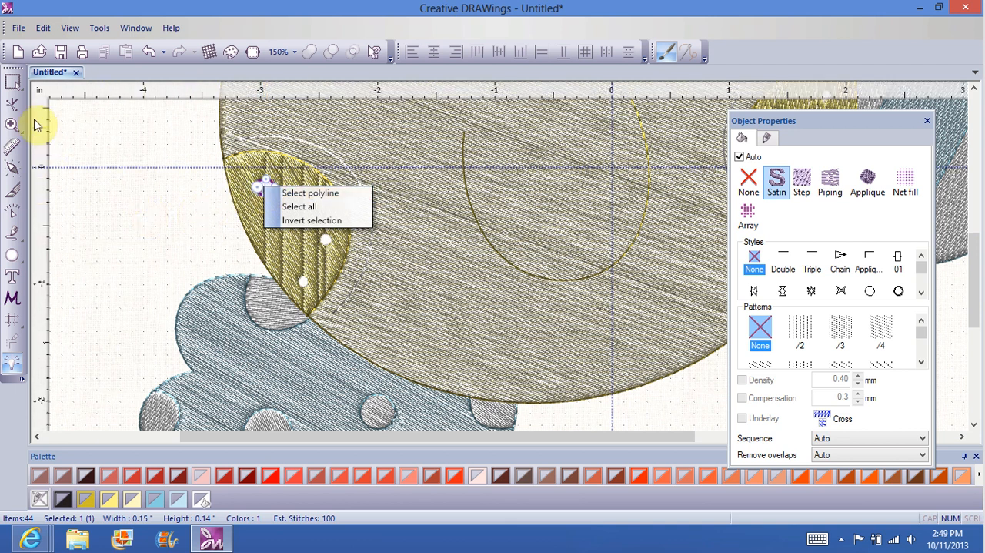
# Step: With Rectangle selection, delete the upper-left satin dot on the left cheek
pyautogui.click(17, 85)
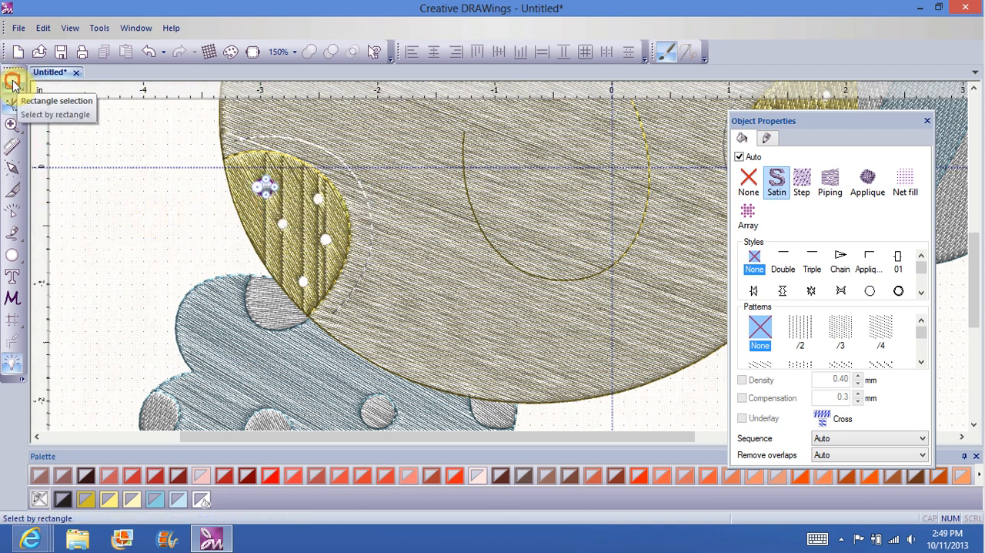
pyautogui.click(16, 85)
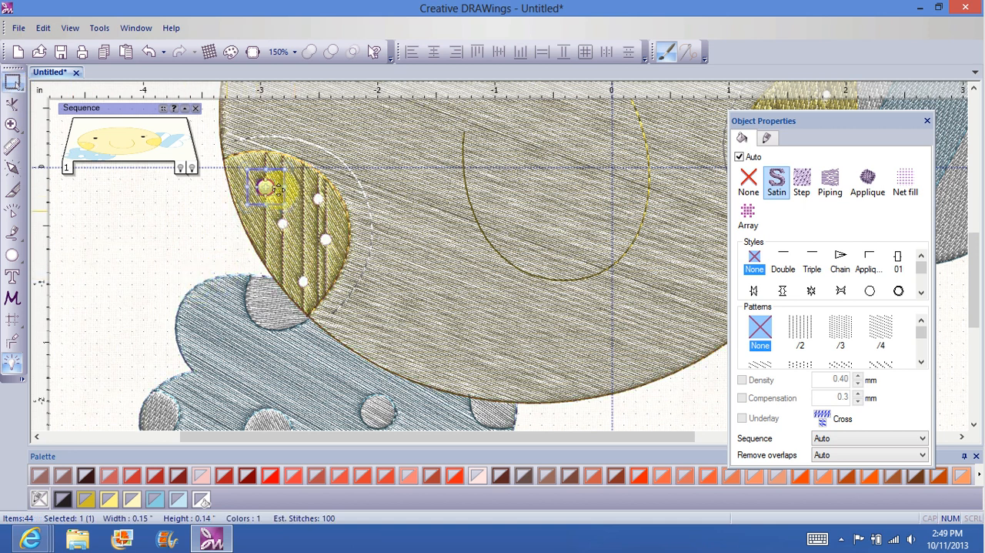
pyautogui.rightClick(273, 185)
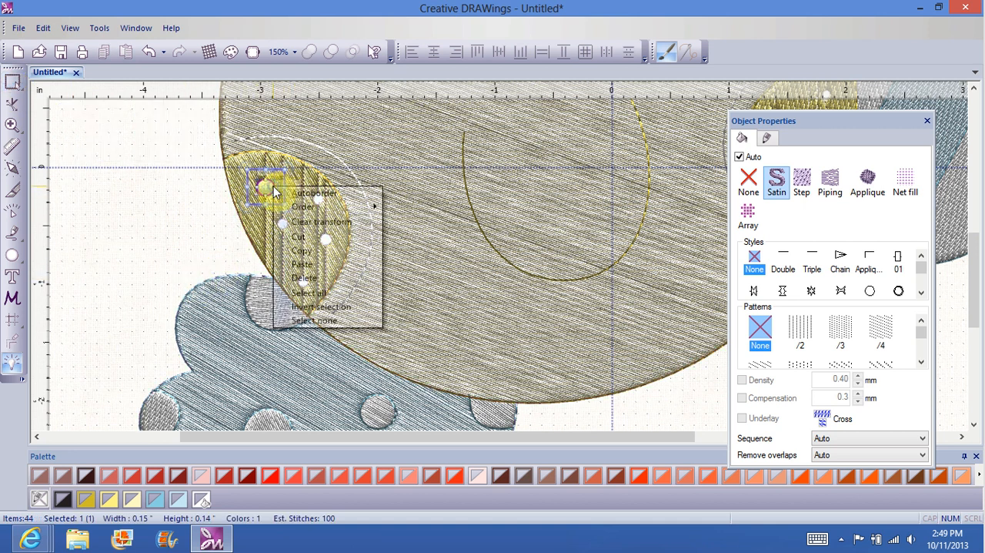
pyautogui.click(314, 251)
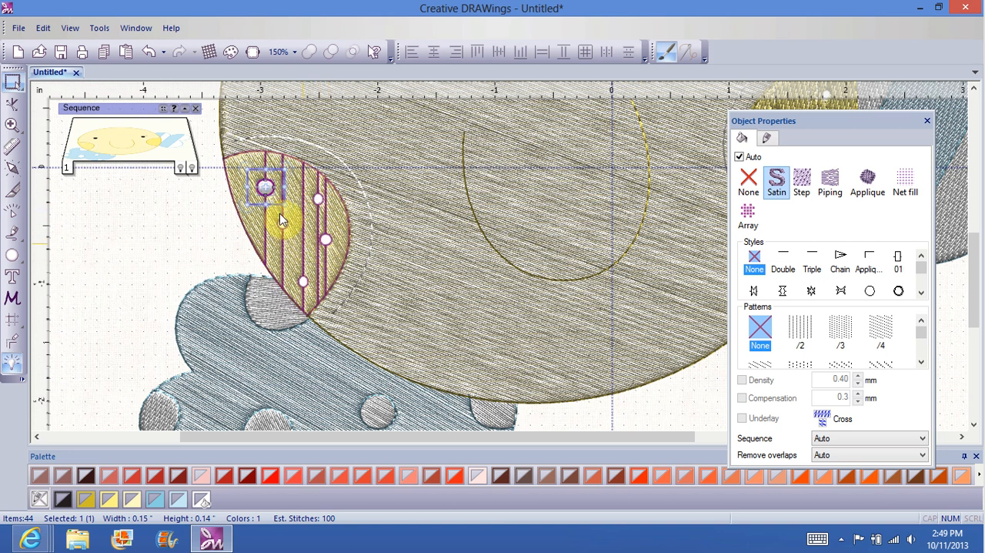
pyautogui.click(150, 256)
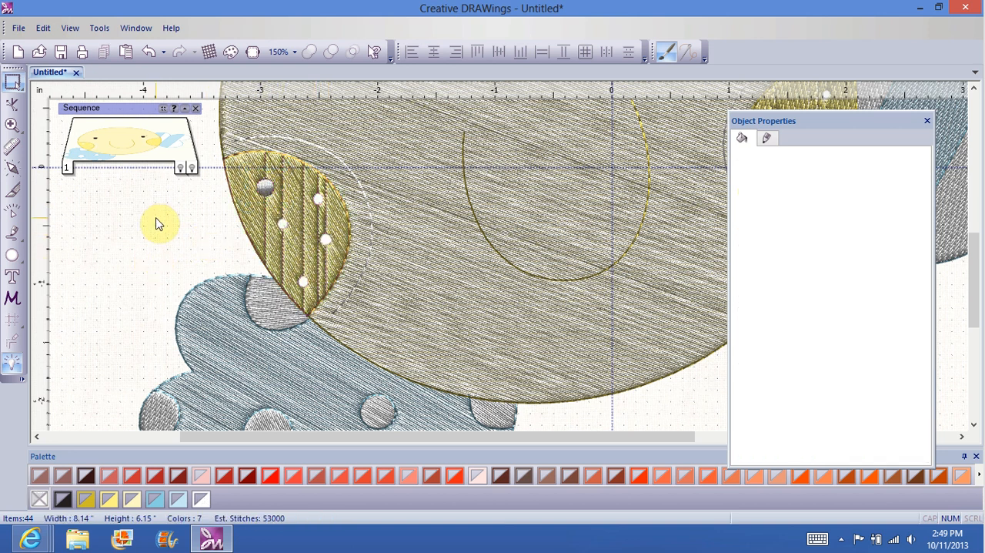
pyautogui.click(264, 187)
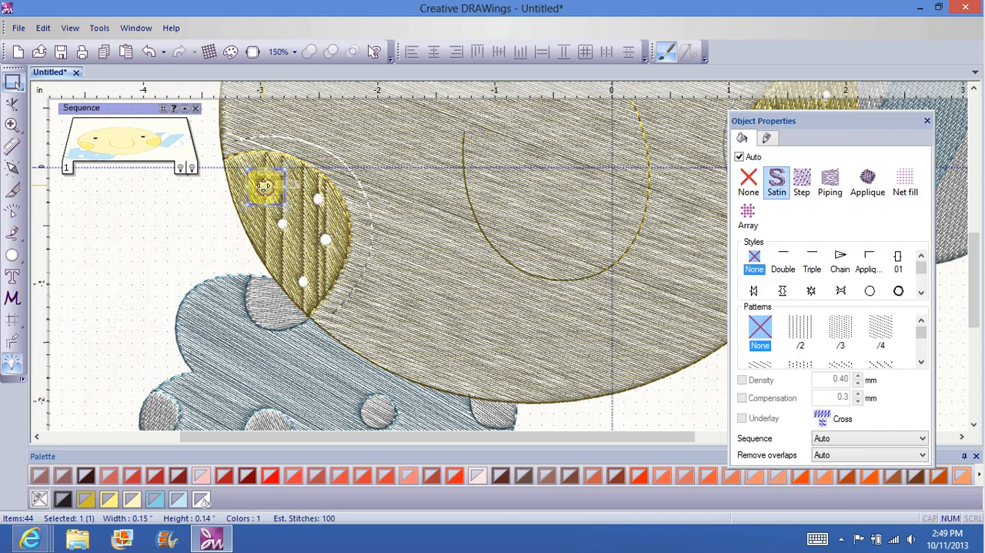
pyautogui.rightClick(264, 186)
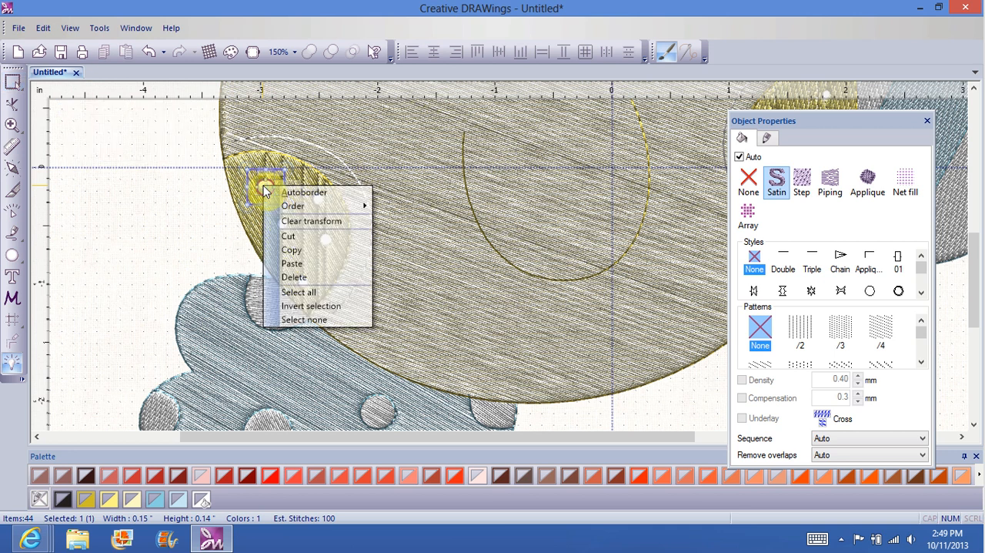
pyautogui.click(308, 277)
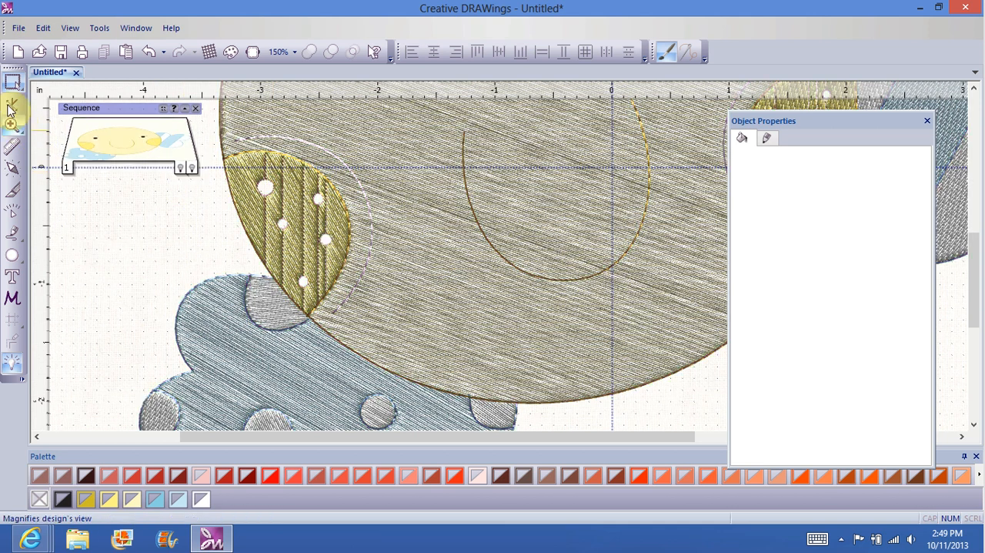
# Step: Delete the left cheek's nodes that outline the hole where the upper-left dot was, and deselect the cheek
pyautogui.click(11, 104)
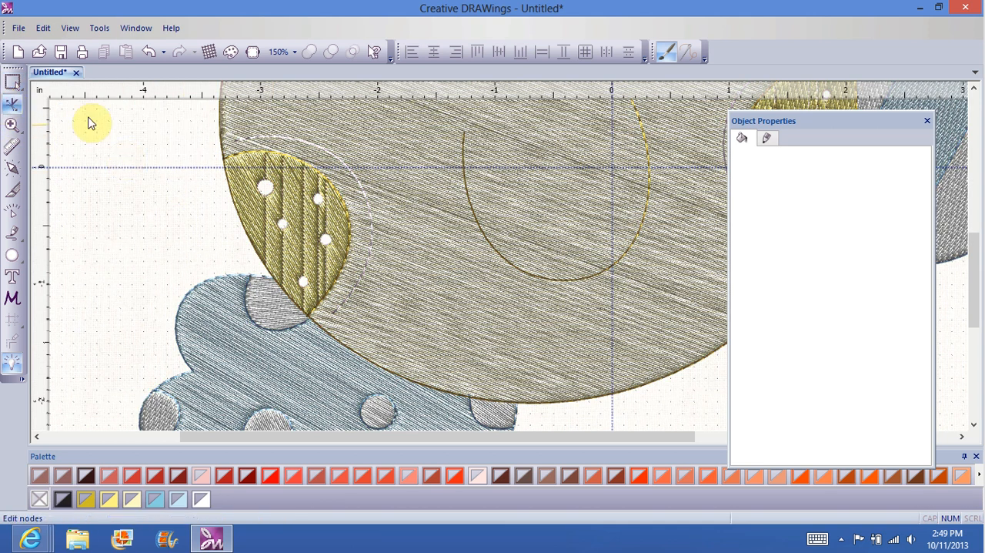
pyautogui.click(256, 203)
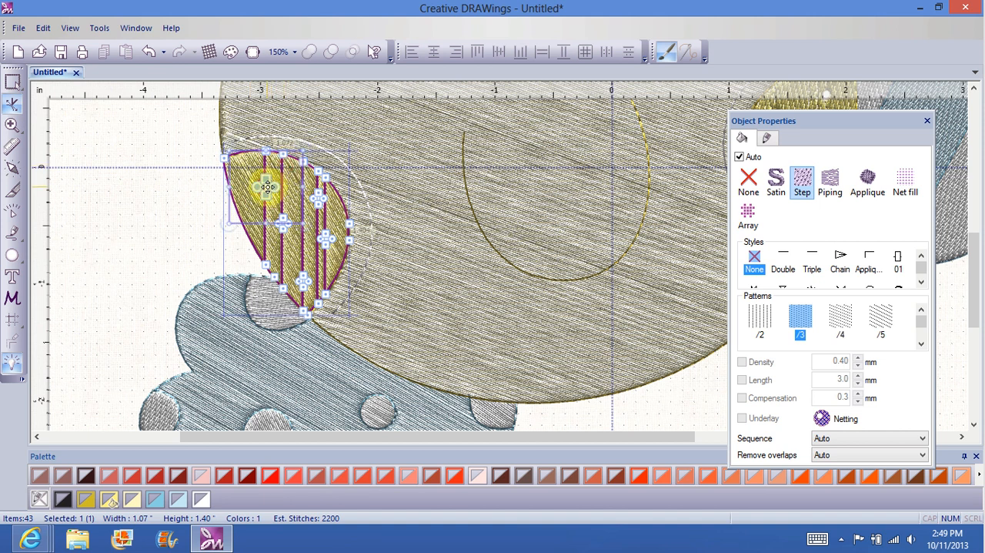
pyautogui.rightClick(267, 186)
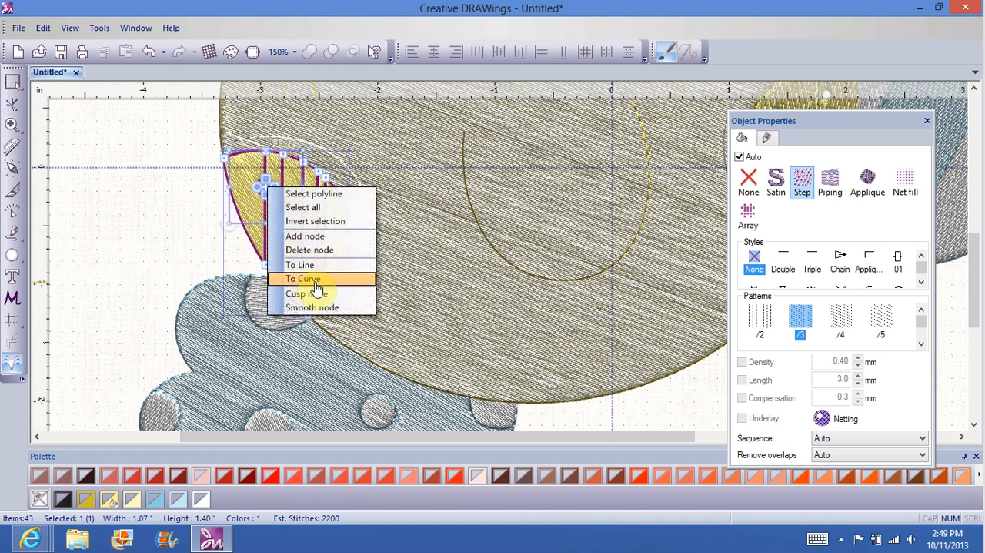
pyautogui.click(308, 249)
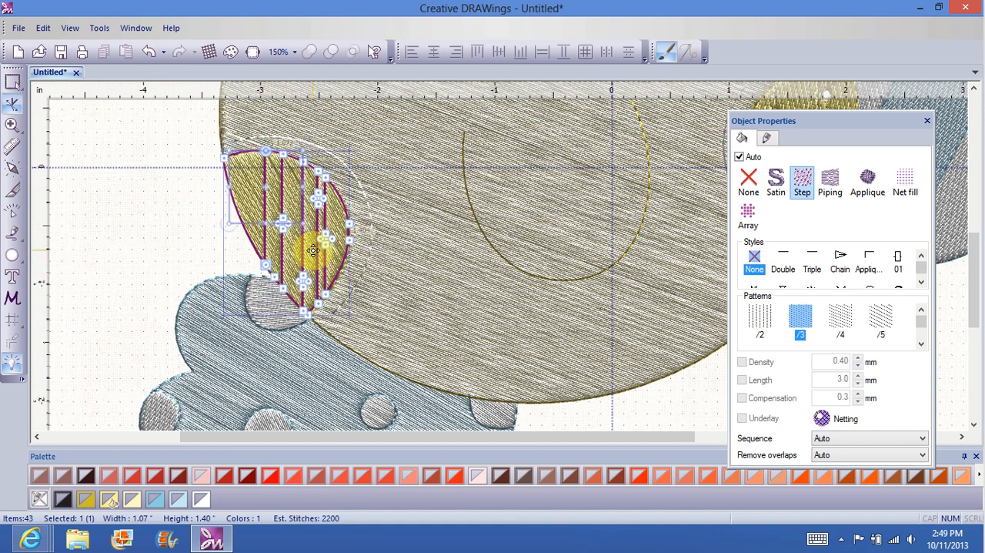
pyautogui.click(121, 218)
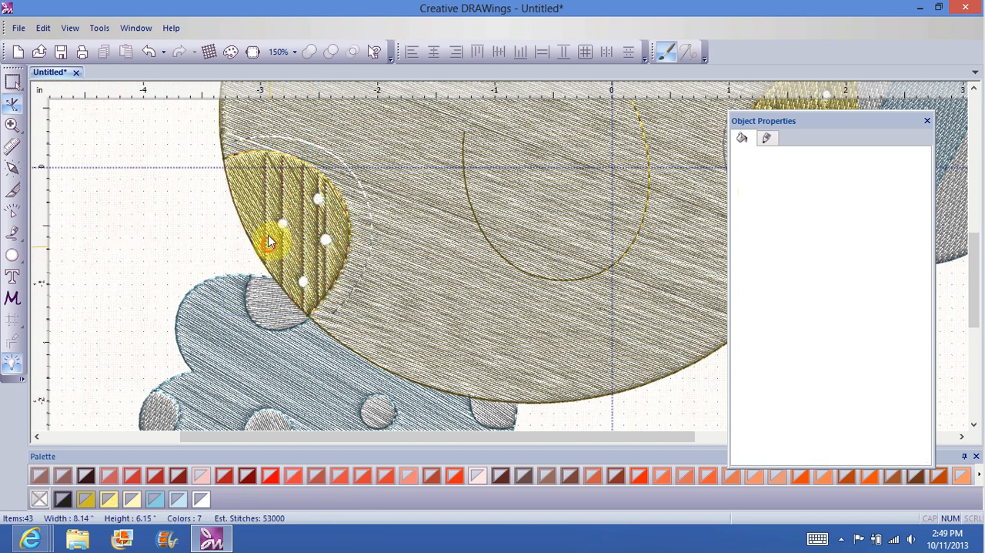
# Step: On the left cheek, delete the nodes outlining the leftmost and uppermost dot holes
pyautogui.click(269, 235)
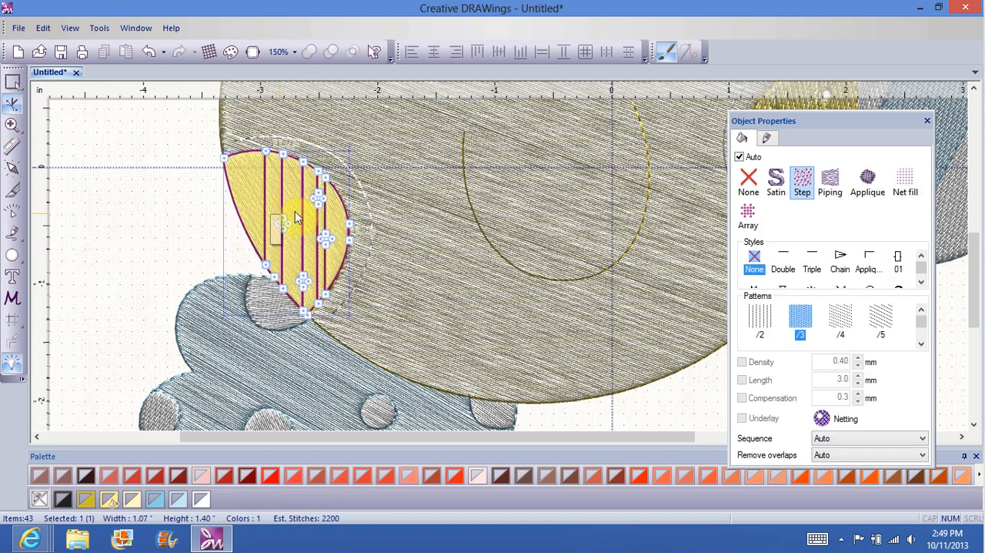
pyautogui.click(281, 222)
pyautogui.rightClick(281, 225)
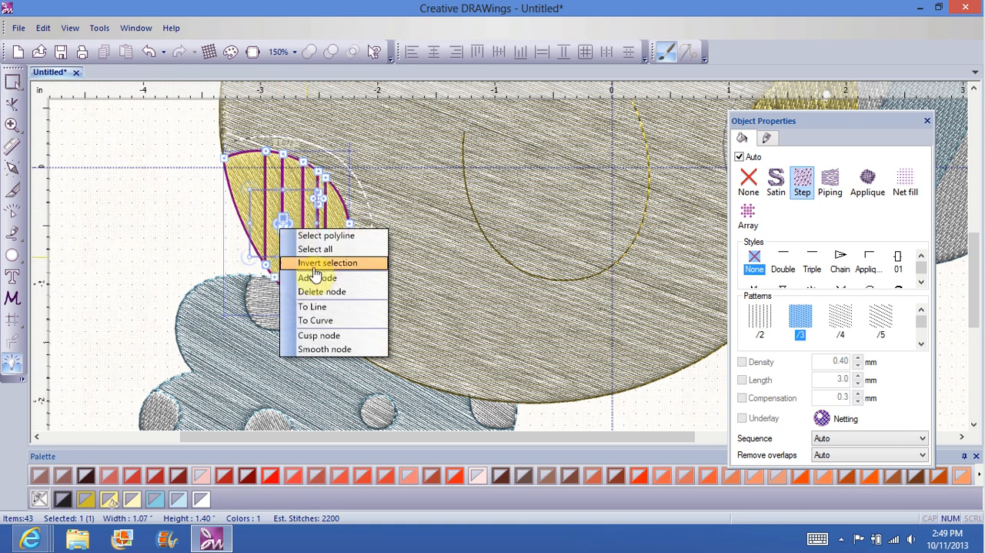
pyautogui.click(323, 291)
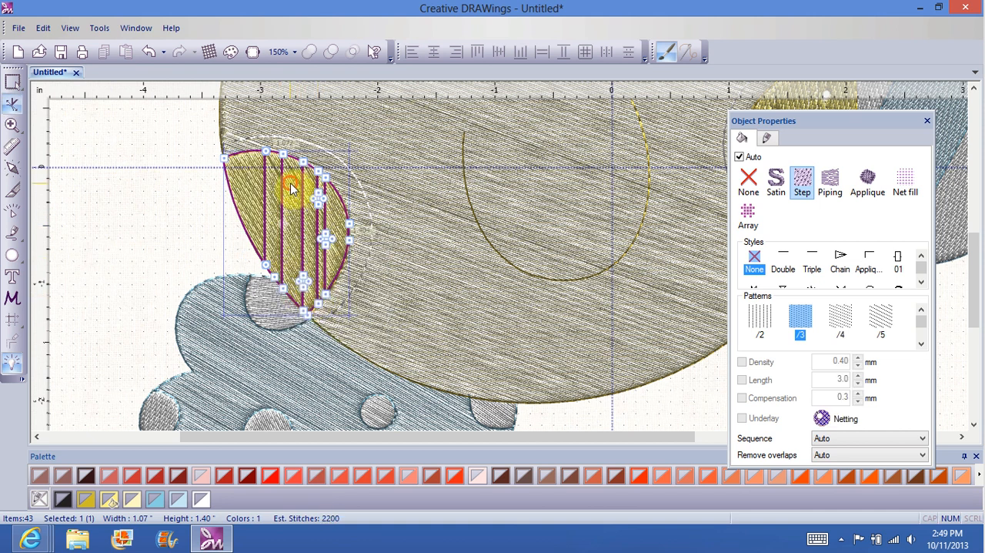
pyautogui.moveTo(292, 183); pyautogui.dragTo(332, 213)
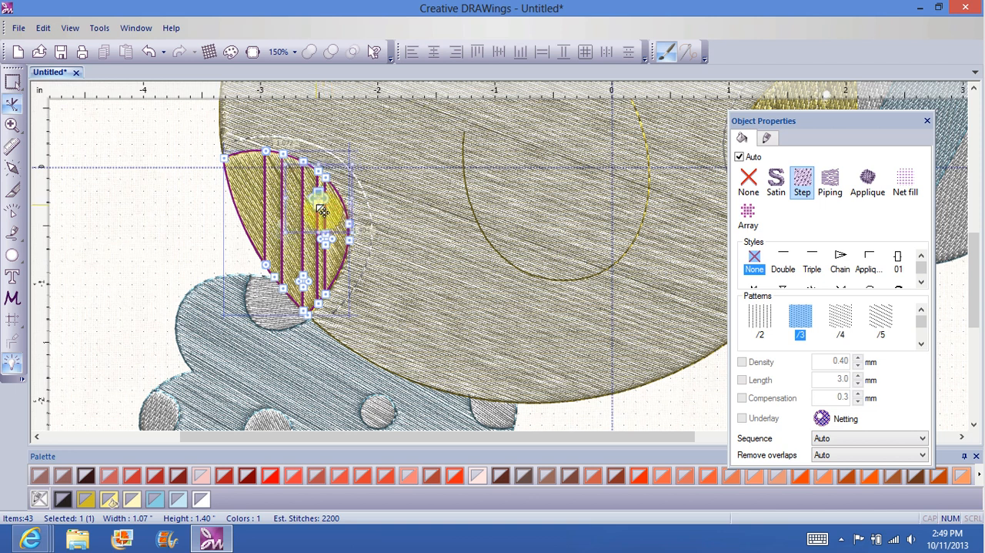
pyautogui.rightClick(317, 203)
pyautogui.click(359, 268)
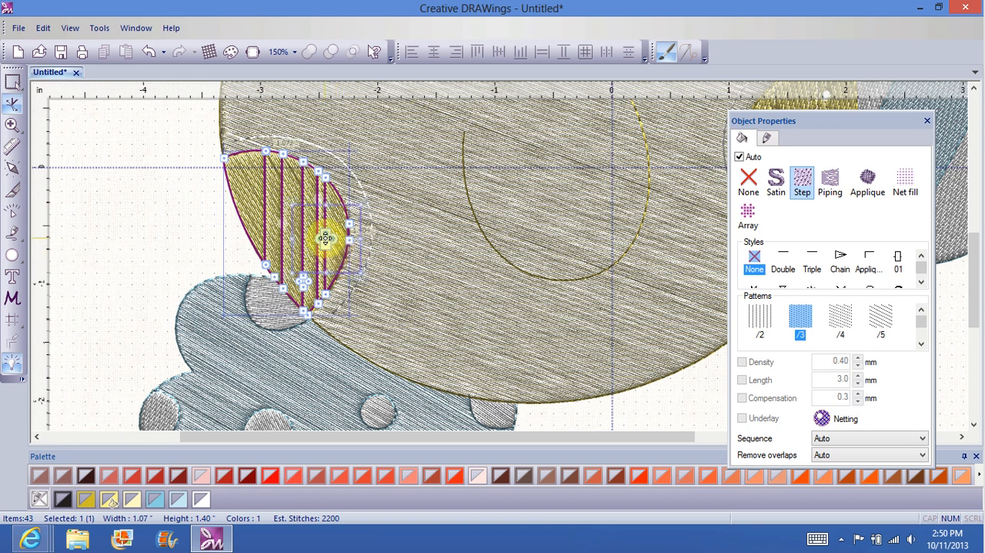
# Step: Delete the left cheek's nodes outlining the rightmost and lowest dot holes, and deselect the cheek
pyautogui.rightClick(325, 238)
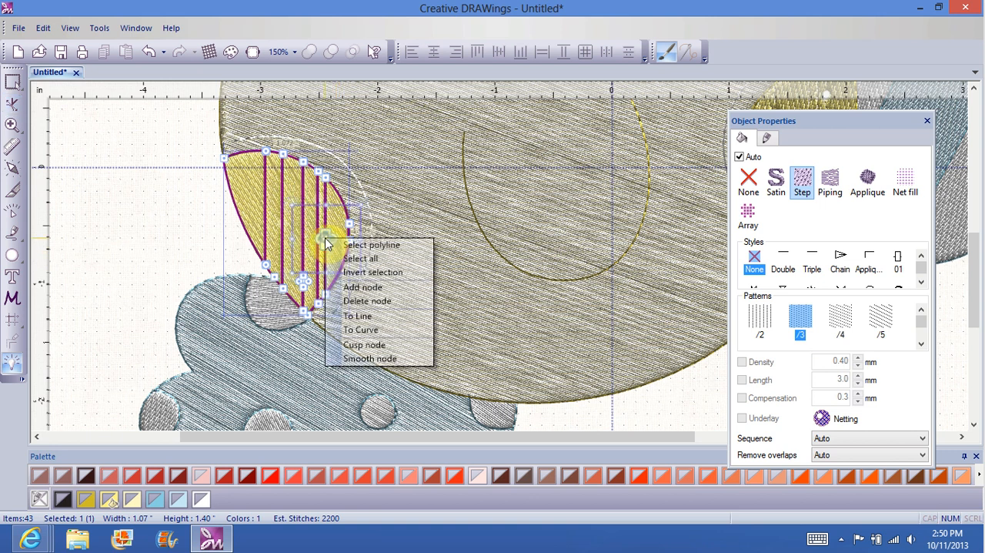
pyautogui.click(362, 301)
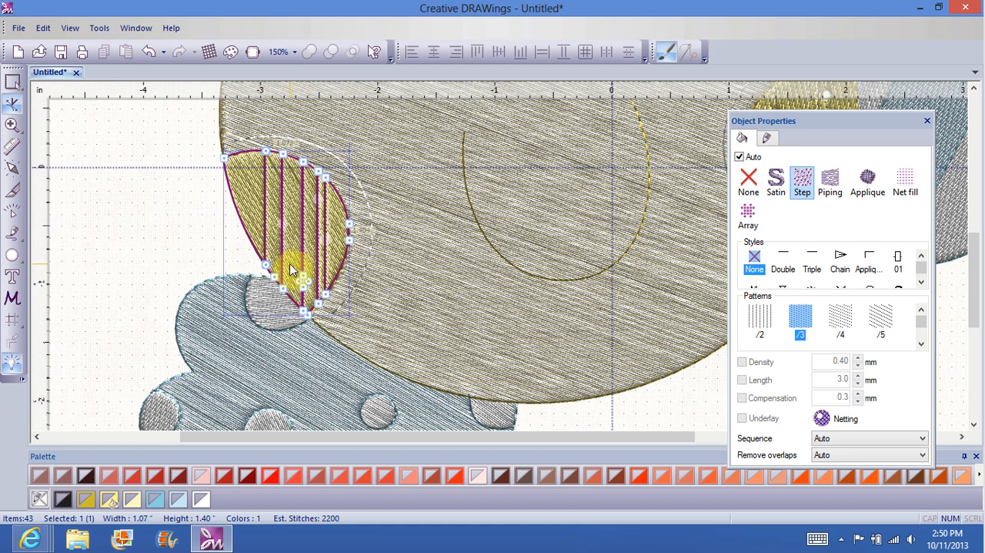
pyautogui.moveTo(290, 264); pyautogui.dragTo(310, 283)
pyautogui.rightClick(310, 283)
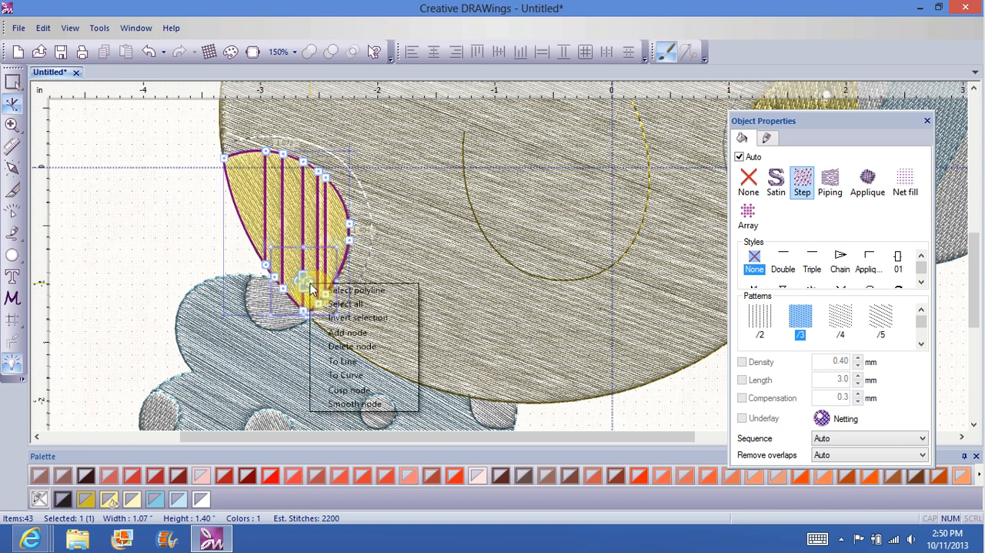
pyautogui.click(354, 348)
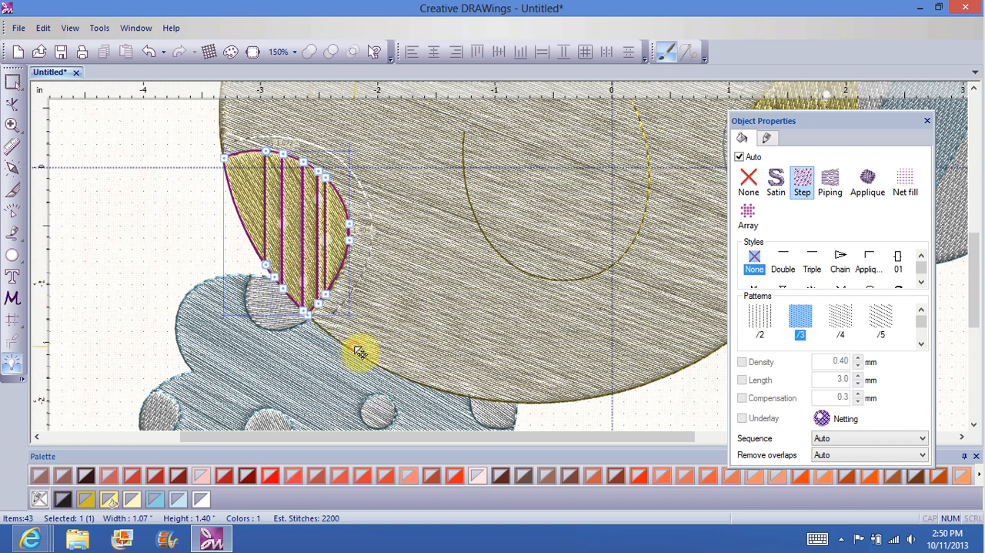
pyautogui.click(148, 232)
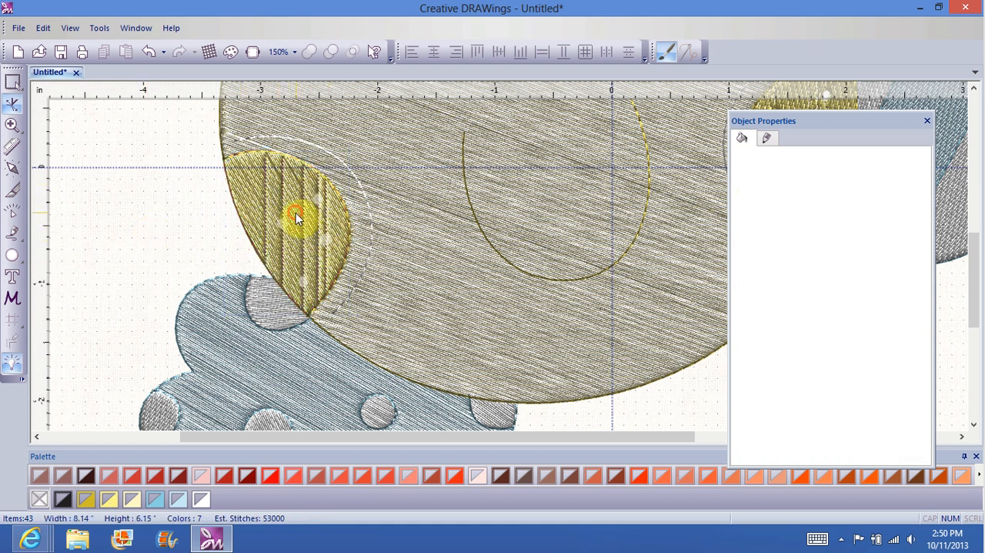
pyautogui.click(296, 213)
pyautogui.click(176, 212)
# Step: With Rectangle selection, delete the leftmost unfilled circle on the left cheek
pyautogui.click(295, 52)
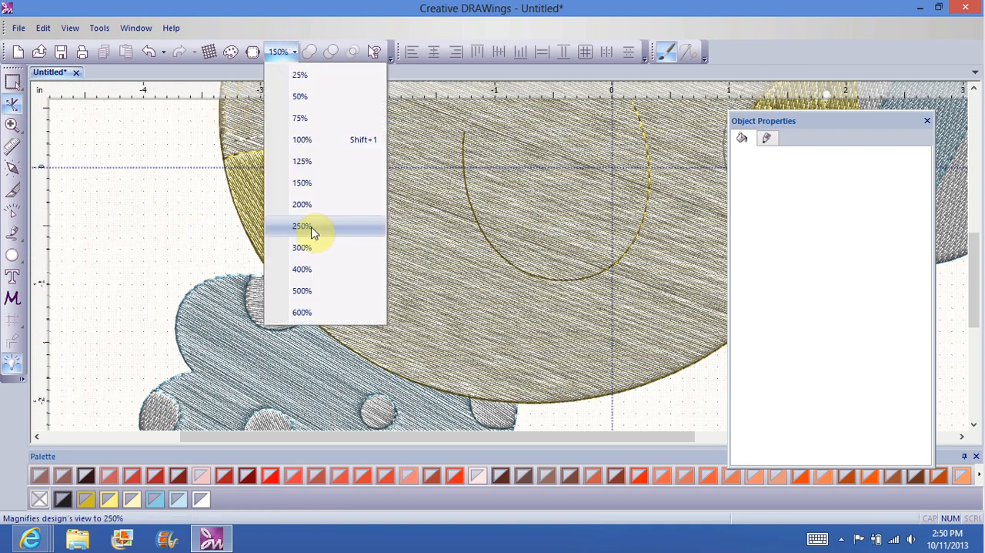
pyautogui.click(312, 248)
pyautogui.moveTo(585, 437); pyautogui.dragTo(416, 436)
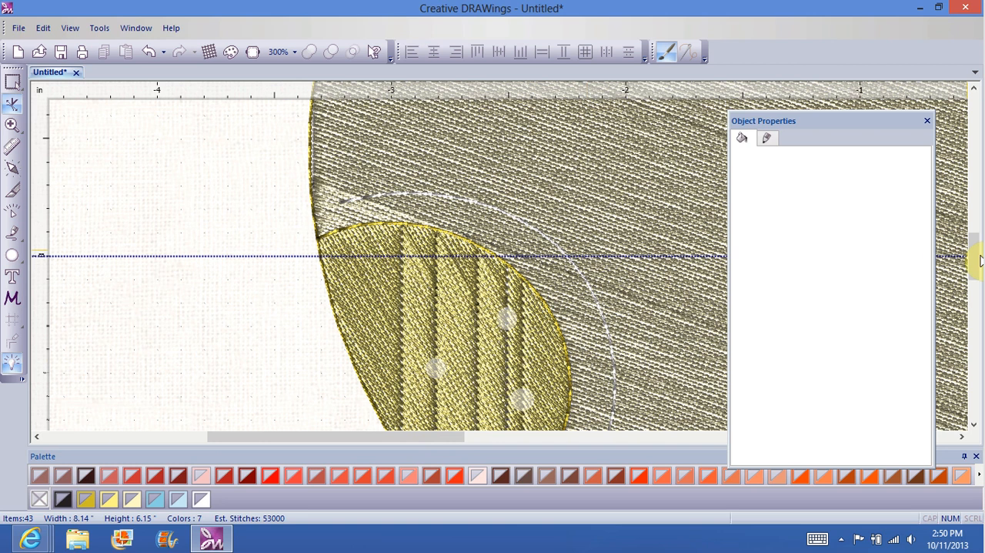
pyautogui.moveTo(975, 257); pyautogui.dragTo(976, 278)
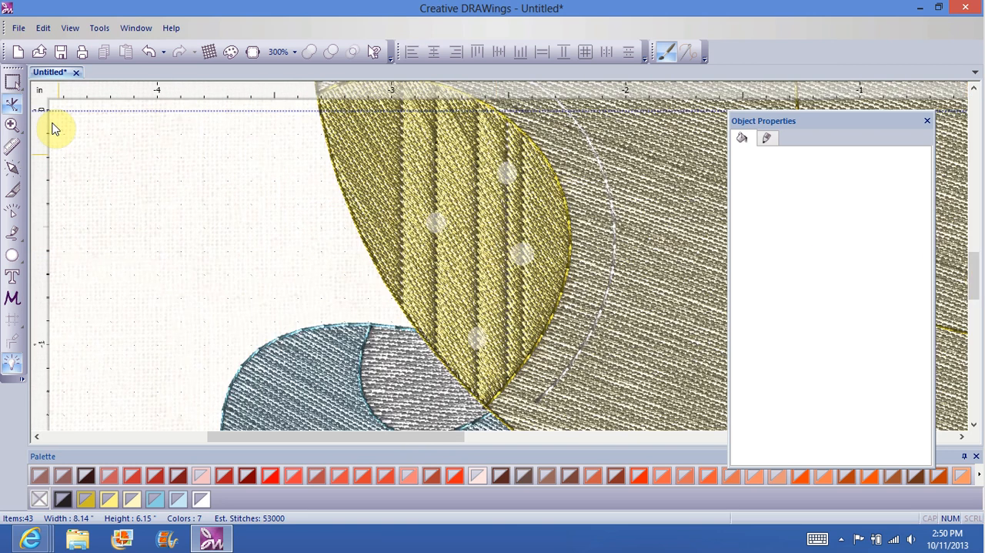
pyautogui.click(13, 81)
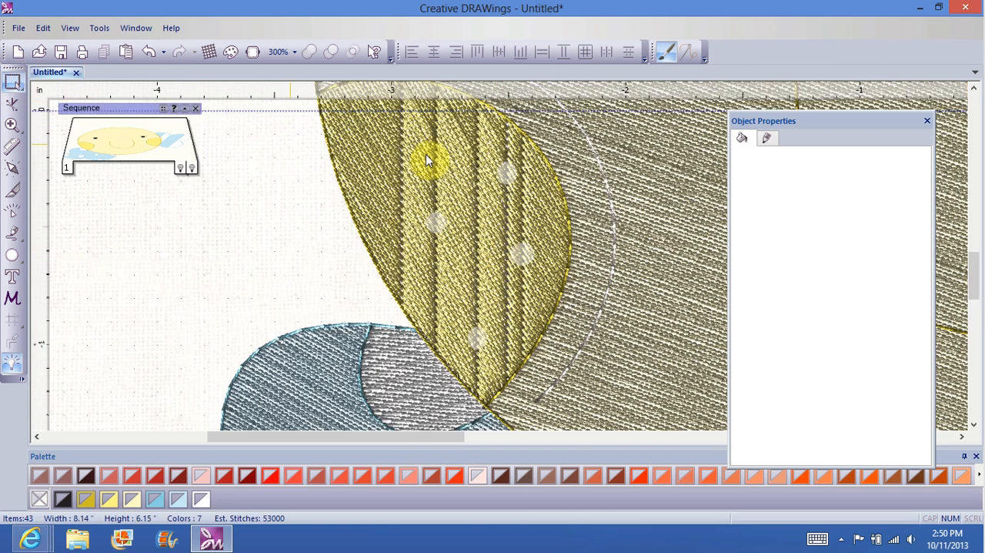
pyautogui.click(482, 189)
pyautogui.click(512, 177)
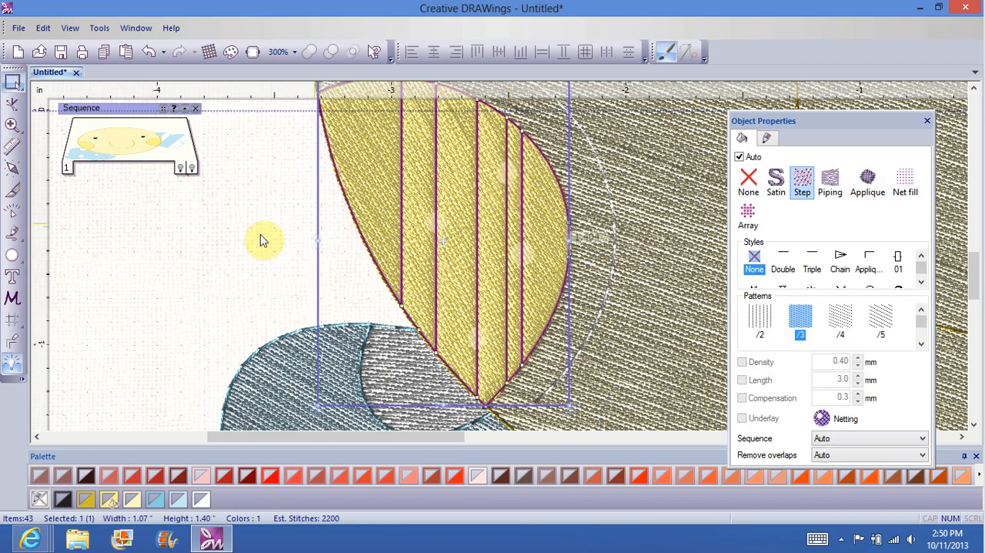
pyautogui.click(258, 233)
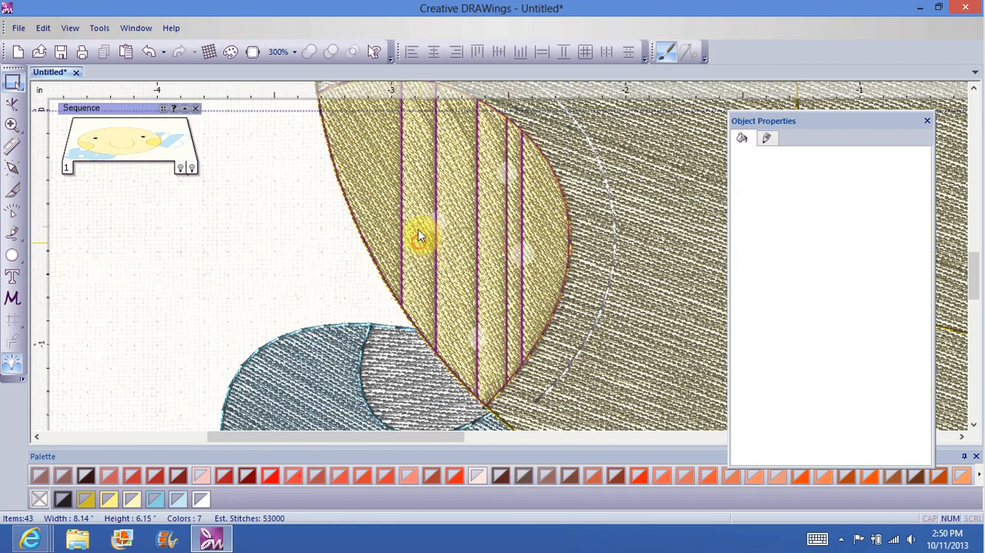
pyautogui.click(439, 220)
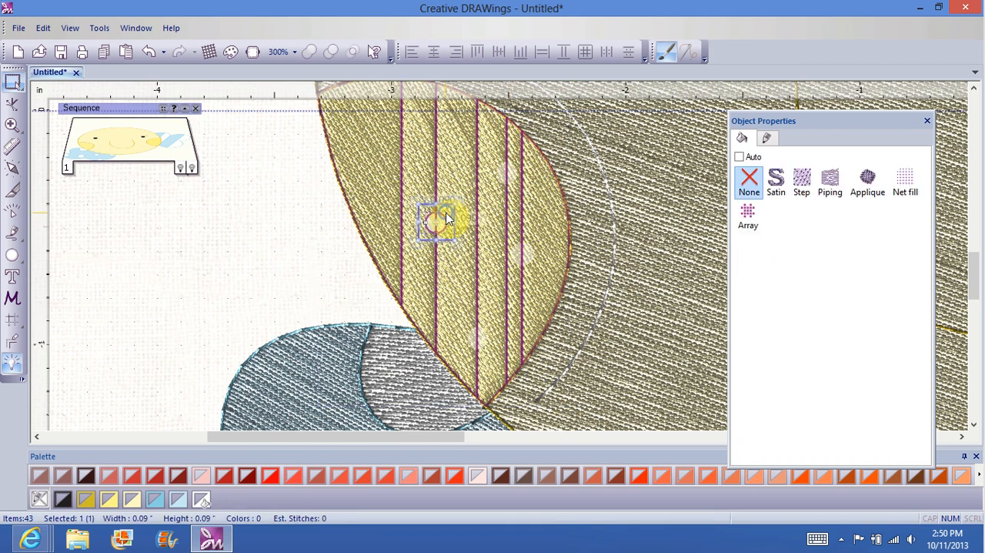
pyautogui.rightClick(449, 219)
pyautogui.click(498, 306)
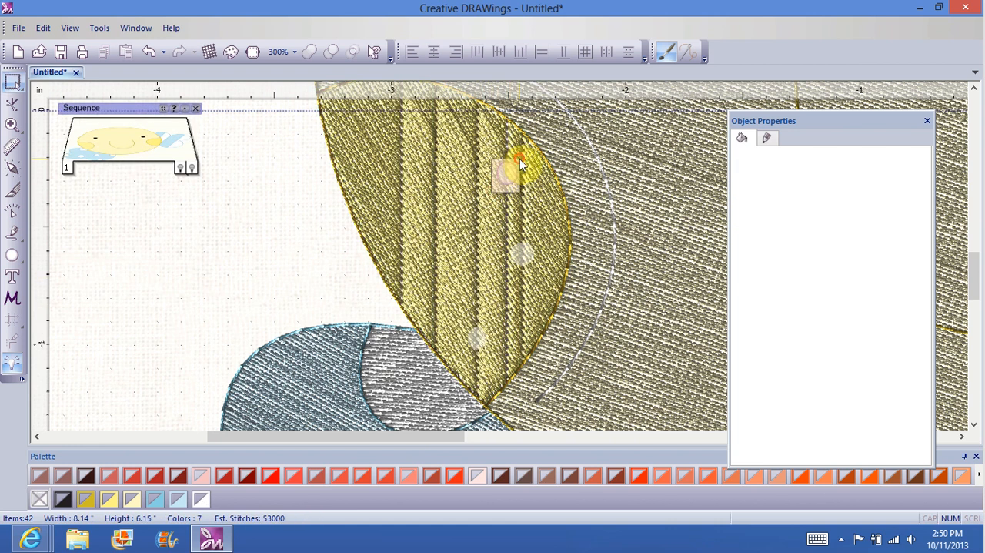
pyautogui.click(508, 168)
pyautogui.rightClick(504, 183)
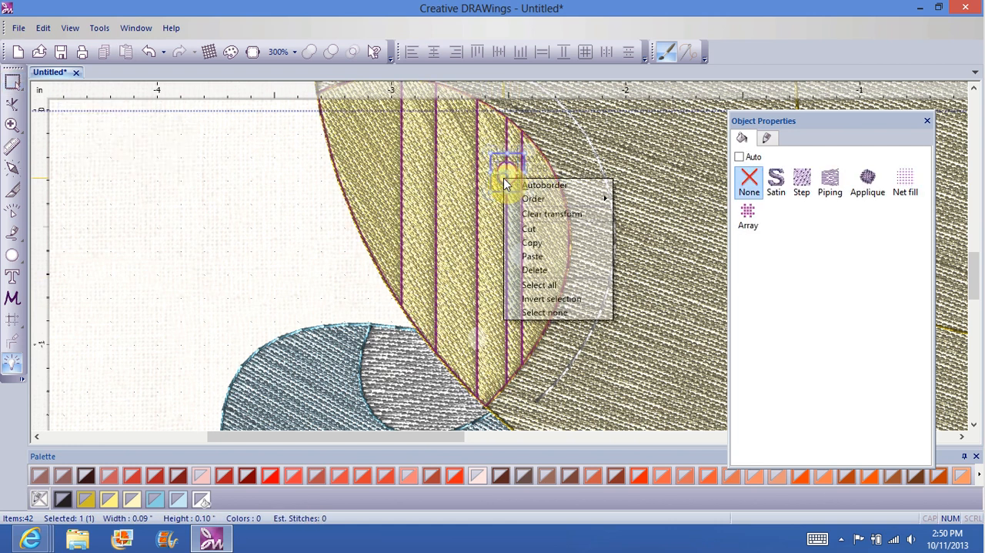
pyautogui.click(536, 257)
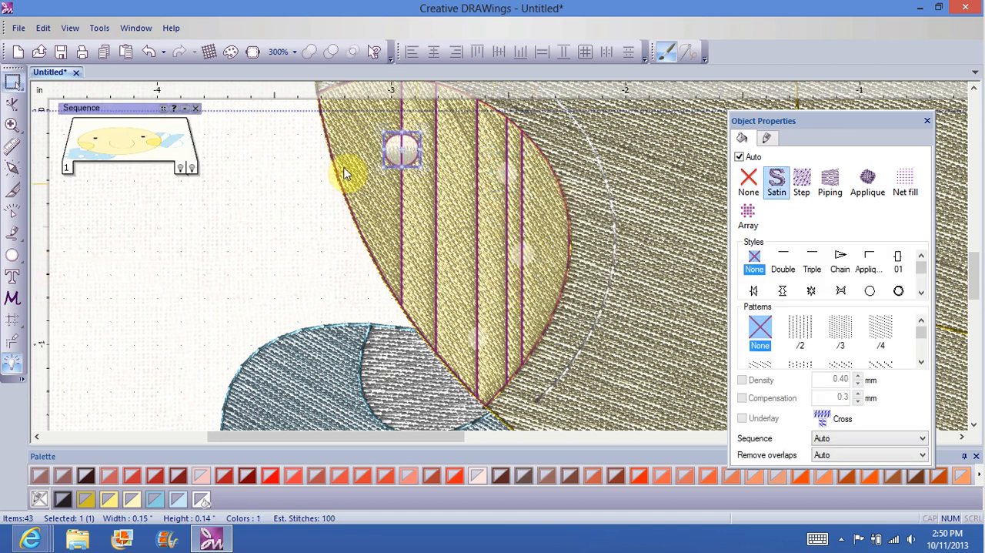
pyautogui.rightClick(398, 151)
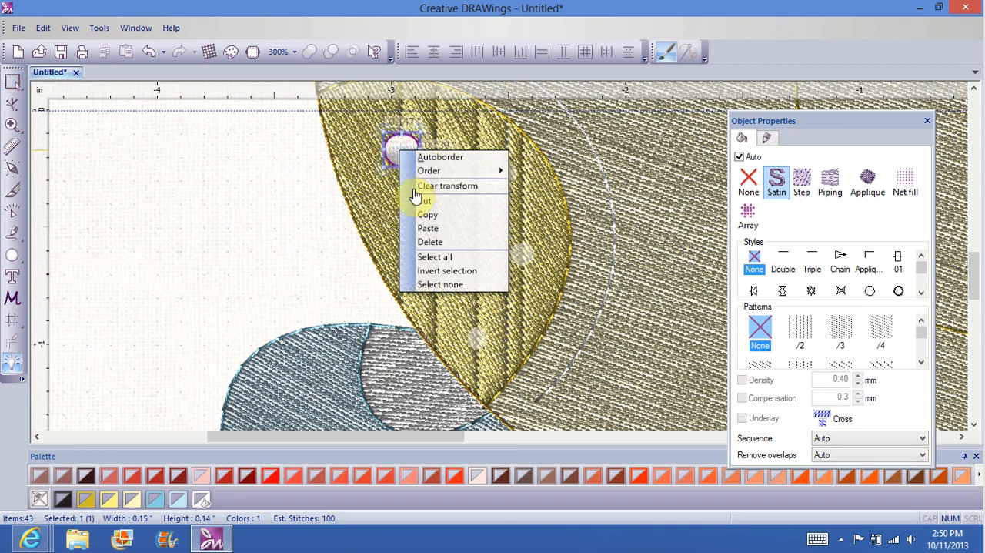
pyautogui.click(431, 243)
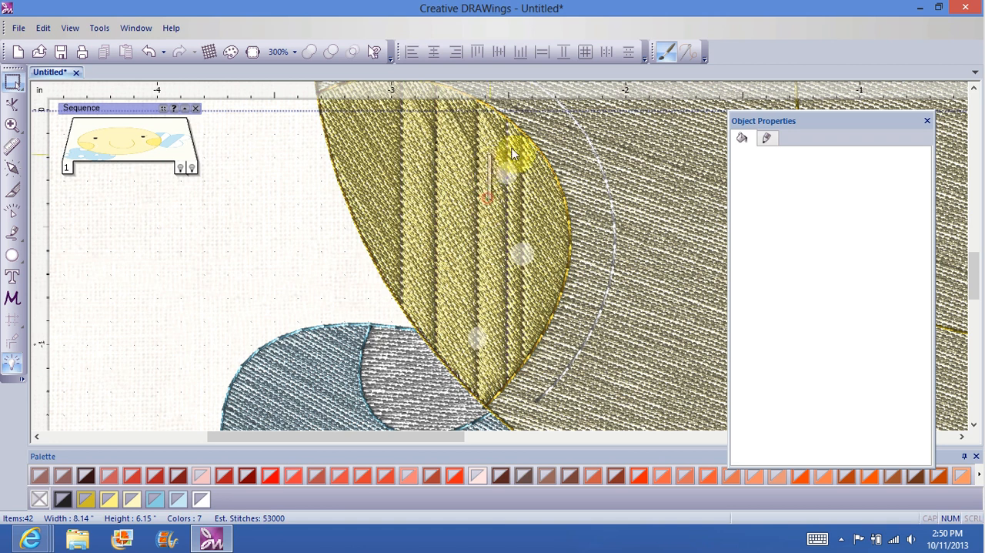
# Step: Delete the uppermost, rightmost and lowest unfilled circles remaining on the left cheek
pyautogui.click(507, 170)
pyautogui.rightClick(507, 173)
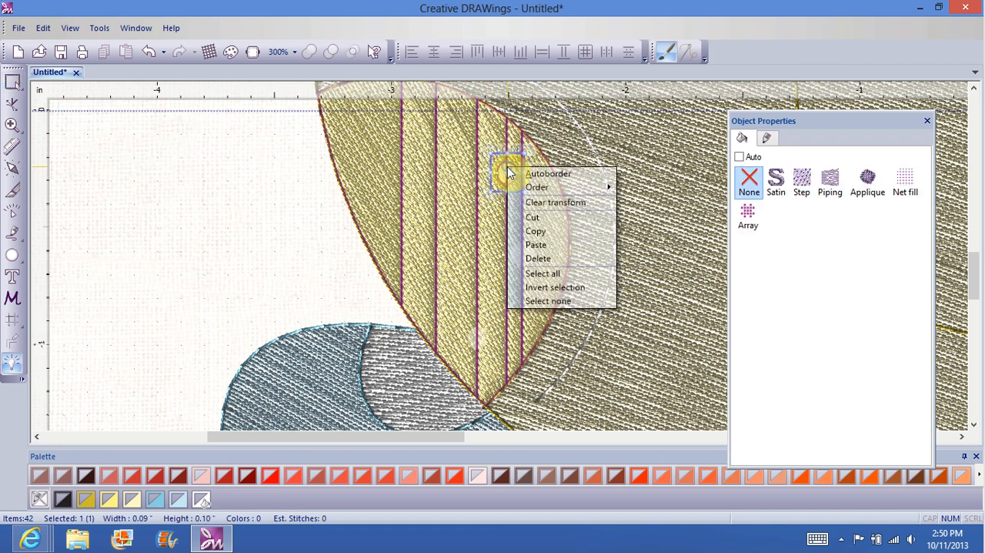
pyautogui.click(543, 259)
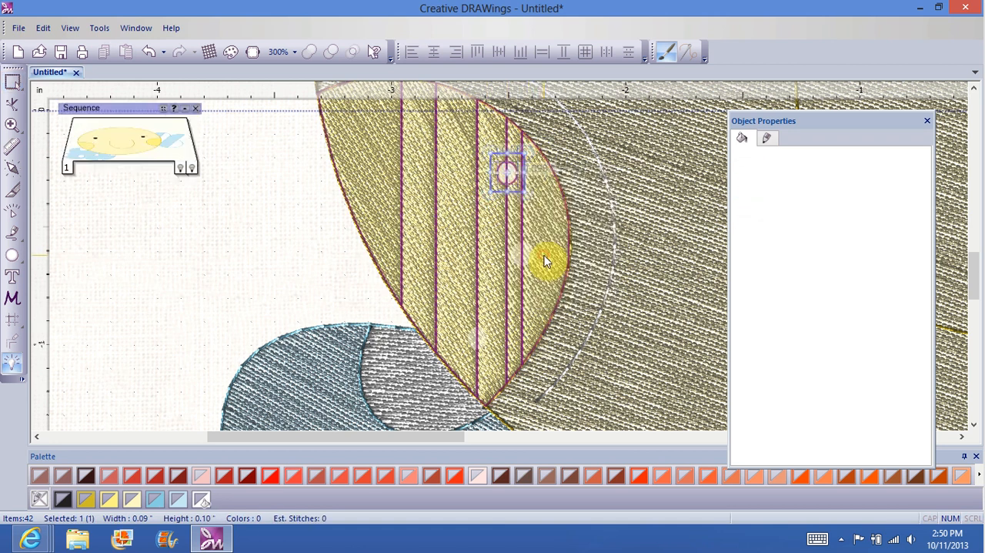
pyautogui.click(521, 249)
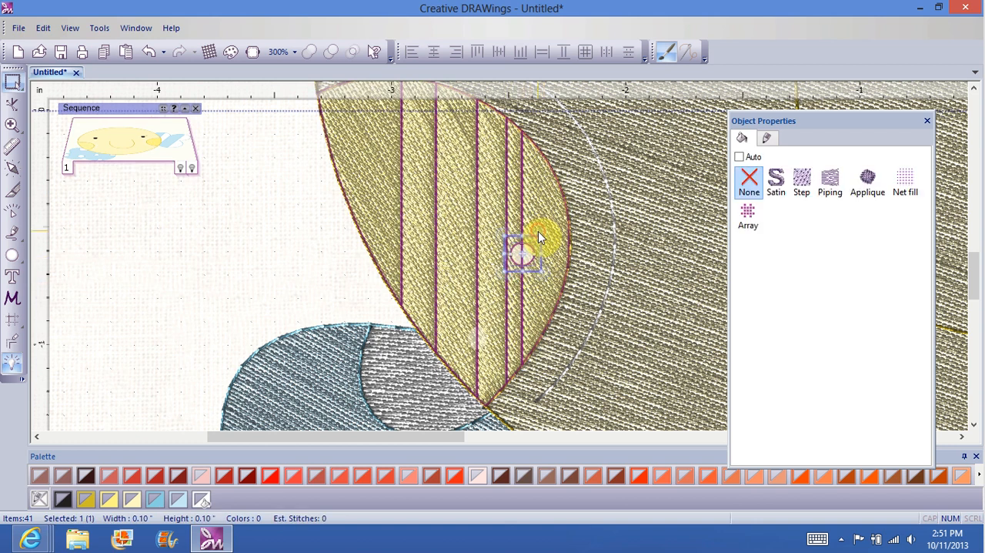
pyautogui.rightClick(522, 253)
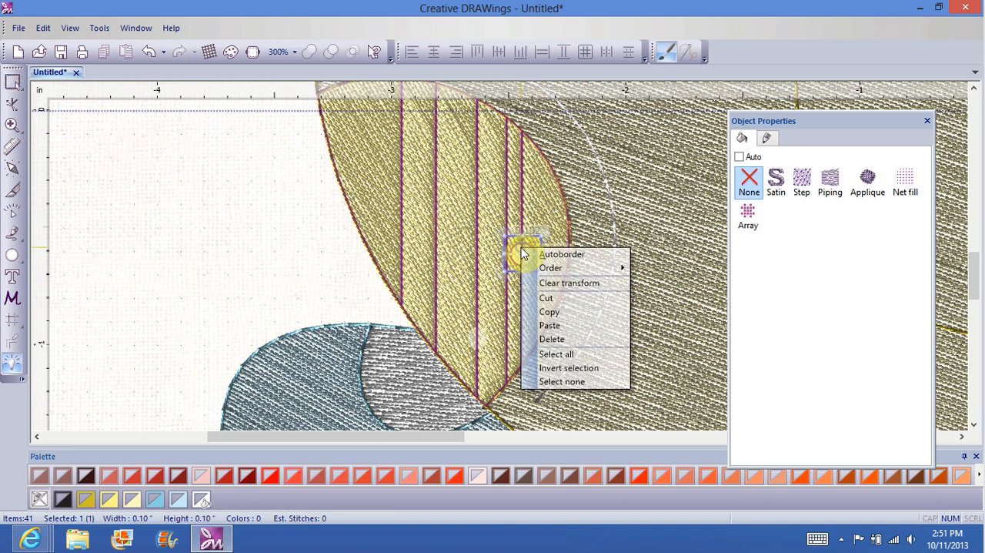
pyautogui.click(555, 339)
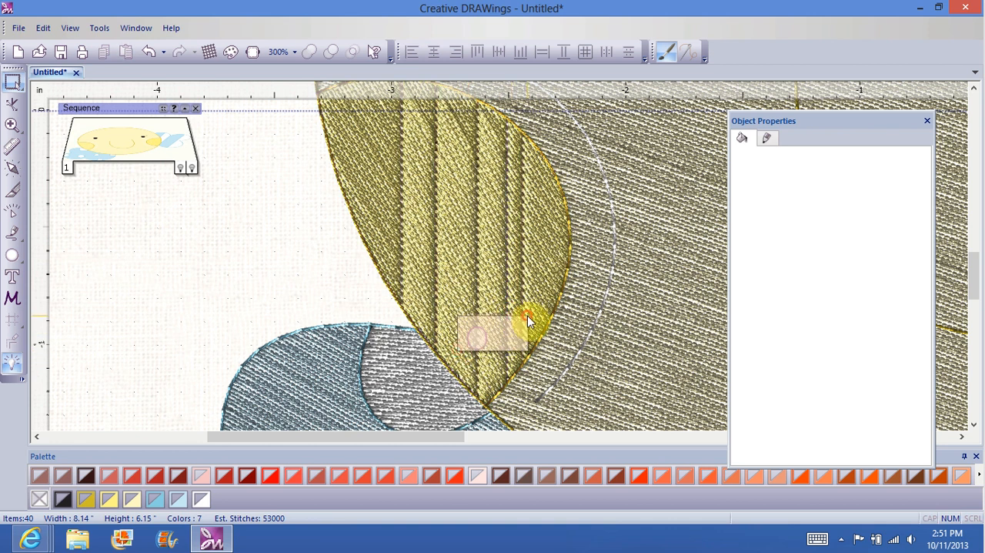
pyautogui.click(478, 335)
pyautogui.rightClick(490, 340)
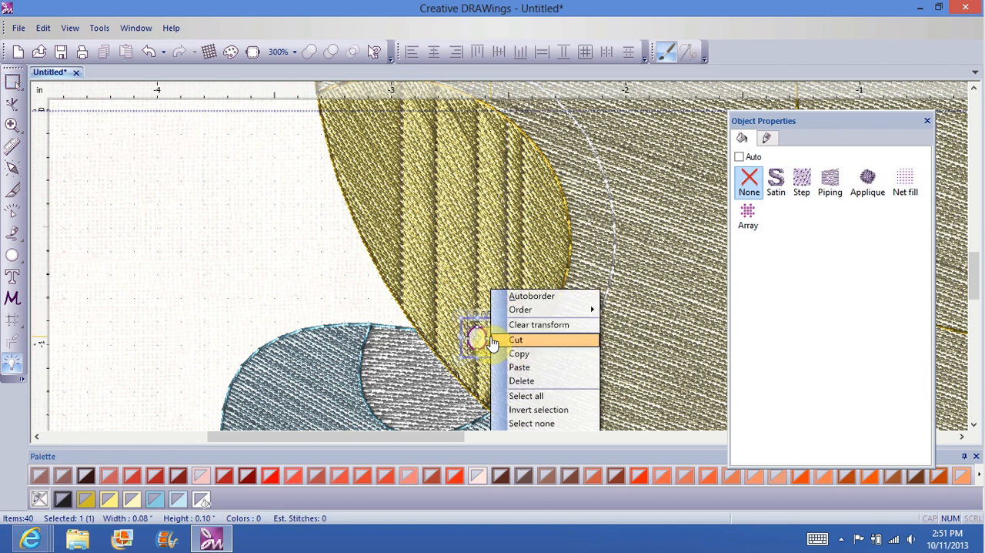
pyautogui.click(525, 380)
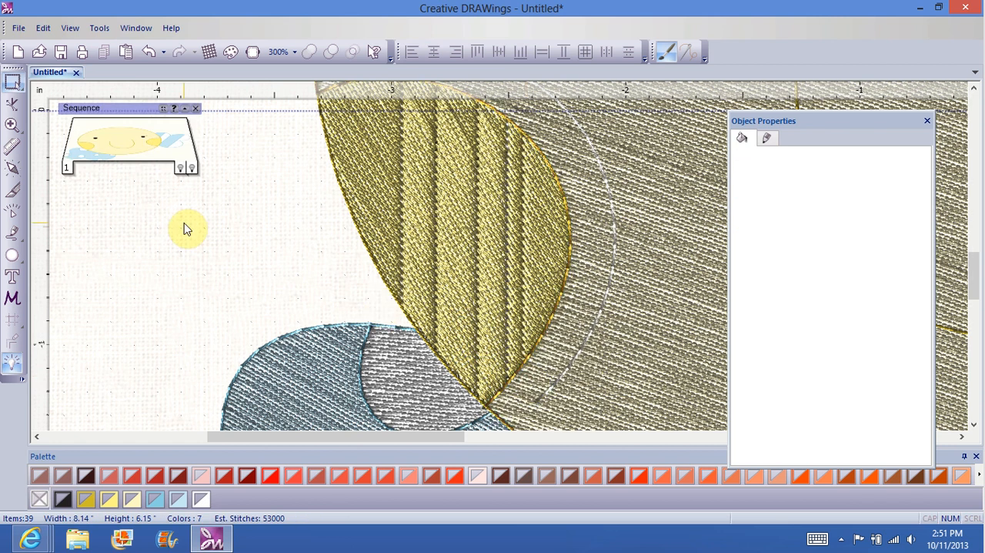
# Step: In node editing, delete the two overlapping nodes at the upper end of the left cheek's second vertical line from the right
pyautogui.click(11, 108)
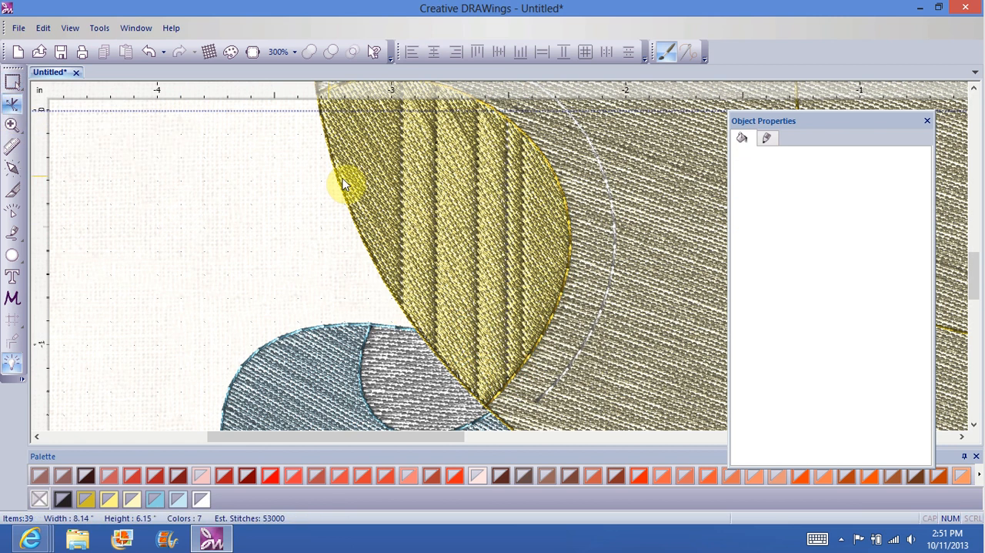
pyautogui.click(373, 169)
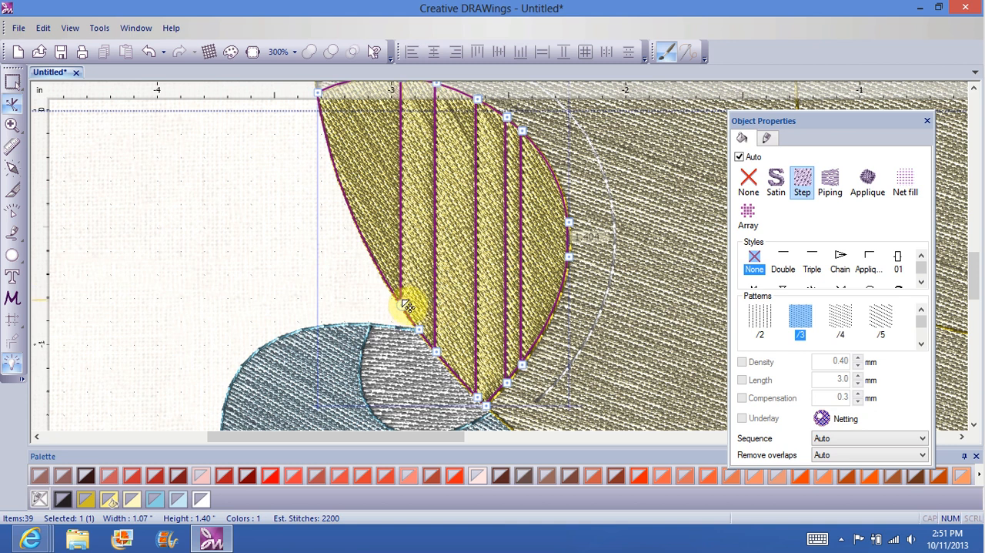
pyautogui.click(512, 122)
pyautogui.rightClick(512, 123)
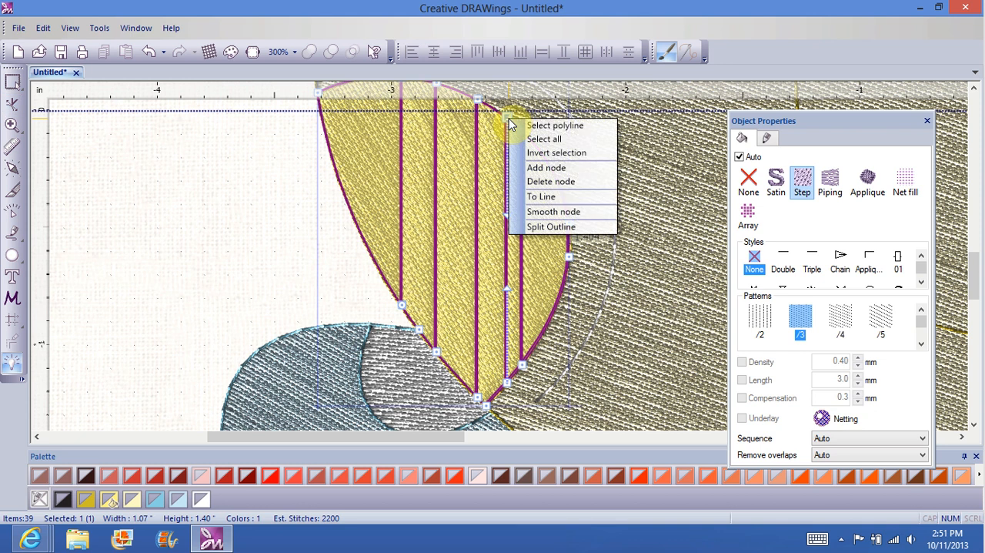
pyautogui.click(547, 181)
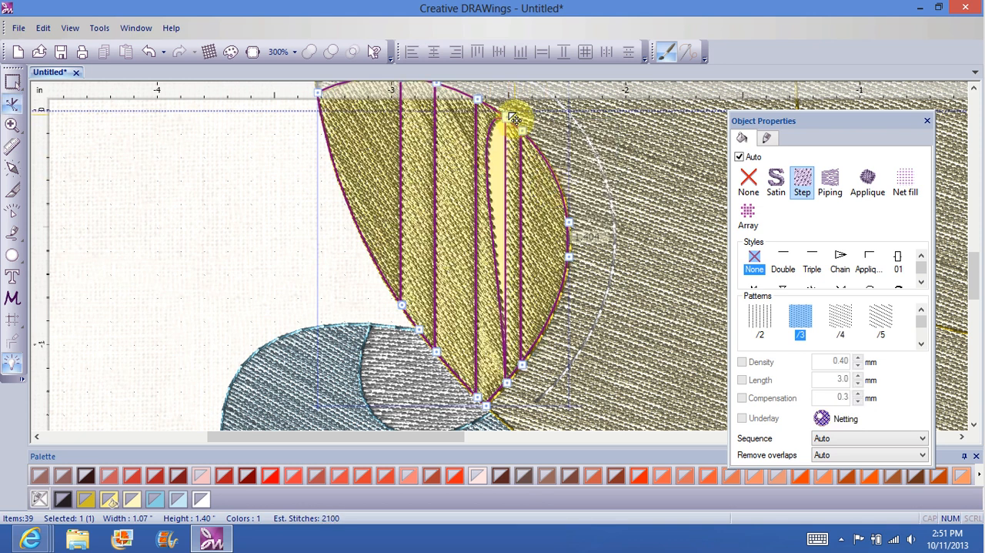
pyautogui.click(509, 118)
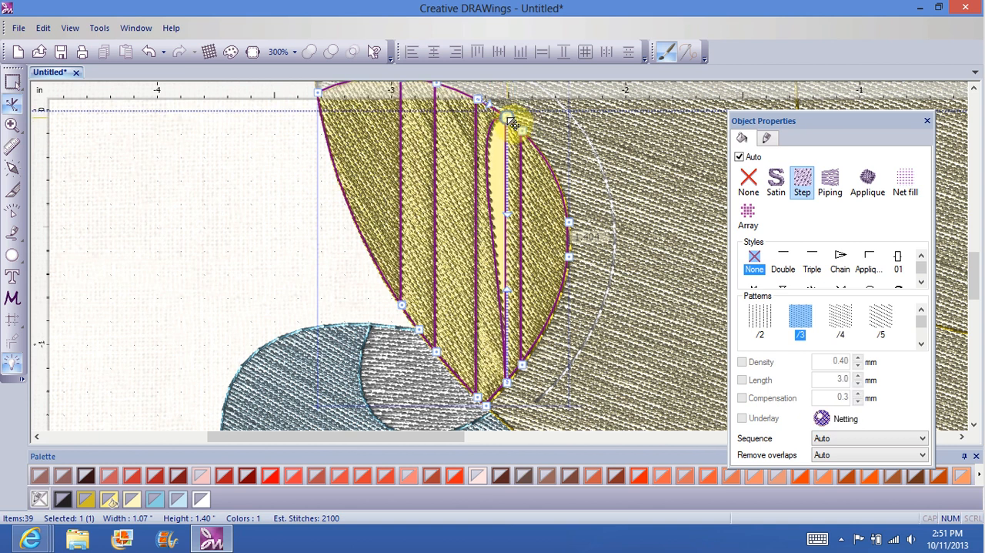
pyautogui.rightClick(510, 119)
pyautogui.click(548, 181)
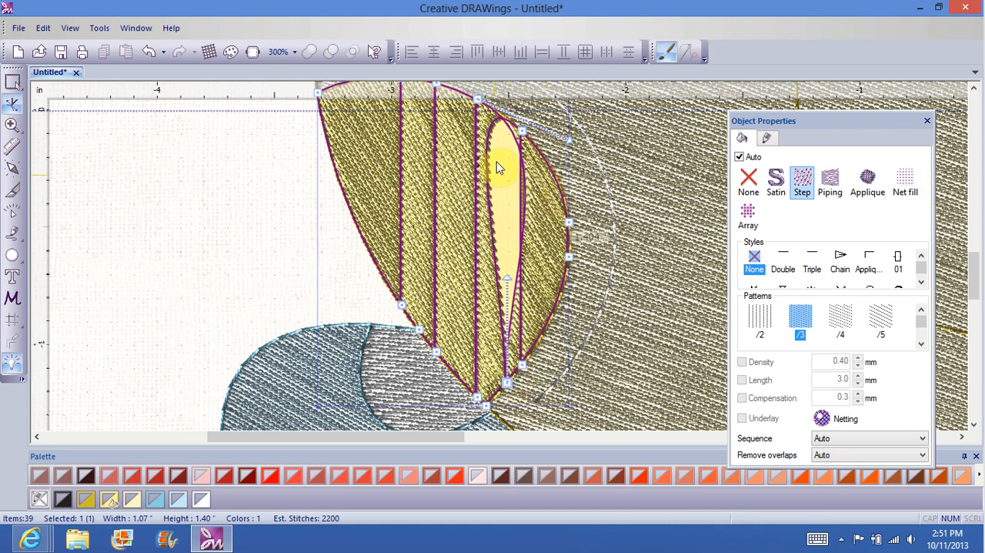
# Step: Move the node at the lower end of the left cheek's second vertical line from the right upward into the cheek
pyautogui.click(508, 383)
pyautogui.moveTo(512, 387); pyautogui.dragTo(501, 317)
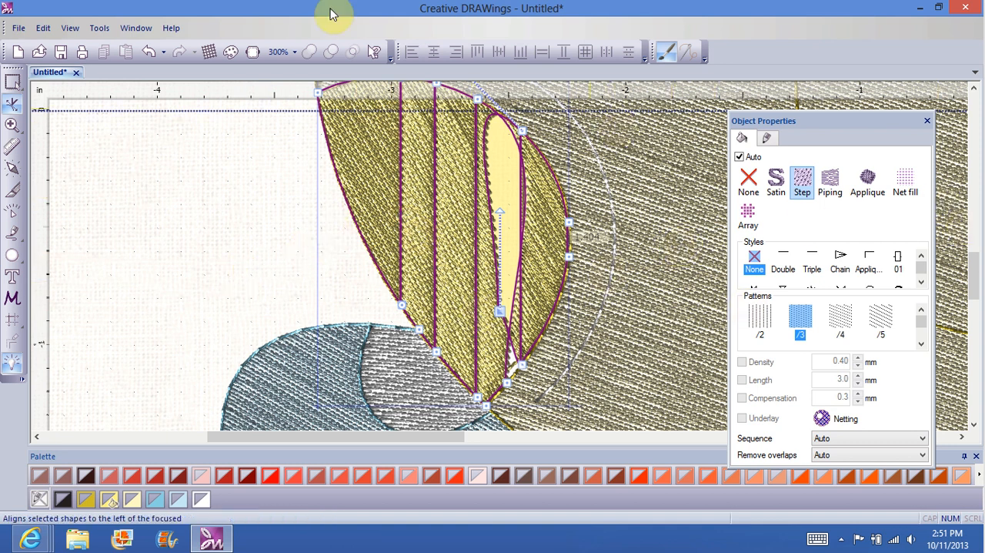
# Step: Select all nodes of the left cheek with one selection rectangle and delete them, removing the whole cheek shape
pyautogui.click(293, 52)
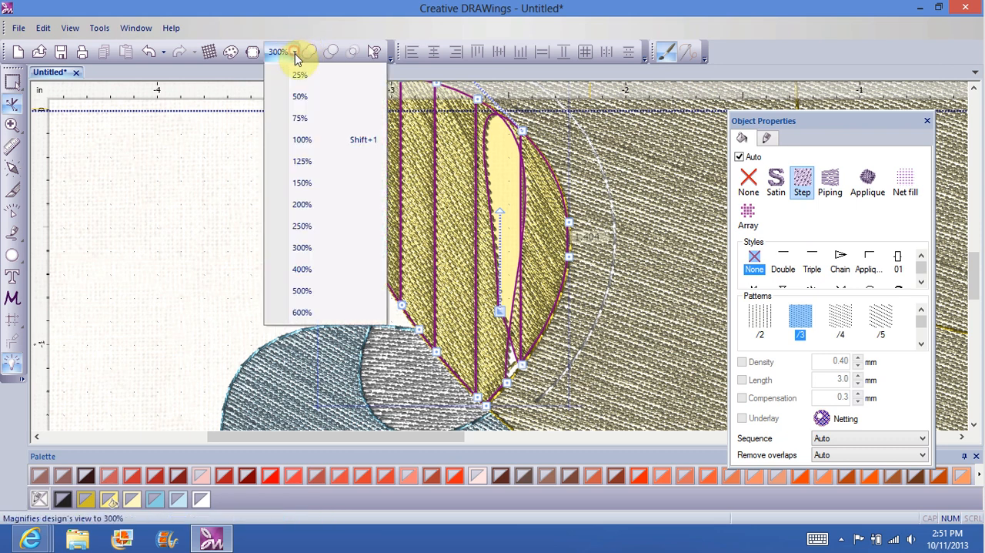
pyautogui.click(301, 225)
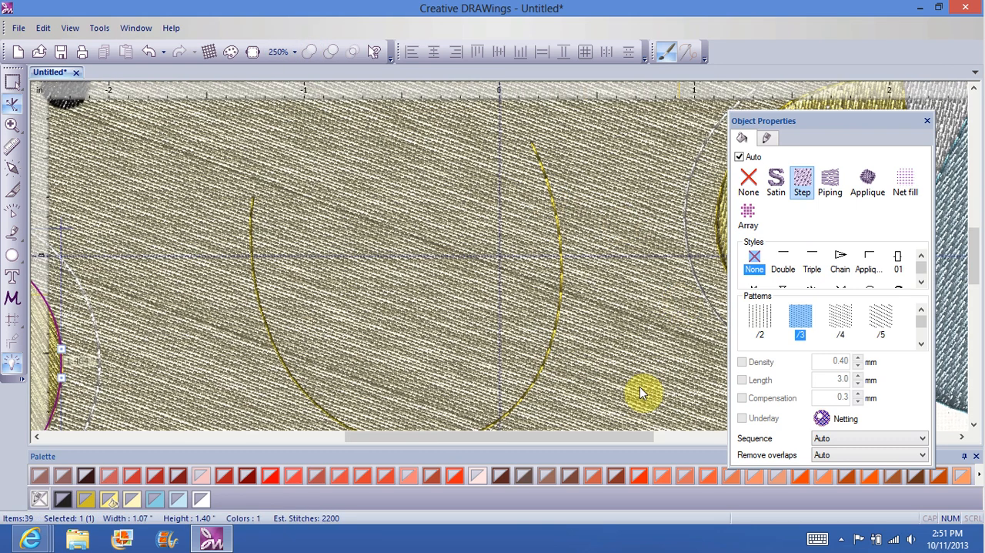
pyautogui.moveTo(607, 438); pyautogui.dragTo(447, 466)
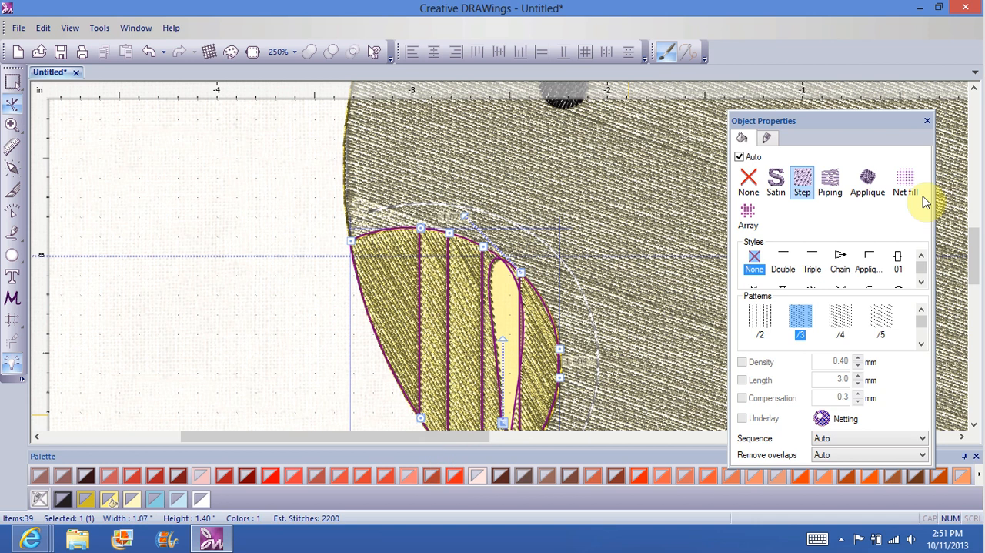
pyautogui.moveTo(982, 252)
pyautogui.mouseDown()
pyautogui.moveTo(974, 245)
pyautogui.moveTo(976, 269)
pyautogui.mouseUp()
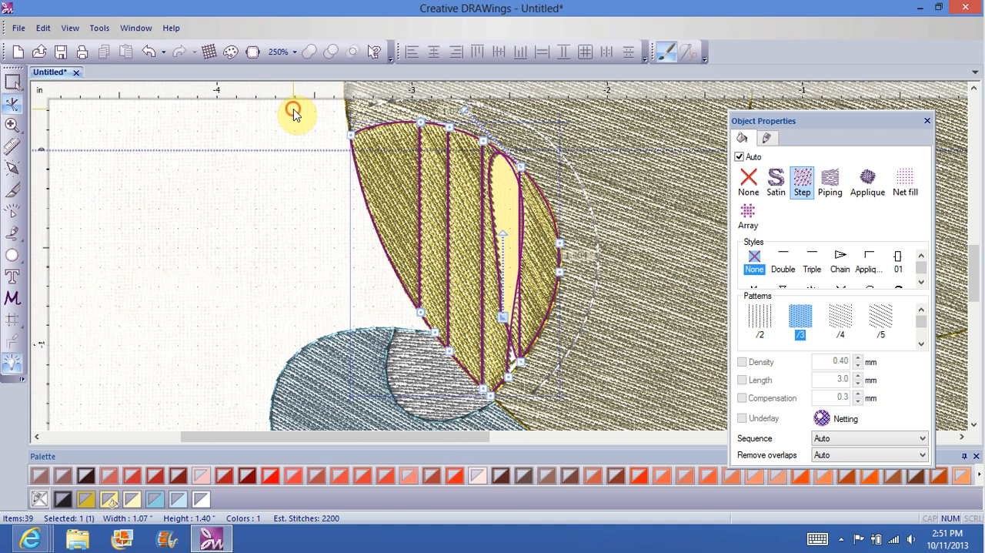
pyautogui.moveTo(294, 112); pyautogui.dragTo(643, 354)
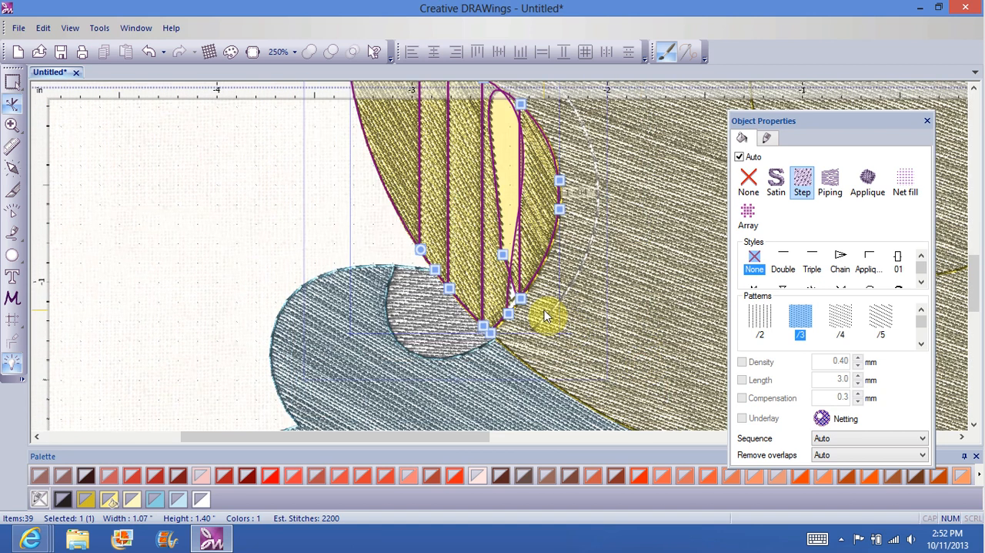
pyautogui.rightClick(545, 315)
pyautogui.click(604, 367)
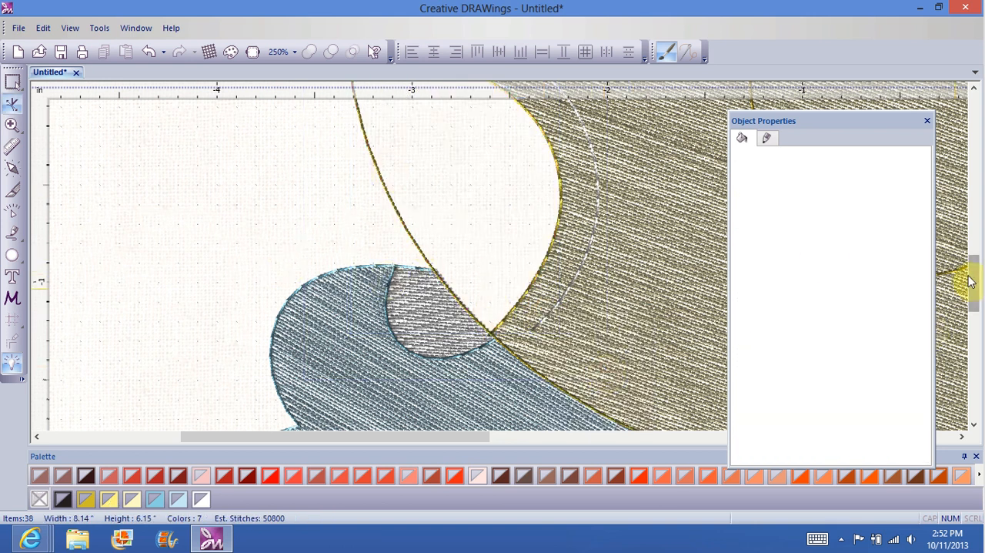
# Step: Activate the Create bezier shapes tool for redrawing the left cheek in the empty area
pyautogui.moveTo(971, 282); pyautogui.dragTo(970, 261)
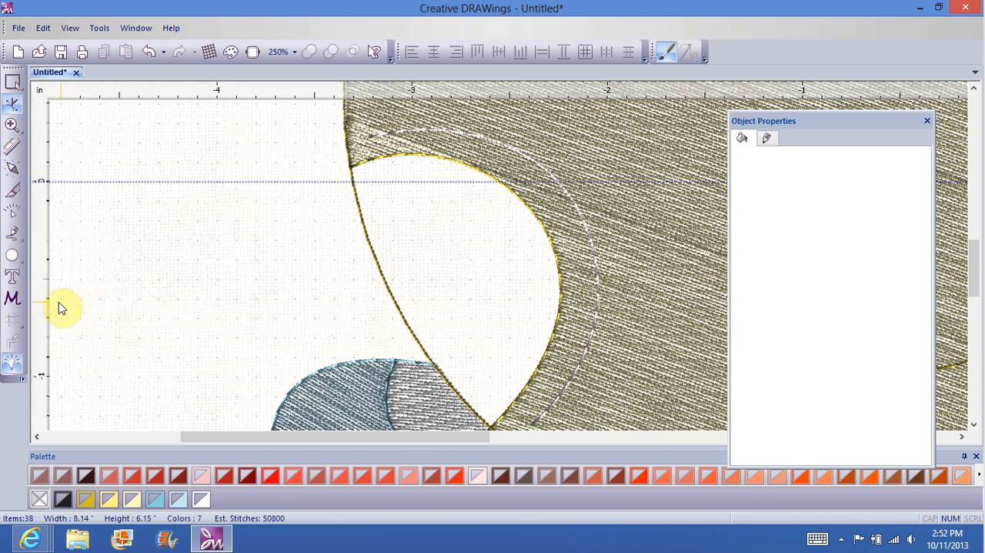
pyautogui.click(12, 235)
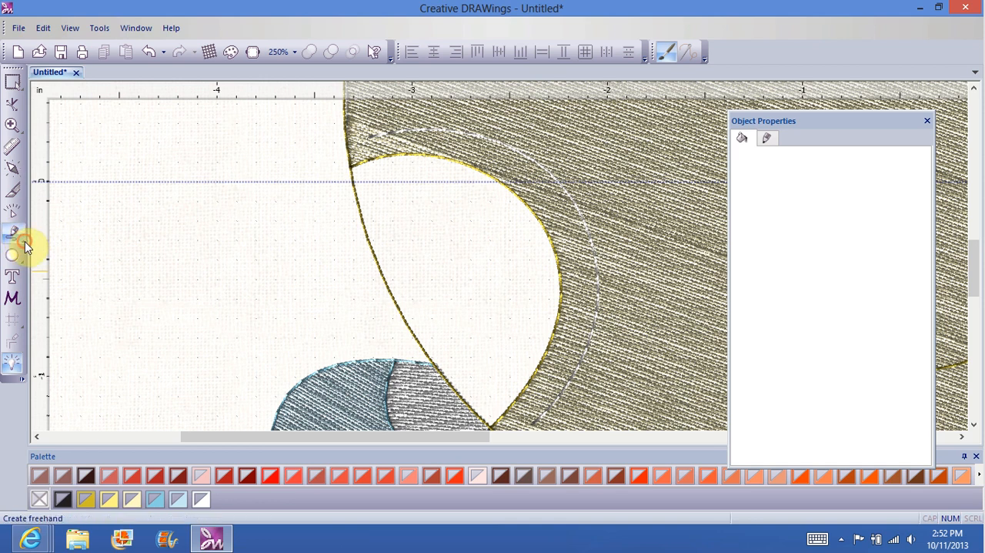
pyautogui.click(23, 244)
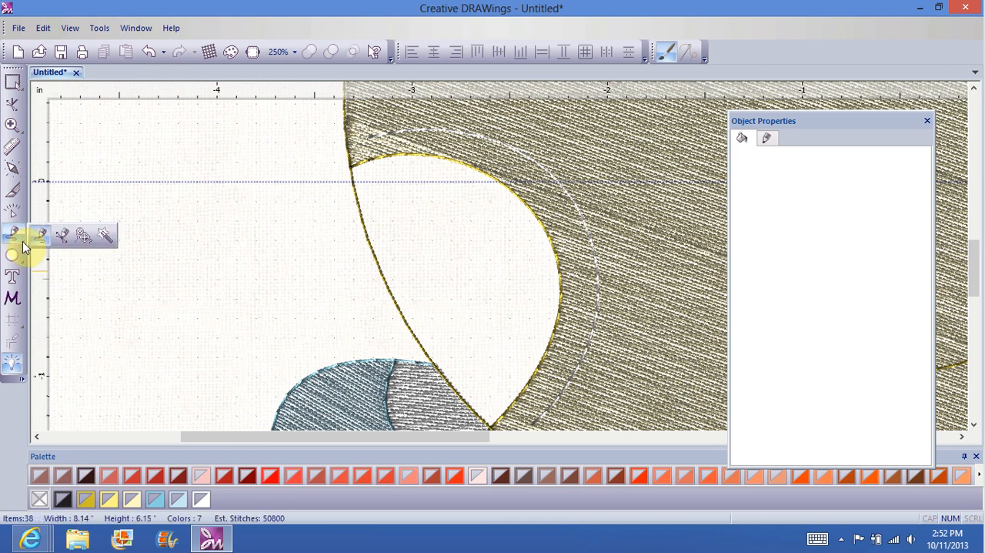
pyautogui.click(63, 237)
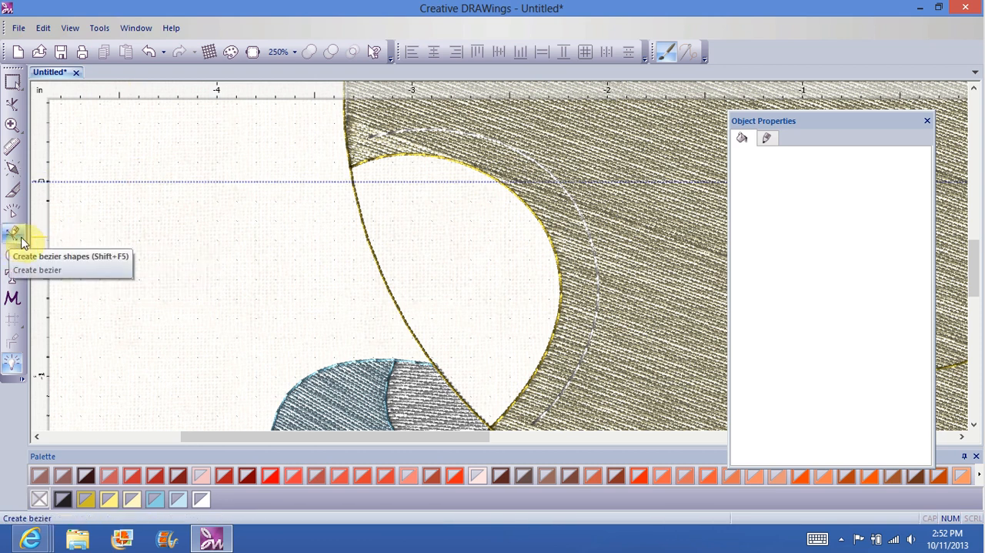
pyautogui.click(23, 244)
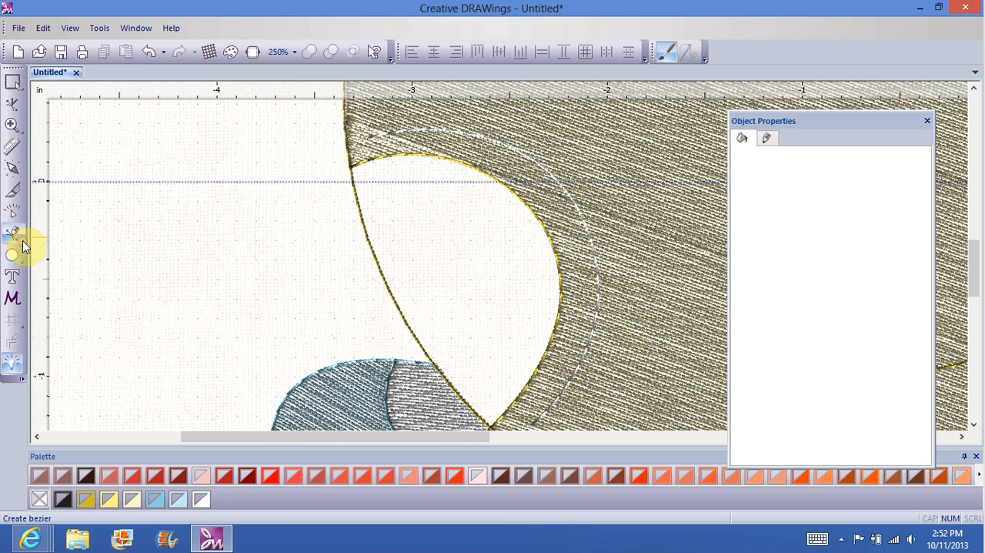
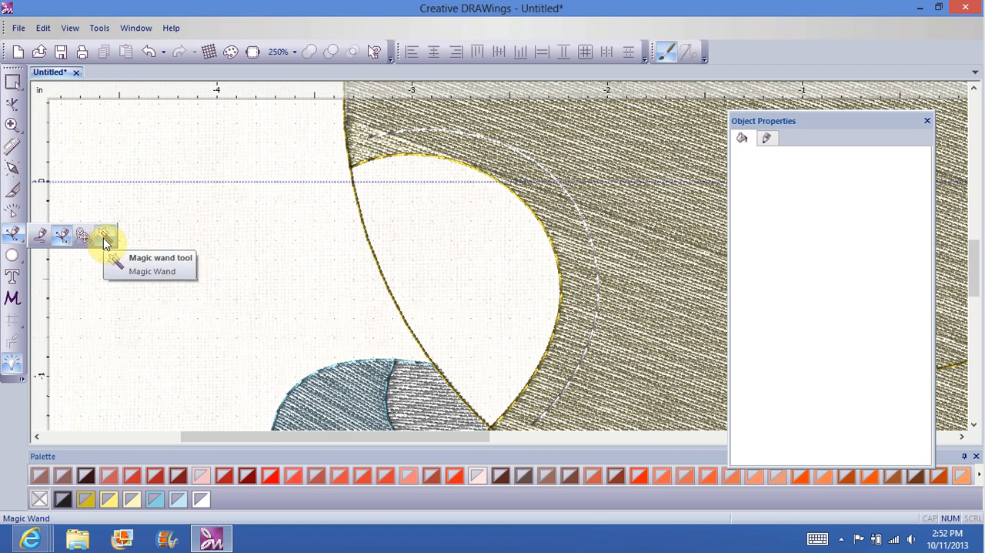
# Step: With Create bezier shapes, trace the empty left cheek's outer edge with closely spaced nodes, from its upper corner down towards the lower tip
pyautogui.click(60, 240)
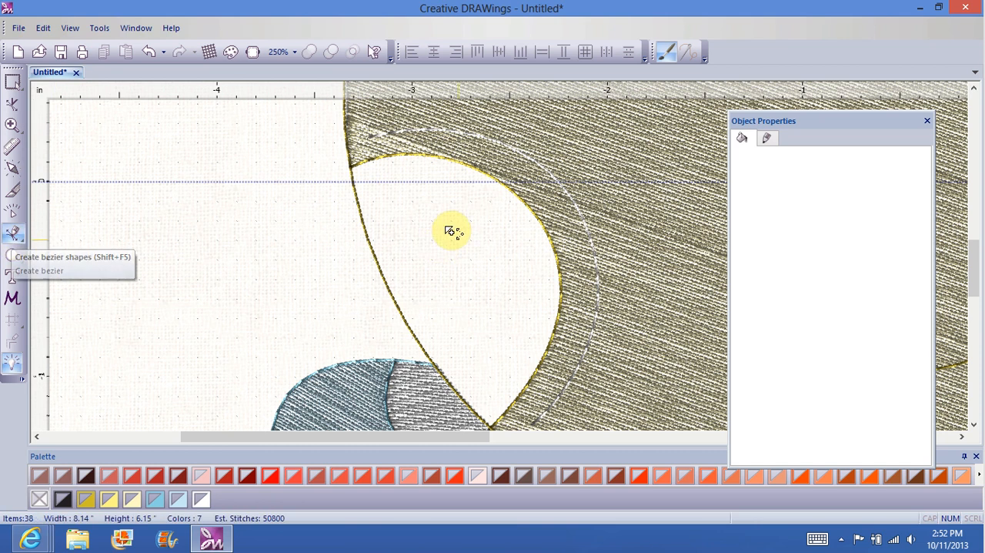
pyautogui.click(351, 169)
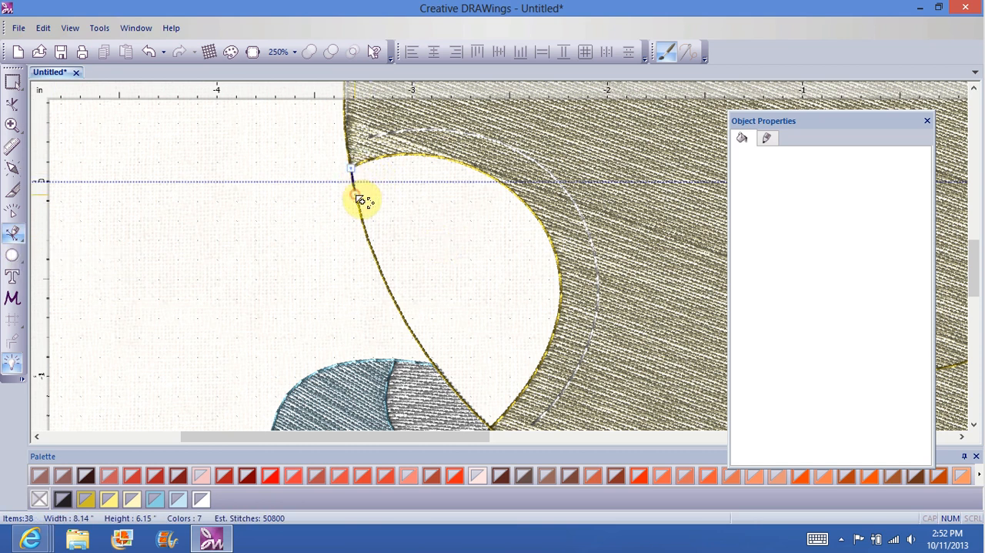
pyautogui.click(356, 196)
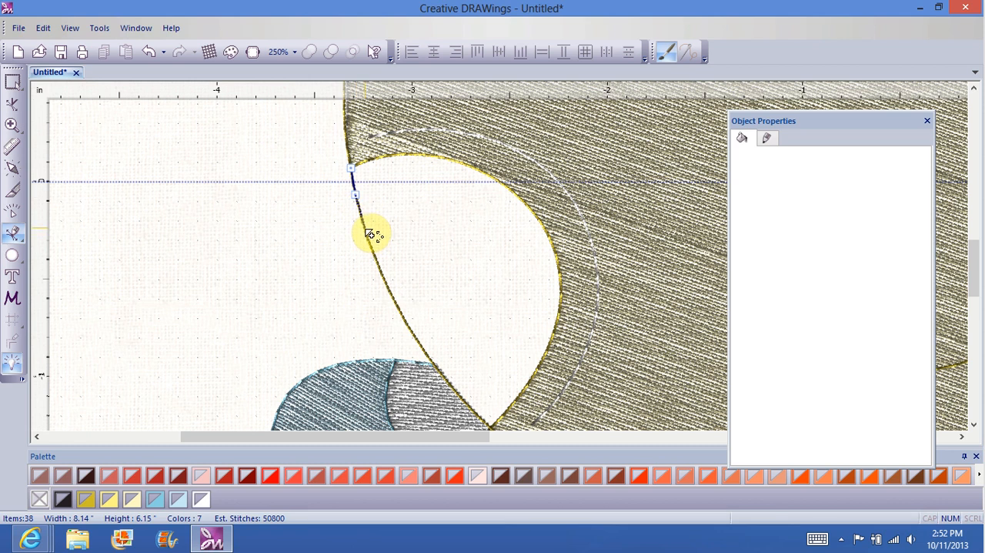
pyautogui.click(366, 230)
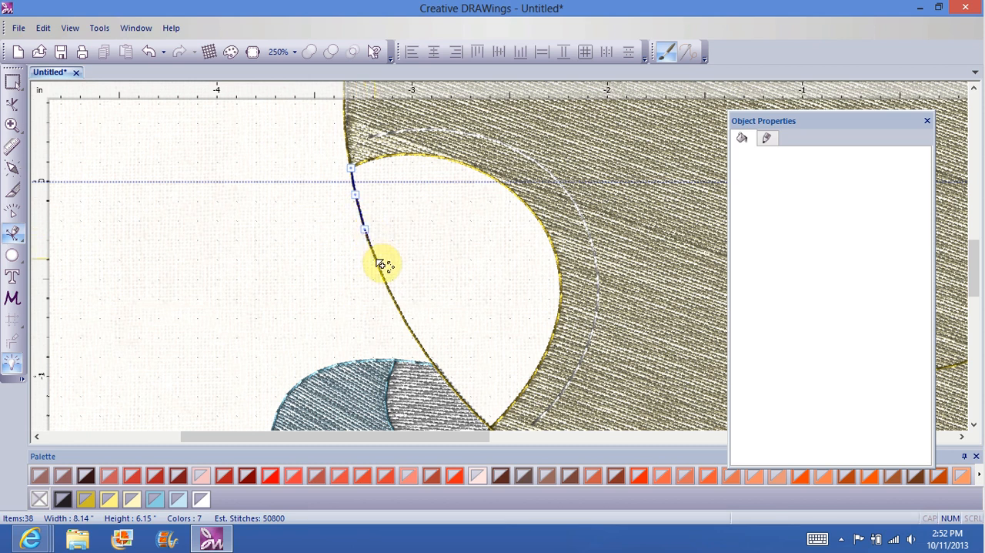
pyautogui.click(376, 259)
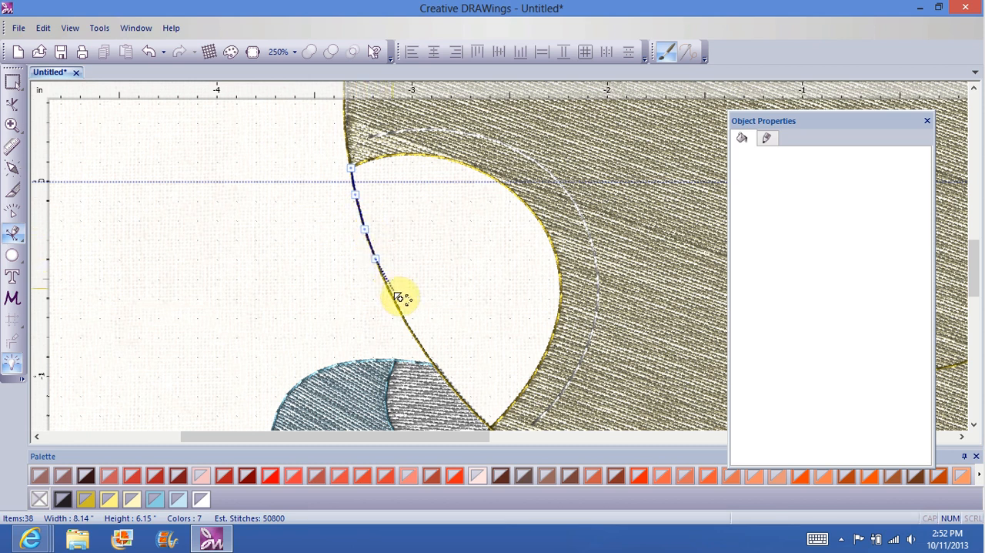
pyautogui.click(413, 333)
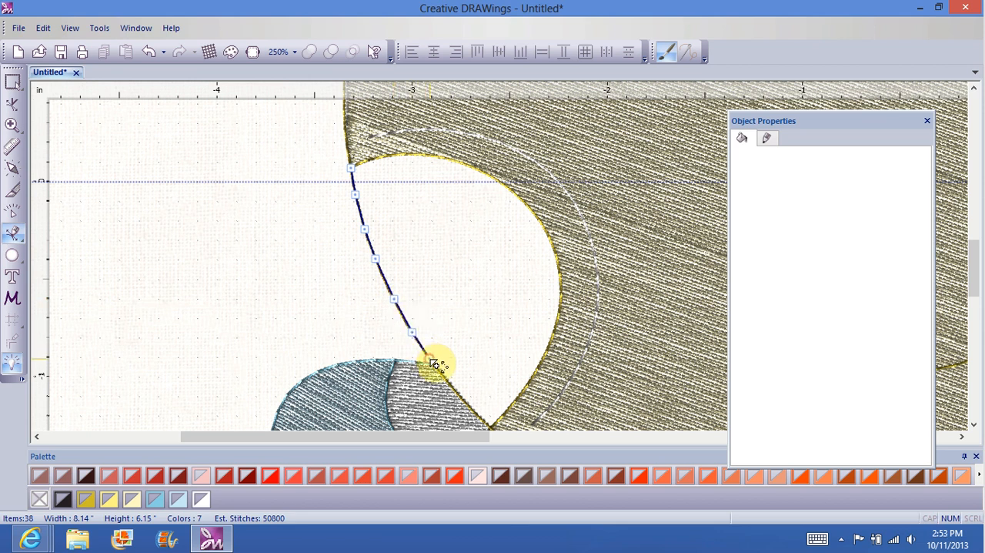
pyautogui.click(429, 359)
pyautogui.click(452, 385)
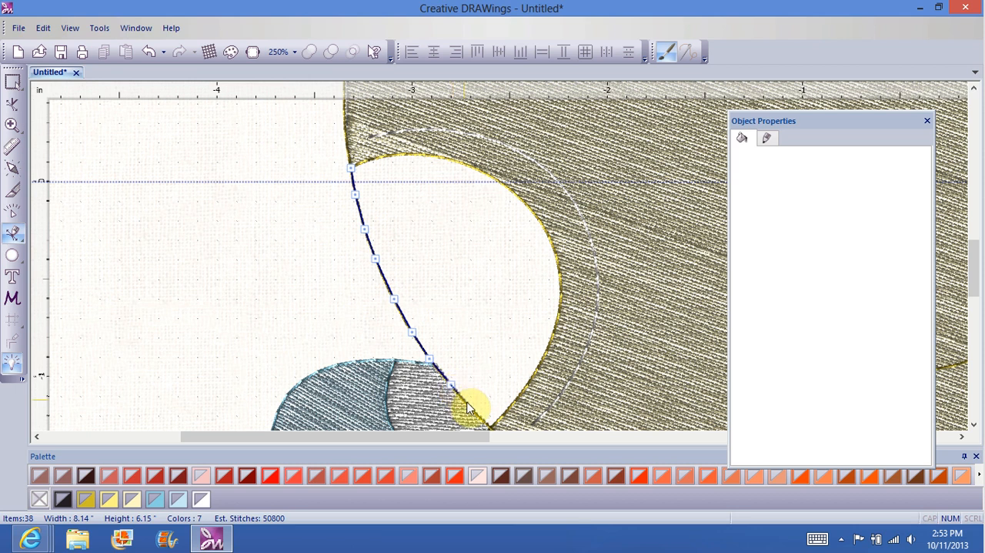
pyautogui.click(470, 406)
# Step: Continue the bezier outline around the cheek's lower tip and up along its curved inner edge with closely spaced nodes
pyautogui.scroll(-2, 481, 384)
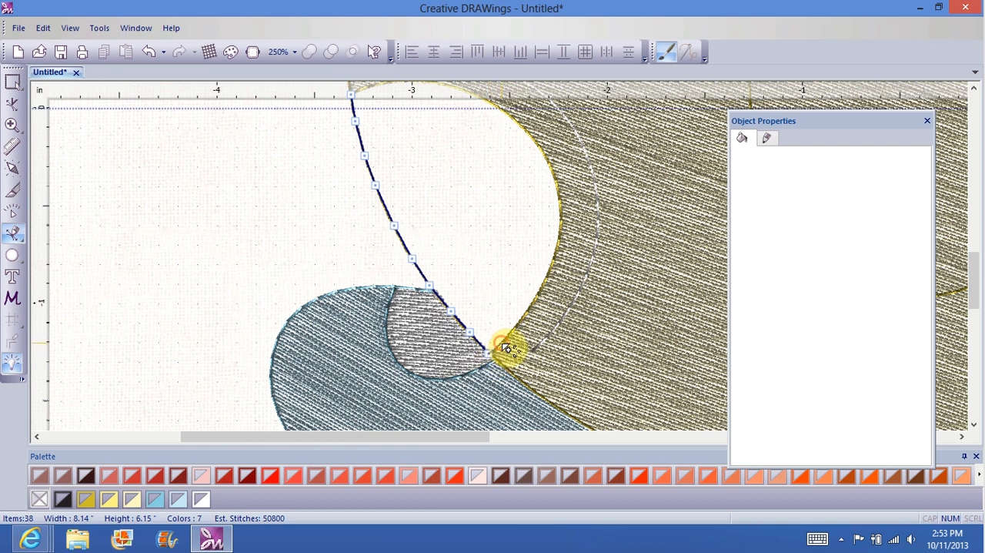
pyautogui.click(501, 344)
pyautogui.click(518, 325)
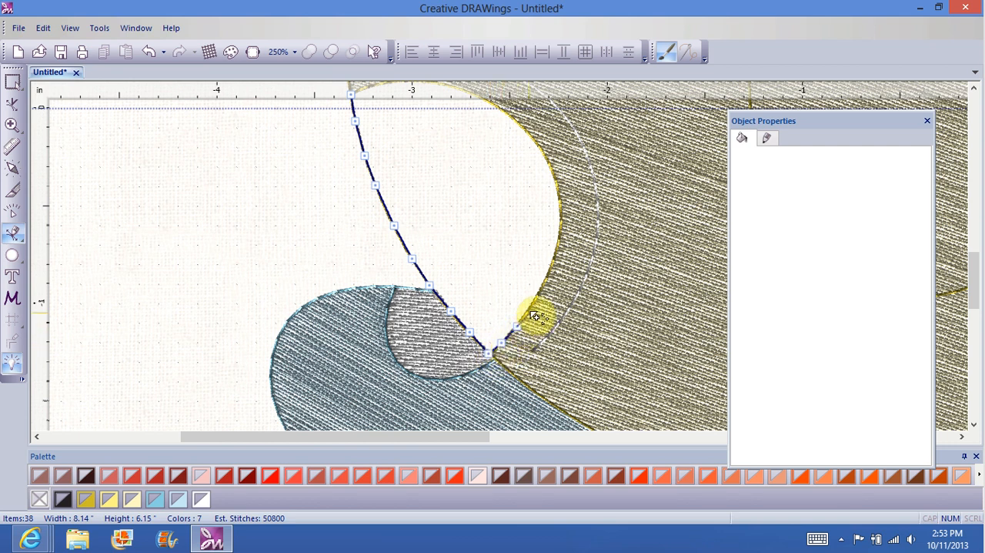
pyautogui.click(530, 306)
pyautogui.click(539, 291)
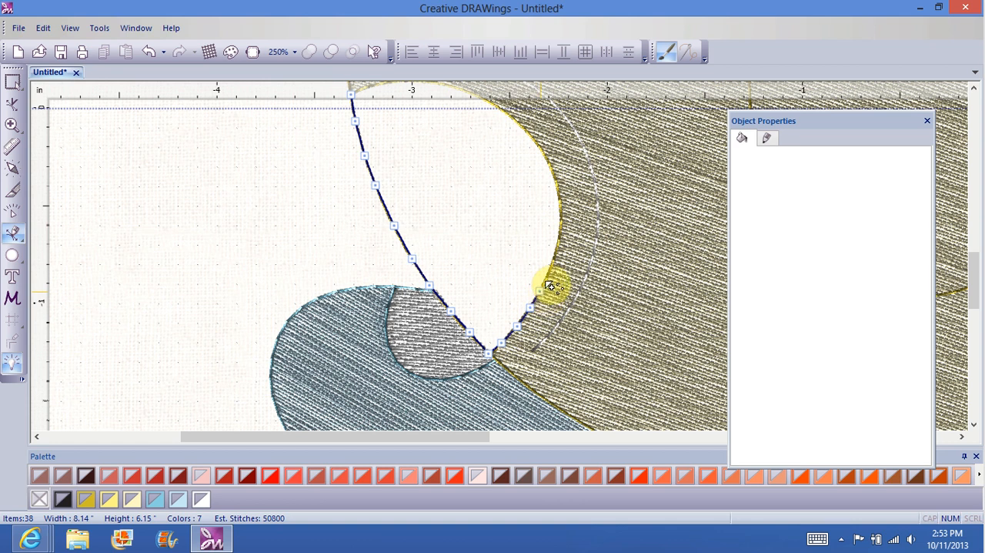
pyautogui.click(551, 270)
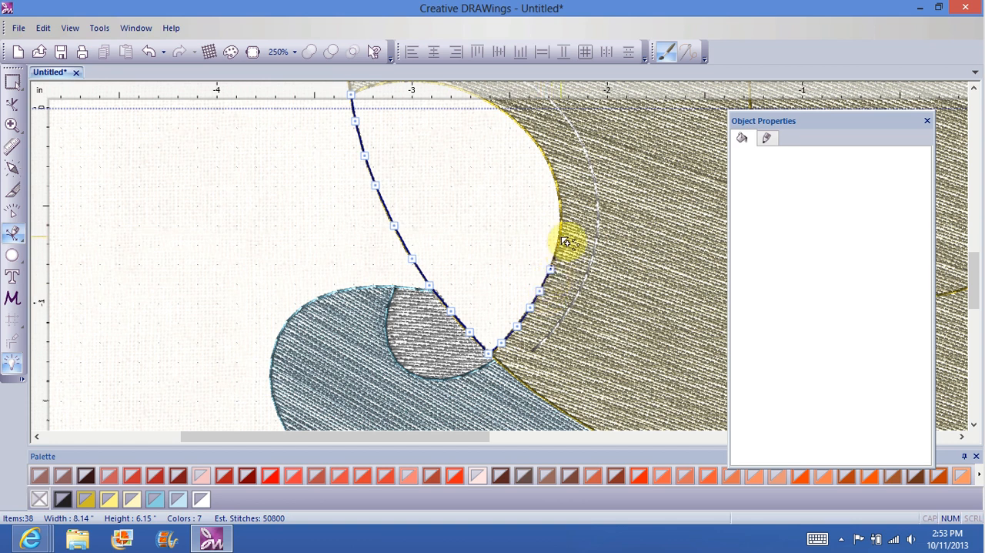
pyautogui.click(559, 190)
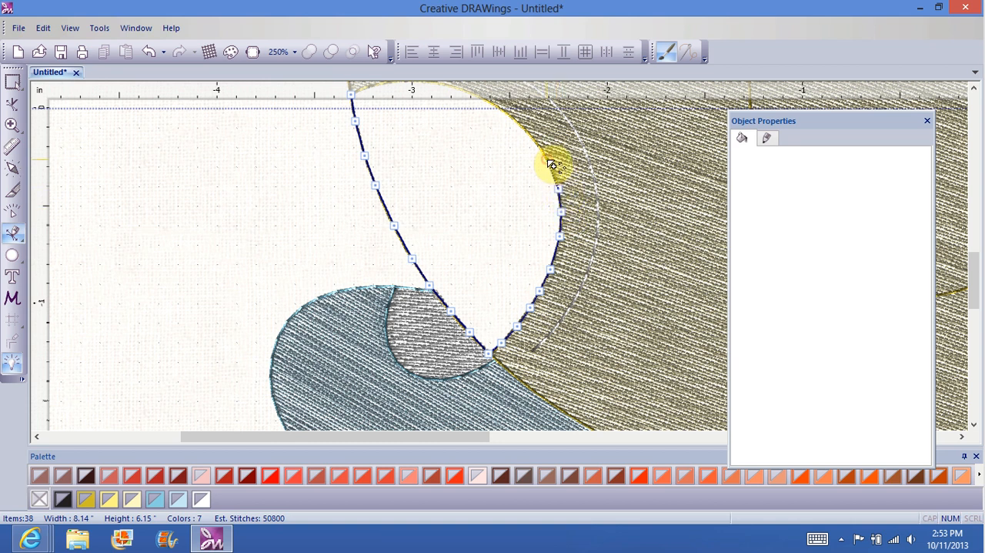
pyautogui.click(534, 140)
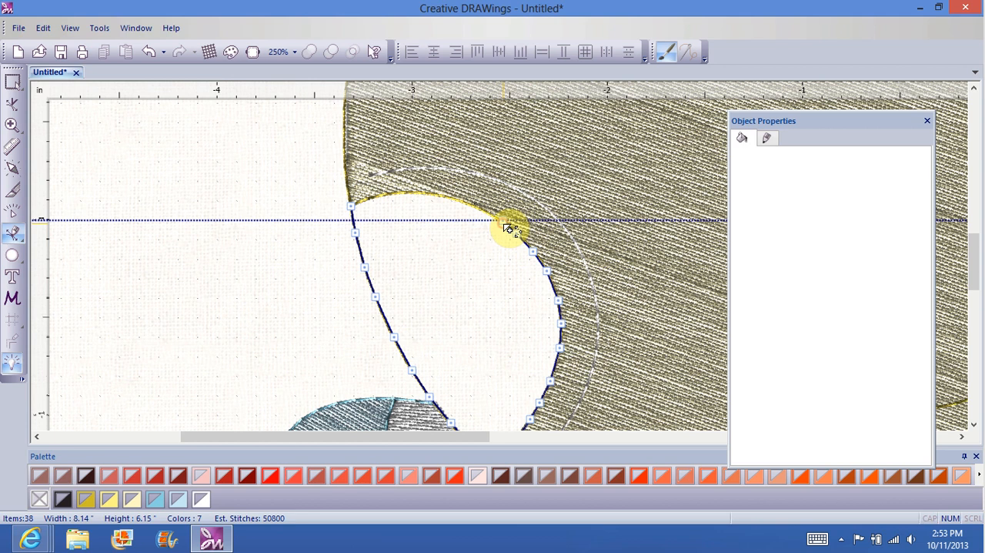
# Step: Trace the cheek's upper curve back to the starting node, closing the outline, and finish the bezier shape
pyautogui.click(503, 221)
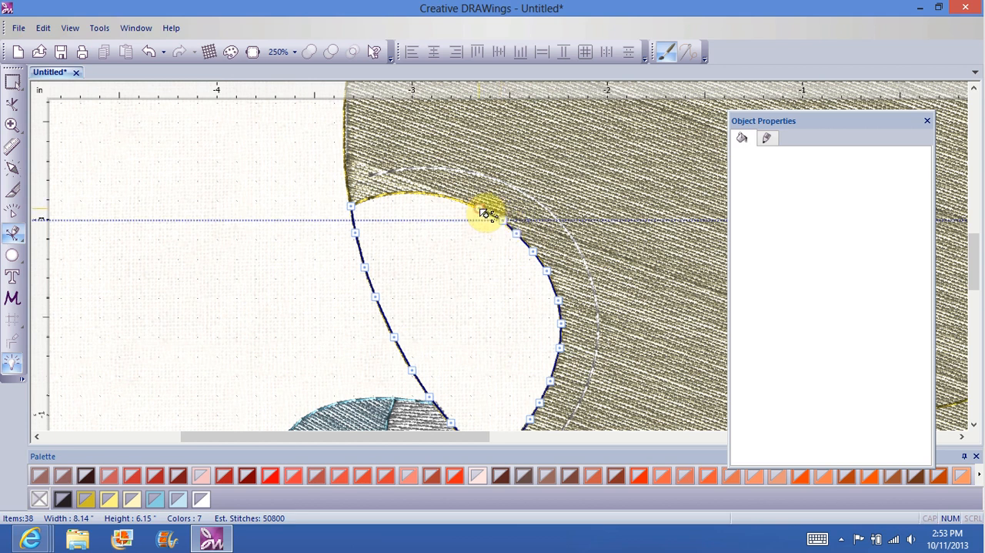
pyautogui.click(479, 208)
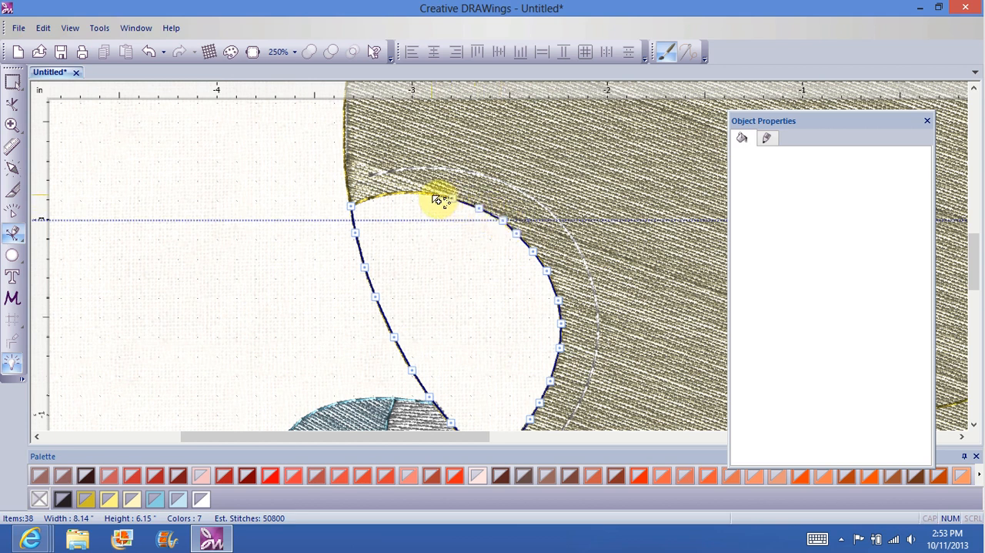
pyautogui.click(431, 194)
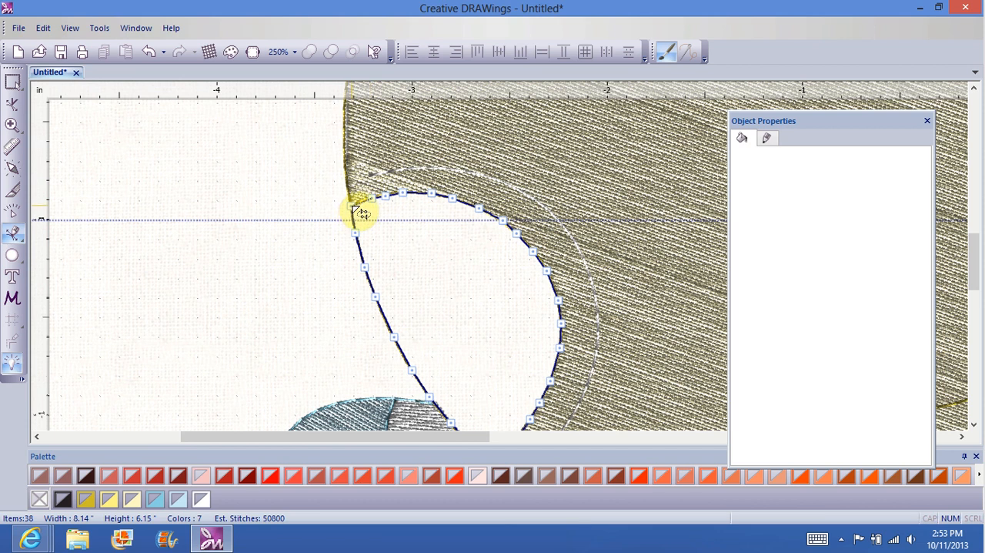
pyautogui.click(358, 213)
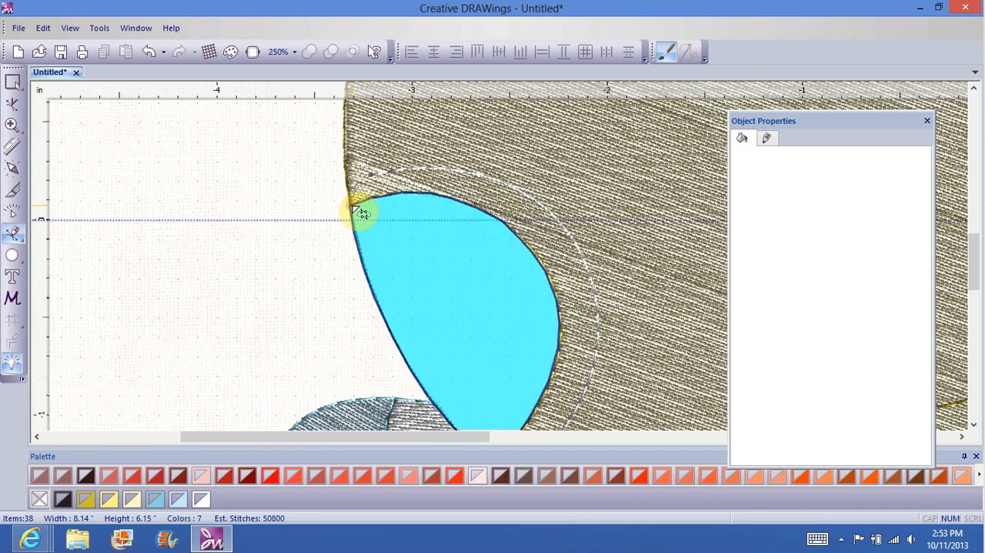
pyautogui.rightClick(227, 287)
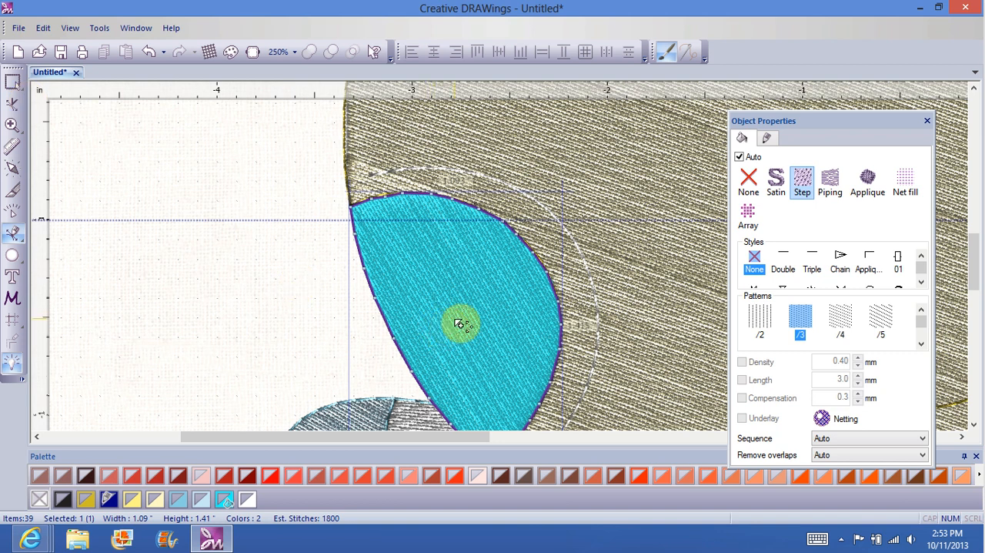
# Step: Identify the right cheek's fill colour and apply the same light yellow fill to the redrawn left cheek
pyautogui.moveTo(440, 437); pyautogui.dragTo(743, 395)
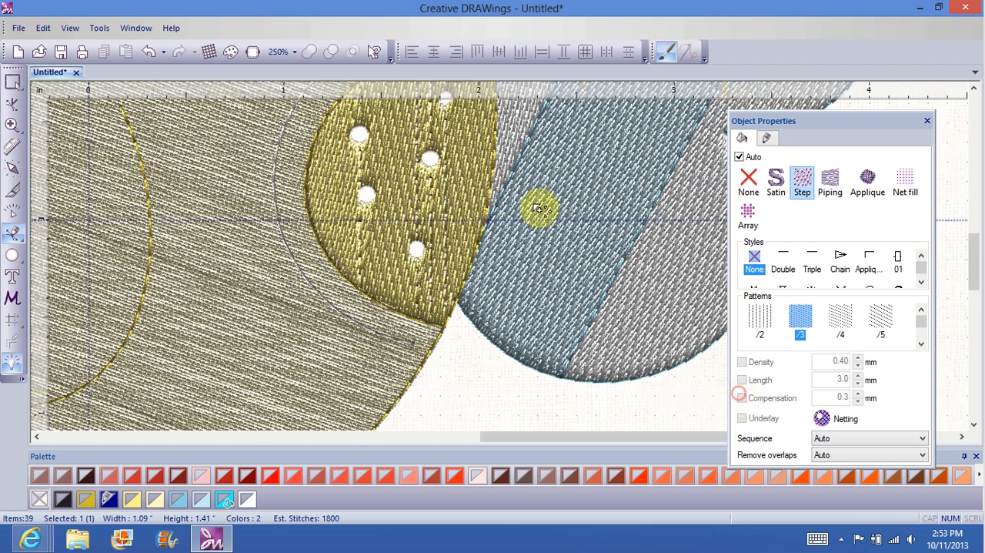
pyautogui.click(12, 81)
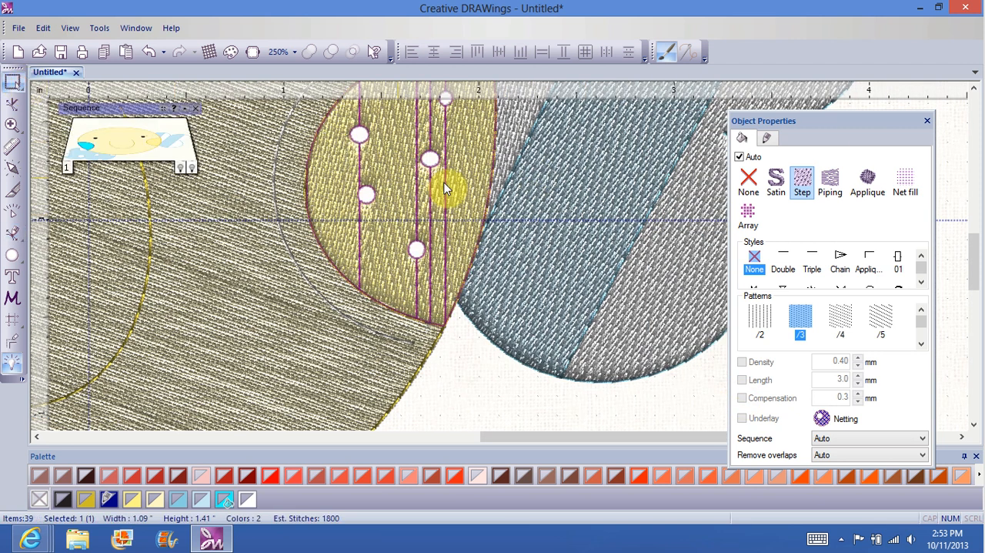
pyautogui.click(467, 189)
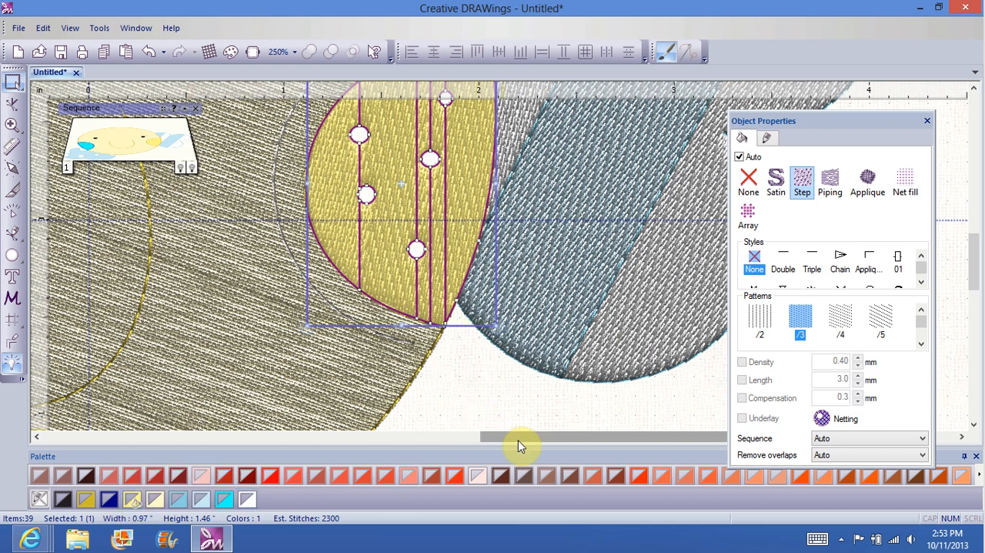
pyautogui.moveTo(518, 437); pyautogui.dragTo(318, 468)
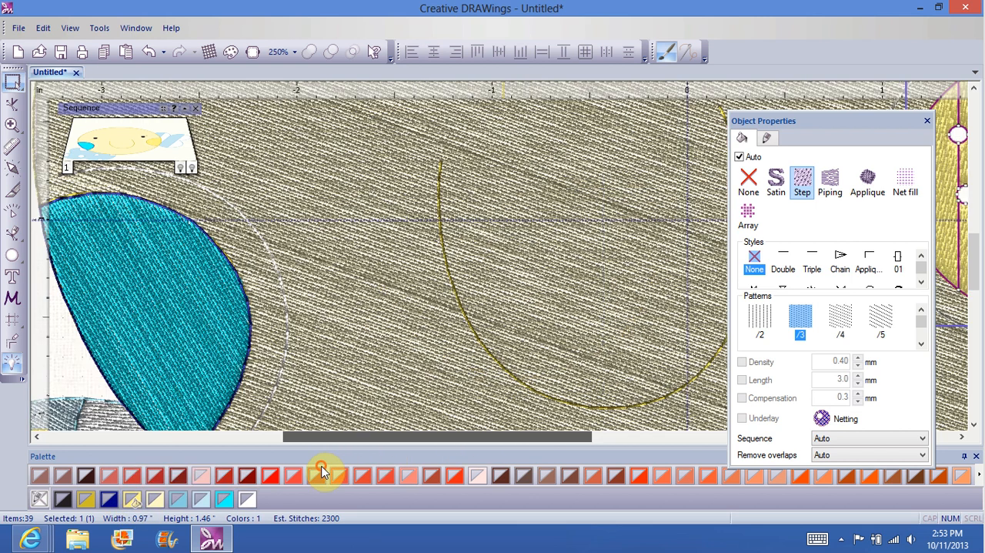
pyautogui.click(161, 345)
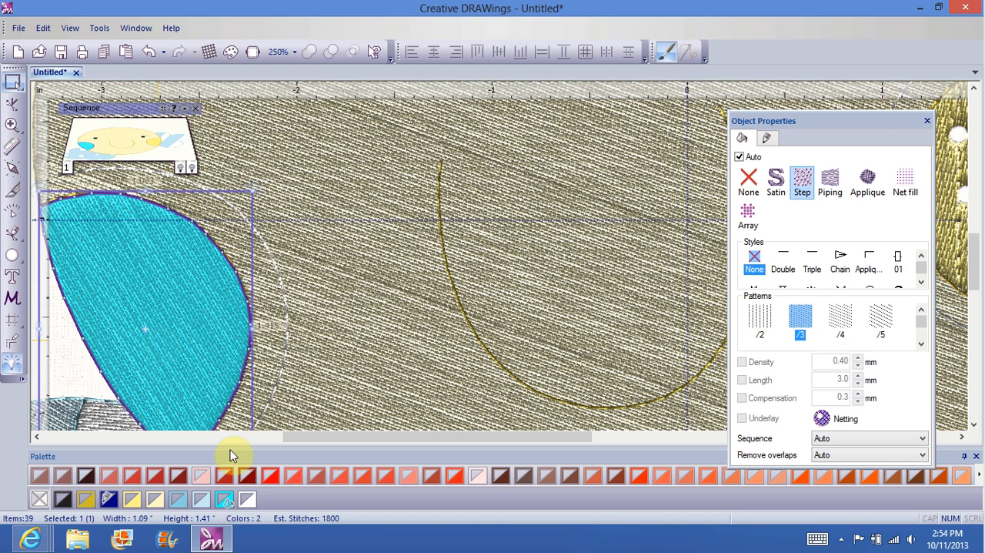
pyautogui.click(143, 505)
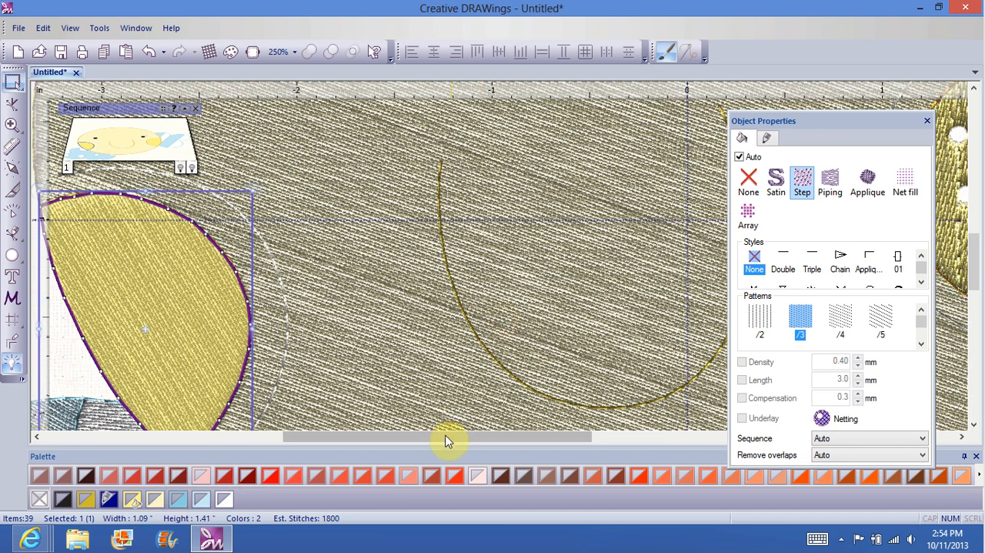
# Step: Identify the right cheek's outline colour, apply the same dark yellow to the redrawn left cheek's outline, and deselect it
pyautogui.moveTo(446, 441); pyautogui.dragTo(598, 422)
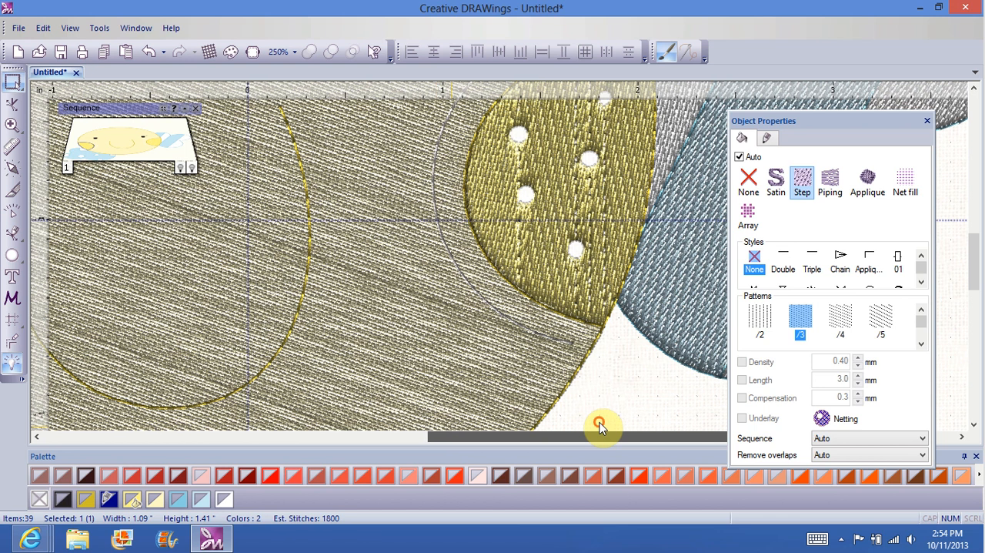
pyautogui.click(592, 327)
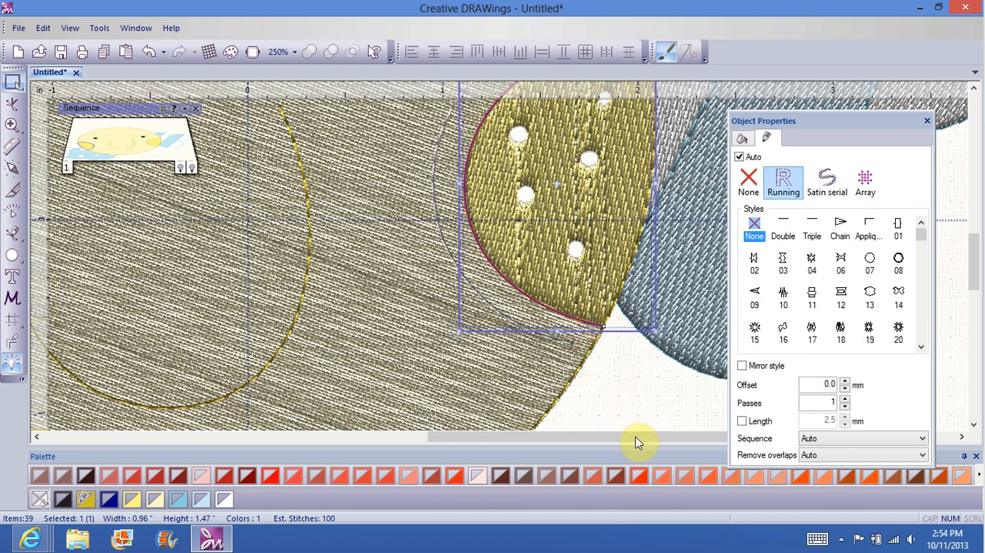
pyautogui.moveTo(636, 442); pyautogui.dragTo(430, 452)
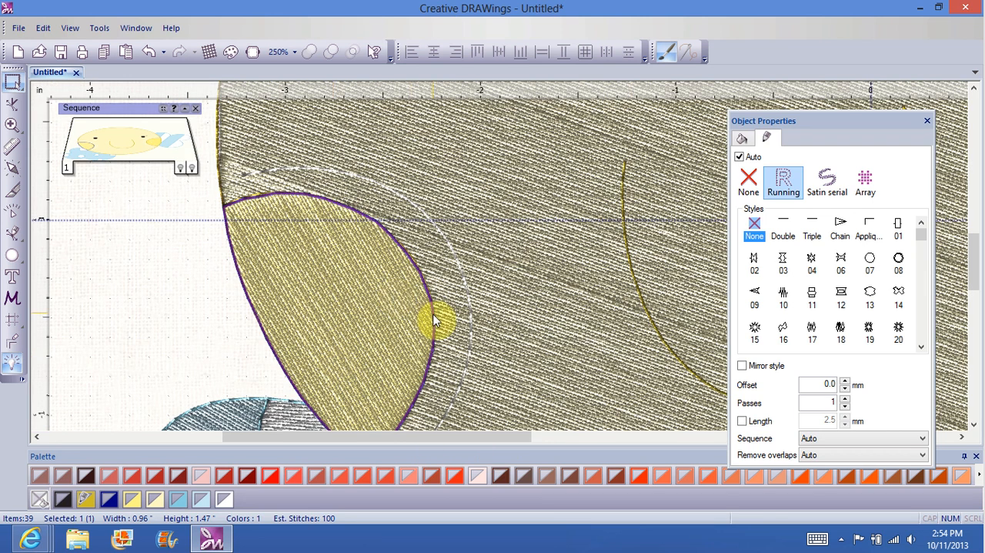
pyautogui.click(434, 320)
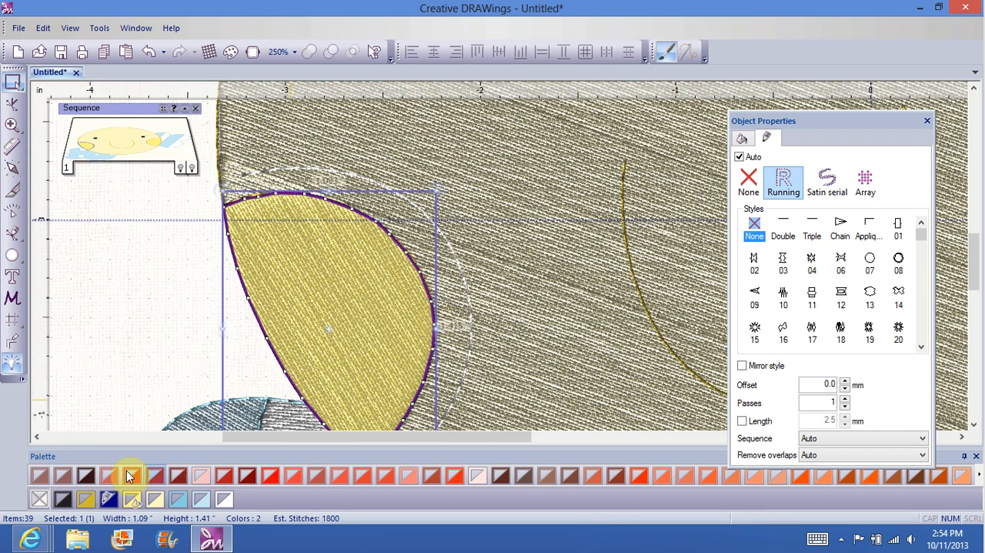
pyautogui.click(84, 499)
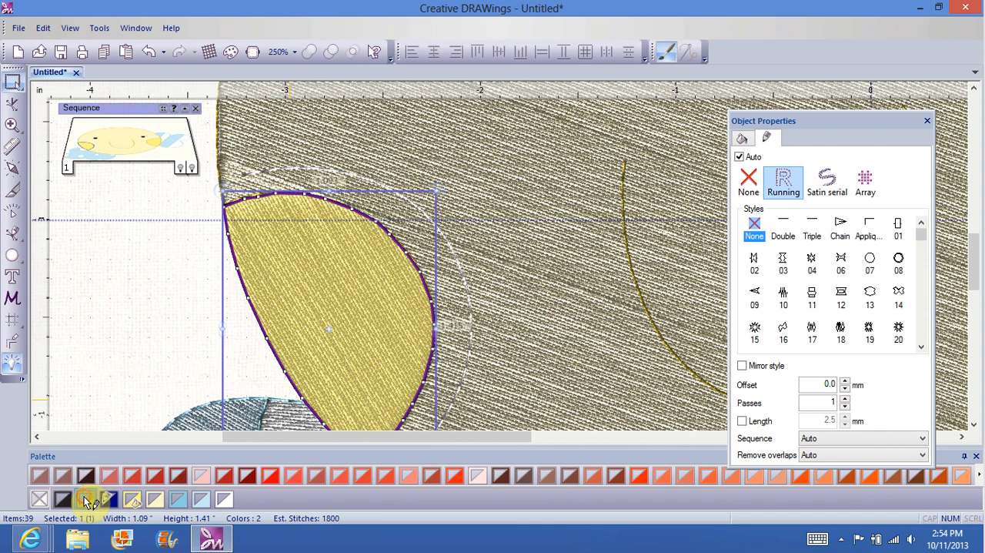
pyautogui.click(105, 362)
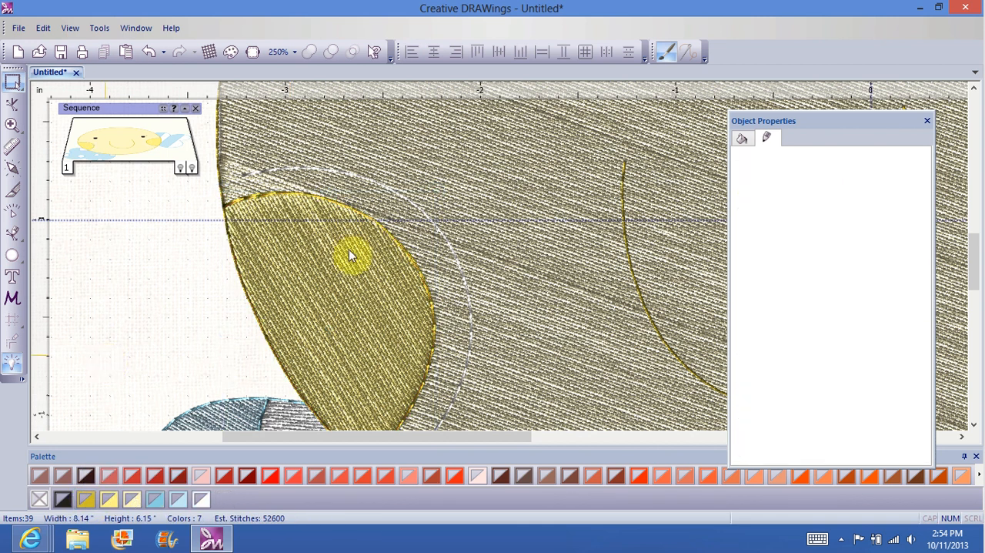
# Step: Paste two copies of the small white circle onto the upper part of the redrawn left cheek
pyautogui.rightClick(285, 258)
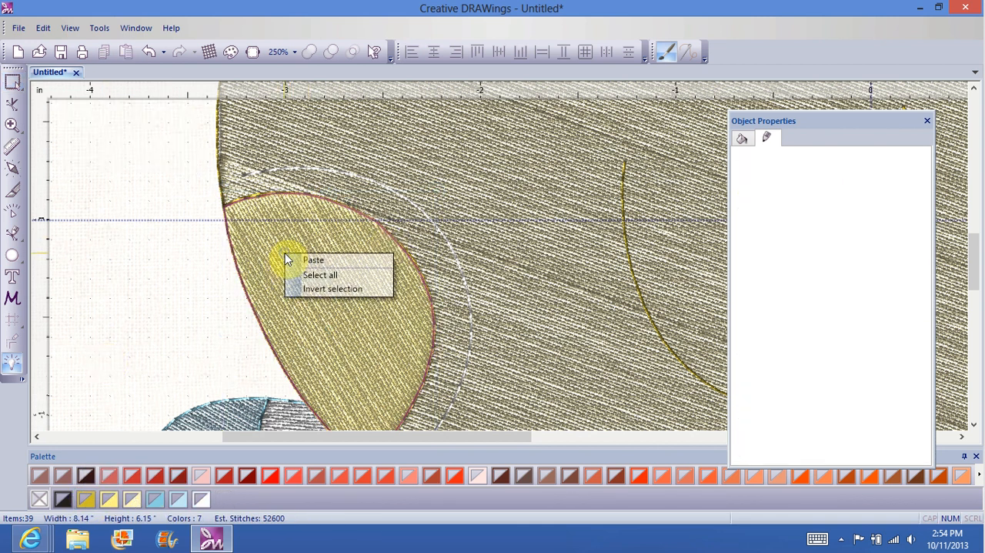
pyautogui.click(316, 261)
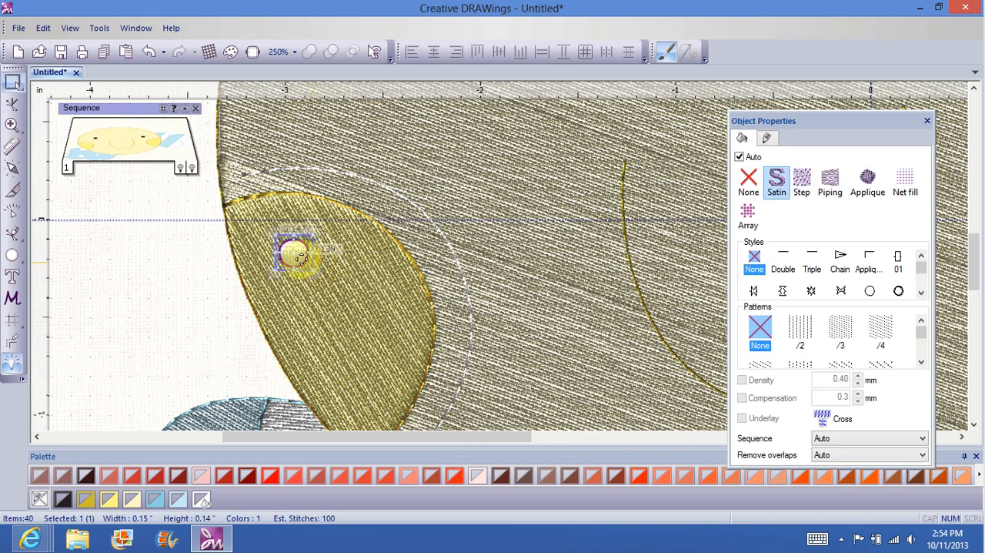
pyautogui.click(323, 304)
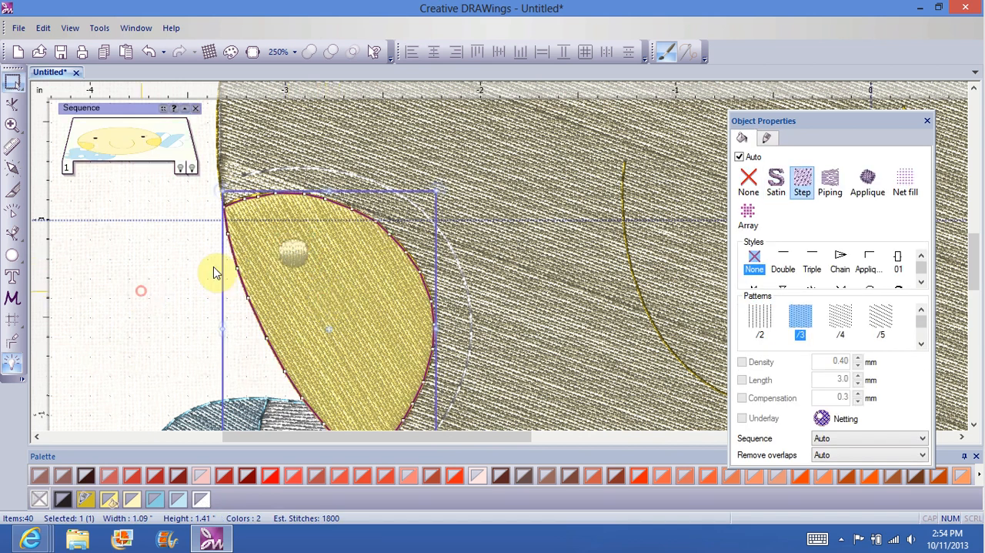
pyautogui.hotkey('ctrl', 'z')
pyautogui.rightClick(341, 295)
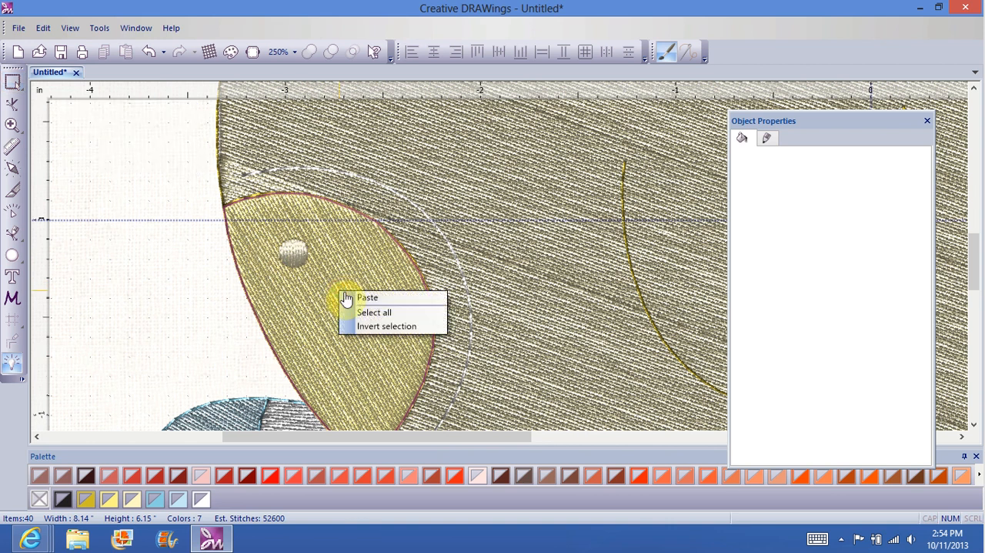
pyautogui.click(369, 301)
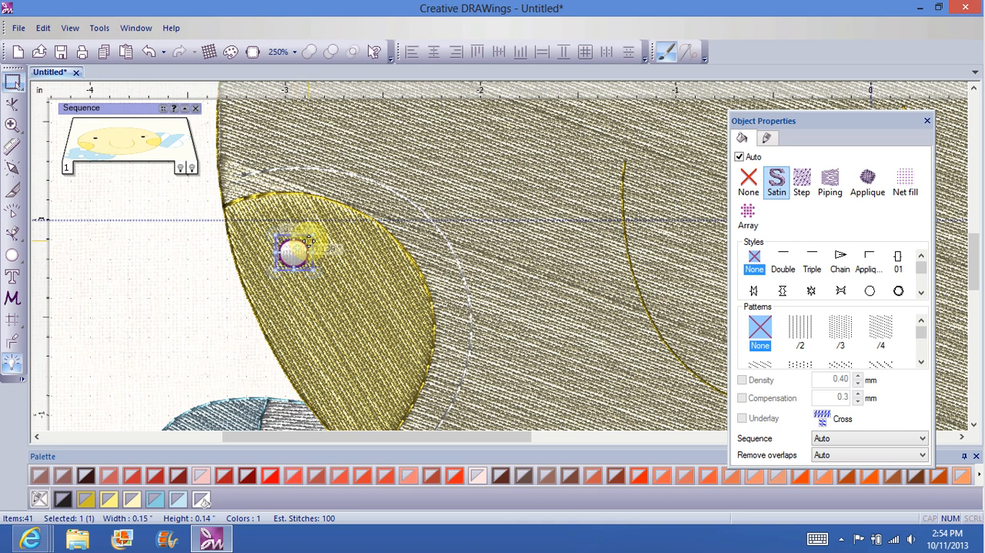
pyautogui.click(306, 242)
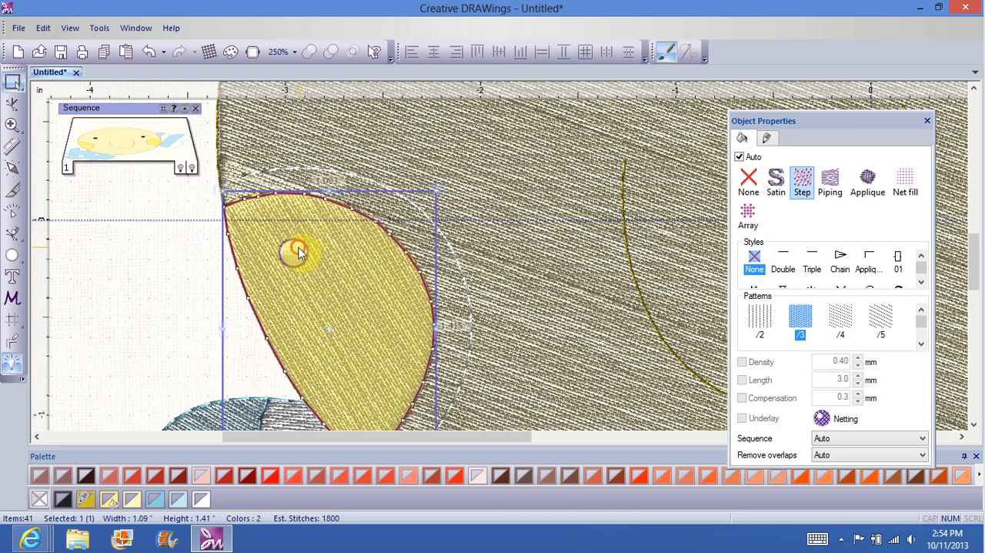
# Step: Move one pasted white circle toward the redrawn left cheek's inner edge and shrink it to about 0.11 by 0.10 inches
pyautogui.click(291, 246)
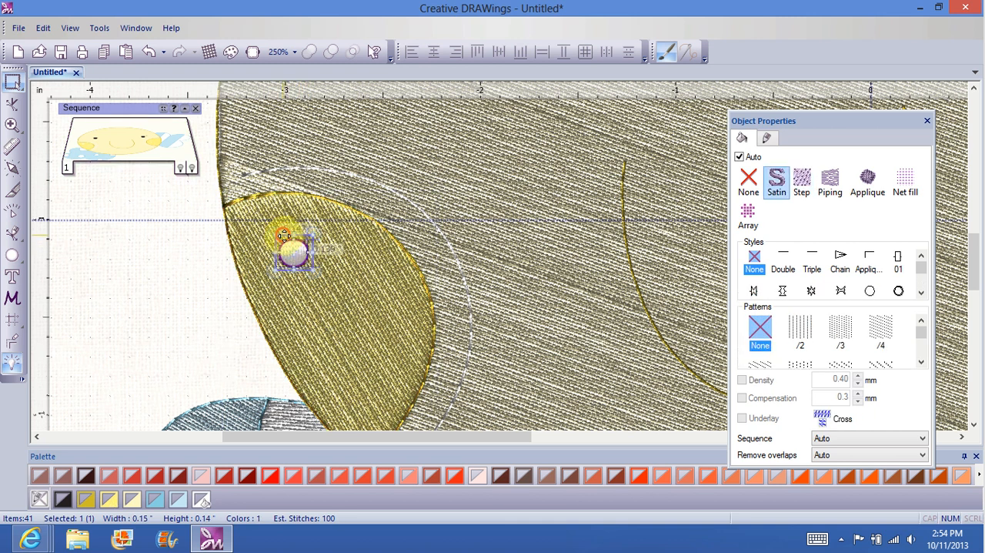
pyautogui.moveTo(285, 235); pyautogui.dragTo(369, 251)
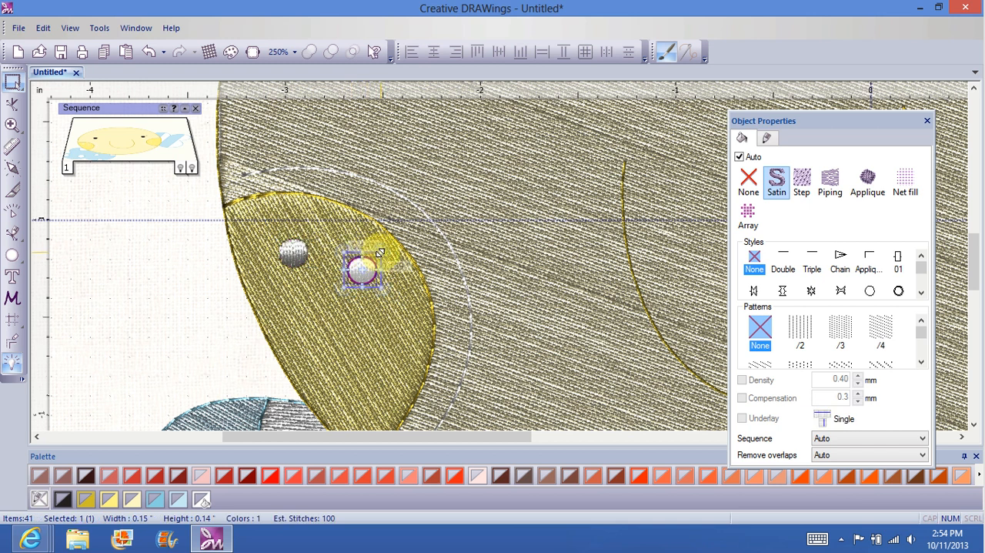
pyautogui.moveTo(377, 254); pyautogui.dragTo(372, 263)
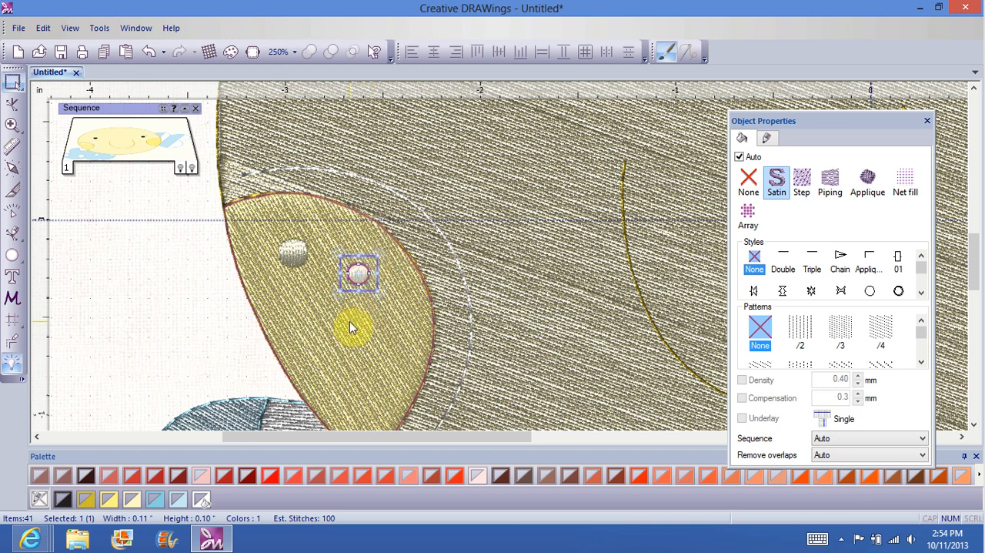
# Step: Copy the smaller white circle, paste it, and place the duplicate midway down the left cheek, near its outer edge
pyautogui.rightClick(358, 274)
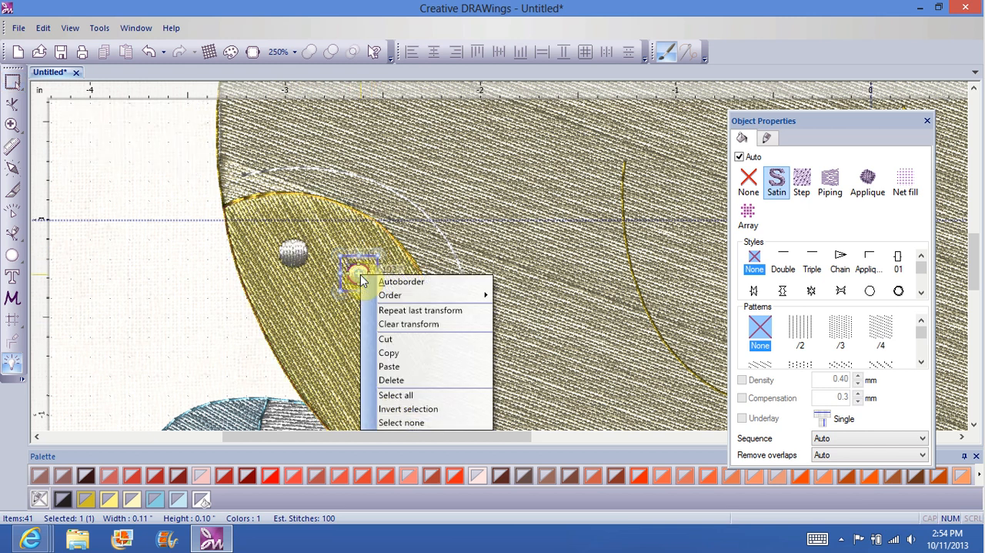
pyautogui.click(392, 351)
pyautogui.click(383, 352)
pyautogui.rightClick(359, 337)
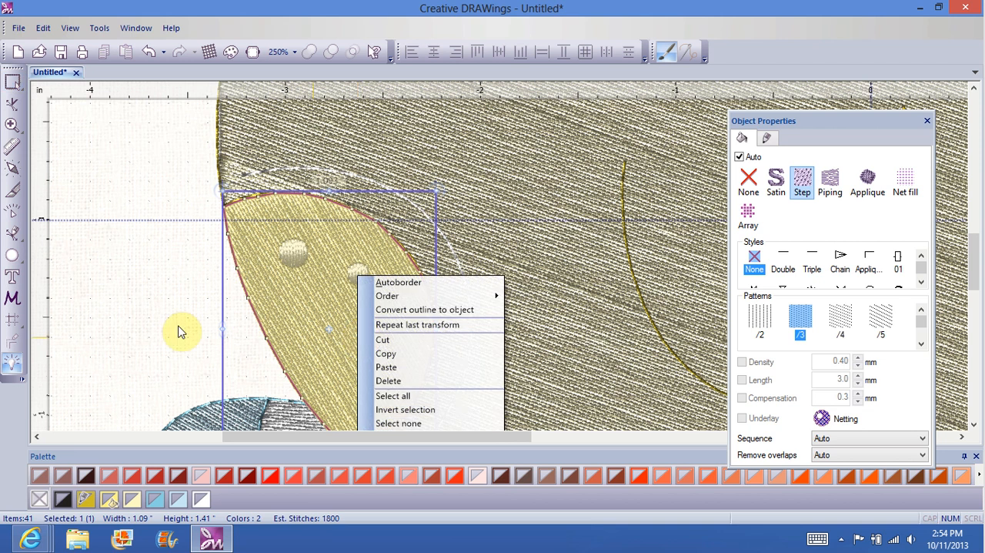
pyautogui.click(142, 316)
pyautogui.click(192, 306)
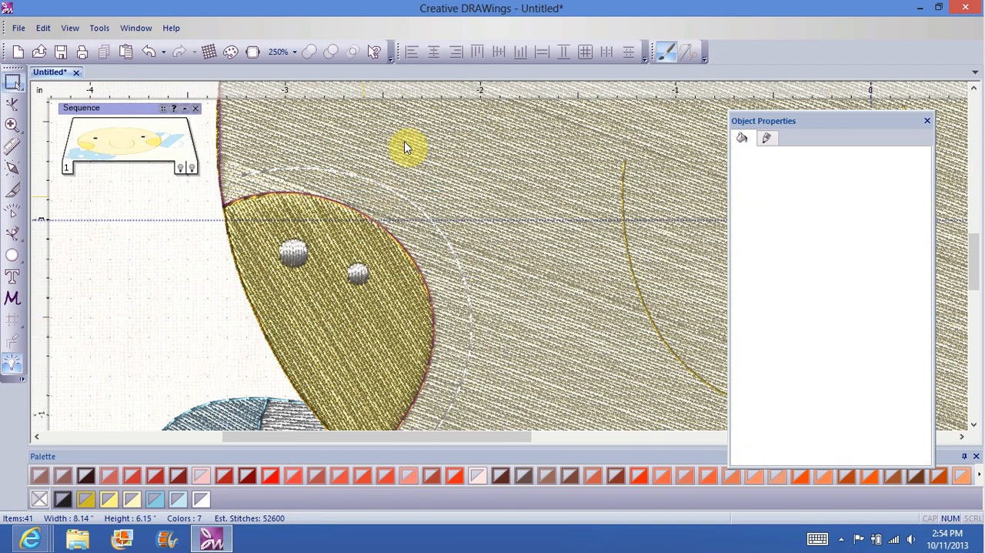
pyautogui.rightClick(368, 285)
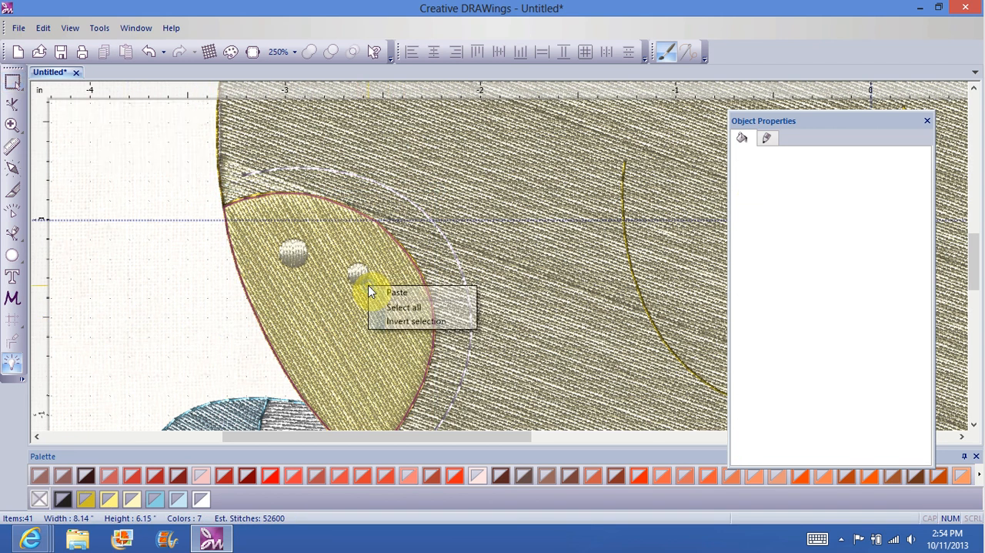
pyautogui.click(413, 295)
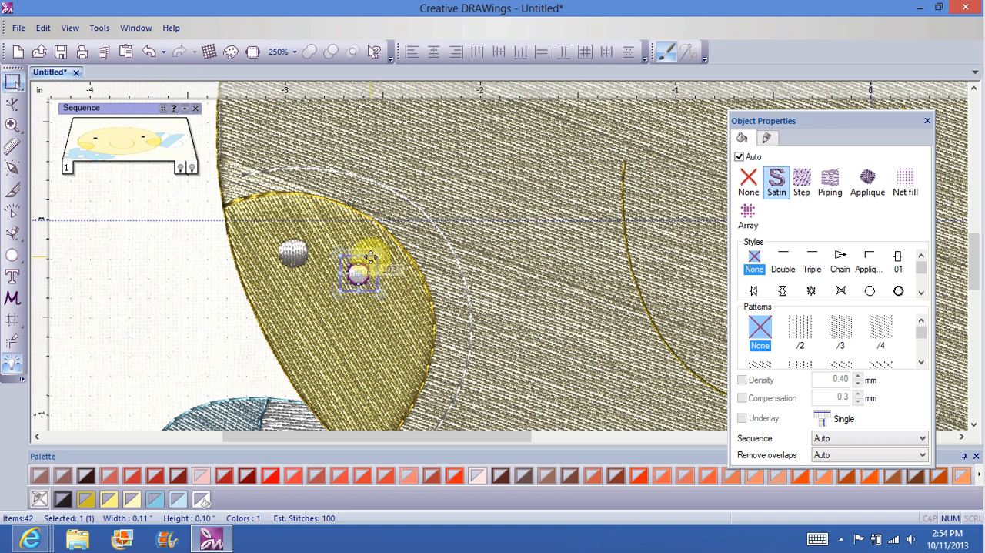
pyautogui.moveTo(370, 257); pyautogui.dragTo(306, 320)
pyautogui.click(176, 334)
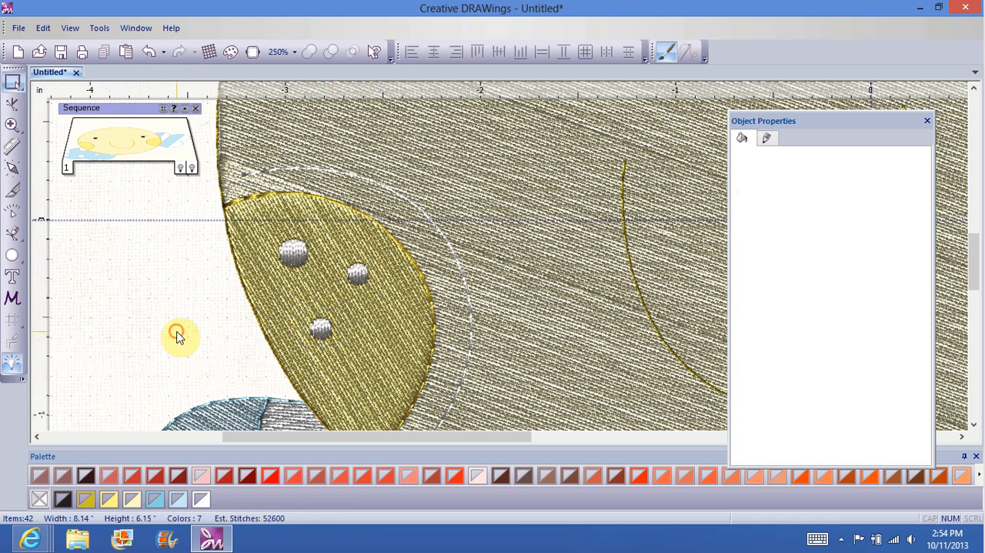
# Step: Paste another small white circle and place it midway down the left cheek, near its inner edge
pyautogui.rightClick(346, 335)
pyautogui.click(374, 336)
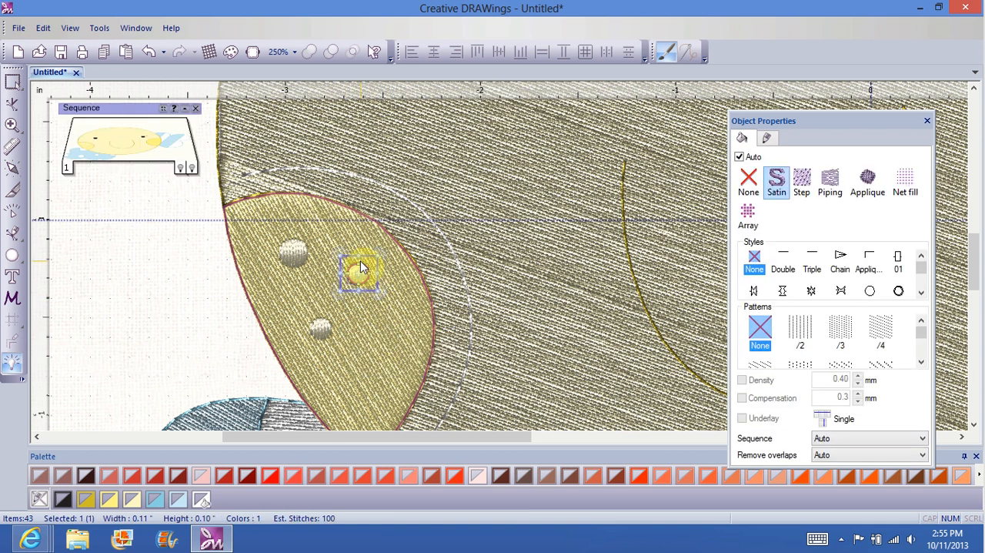
pyautogui.moveTo(368, 256); pyautogui.dragTo(399, 311)
pyautogui.click(218, 317)
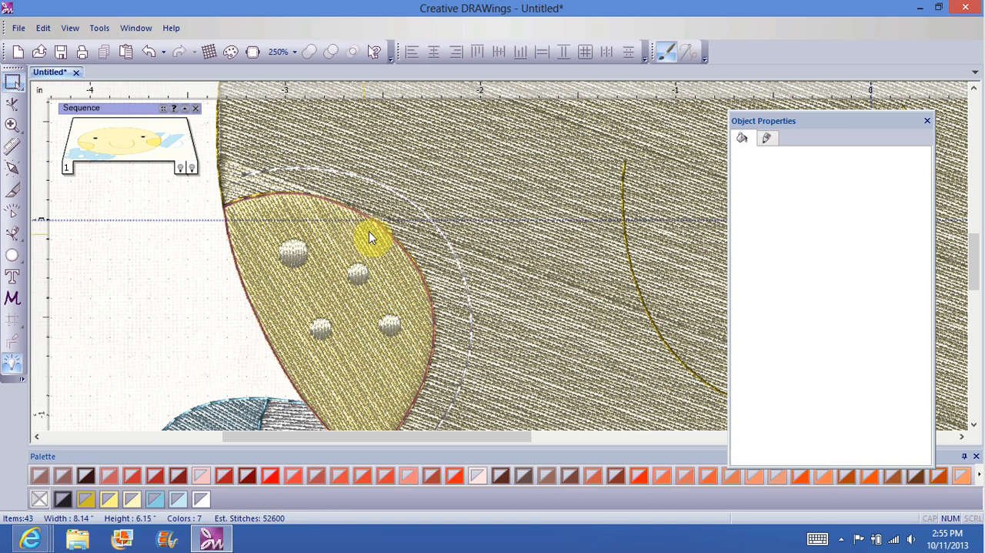
# Step: Paste a further small white circle, place it near the left cheek's lower tip, and deselect it
pyautogui.rightClick(368, 231)
pyautogui.click(402, 239)
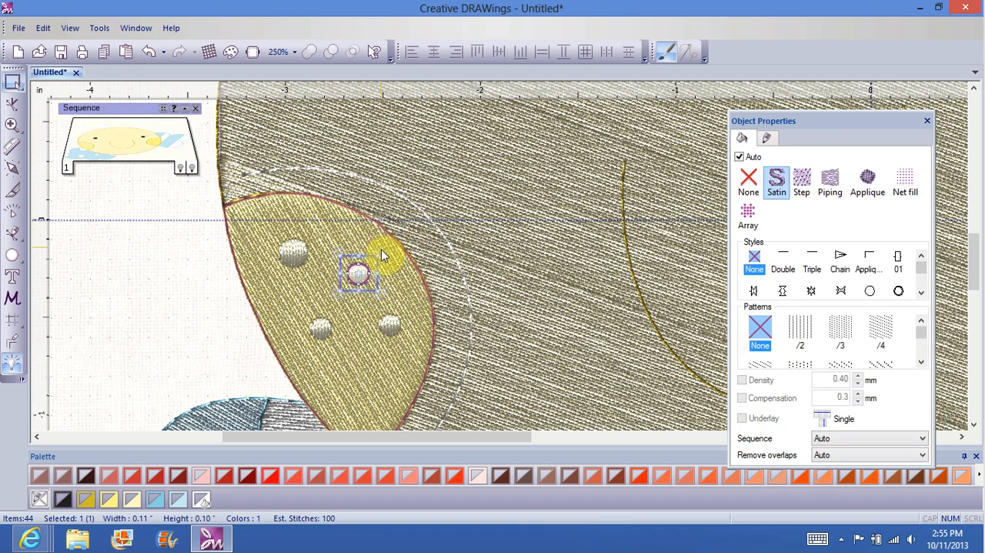
pyautogui.moveTo(371, 254); pyautogui.dragTo(365, 363)
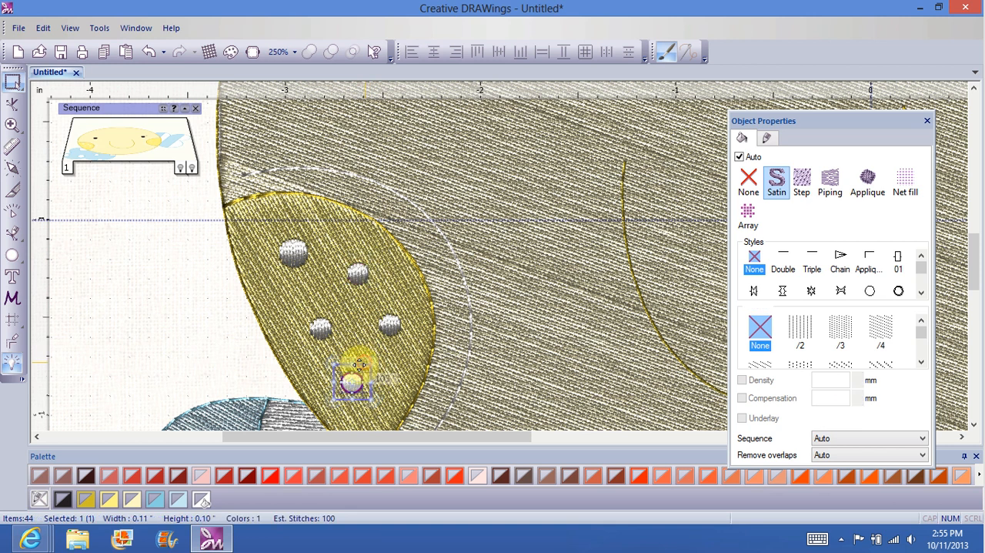
pyautogui.click(128, 352)
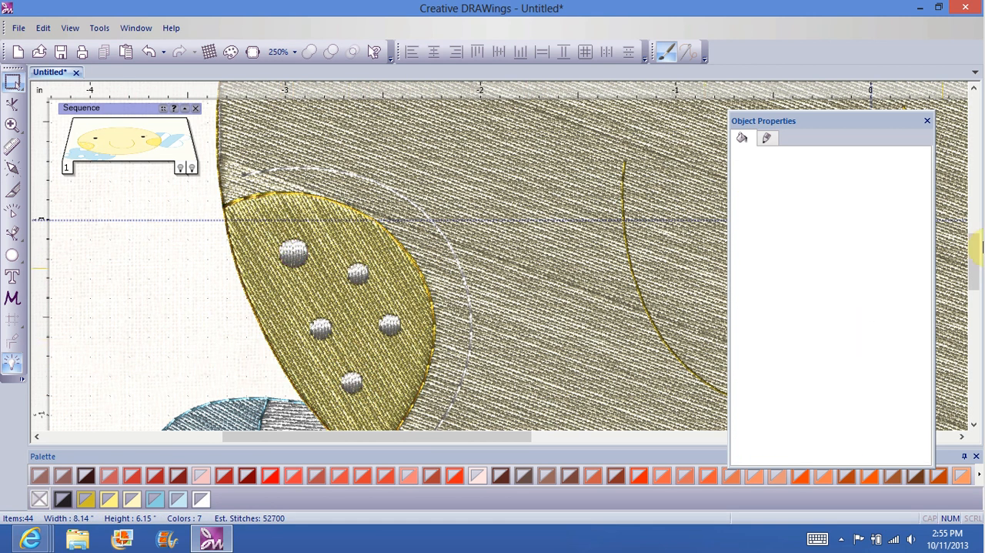
# Step: Redirect the left cheek's fill stitches along a short line sloping down toward its outer edge, and deselect the cheek
pyautogui.moveTo(974, 250); pyautogui.dragTo(975, 269)
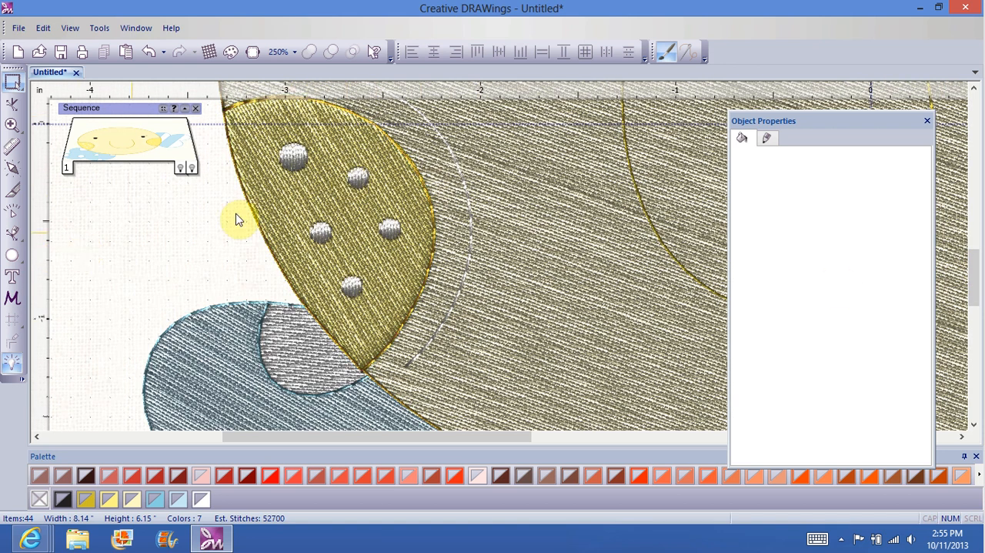
pyautogui.click(298, 201)
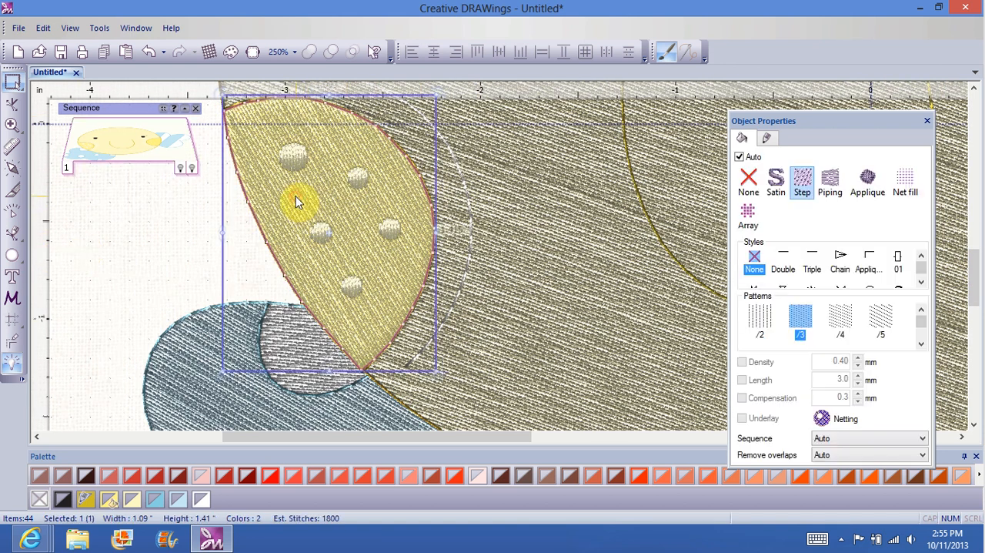
pyautogui.click(12, 167)
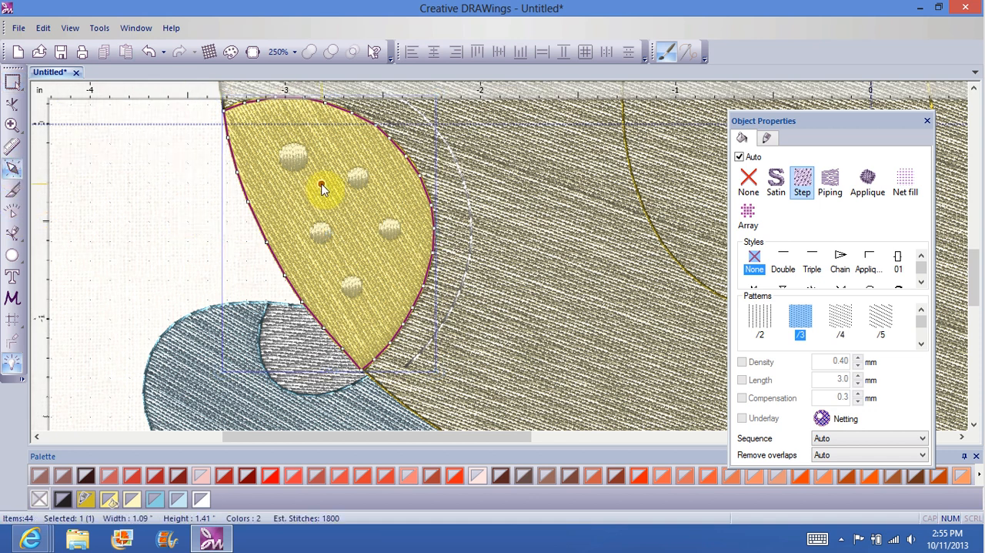
pyautogui.moveTo(321, 187); pyautogui.dragTo(271, 210)
pyautogui.click(85, 265)
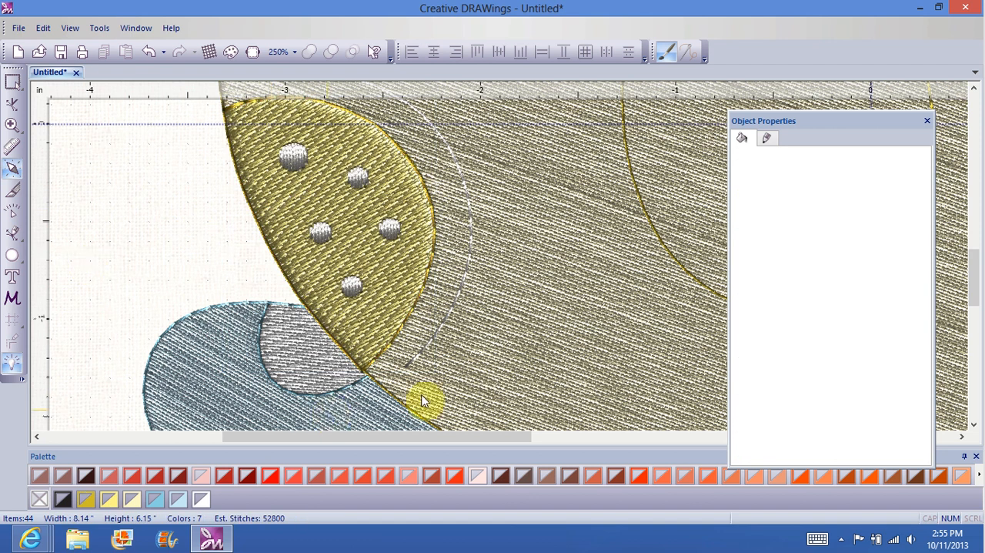
# Step: Change the fill stitch type of all five white circles on the left cheek to Step
pyautogui.click(287, 152)
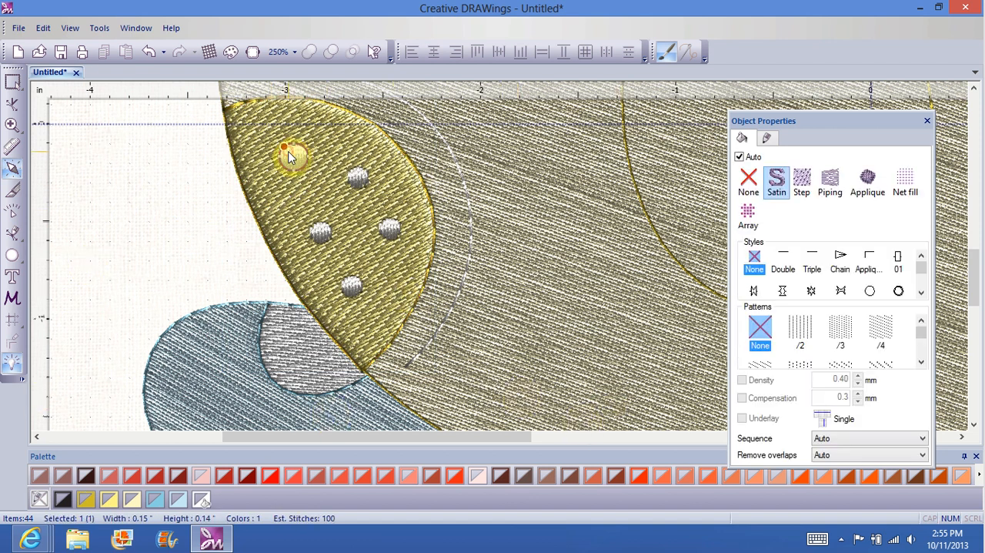
pyautogui.click(801, 183)
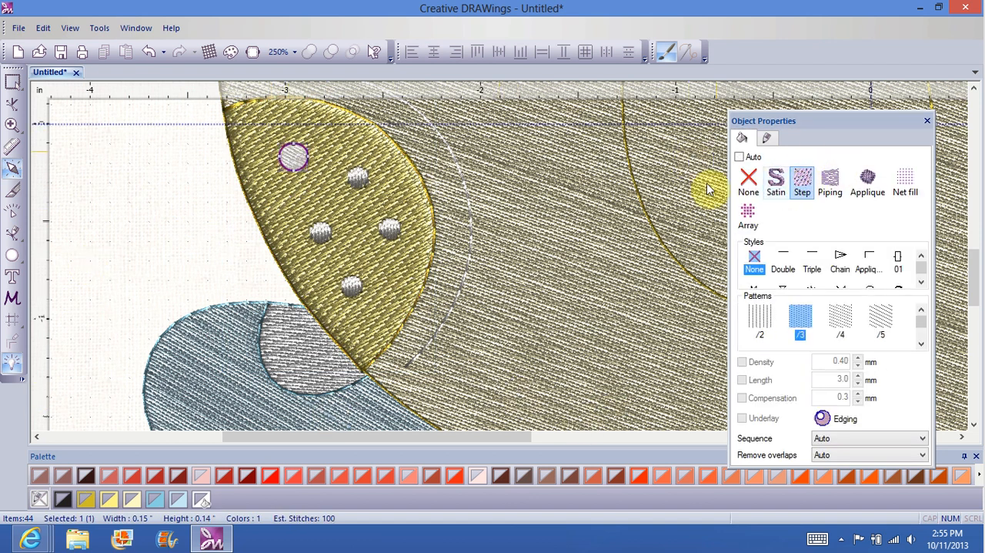
pyautogui.click(359, 181)
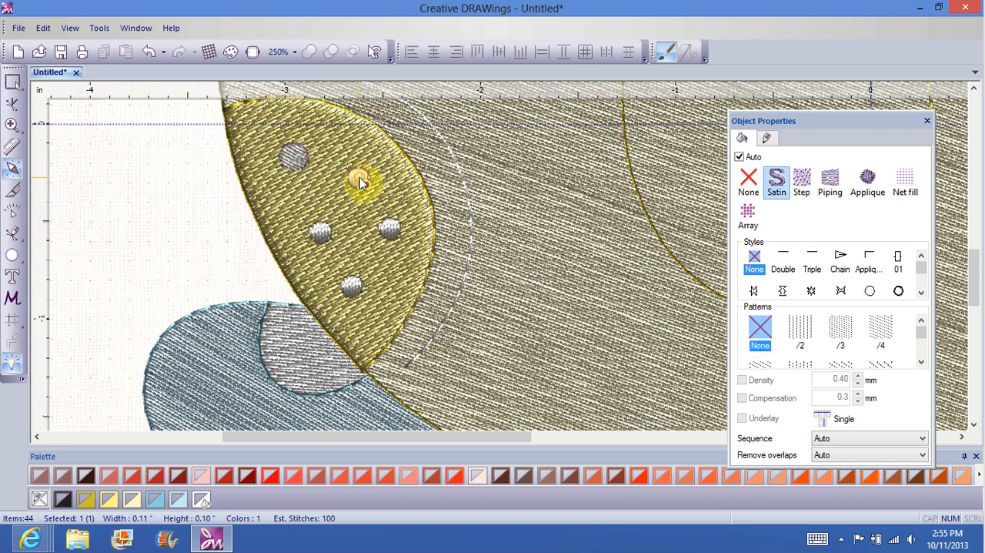
pyautogui.click(802, 185)
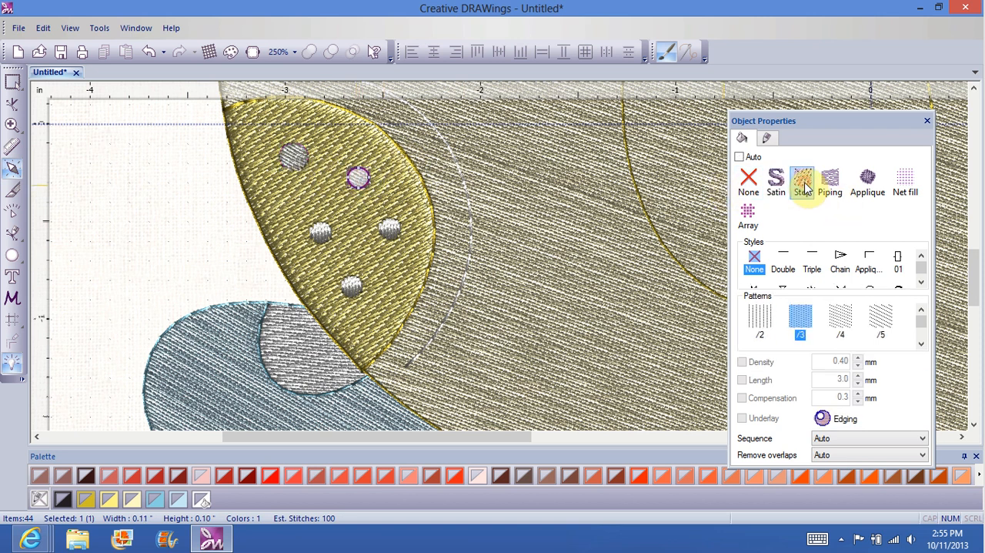
pyautogui.click(389, 231)
pyautogui.click(802, 183)
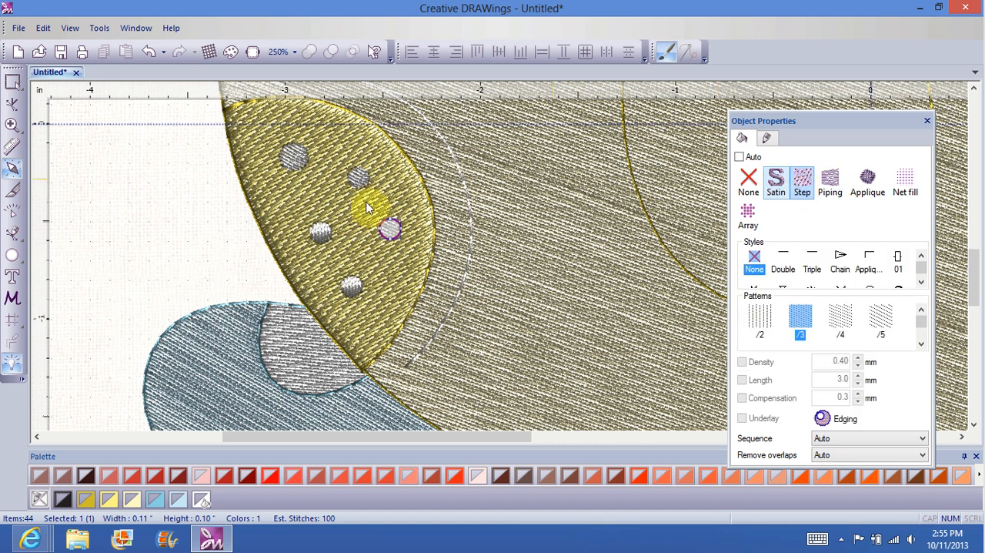
pyautogui.click(320, 232)
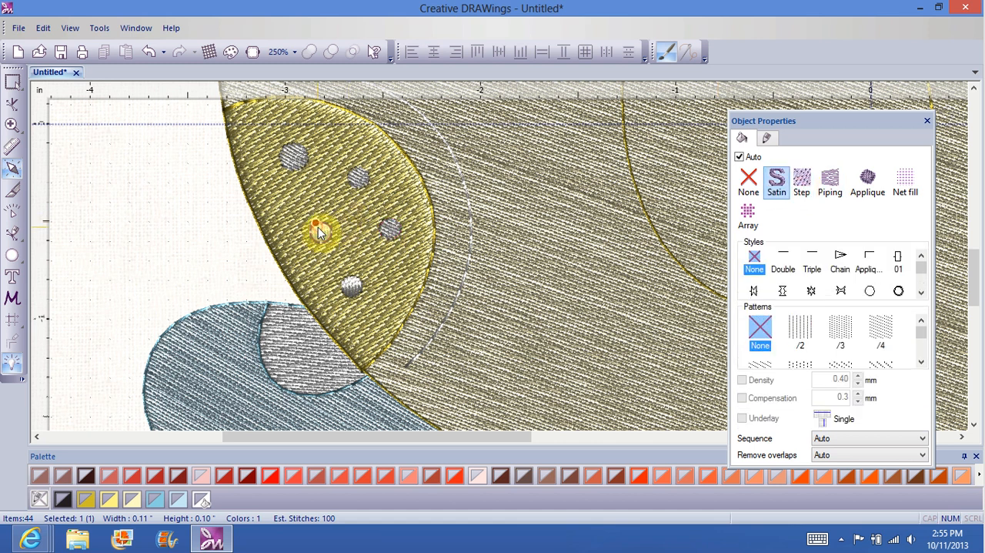
pyautogui.click(802, 185)
pyautogui.click(349, 286)
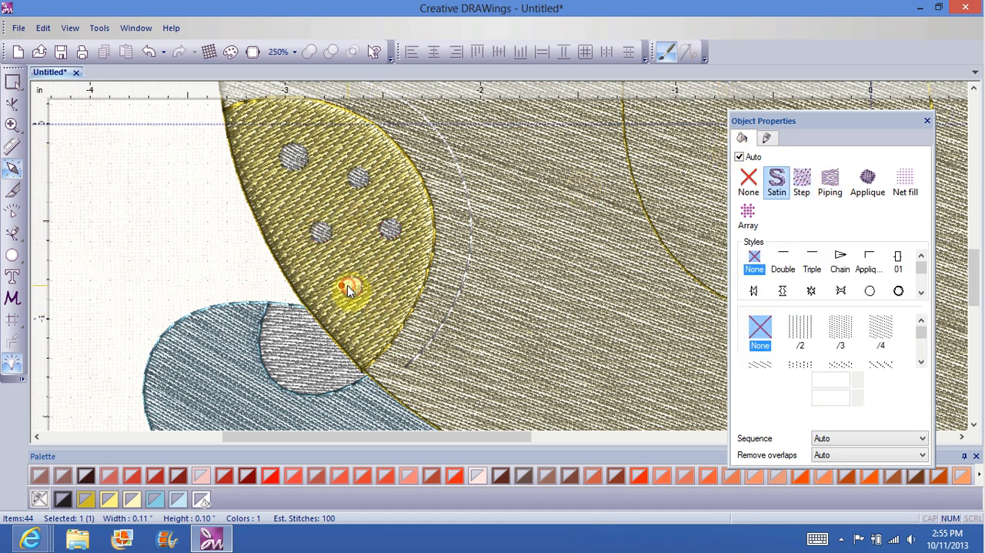
pyautogui.click(802, 185)
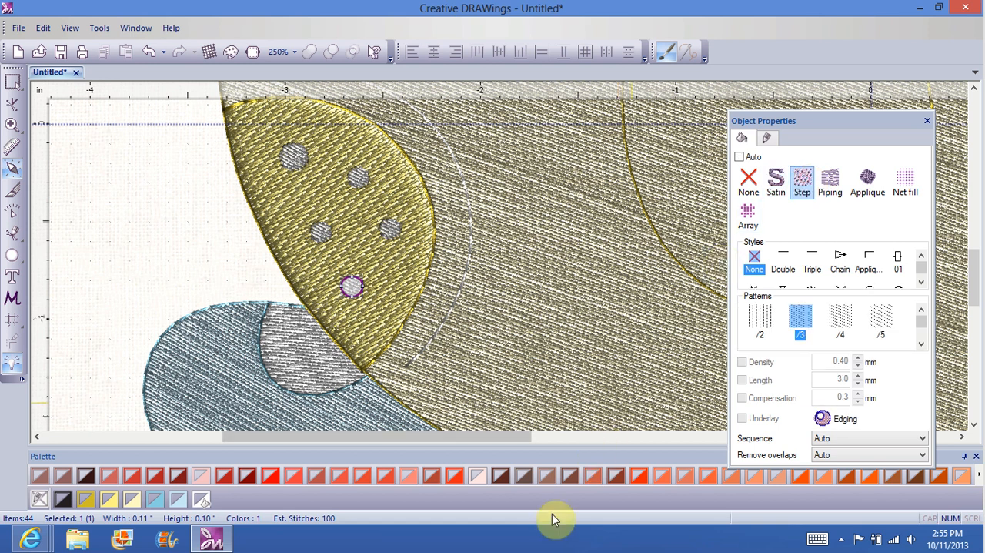
# Step: Select all the nodes of the right cheek's split yellow fill, delete them, and return to object selection
pyautogui.moveTo(482, 436); pyautogui.dragTo(682, 444)
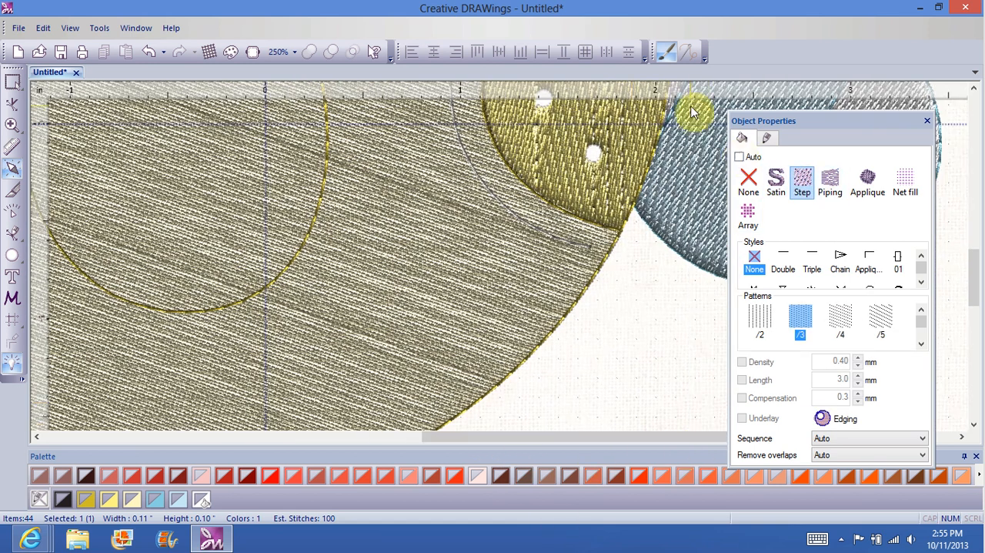
pyautogui.moveTo(974, 277); pyautogui.dragTo(972, 248)
pyautogui.moveTo(529, 435); pyautogui.dragTo(567, 435)
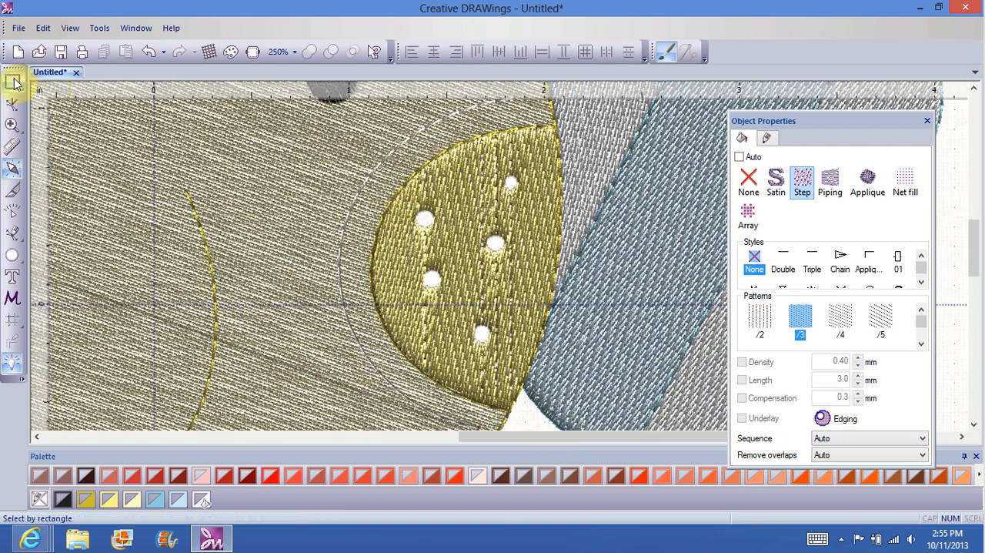
pyautogui.click(11, 104)
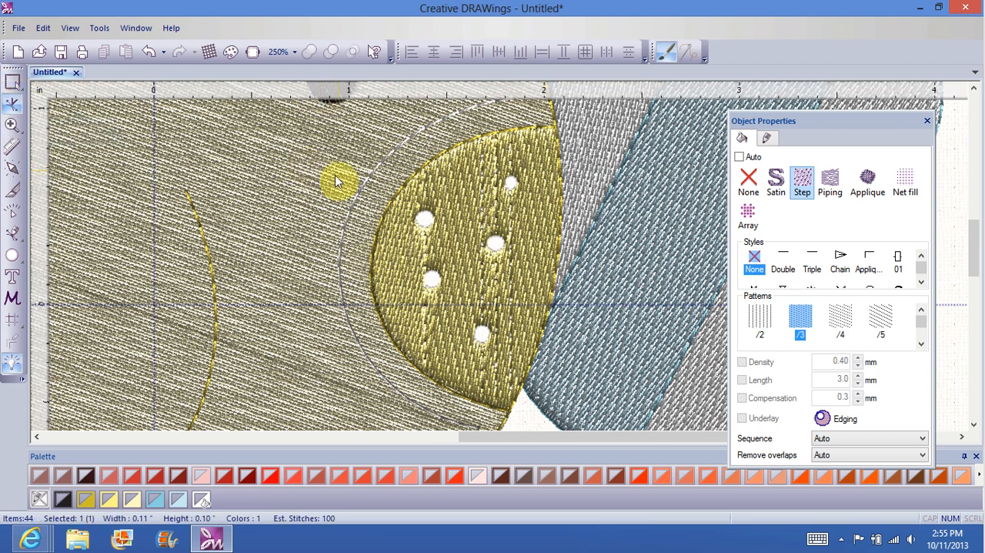
pyautogui.click(435, 189)
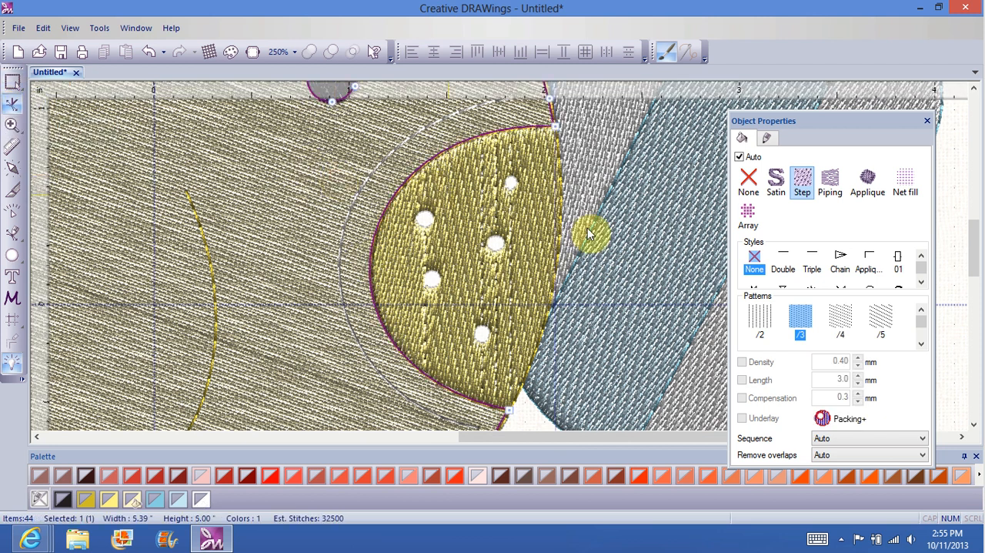
pyautogui.click(493, 224)
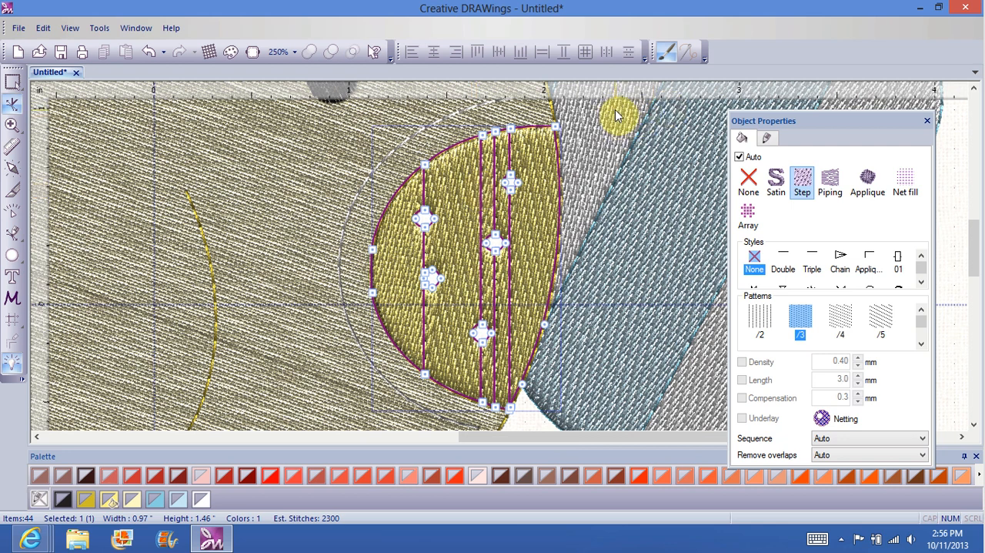
pyautogui.click(509, 180)
pyautogui.moveTo(599, 116); pyautogui.dragTo(352, 396)
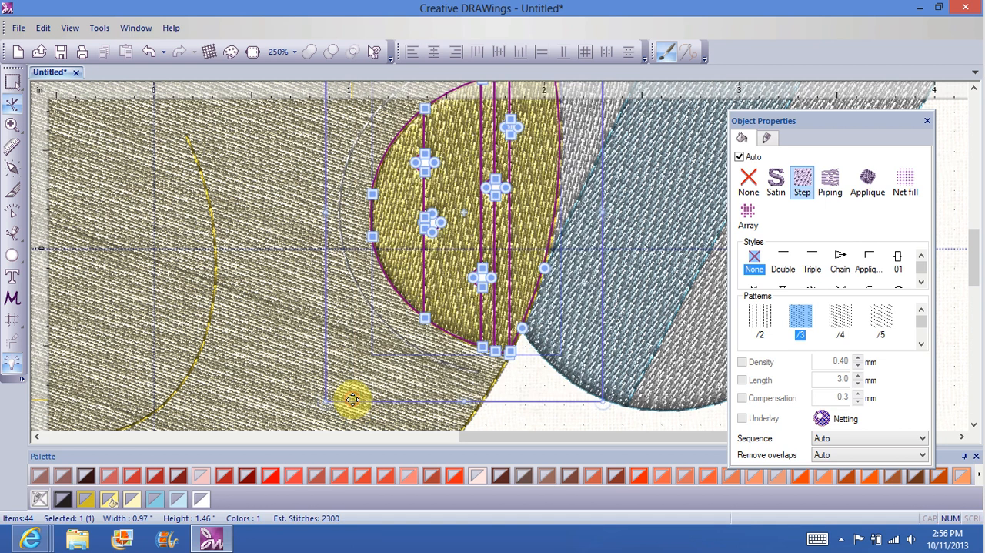
pyautogui.rightClick(429, 260)
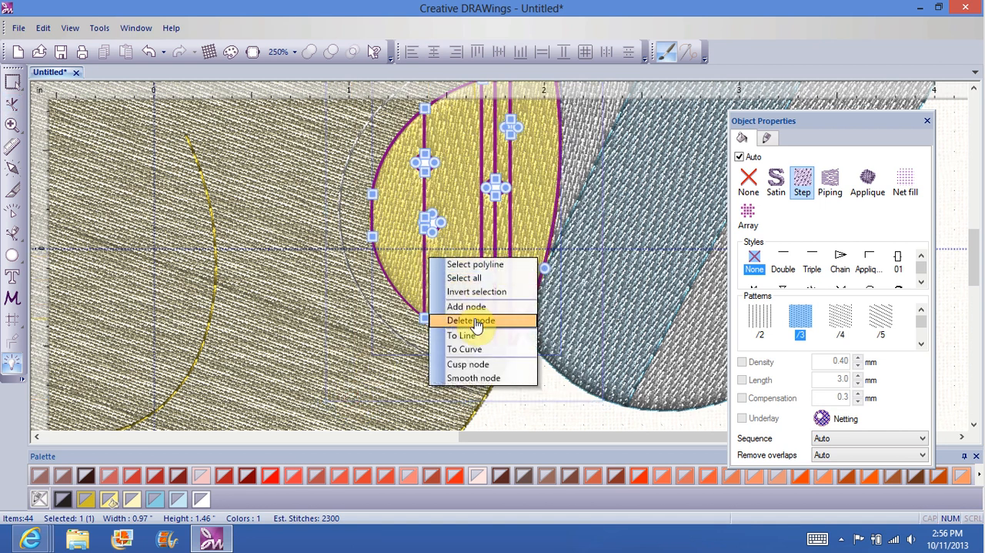
pyautogui.click(472, 321)
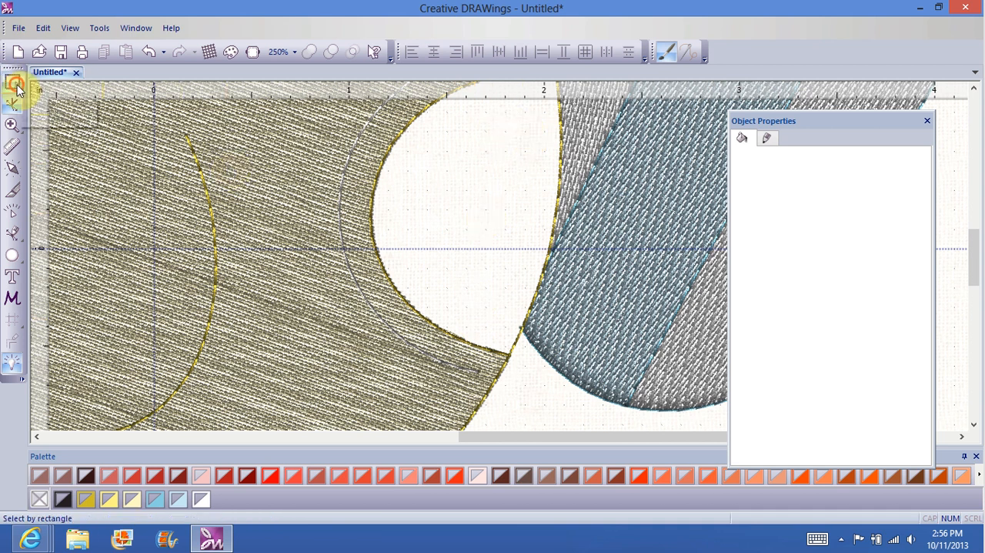
pyautogui.click(16, 85)
pyautogui.click(502, 132)
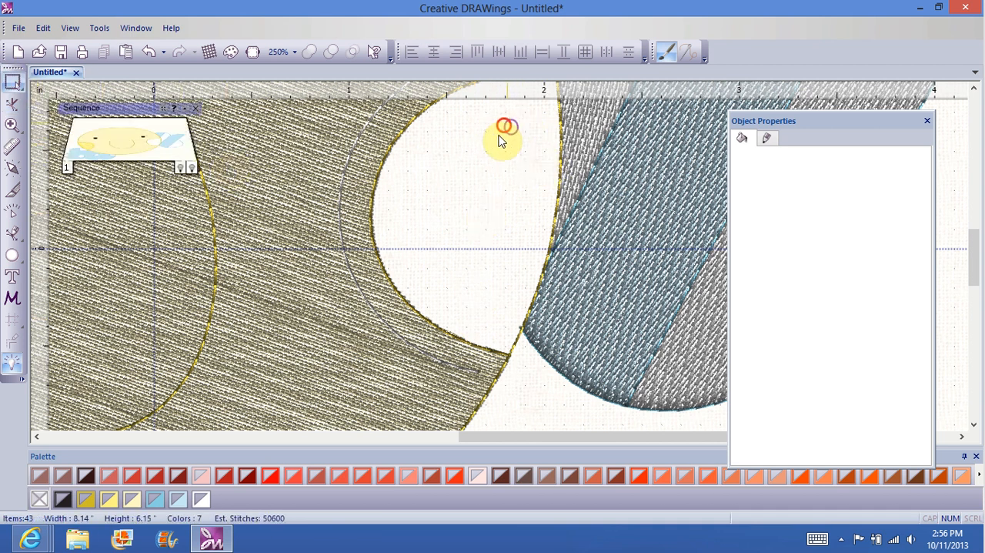
# Step: Try a Step fill on the small empty circle inside the right cheek, and deselect it
pyautogui.moveTo(499, 136); pyautogui.dragTo(513, 125)
pyautogui.click(511, 125)
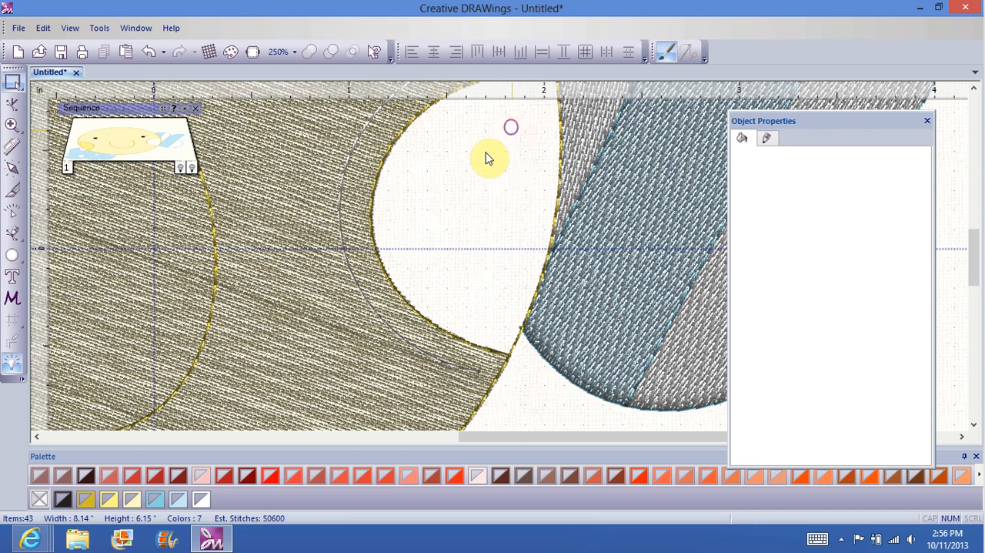
pyautogui.click(431, 227)
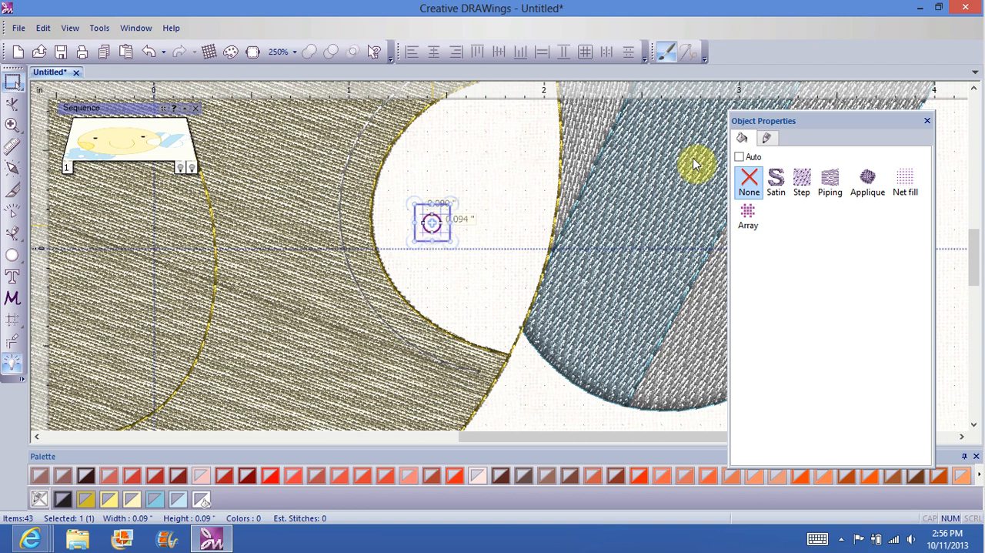
pyautogui.click(804, 181)
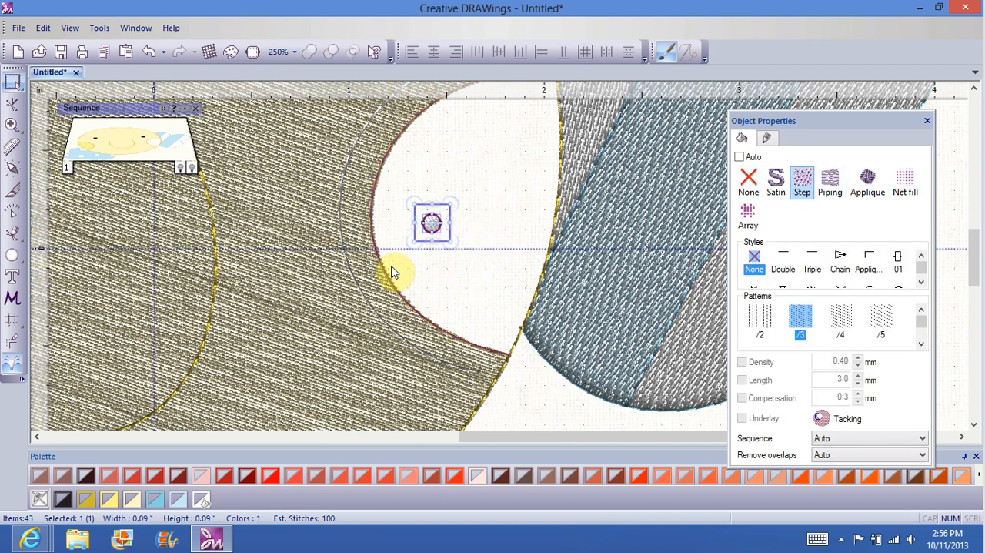
pyautogui.rightClick(438, 221)
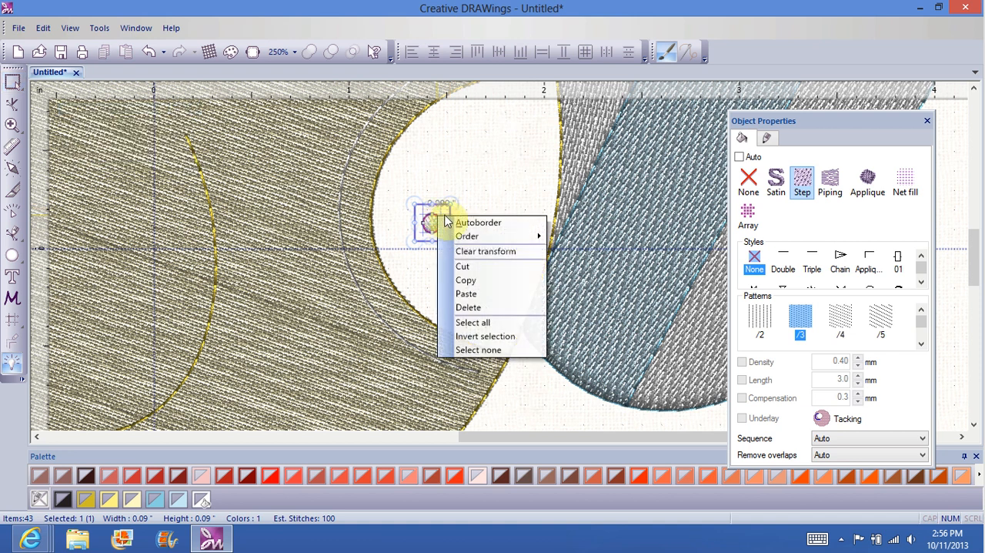
pyautogui.click(487, 169)
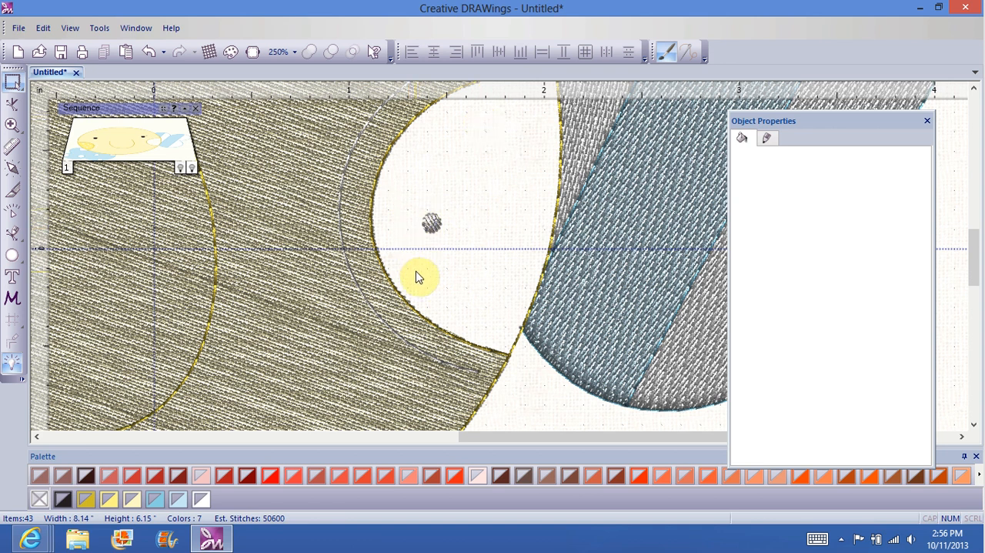
# Step: Delete the step-filled circle and the four remaining small circle outlines inside the right cheek
pyautogui.moveTo(409, 266); pyautogui.dragTo(473, 181)
pyautogui.rightClick(441, 227)
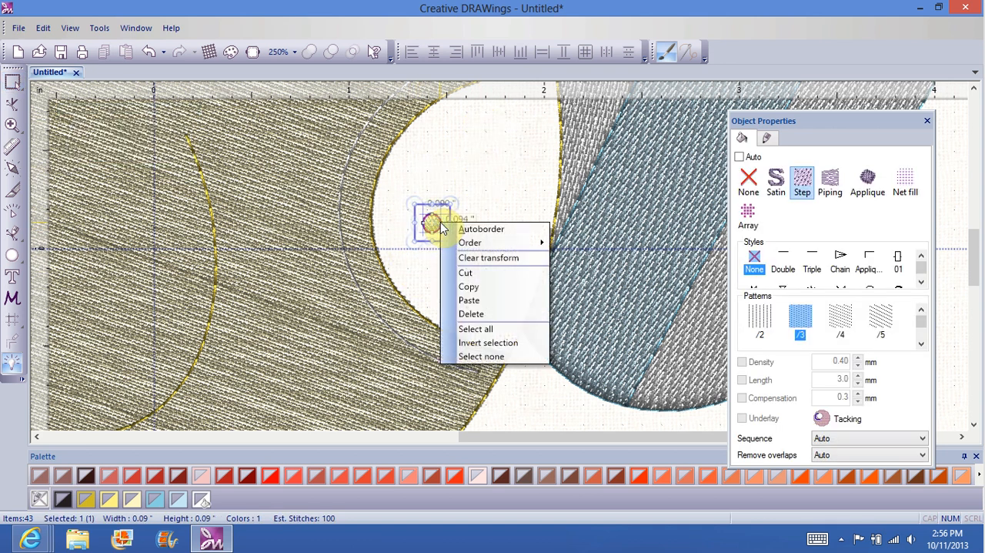
pyautogui.click(485, 314)
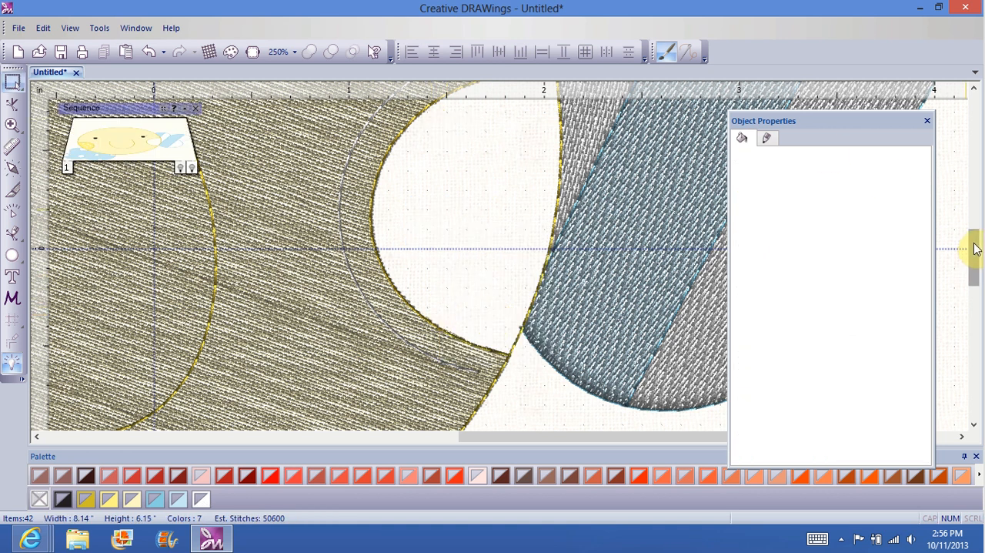
pyautogui.scroll(2, 973, 244)
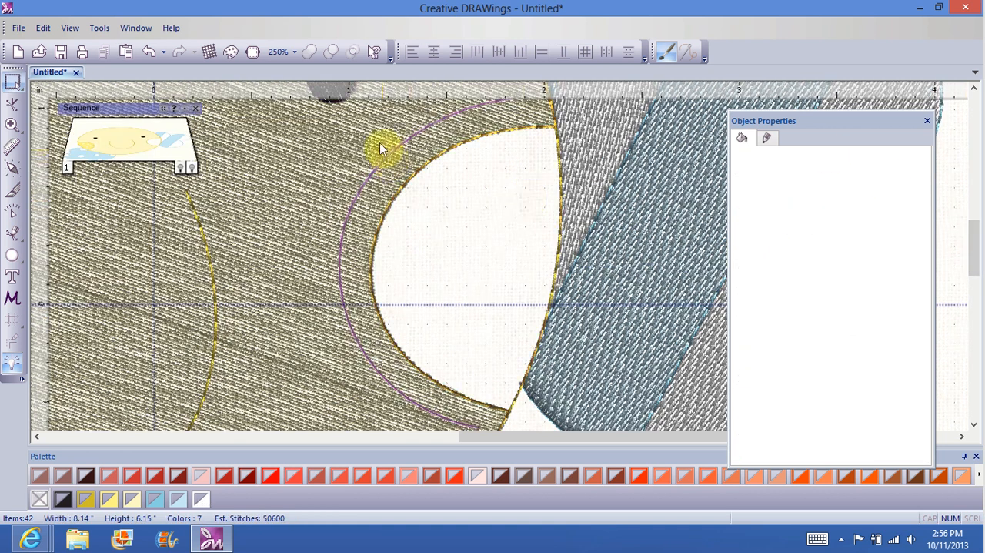
pyautogui.click(371, 131)
pyautogui.moveTo(504, 146); pyautogui.dragTo(600, 382)
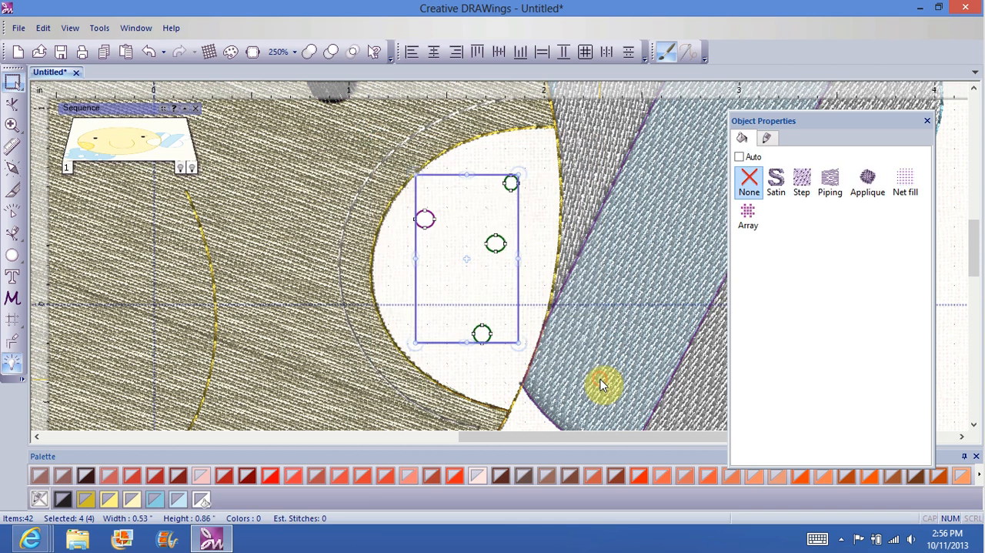
pyautogui.rightClick(445, 269)
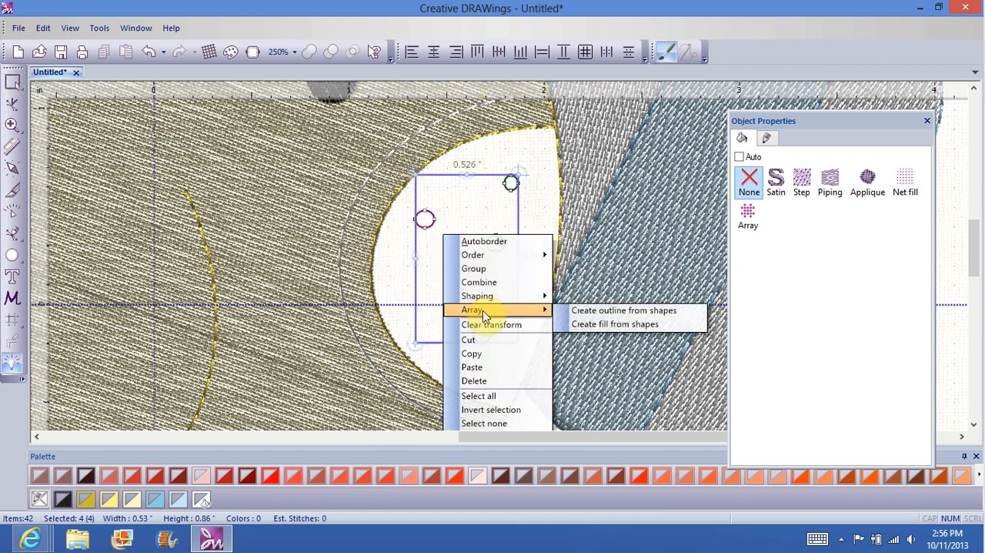
pyautogui.click(487, 382)
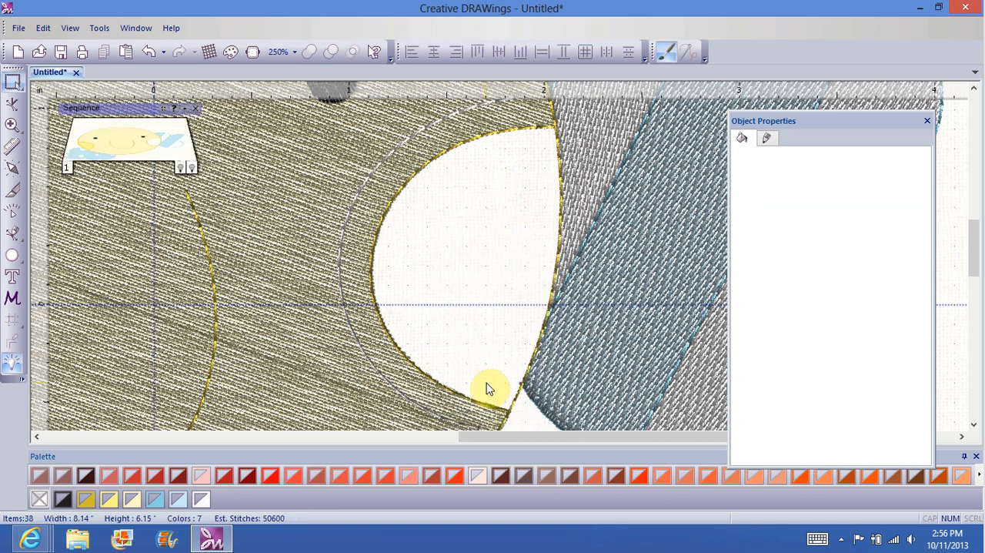
# Step: Start a bezier outline at the right cheek's upper corner and trace its outer edge down to the lower tip
pyautogui.click(12, 228)
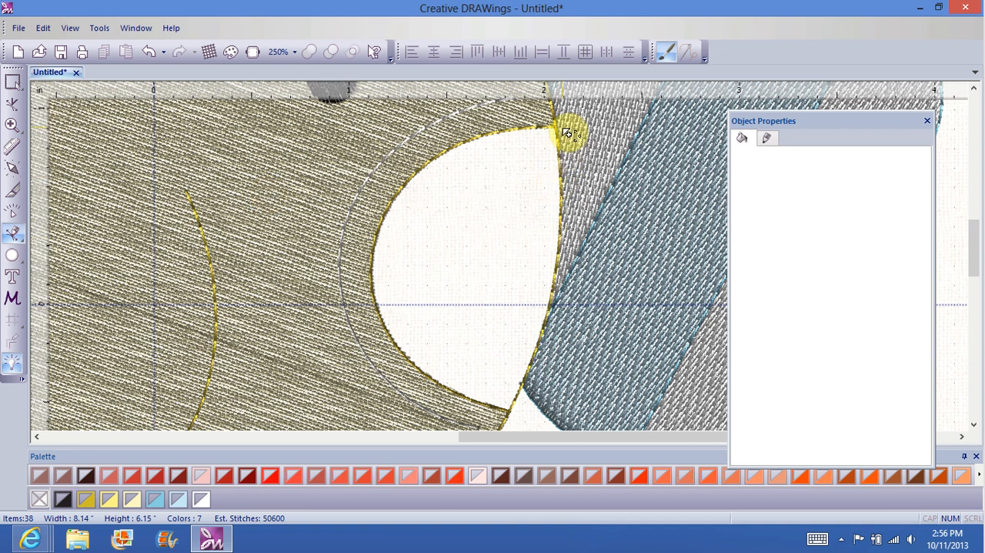
pyautogui.click(562, 168)
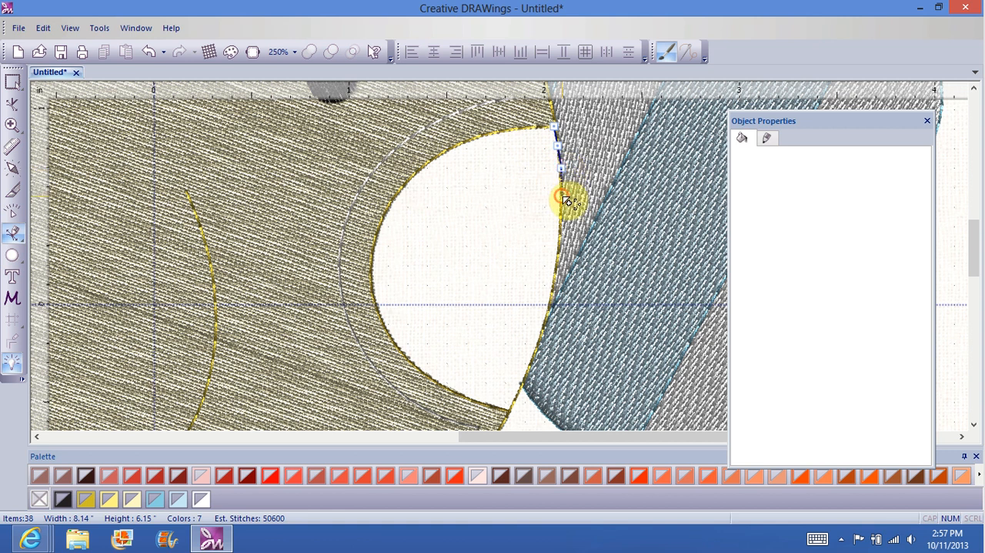
pyautogui.click(563, 197)
pyautogui.click(563, 222)
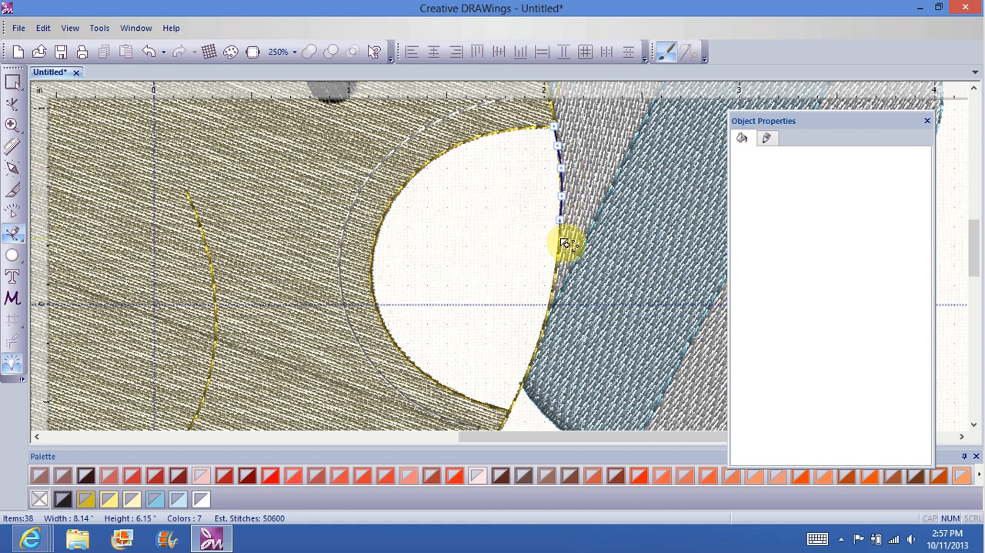
pyautogui.click(563, 241)
pyautogui.click(561, 260)
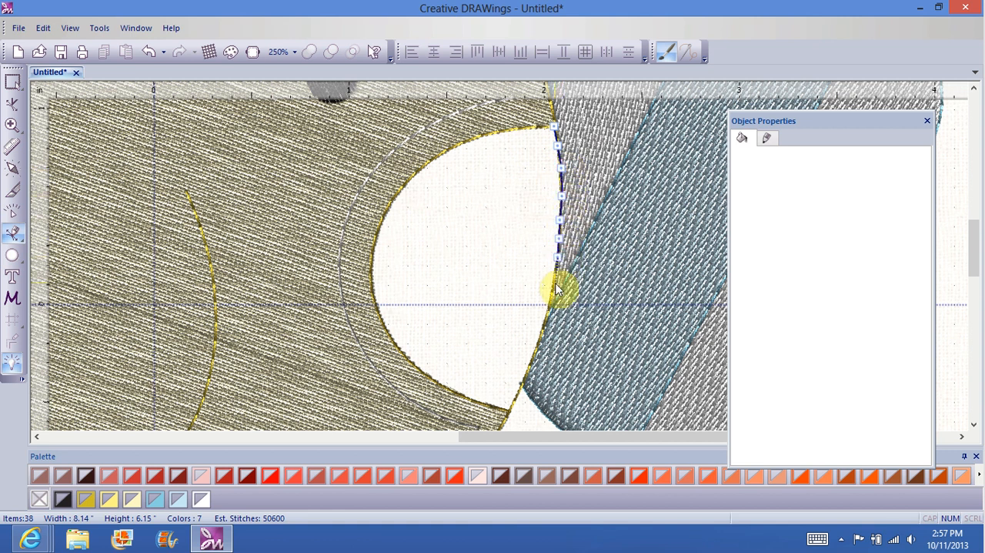
pyautogui.click(557, 289)
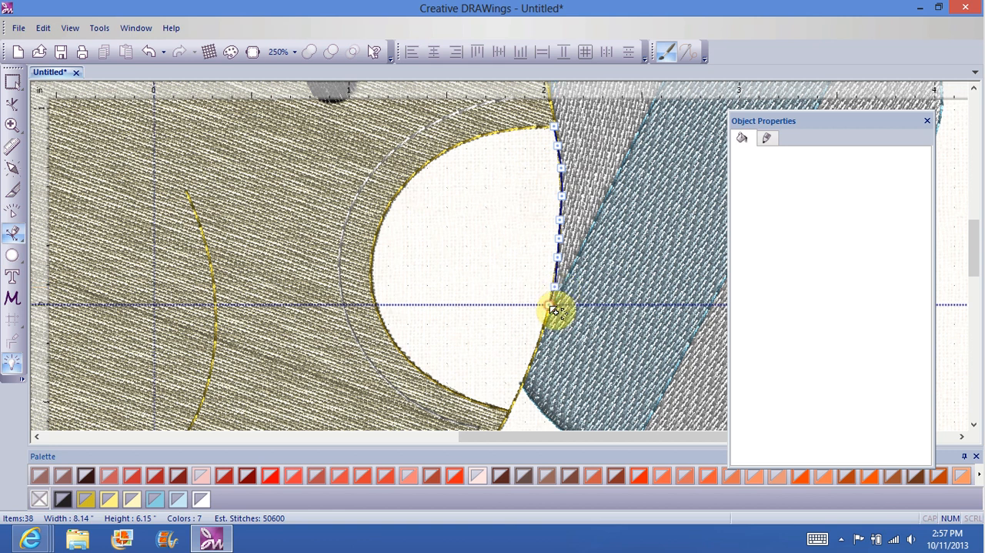
pyautogui.click(552, 307)
pyautogui.click(546, 327)
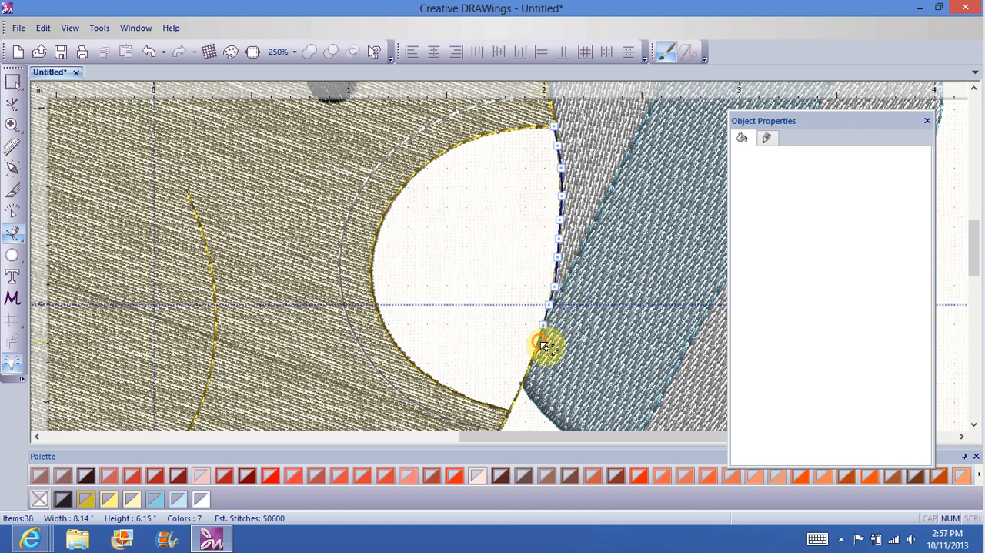
pyautogui.click(542, 342)
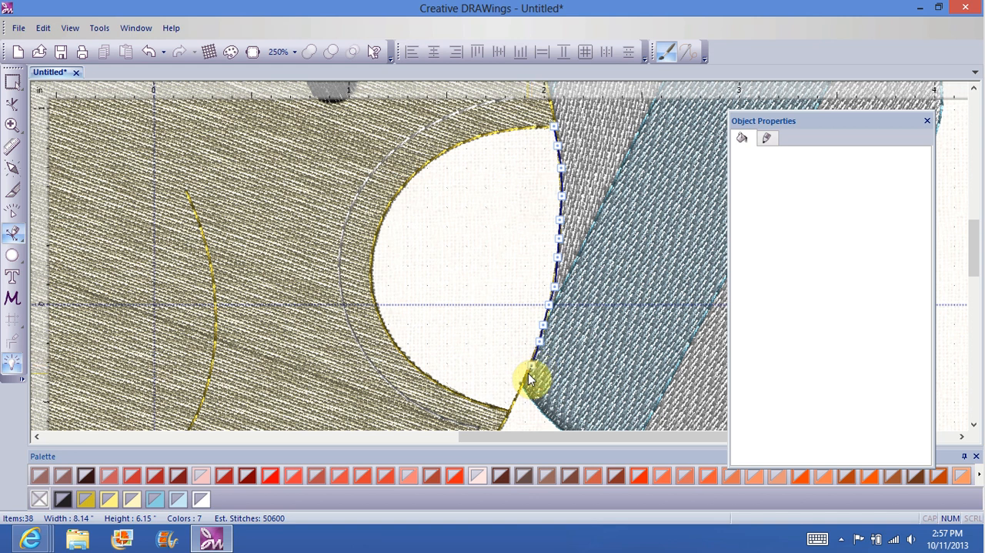
pyautogui.click(525, 382)
pyautogui.click(519, 402)
pyautogui.scroll(-2, 519, 408)
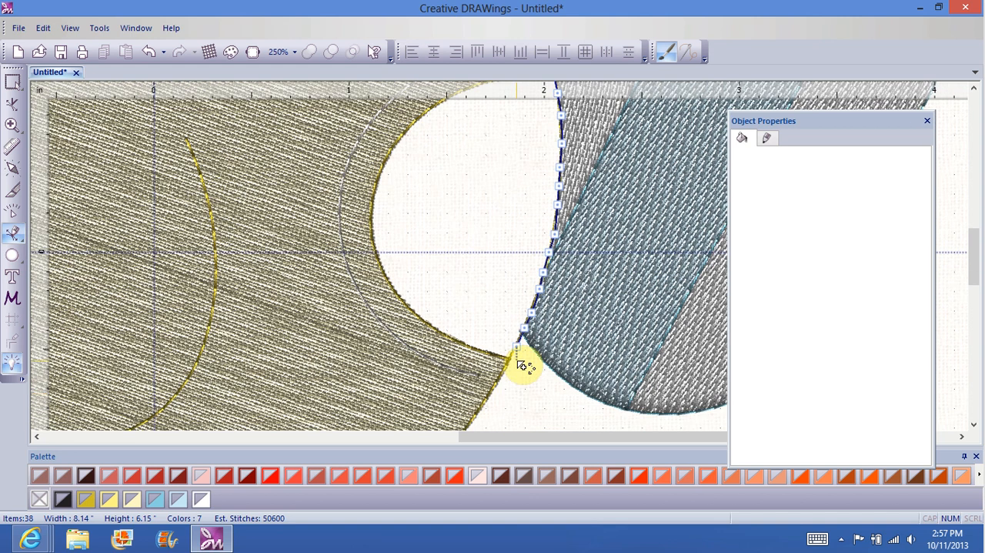
pyautogui.click(513, 357)
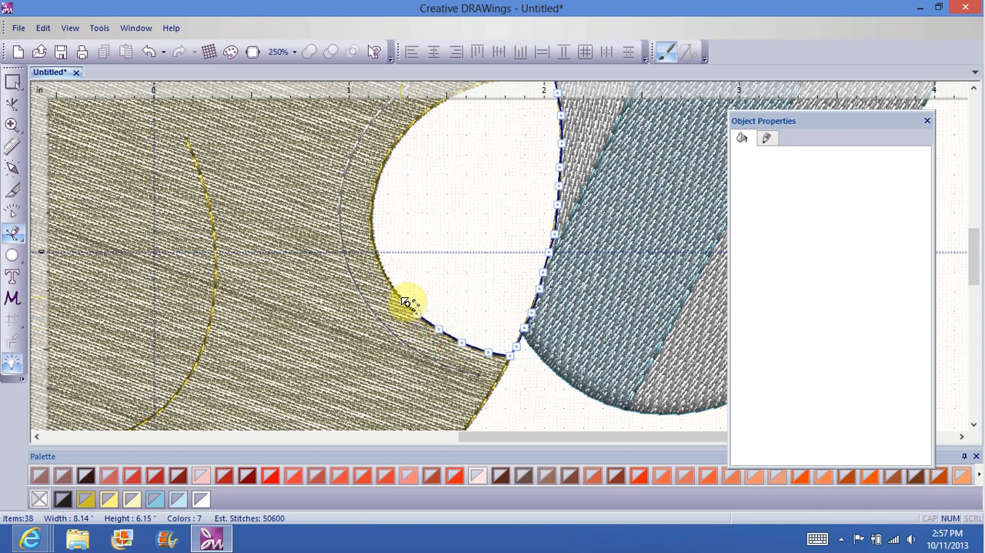
# Step: Continue the bezier outline from the cheek's lower part up around its curved inner edge
pyautogui.click(401, 297)
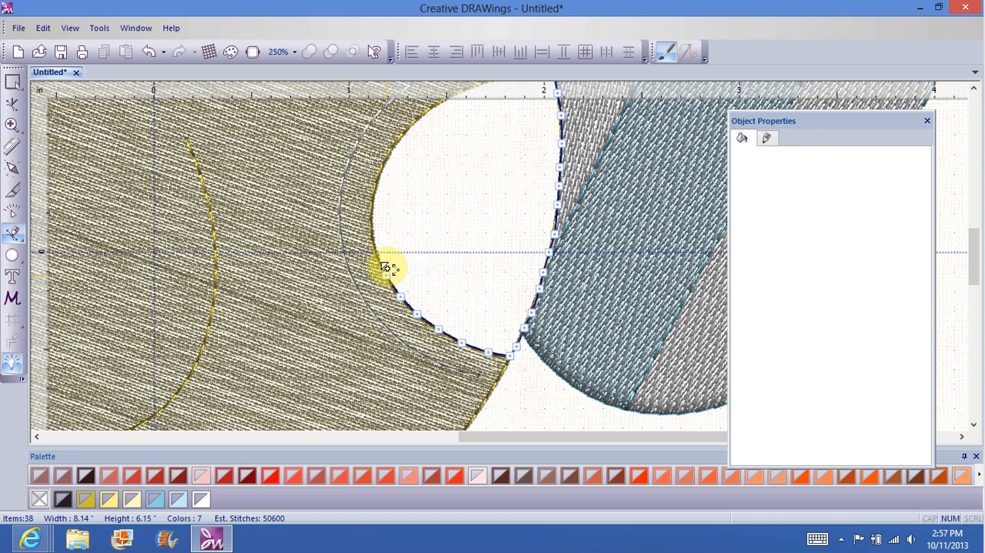
pyautogui.click(386, 274)
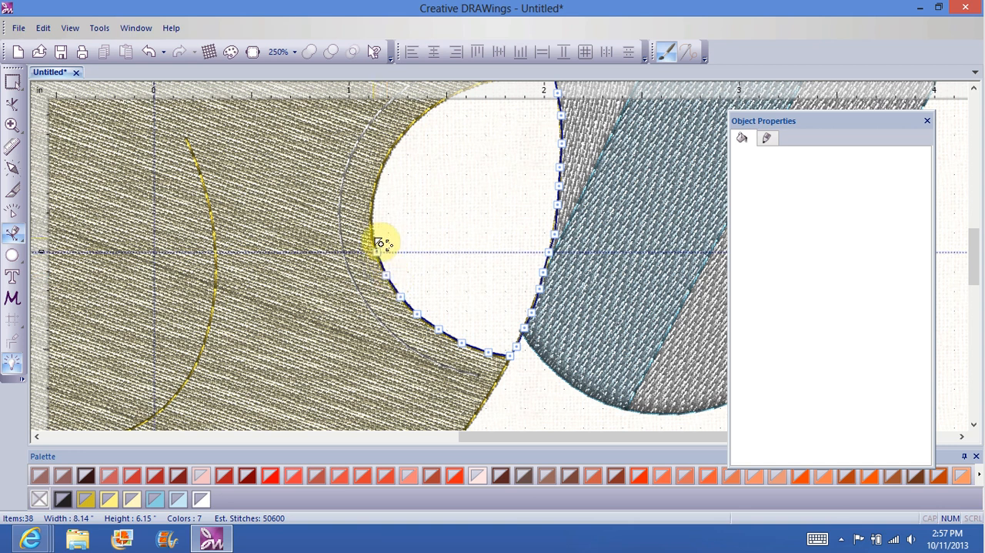
pyautogui.click(376, 252)
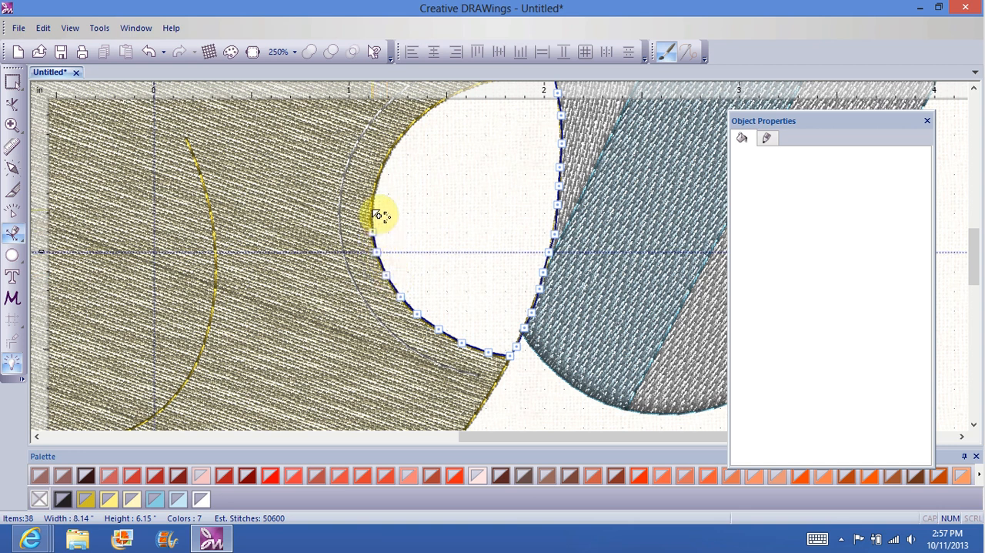
pyautogui.click(374, 211)
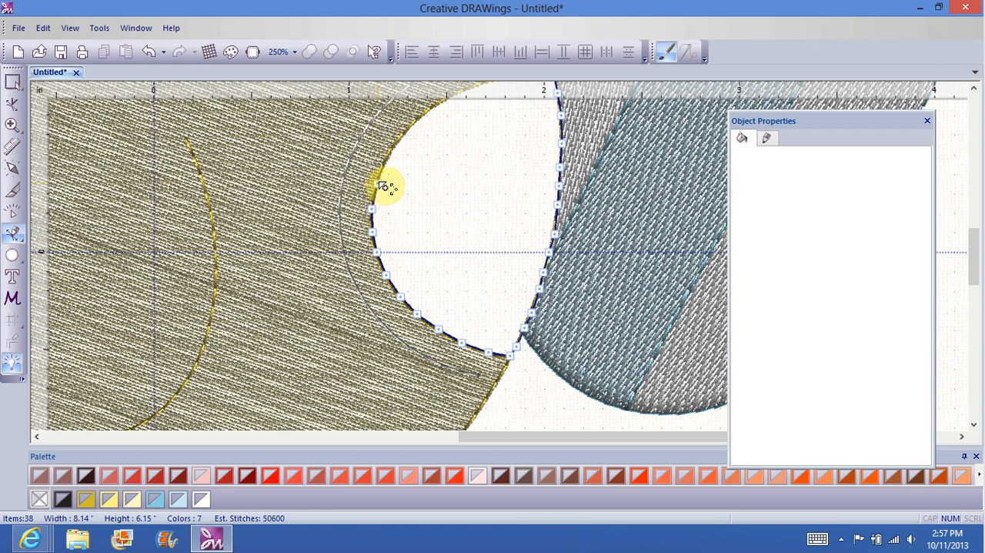
pyautogui.click(377, 184)
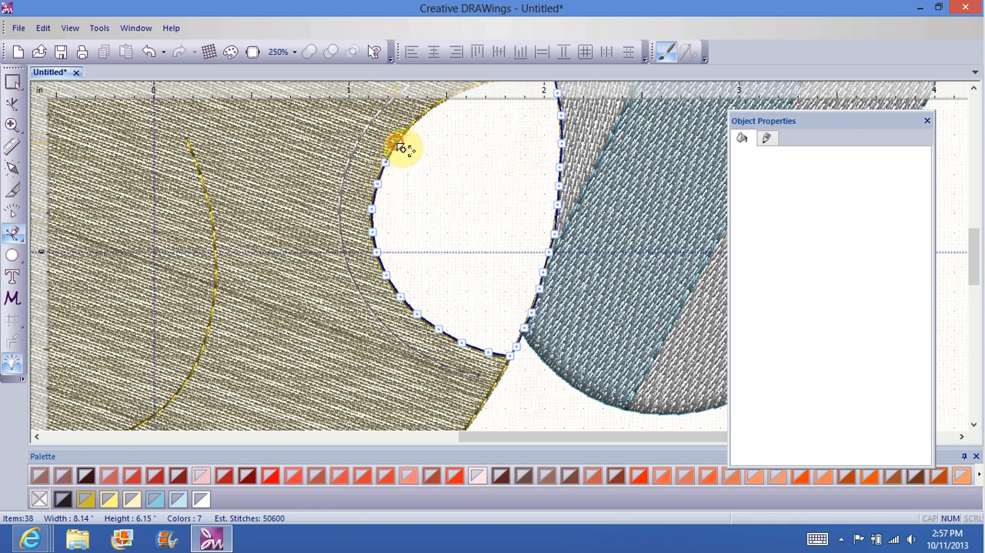
pyautogui.click(396, 143)
pyautogui.click(411, 127)
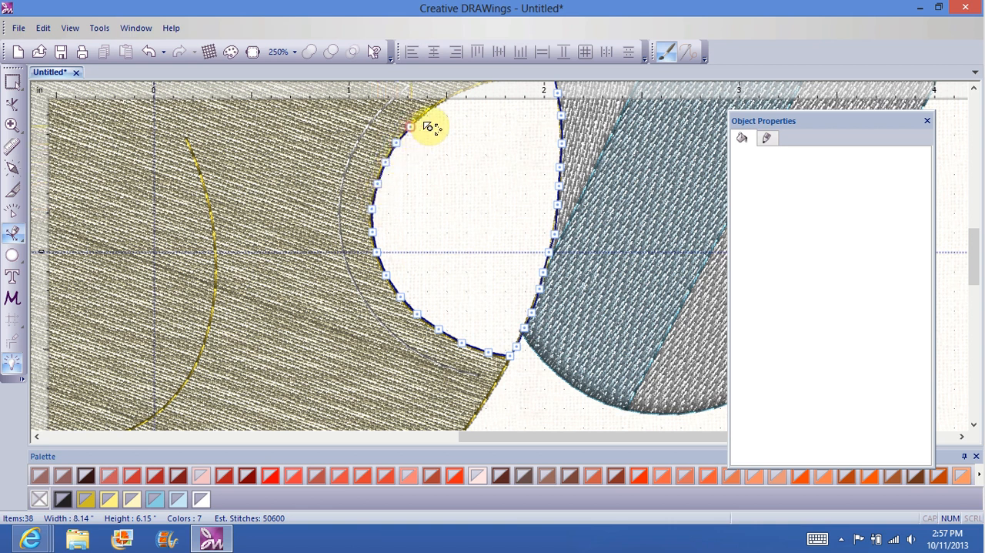
pyautogui.click(433, 109)
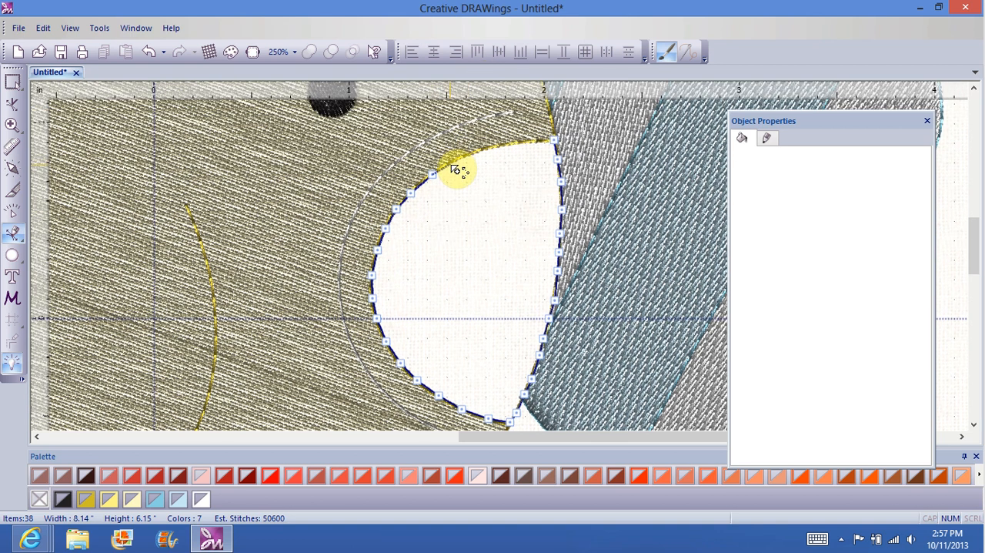
# Step: Trace the cheek's upper arc, close the bezier outline at its starting corner, and finish the shape
pyautogui.click(452, 165)
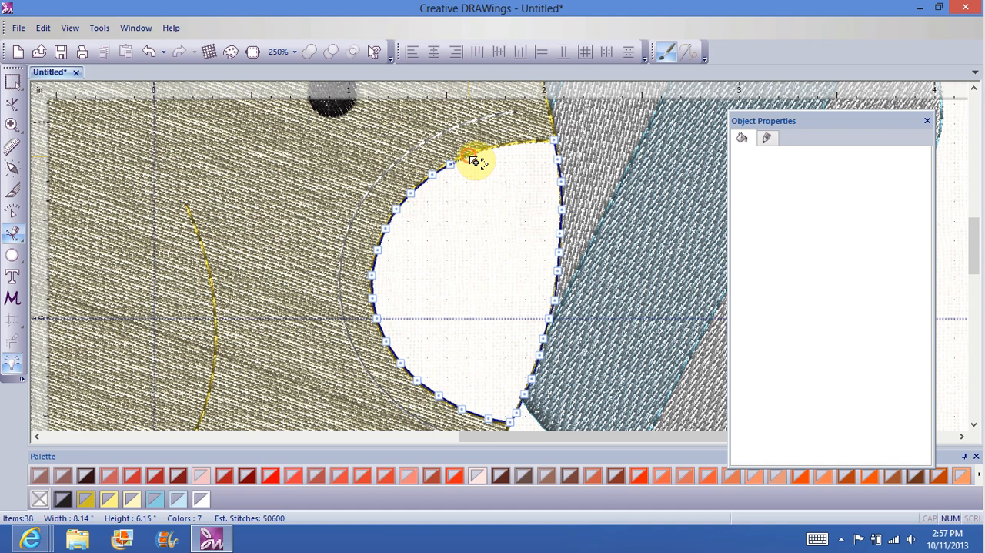
pyautogui.click(469, 157)
pyautogui.click(489, 149)
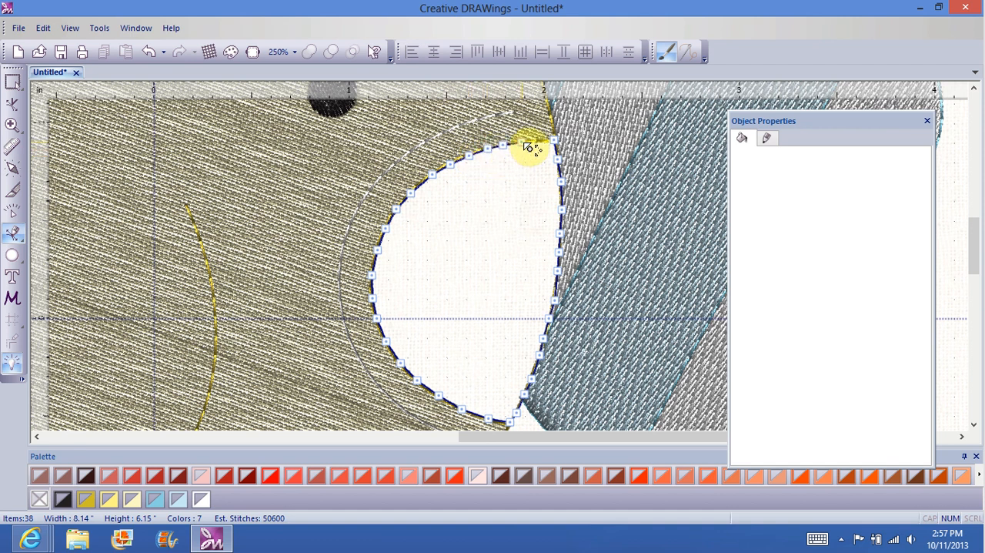
pyautogui.click(523, 142)
pyautogui.click(559, 147)
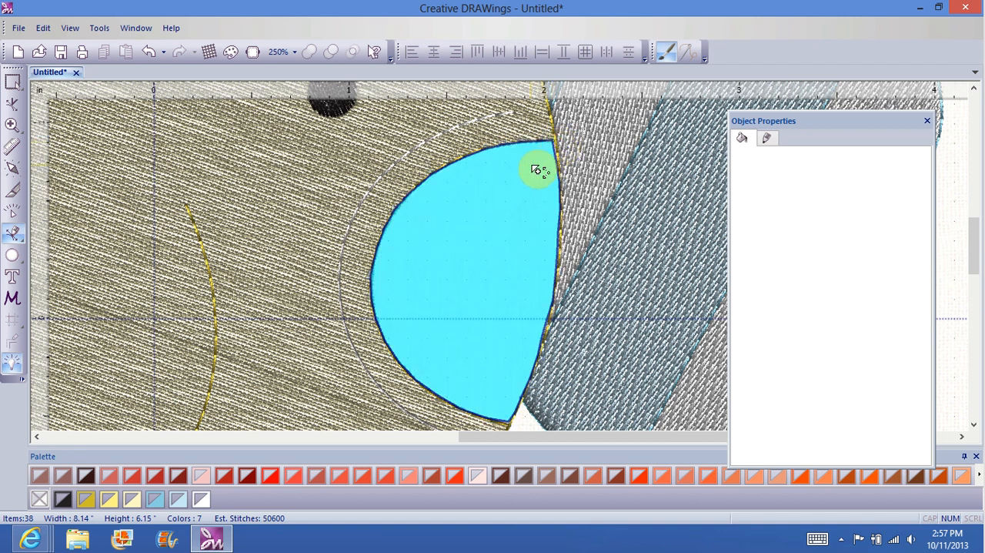
pyautogui.rightClick(532, 166)
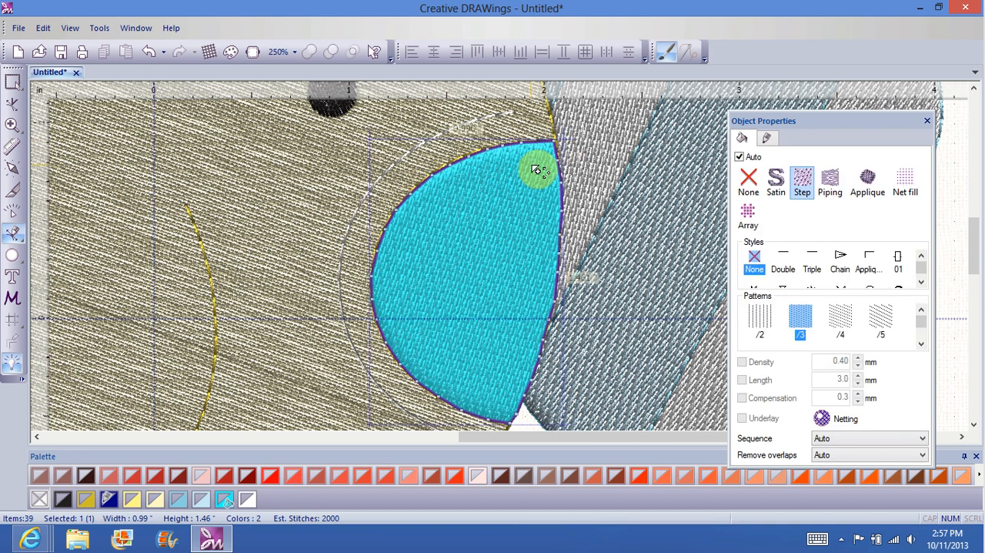
# Step: Give the redrawn right cheek a gold outline and a light yellow fill (R:255, G:245, B:133)
pyautogui.rightClick(130, 500)
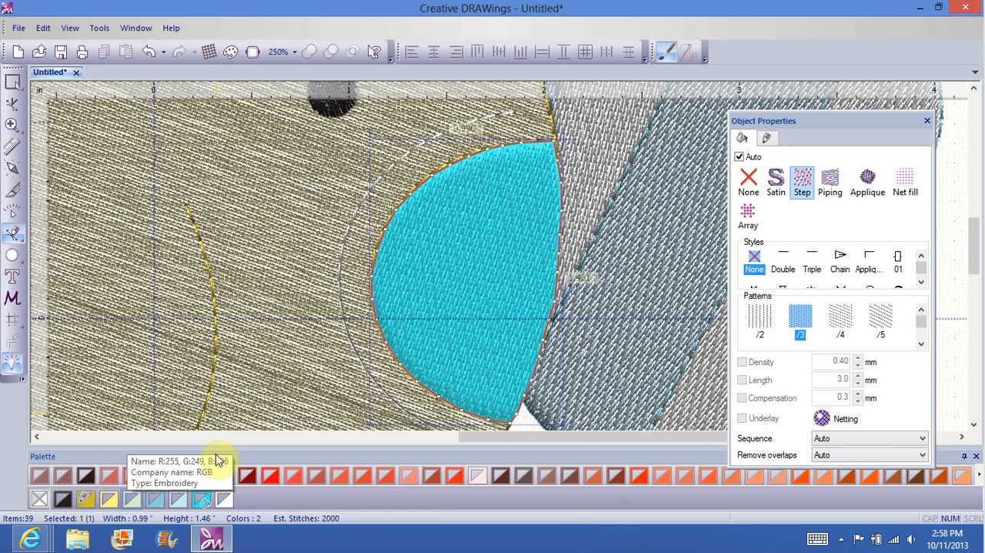
pyautogui.moveTo(484, 257); pyautogui.dragTo(343, 225)
pyautogui.click(12, 83)
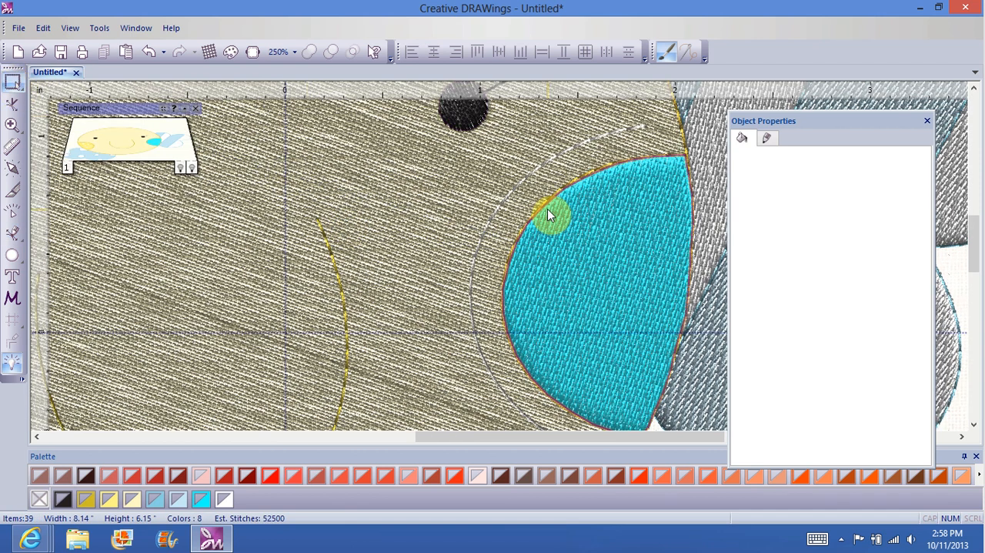
pyautogui.click(547, 209)
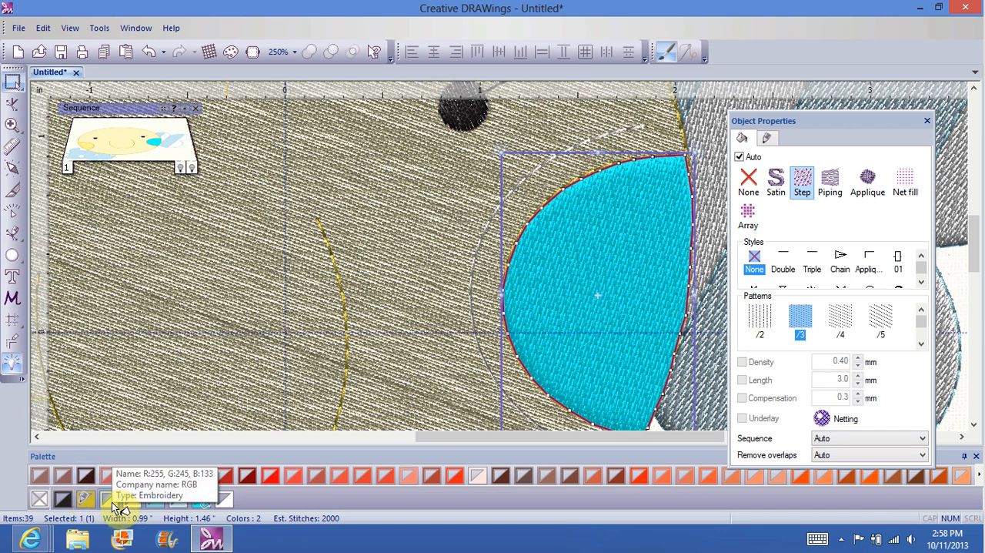
pyautogui.click(110, 502)
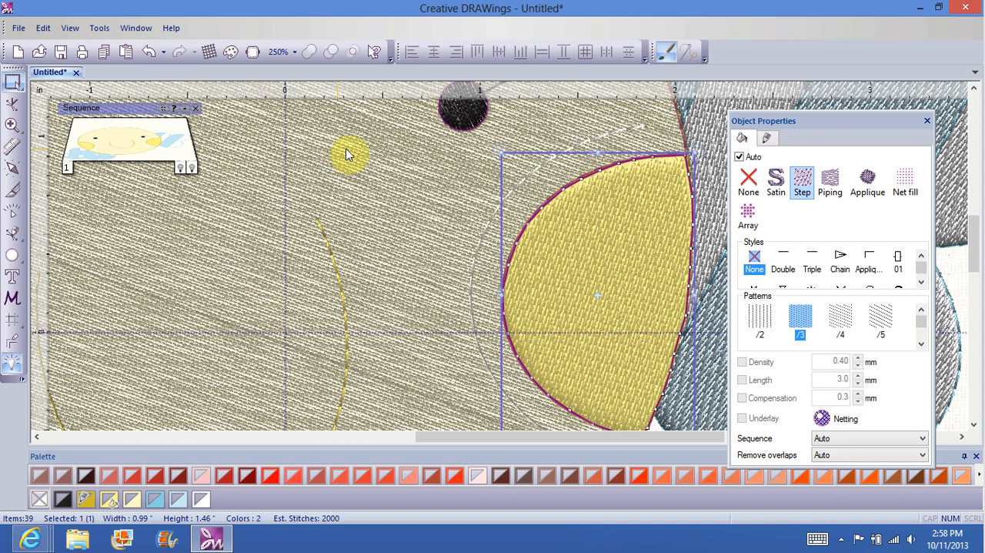
# Step: Paste two white dots onto the redrawn right cheek and move one up to the cheek's upper middle
pyautogui.click(377, 160)
pyautogui.rightClick(581, 273)
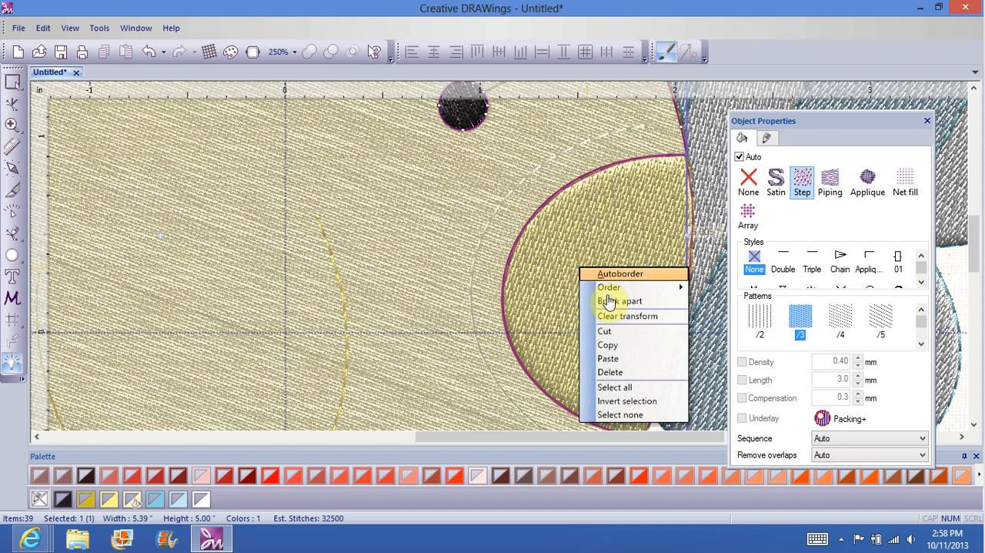
pyautogui.click(613, 355)
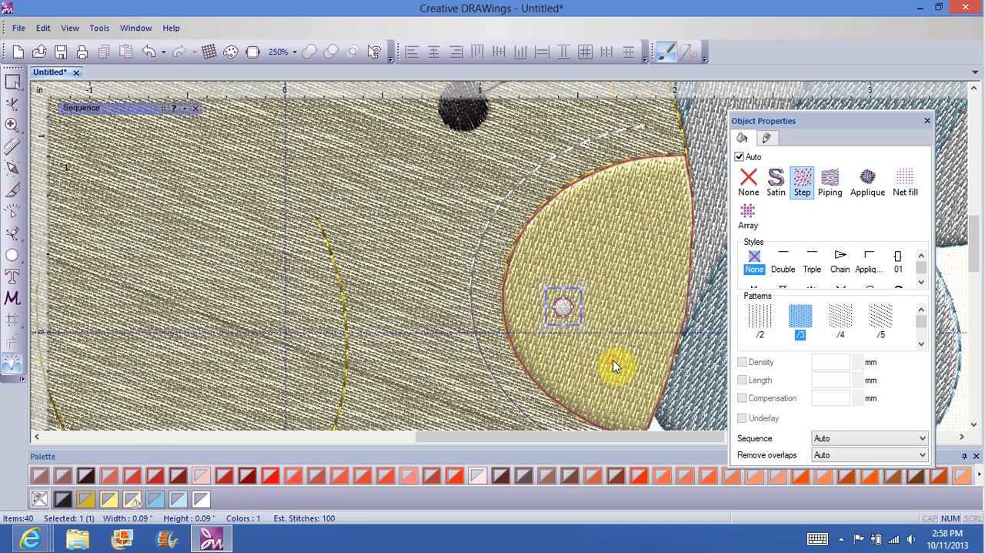
pyautogui.rightClick(566, 308)
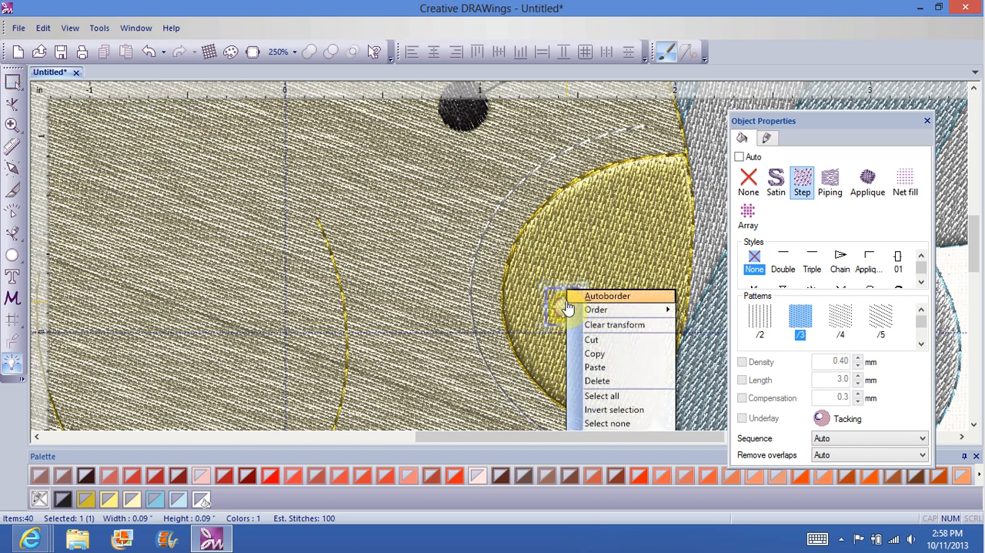
pyautogui.click(618, 373)
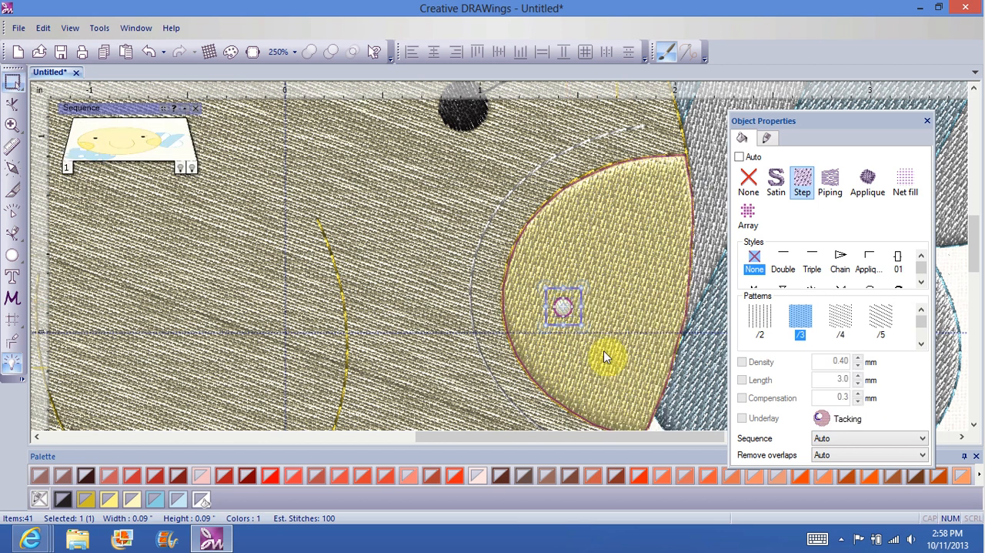
pyautogui.moveTo(552, 289); pyautogui.dragTo(584, 230)
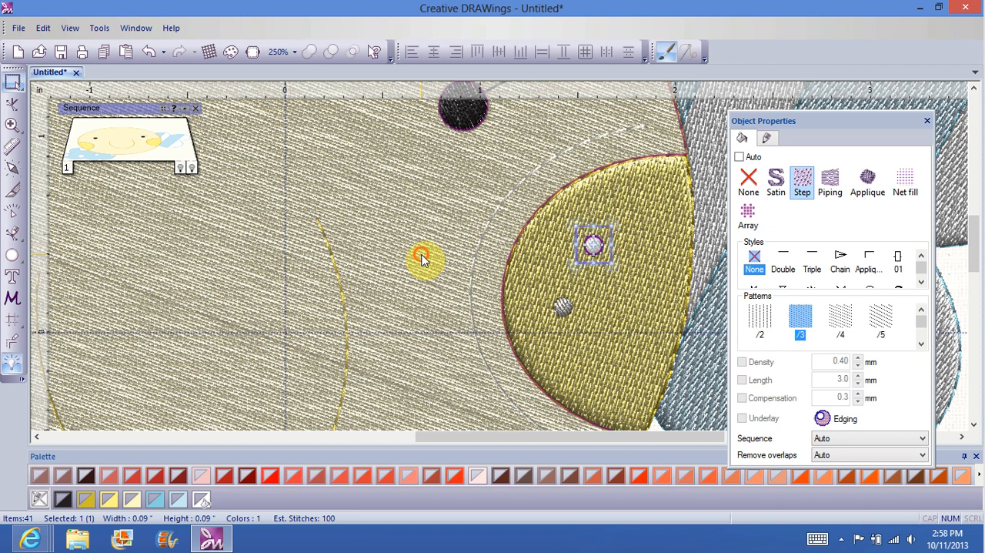
pyautogui.click(422, 259)
# Step: Paste a third white dot near the cheek's upper outer edge and enlarge it to about 0.12 by 0.13 inches
pyautogui.click(615, 308)
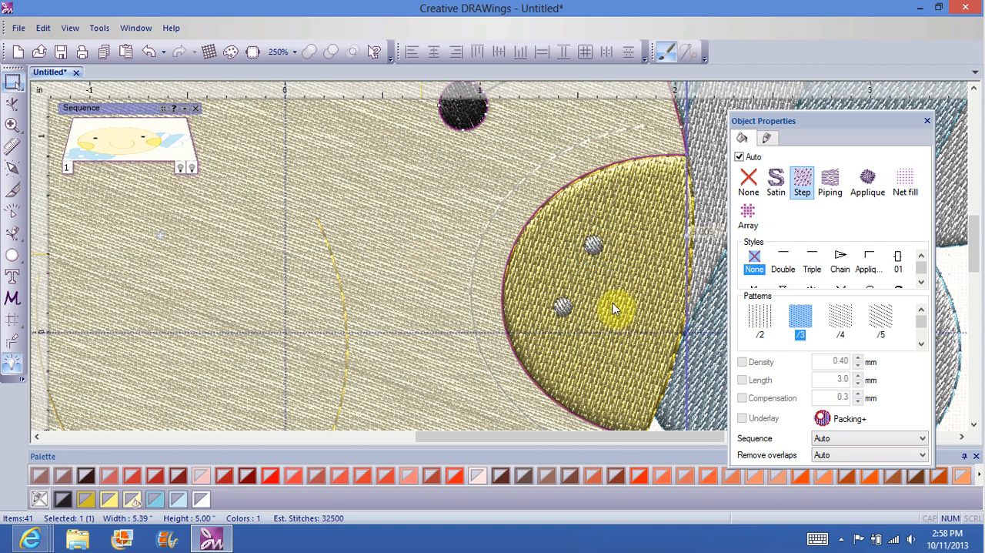
pyautogui.rightClick(598, 310)
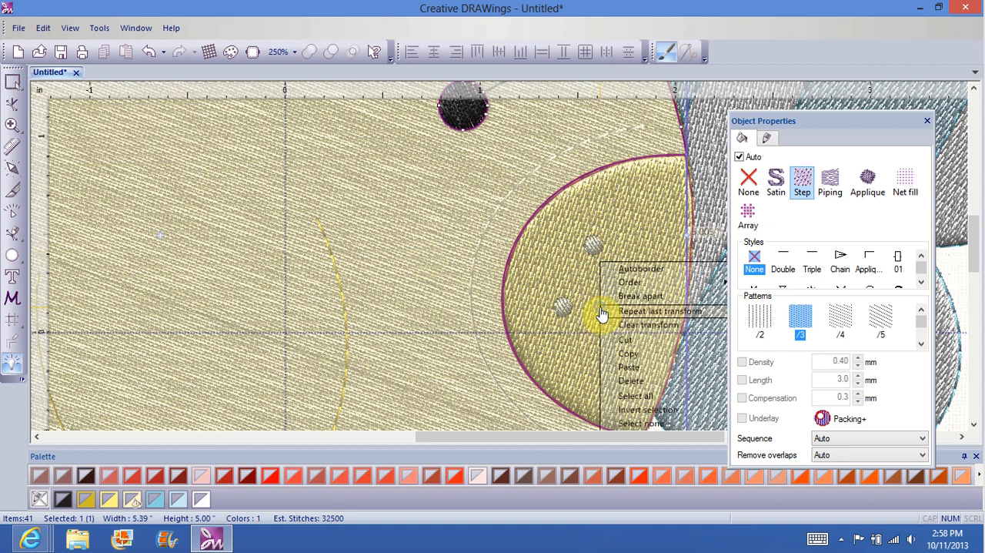
pyautogui.click(641, 368)
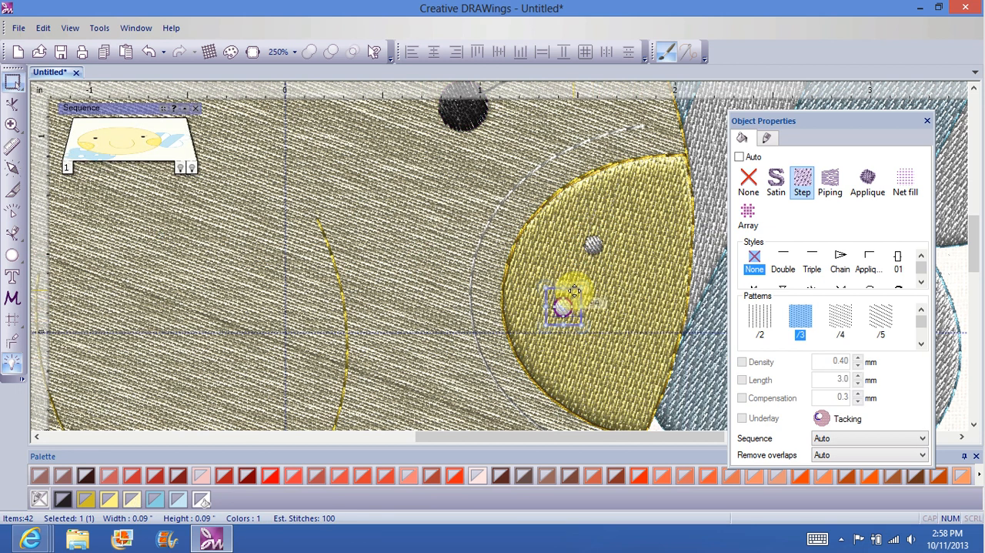
pyautogui.moveTo(575, 291); pyautogui.dragTo(667, 220)
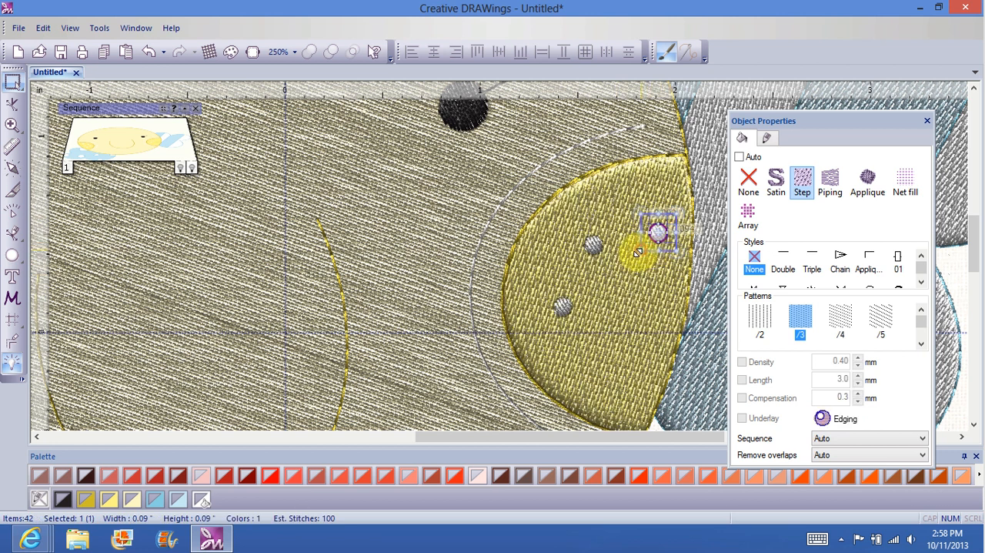
# Step: Paste two more white dots, placing one beside the cheek's outer edge at mid-height and the other in its lower part
pyautogui.rightClick(604, 327)
pyautogui.click(627, 367)
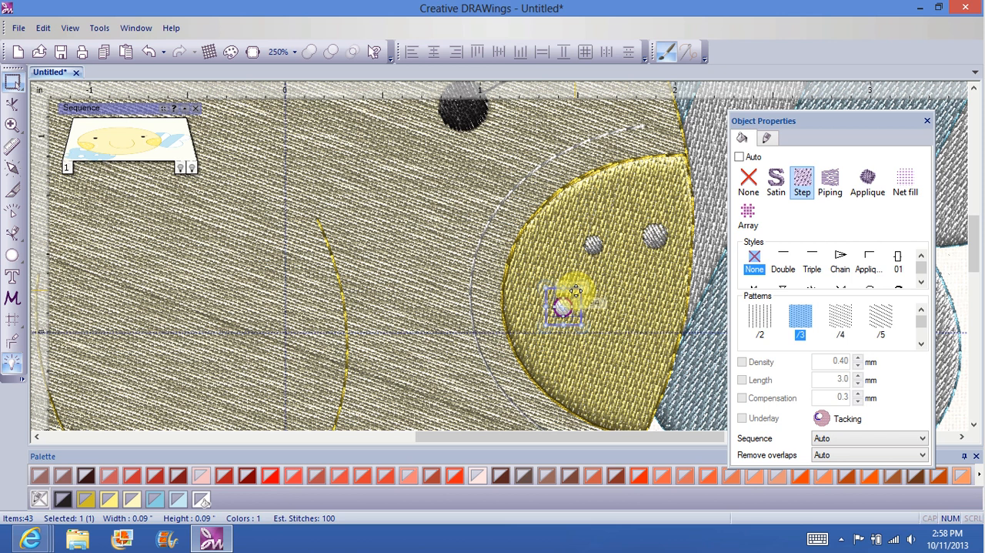
pyautogui.moveTo(576, 290); pyautogui.dragTo(649, 286)
pyautogui.rightClick(572, 338)
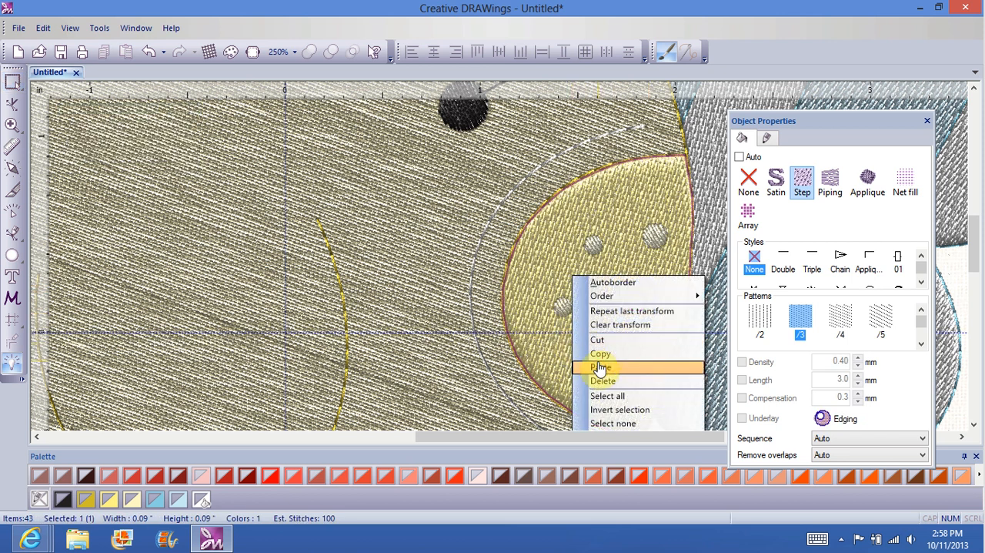
pyautogui.click(600, 368)
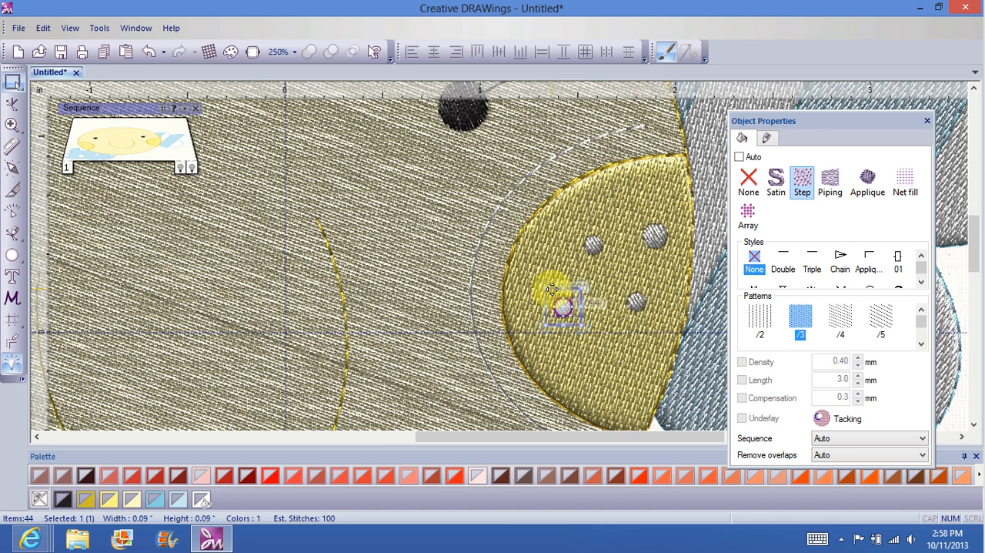
pyautogui.moveTo(554, 291); pyautogui.dragTo(603, 346)
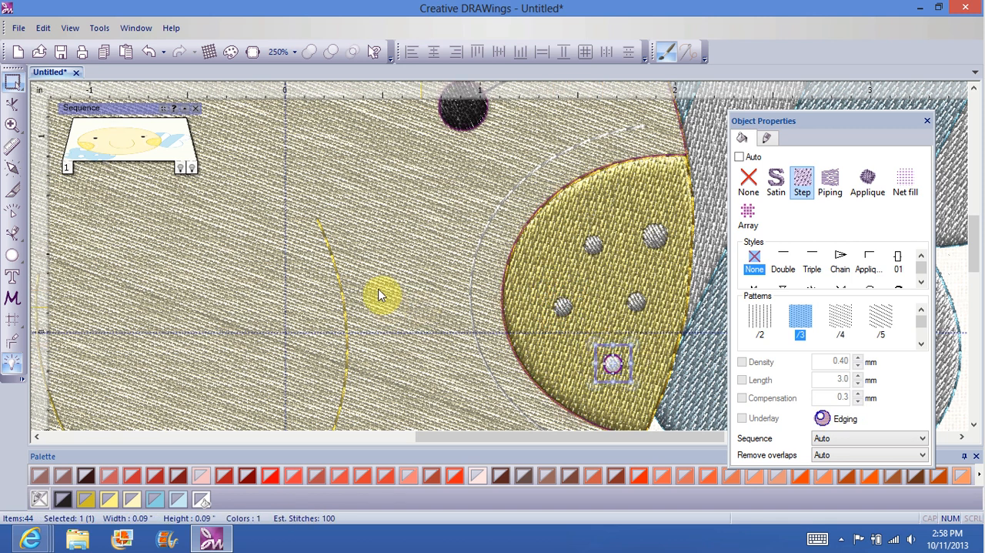
pyautogui.click(405, 248)
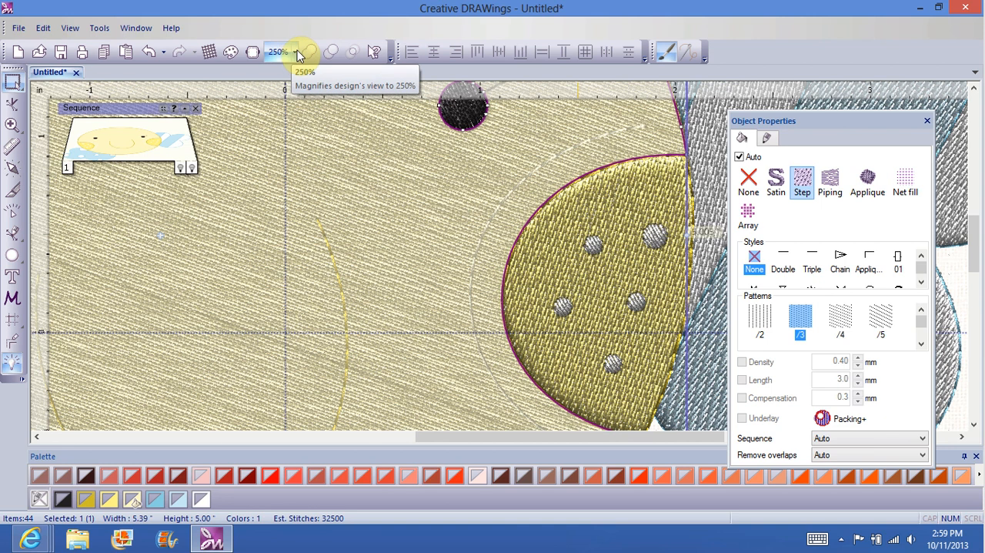
# Step: Change the white arc beside the right cheek to a Satin serial outline
pyautogui.click(477, 244)
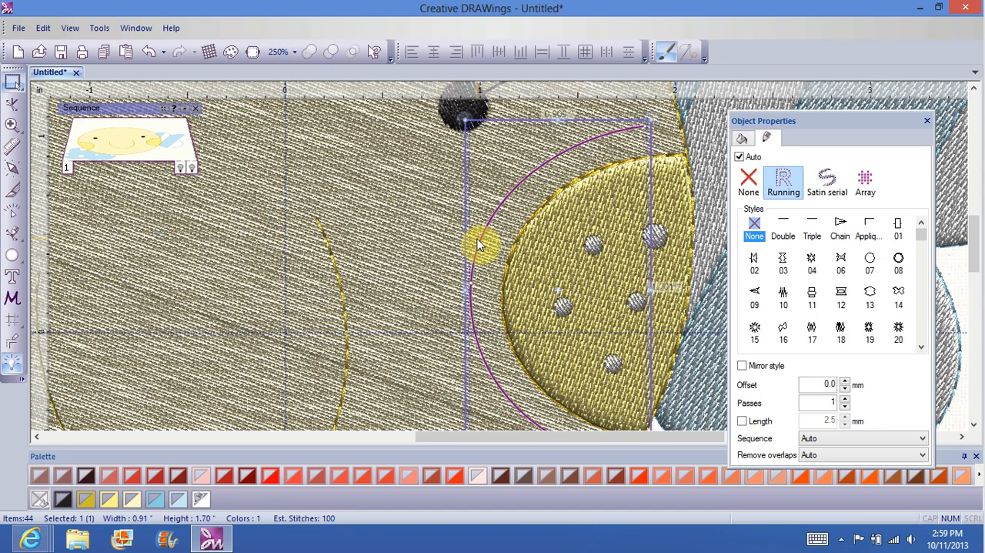
pyautogui.click(831, 182)
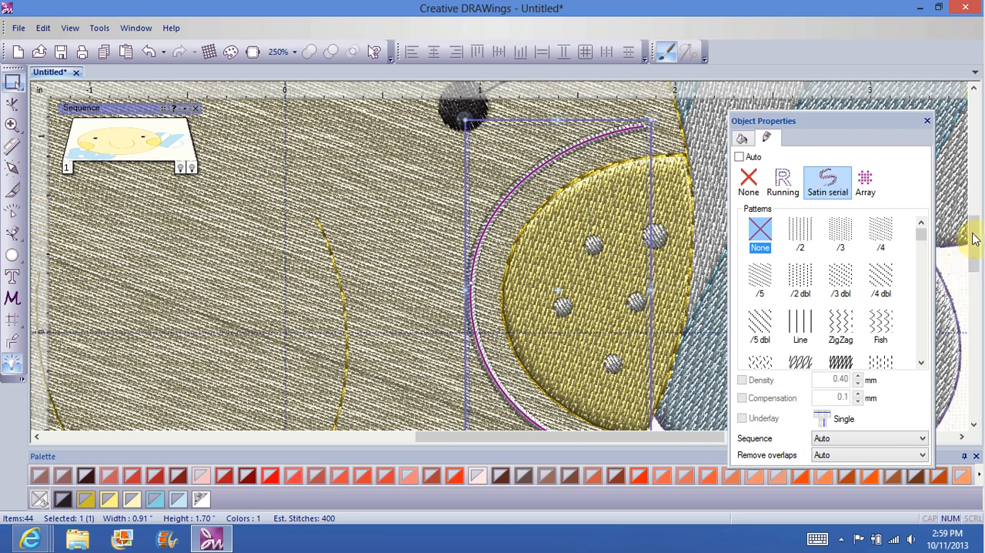
# Step: Change the smile curve to a Satin serial outline and colour it black (R:035, G:031, B:032)
pyautogui.moveTo(971, 250); pyautogui.dragTo(982, 269)
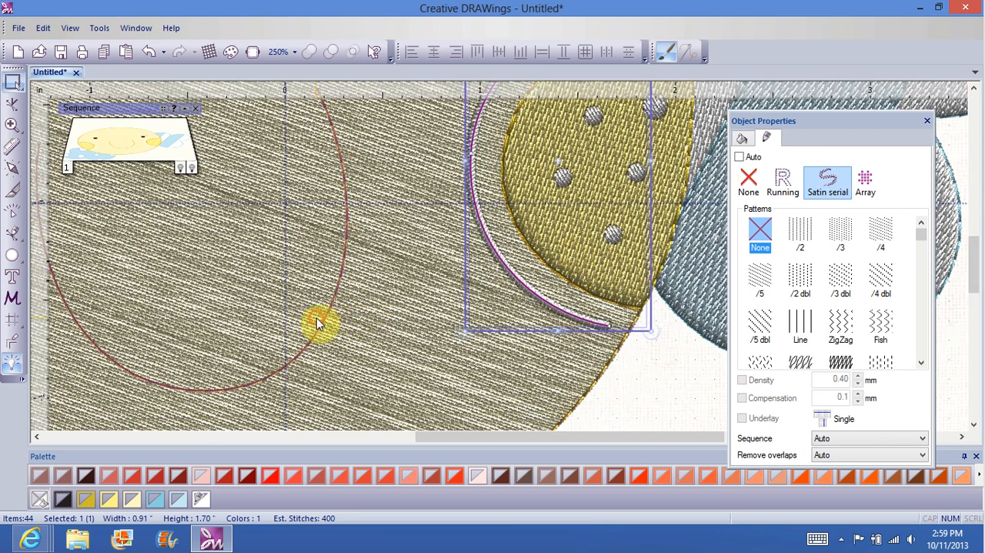
pyautogui.click(318, 323)
pyautogui.click(827, 181)
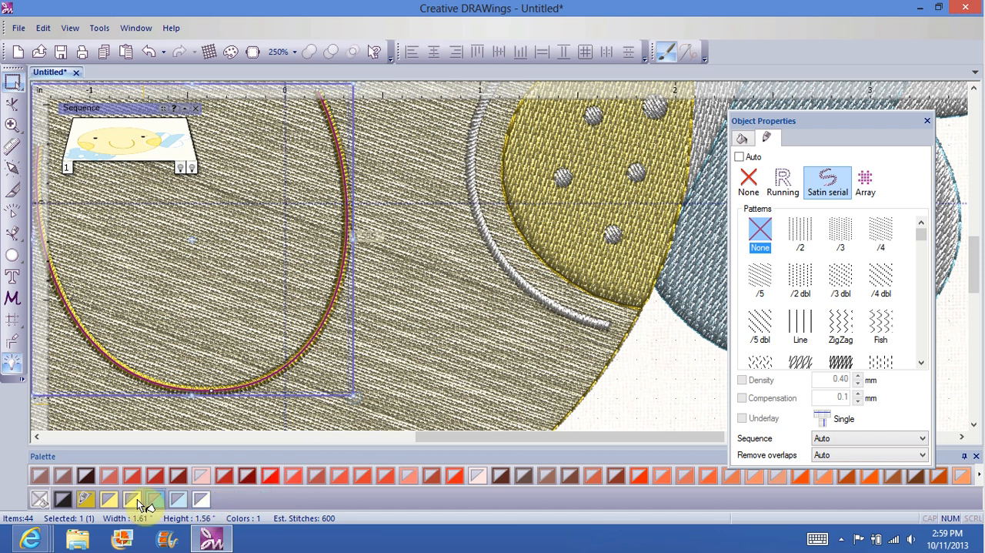
pyautogui.click(65, 501)
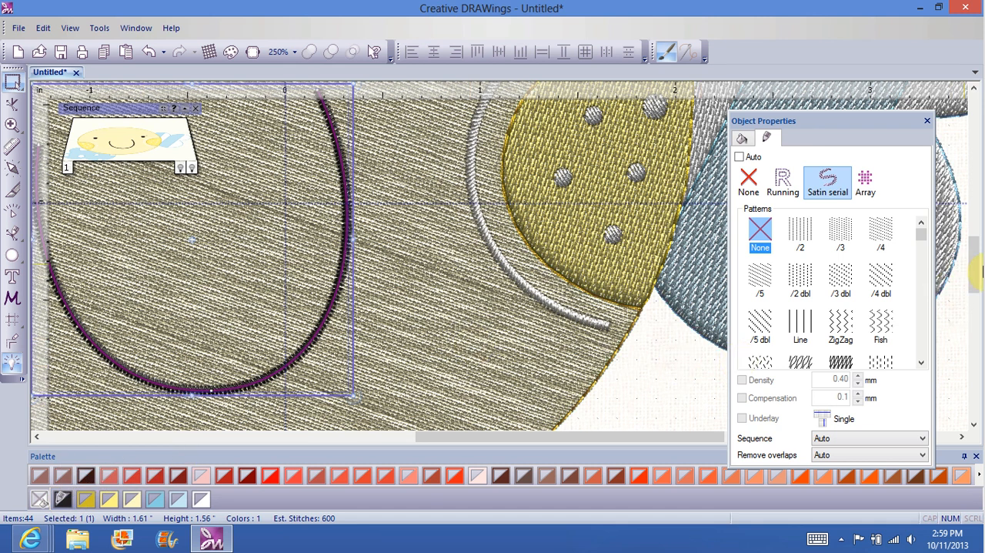
# Step: Change the white arc beside the left cheek to a Satin serial outline
pyautogui.moveTo(975, 268)
pyautogui.mouseDown()
pyautogui.moveTo(977, 238)
pyautogui.moveTo(969, 281)
pyautogui.mouseUp()
pyautogui.moveTo(604, 434); pyautogui.dragTo(440, 469)
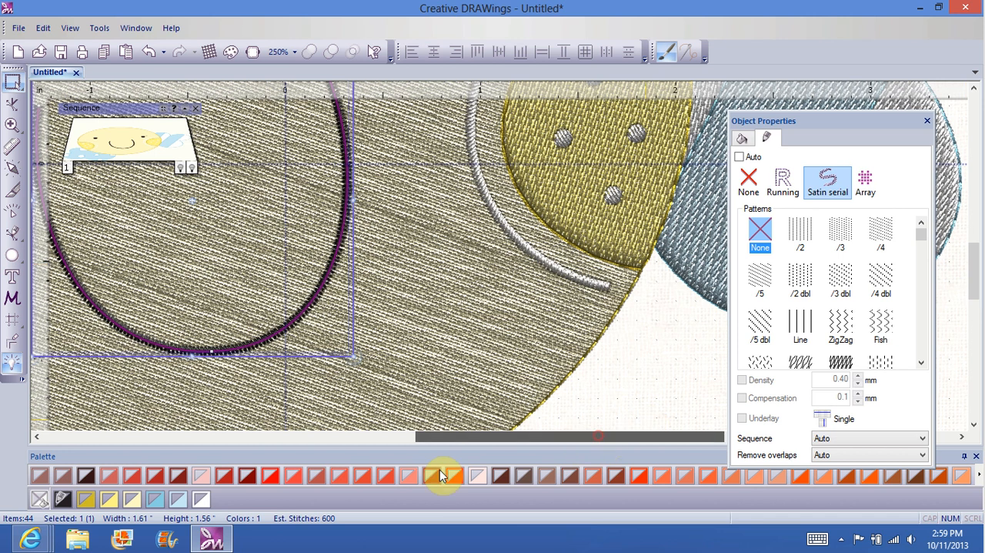
pyautogui.click(368, 278)
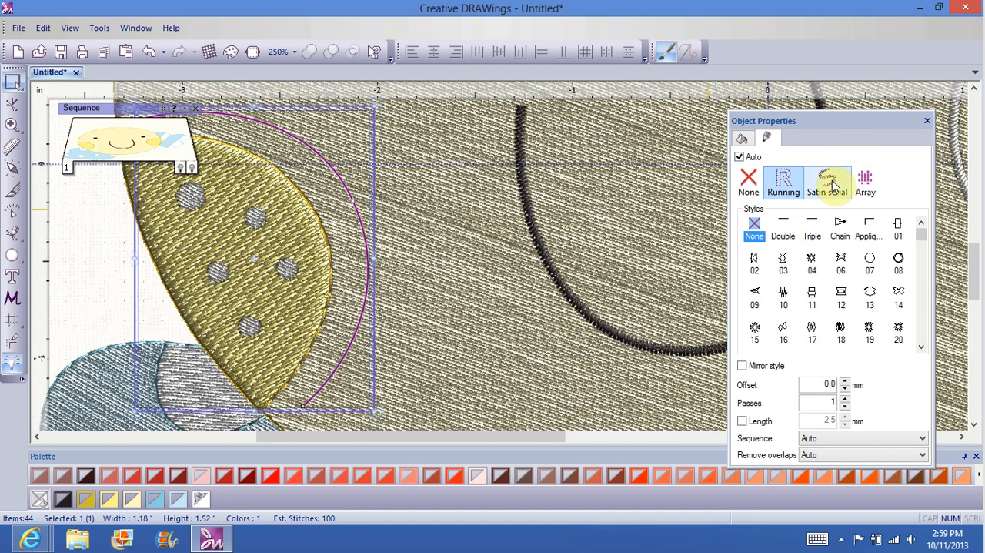
pyautogui.click(830, 183)
pyautogui.click(466, 397)
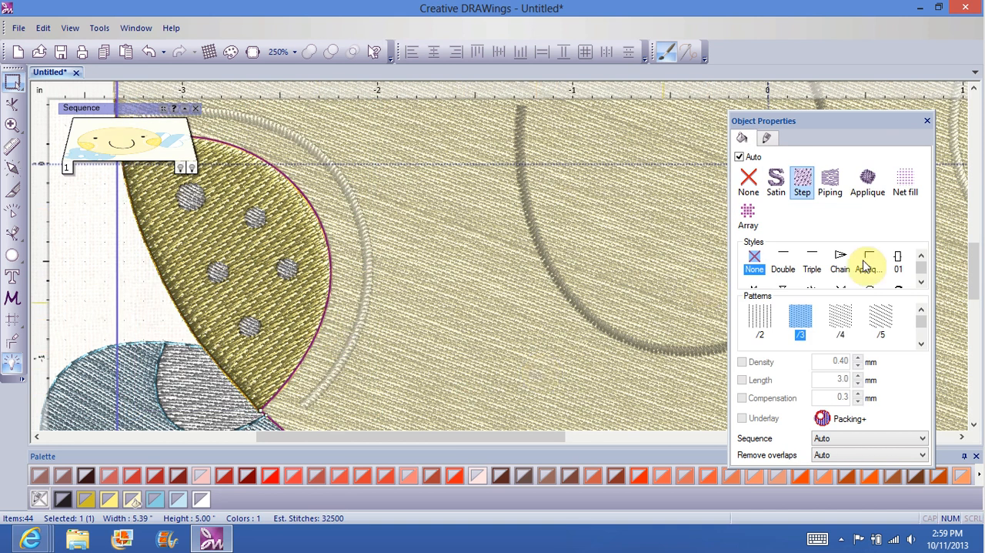
# Step: Set the large blue cloud's stitch direction to a shallow diagonal rising to the right
pyautogui.moveTo(971, 254); pyautogui.dragTo(976, 284)
pyautogui.moveTo(976, 281); pyautogui.dragTo(976, 281)
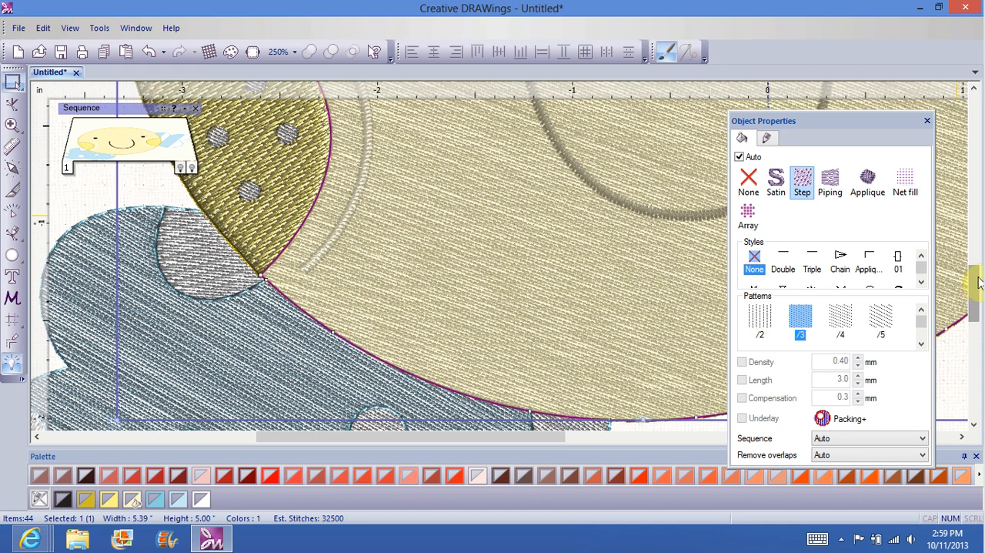
pyautogui.click(978, 311)
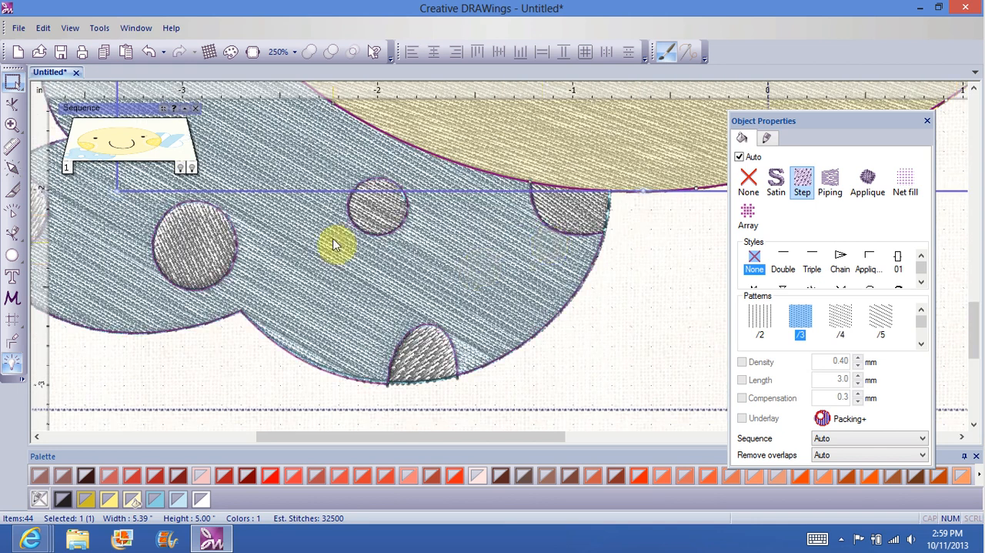
pyautogui.click(323, 287)
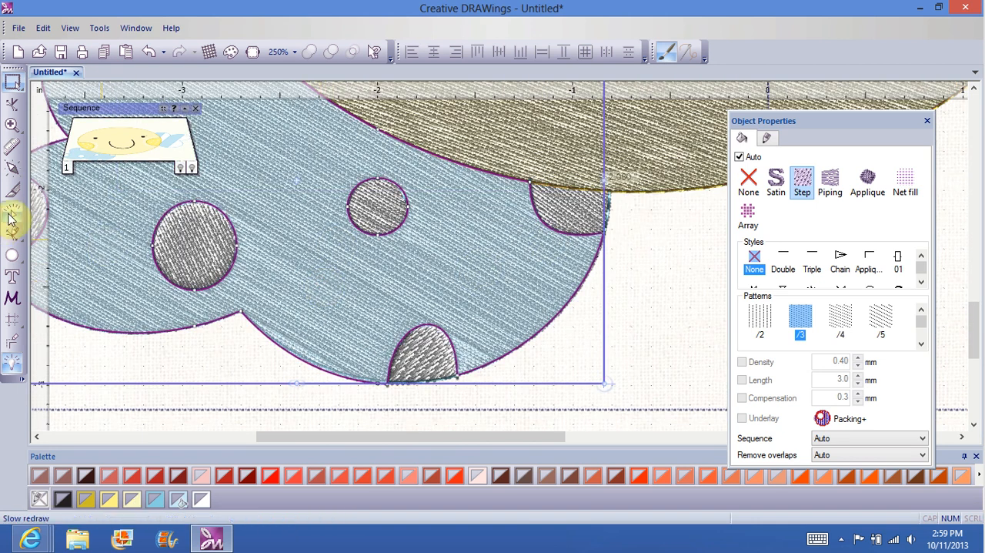
pyautogui.click(14, 171)
pyautogui.click(300, 176)
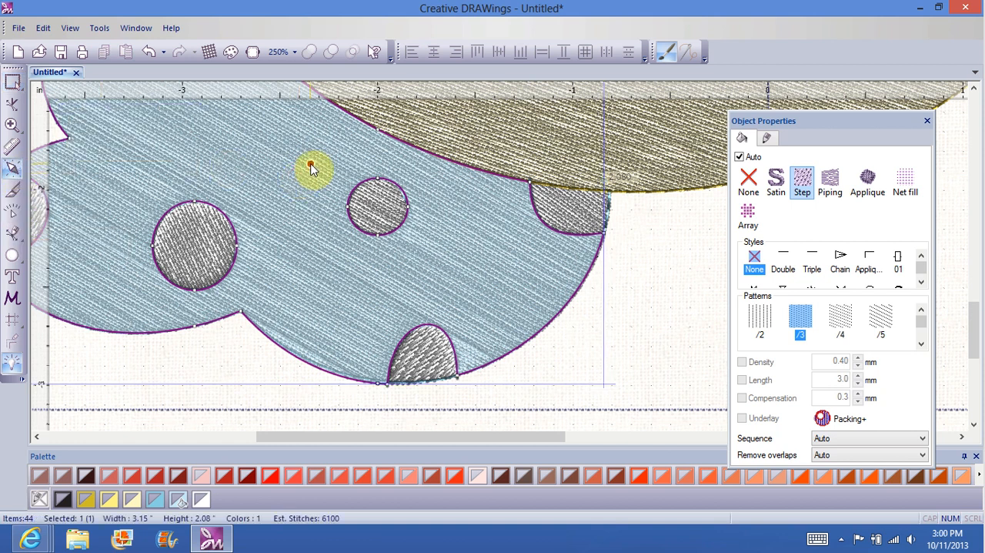
pyautogui.moveTo(310, 164); pyautogui.dragTo(257, 176)
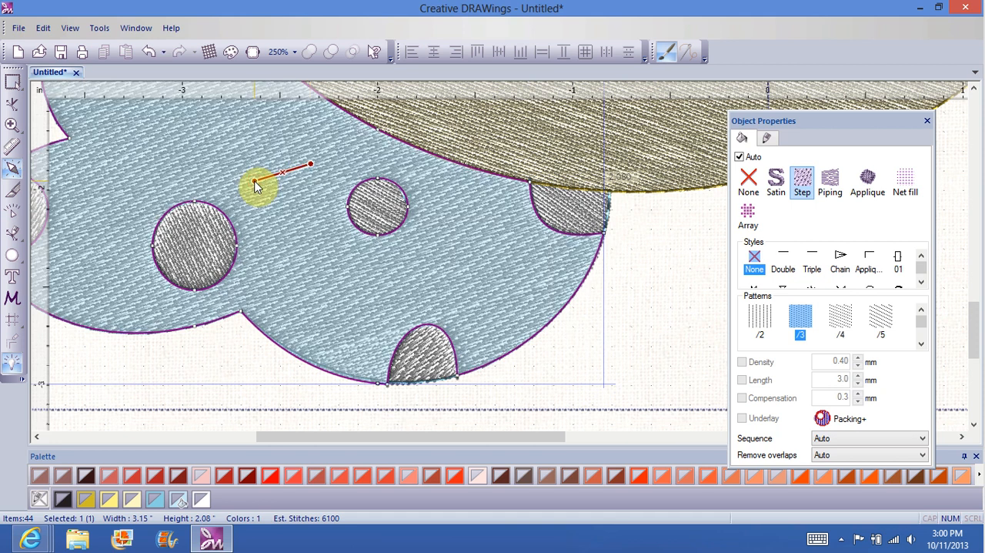
pyautogui.click(185, 371)
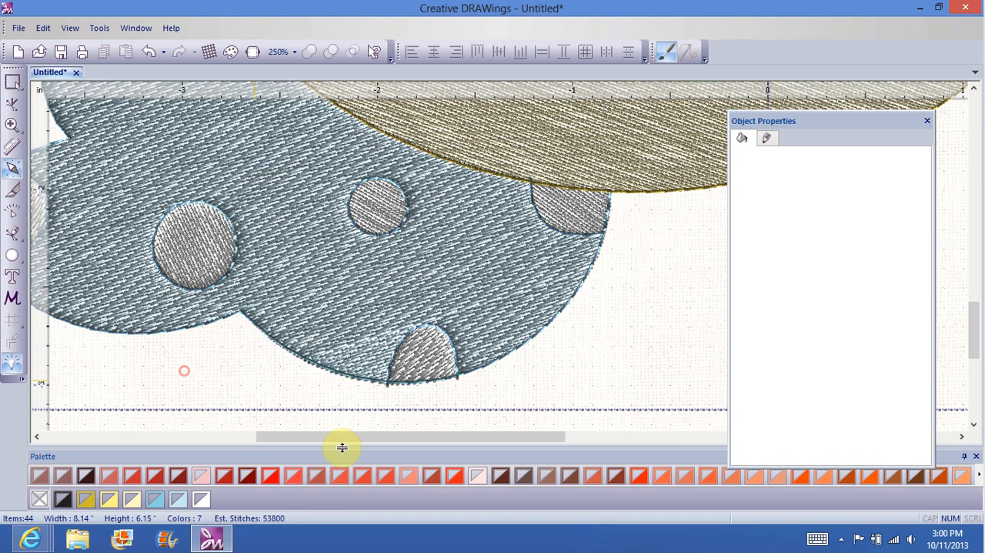
# Step: Set vertical stitch directions on the white spots at the cloud's bottom edge and just beneath the face
pyautogui.click(574, 211)
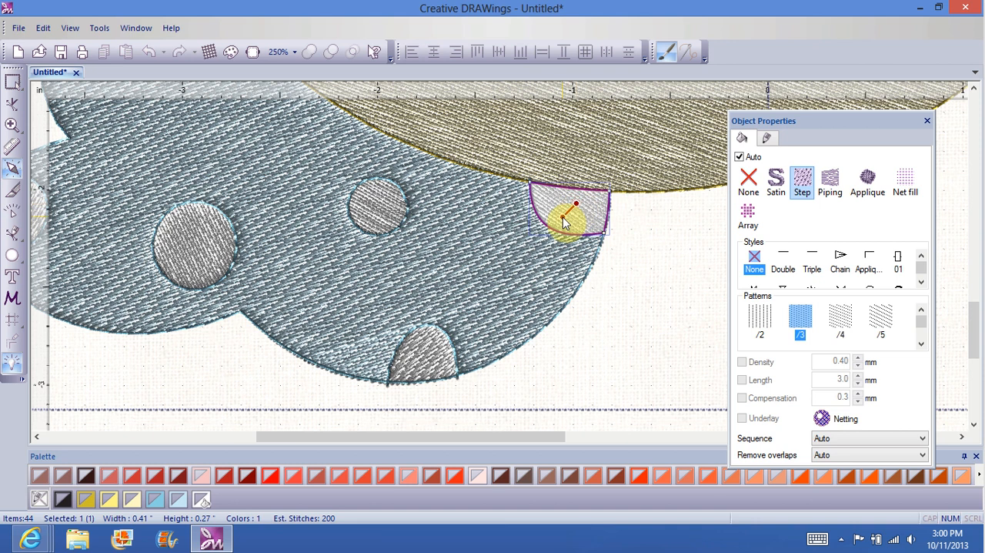
pyautogui.click(457, 327)
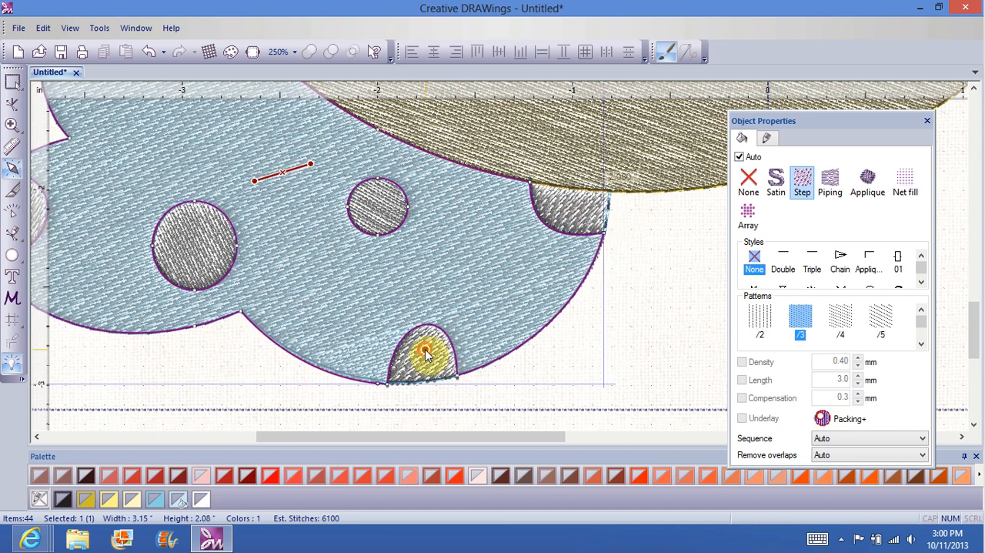
pyautogui.click(426, 351)
pyautogui.click(429, 364)
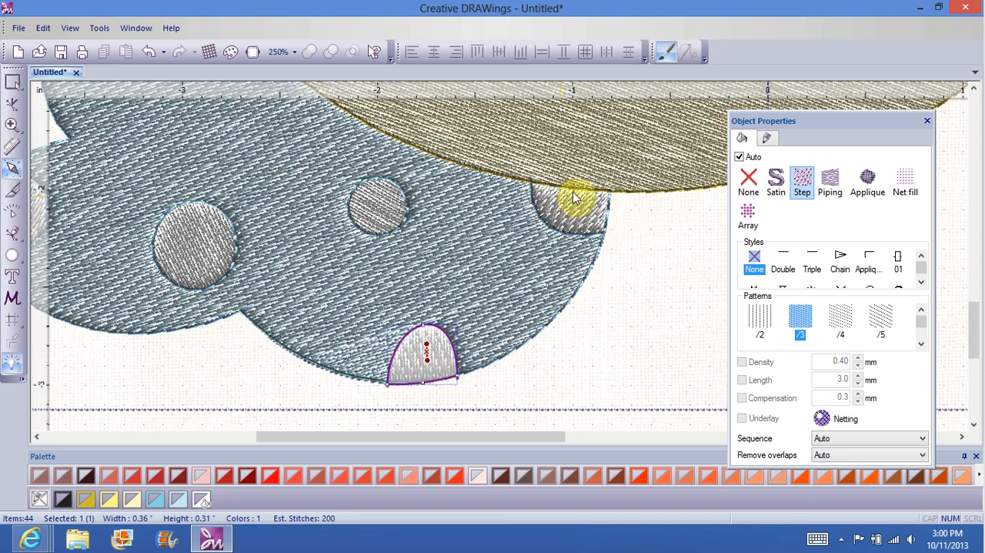
pyautogui.click(571, 197)
pyautogui.click(573, 202)
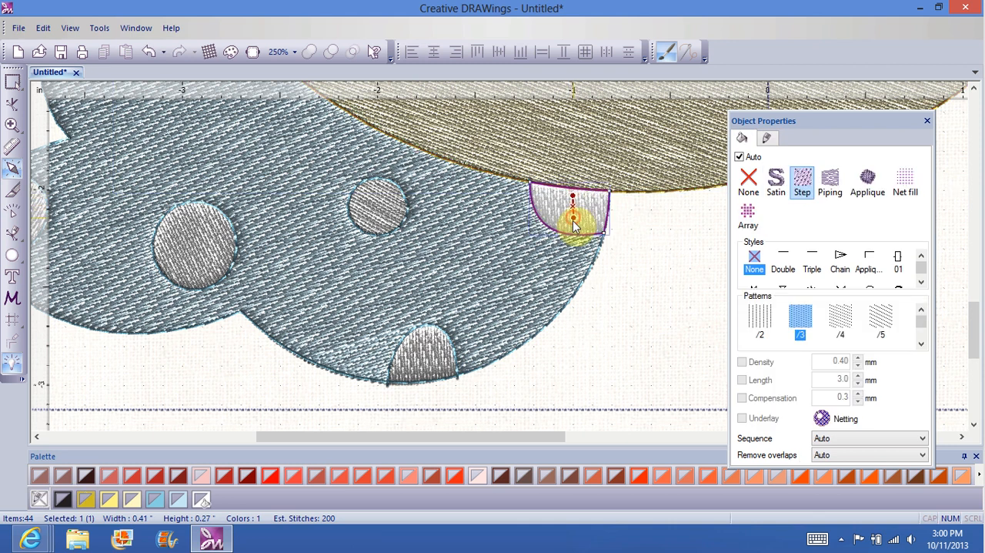
# Step: Set vertical stitch directions on the blue cloud's two round white spots, its left-edge spot and the spot near its upper lobe
pyautogui.click(371, 210)
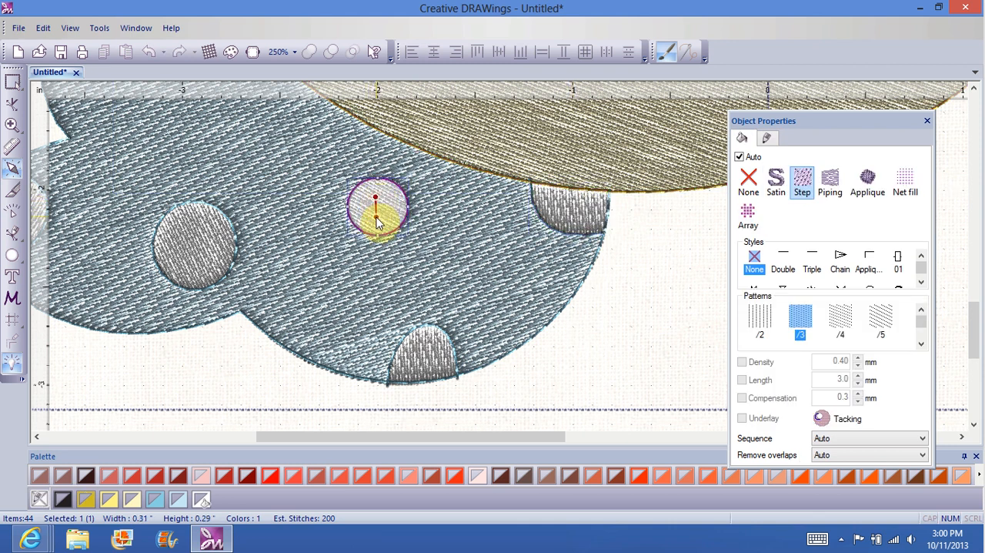
pyautogui.click(192, 254)
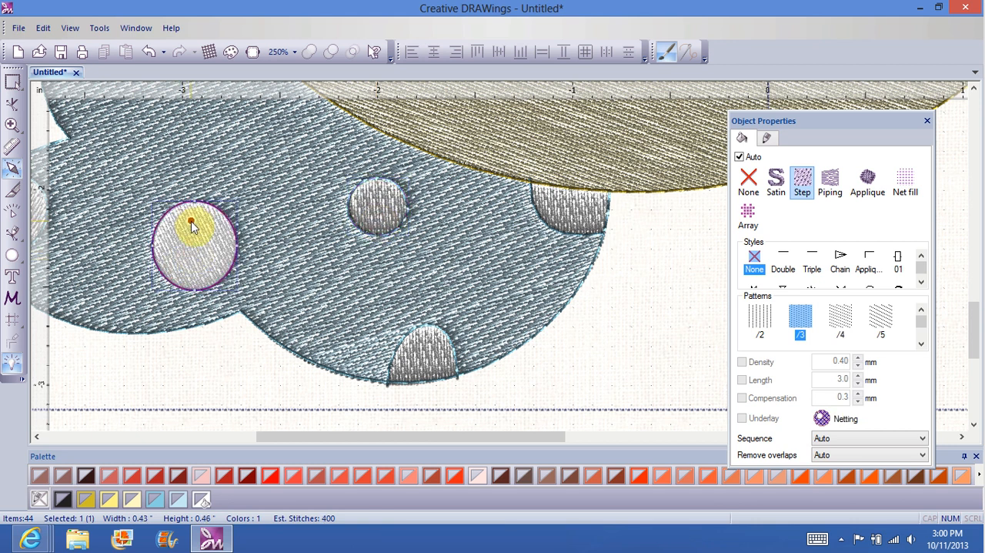
pyautogui.moveTo(385, 436); pyautogui.dragTo(293, 441)
pyautogui.click(232, 210)
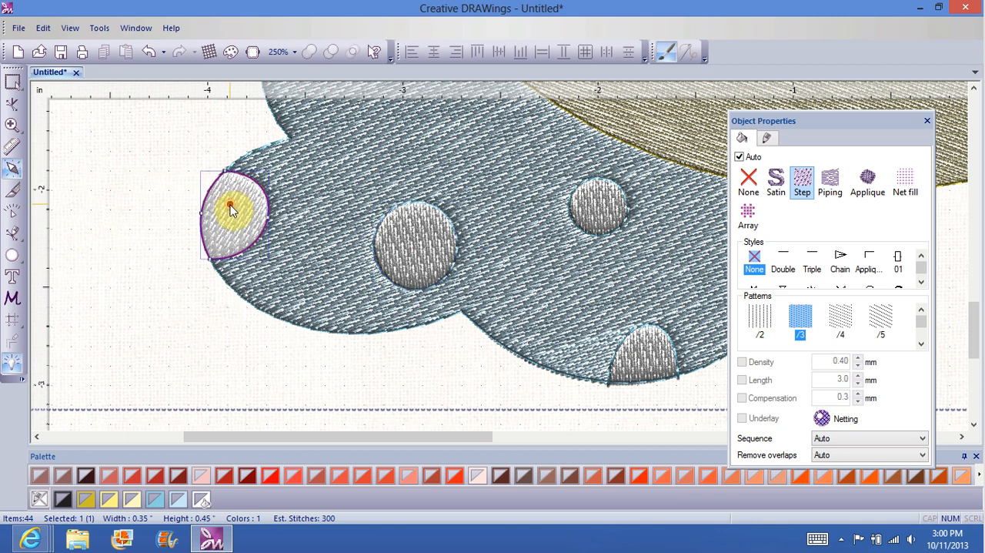
pyautogui.click(232, 224)
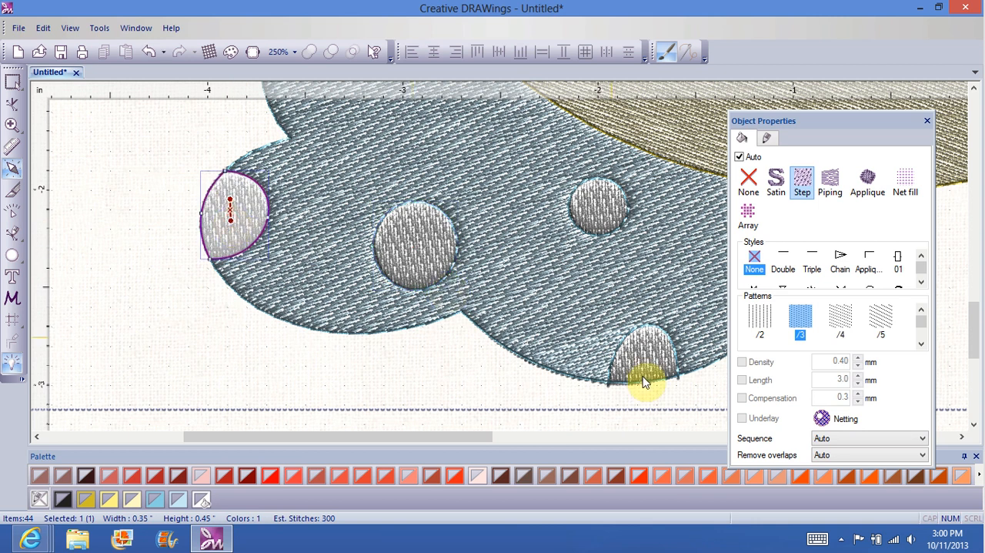
pyautogui.scroll(5, 977, 339)
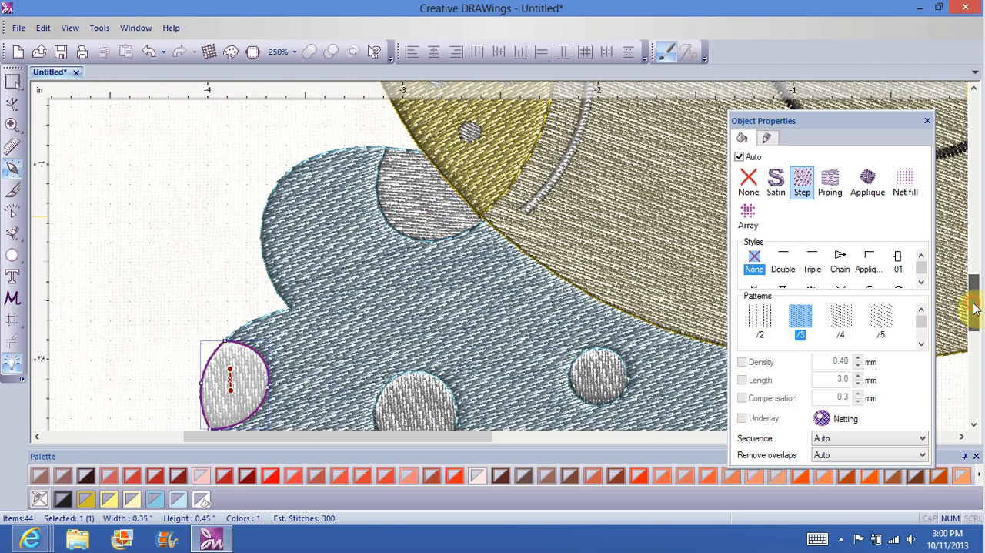
pyautogui.click(429, 204)
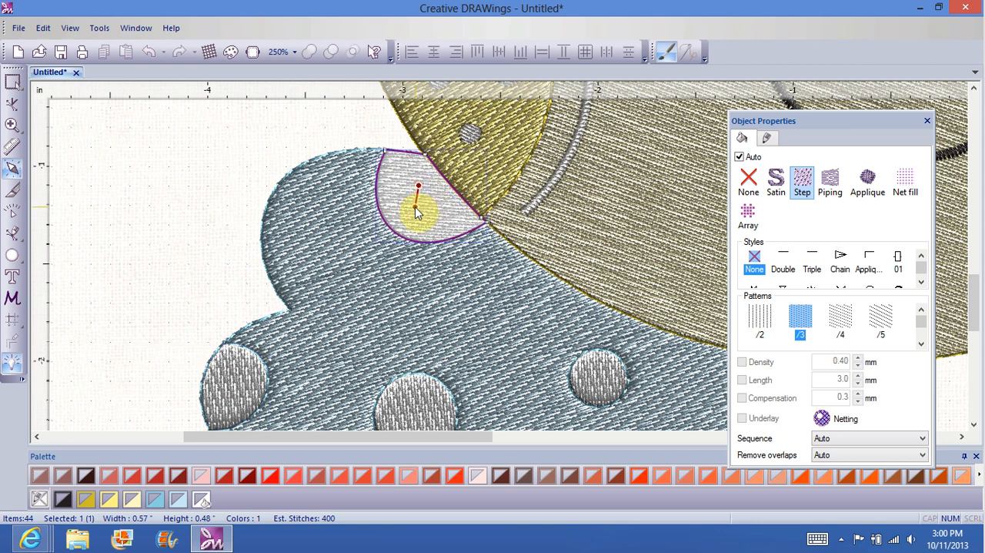
pyautogui.click(181, 223)
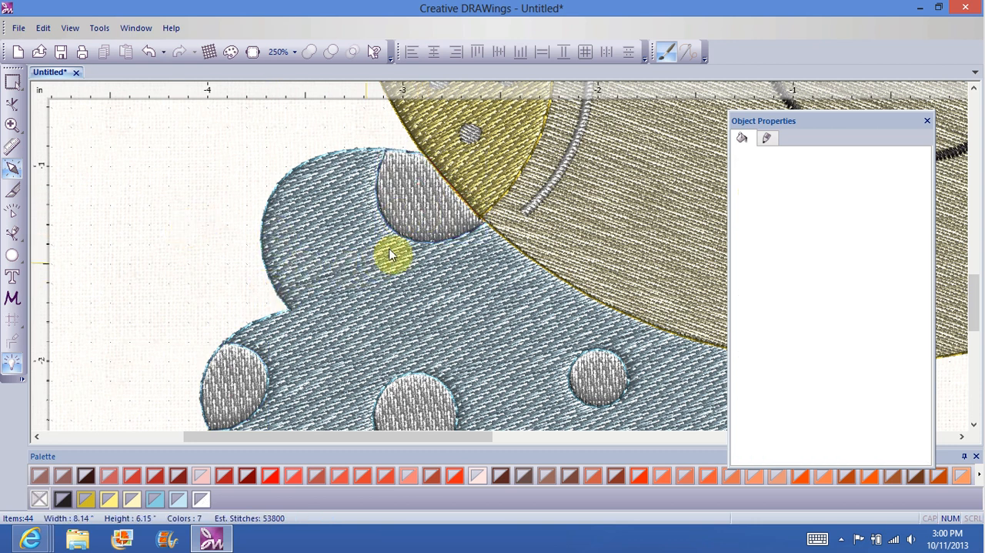
# Step: Change the outlines of the blue cloud's upper spot, two round spots and left-edge spot to Satin serial
pyautogui.click(421, 243)
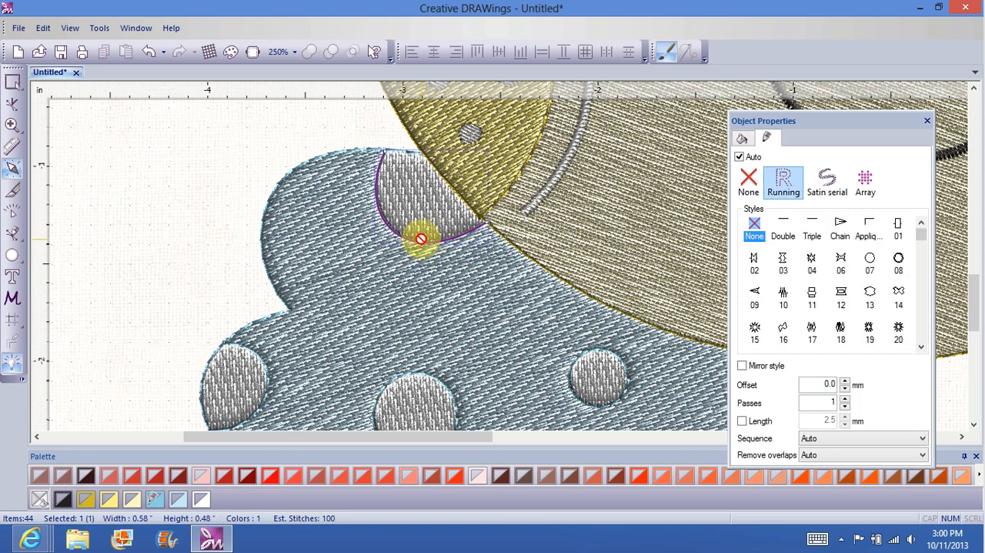
pyautogui.click(831, 181)
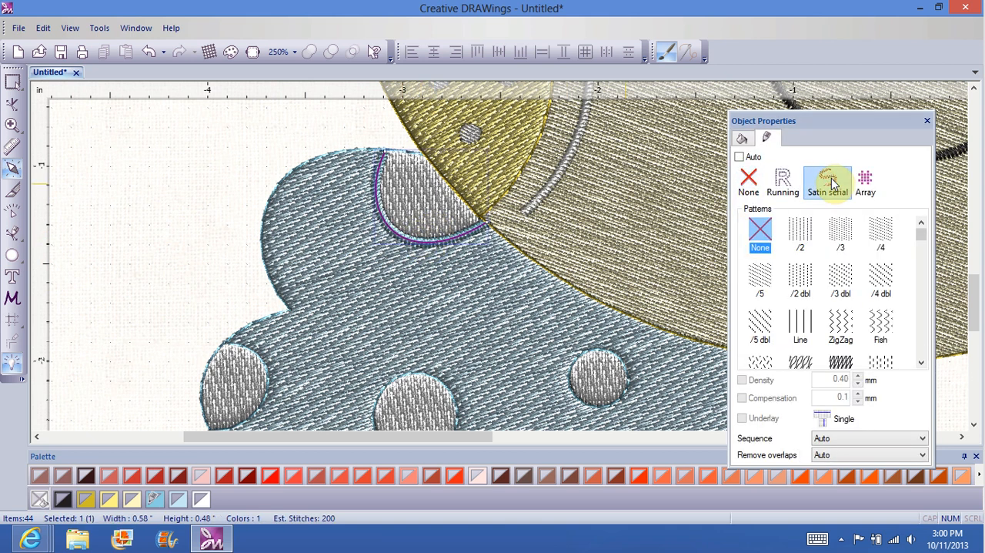
pyautogui.click(626, 375)
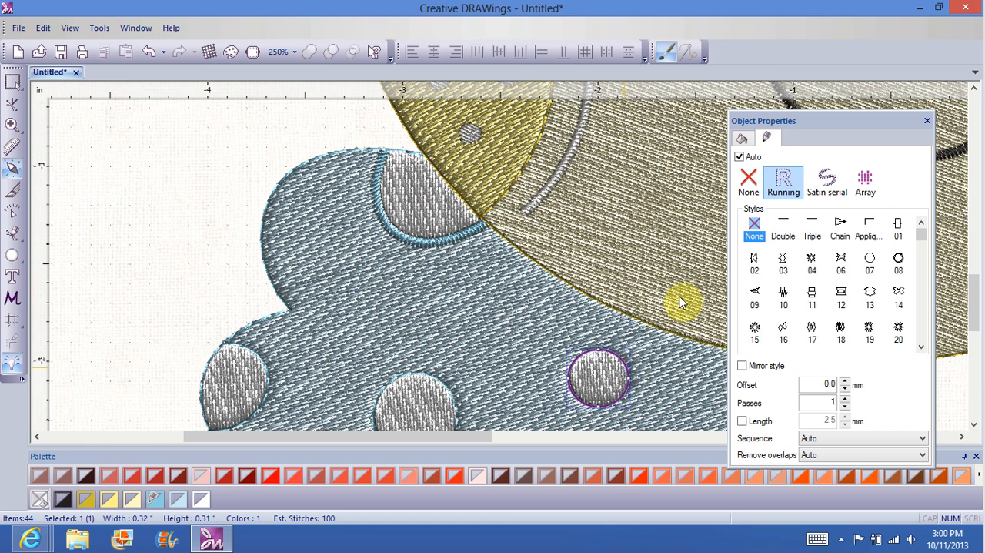
pyautogui.click(825, 182)
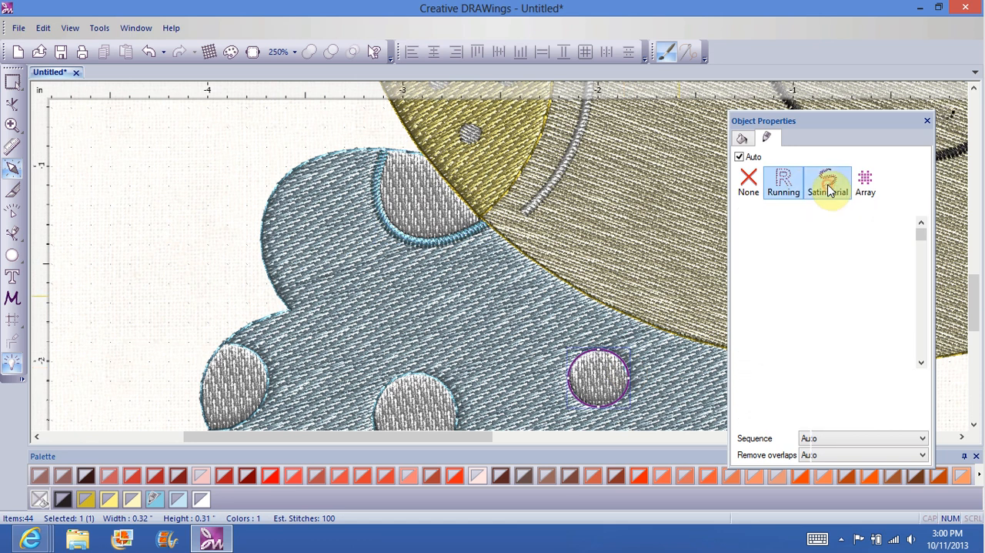
pyautogui.click(435, 381)
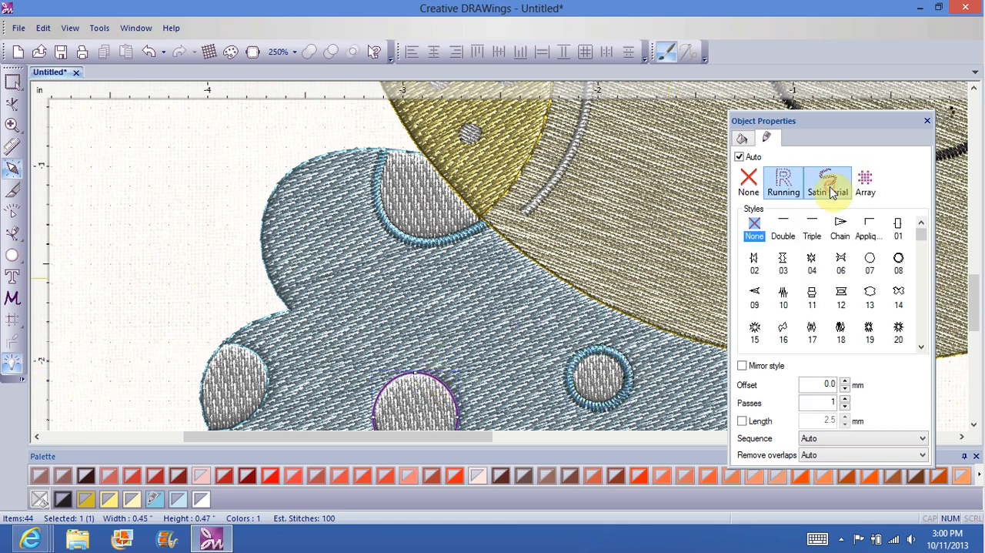
pyautogui.click(831, 185)
pyautogui.click(268, 381)
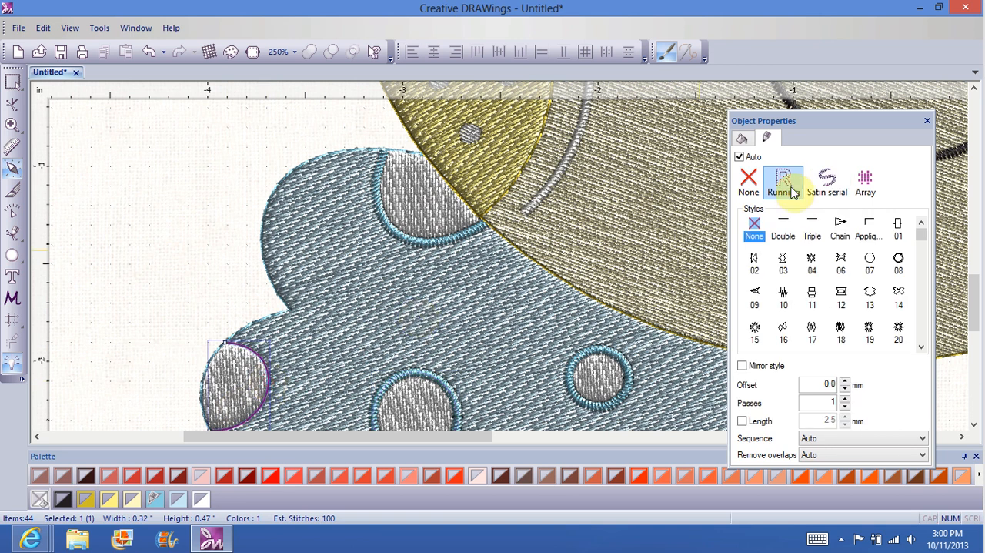
pyautogui.click(826, 183)
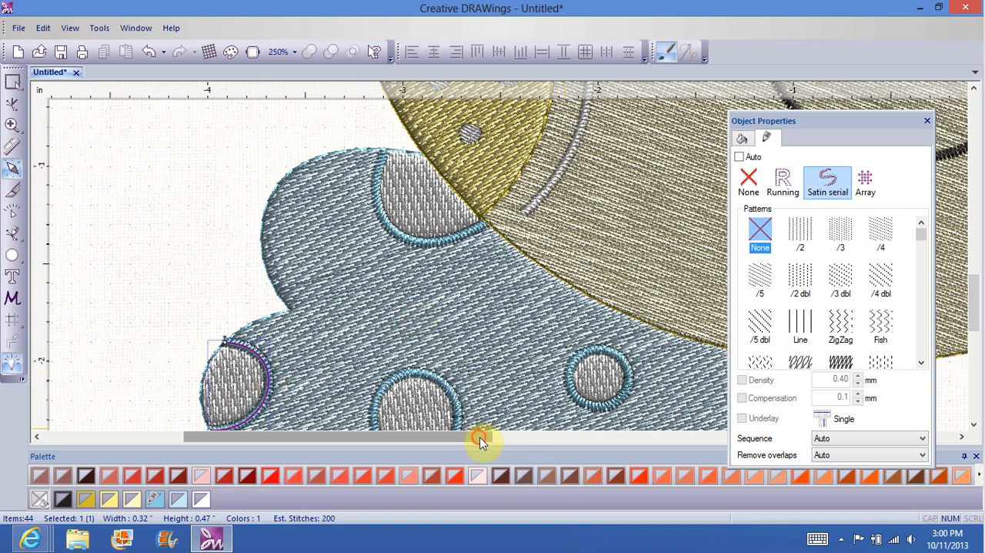
# Step: Change the outlines of the spots beneath the face and at the cloud's bottom edge, plus the cloud's outer edge, to Satin serial
pyautogui.moveTo(479, 439); pyautogui.dragTo(623, 410)
pyautogui.scroll(-1, 972, 305)
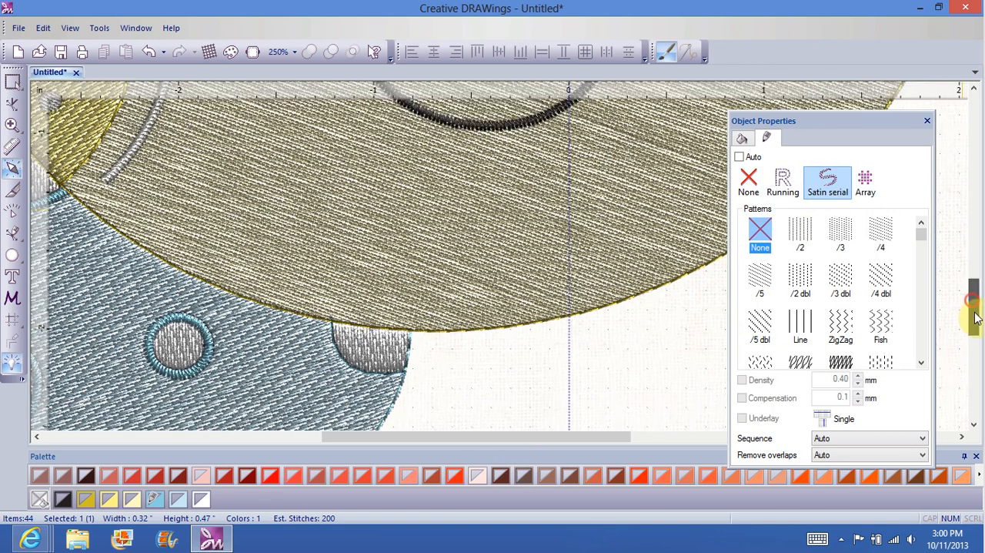
pyautogui.scroll(-2, 500, 320)
pyautogui.click(373, 309)
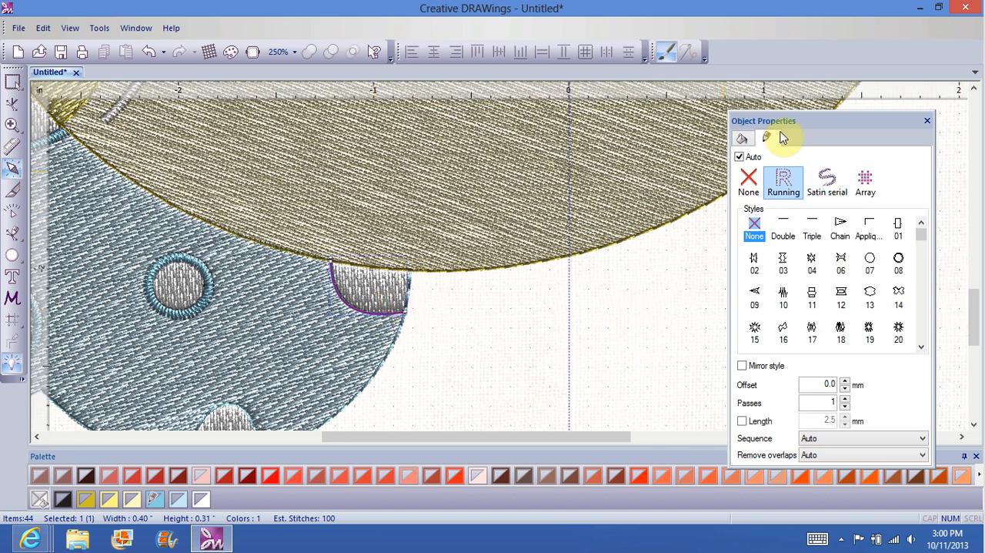
pyautogui.click(826, 183)
pyautogui.scroll(-1, 974, 315)
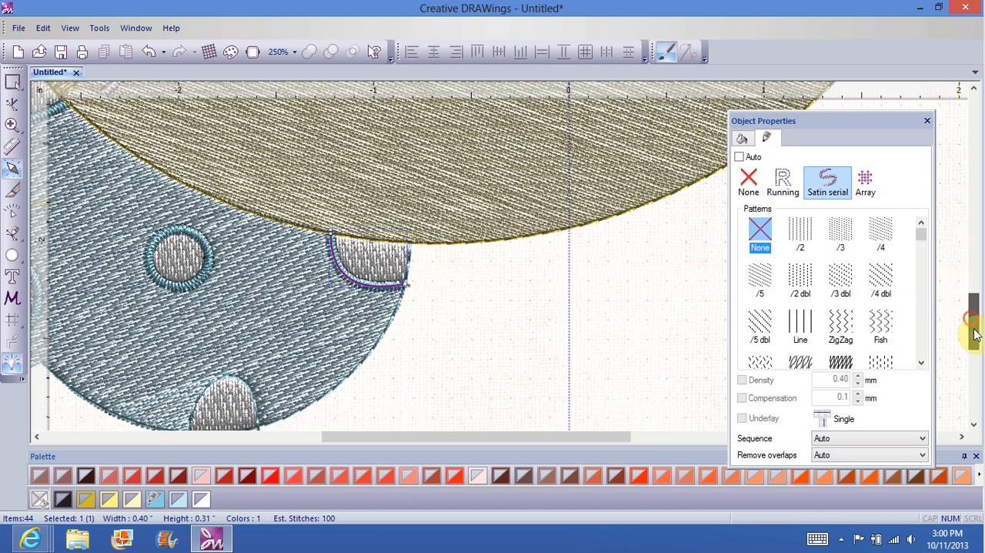
pyautogui.click(231, 348)
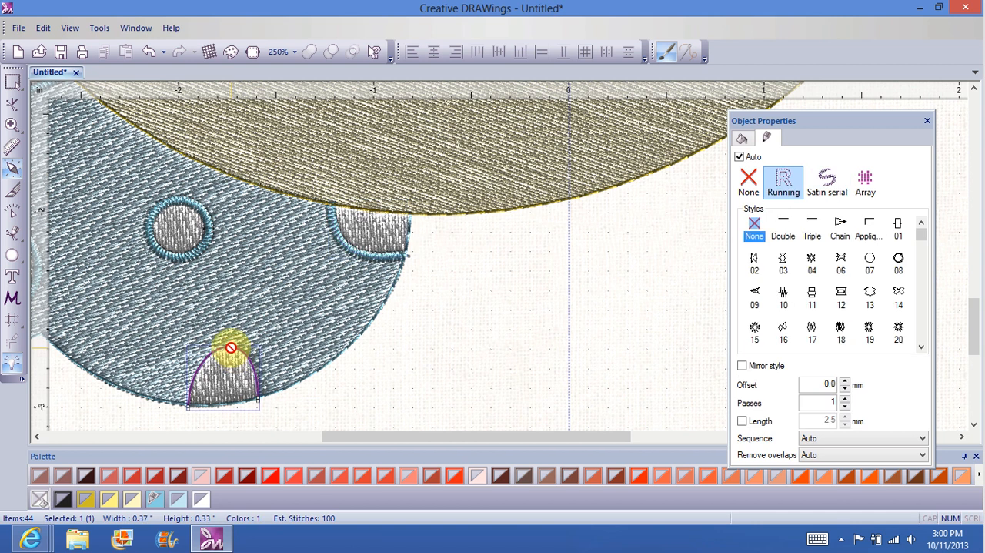
pyautogui.click(827, 182)
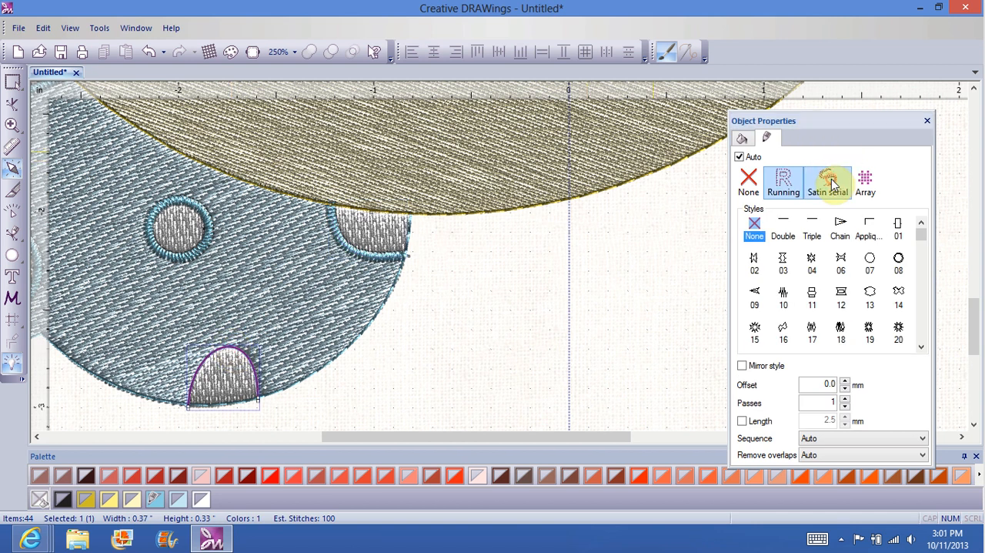
pyautogui.click(338, 357)
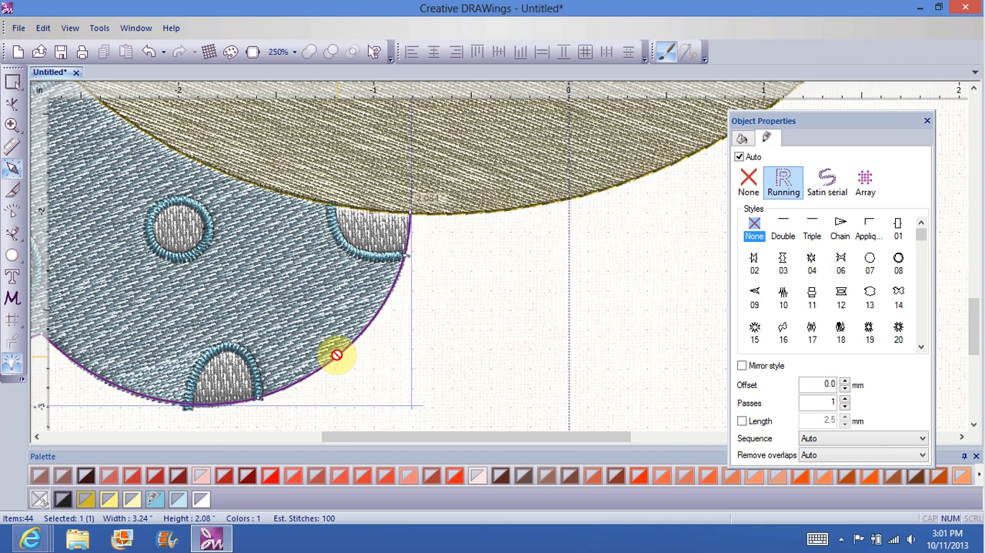
pyautogui.click(834, 182)
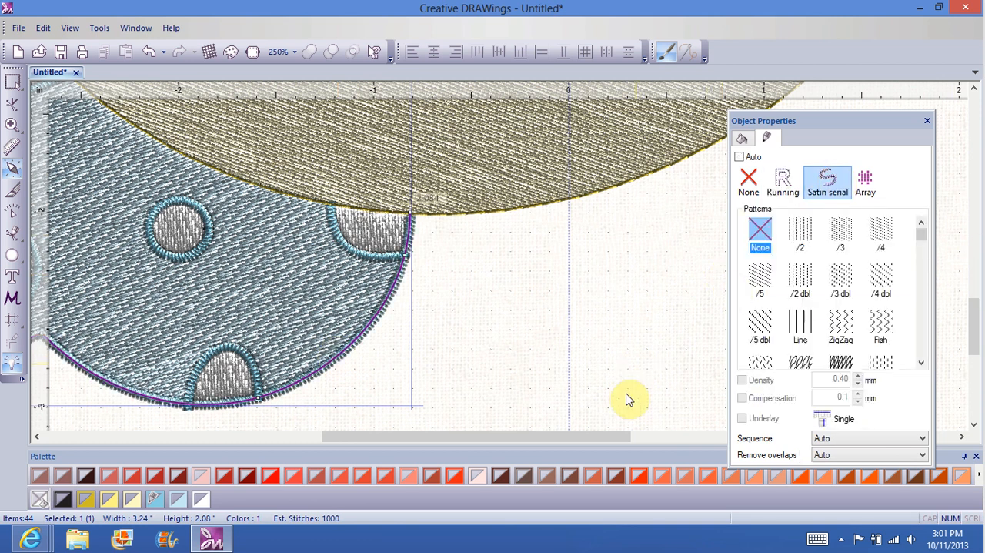
# Step: On the striped cloud's narrower upper lobe, set the white stripe's stitches diagonally rising right and the blue stripe's steeply falling right
pyautogui.moveTo(582, 436); pyautogui.dragTo(692, 422)
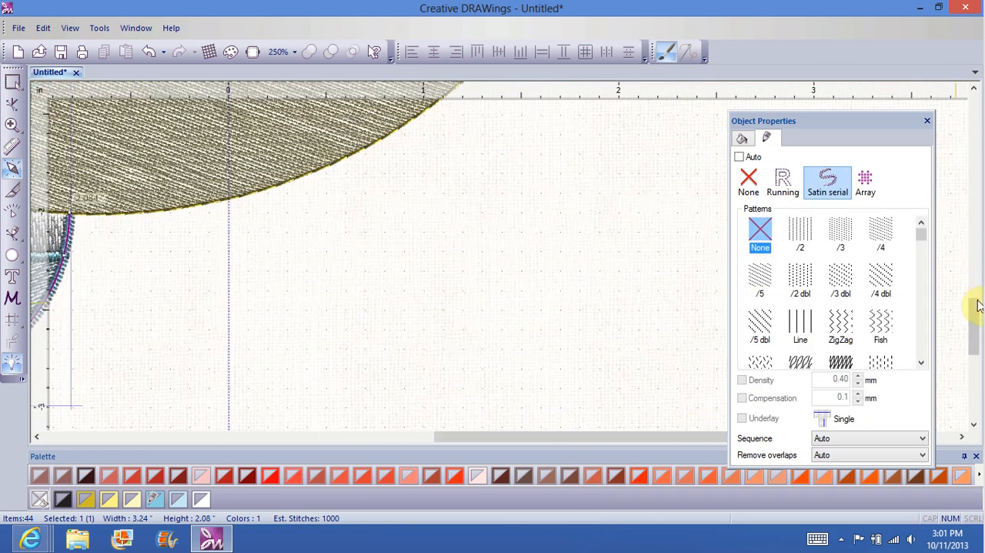
pyautogui.moveTo(976, 266); pyautogui.dragTo(971, 223)
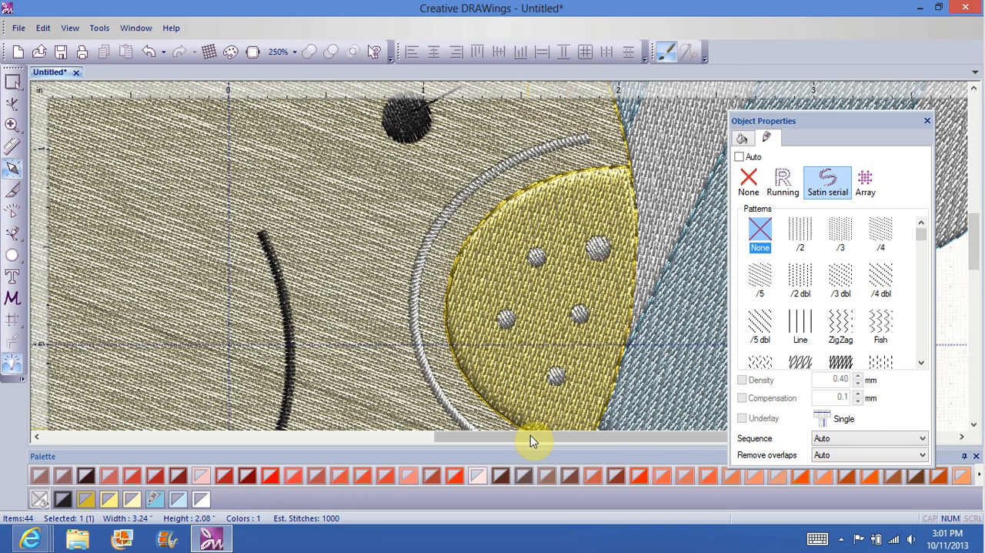
pyautogui.moveTo(532, 434); pyautogui.dragTo(688, 416)
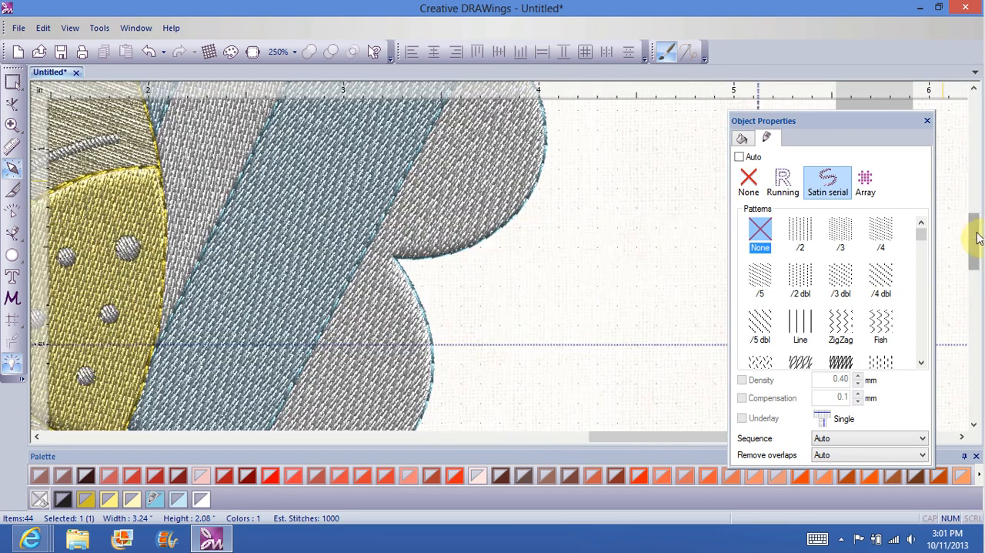
pyautogui.moveTo(976, 239); pyautogui.dragTo(976, 217)
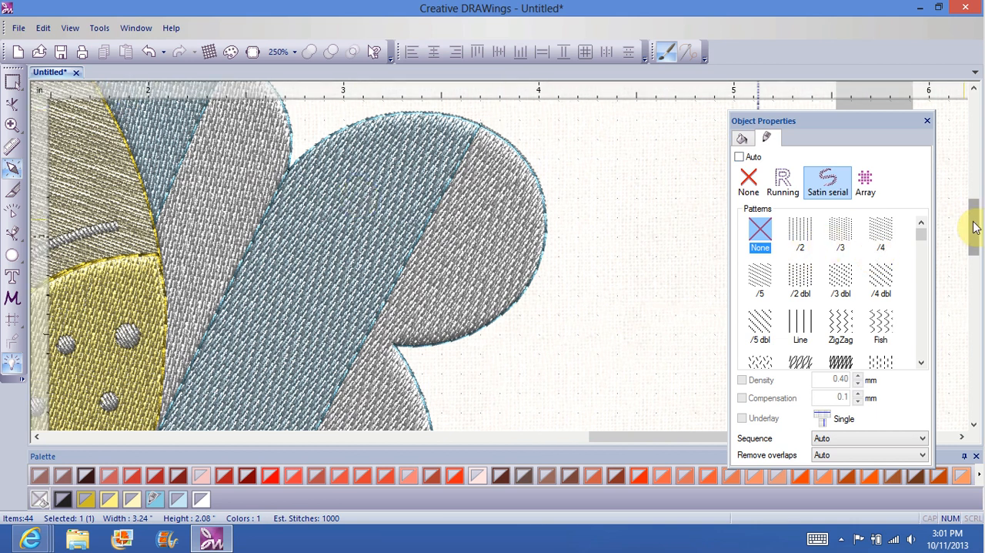
pyautogui.moveTo(975, 226); pyautogui.dragTo(975, 213)
pyautogui.click(240, 198)
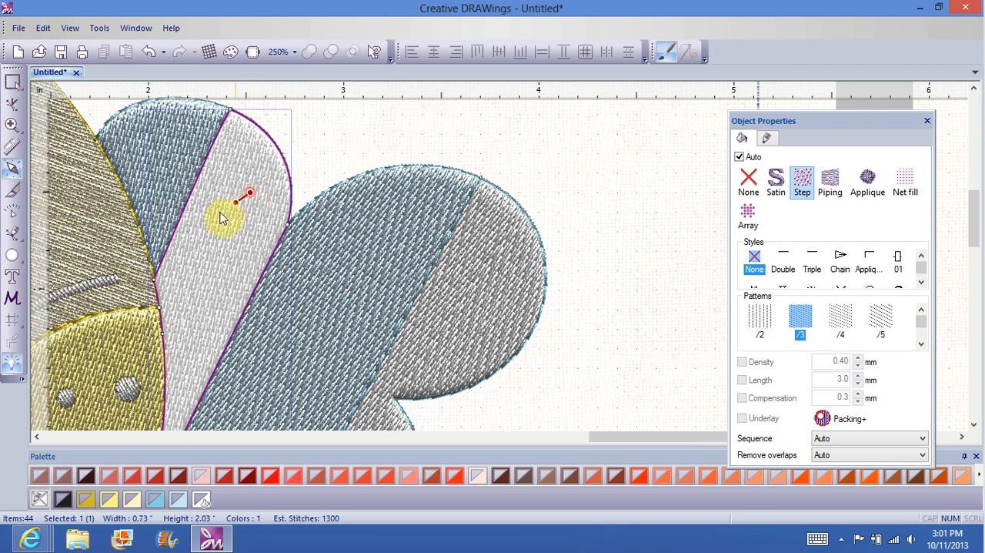
pyautogui.click(215, 215)
pyautogui.click(148, 146)
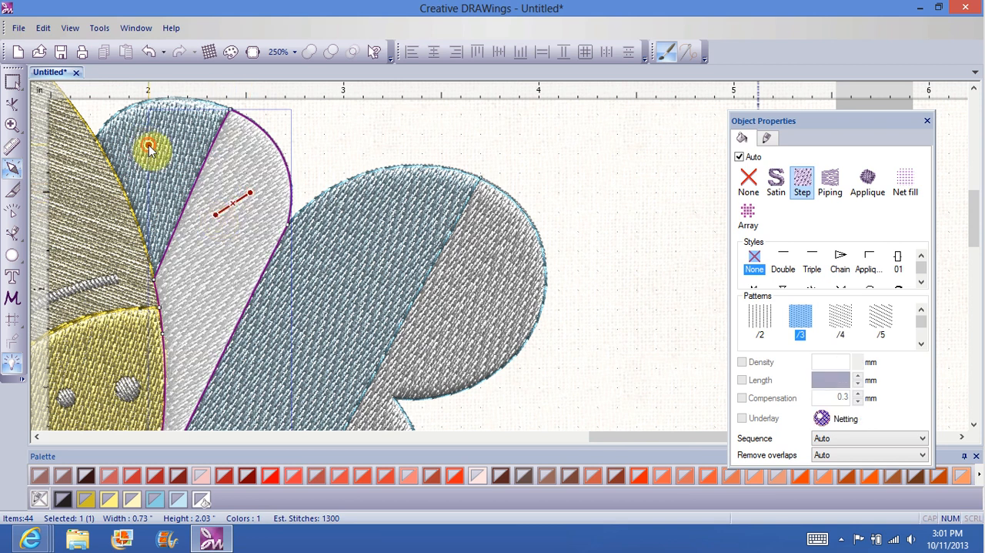
pyautogui.click(164, 187)
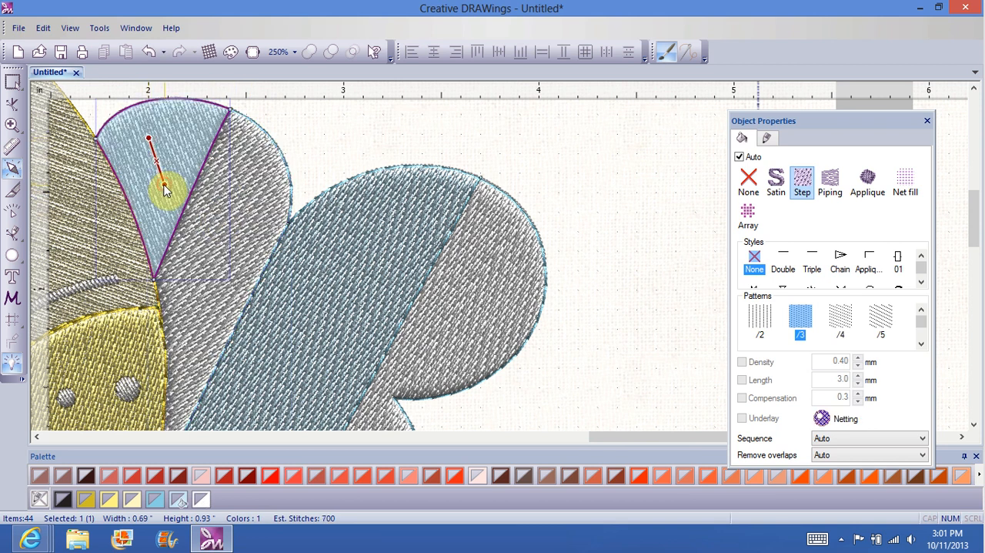
# Step: On the striped cloud's larger lobe, set the blue stripe's stitches steeply falling right and the white stripe's shallowly rising right
pyautogui.click(343, 264)
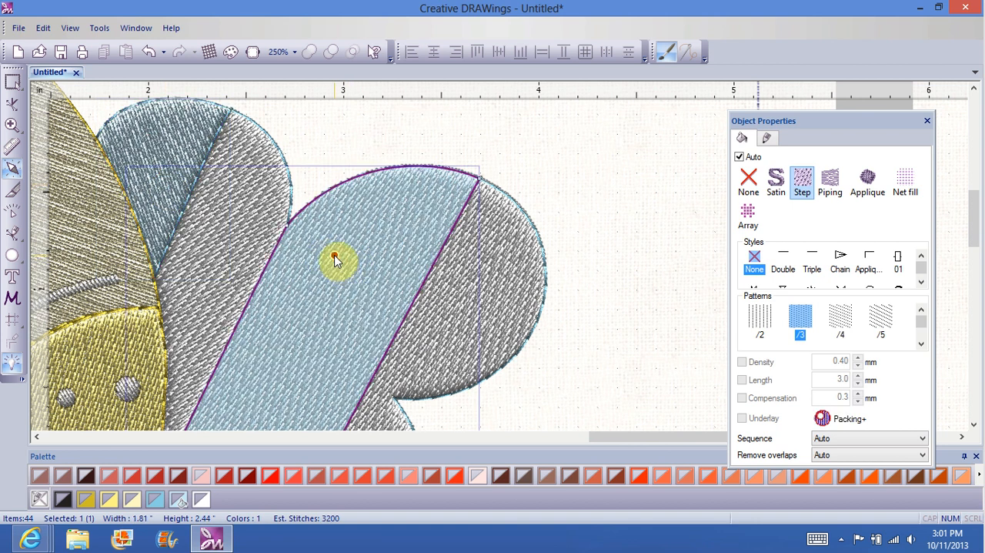
pyautogui.click(347, 311)
pyautogui.click(491, 287)
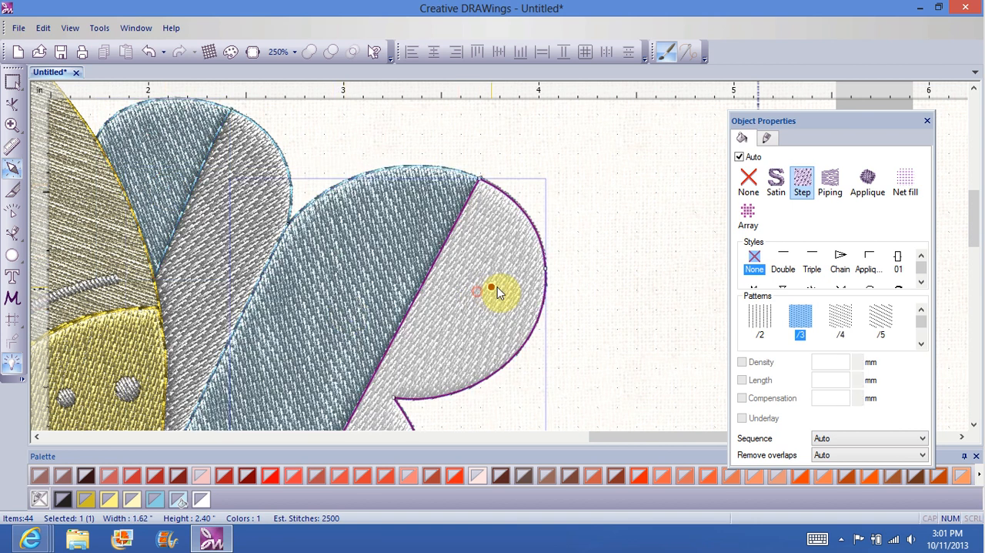
pyautogui.click(434, 318)
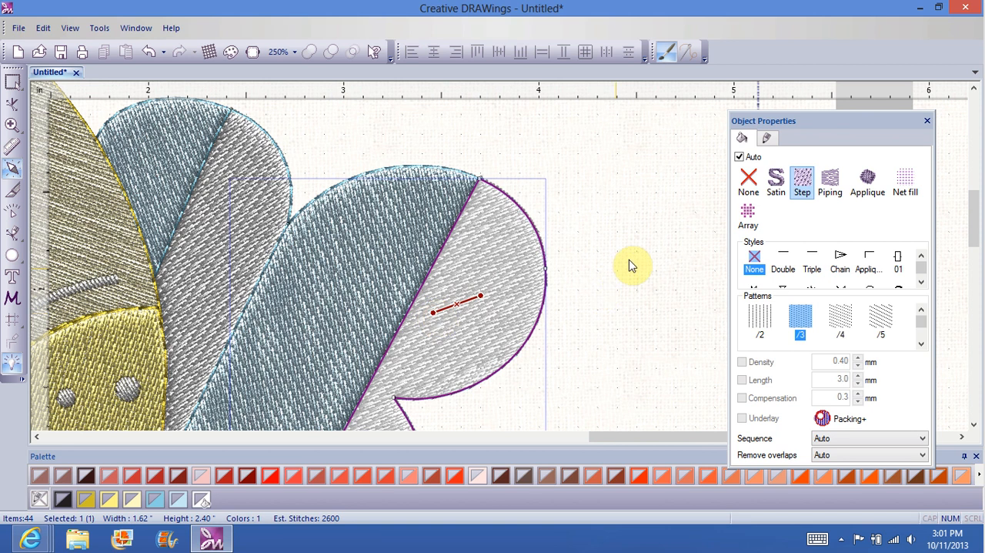
pyautogui.click(692, 228)
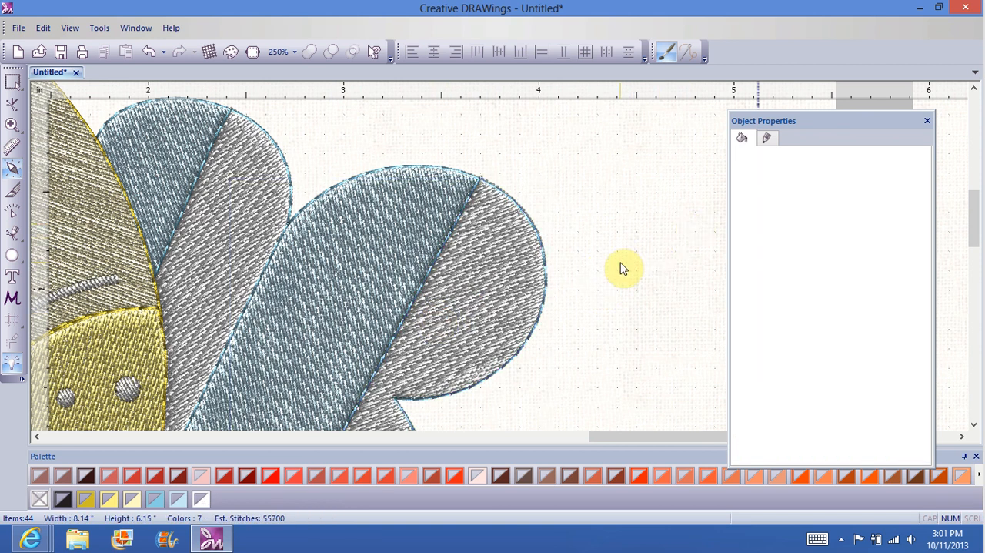
# Step: Change the dividing line between the upper lobe's blue and white stripes to a Satin serial outline
pyautogui.scroll(-2, 976, 213)
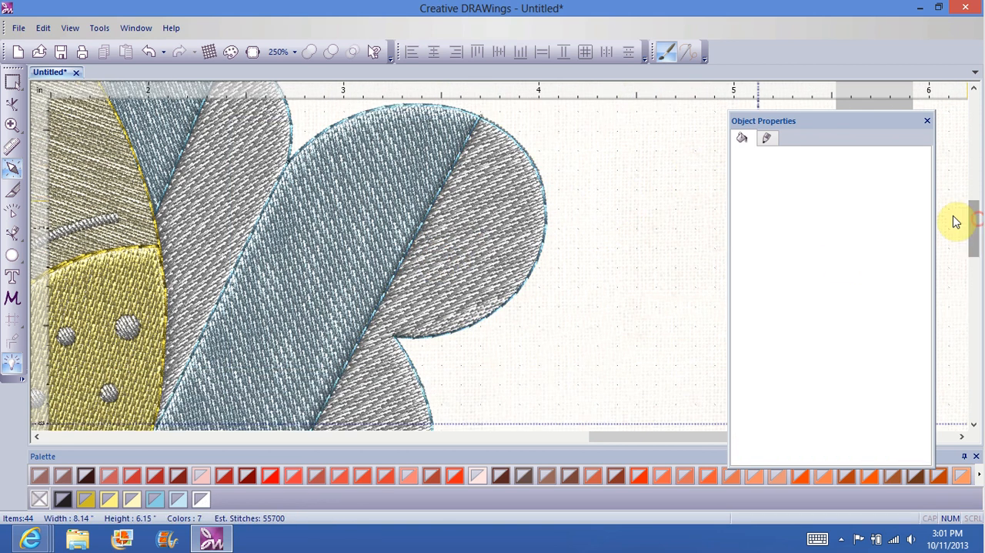
pyautogui.click(174, 167)
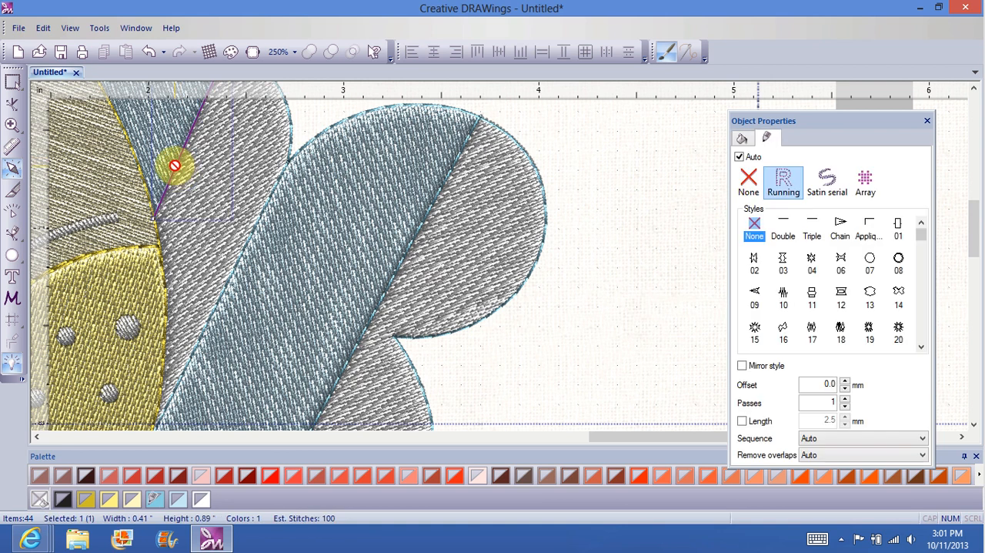
pyautogui.click(828, 185)
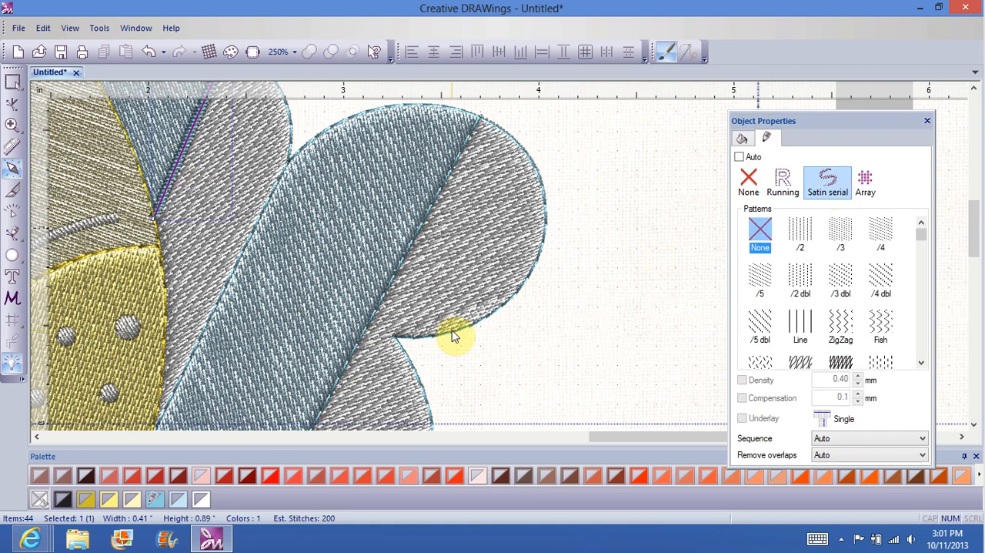
# Step: Change both dividing lines across the striped cloud's larger lobe and the cloud's outer edge to Satin serial outlines
pyautogui.click(218, 307)
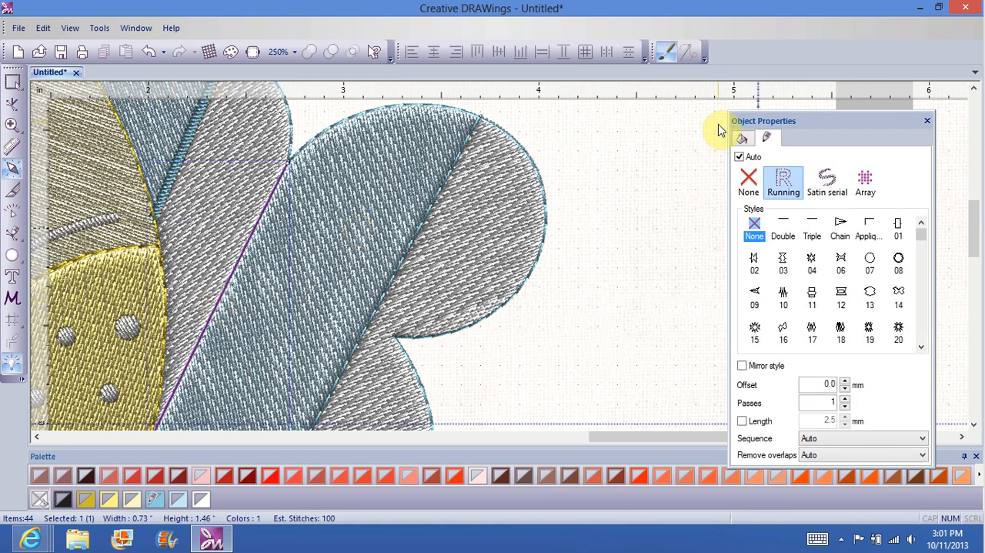
pyautogui.click(831, 184)
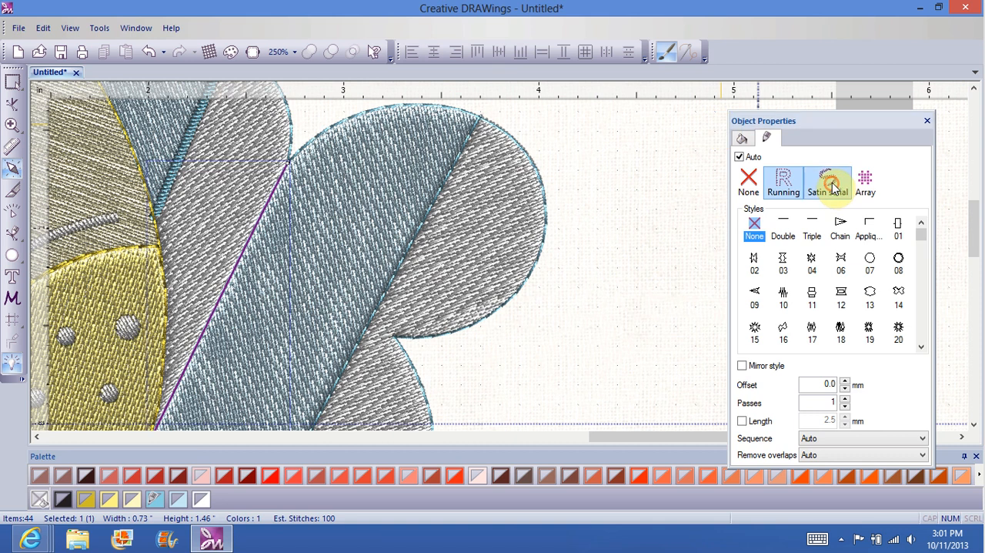
pyautogui.click(382, 302)
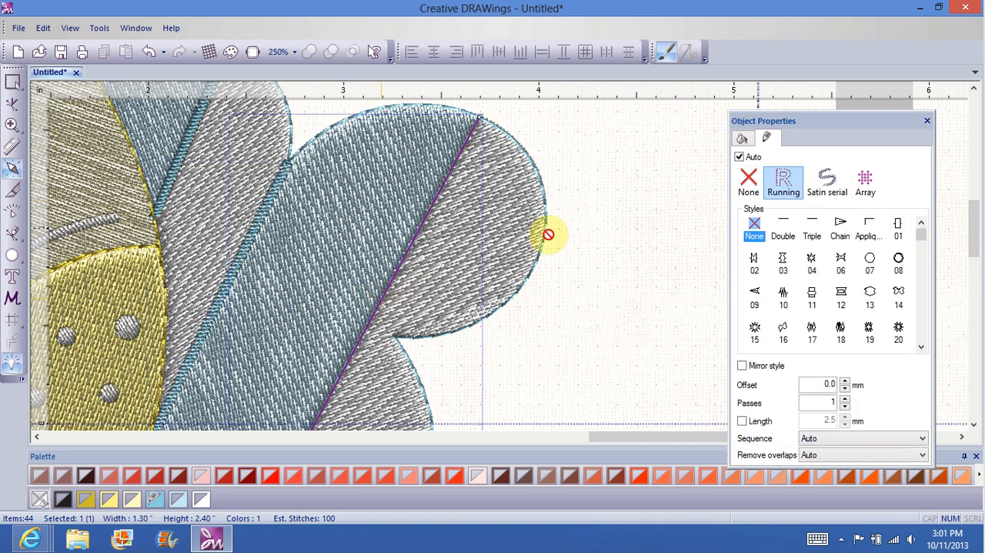
pyautogui.click(828, 182)
pyautogui.click(530, 270)
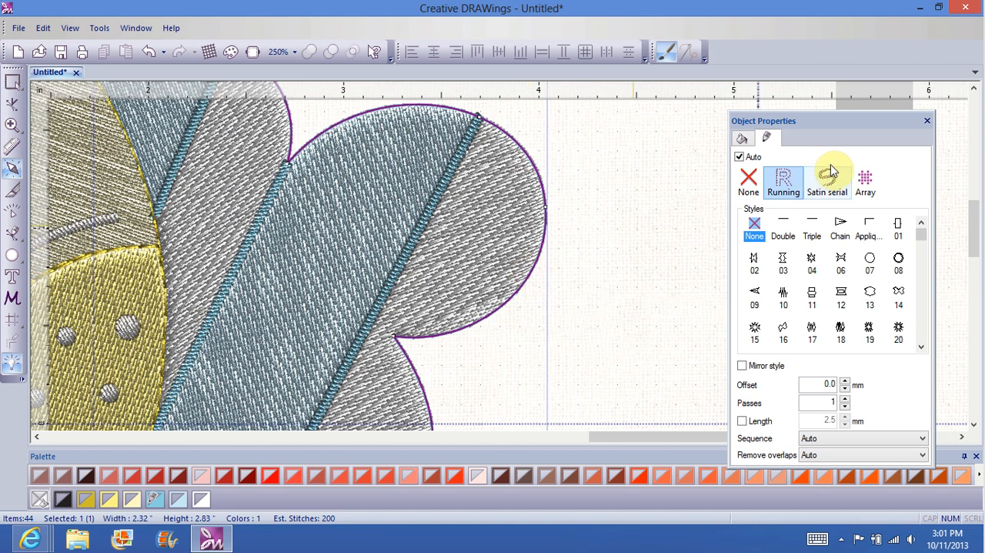
pyautogui.click(828, 182)
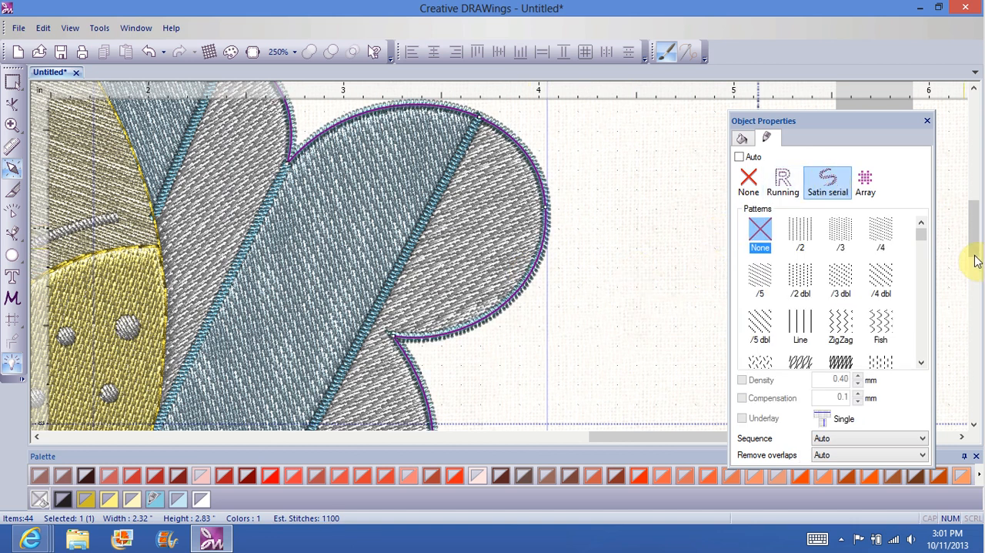
# Step: Change the single eyelash line on the face's right eye to a Satin serial outline
pyautogui.moveTo(975, 243); pyautogui.dragTo(979, 288)
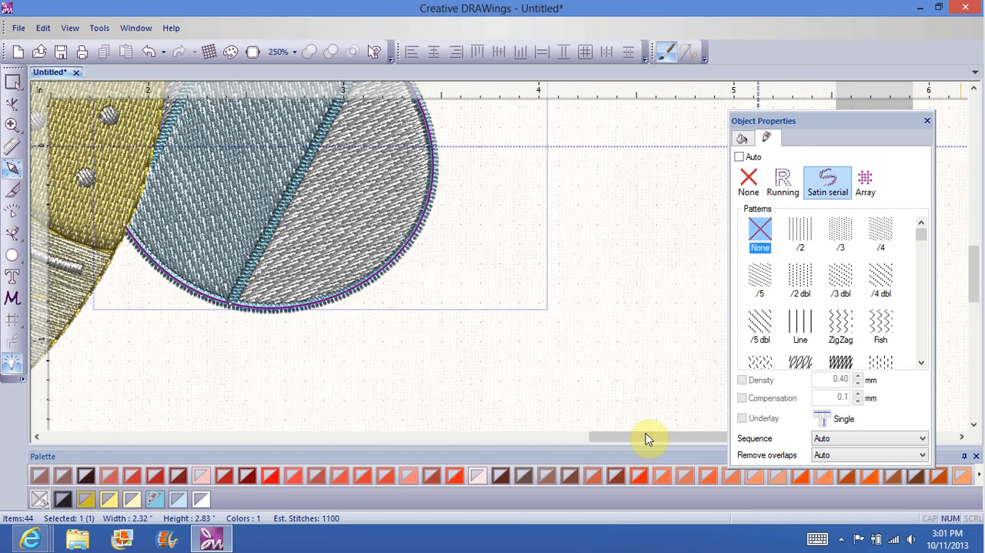
pyautogui.moveTo(646, 439); pyautogui.dragTo(402, 490)
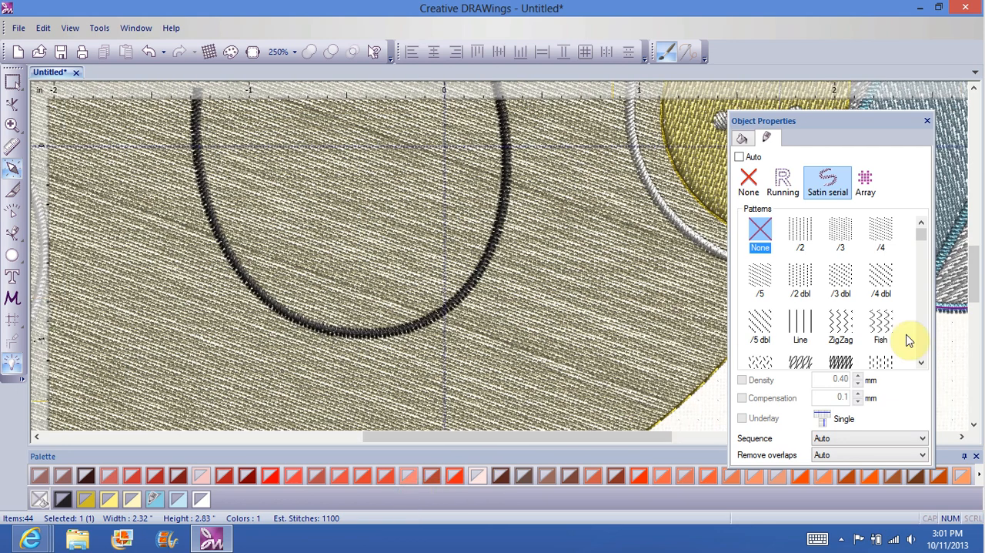
pyautogui.moveTo(974, 288); pyautogui.dragTo(964, 240)
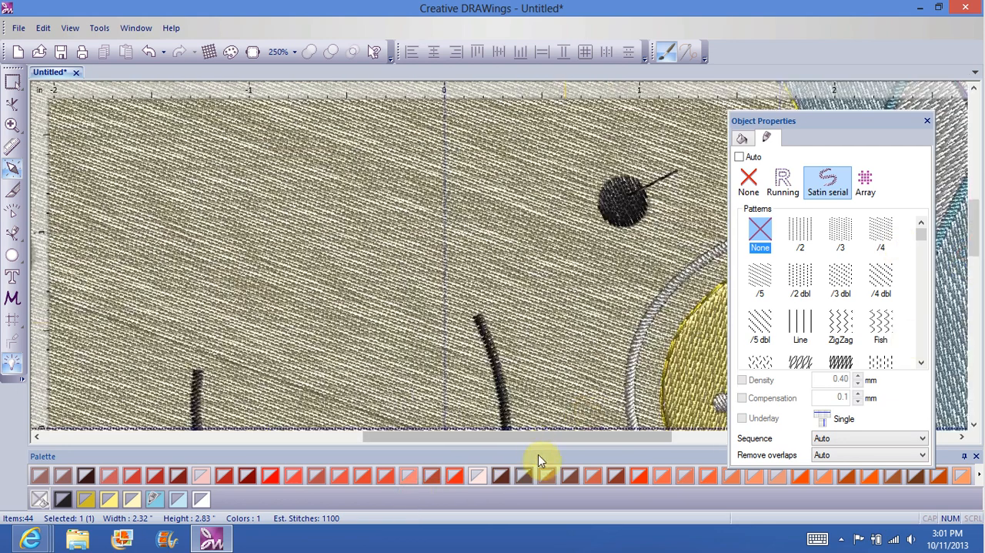
pyautogui.moveTo(538, 436); pyautogui.dragTo(563, 433)
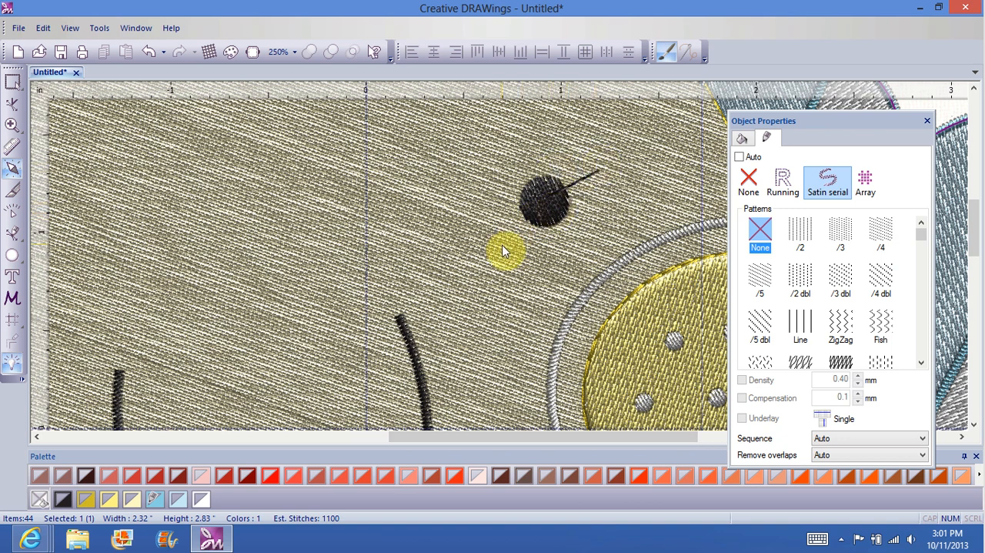
pyautogui.click(583, 178)
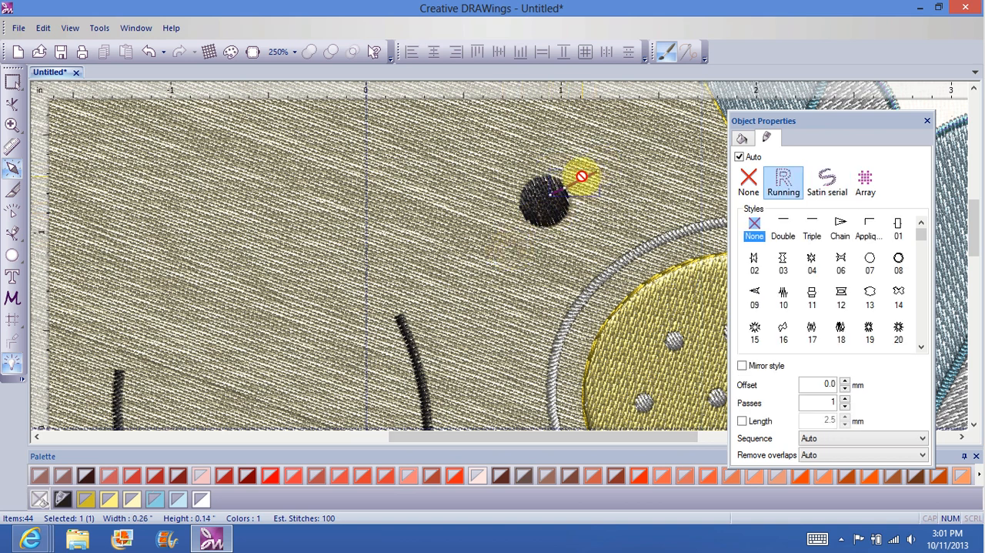
pyautogui.click(826, 180)
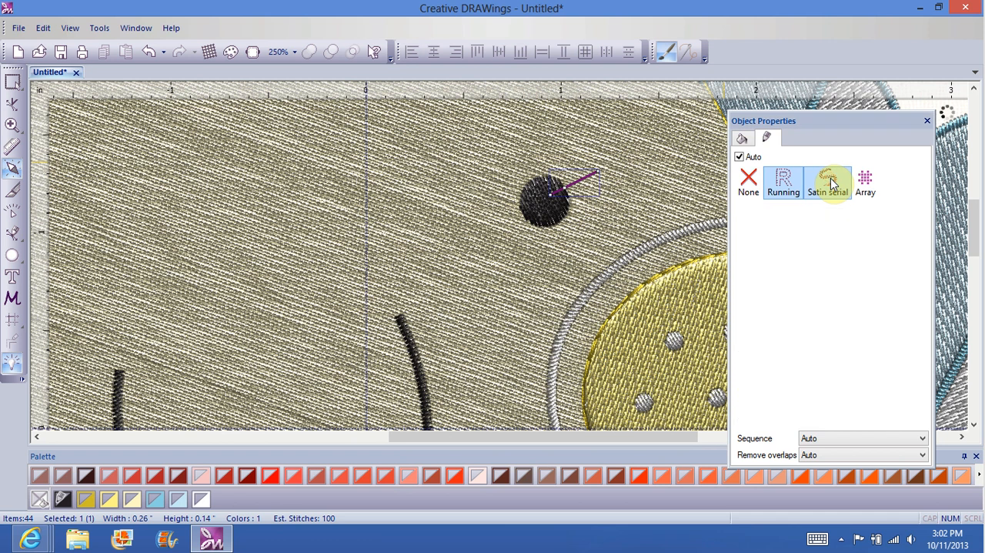
pyautogui.click(517, 263)
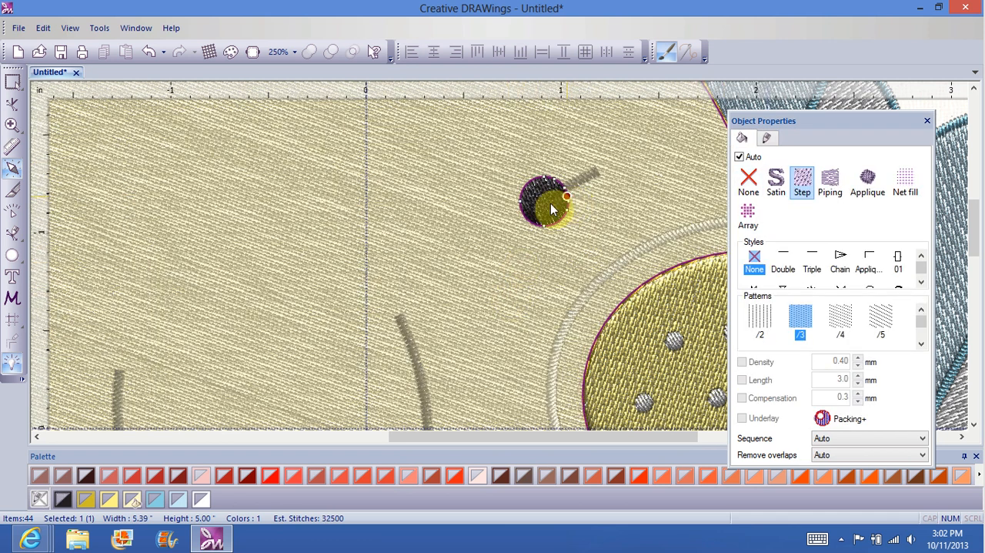
pyautogui.click(584, 179)
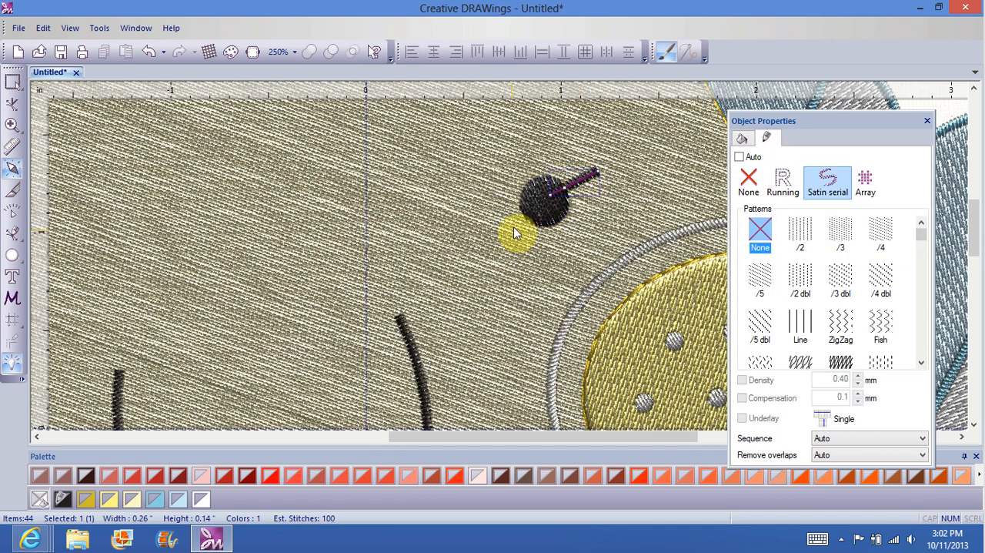
# Step: Move the Object Properties window aside to uncover the artwork around the right eye and cheek
pyautogui.press('Escape')
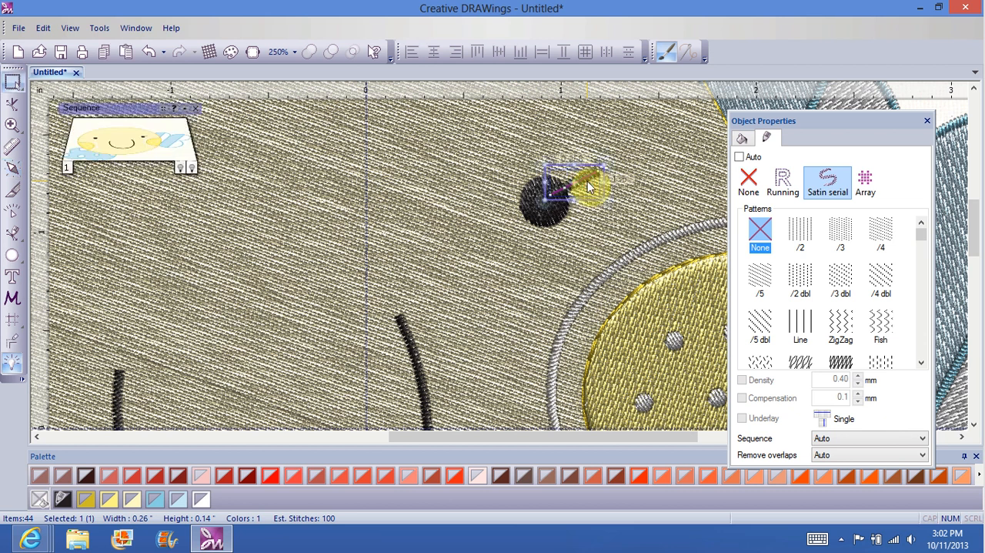
pyautogui.rightClick(588, 183)
pyautogui.moveTo(618, 203)
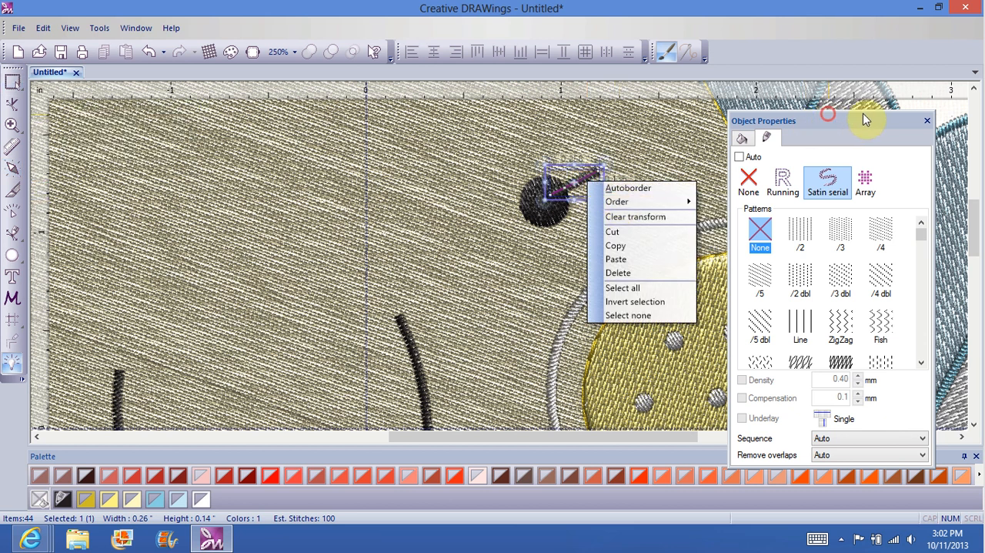
pyautogui.click(827, 114)
pyautogui.moveTo(850, 122); pyautogui.dragTo(984, 117)
pyautogui.click(582, 181)
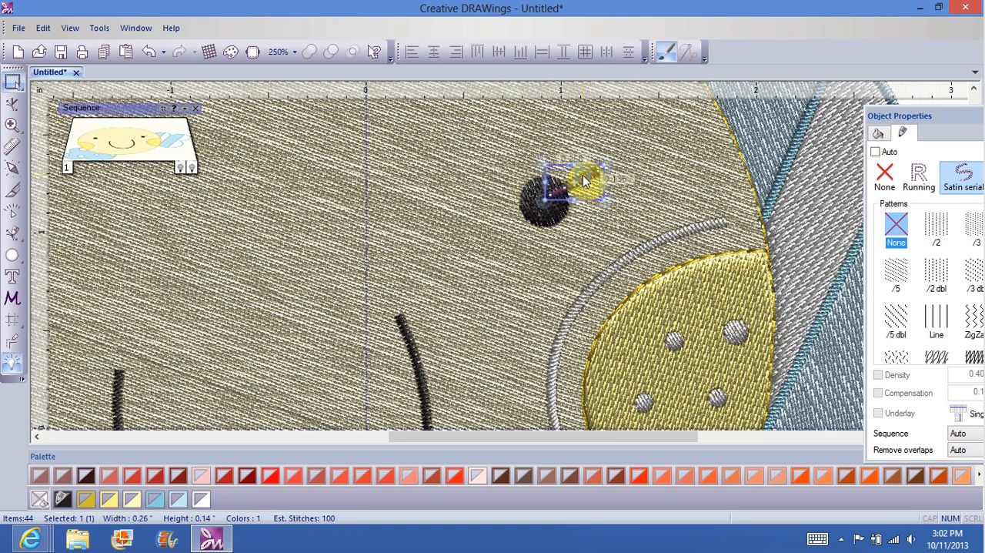
pyautogui.rightClick(583, 180)
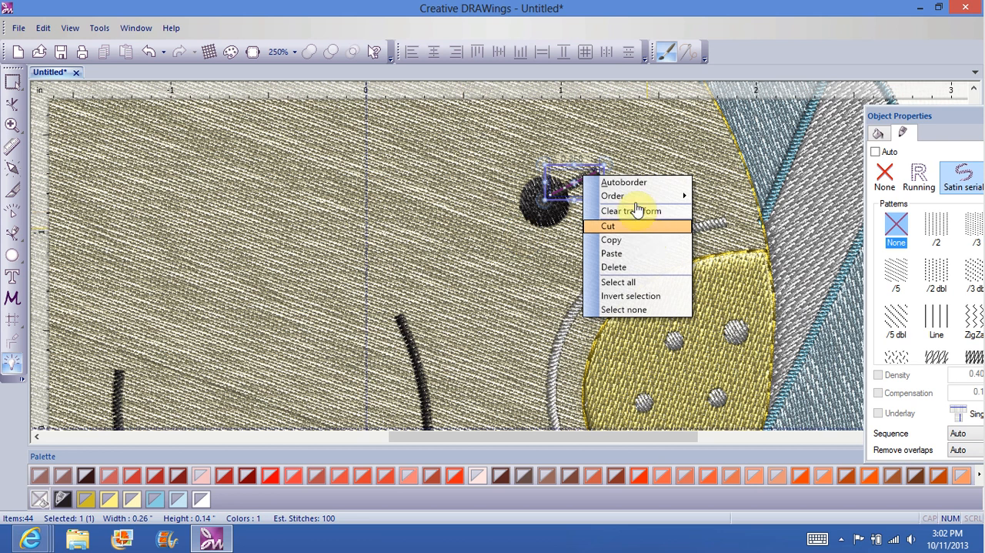
pyautogui.moveTo(619, 196)
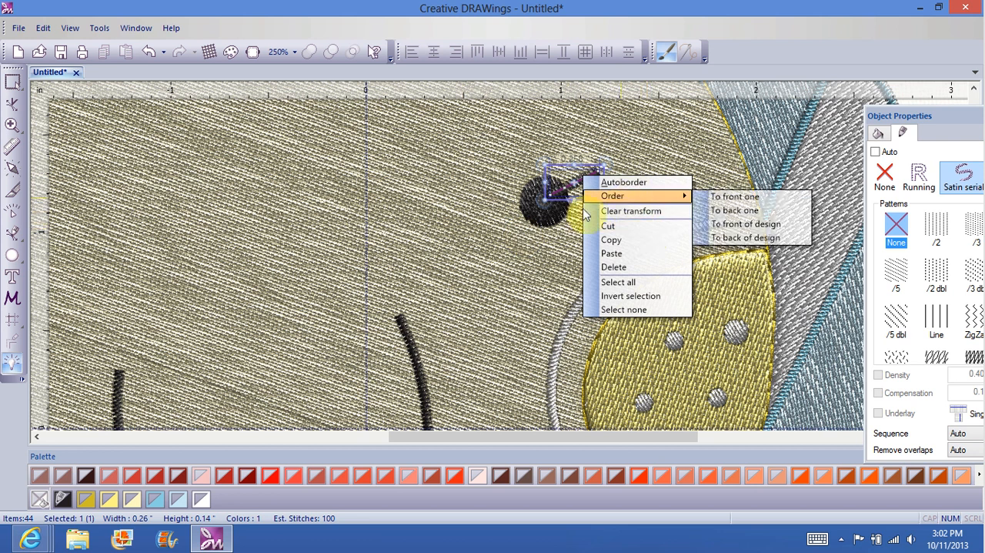
pyautogui.click(543, 212)
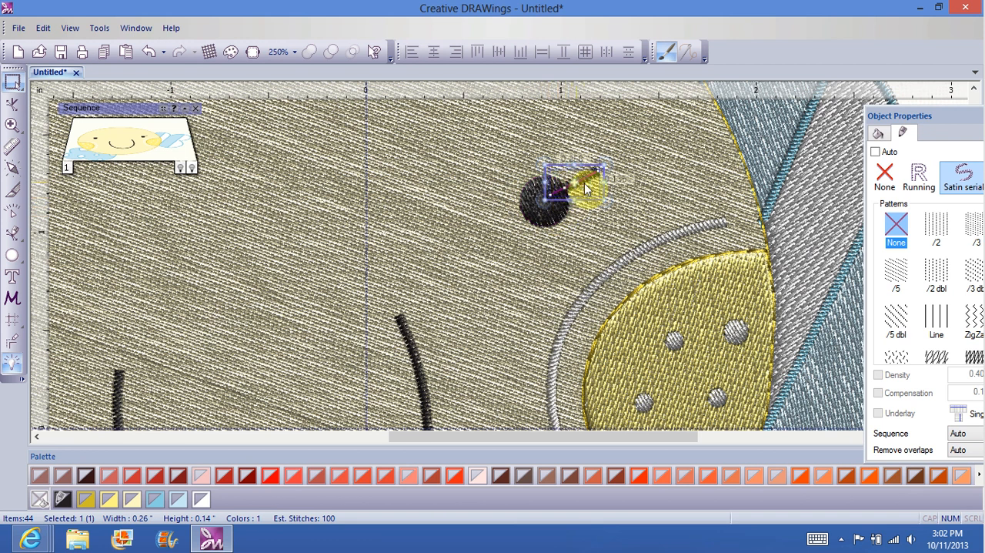
# Step: Duplicate the right eye's eyelash and rotate the copy into a steeper second lash starting from the same eye
pyautogui.rightClick(585, 188)
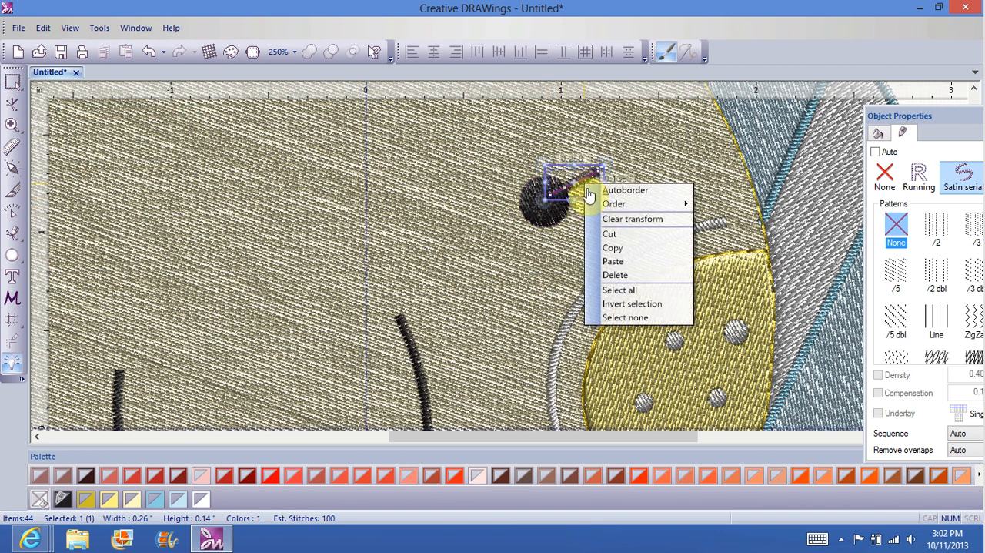
pyautogui.click(616, 248)
pyautogui.rightClick(565, 266)
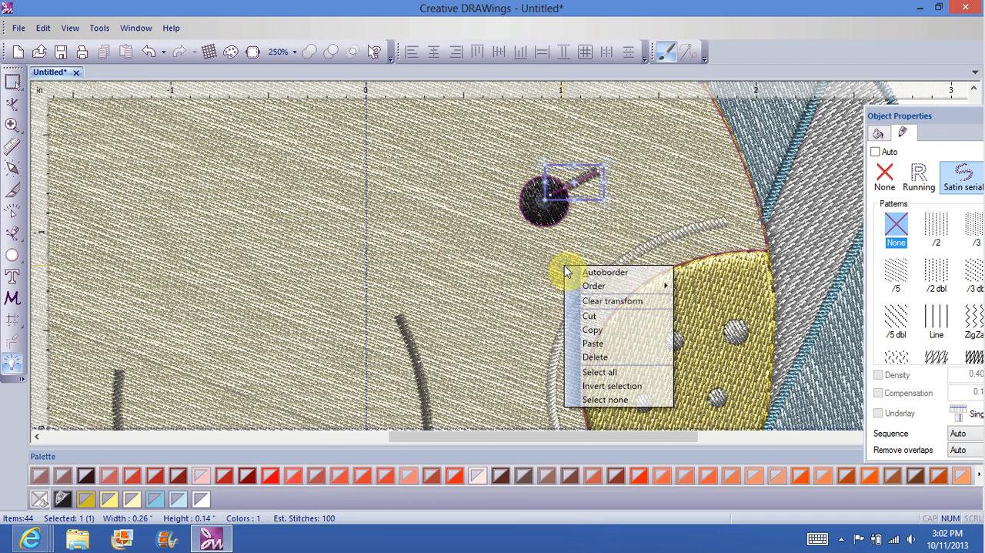
pyautogui.click(600, 344)
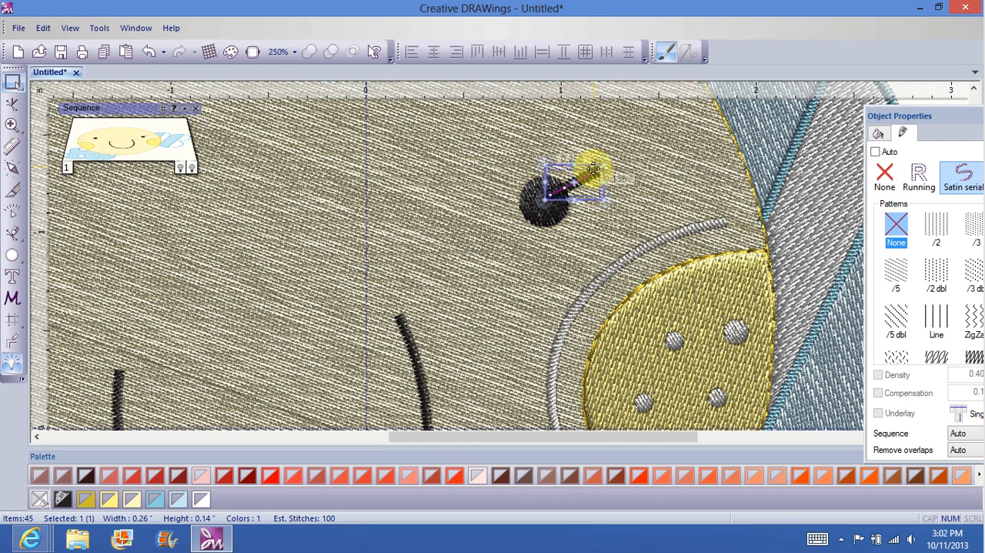
pyautogui.moveTo(590, 163); pyautogui.dragTo(564, 130)
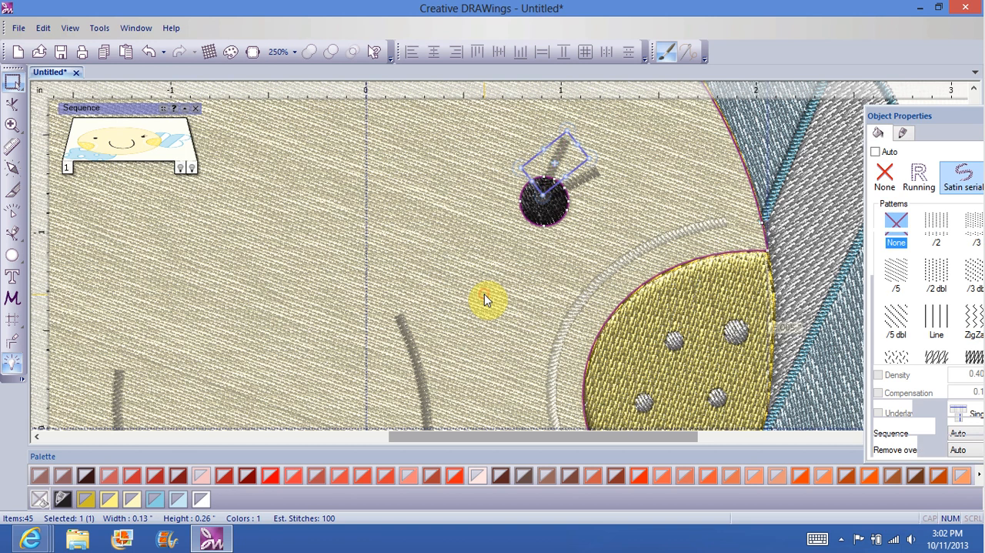
pyautogui.click(484, 295)
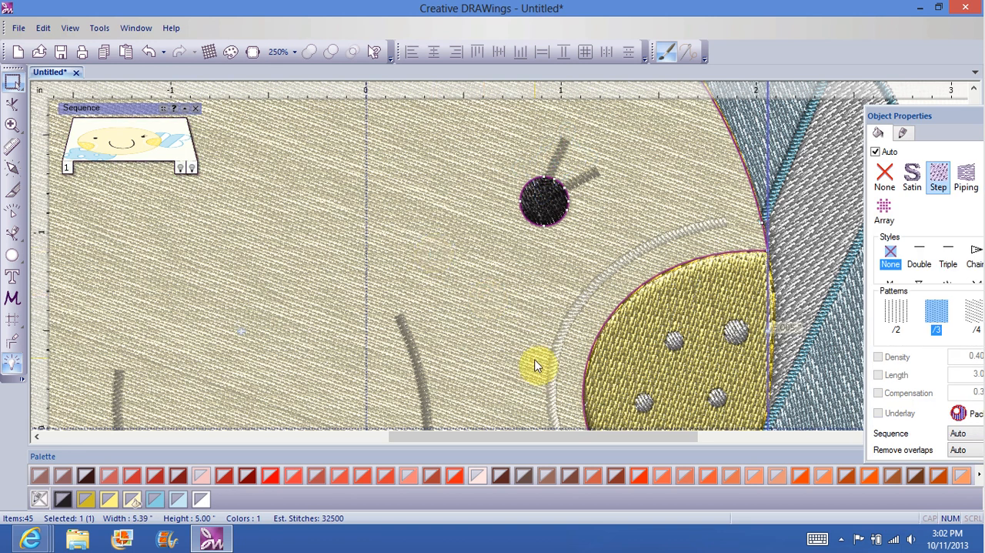
# Step: Paste another eyelash copy, place it at the face's left eye and rotate it to slant up and outward
pyautogui.rightClick(401, 263)
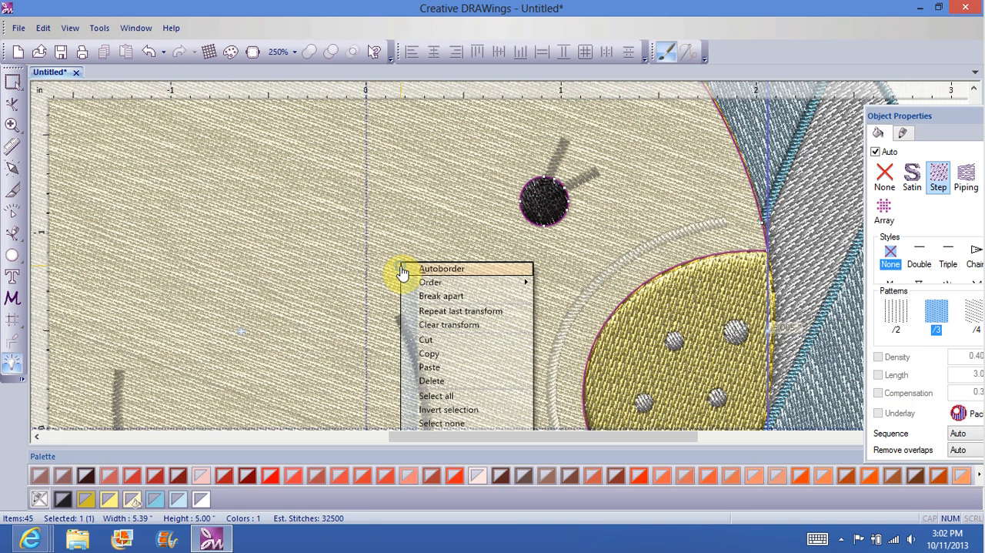
pyautogui.click(429, 367)
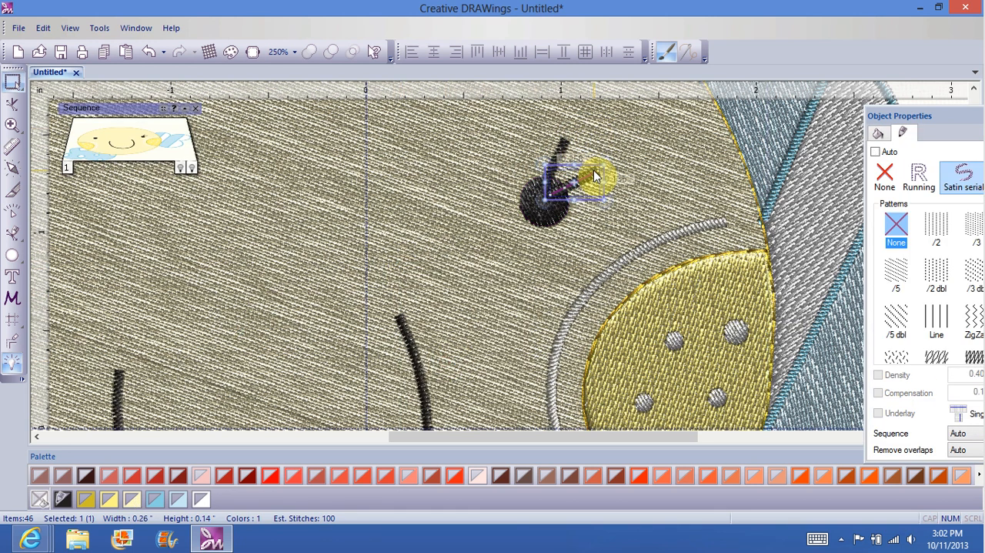
pyautogui.moveTo(593, 171); pyautogui.dragTo(177, 221)
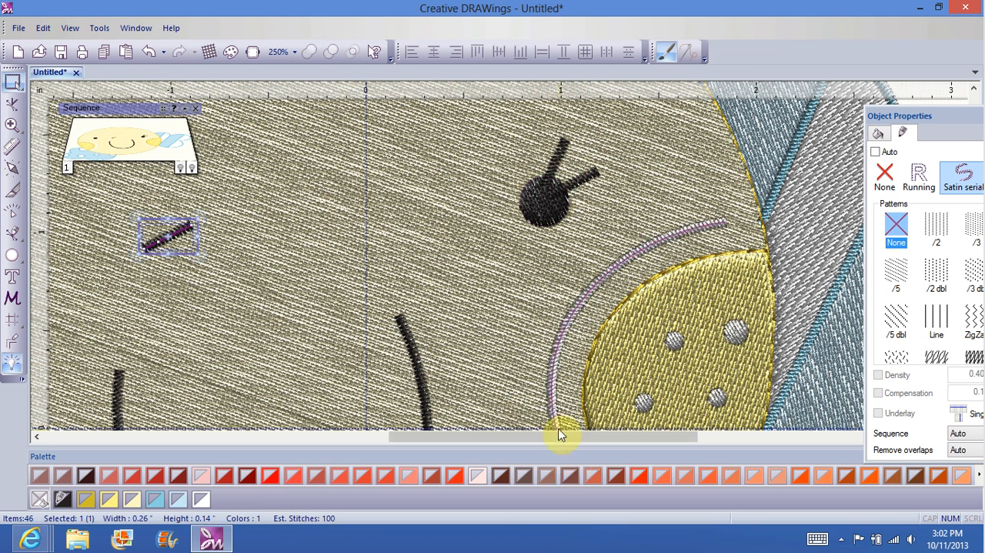
pyautogui.moveTo(557, 444); pyautogui.dragTo(376, 456)
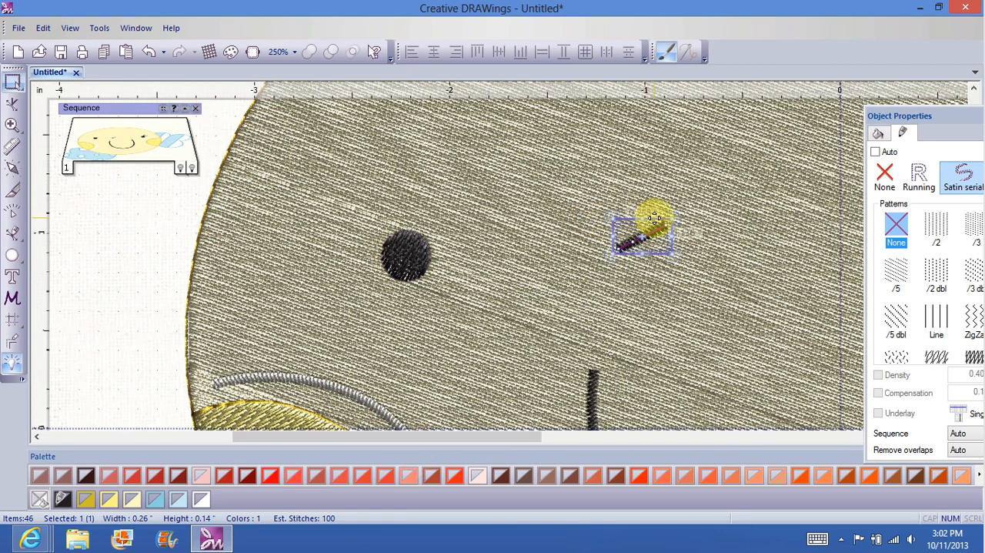
pyautogui.moveTo(654, 218); pyautogui.dragTo(372, 194)
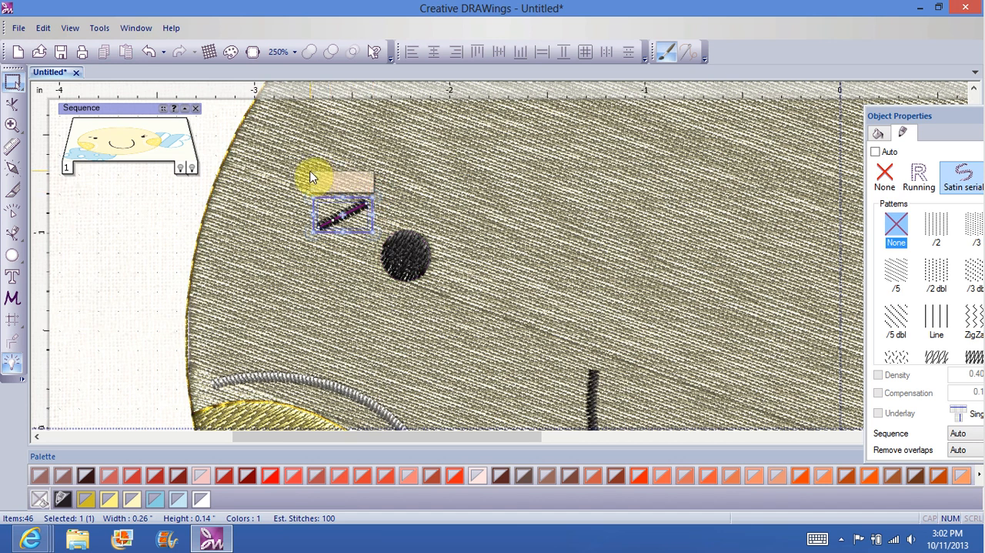
pyautogui.click(368, 199)
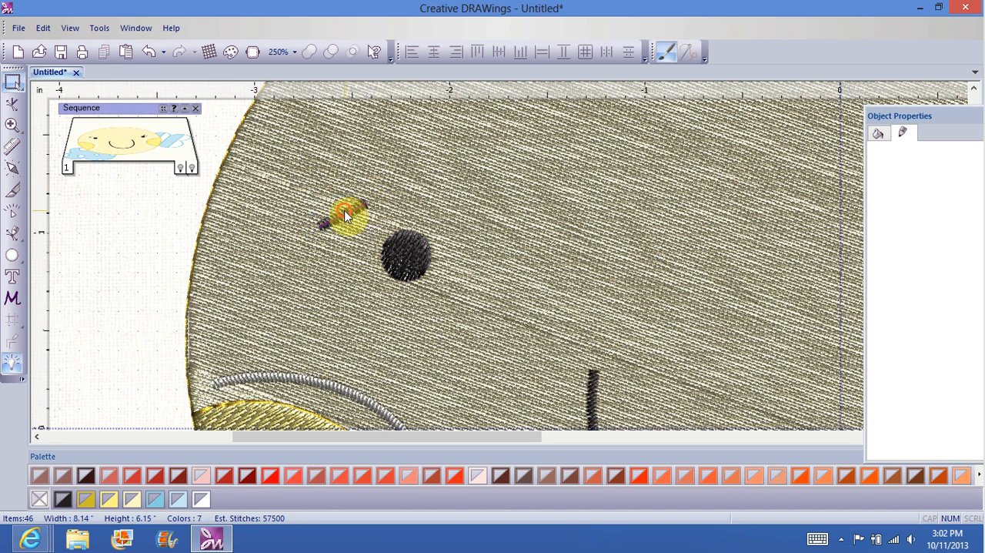
pyautogui.click(344, 211)
pyautogui.moveTo(369, 198)
pyautogui.mouseDown()
pyautogui.moveTo(315, 161)
pyautogui.moveTo(359, 170)
pyautogui.moveTo(377, 190)
pyautogui.moveTo(327, 186)
pyautogui.moveTo(312, 195)
pyautogui.moveTo(366, 203)
pyautogui.mouseUp()
# Step: Duplicate the left eye's eyelash and rotate the copy into a steeper second lash above the eye
pyautogui.rightClick(366, 203)
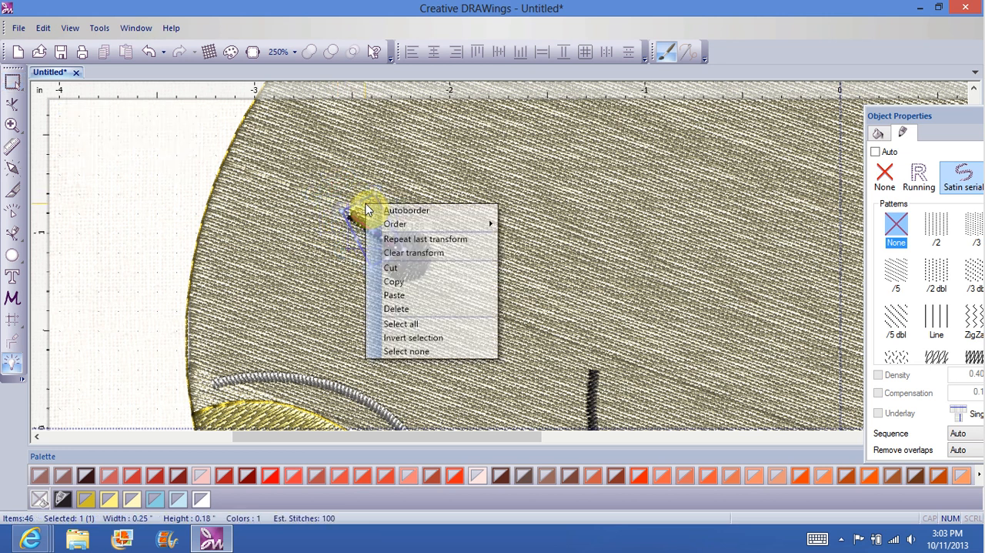
pyautogui.click(396, 280)
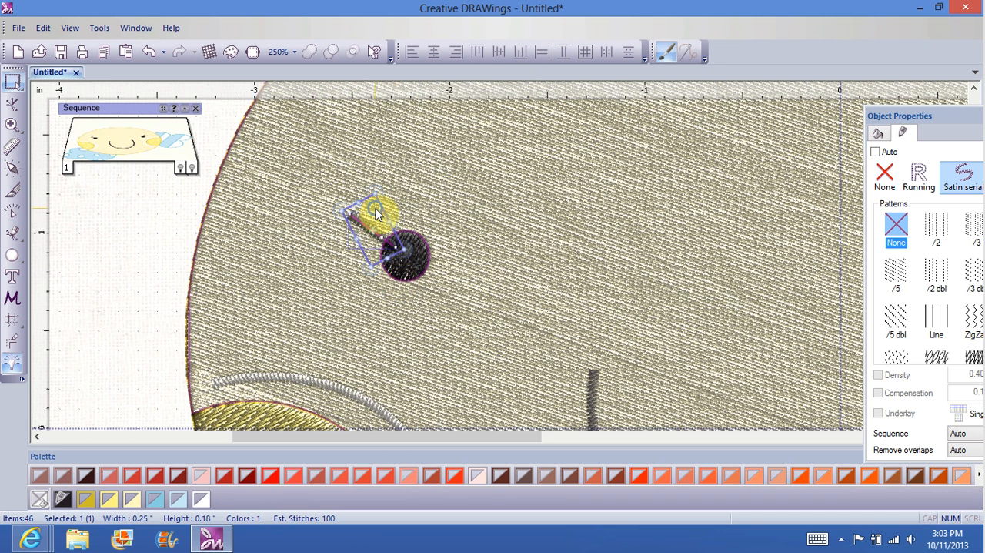
pyautogui.rightClick(375, 208)
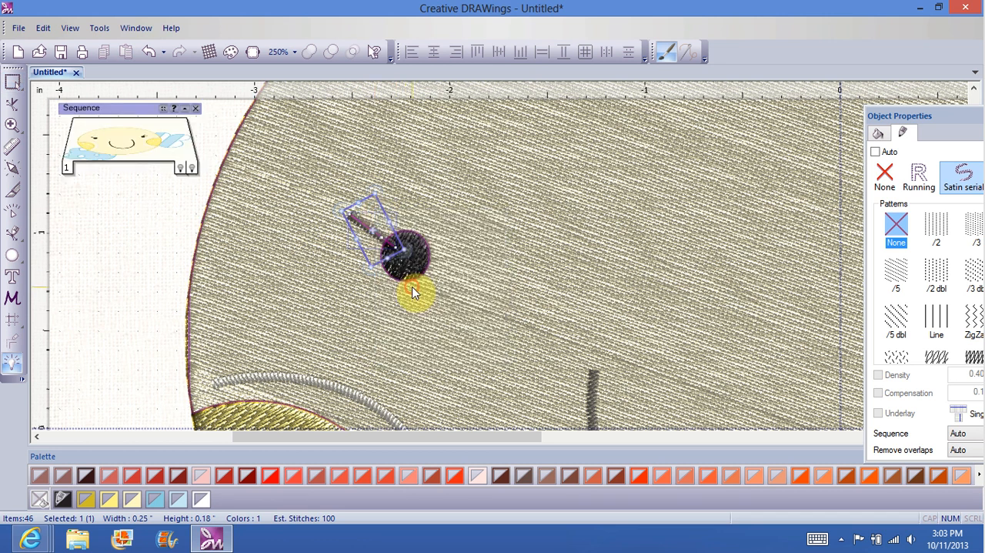
pyautogui.rightClick(482, 220)
pyautogui.click(523, 313)
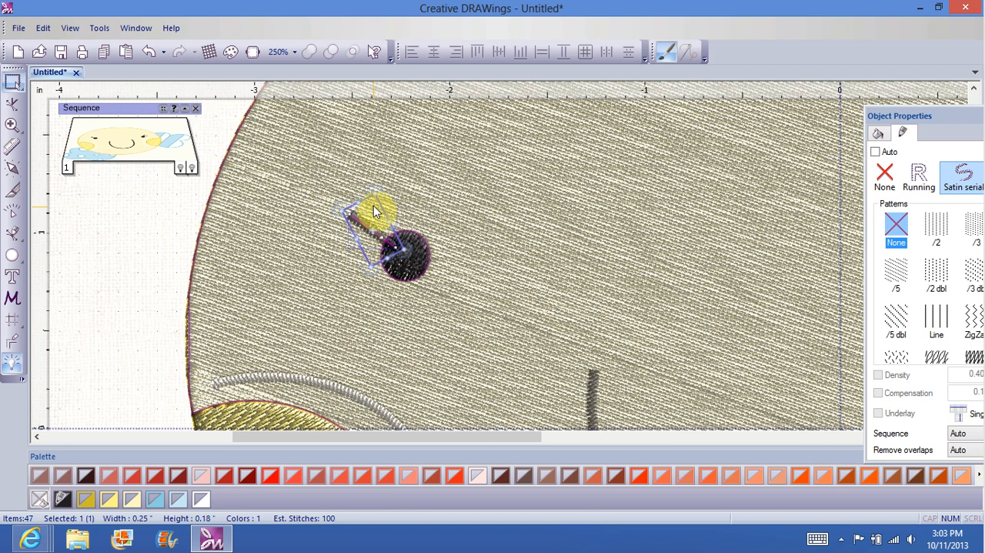
pyautogui.moveTo(375, 213); pyautogui.dragTo(415, 179)
pyautogui.click(531, 235)
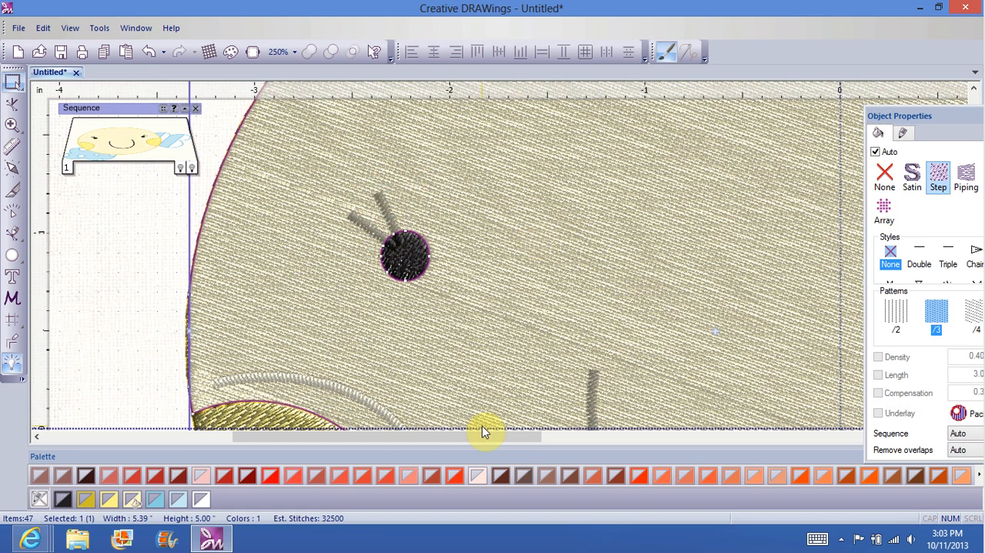
# Step: Add a 1 mm satin serial autoborder to the outside of the face's left eye and colour it black
pyautogui.click(415, 276)
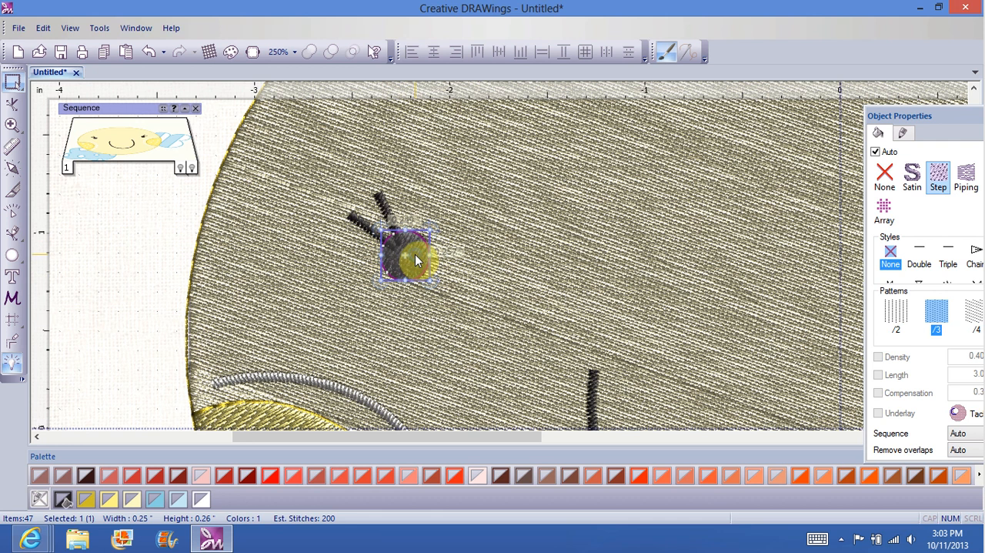
pyautogui.rightClick(416, 256)
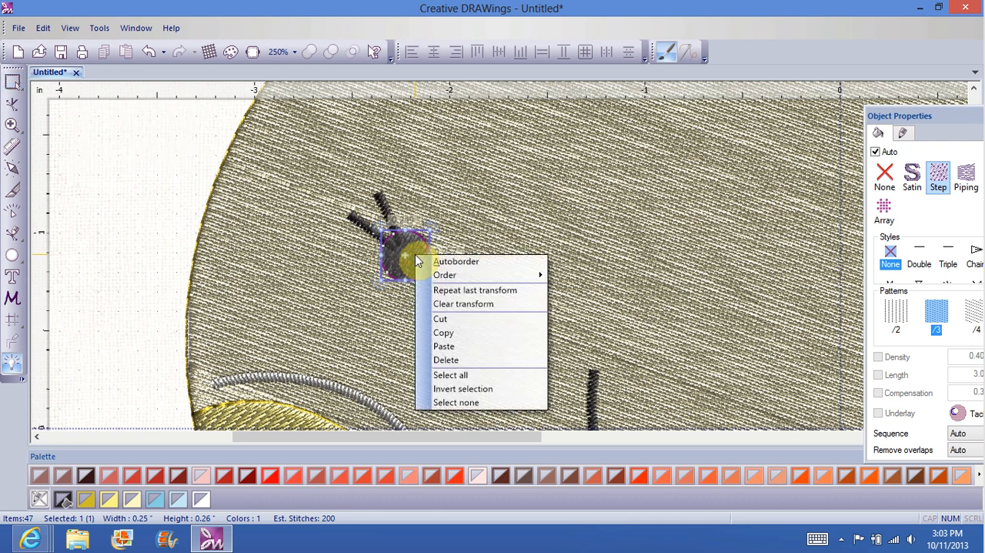
pyautogui.click(464, 262)
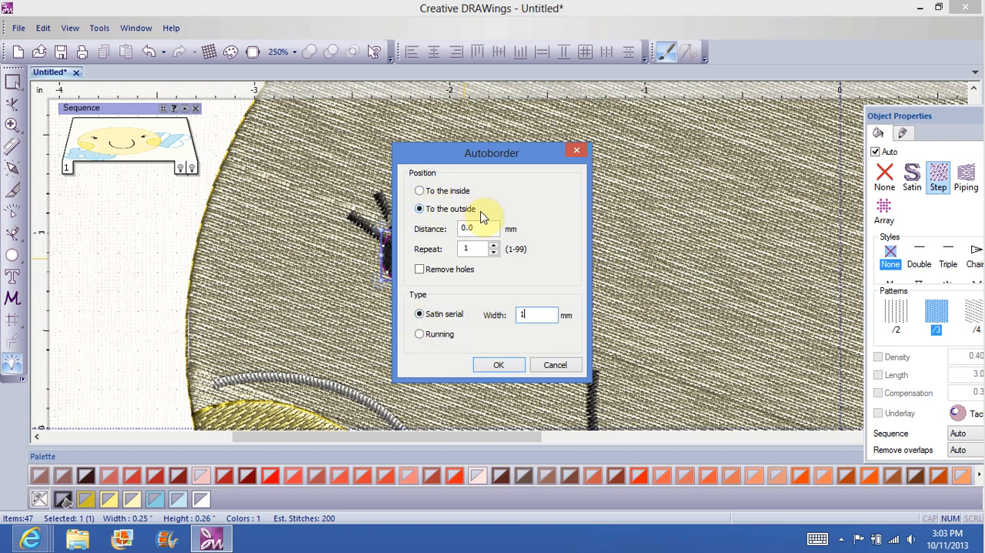
pyautogui.click(497, 366)
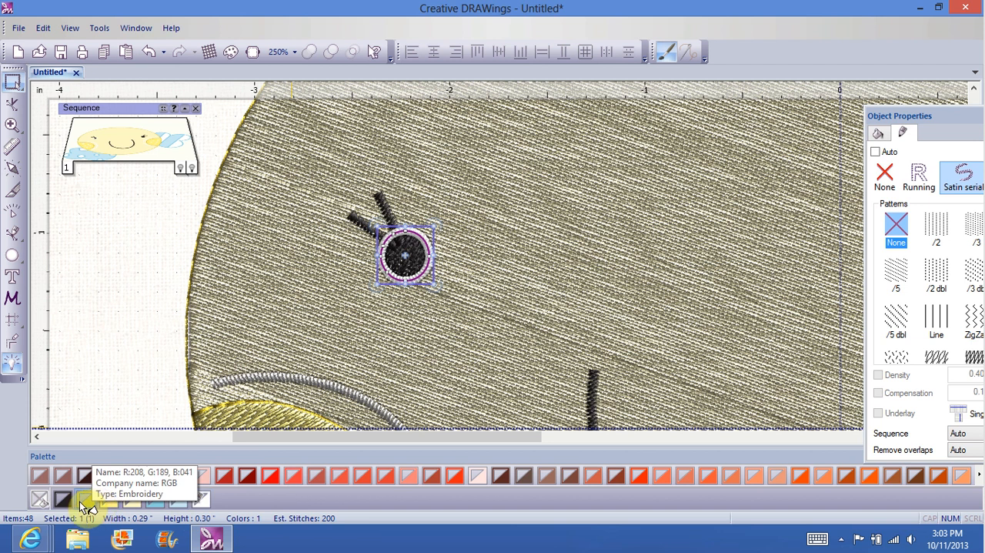
pyautogui.click(64, 500)
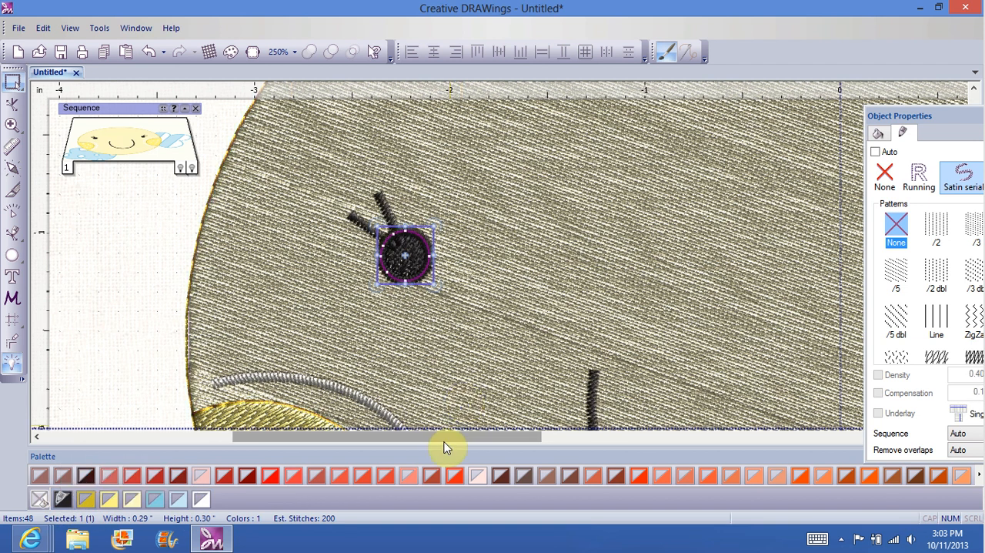
# Step: Give the face's right eye a matching 1 mm satin serial autoborder on the outside, coloured black
pyautogui.moveTo(444, 441); pyautogui.dragTo(605, 435)
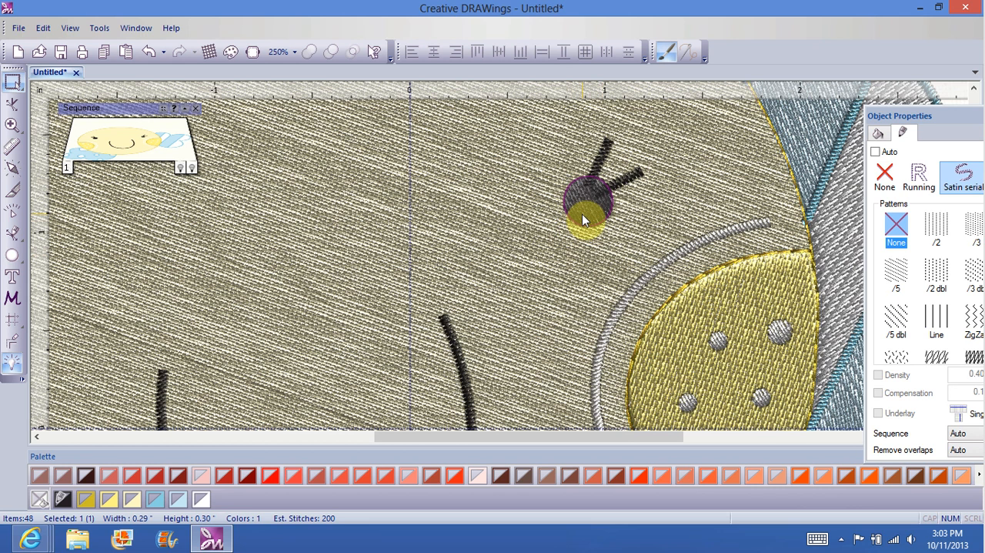
pyautogui.click(582, 214)
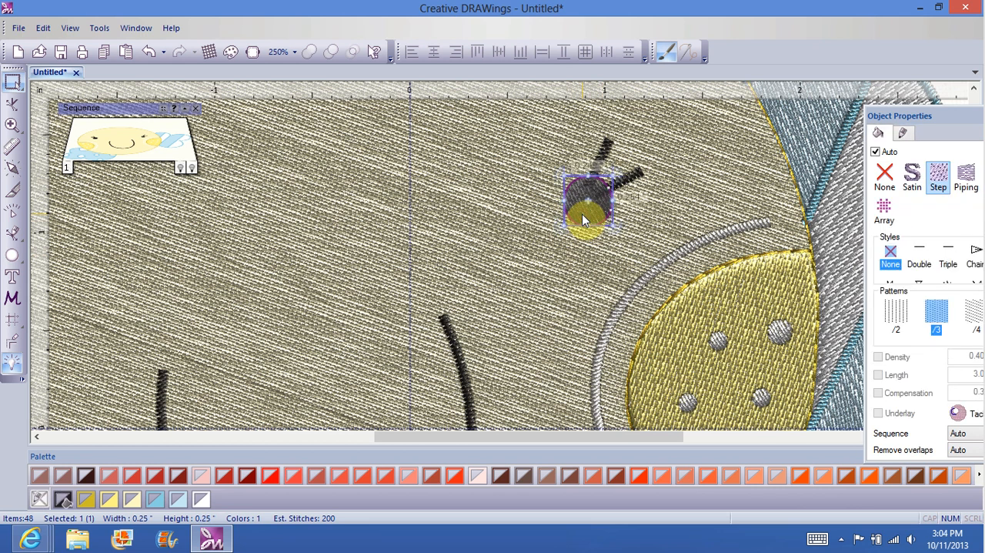
pyautogui.rightClick(582, 214)
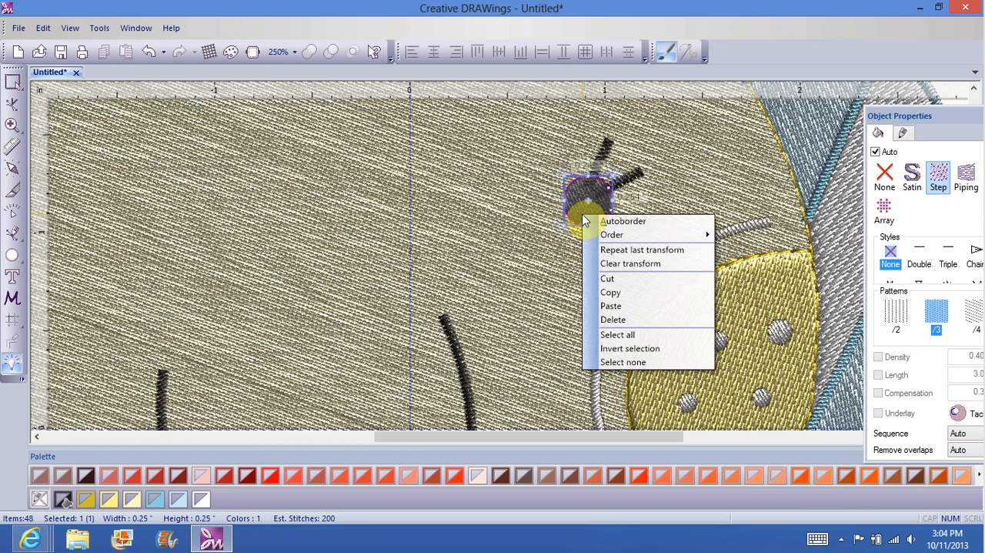
pyautogui.click(621, 221)
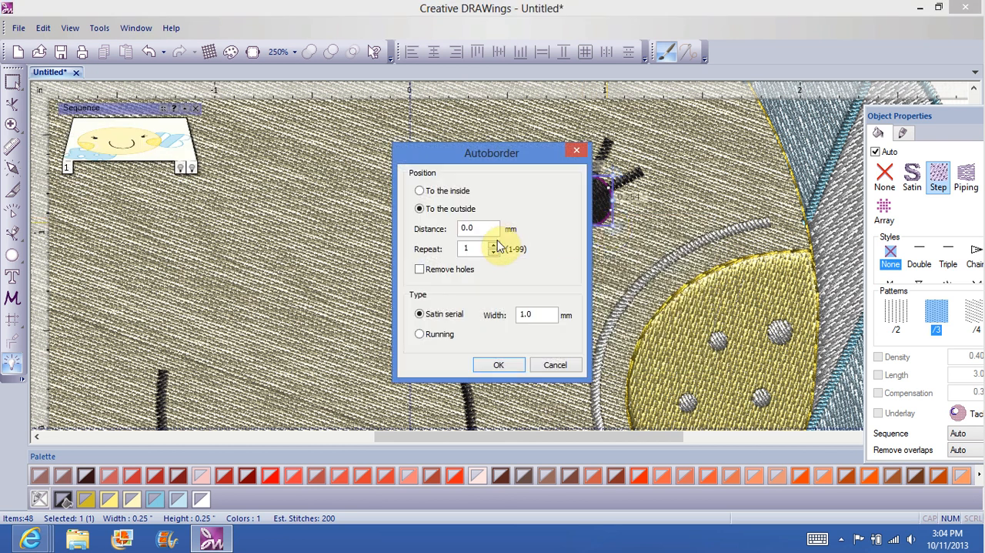
pyautogui.click(499, 366)
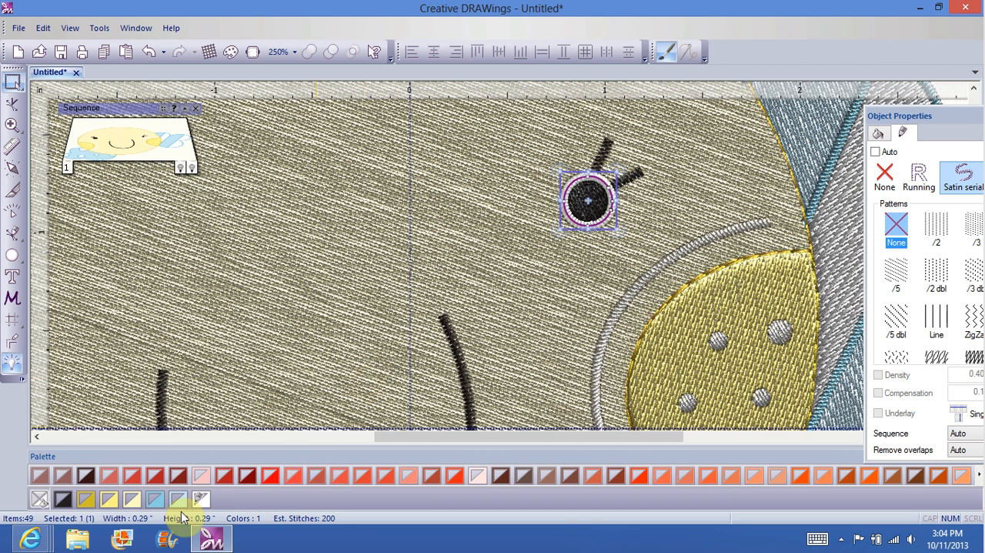
pyautogui.click(66, 500)
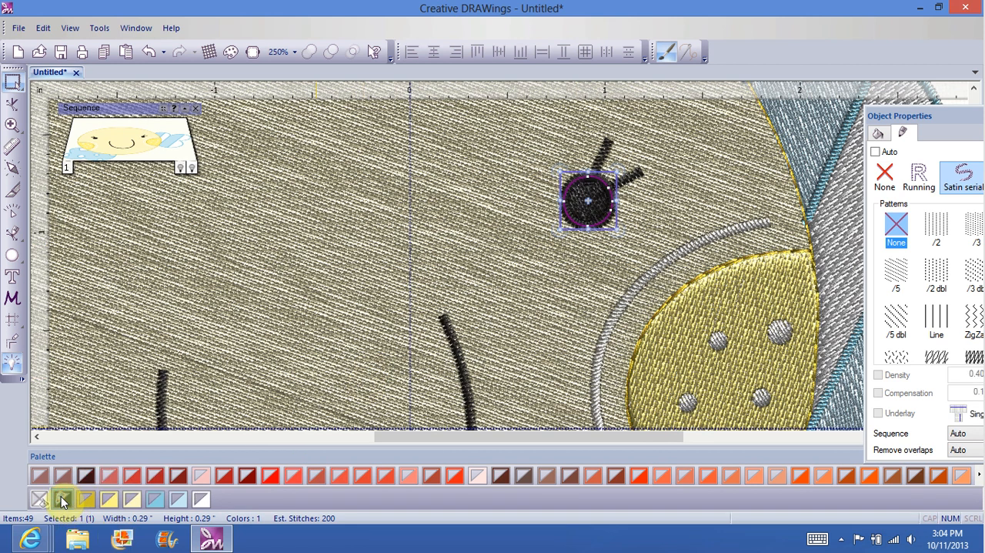
# Step: Review the face with its bordered eyes and check the stitch type of the face's yellow outline
pyautogui.click(307, 295)
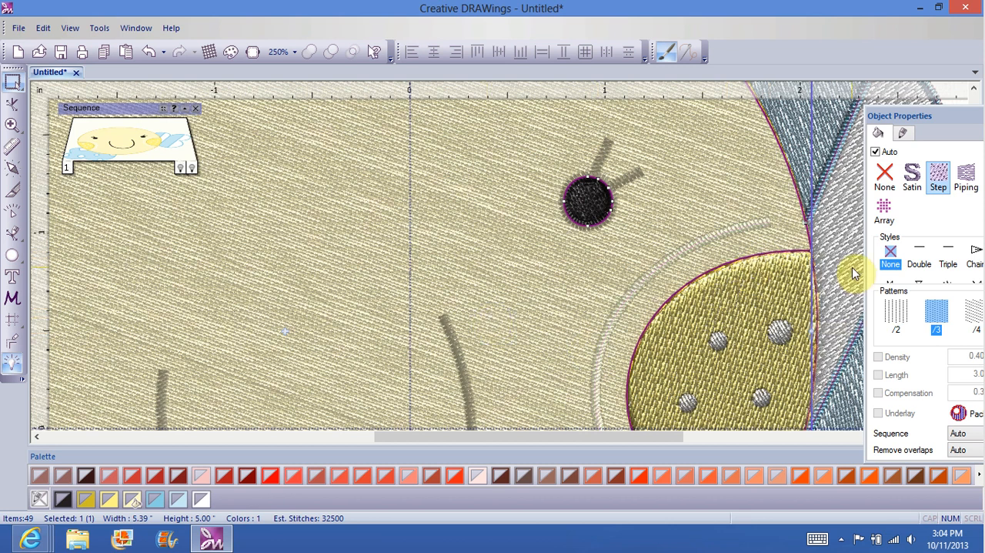
pyautogui.click(293, 51)
pyautogui.click(304, 183)
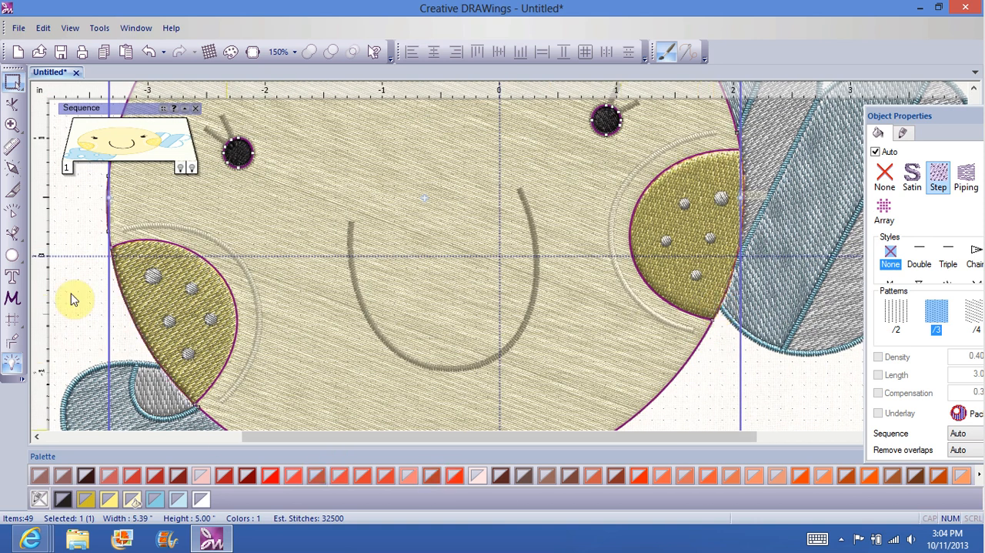
pyautogui.click(814, 402)
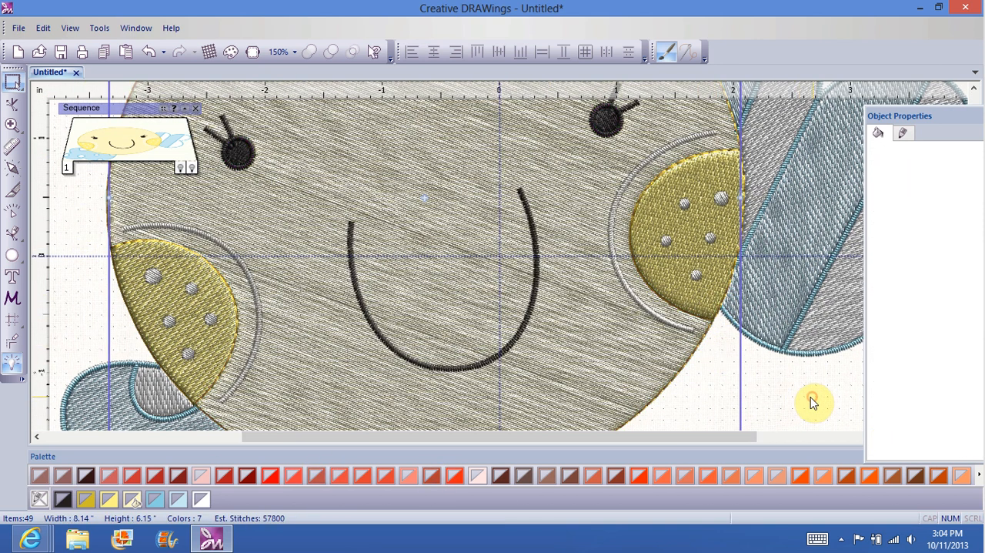
pyautogui.click(673, 387)
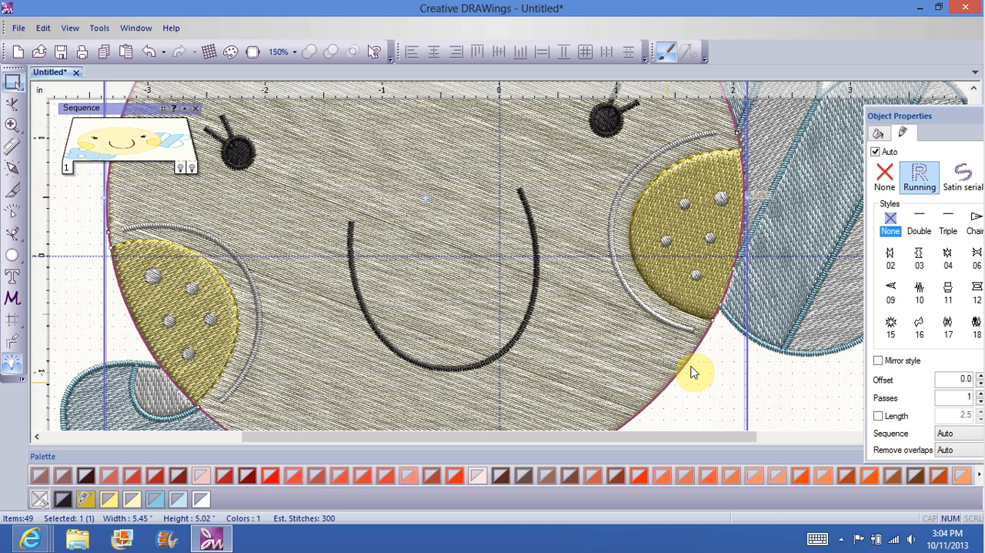
pyautogui.click(818, 411)
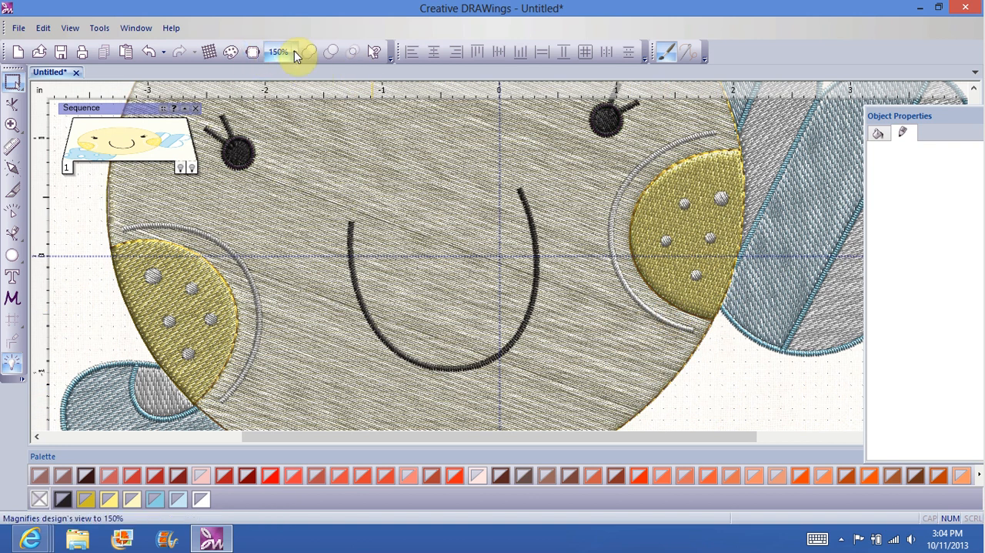
# Step: Select the outline of the yellow cheek on the face's right side, beside the blue striped bow
pyautogui.click(295, 53)
pyautogui.click(308, 271)
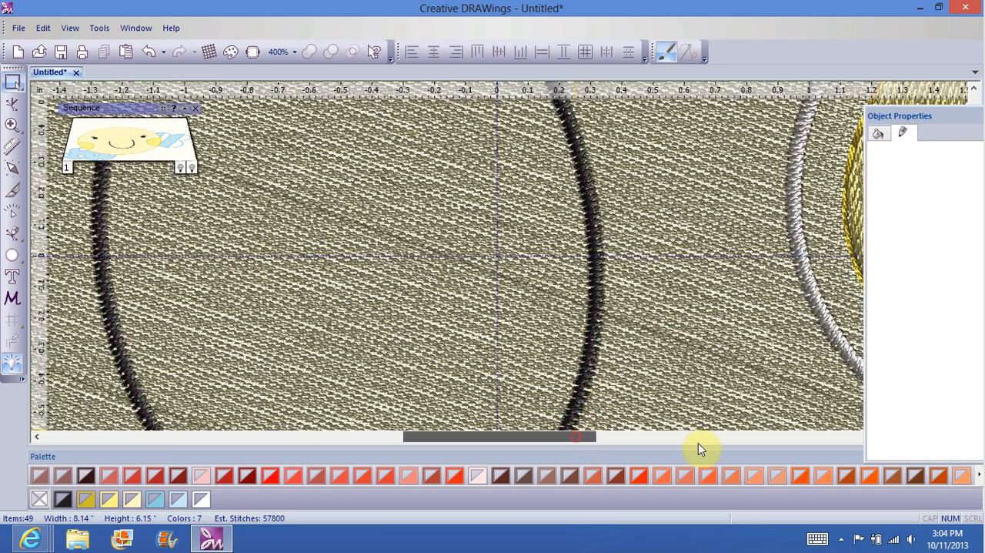
pyautogui.click(716, 439)
pyautogui.moveTo(718, 444); pyautogui.dragTo(713, 444)
pyautogui.click(361, 416)
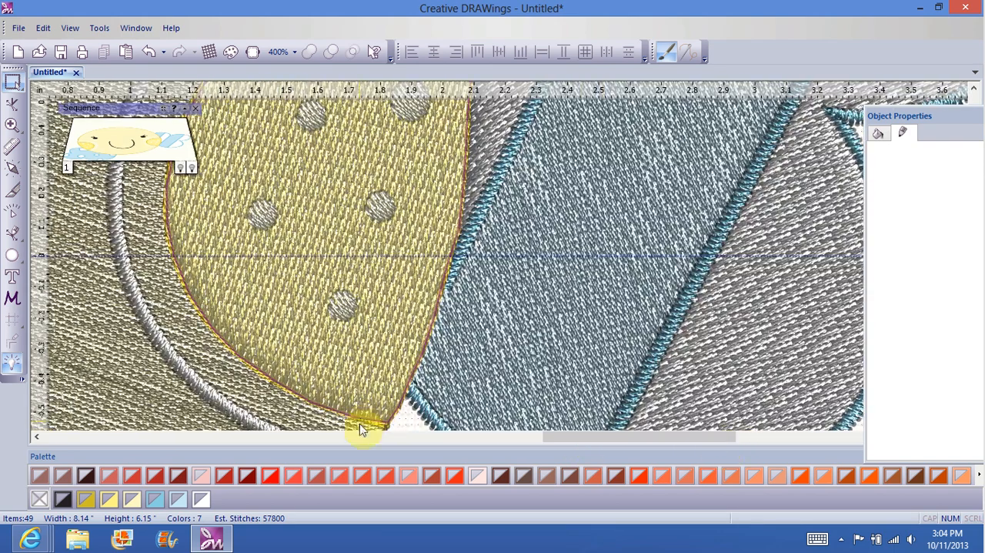
pyautogui.click(248, 364)
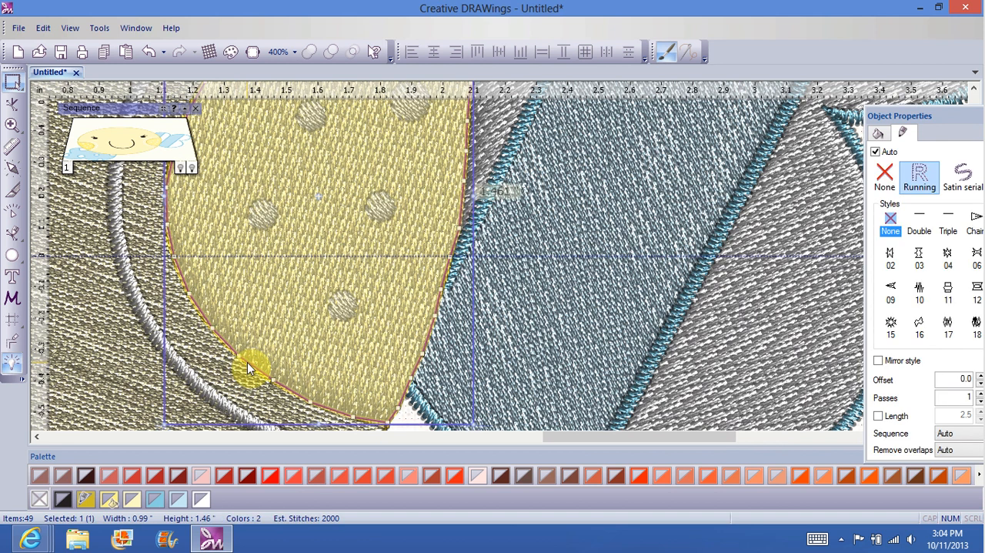
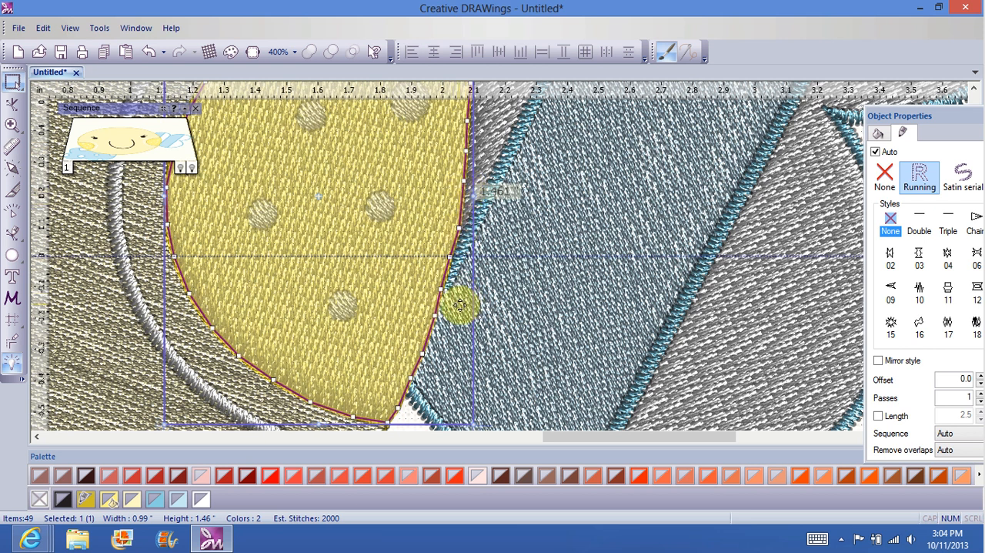
# Step: Shift the yellow cheek beside the bow slightly right to expose its separate outline, and change that outline to Satin serial stitch
pyautogui.moveTo(460, 306); pyautogui.dragTo(475, 304)
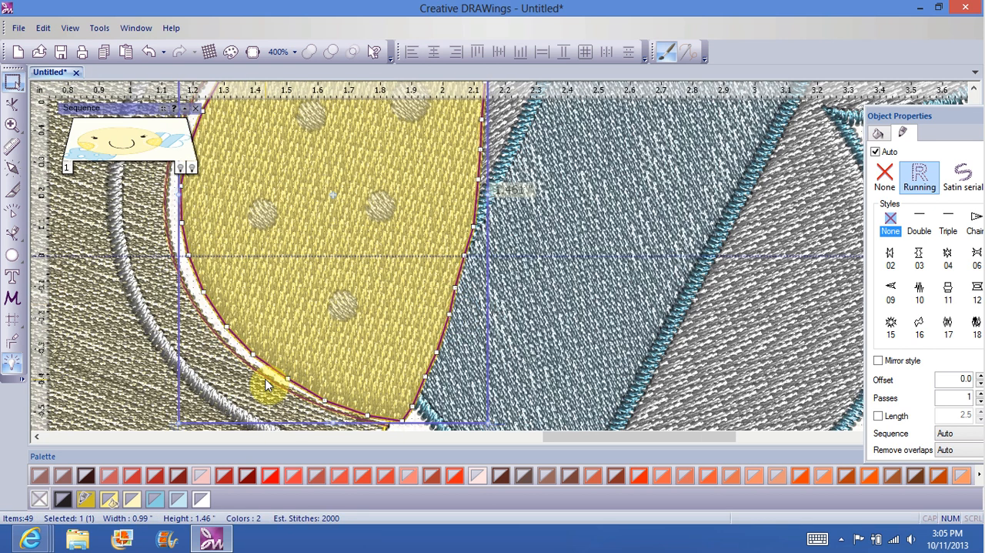
pyautogui.click(193, 277)
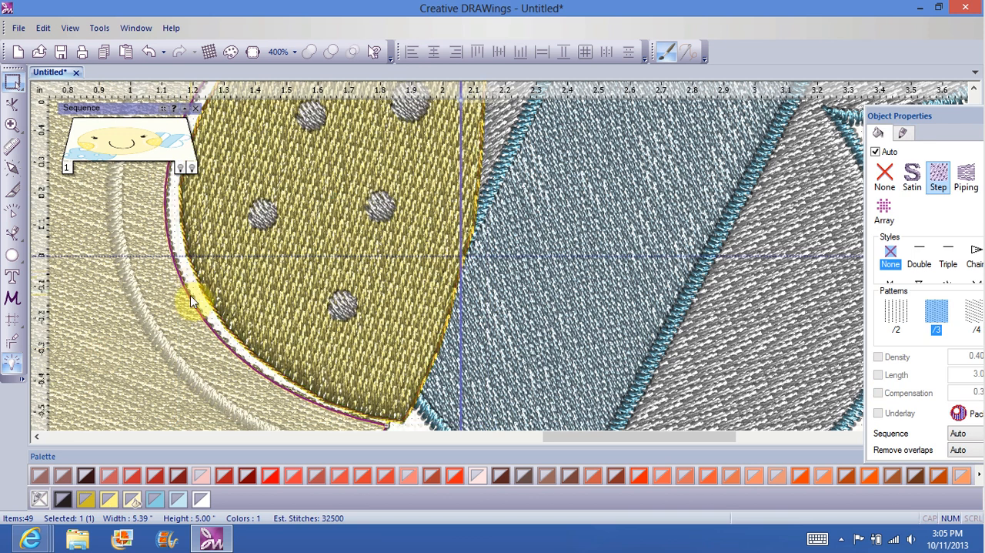
pyautogui.click(190, 298)
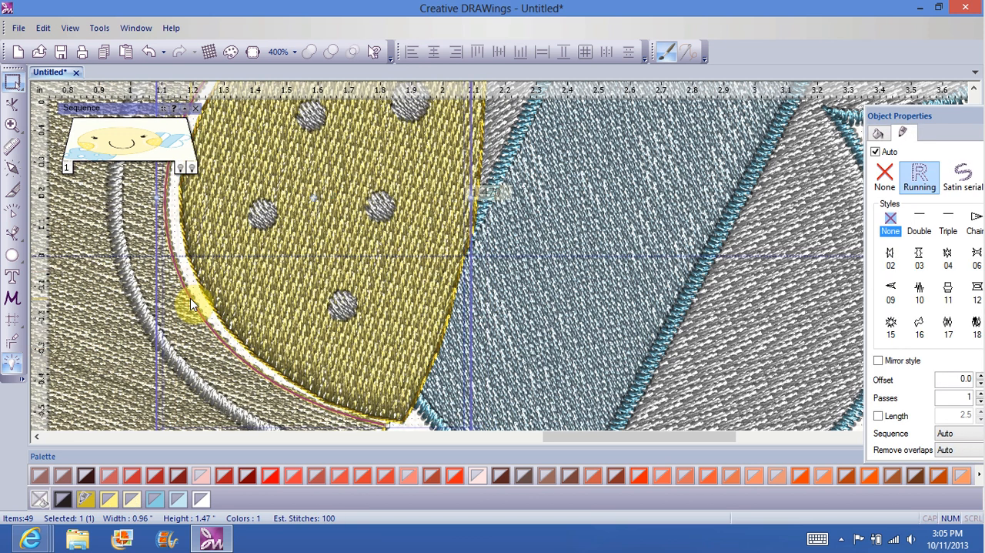
pyautogui.rightClick(190, 298)
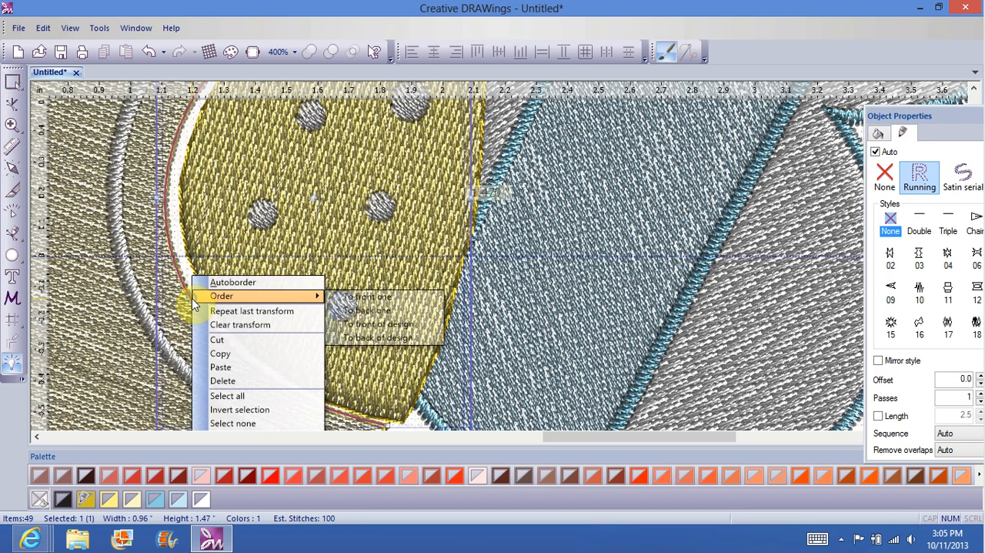
pyautogui.moveTo(192, 300)
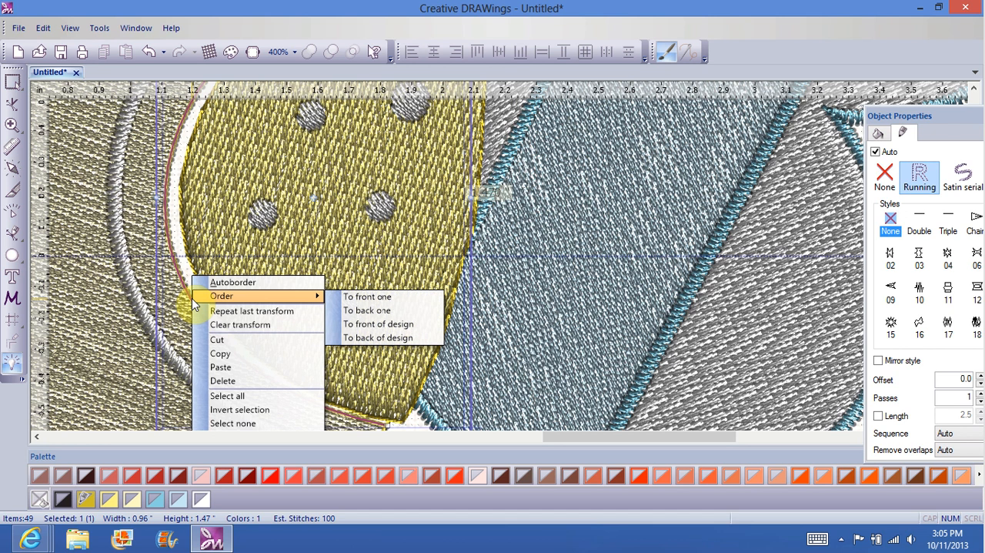
pyautogui.click(966, 180)
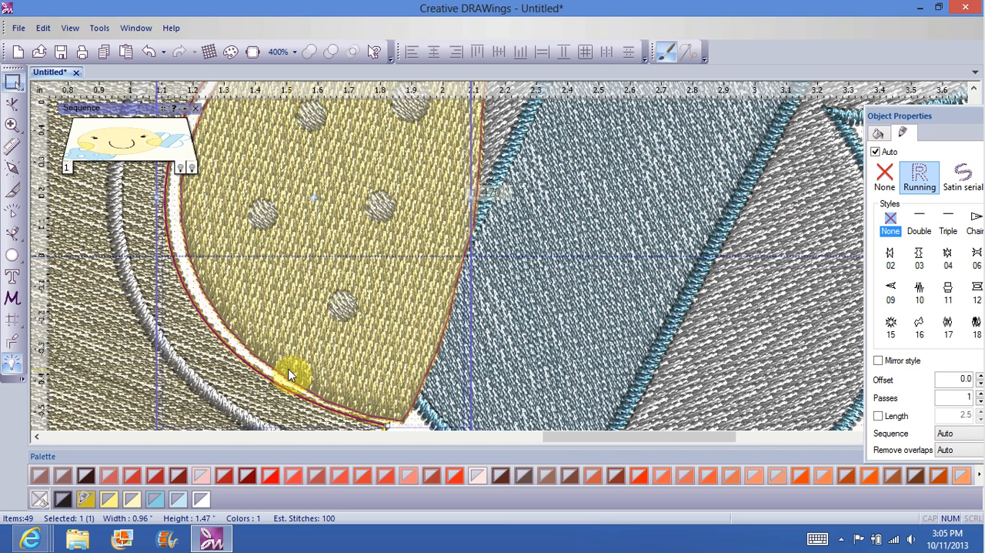
pyautogui.click(974, 182)
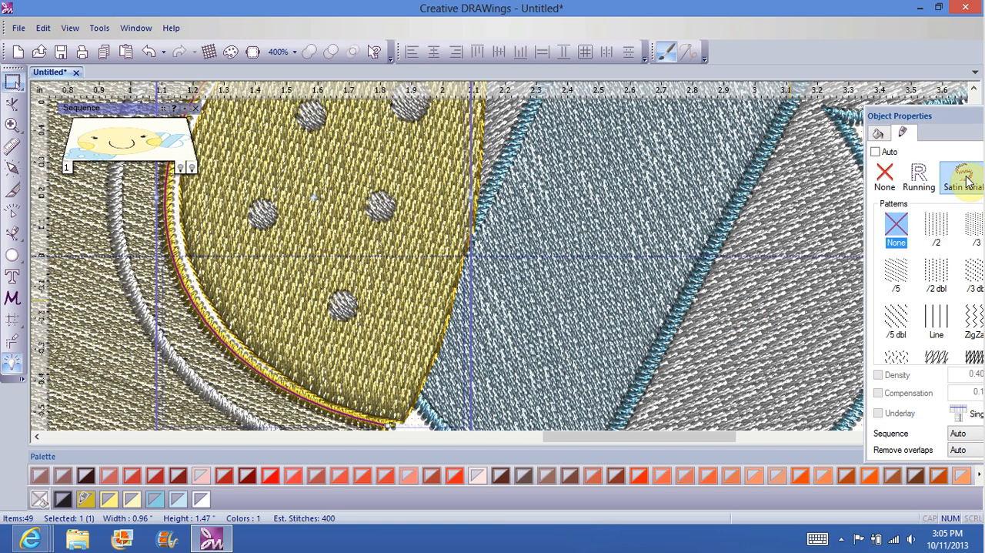
# Step: Move the yellow cheek beside the bow back left and fine-tune its position so its edge meets the satin outline
pyautogui.click(362, 265)
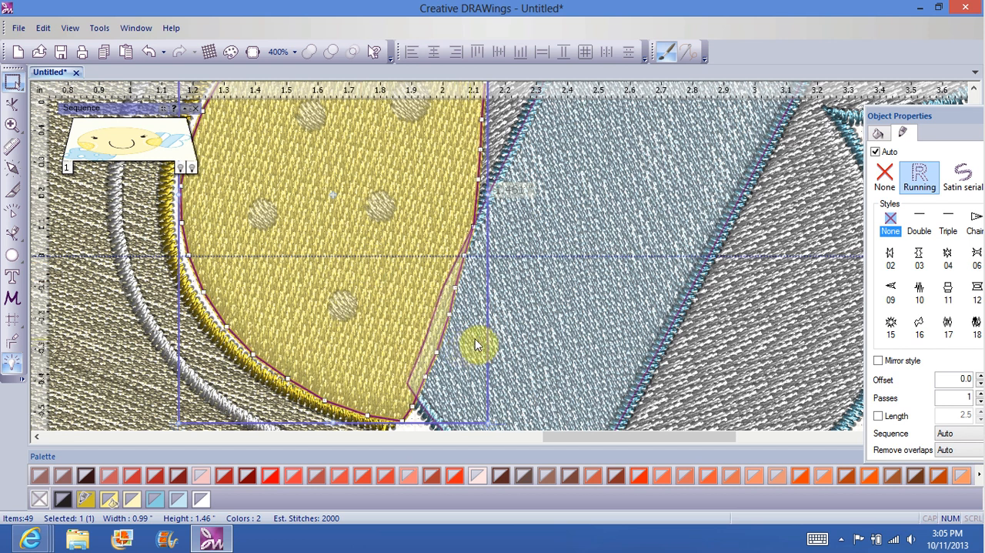
pyautogui.moveTo(483, 303); pyautogui.dragTo(472, 304)
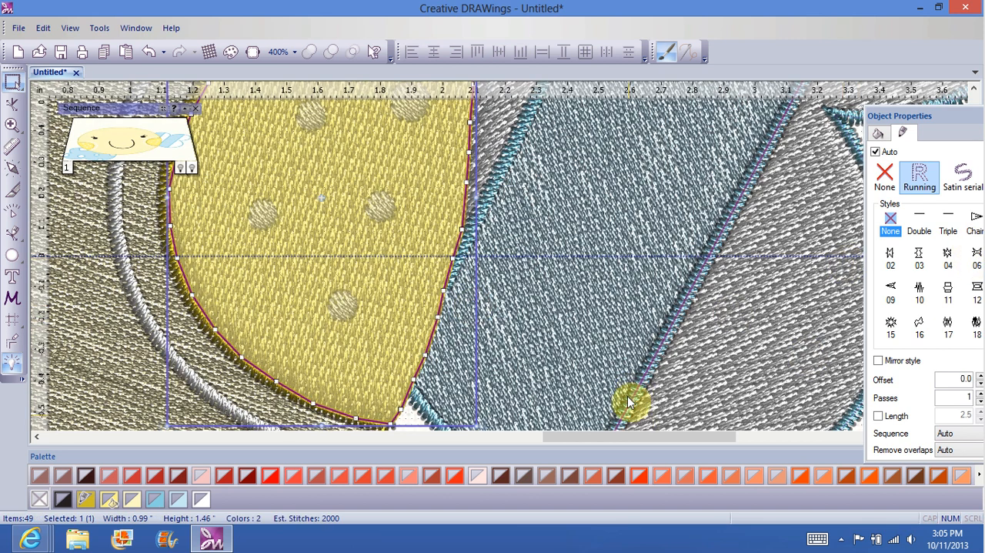
pyautogui.moveTo(675, 436); pyautogui.dragTo(719, 436)
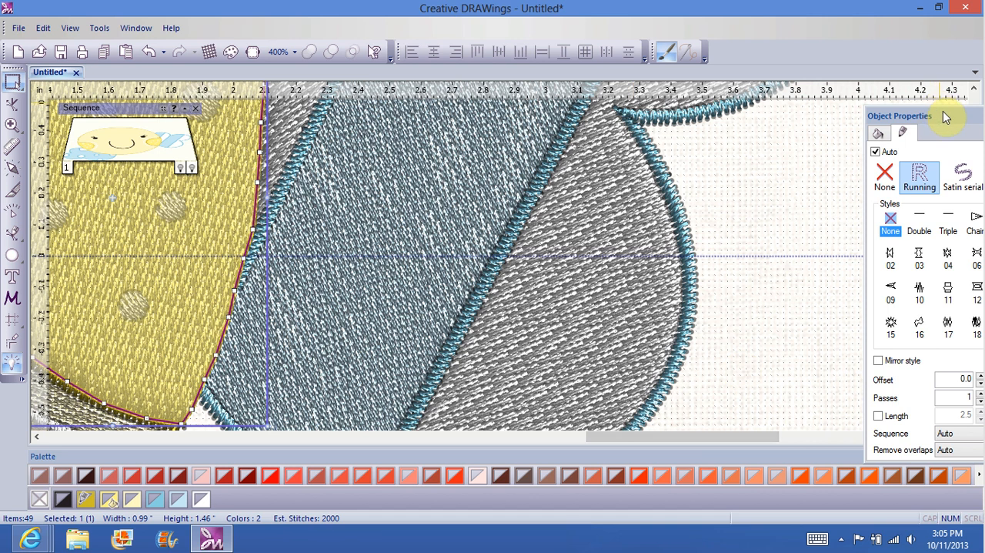
pyautogui.moveTo(946, 115); pyautogui.dragTo(831, 140)
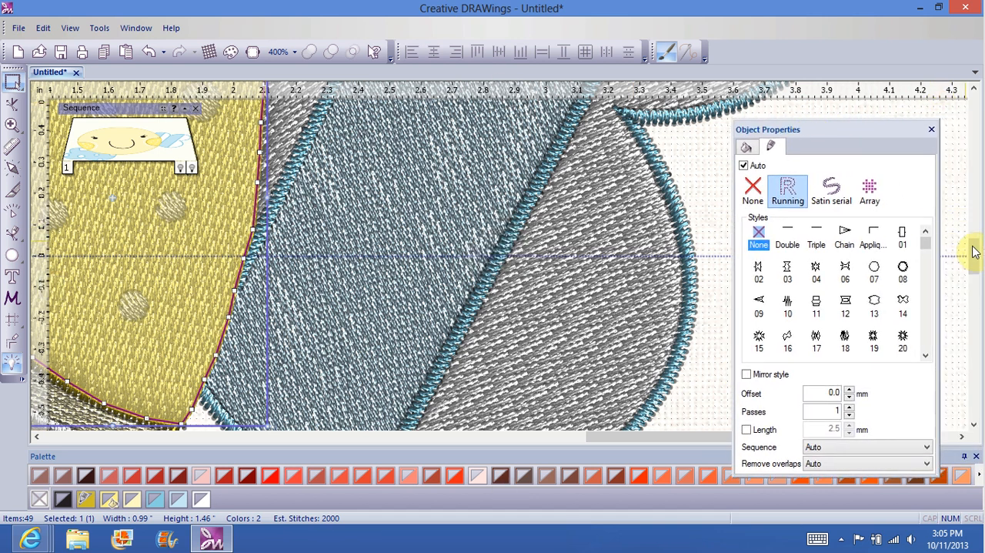
pyautogui.moveTo(973, 242); pyautogui.dragTo(973, 227)
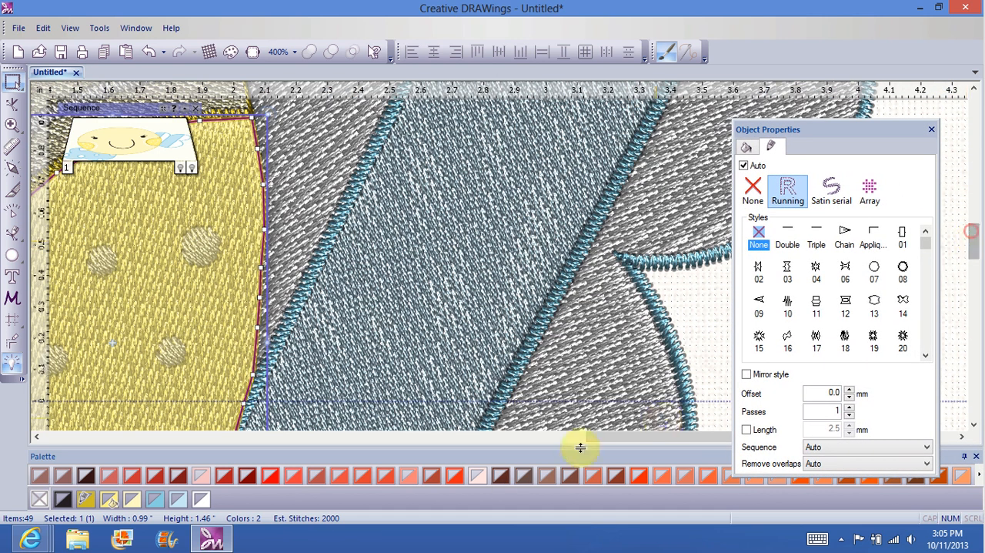
pyautogui.moveTo(627, 446); pyautogui.dragTo(567, 444)
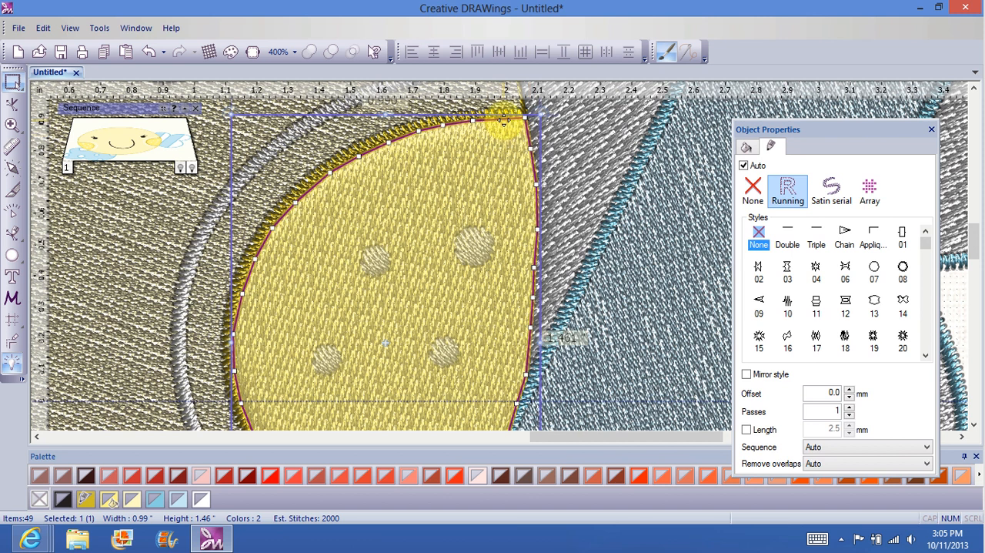
pyautogui.click(502, 117)
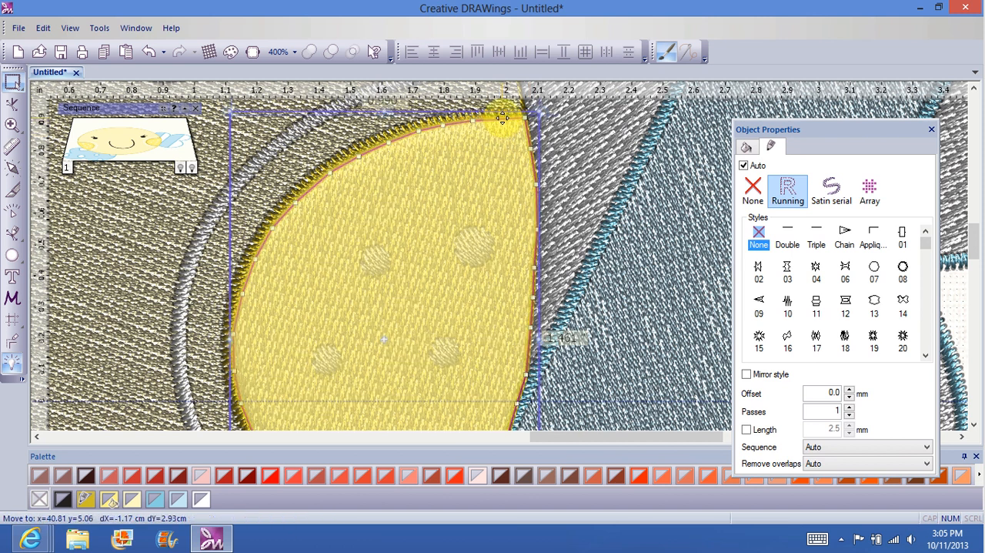
pyautogui.moveTo(502, 118); pyautogui.dragTo(501, 120)
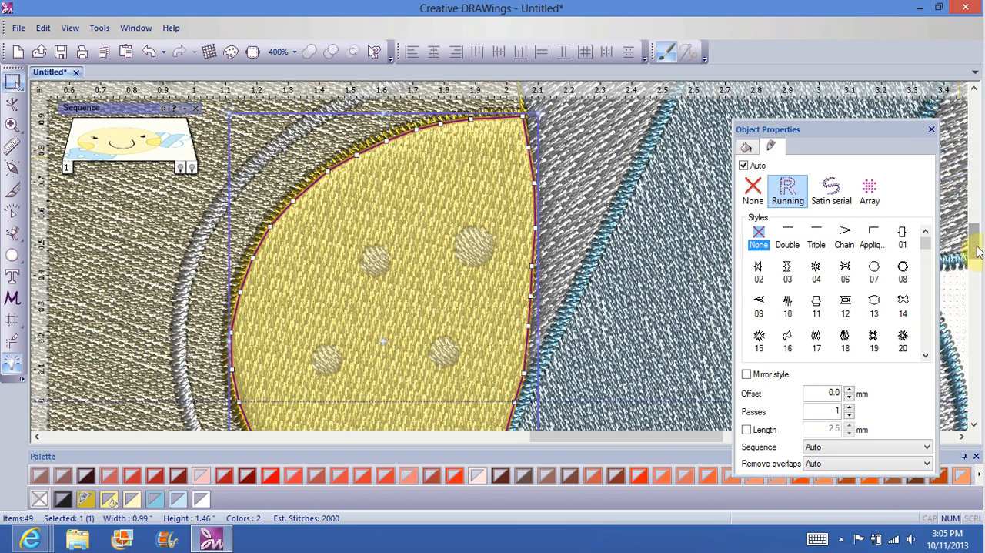
pyautogui.moveTo(976, 250); pyautogui.dragTo(973, 258)
pyautogui.click(633, 304)
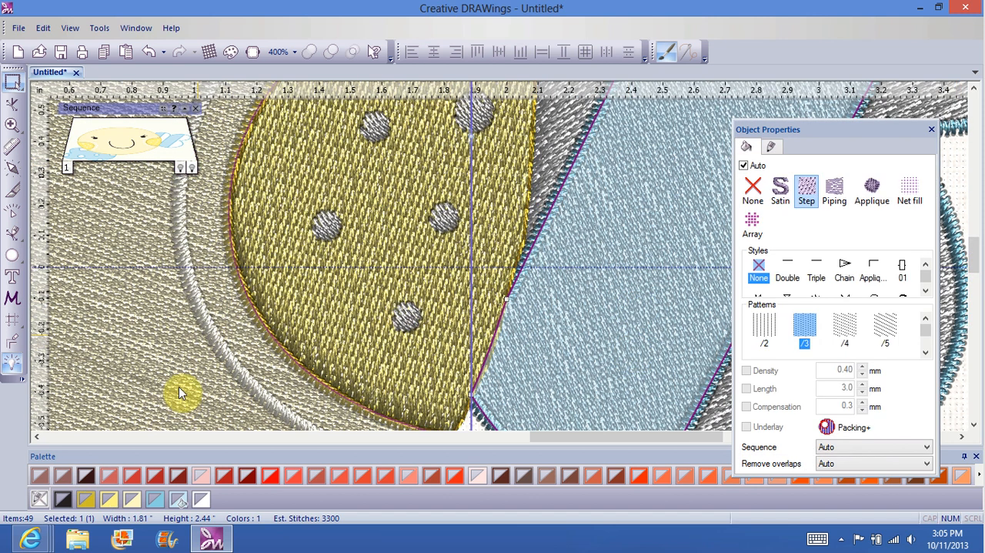
pyautogui.click(308, 383)
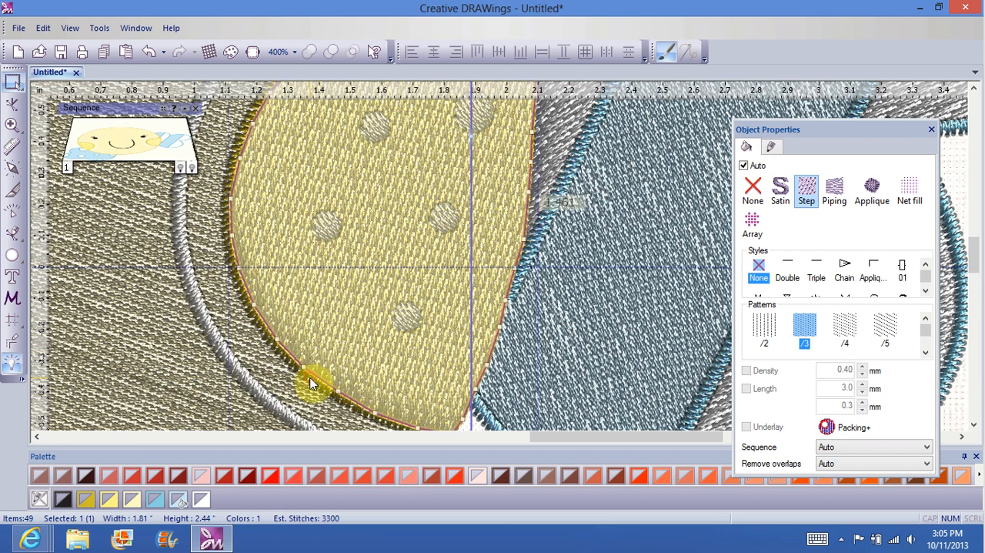
pyautogui.click(69, 352)
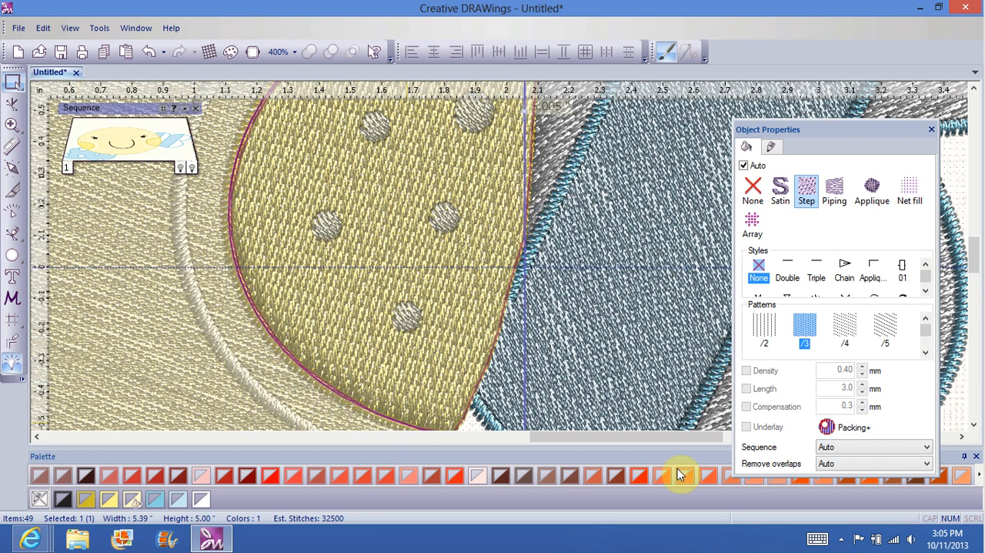
pyautogui.click(961, 165)
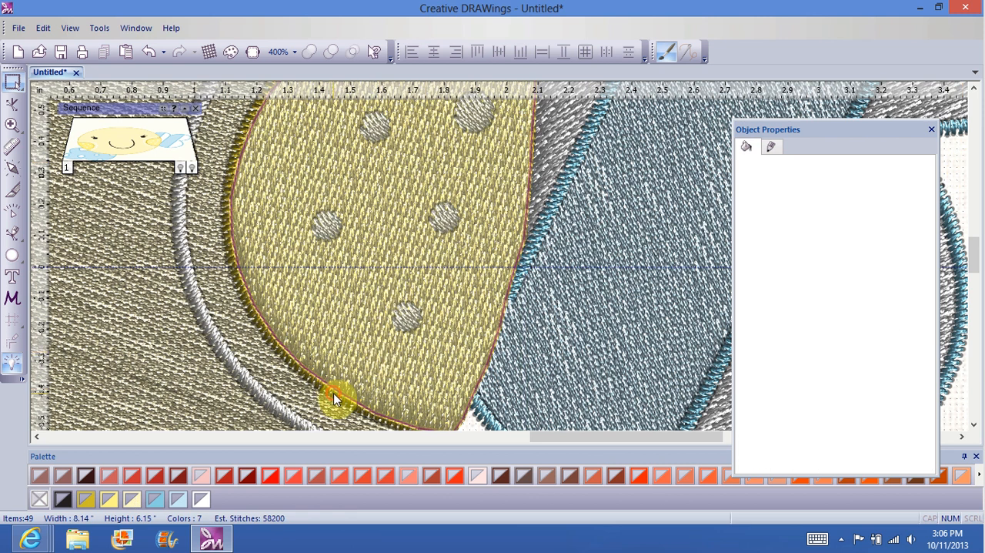
pyautogui.rightClick(334, 398)
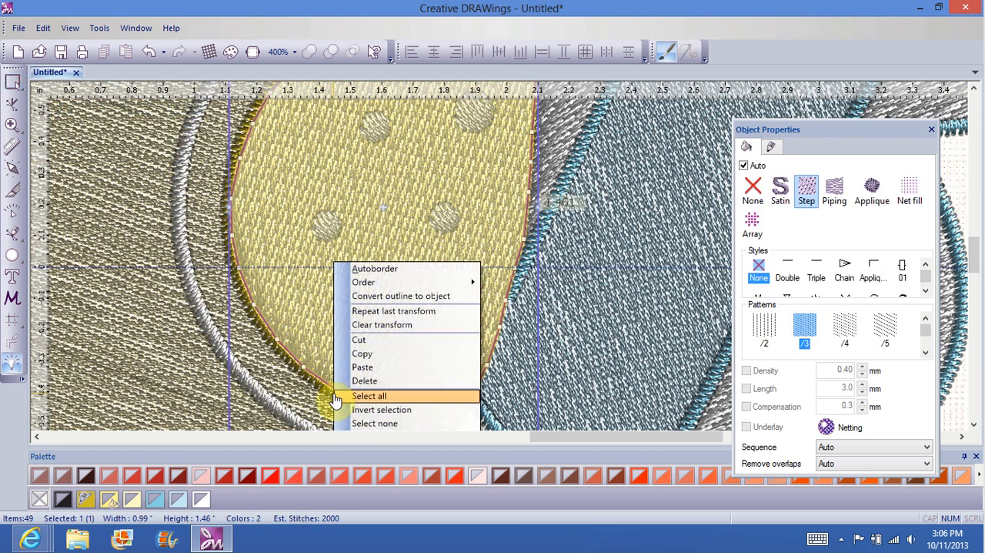
pyautogui.click(205, 377)
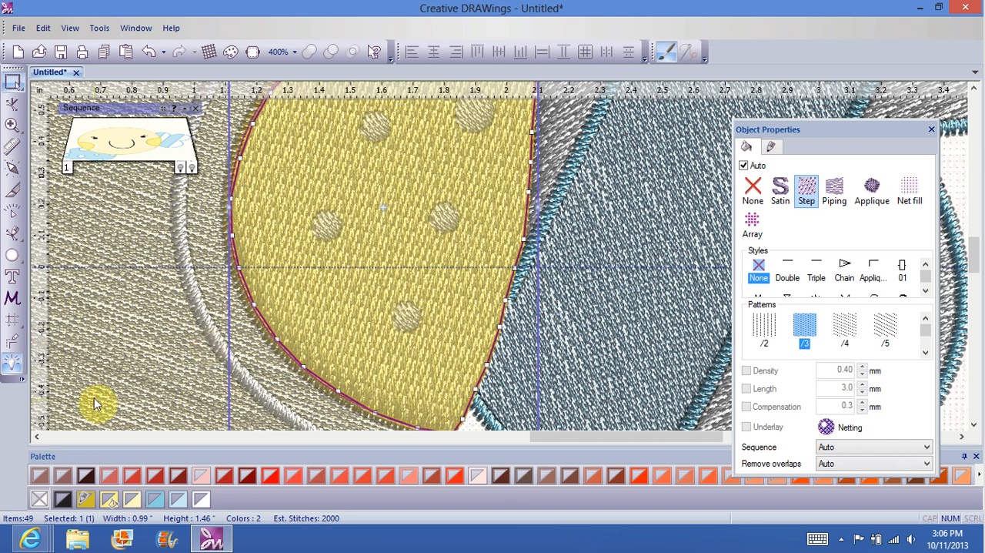
pyautogui.click(94, 400)
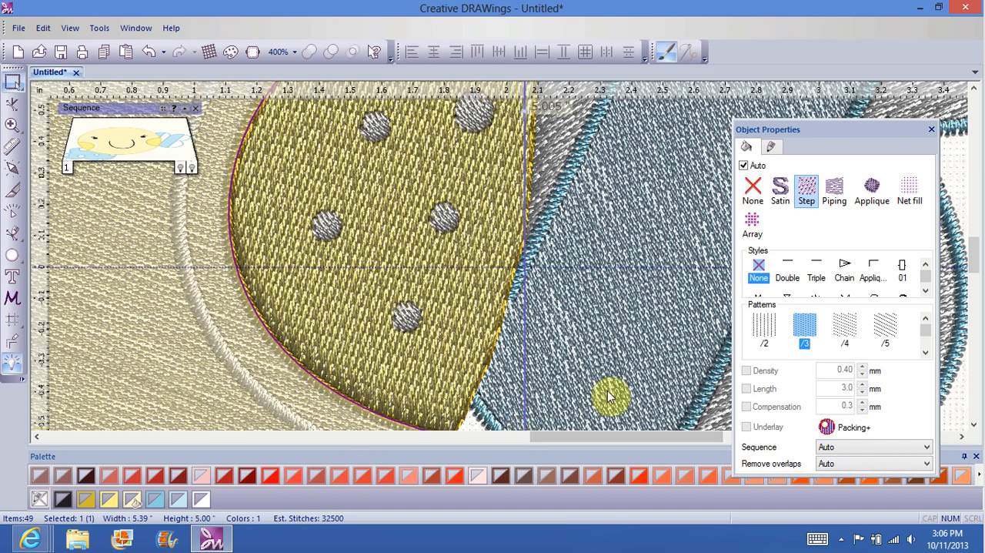
pyautogui.click(957, 165)
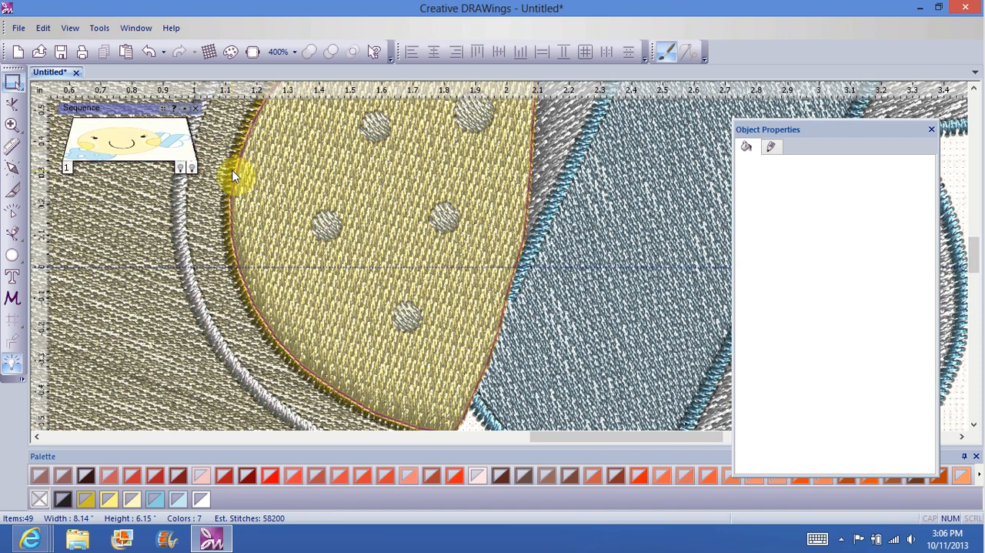
# Step: Bring the satin outline of the yellow cheek beside the bow to the front of the design
pyautogui.click(227, 170)
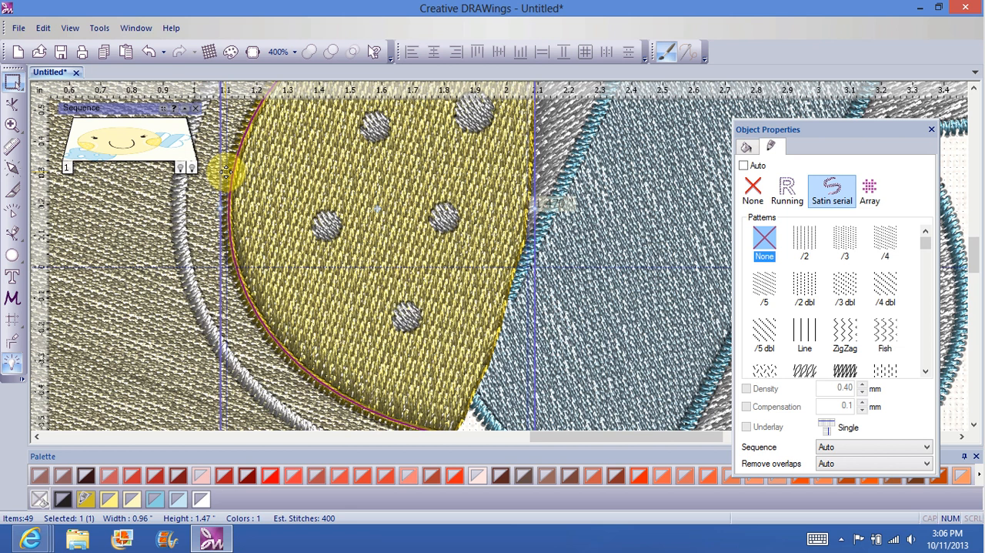
pyautogui.rightClick(242, 169)
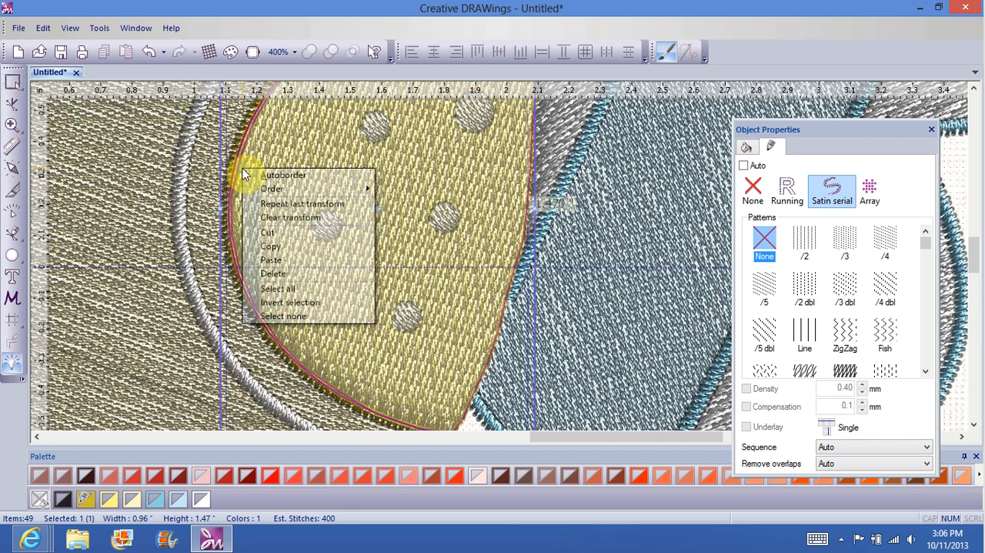
pyautogui.moveTo(282, 191)
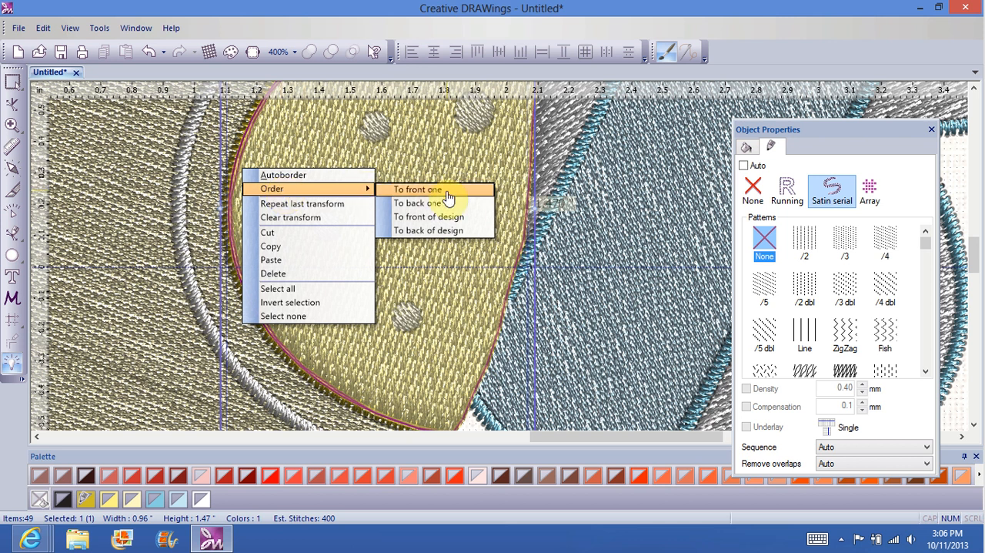
pyautogui.click(451, 218)
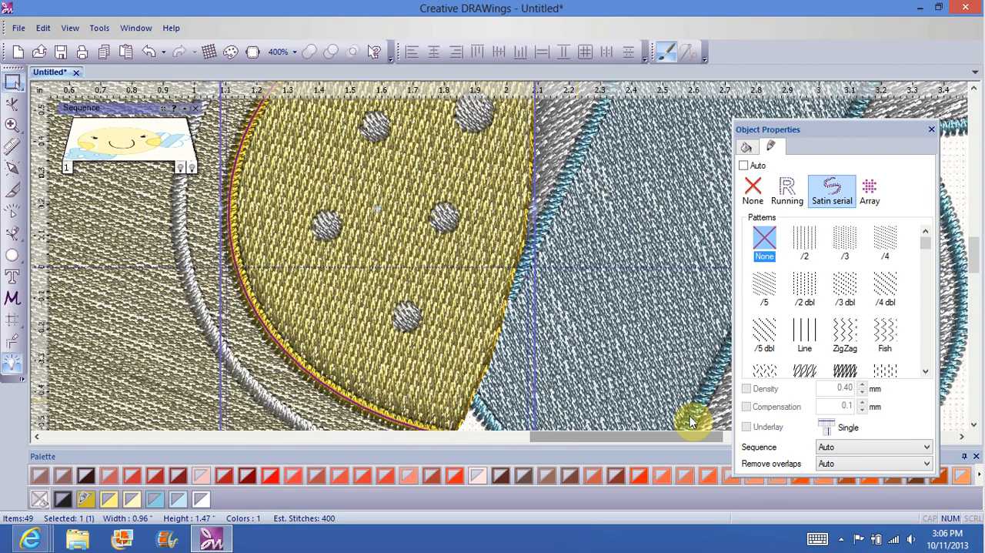
# Step: Change the curved outline of the yellow cheek on the face's left side to Satin serial stitch
pyautogui.moveTo(684, 437); pyautogui.dragTo(489, 476)
pyautogui.moveTo(268, 485); pyautogui.dragTo(404, 467)
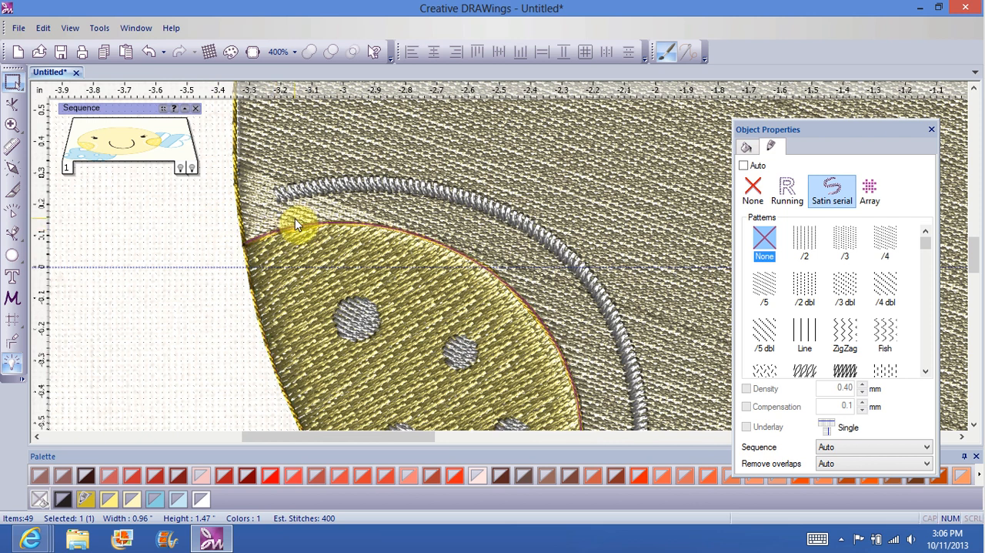
pyautogui.click(295, 220)
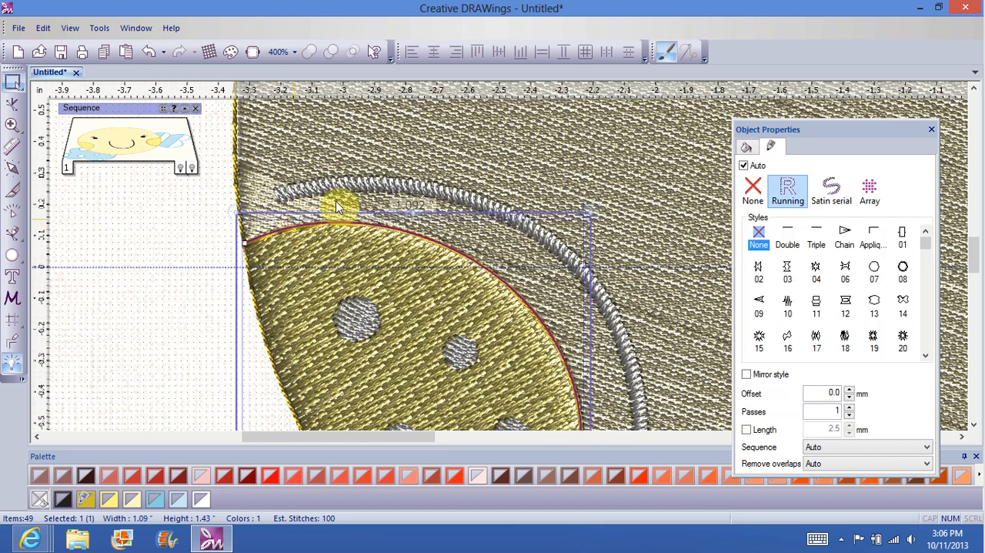
pyautogui.click(832, 190)
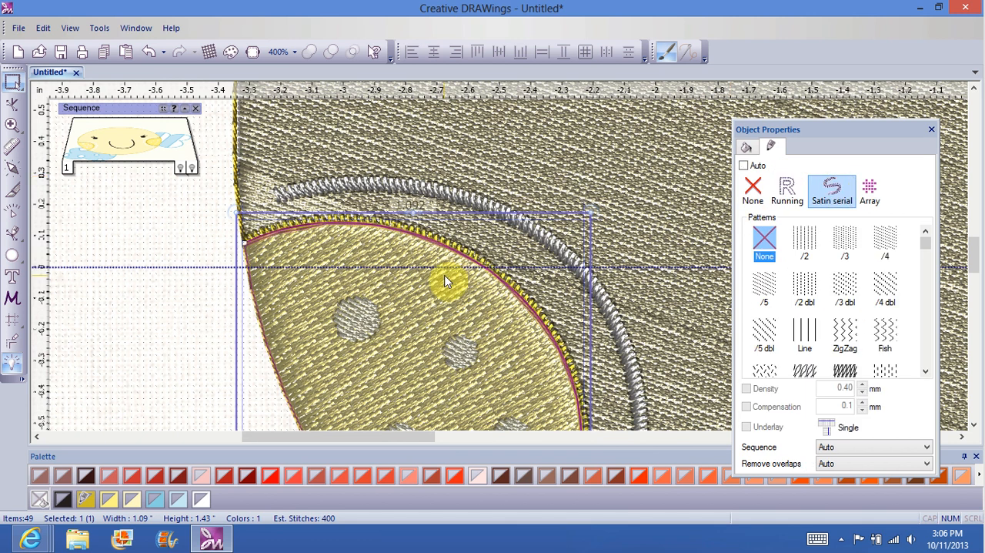
# Step: Bring the left cheek's satin outline to the front of the design and deselect it
pyautogui.rightClick(446, 277)
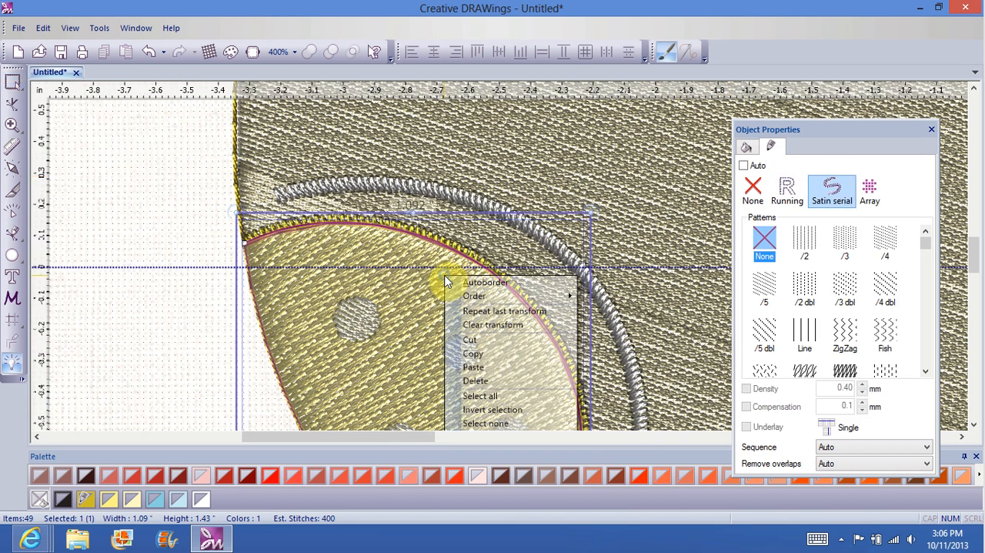
pyautogui.moveTo(477, 295)
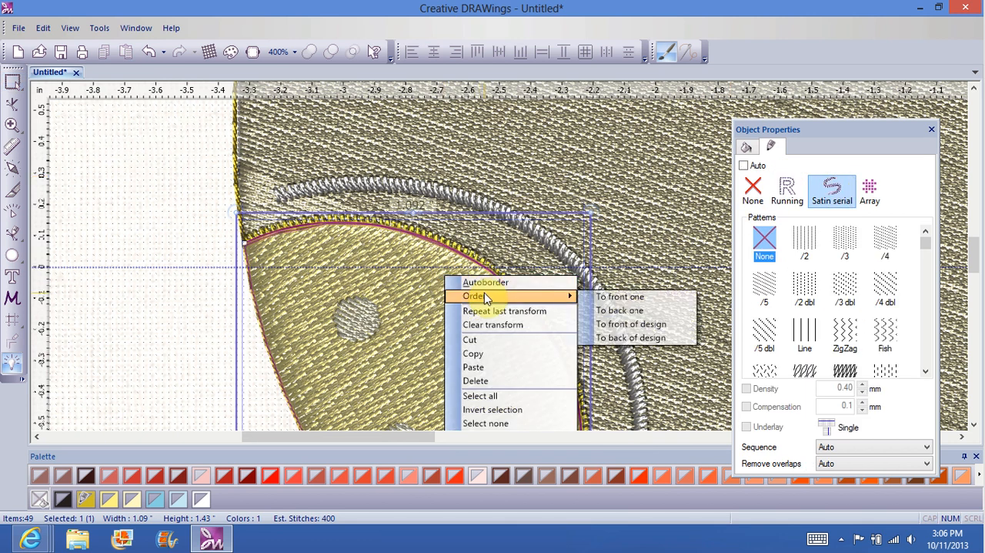
pyautogui.click(612, 326)
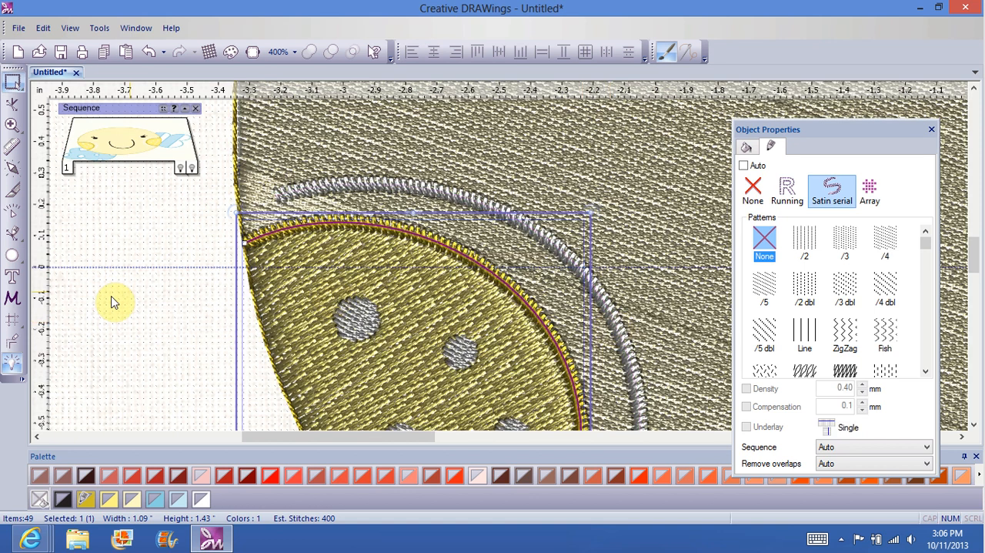
pyautogui.click(129, 327)
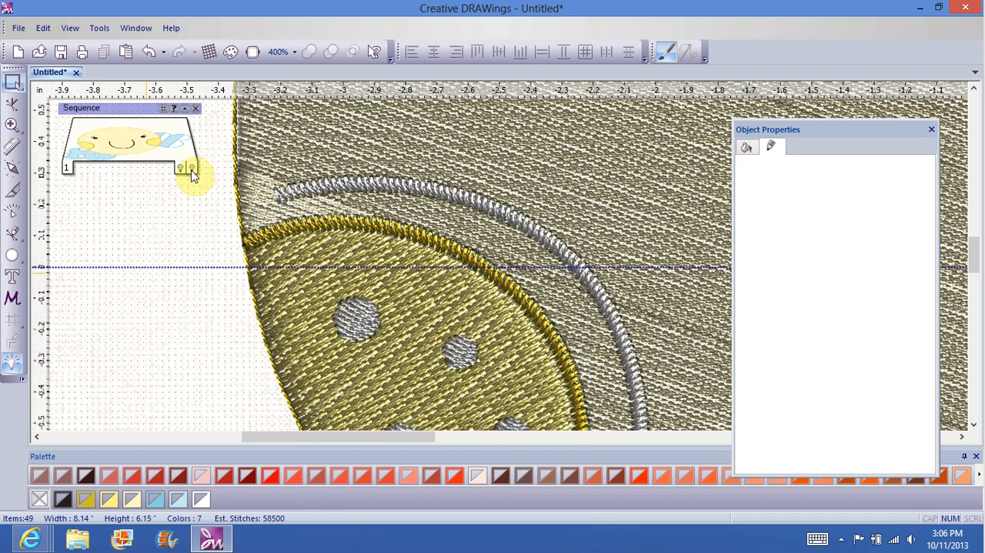
# Step: Change the round outline of the whole face from Running to Satin serial stitch
pyautogui.click(237, 181)
pyautogui.rightClick(236, 176)
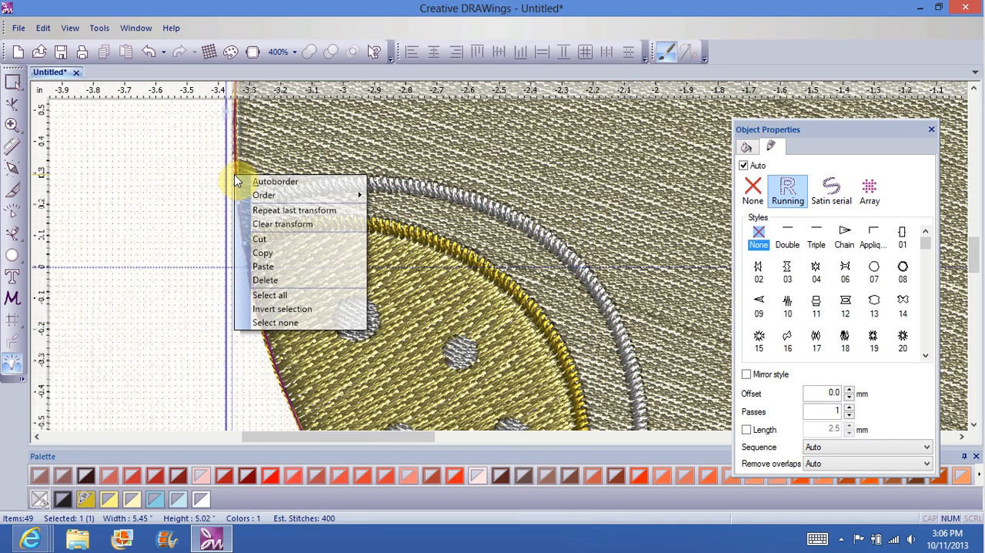
pyautogui.click(831, 191)
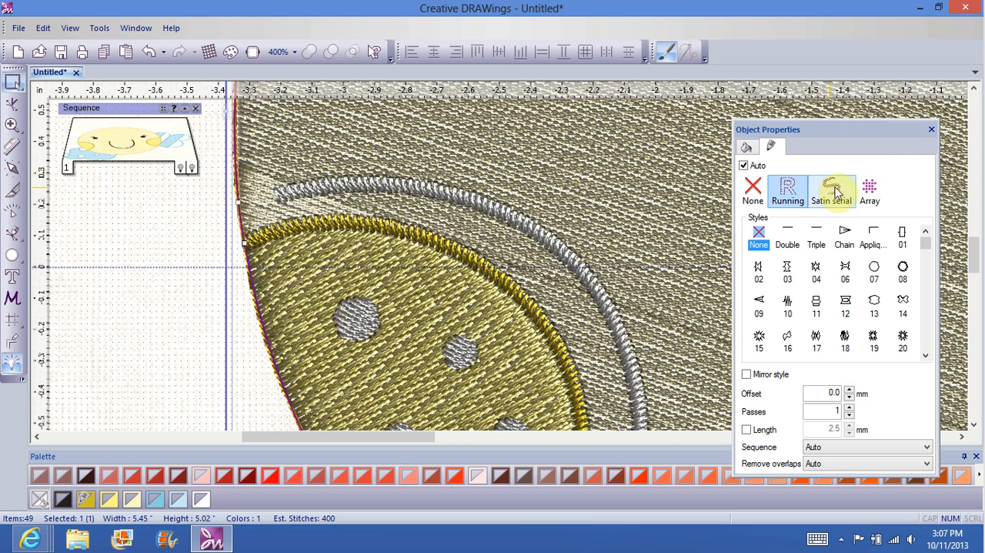
pyautogui.click(837, 191)
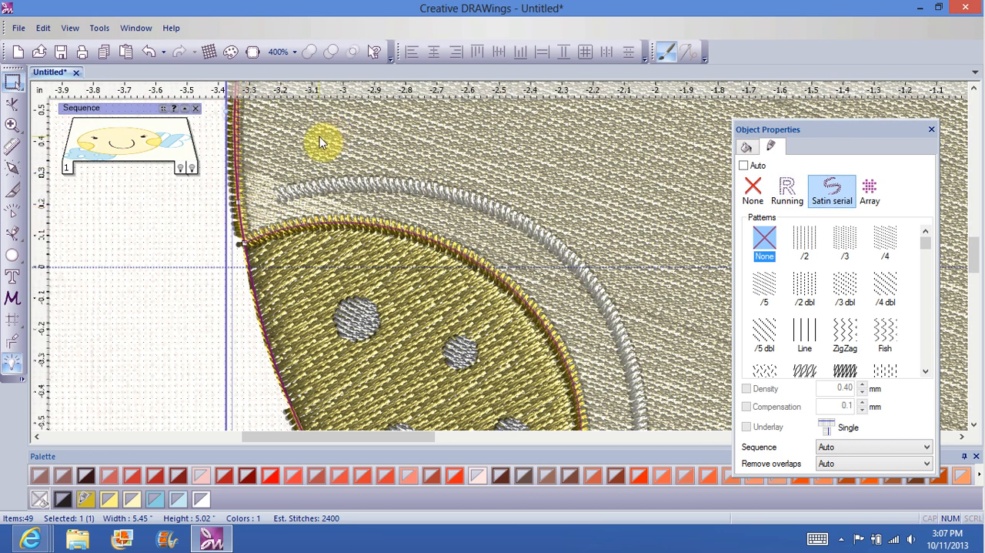
# Step: Bring the face's satin outline to the front of the design and deselect it
pyautogui.rightClick(320, 137)
pyautogui.moveTo(352, 157)
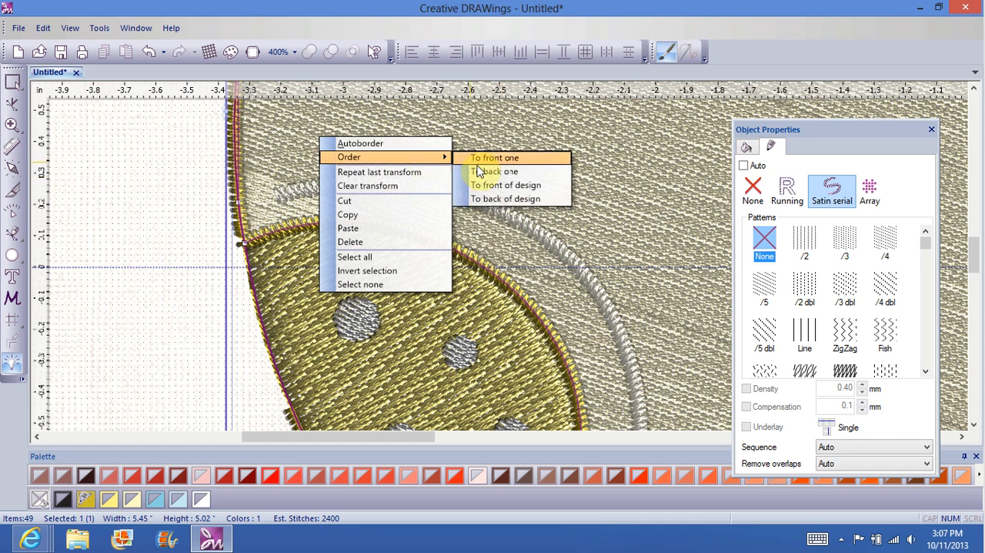
pyautogui.click(490, 186)
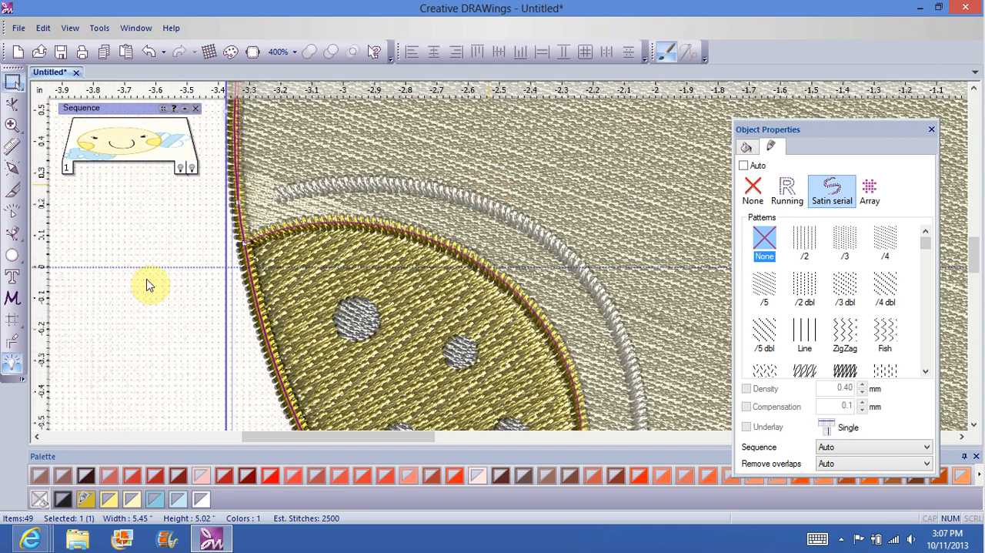
pyautogui.click(115, 358)
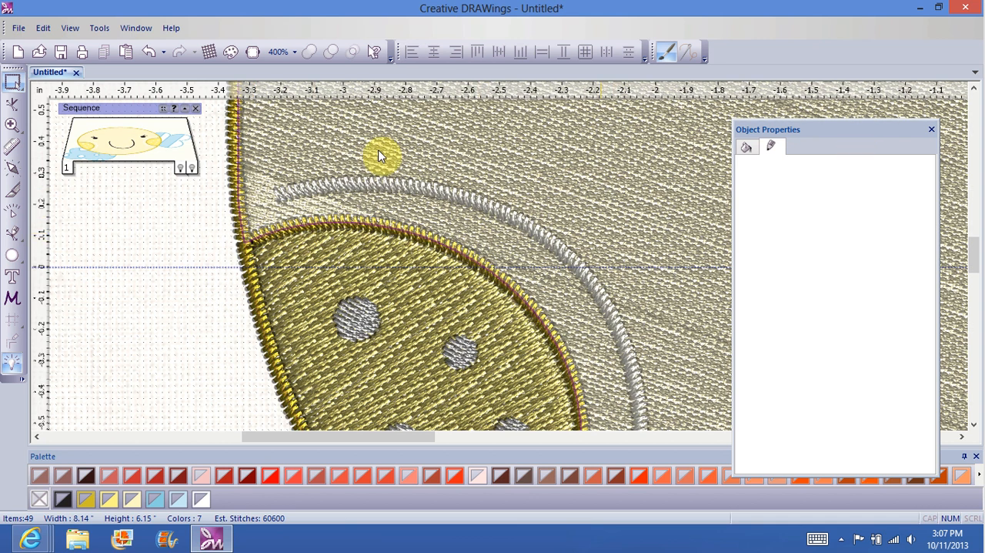
# Step: Redefine the stitch direction of the face's step fill with a short, steep direction line above the mouth
pyautogui.click(294, 51)
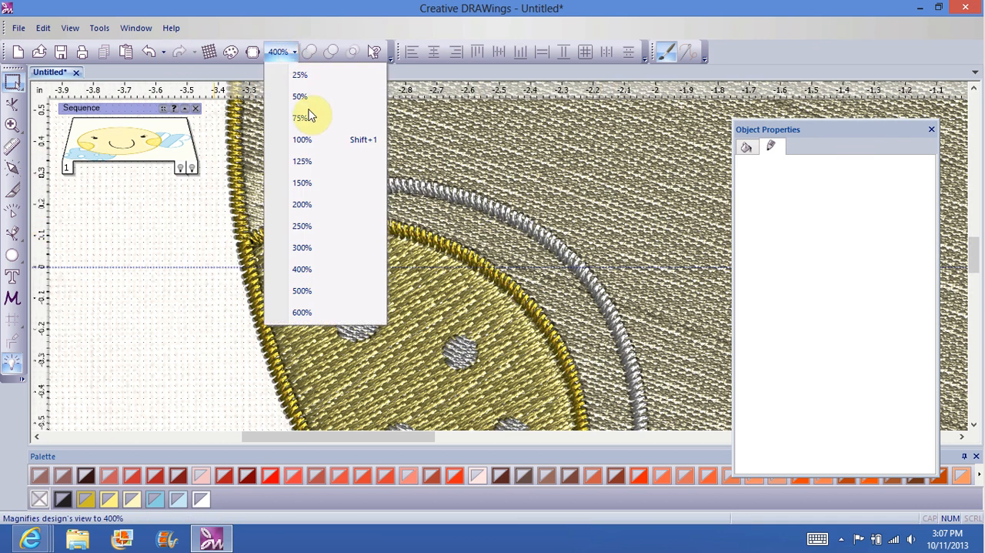
pyautogui.click(304, 141)
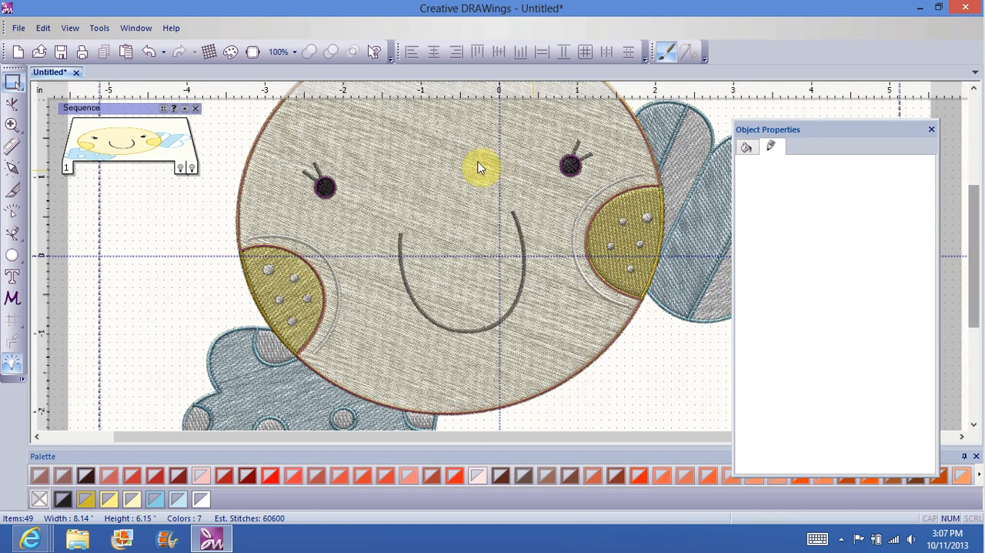
pyautogui.click(401, 179)
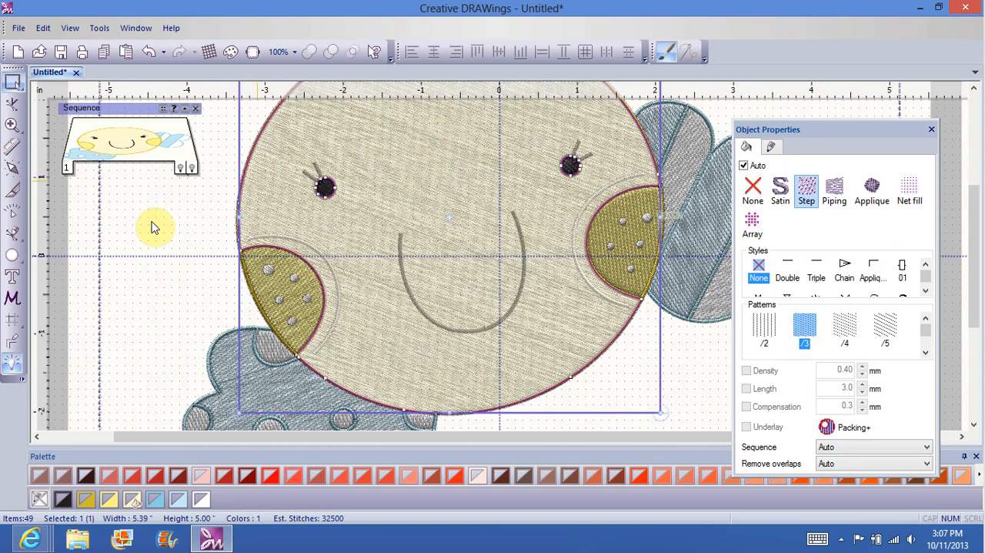
pyautogui.click(12, 172)
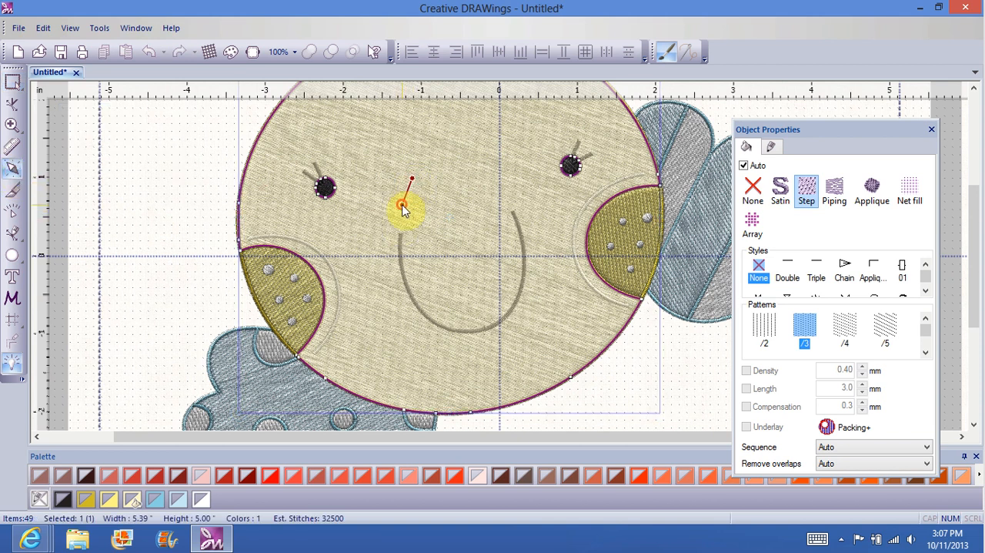
pyautogui.moveTo(403, 209); pyautogui.dragTo(405, 211)
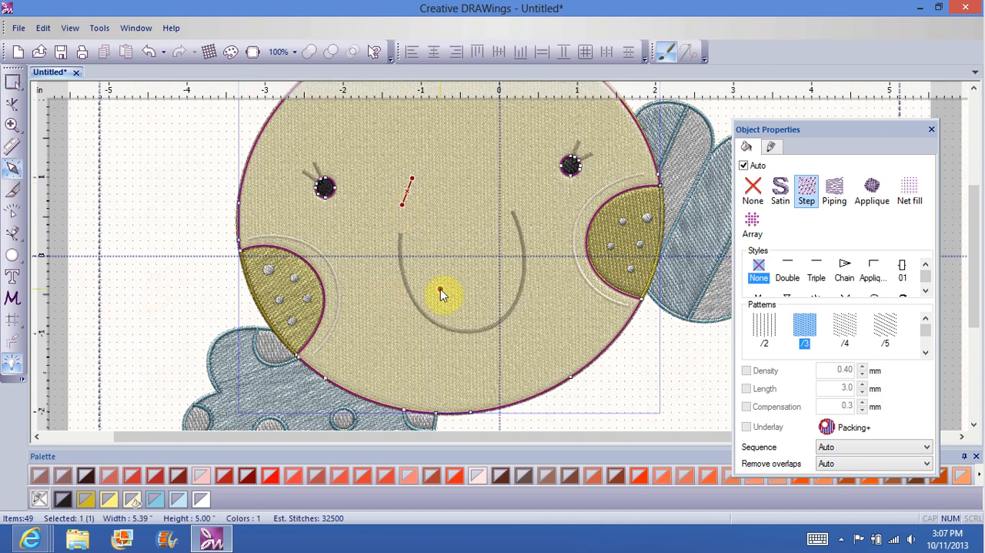
# Step: Redefine the fill stitch direction of the yellow cheek beside the bow with a nearly horizontal line and deselect it
pyautogui.click(630, 242)
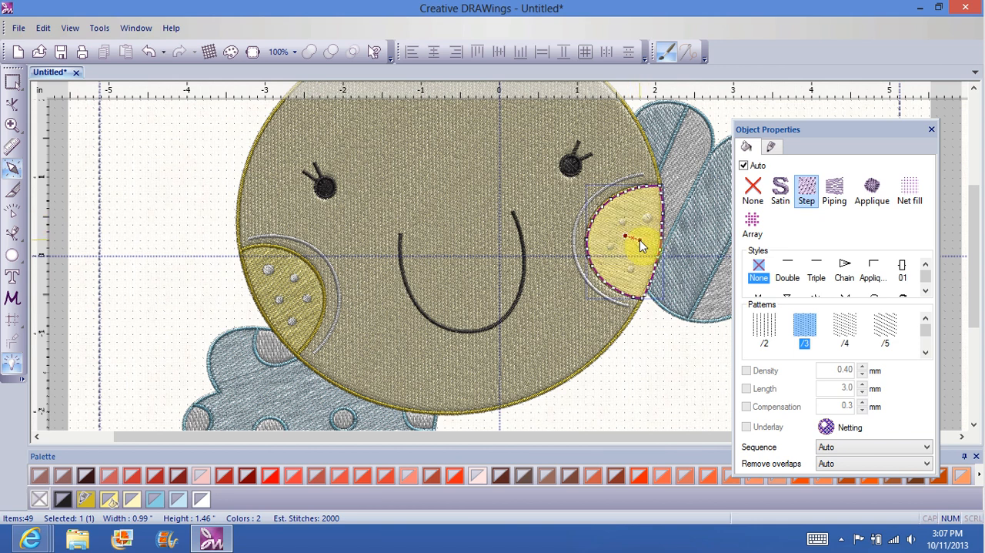
pyautogui.click(669, 413)
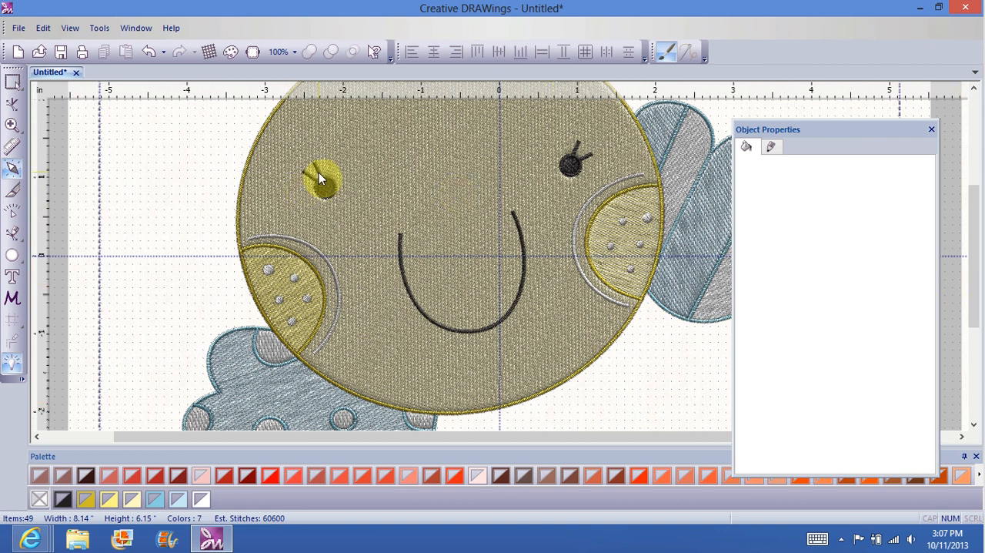
pyautogui.click(182, 155)
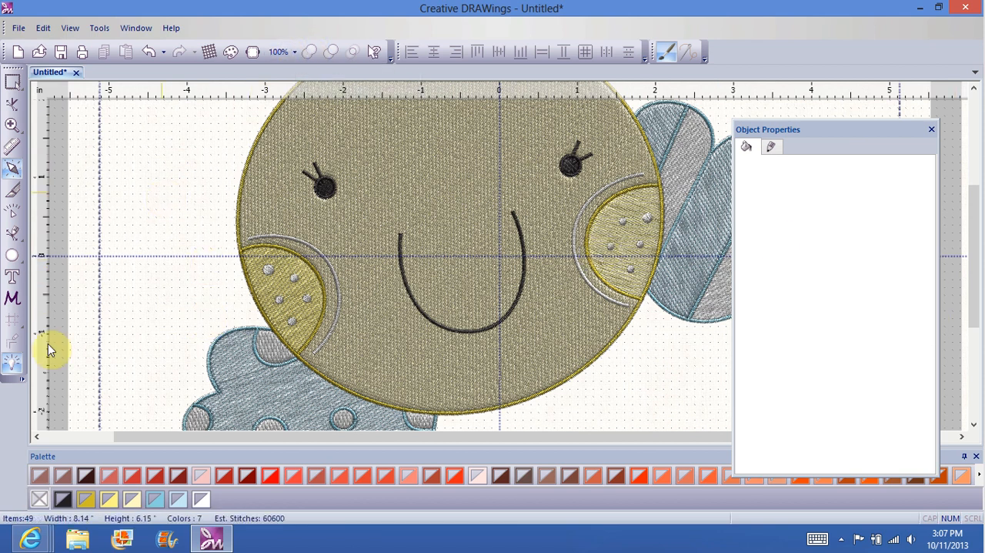
# Step: Turn auto-sequence off, confirming the one-time optimizer run, and turn auto-sequence back on
pyautogui.click(12, 360)
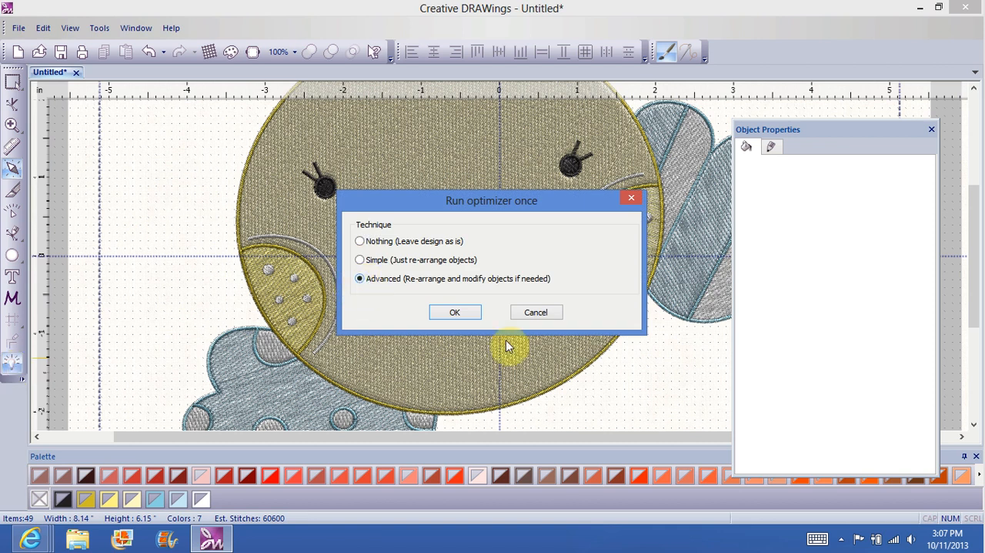
pyautogui.click(461, 312)
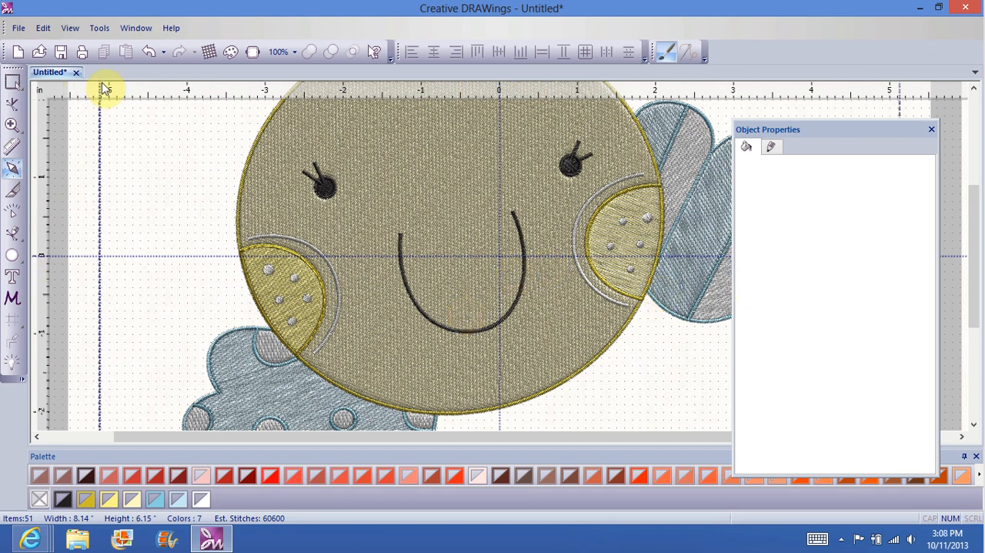
pyautogui.click(70, 28)
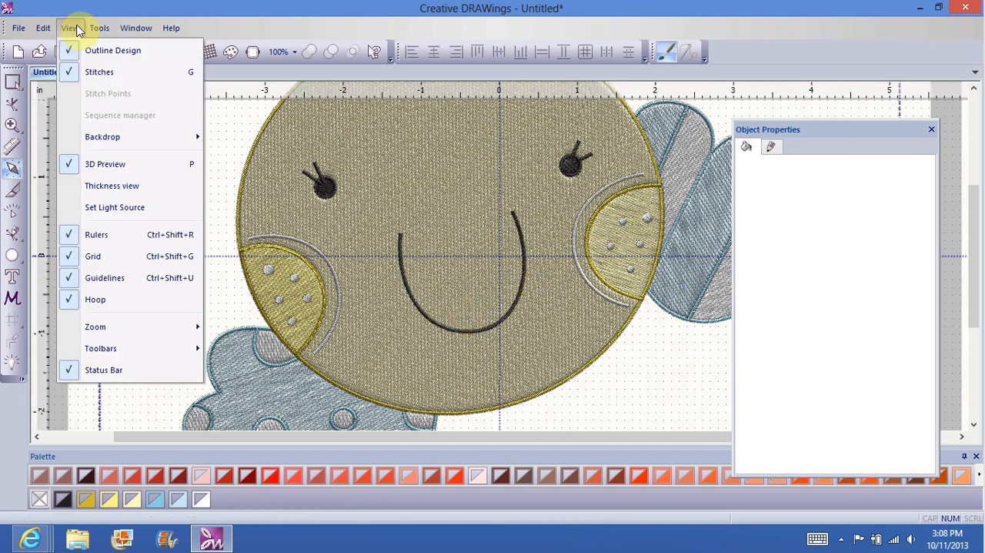
pyautogui.moveTo(100, 30)
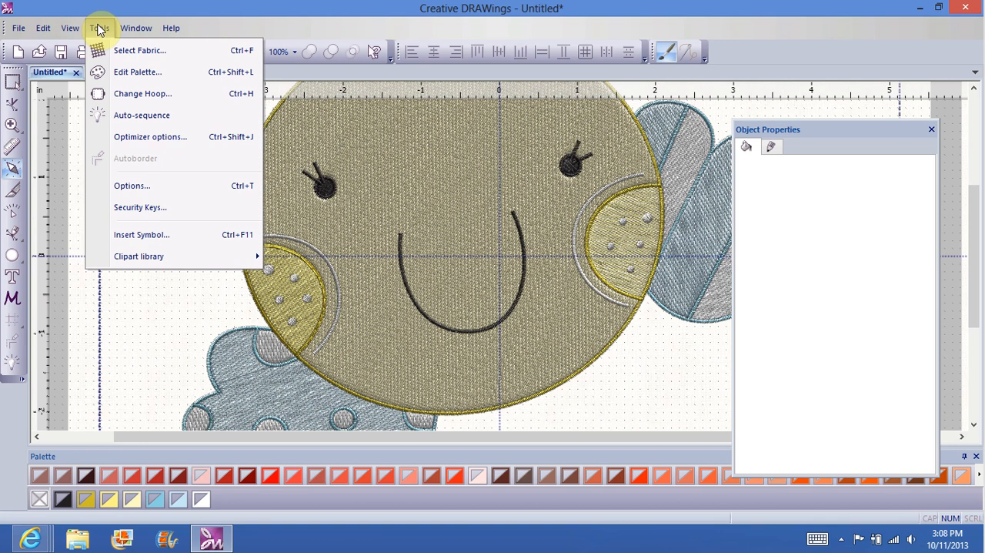
pyautogui.click(130, 121)
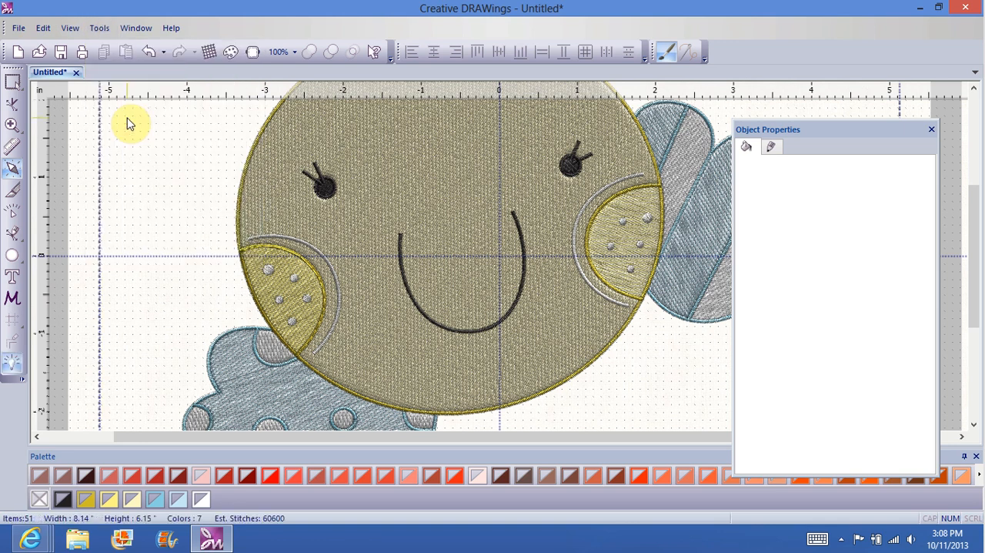
# Step: Switch to rectangle selection so the sequence manager is displayed beside the design
pyautogui.click(69, 29)
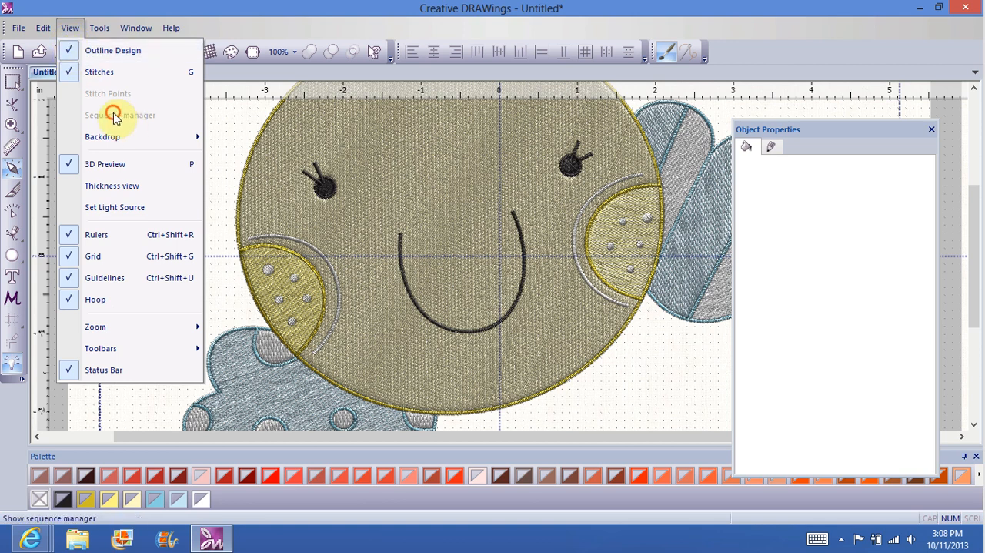
pyautogui.moveTo(461, 439); pyautogui.dragTo(99, 191)
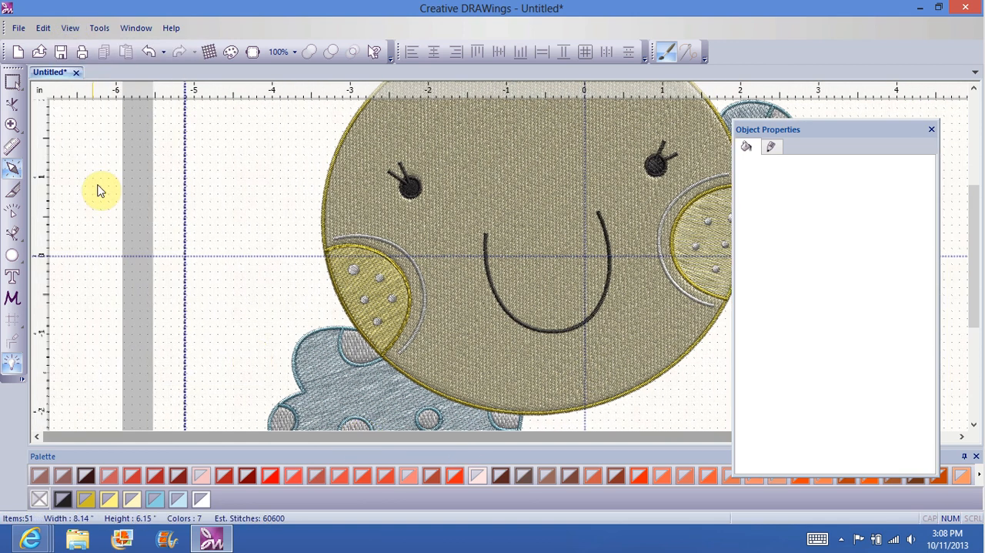
pyautogui.click(13, 83)
pyautogui.click(135, 153)
pyautogui.scroll(-1, 219, 116)
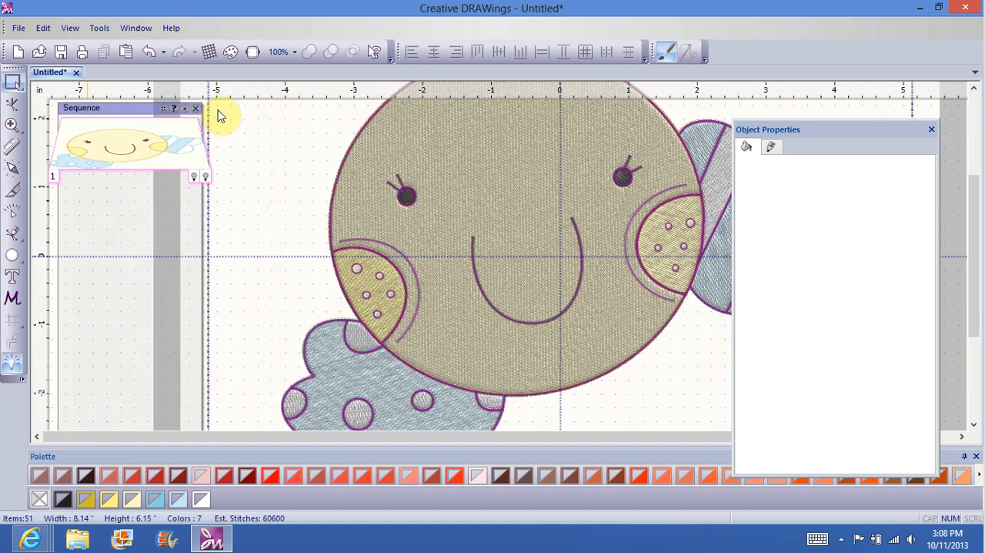
# Step: Turn off auto-sequence and confirm the one-time optimizer run so the individual objects are listed in the sequence
pyautogui.click(220, 116)
pyautogui.scroll(2, 220, 116)
pyautogui.click(11, 367)
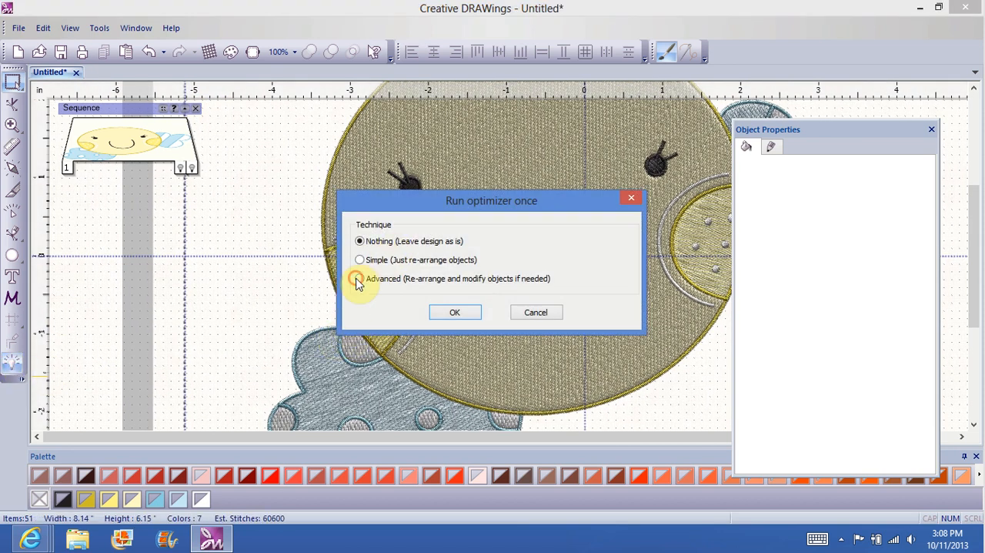
pyautogui.click(454, 316)
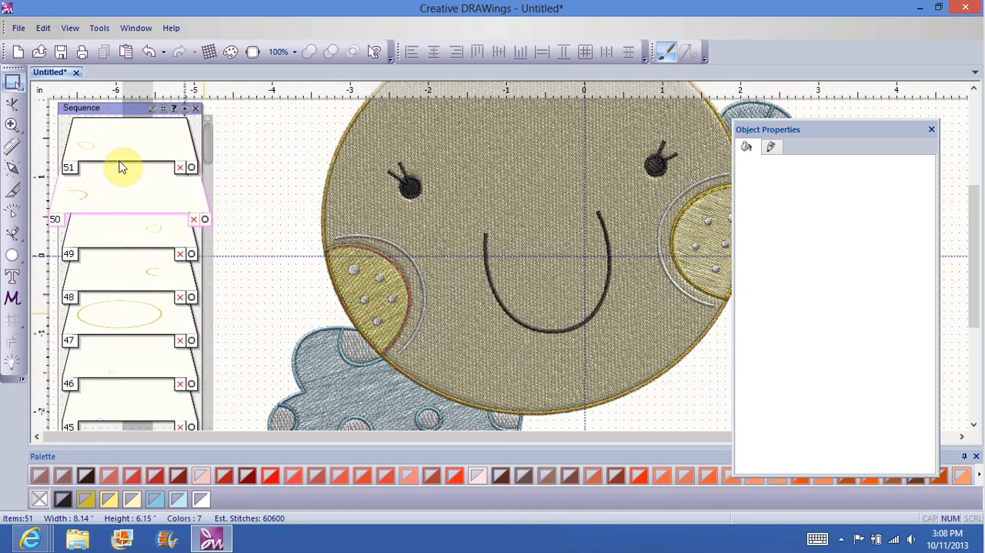
# Step: Move the face's satin outline from position 47 to position 51 in the stitching sequence and deselect it
pyautogui.scroll(3, 122, 165)
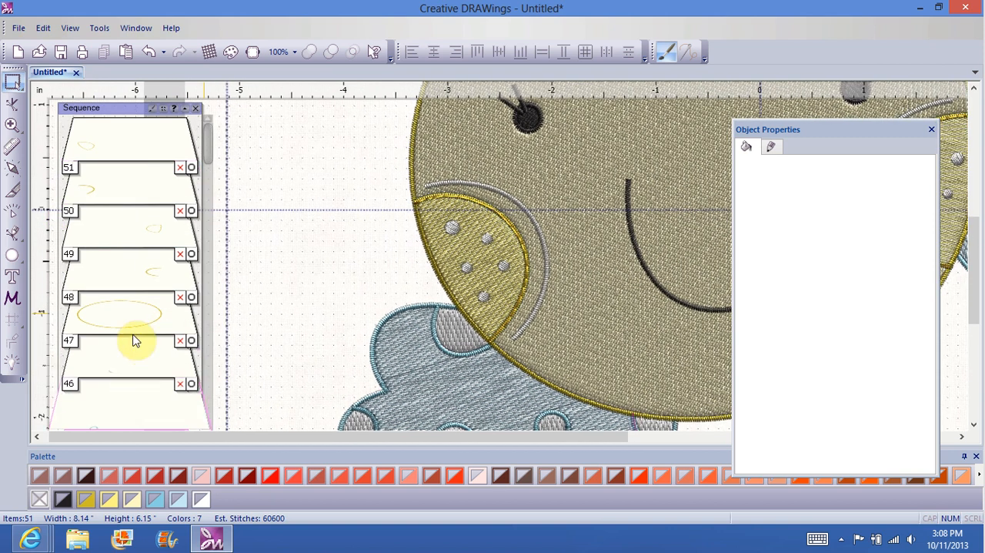
pyautogui.scroll(-1, 137, 327)
pyautogui.scroll(-1, 136, 327)
pyautogui.moveTo(136, 327); pyautogui.dragTo(138, 157)
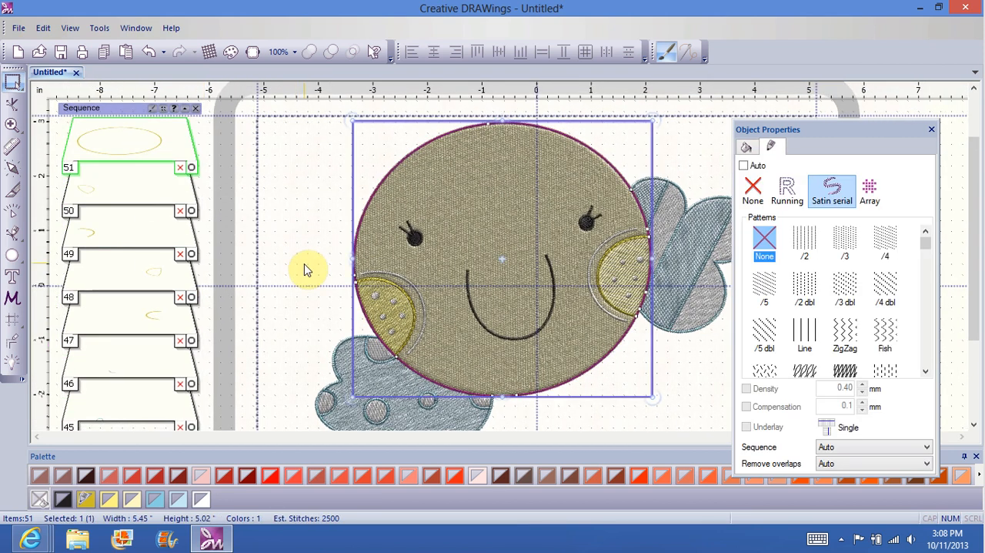
pyautogui.click(309, 234)
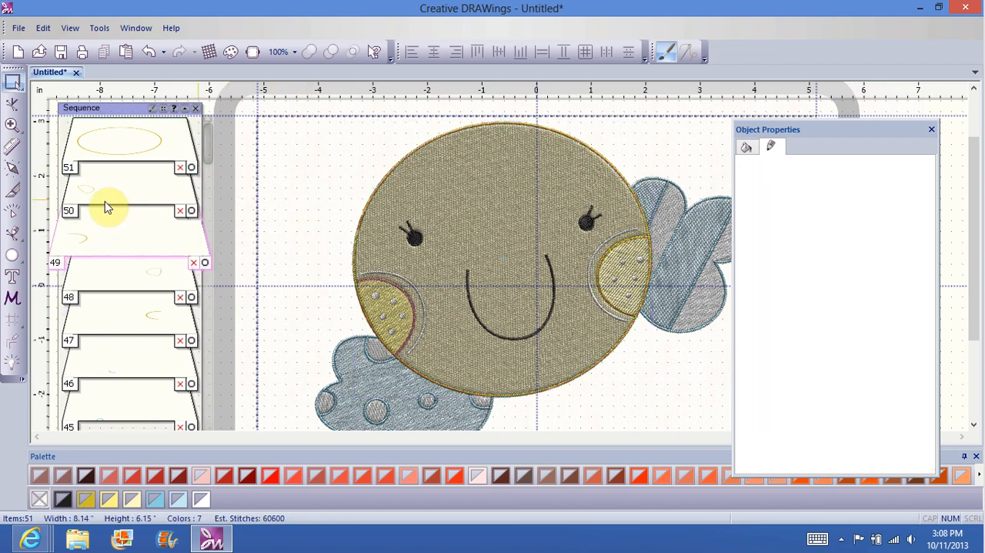
# Step: Enlarge the sequence thumbnails and examine the entries for the right eye's fill, the mouth and the left eye's border
pyautogui.scroll(2, 106, 207)
pyautogui.scroll(-2, 215, 196)
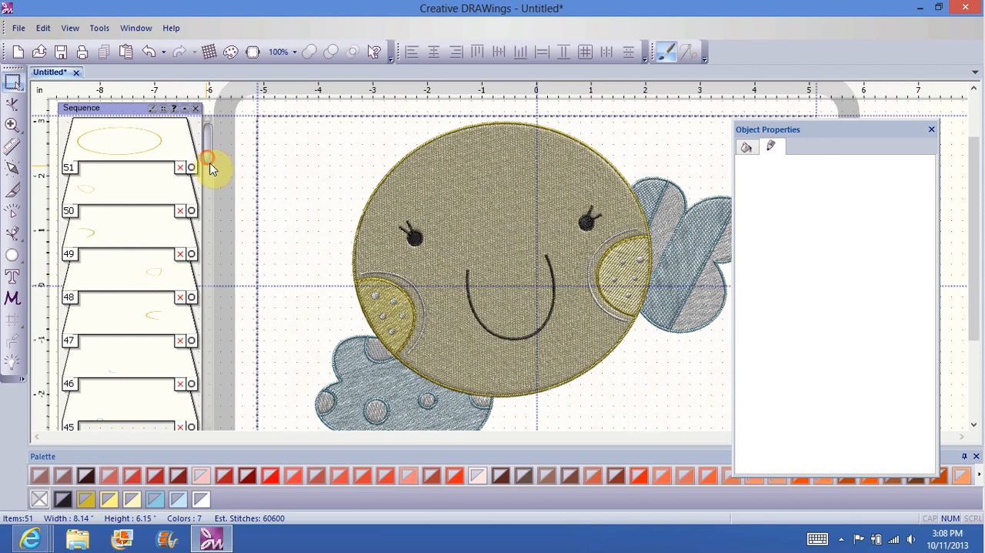
pyautogui.scroll(-2, 211, 173)
pyautogui.moveTo(211, 198); pyautogui.dragTo(206, 318)
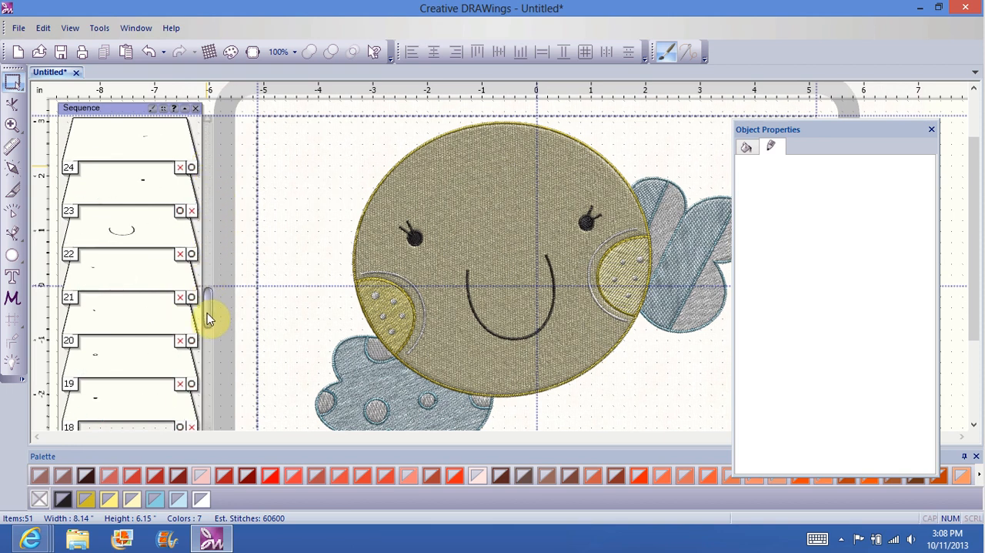
pyautogui.click(163, 110)
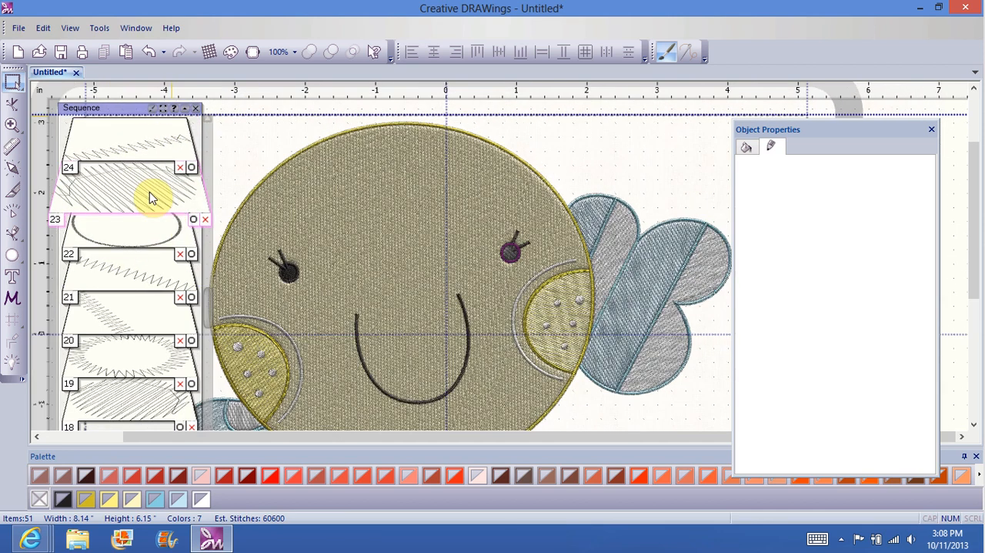
pyautogui.click(149, 192)
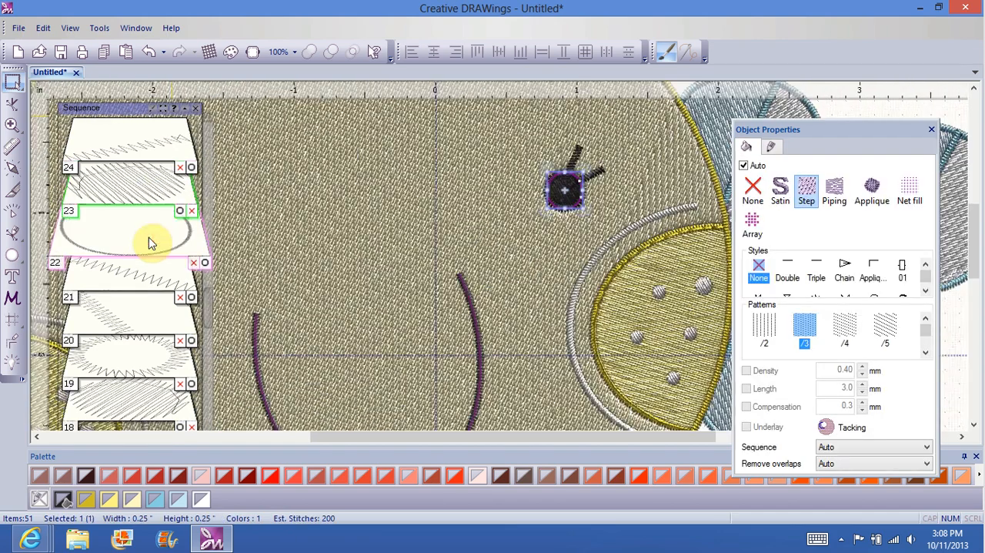
pyautogui.click(149, 237)
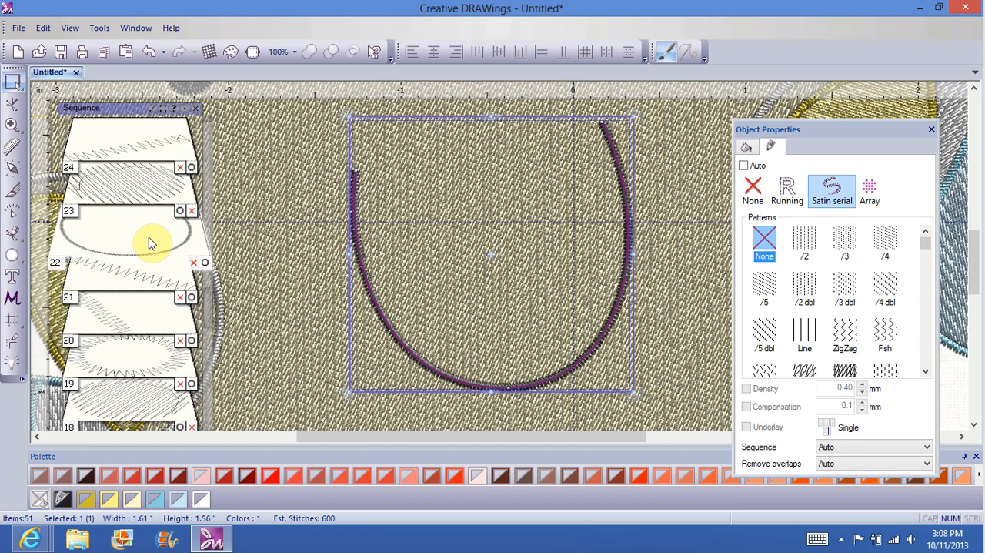
pyautogui.click(152, 354)
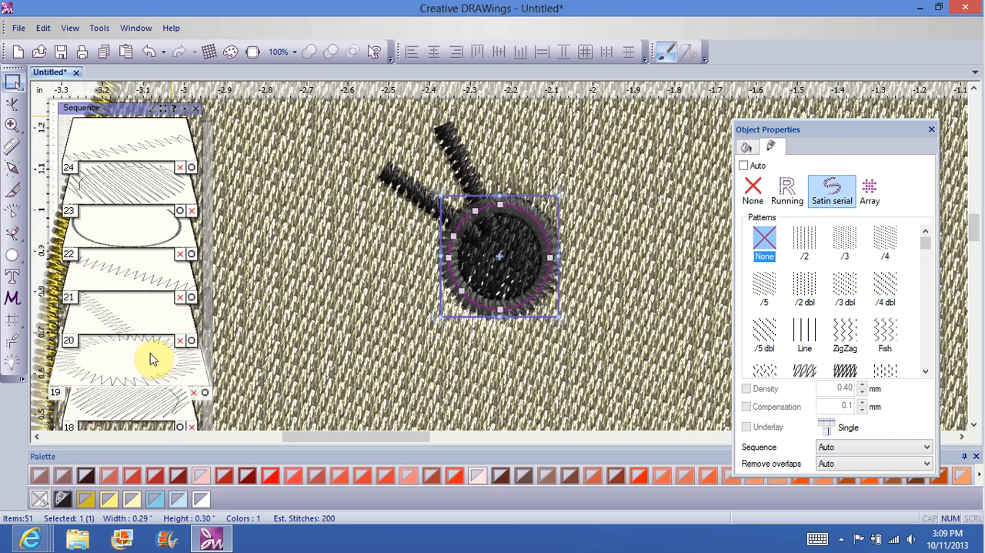
# Step: Move the left eye's two lashes to positions 18 and 19 in the sequence, ahead of the eye's fill and border
pyautogui.click(132, 309)
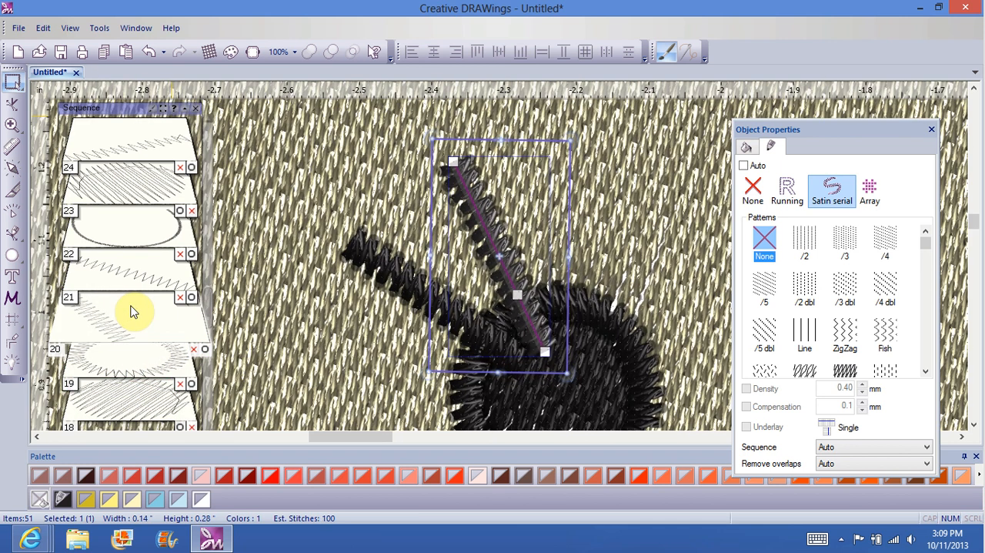
pyautogui.moveTo(131, 306); pyautogui.dragTo(137, 390)
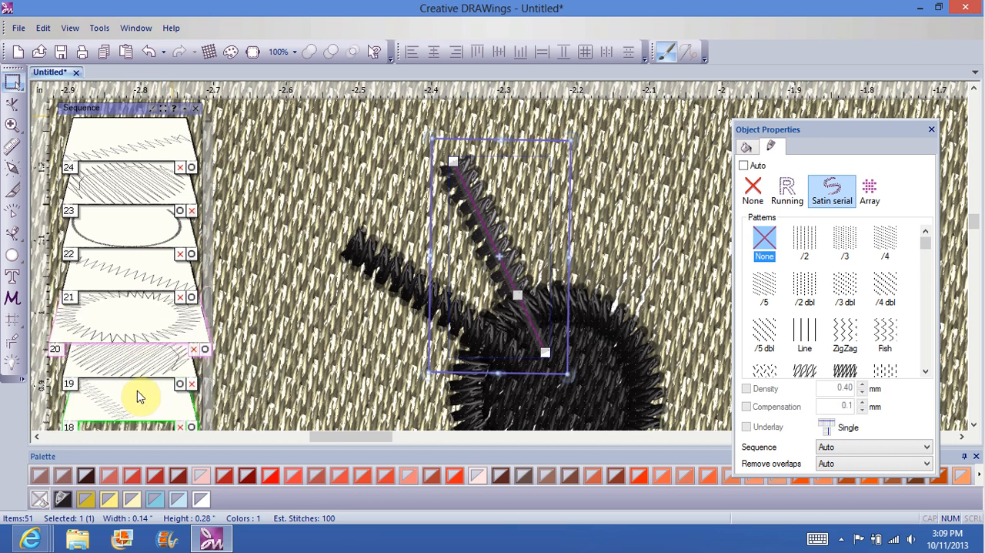
pyautogui.moveTo(138, 276); pyautogui.dragTo(140, 345)
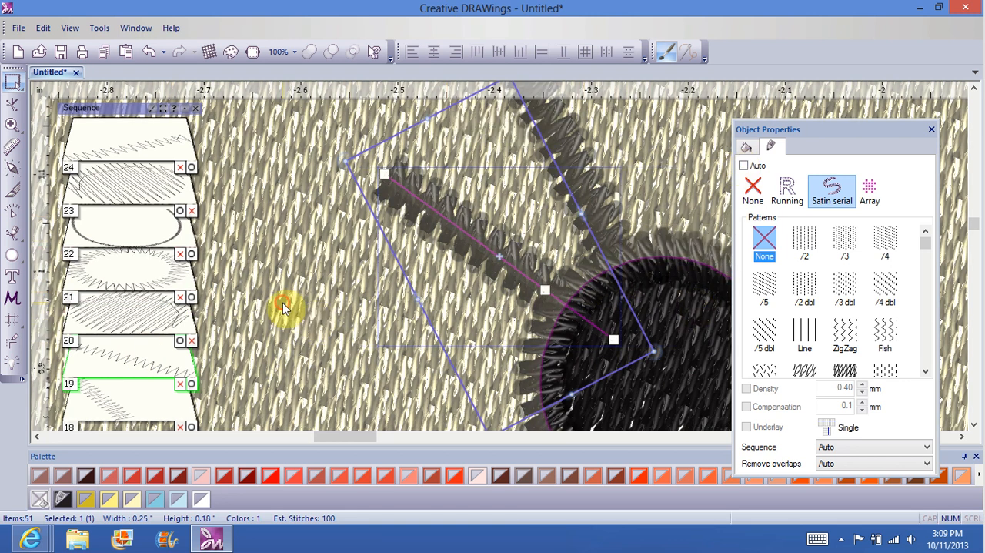
# Step: Select the right eye's upper lash and review its ordering options without changing its place in the sequence
pyautogui.click(639, 273)
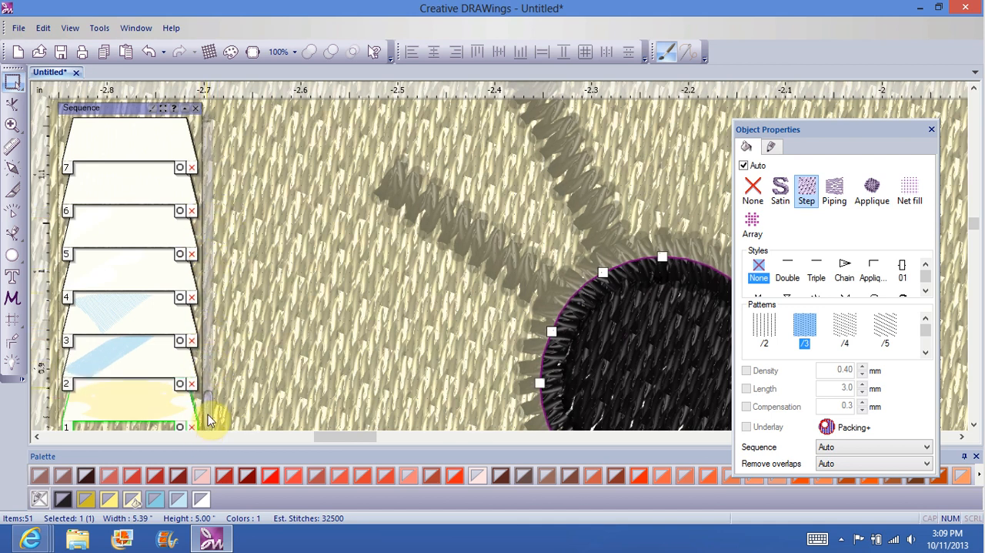
pyautogui.moveTo(207, 406); pyautogui.dragTo(147, 290)
pyautogui.moveTo(127, 191); pyautogui.dragTo(144, 292)
pyautogui.click(288, 154)
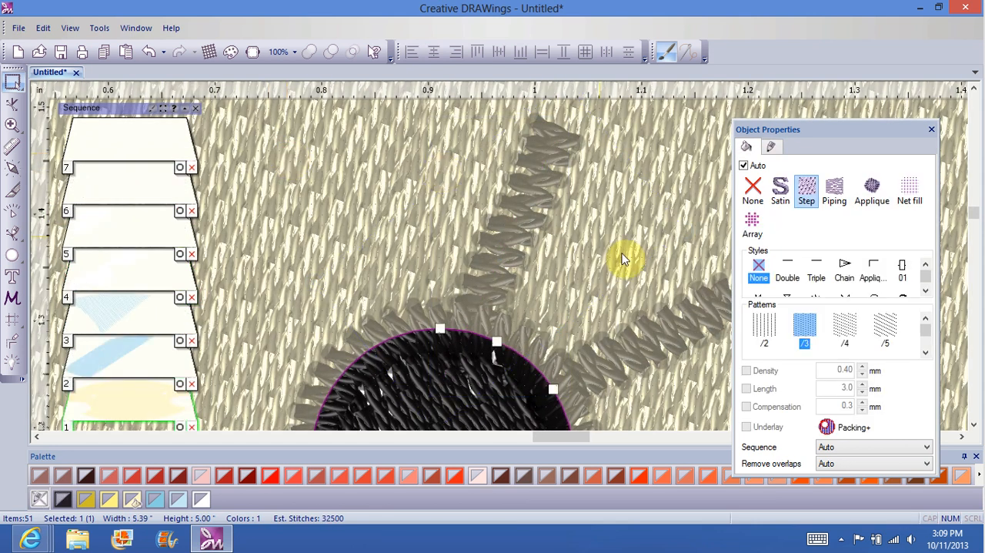
pyautogui.click(517, 223)
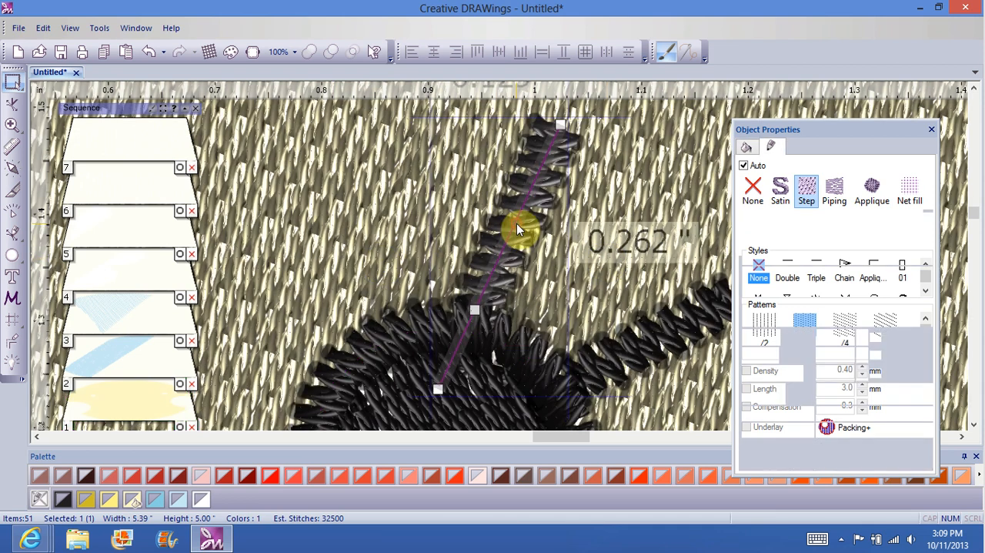
pyautogui.rightClick(516, 223)
pyautogui.moveTo(550, 247)
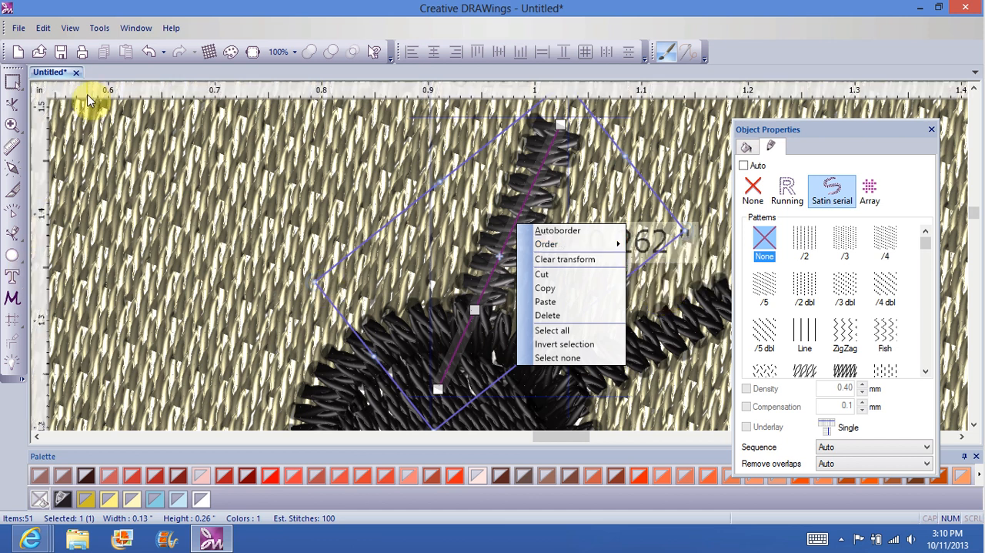
pyautogui.click(9, 367)
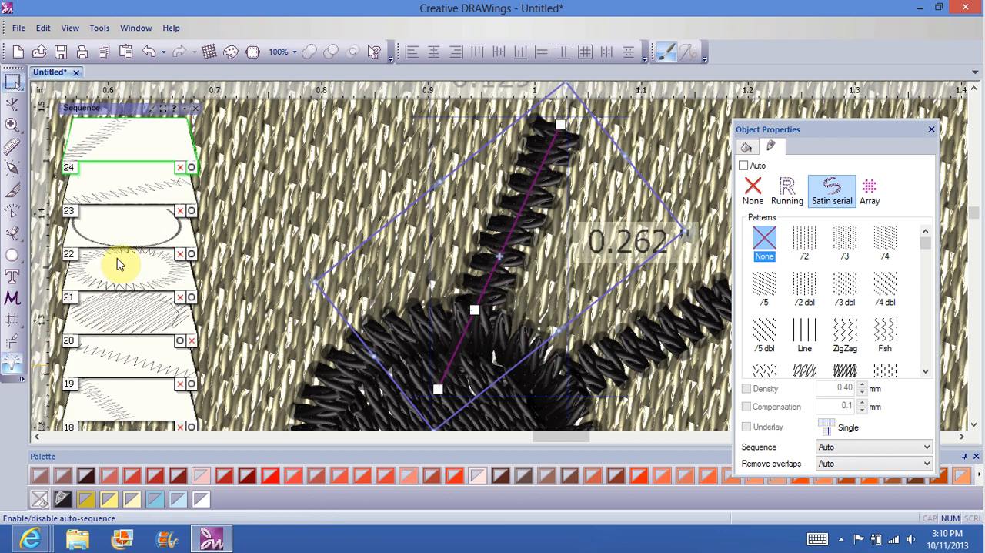
# Step: Examine sequence entries 18 to 21 one by one, comparing the left eye's lashes with its fill and border
pyautogui.click(136, 271)
pyautogui.click(139, 373)
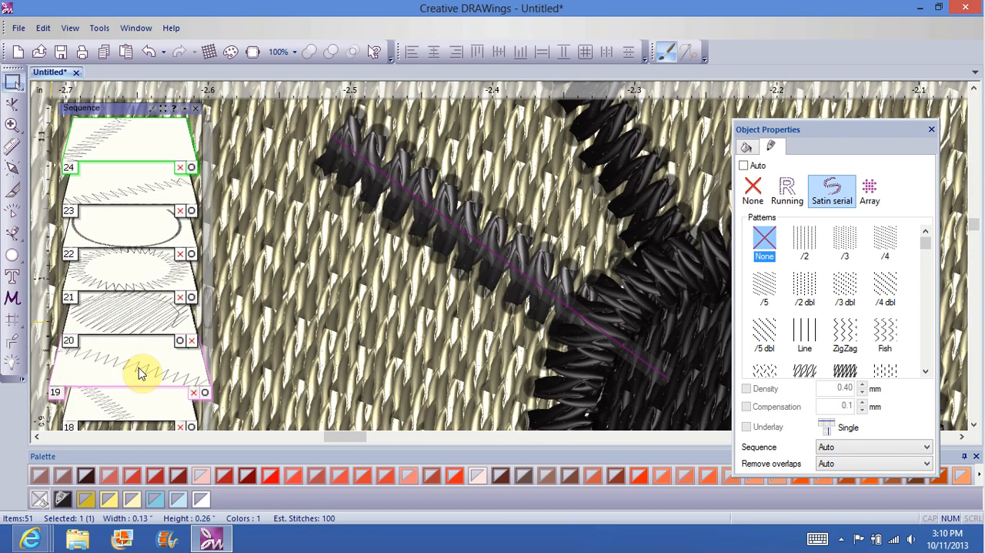
pyautogui.click(128, 291)
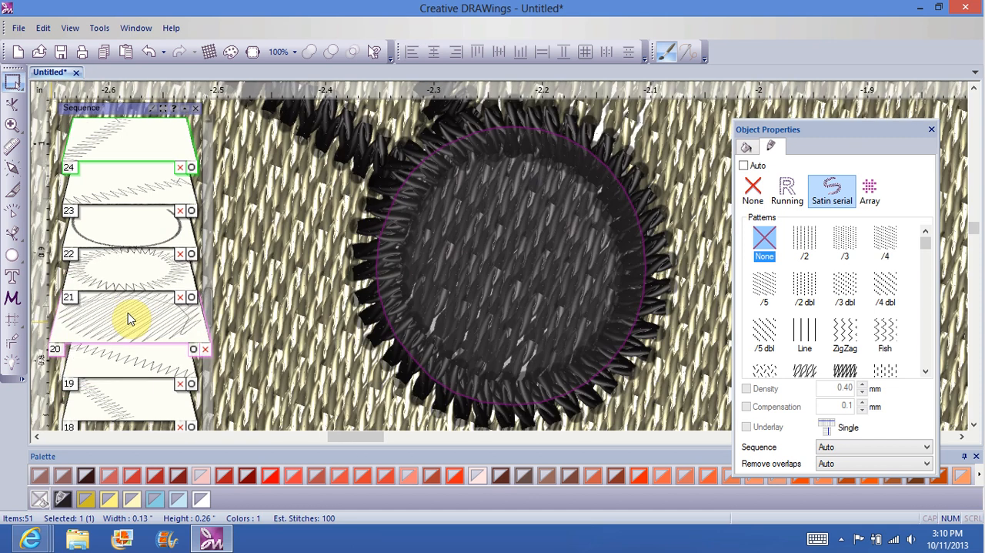
pyautogui.click(128, 289)
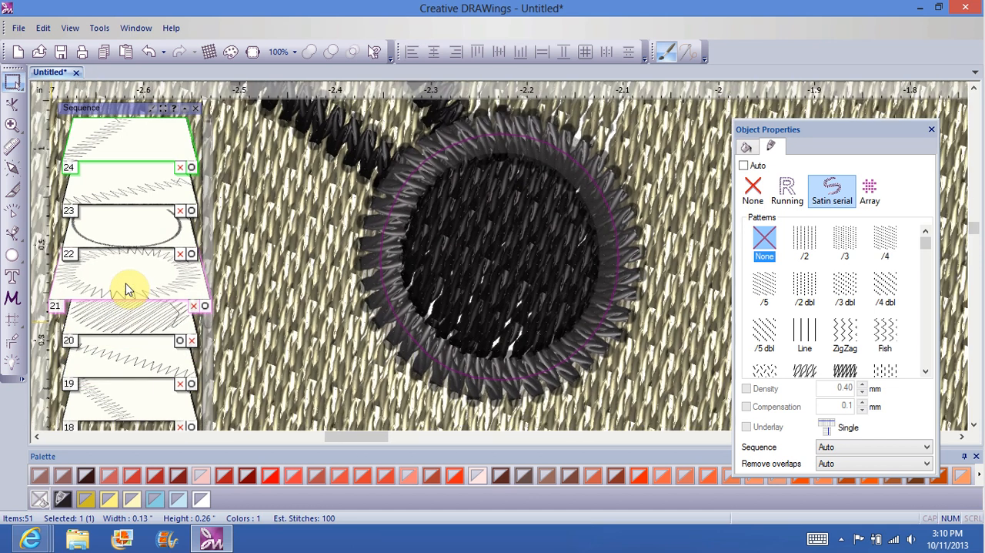
pyautogui.click(131, 321)
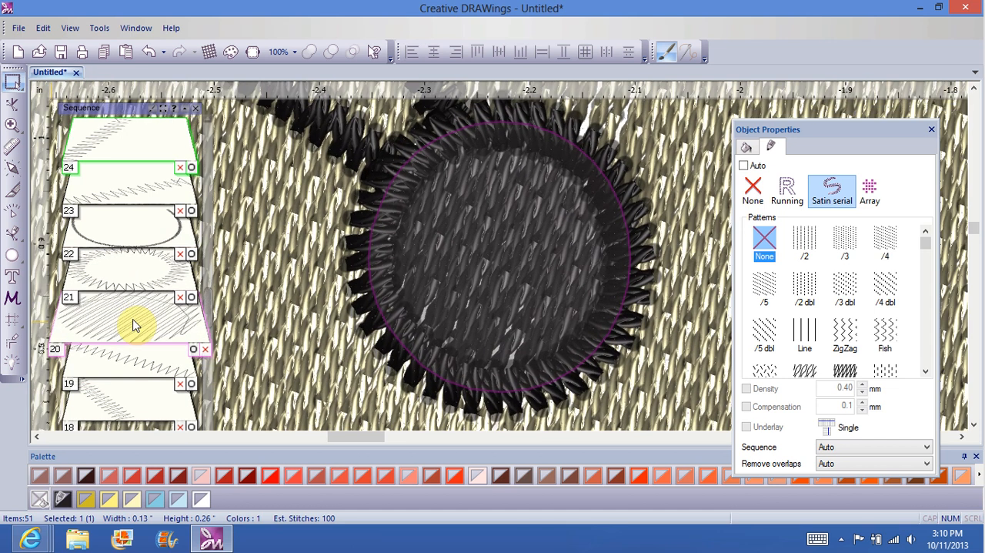
pyautogui.click(128, 287)
pyautogui.click(138, 335)
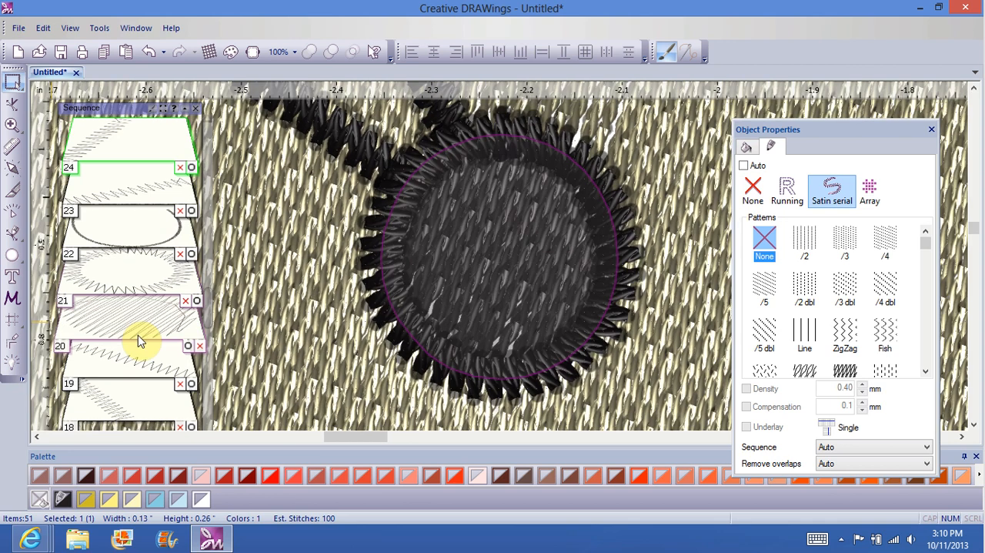
pyautogui.click(130, 285)
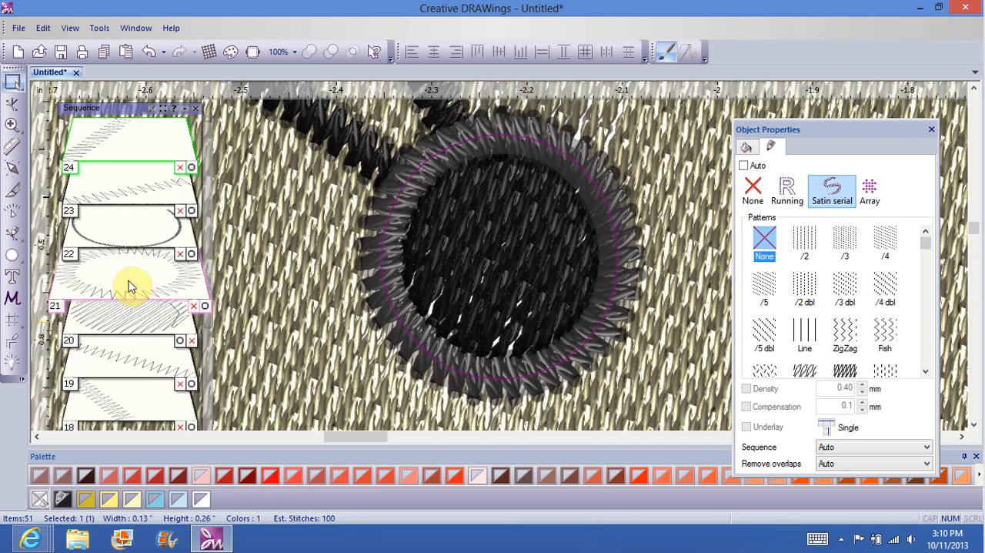
pyautogui.click(135, 342)
pyautogui.click(136, 368)
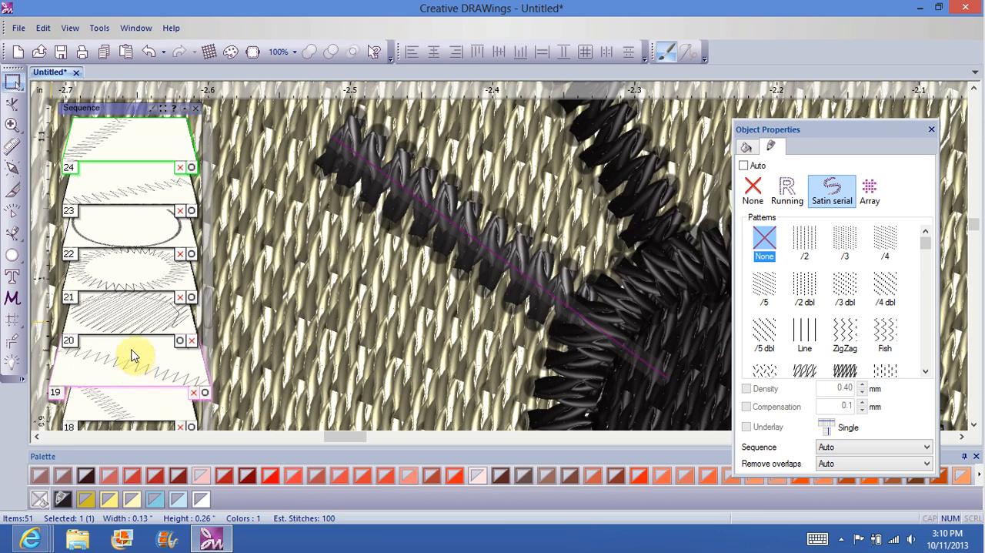
pyautogui.click(131, 348)
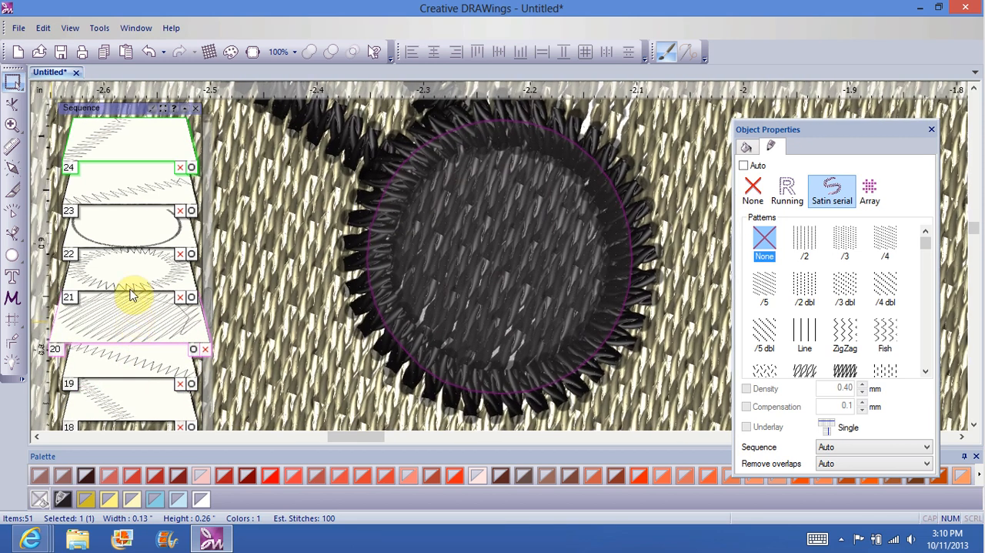
pyautogui.click(131, 289)
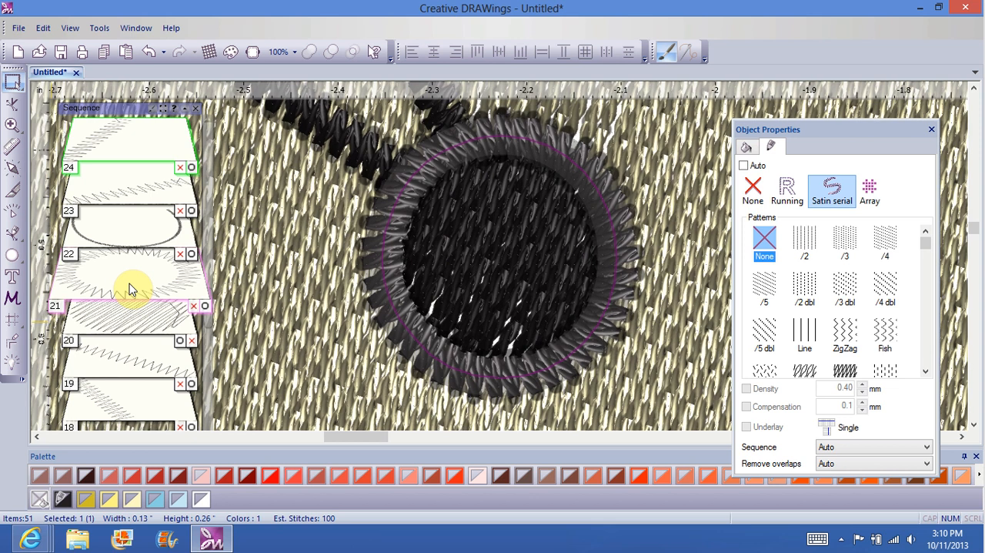
pyautogui.click(127, 357)
pyautogui.click(127, 411)
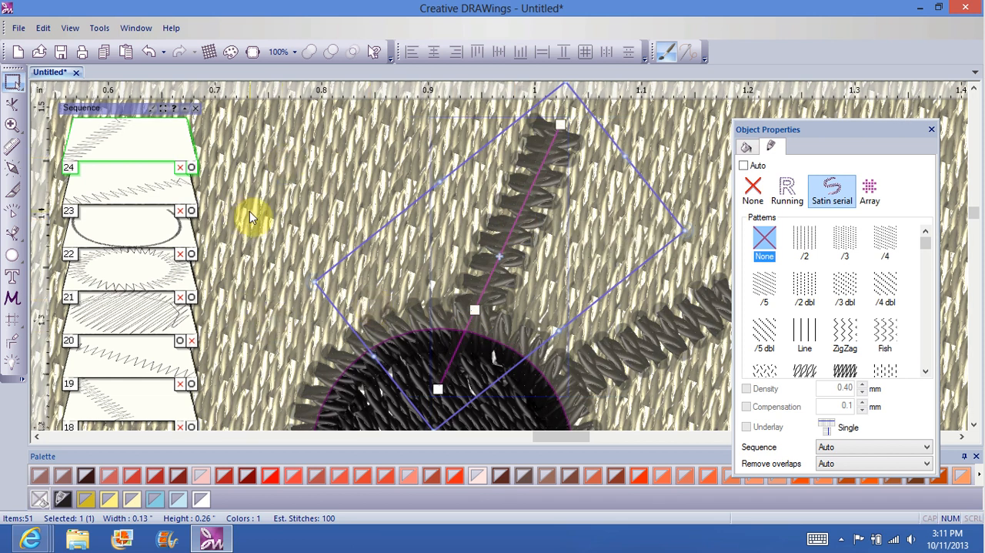
# Step: Move the wide light-blue diagonal band beside the face to the front of the design
pyautogui.click(322, 222)
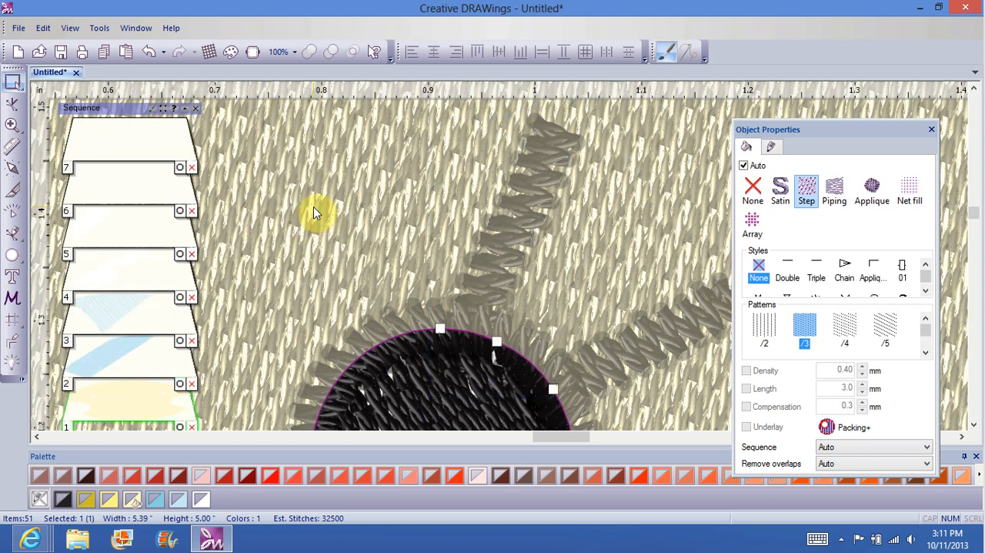
pyautogui.scroll(-10, 129, 367)
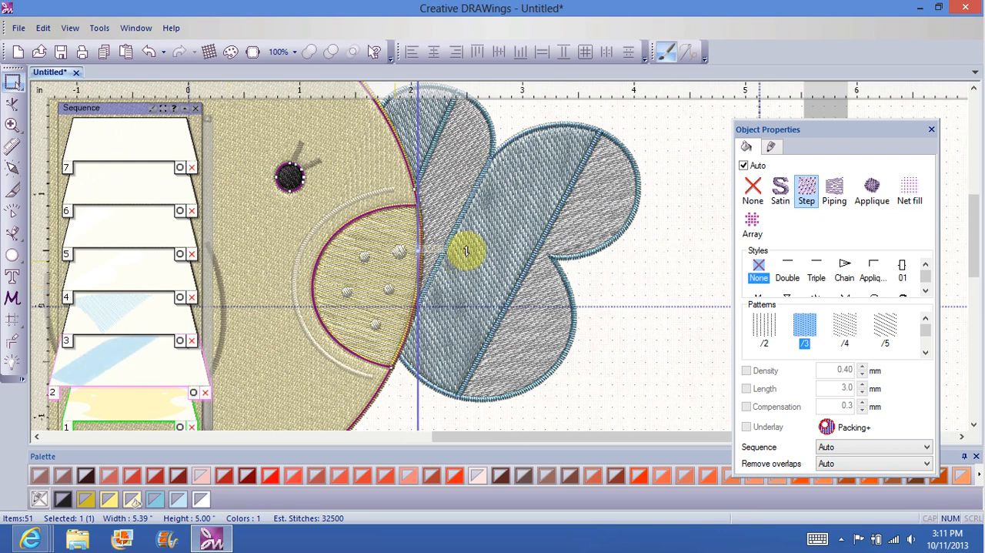
pyautogui.scroll(10, 468, 254)
pyautogui.scroll(-8, 116, 366)
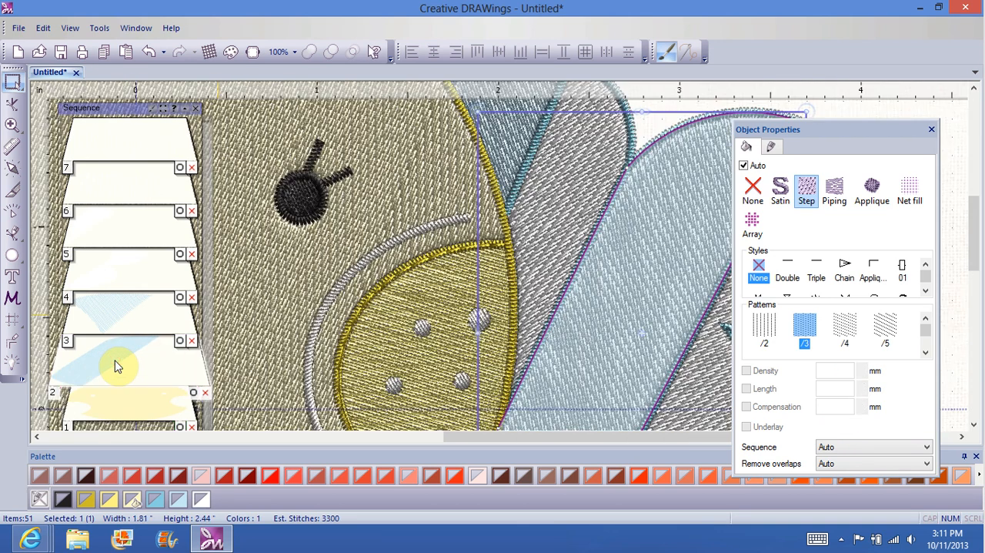
pyautogui.click(549, 249)
pyautogui.rightClick(486, 258)
pyautogui.moveTo(514, 272)
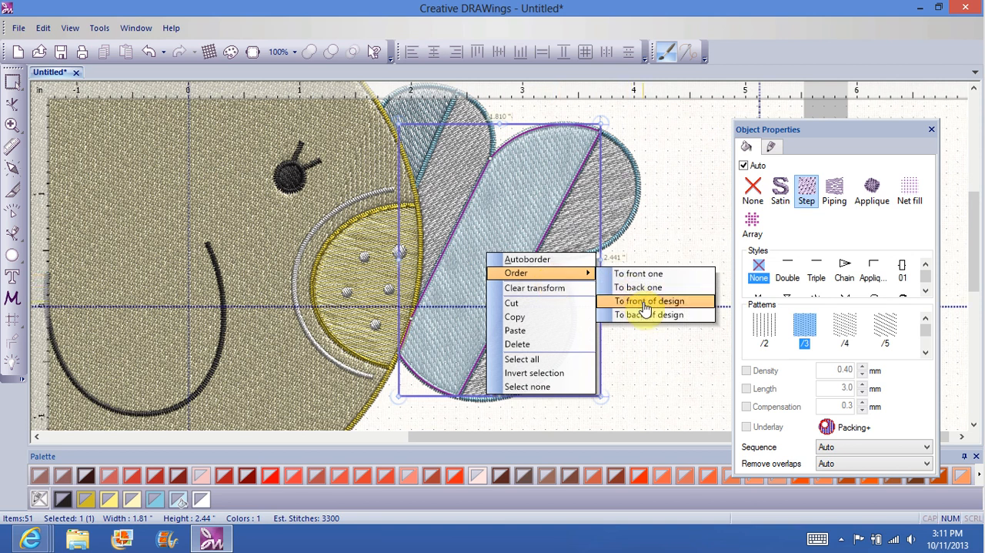
pyautogui.click(644, 302)
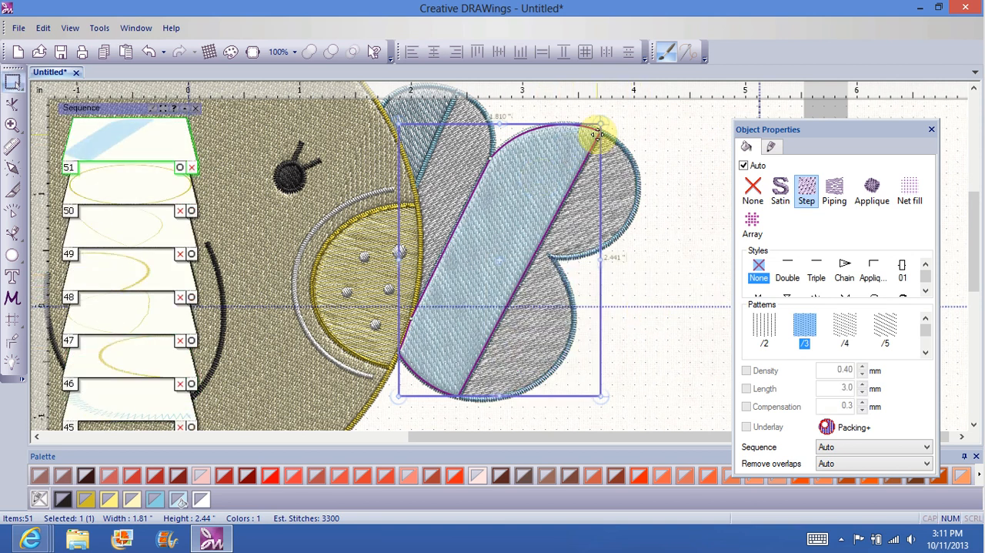
pyautogui.click(731, 216)
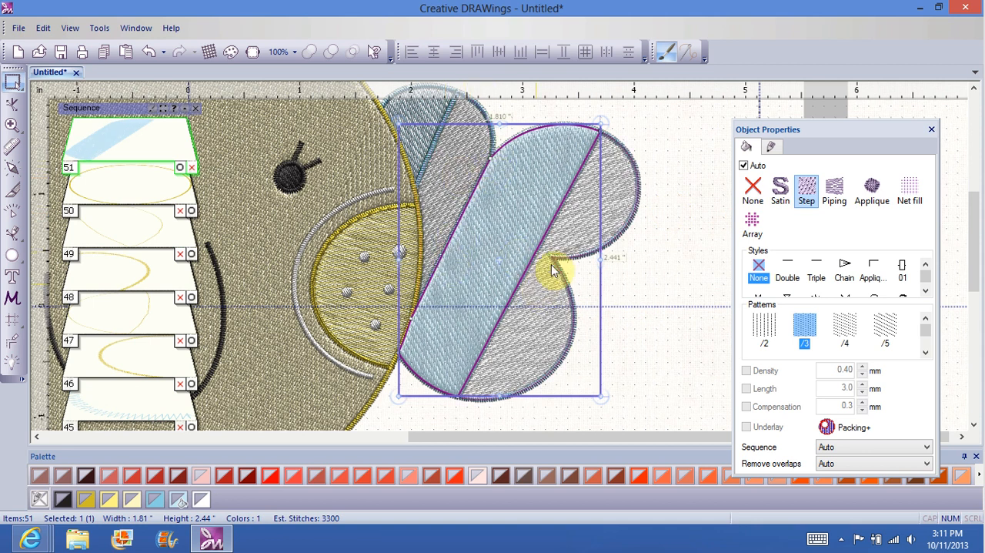
# Step: Examine the light-blue band's edges against its satin borders at 400% magnification and check its entry in the sequence
pyautogui.click(296, 52)
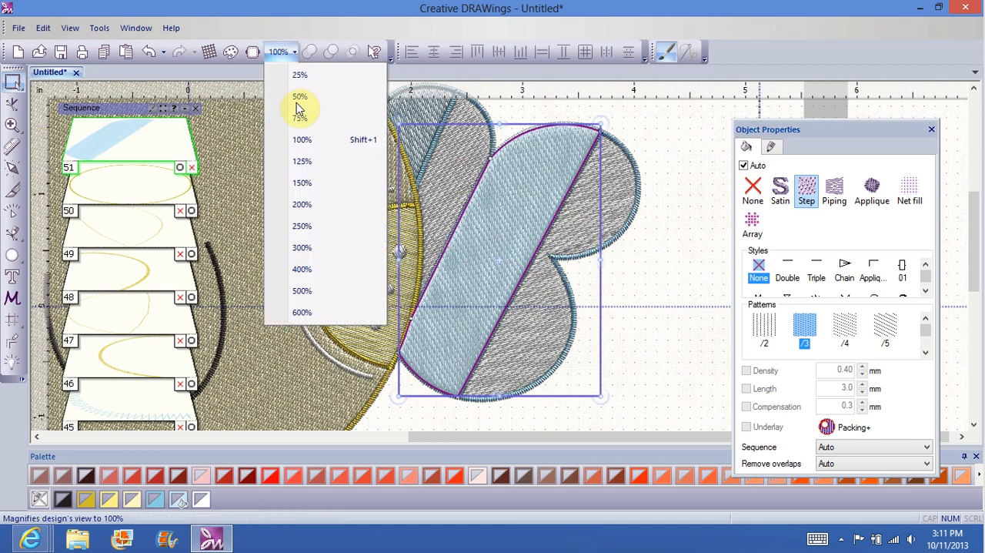
pyautogui.click(308, 270)
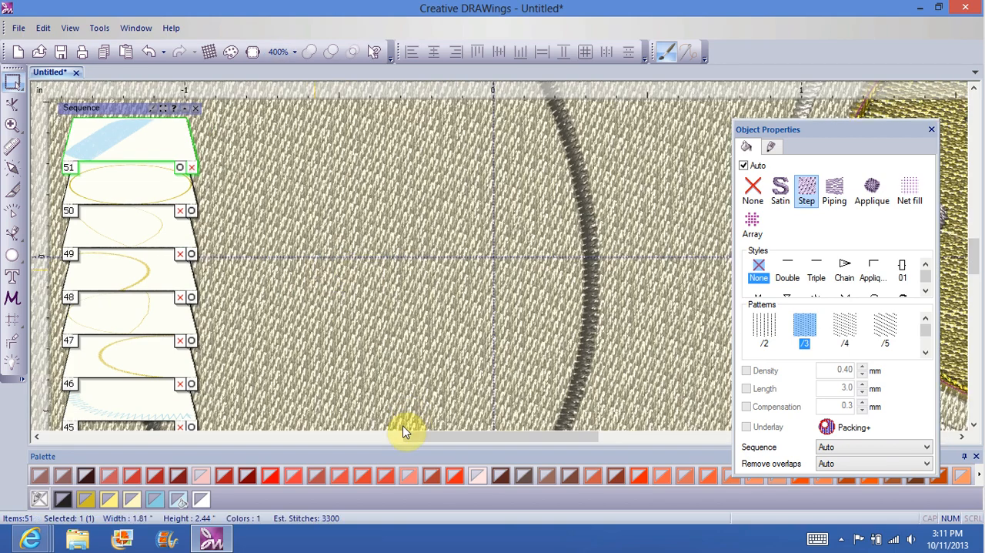
pyautogui.click(428, 435)
pyautogui.moveTo(428, 435); pyautogui.dragTo(598, 432)
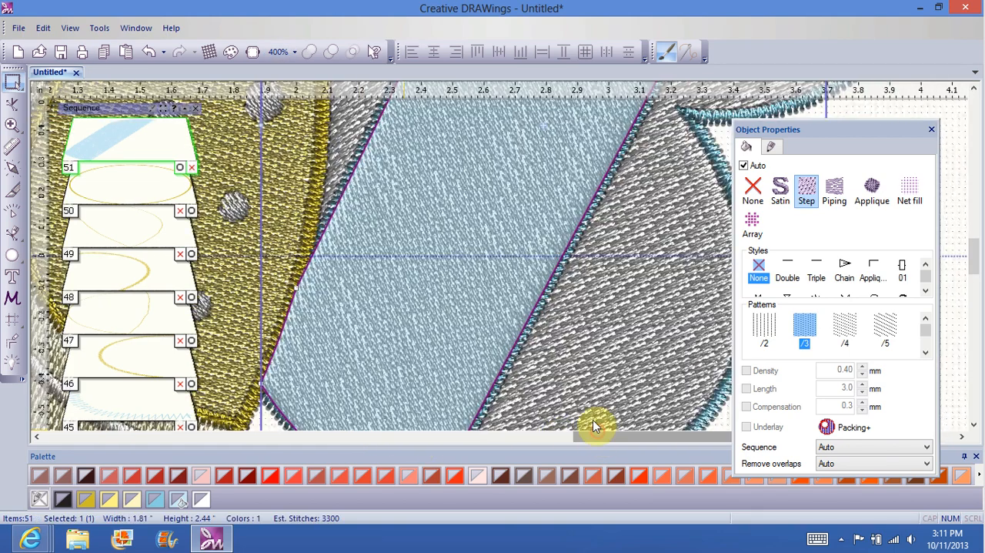
pyautogui.click(960, 138)
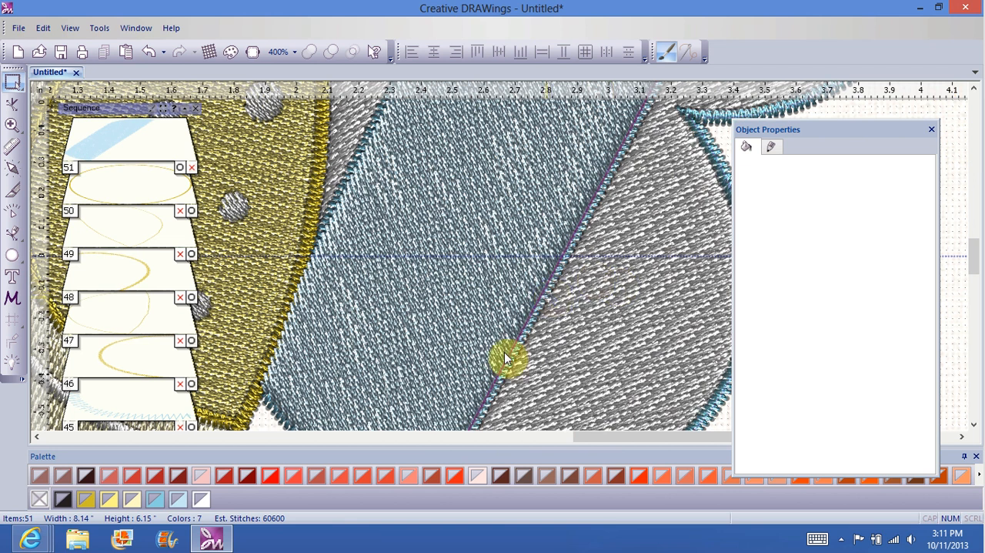
pyautogui.click(429, 263)
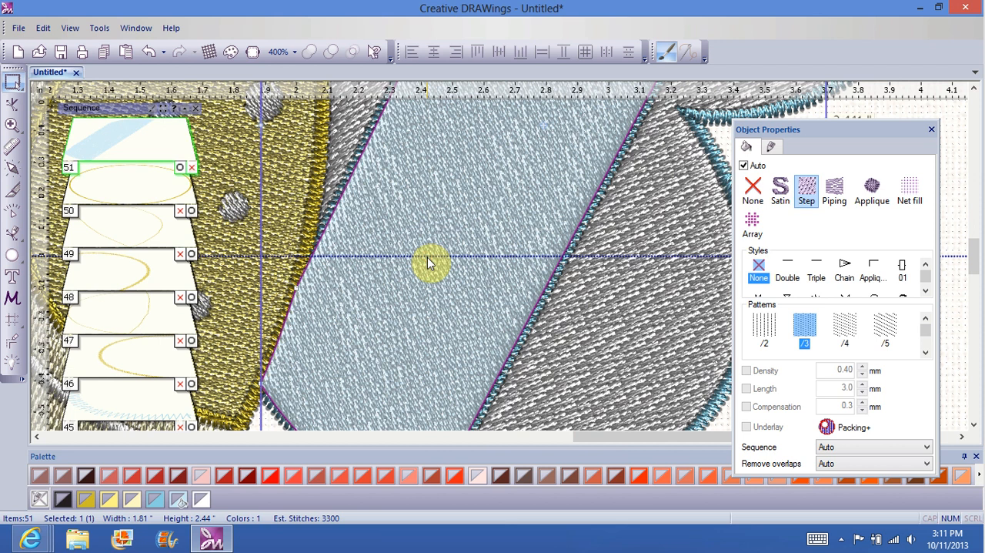
pyautogui.rightClick(428, 262)
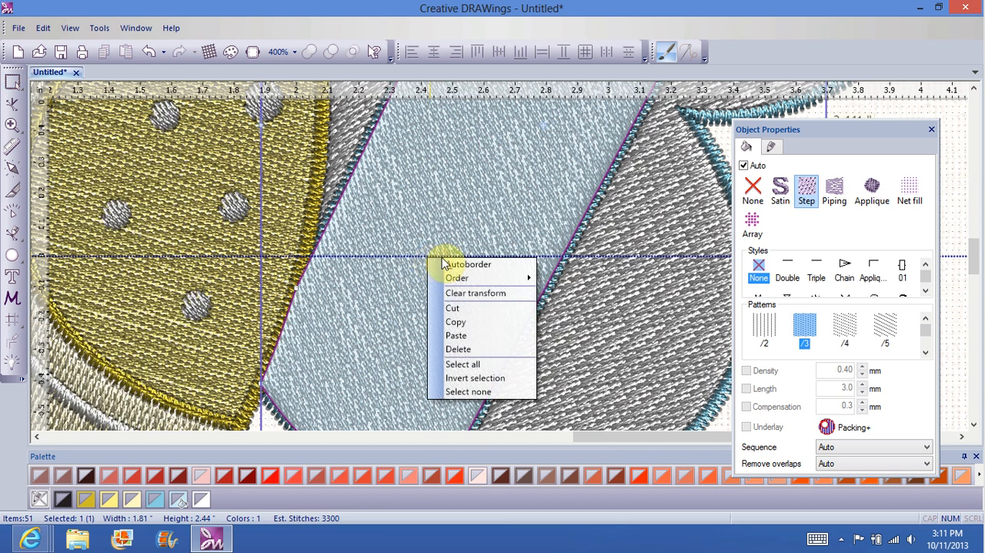
pyautogui.moveTo(459, 280)
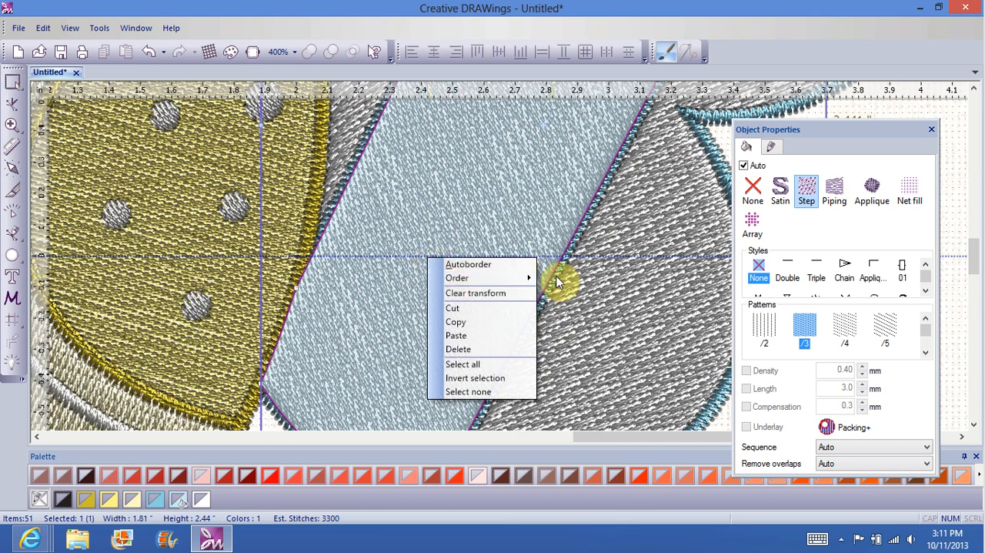
pyautogui.click(9, 361)
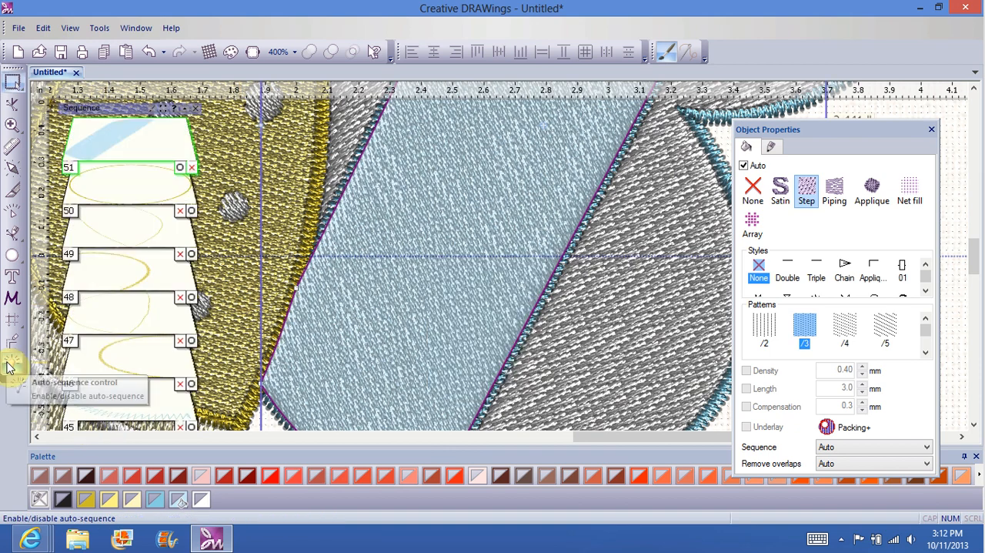
pyautogui.click(110, 157)
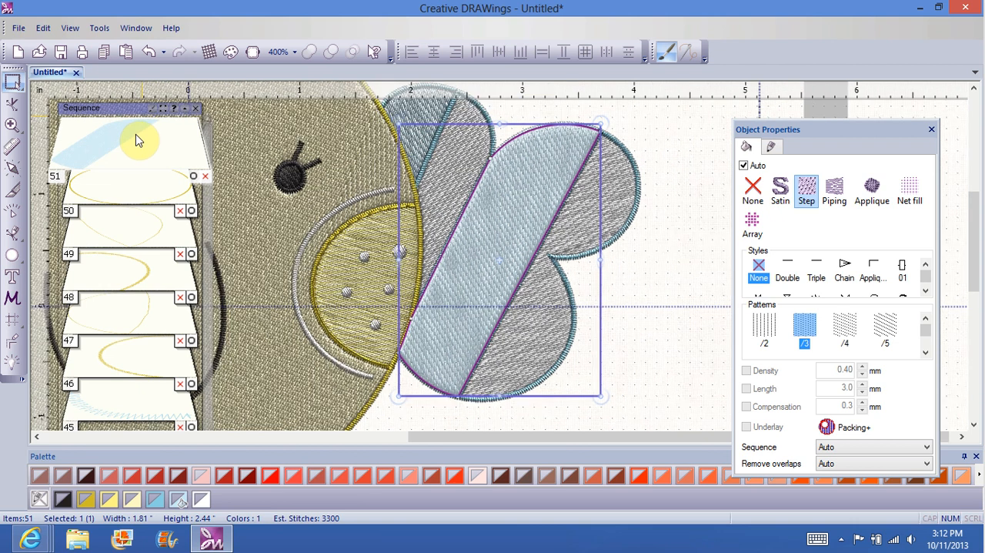
pyautogui.scroll(3, 523, 202)
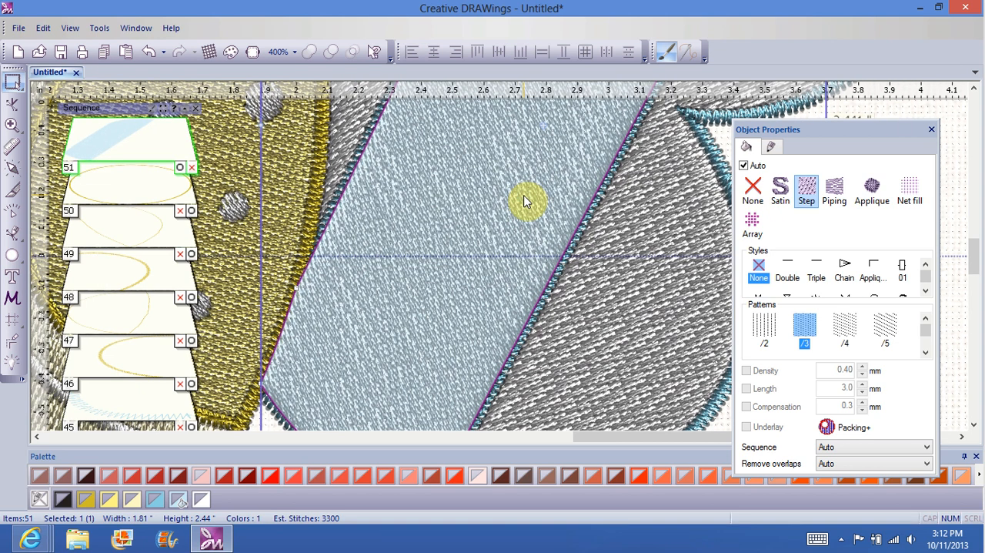
# Step: Send the wide light-blue diagonal band to the back of the design, deselect it and check the first sequence entries
pyautogui.rightClick(440, 213)
pyautogui.moveTo(476, 233)
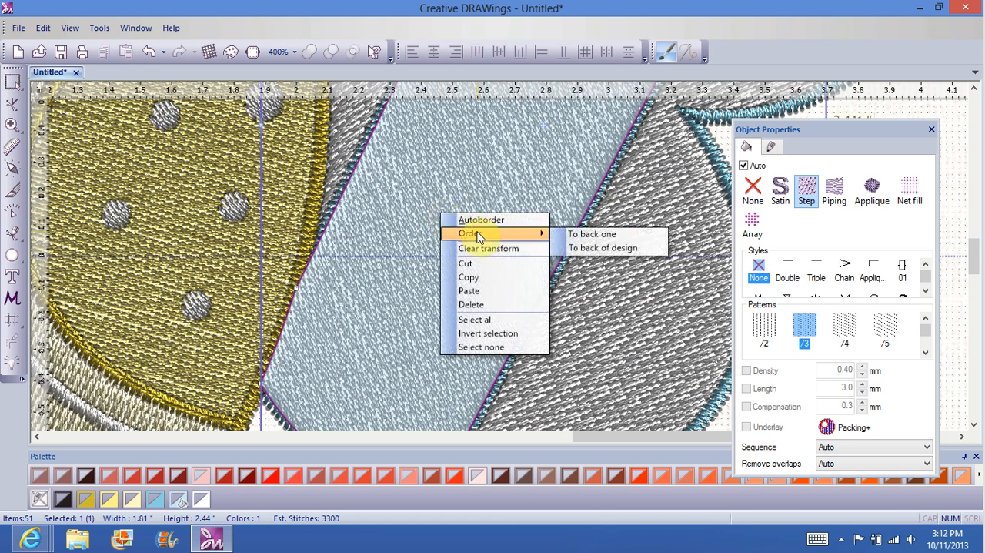
pyautogui.click(603, 249)
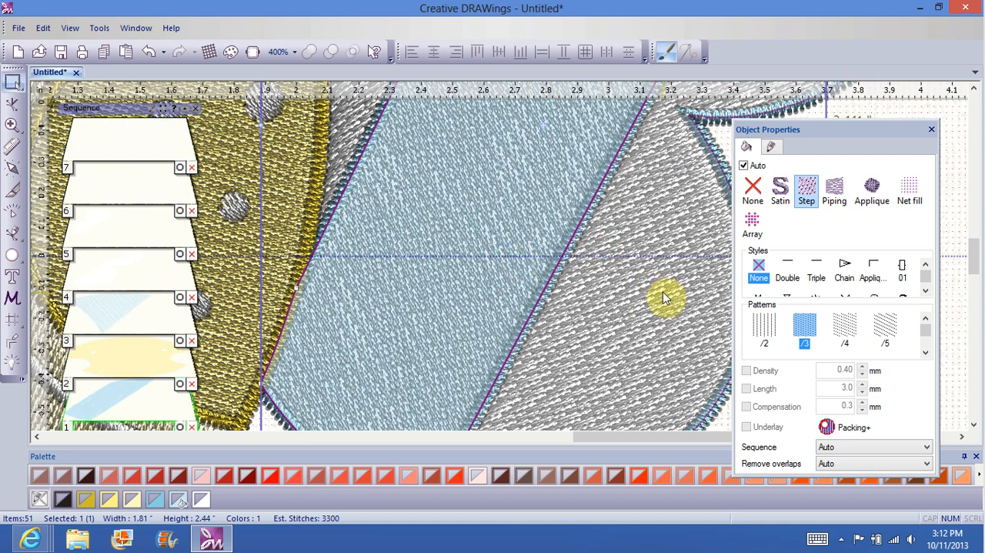
pyautogui.click(956, 126)
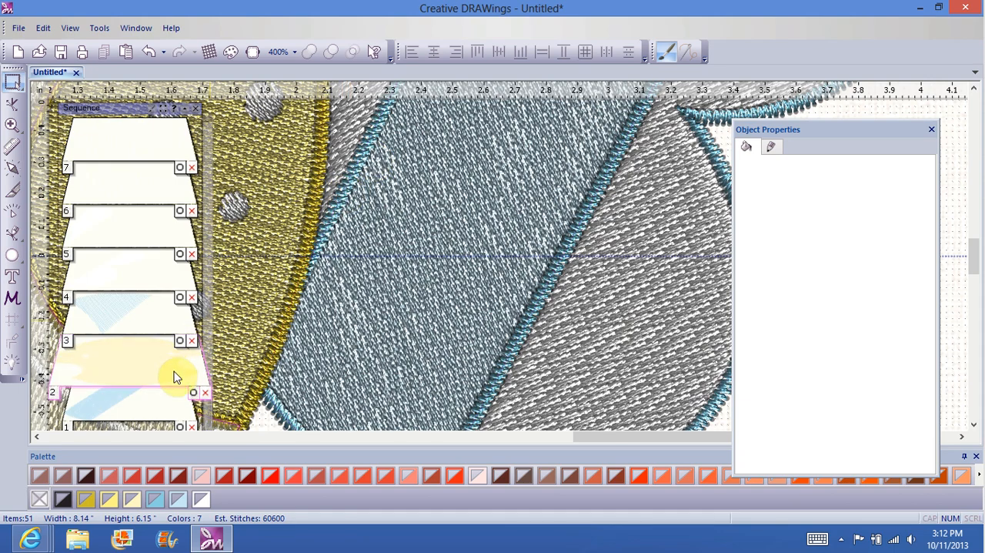
pyautogui.scroll(-2, 212, 279)
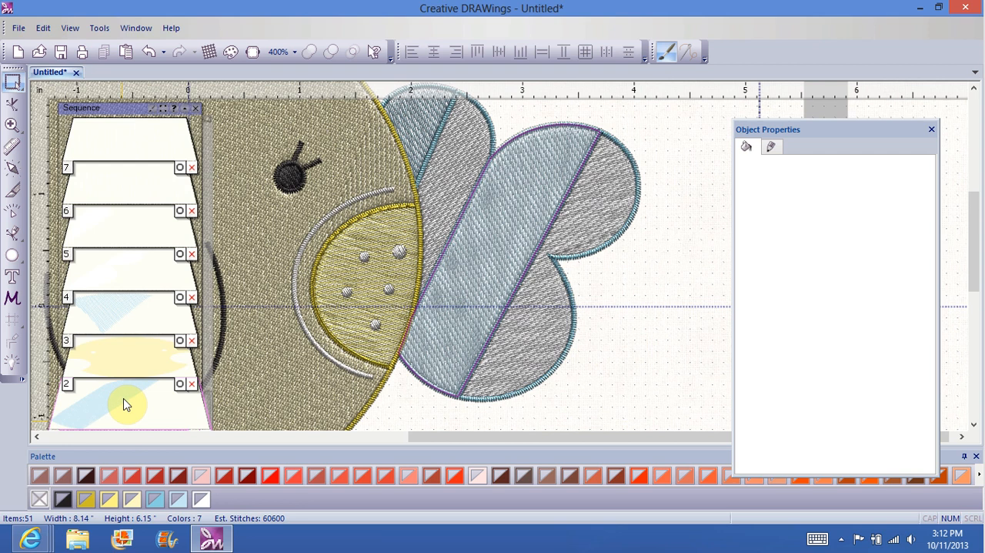
# Step: Move the wide light-blue diagonal band to position 3 in the sequence and the lower dotted cloud's light-blue fill to position 4
pyautogui.moveTo(127, 406); pyautogui.dragTo(120, 329)
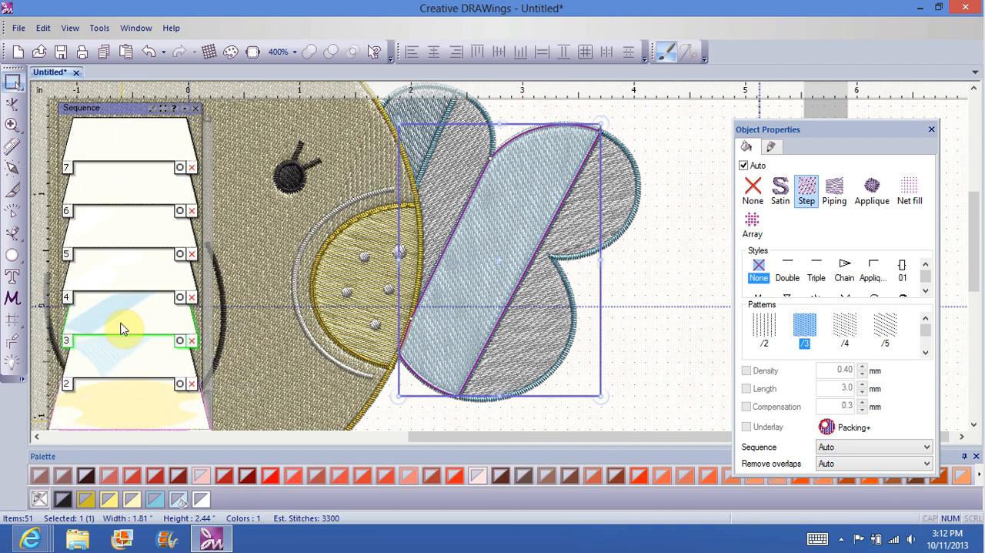
pyautogui.moveTo(138, 407); pyautogui.dragTo(204, 359)
pyautogui.moveTo(131, 341); pyautogui.dragTo(136, 283)
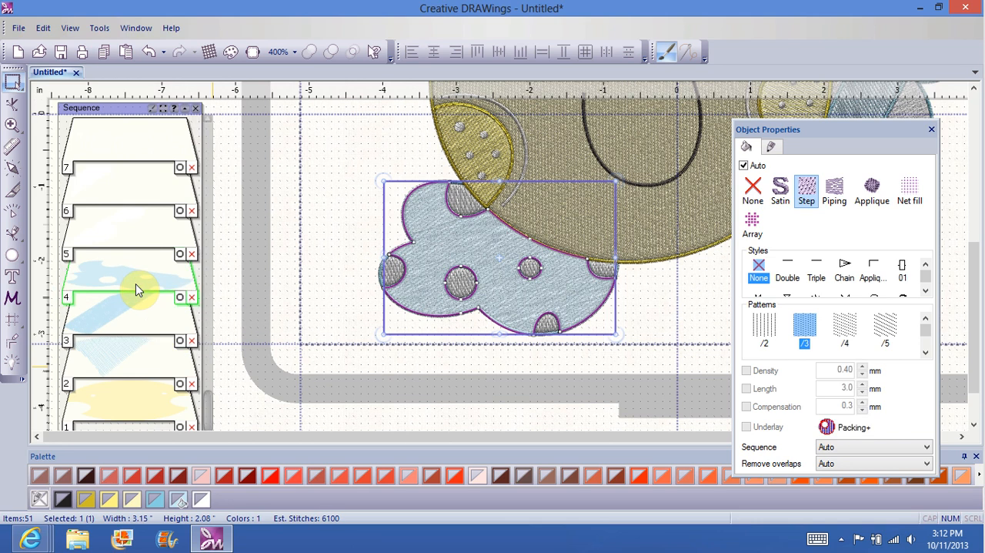
# Step: Move the left cheek's yellow fill to position 5 in the sequence, bring the right cheek's fill forward beside it, and deselect
pyautogui.moveTo(206, 409); pyautogui.dragTo(205, 338)
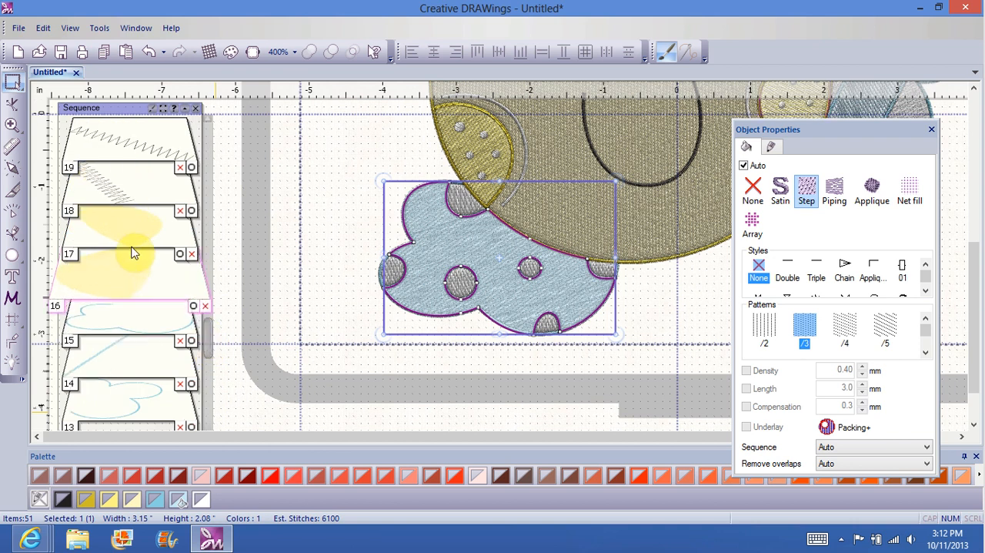
pyautogui.moveTo(132, 249)
pyautogui.mouseDown()
pyautogui.moveTo(132, 467)
pyautogui.moveTo(135, 245)
pyautogui.mouseUp()
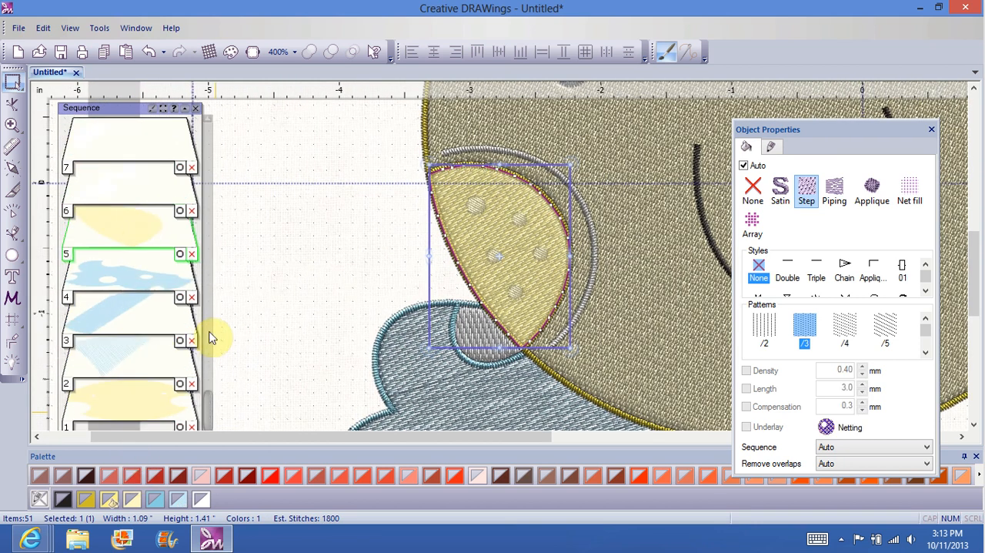
pyautogui.moveTo(208, 405); pyautogui.dragTo(208, 341)
pyautogui.moveTo(134, 195); pyautogui.dragTo(149, 367)
pyautogui.moveTo(206, 385); pyautogui.dragTo(213, 350)
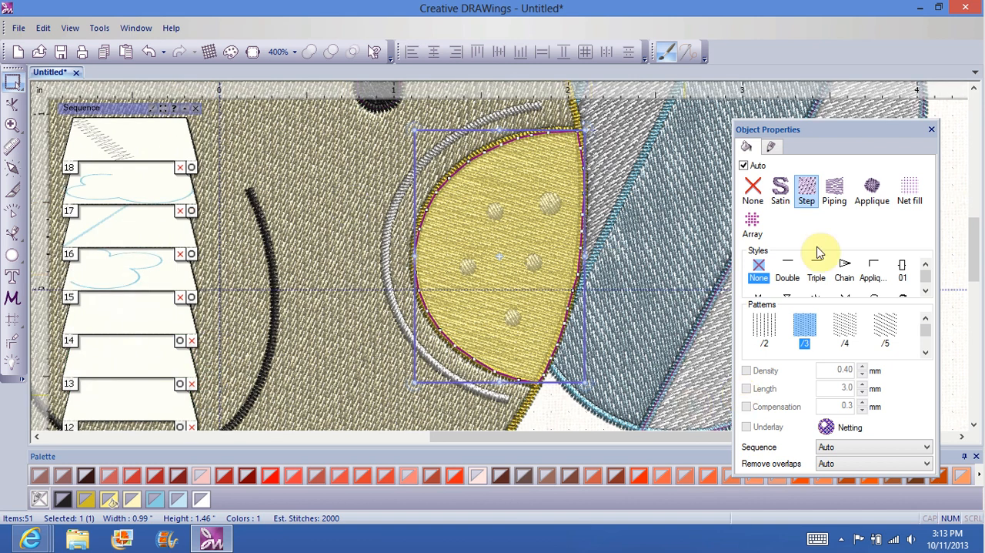
pyautogui.click(958, 210)
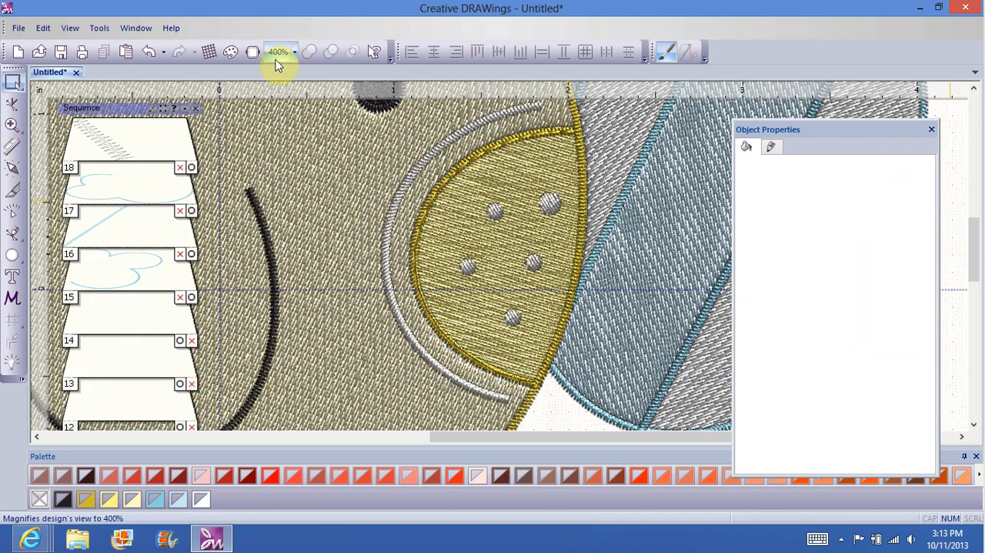
# Step: Close the object properties and start the slow redraw of the whole design at 9900 RPM
pyautogui.click(295, 49)
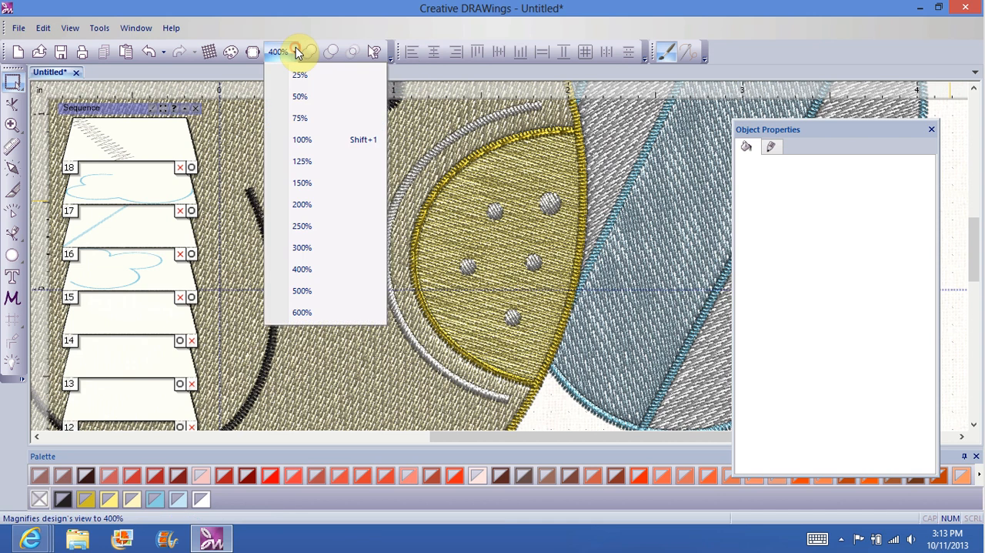
pyautogui.click(310, 184)
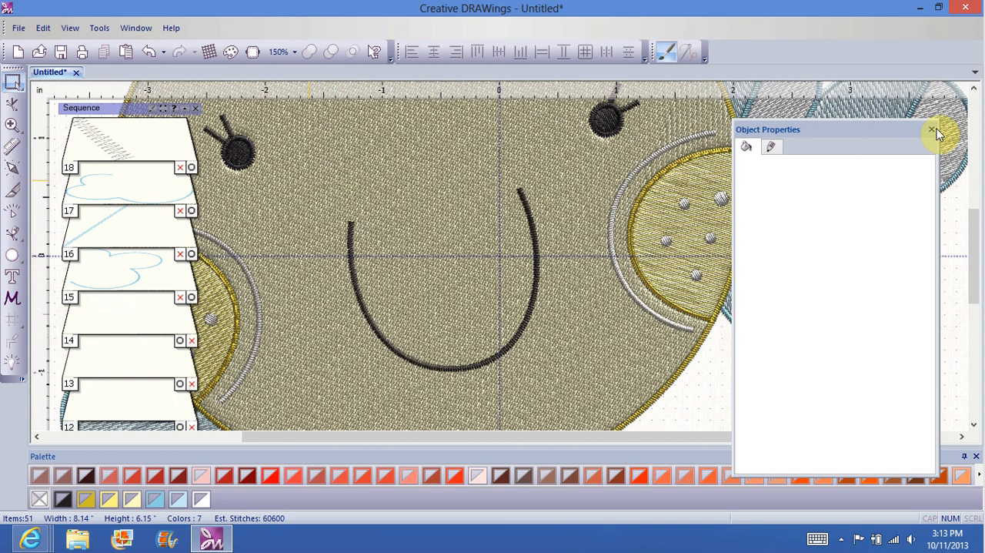
pyautogui.click(931, 130)
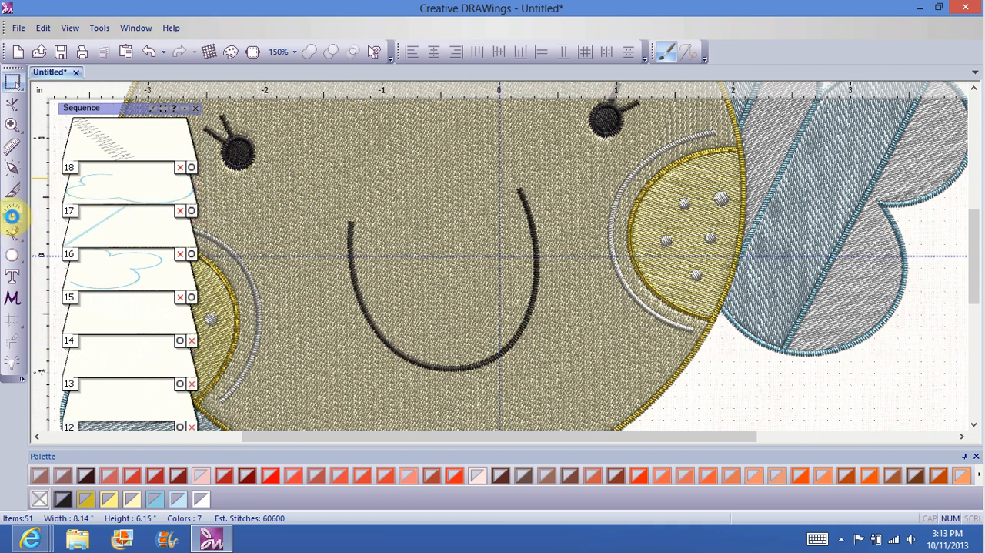
pyautogui.click(12, 222)
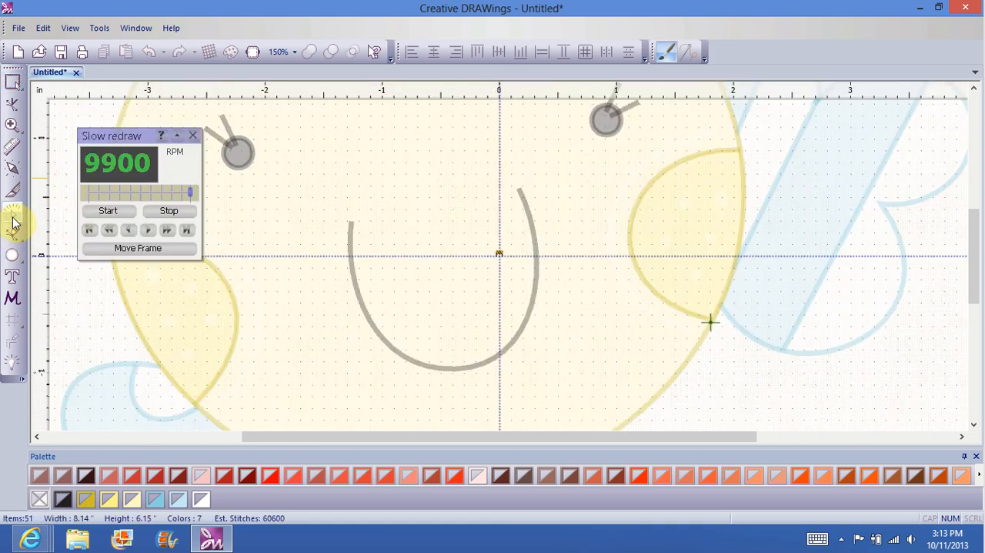
pyautogui.click(107, 211)
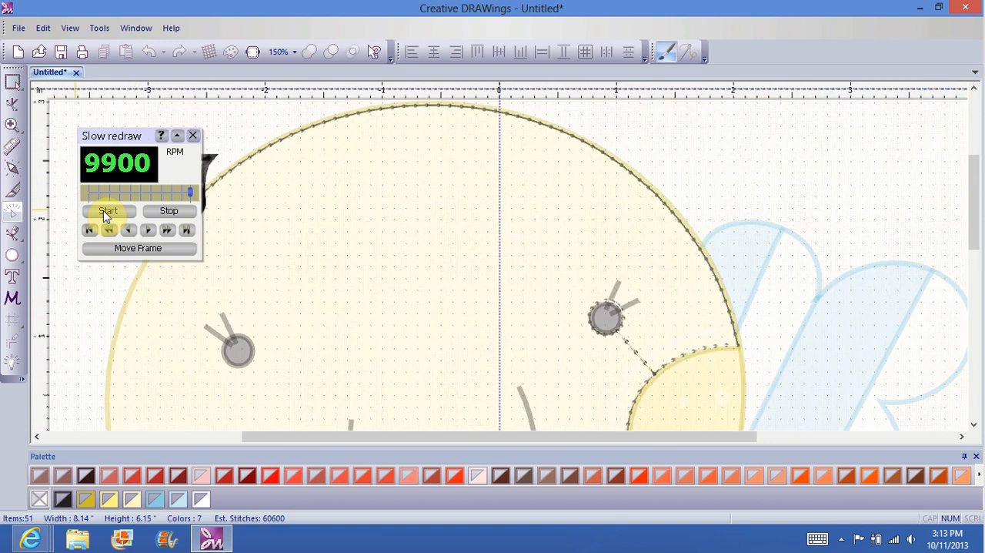
# Step: Follow the slow redraw at 100% magnification, skip ahead through the stitching, examine the connecting stitches across both clouds, and close the simulation
pyautogui.click(293, 52)
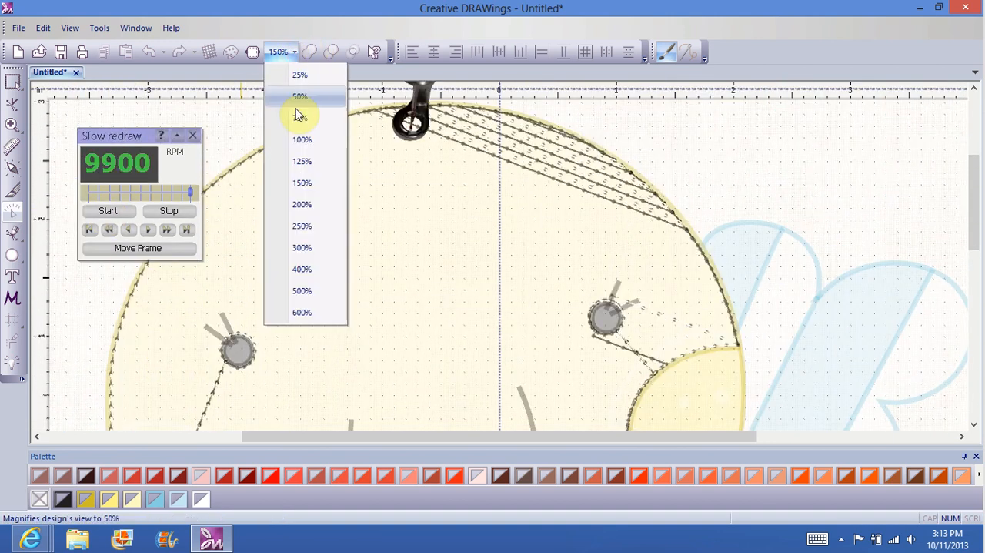
pyautogui.click(300, 140)
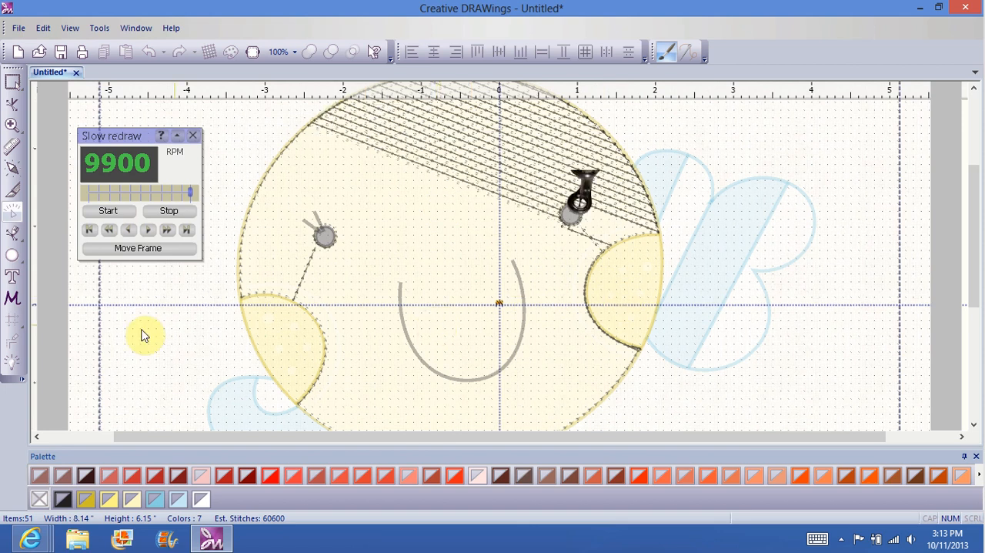
pyautogui.click(167, 231)
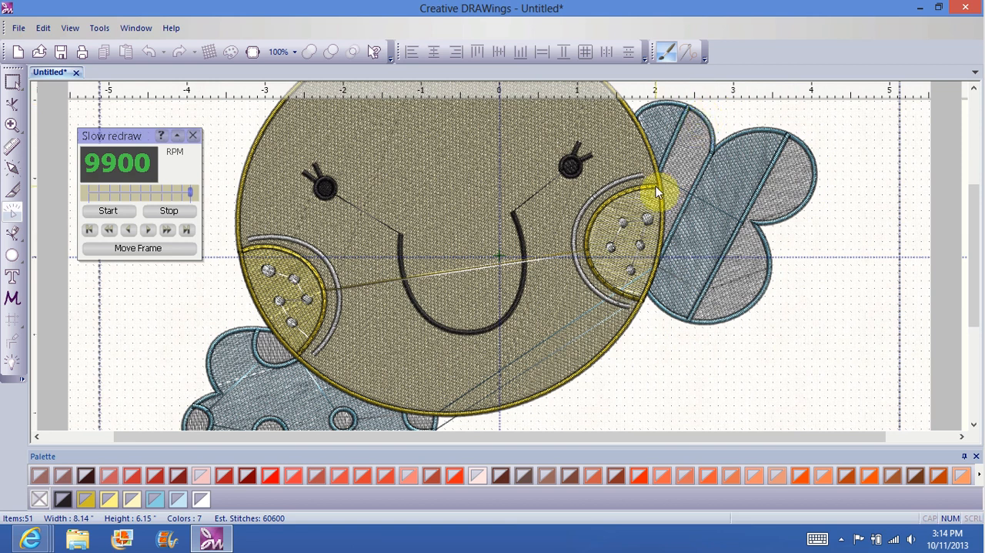
pyautogui.moveTo(973, 225); pyautogui.dragTo(977, 249)
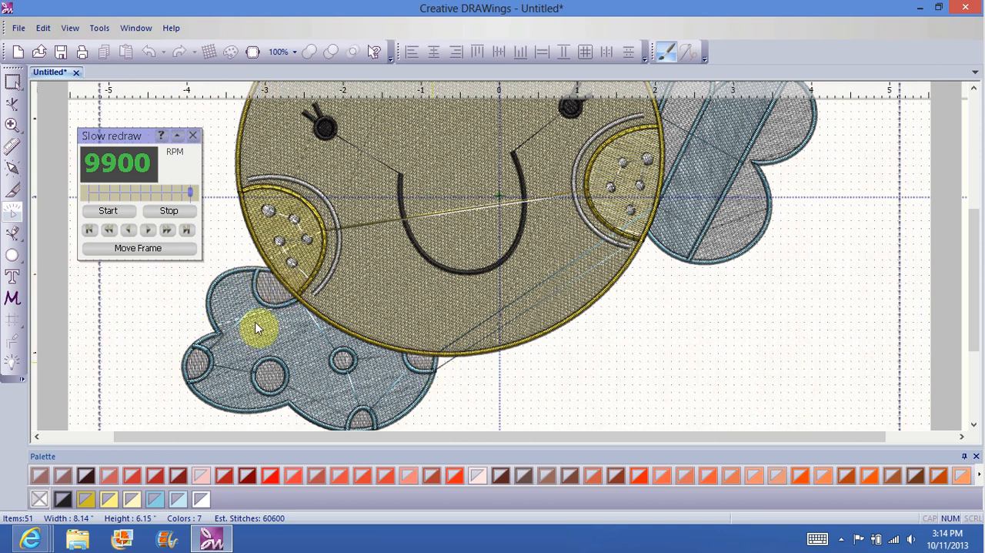
pyautogui.click(194, 136)
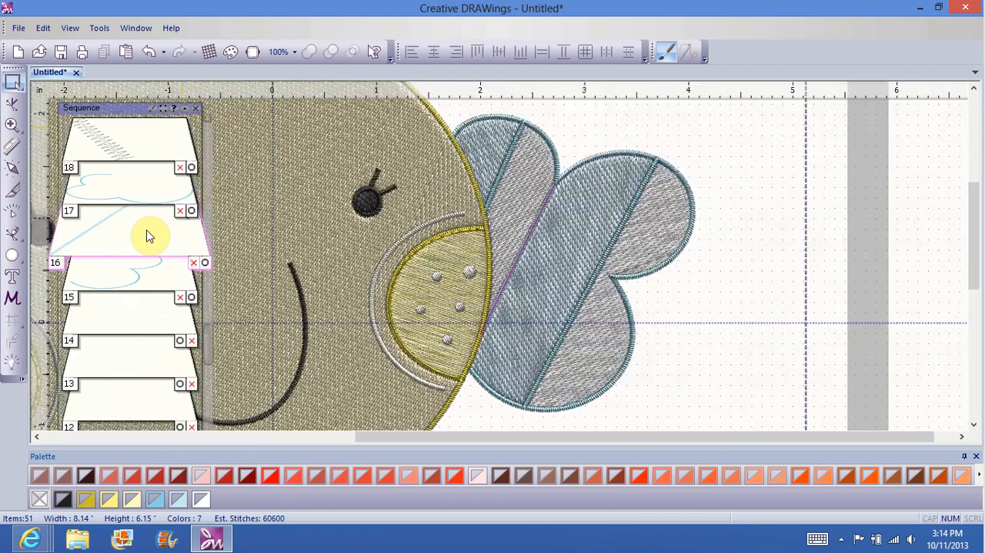
pyautogui.moveTo(149, 235); pyautogui.dragTo(153, 191)
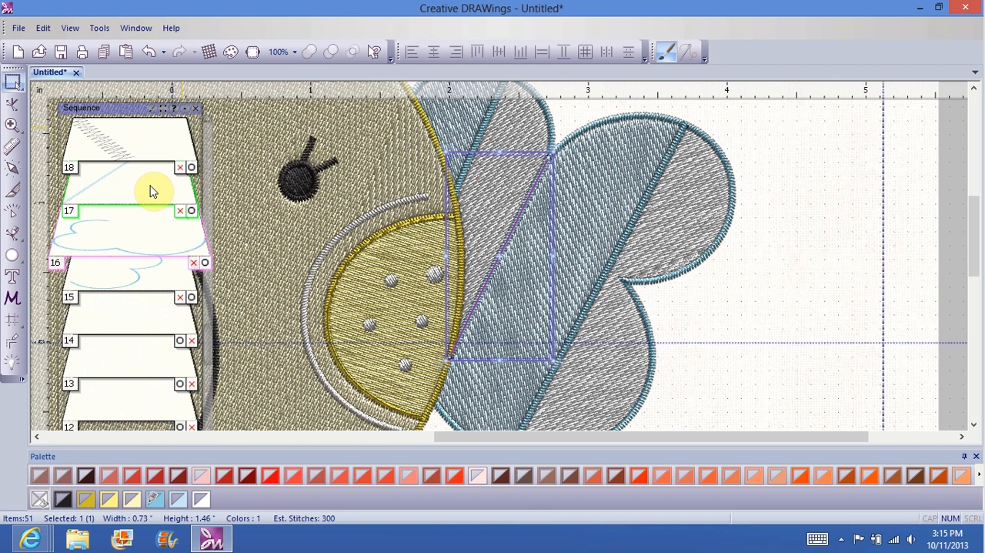
pyautogui.moveTo(152, 192); pyautogui.dragTo(150, 213)
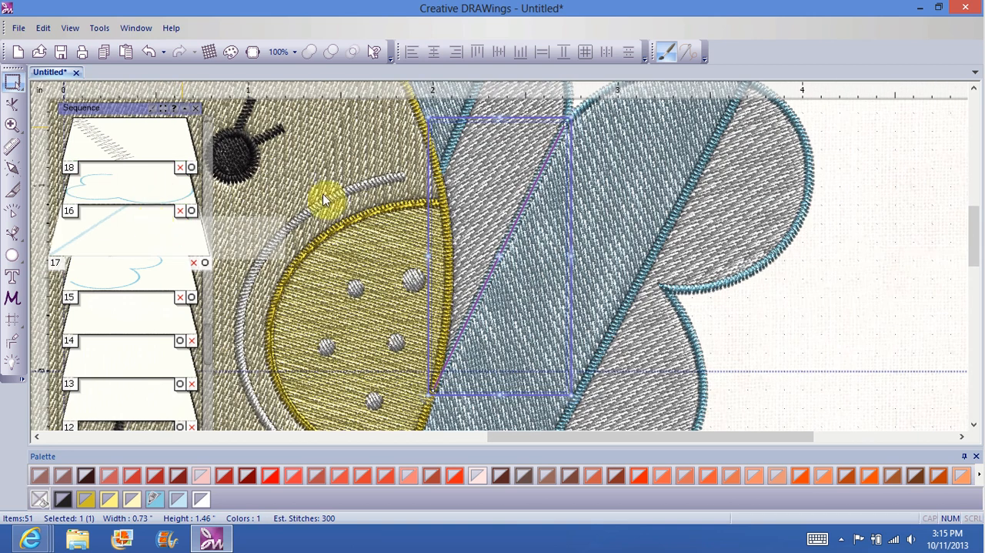
pyautogui.click(201, 263)
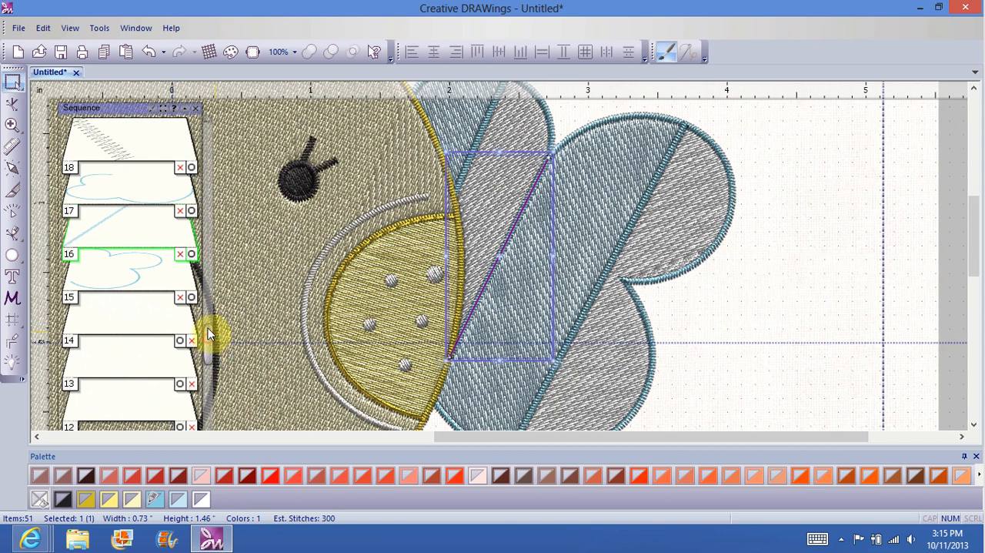
# Step: Move the short diagonal satin border of the upper cloud to position 17 in the sequence and place that cloud's outline directly after it
pyautogui.moveTo(208, 335); pyautogui.dragTo(216, 198)
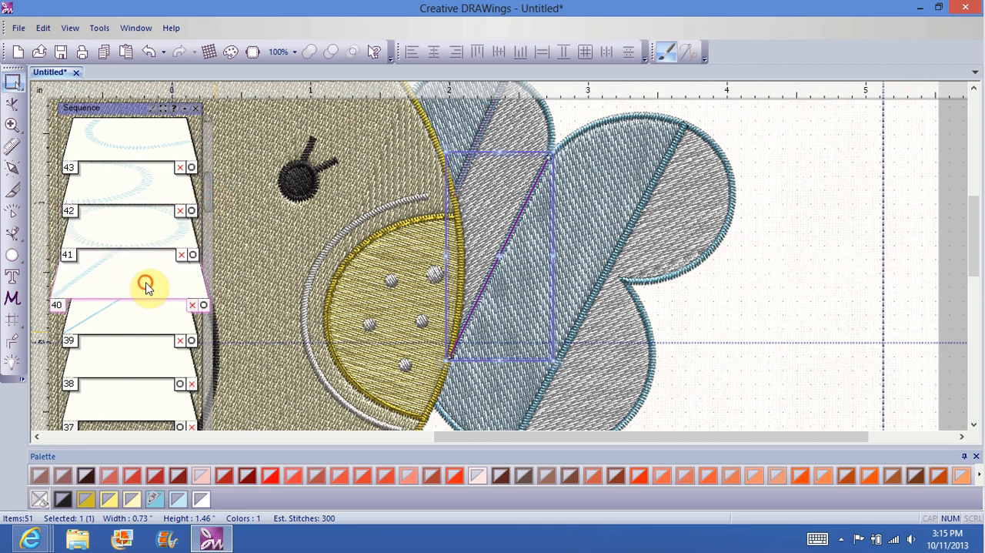
pyautogui.click(146, 285)
pyautogui.click(146, 283)
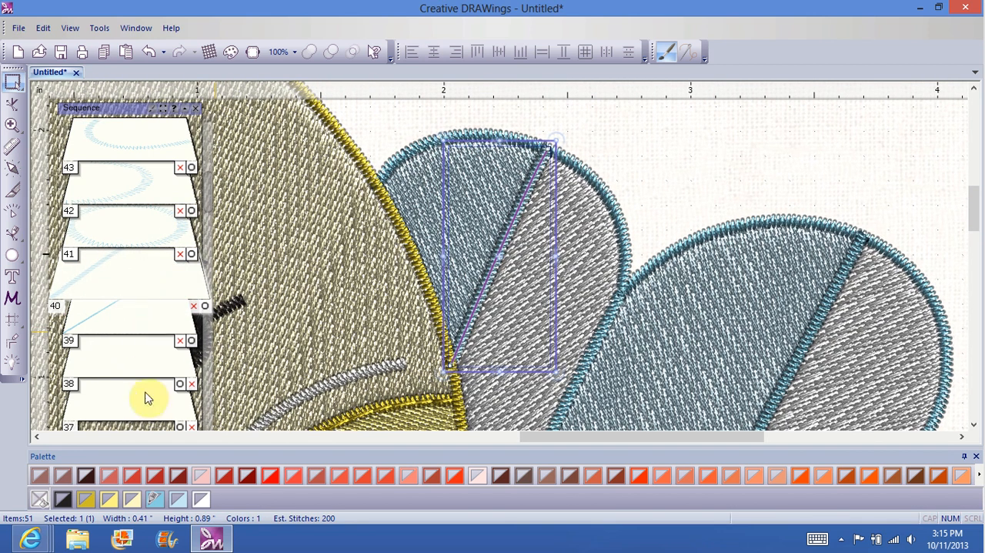
pyautogui.moveTo(146, 393); pyautogui.dragTo(147, 285)
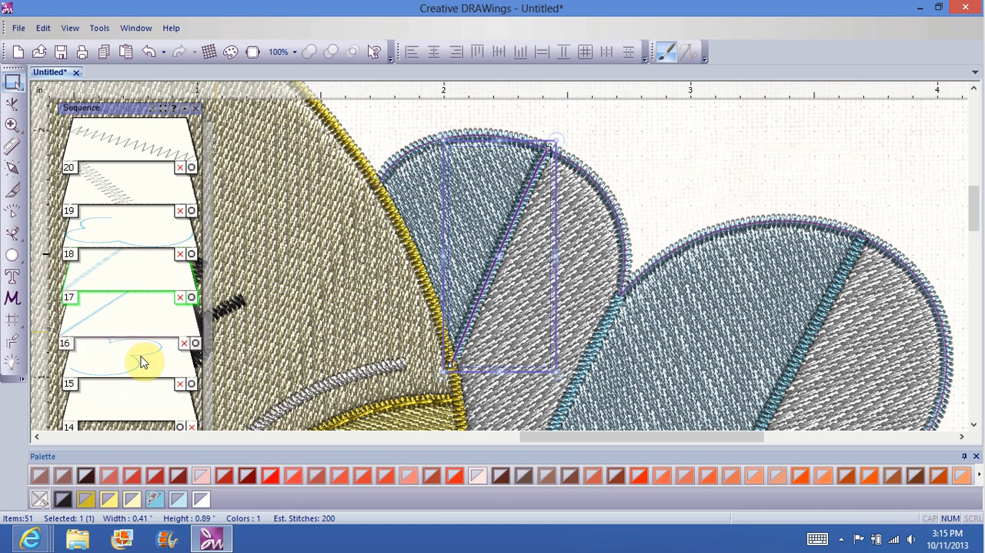
pyautogui.moveTo(141, 352); pyautogui.dragTo(147, 266)
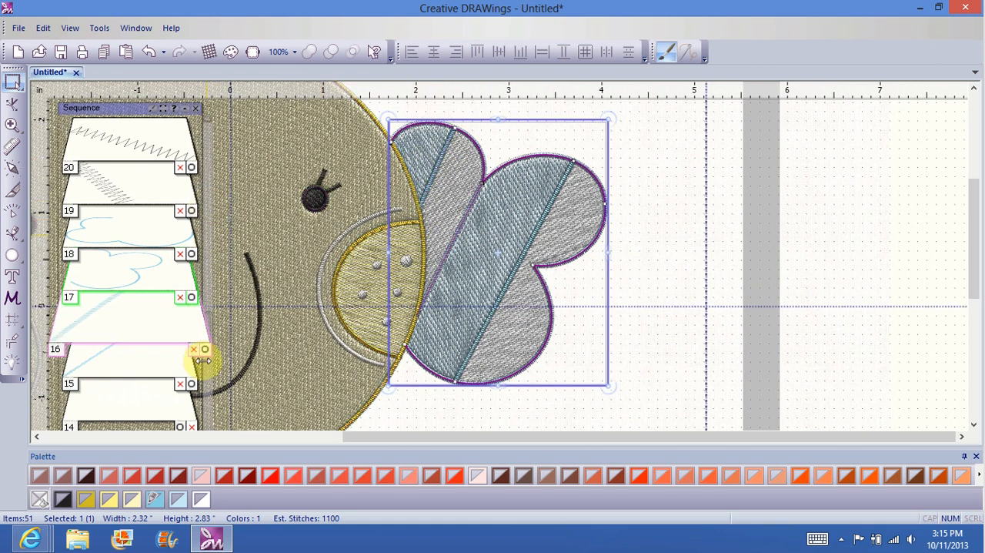
# Step: Bring the wide band's other diagonal border next to the first two, move the upper cloud's outline to position 18 after them, and deselect
pyautogui.moveTo(208, 331); pyautogui.dragTo(199, 193)
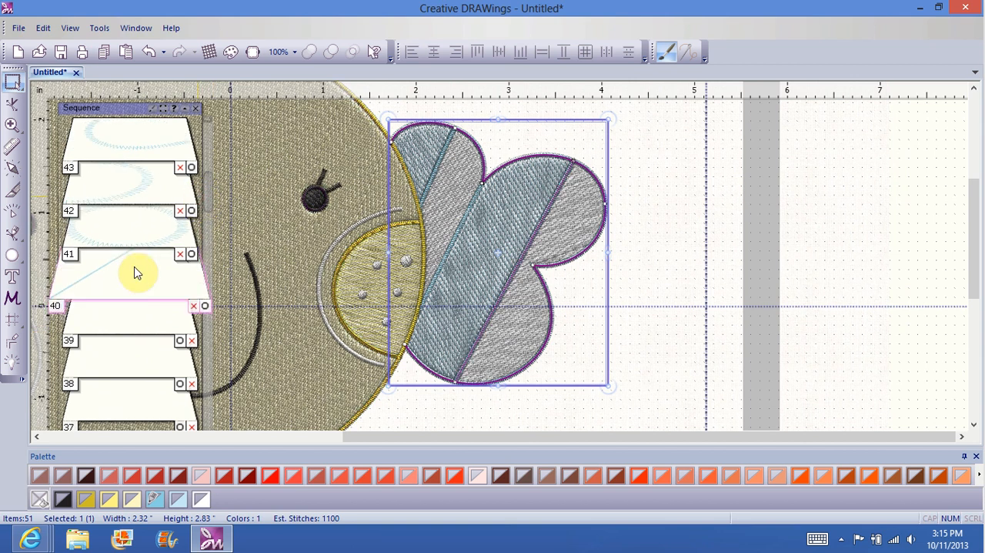
pyautogui.click(134, 266)
pyautogui.moveTo(131, 341); pyautogui.dragTo(141, 243)
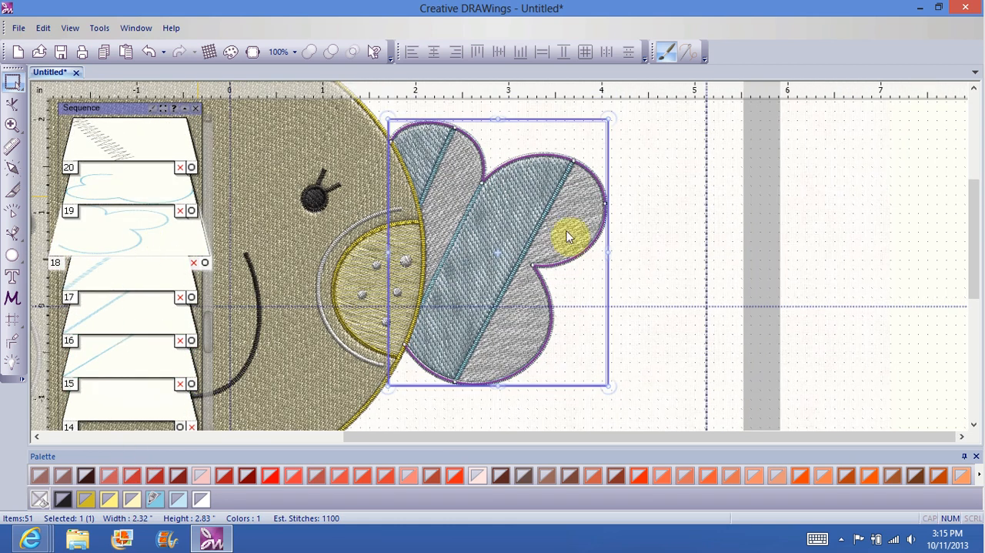
pyautogui.click(655, 226)
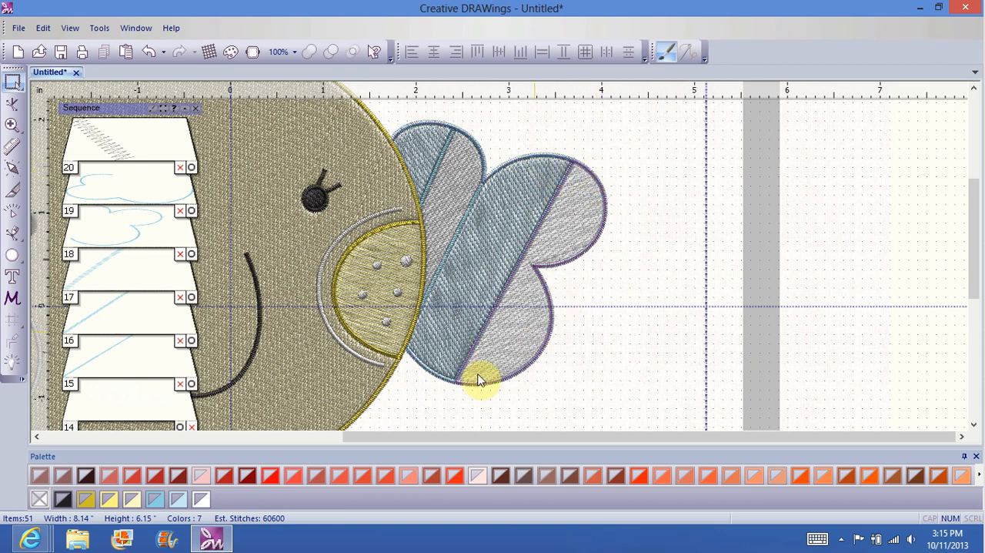
# Step: Identify the lower dotted cloud's outline among the sequence entries and move it from position 19 to position 45
pyautogui.scroll(3, 154, 197)
pyautogui.scroll(-2, 159, 202)
pyautogui.click(132, 194)
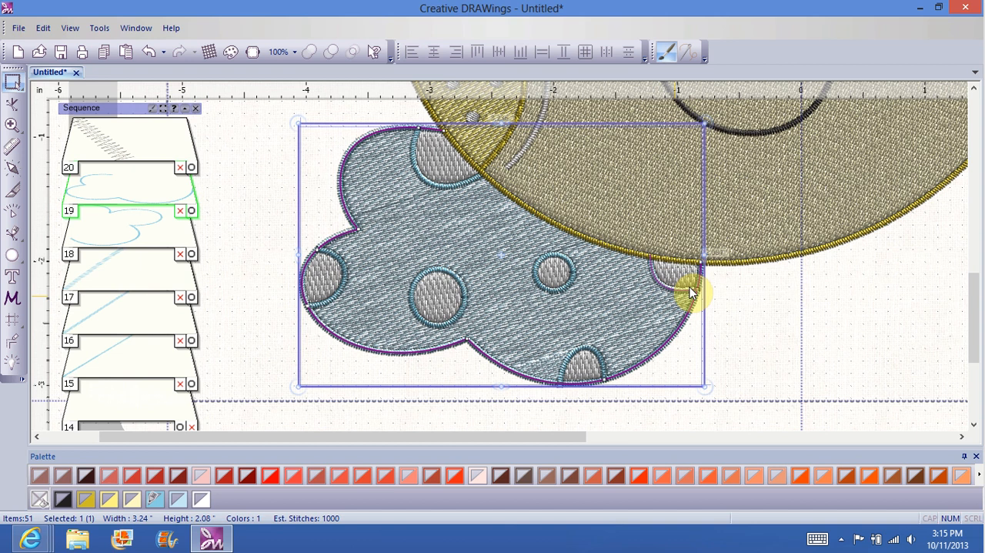
pyautogui.click(778, 332)
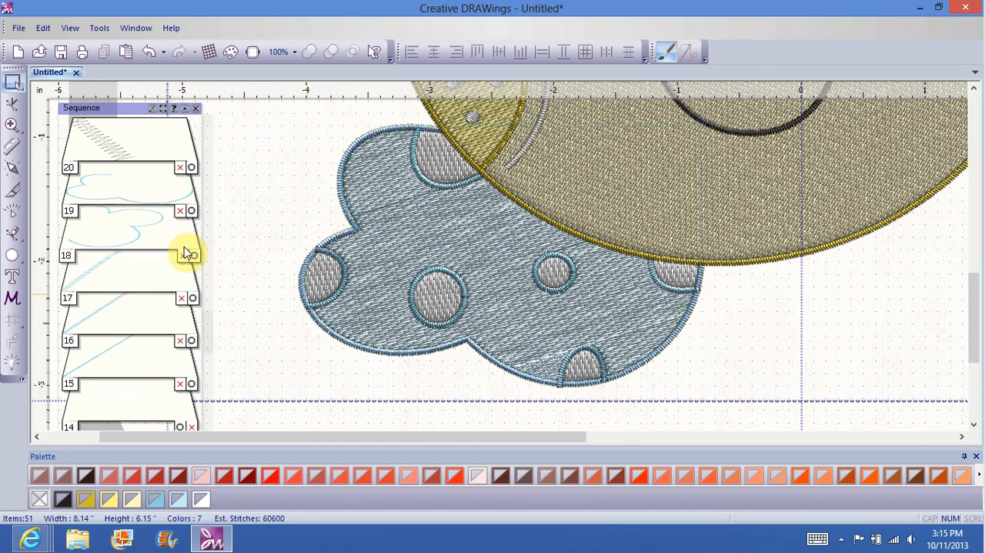
pyautogui.click(141, 193)
pyautogui.moveTo(139, 194); pyautogui.dragTo(154, 159)
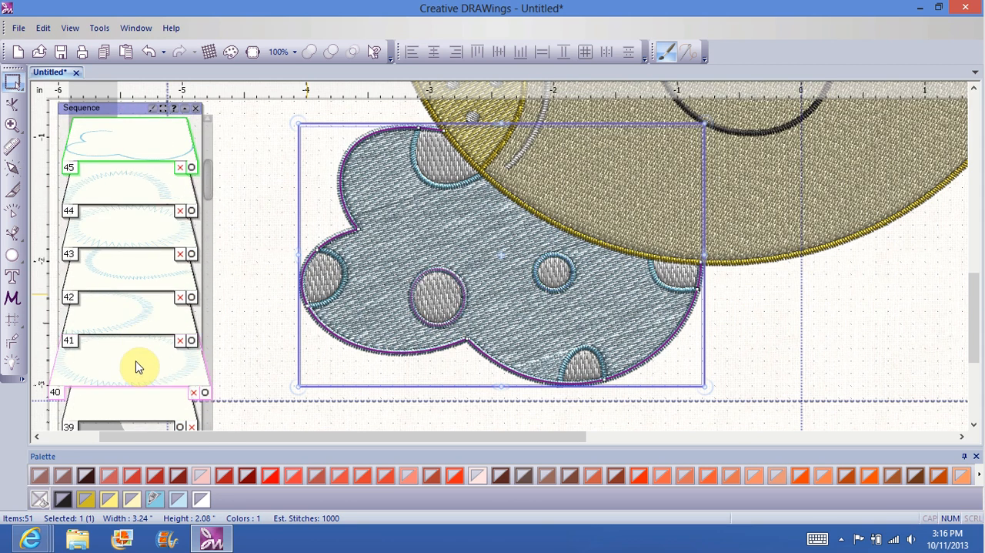
# Step: Check the borders of the lower cloud's dots in the sequence, place the cloud's outline after them at position 46, and deselect
pyautogui.scroll(3, 136, 351)
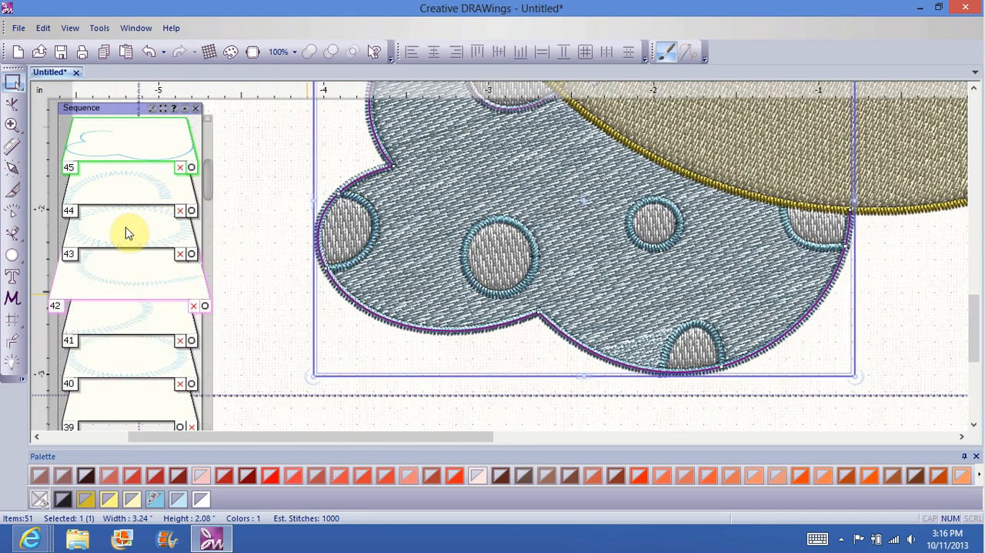
pyautogui.scroll(-1, 705, 240)
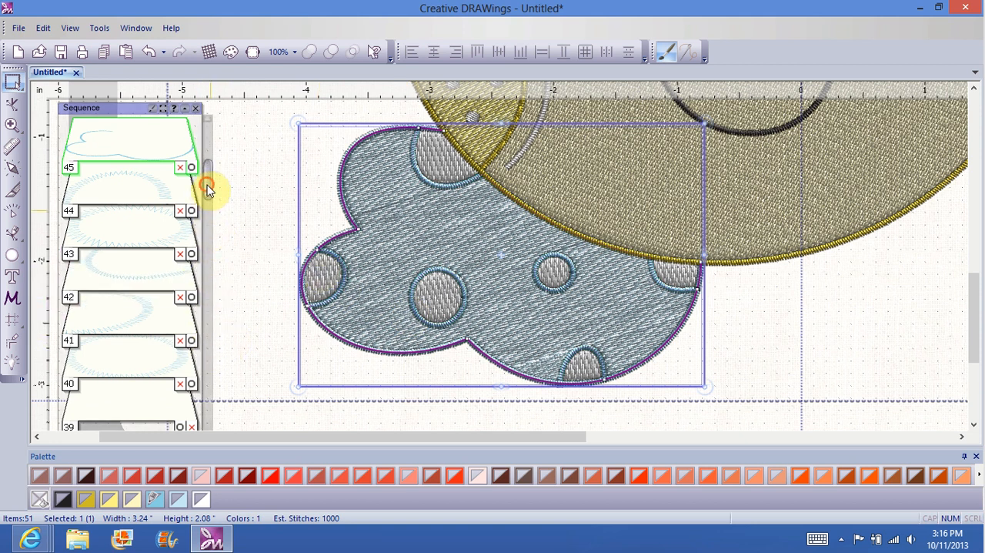
pyautogui.scroll(1, 209, 183)
pyautogui.scroll(1, 209, 182)
pyautogui.moveTo(163, 227); pyautogui.dragTo(158, 198)
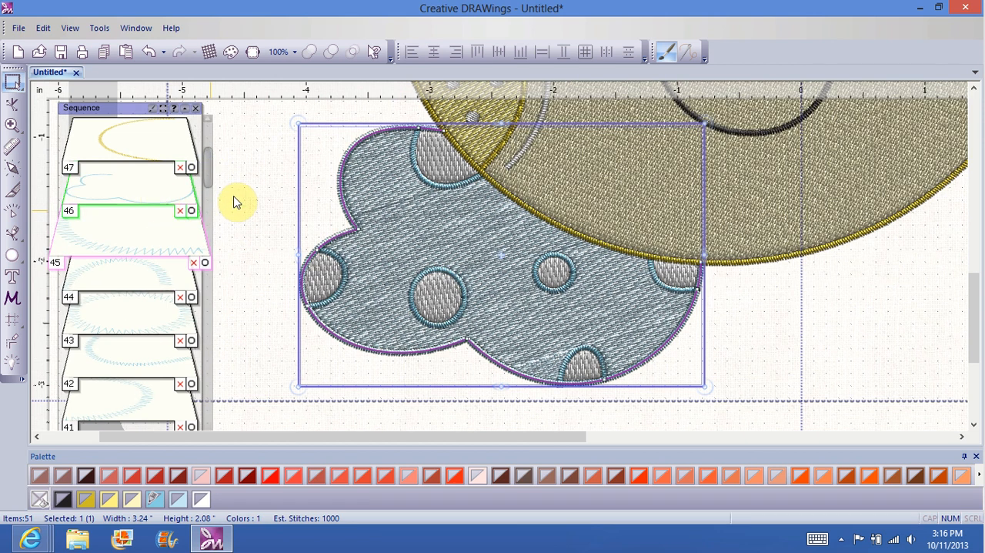
pyautogui.click(257, 242)
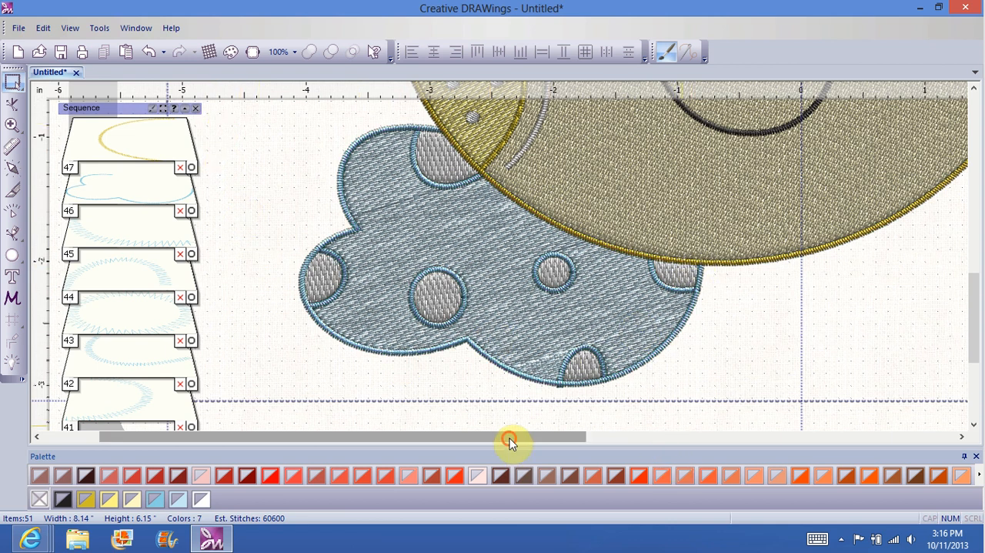
# Step: Play the Slow redraw simulation of the whole design at 100% view, fast-forwarding through the stitch-out to the end, and close it
pyautogui.moveTo(511, 439); pyautogui.dragTo(728, 398)
pyautogui.moveTo(973, 304); pyautogui.dragTo(974, 231)
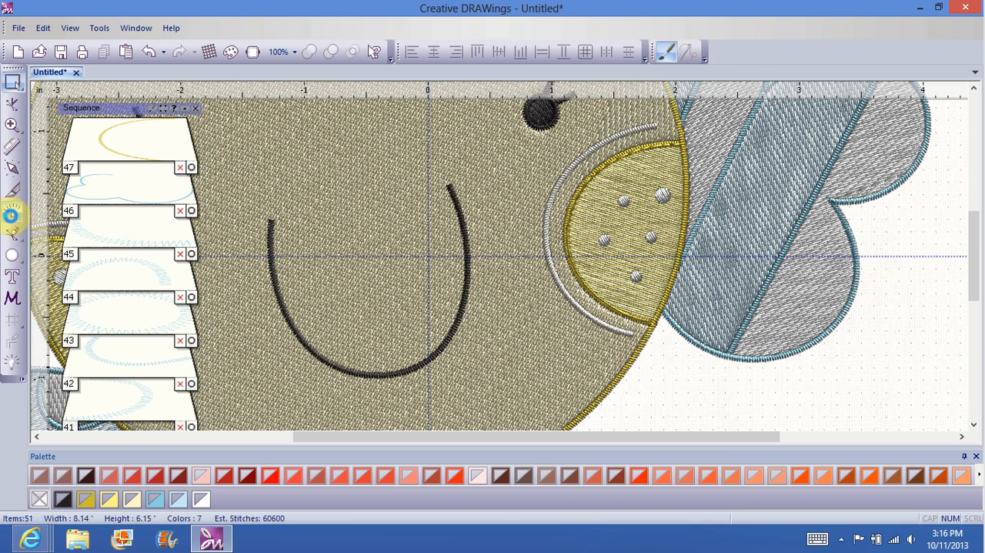
pyautogui.click(11, 215)
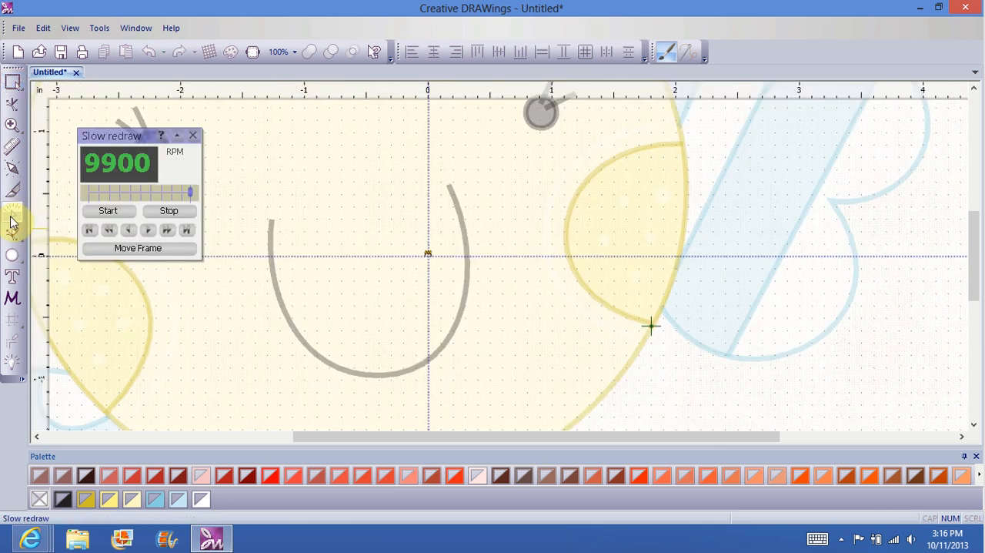
pyautogui.click(283, 54)
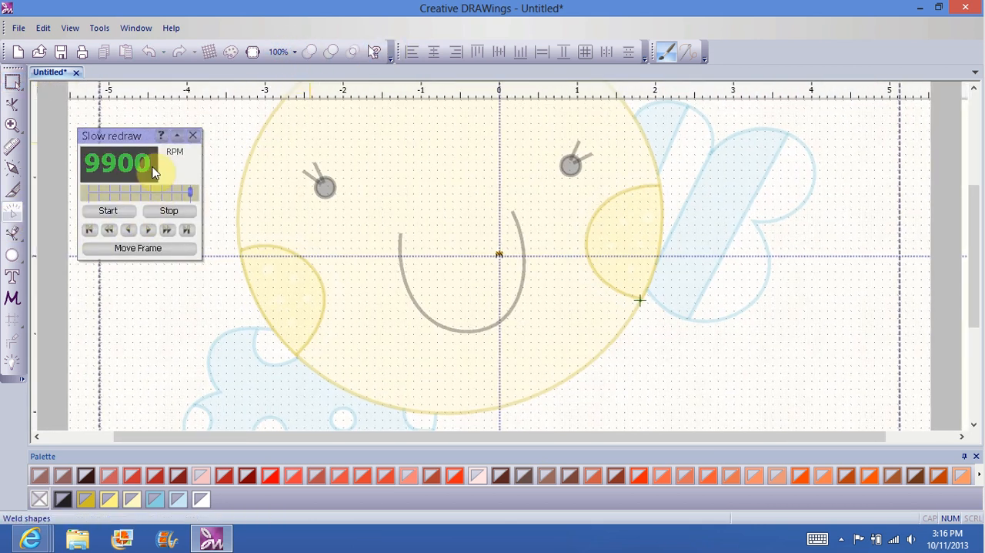
pyautogui.click(108, 213)
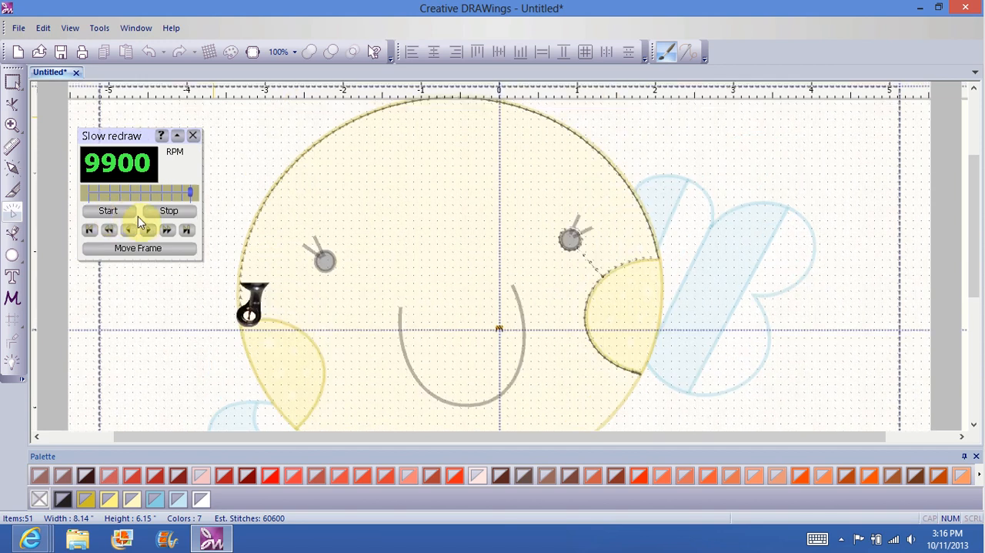
pyautogui.click(166, 230)
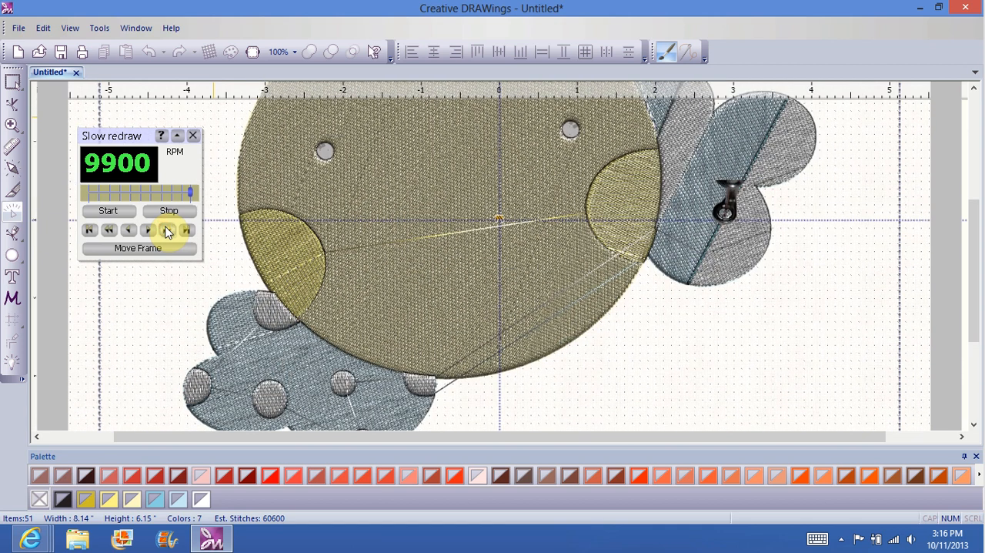
pyautogui.click(165, 227)
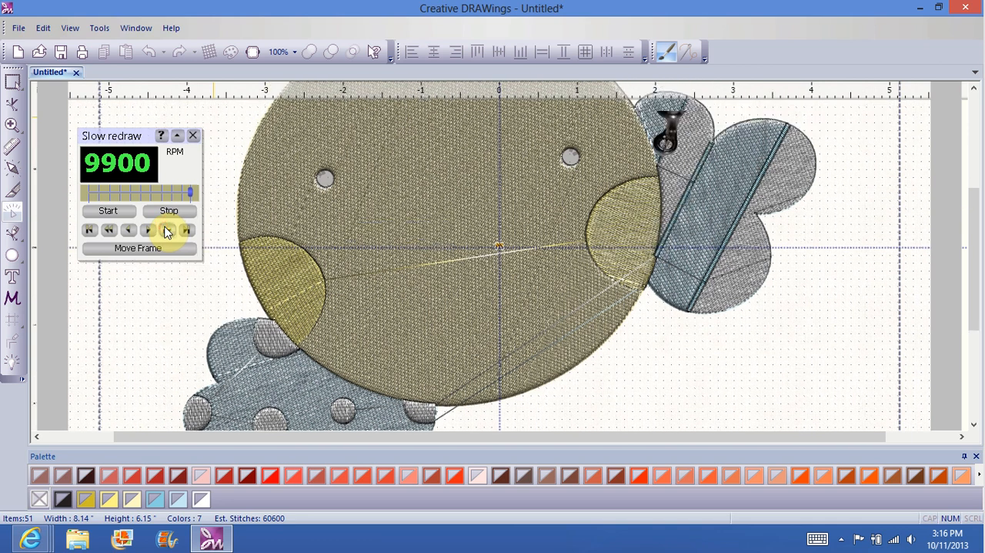
pyautogui.click(165, 228)
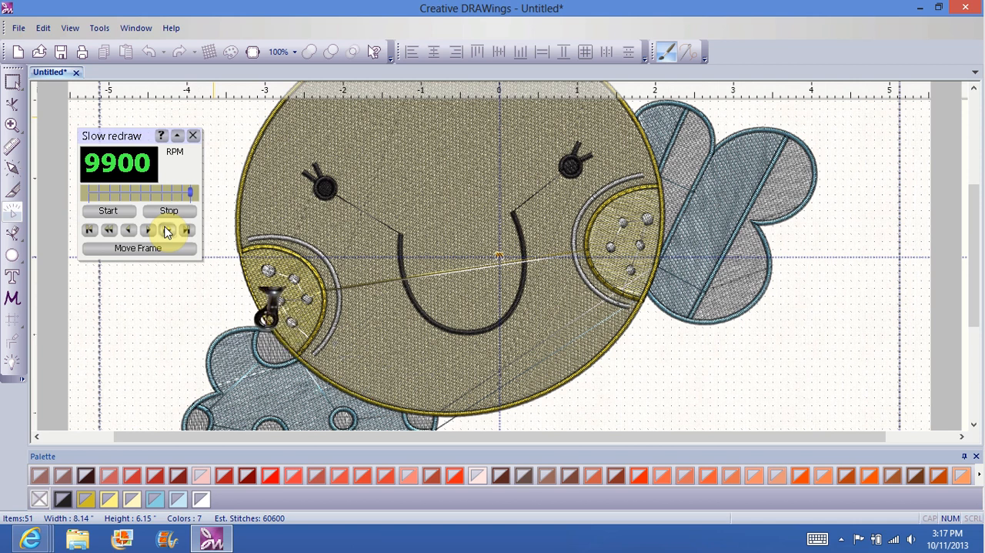
pyautogui.click(493, 231)
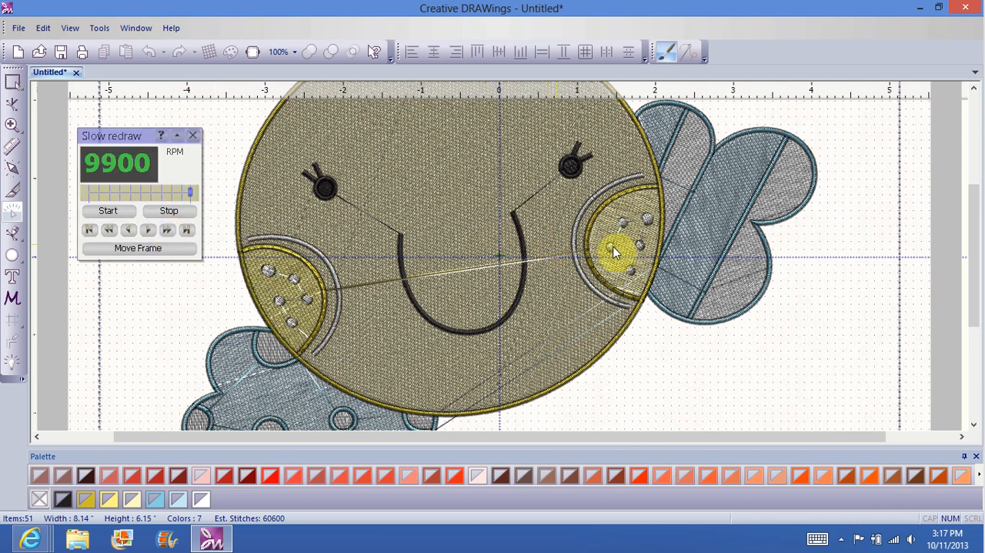
pyautogui.click(193, 135)
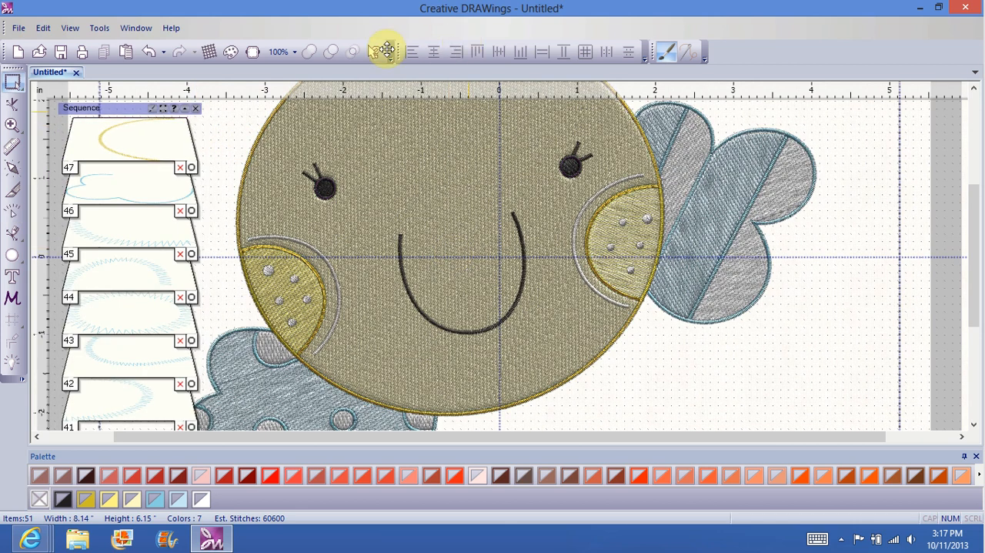
# Step: Delete the extra outline at sequence position 48 that follows the border of the cheek beside the upper cloud
pyautogui.click(294, 52)
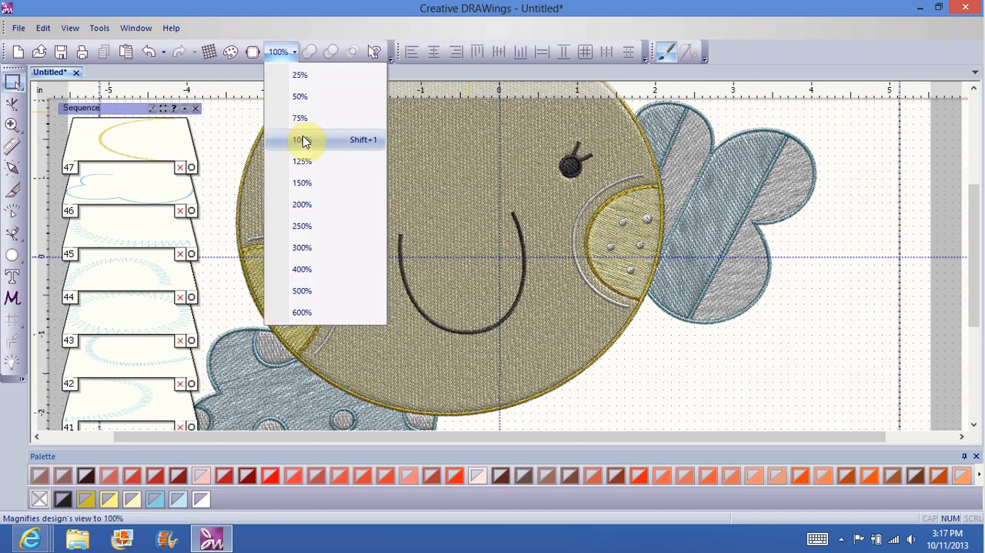
pyautogui.click(302, 247)
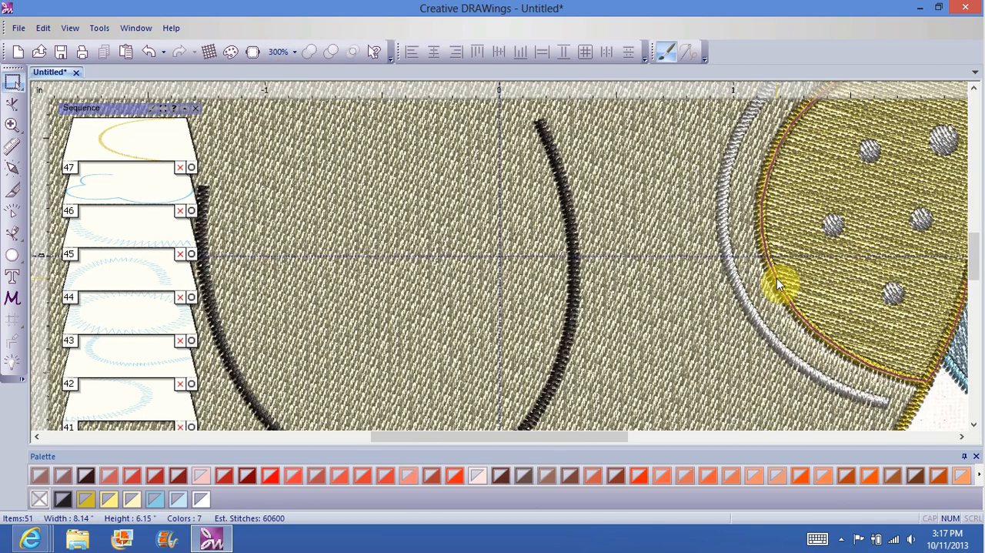
pyautogui.click(776, 278)
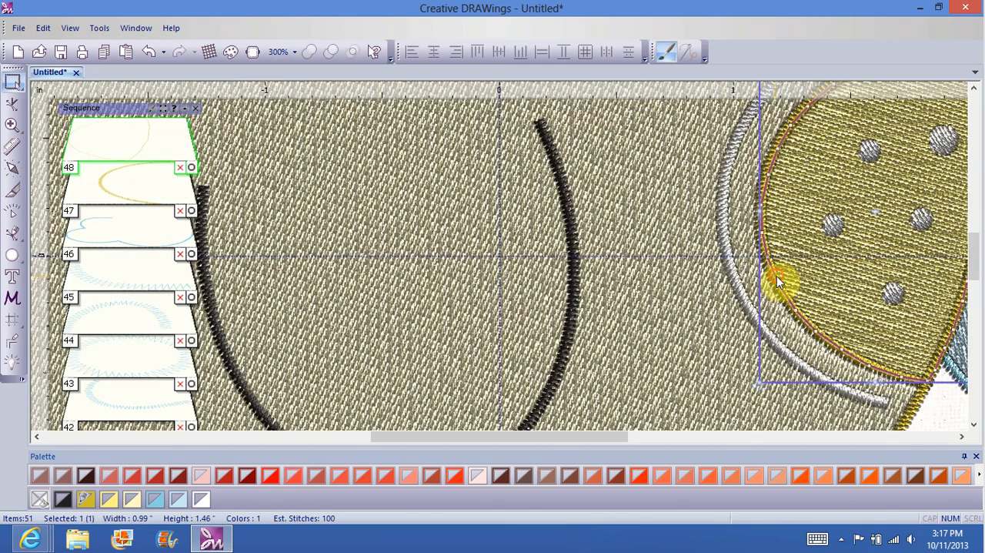
pyautogui.doubleClick(134, 139)
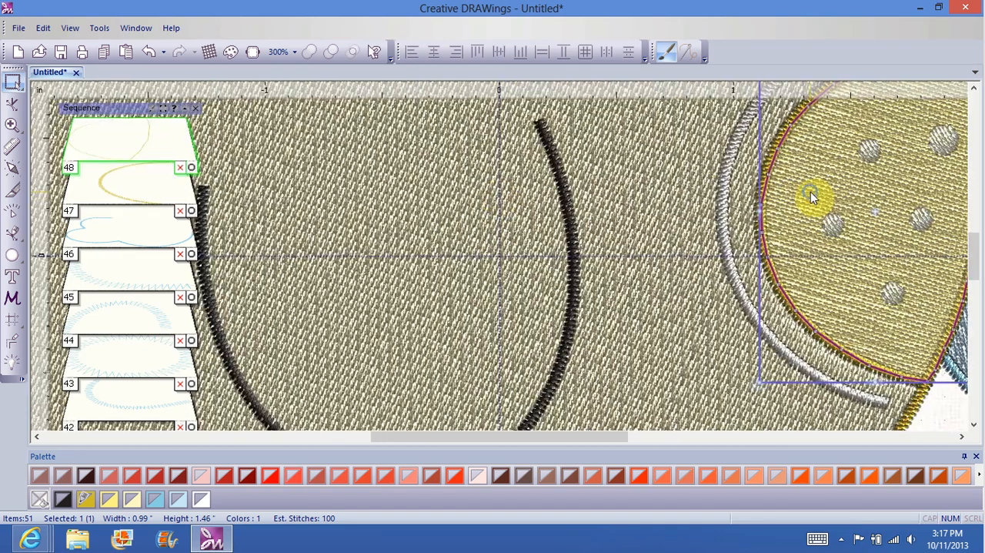
pyautogui.rightClick(810, 192)
pyautogui.click(842, 283)
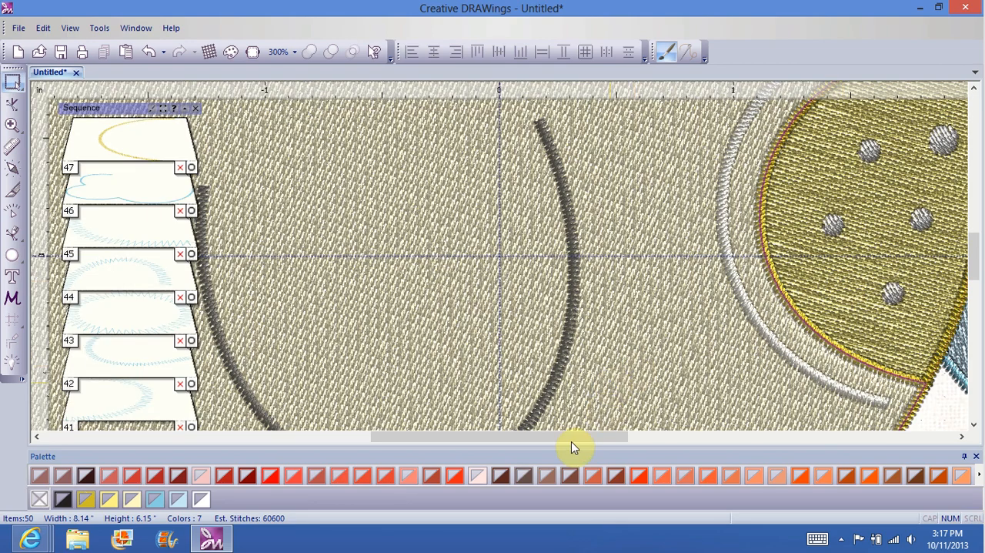
# Step: Delete the extra outline at sequence position 49 that follows the border of the cheek above the lower dotted cloud
pyautogui.moveTo(570, 441); pyautogui.dragTo(451, 436)
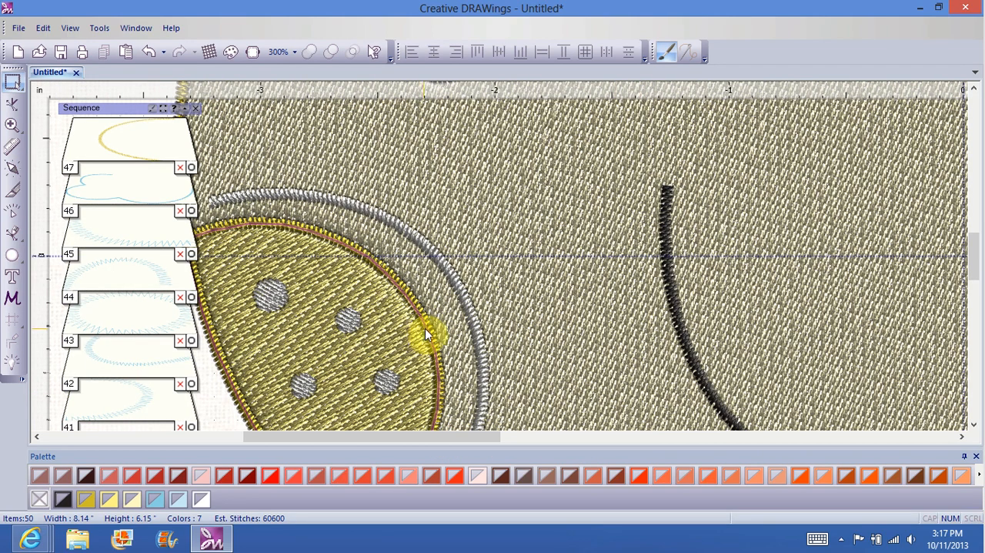
pyautogui.click(425, 329)
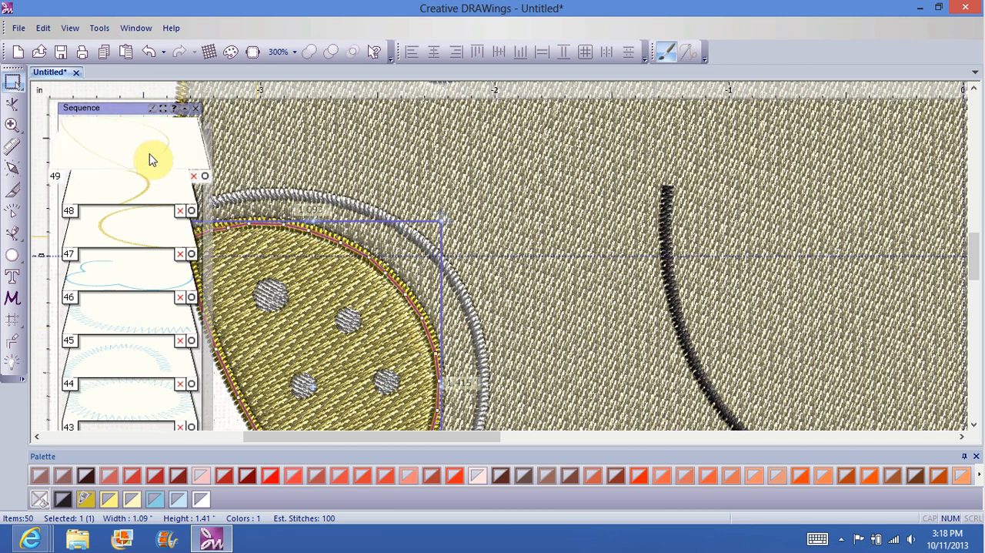
pyautogui.click(152, 156)
pyautogui.rightClick(416, 270)
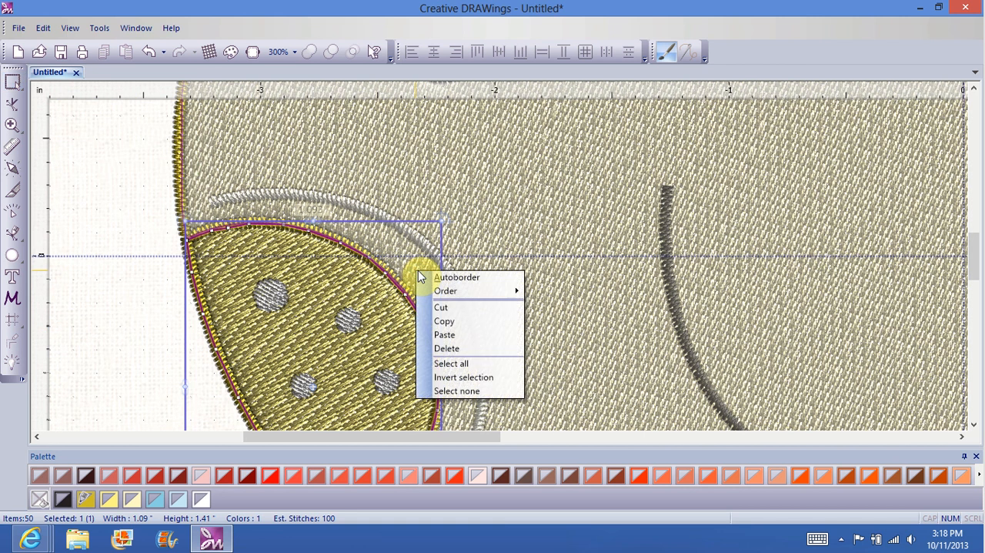
pyautogui.click(469, 349)
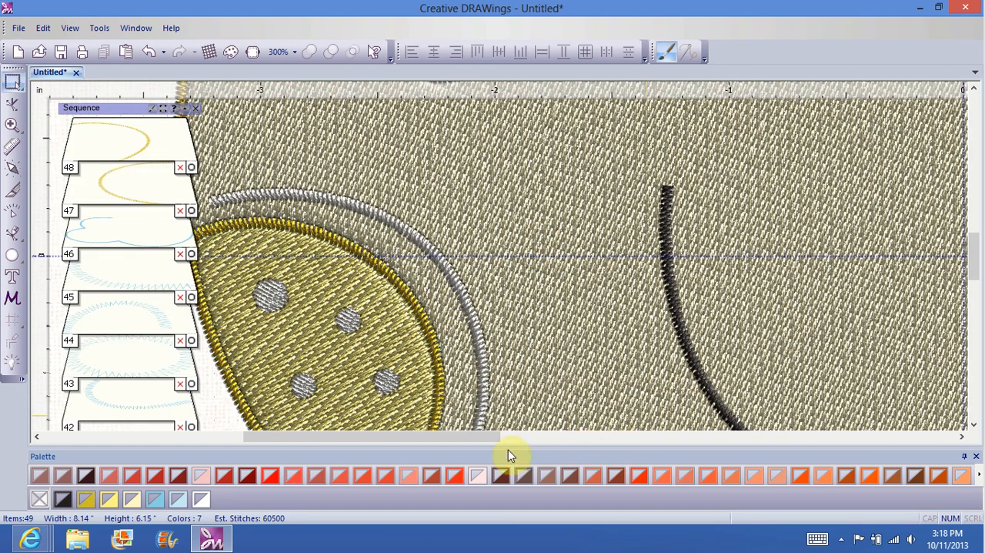
# Step: Return the view to 100% and try to save the design as a DRAWings file, browsing for a destination folder
pyautogui.moveTo(484, 440); pyautogui.dragTo(543, 445)
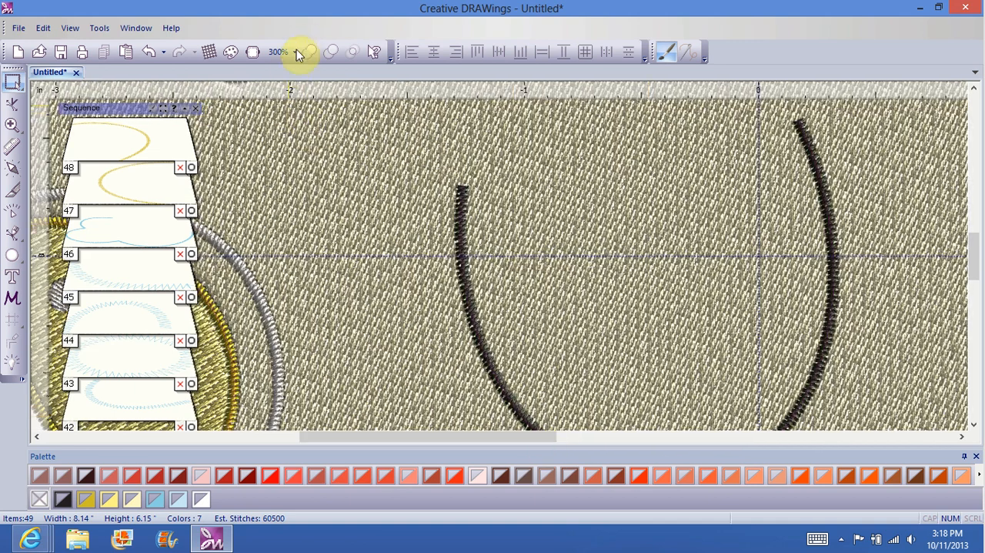
pyautogui.click(295, 54)
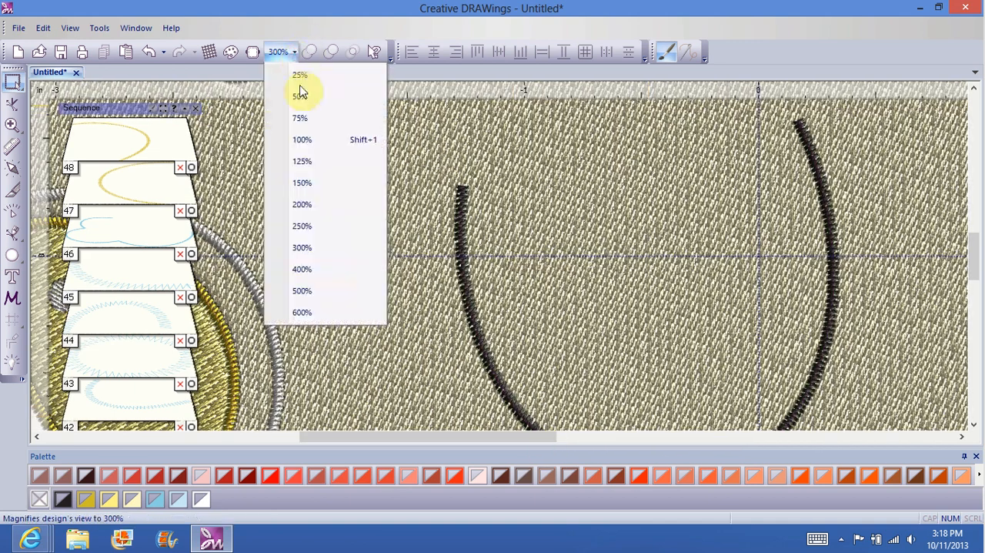
pyautogui.click(305, 139)
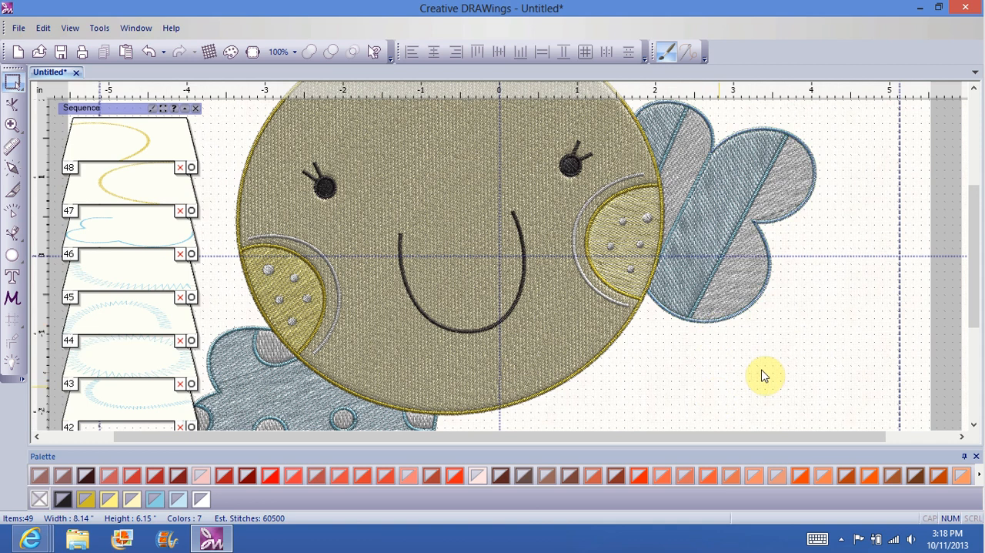
pyautogui.click(18, 33)
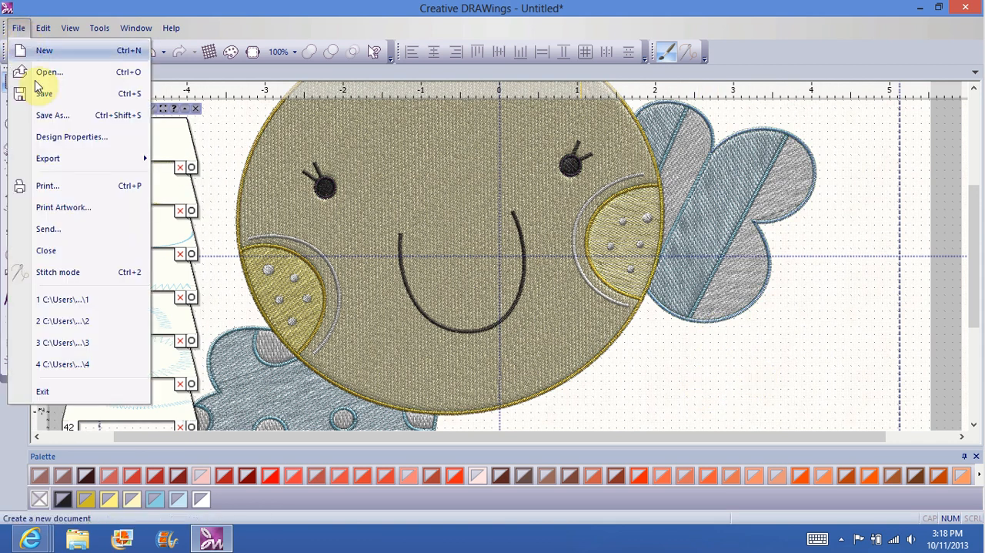
pyautogui.click(45, 108)
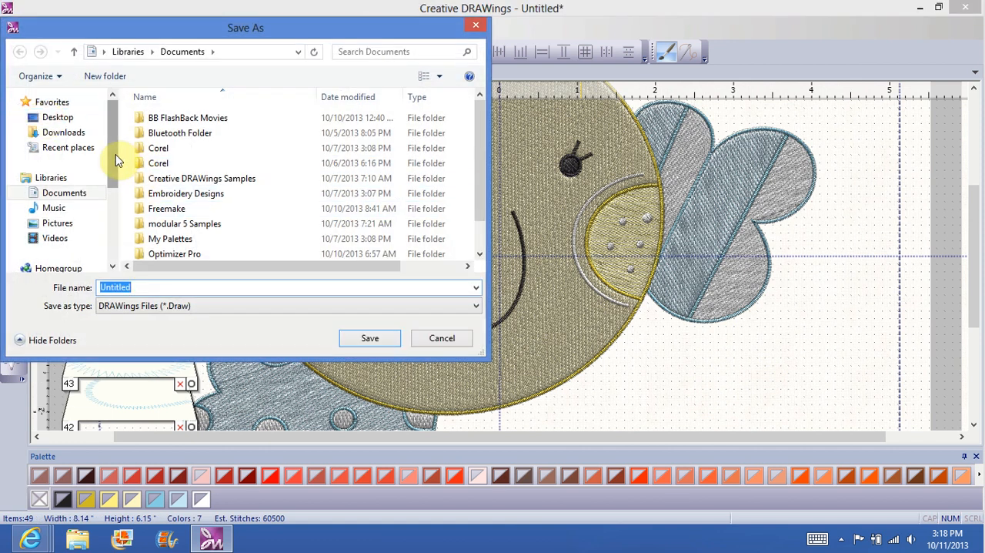
pyautogui.moveTo(114, 158); pyautogui.dragTo(114, 231)
pyautogui.click(69, 202)
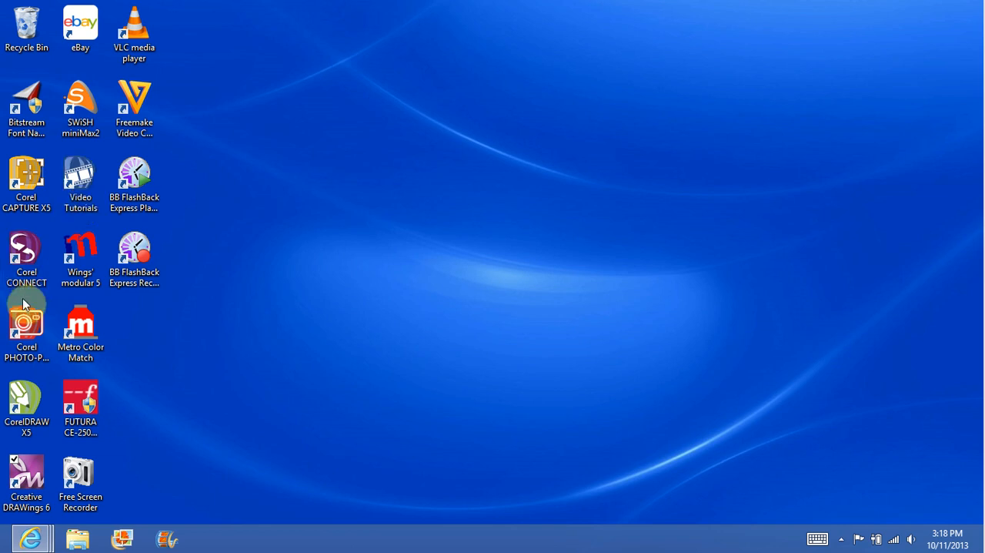
# Step: Relaunch Creative DRAWings 6 with the auto-saved design, deselect the cloud outline, and enlarge the workspace by shrinking the palette and undocking Object Properties
pyautogui.doubleClick(33, 481)
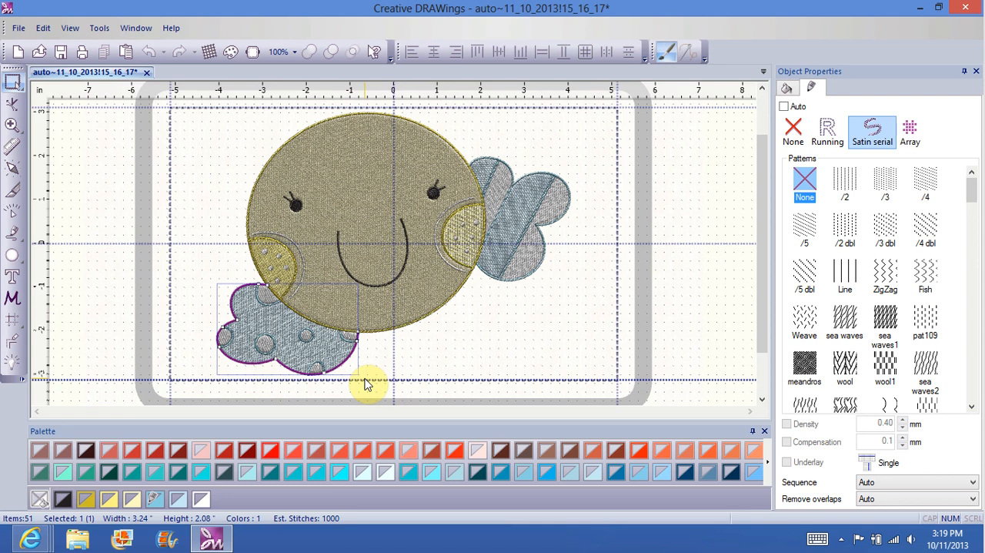
pyautogui.click(468, 345)
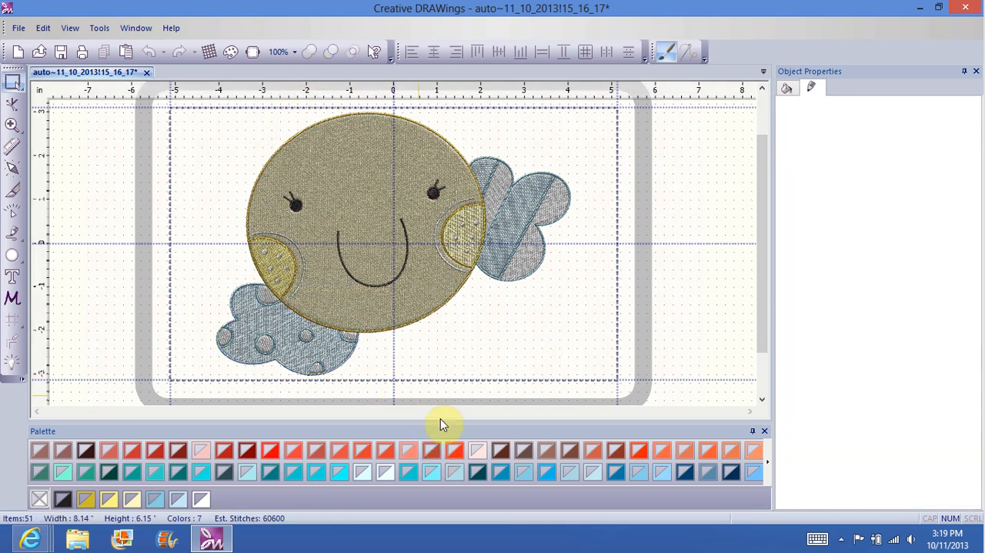
pyautogui.moveTo(440, 422); pyautogui.dragTo(442, 458)
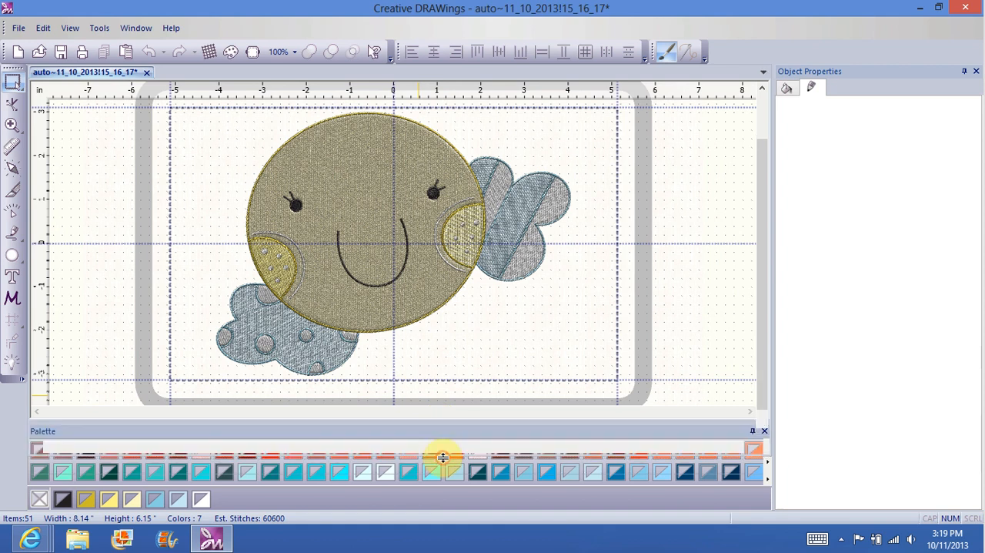
pyautogui.moveTo(900, 77); pyautogui.dragTo(842, 94)
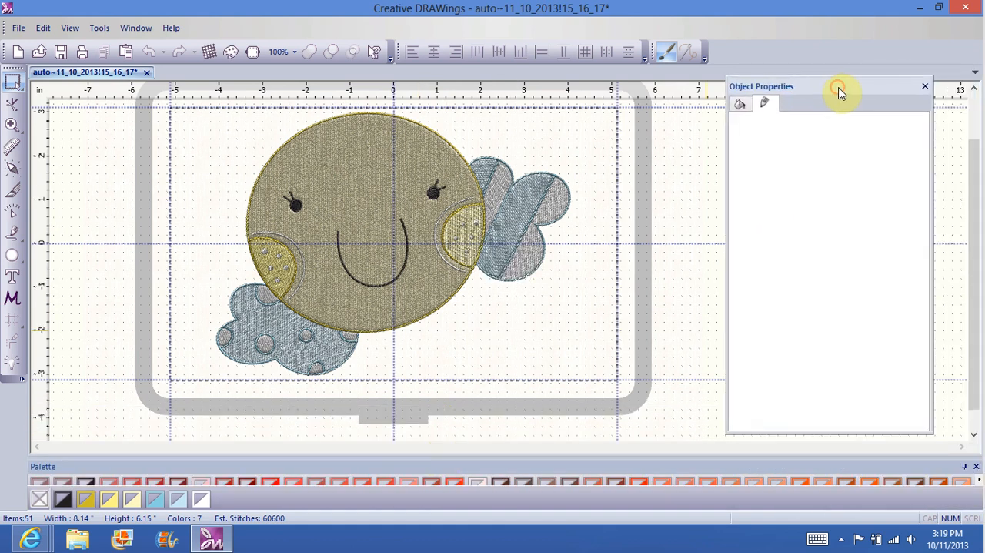
# Step: Examine the mouth, both cheeks and the eye of the recovered design at 200% for duplicate outlines
pyautogui.click(299, 53)
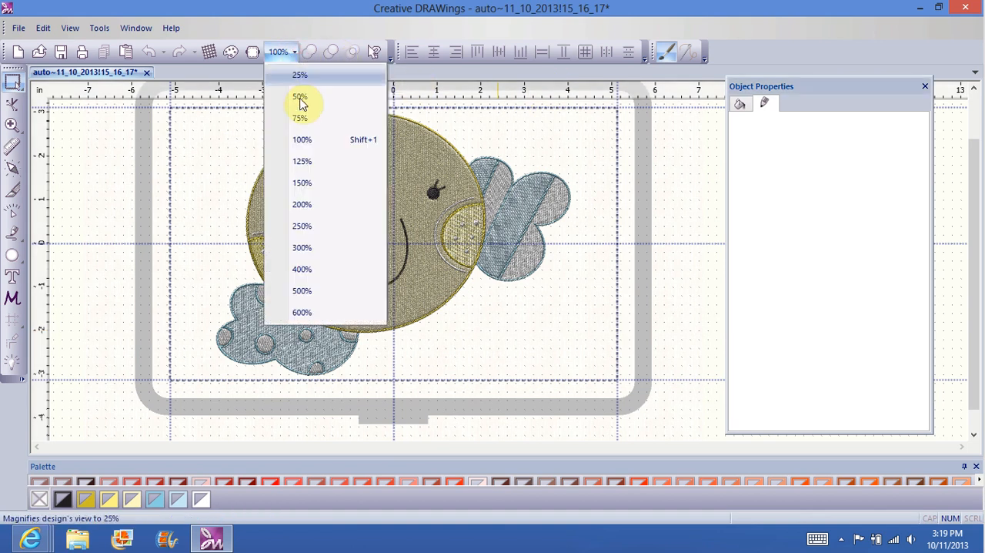
pyautogui.click(304, 206)
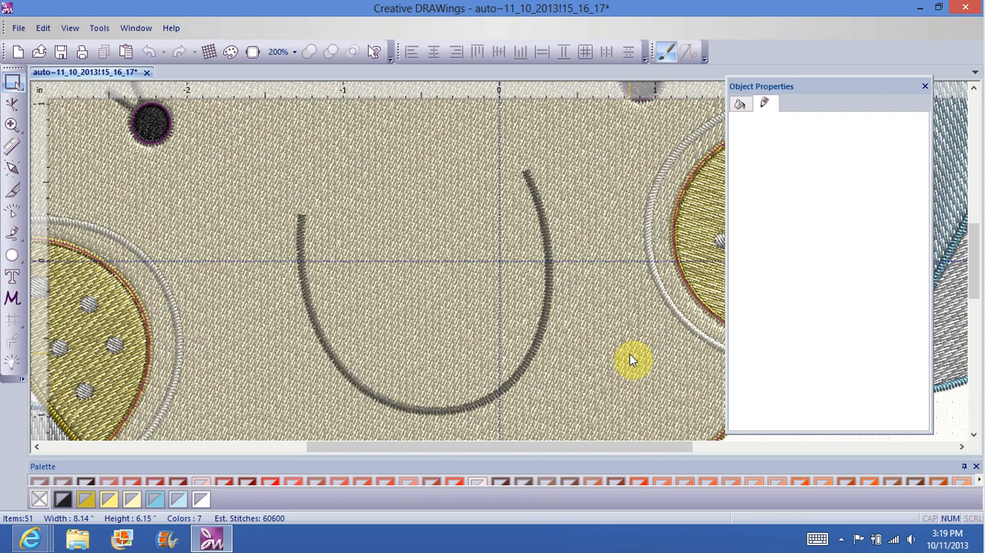
pyautogui.click(630, 355)
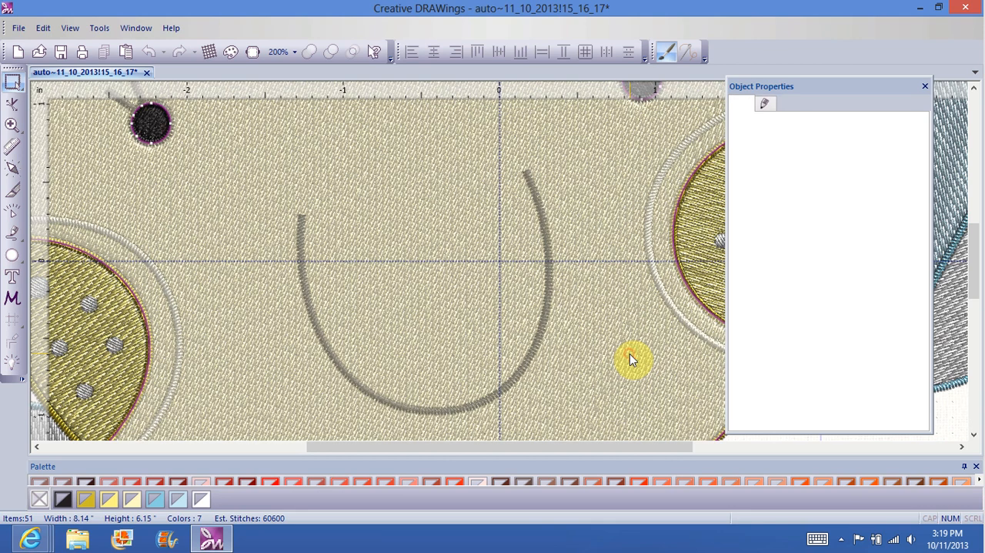
pyautogui.press('Escape')
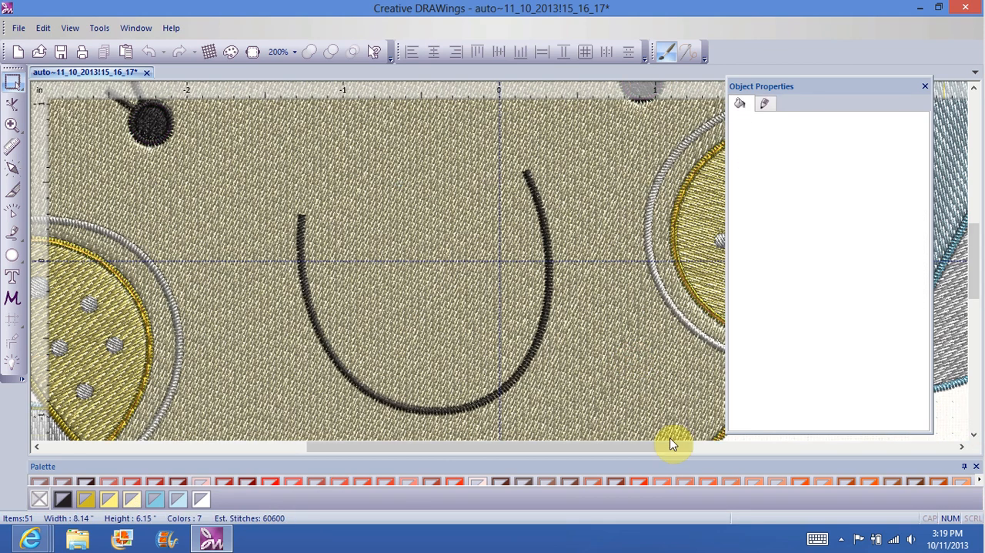
pyautogui.moveTo(638, 442); pyautogui.dragTo(745, 448)
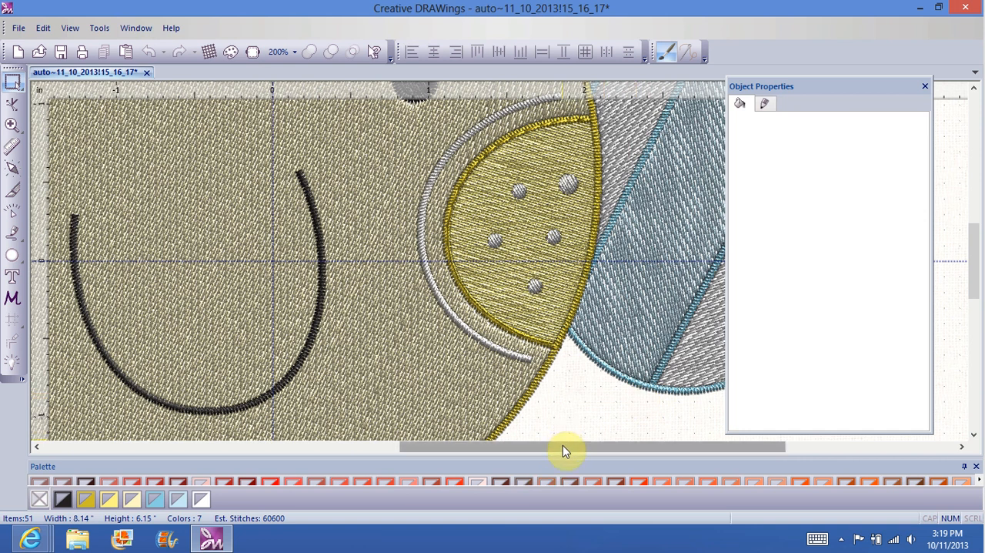
pyautogui.moveTo(562, 445); pyautogui.dragTo(384, 464)
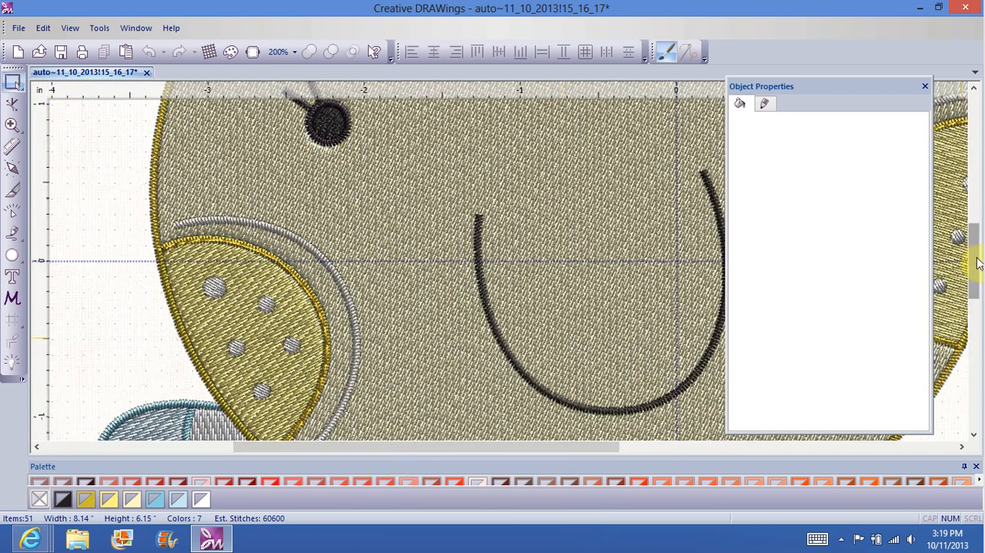
pyautogui.moveTo(974, 264); pyautogui.dragTo(973, 243)
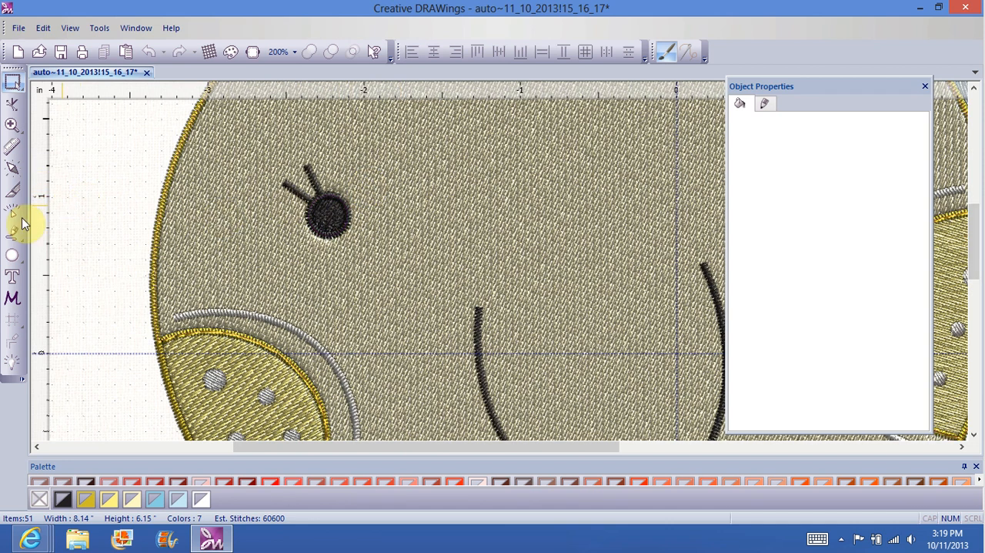
# Step: Examine the stitch-out of the whole design with Slow Redraw at 100% zoom, fast-forwarding through the face, cheek and cloud fills
pyautogui.click(13, 215)
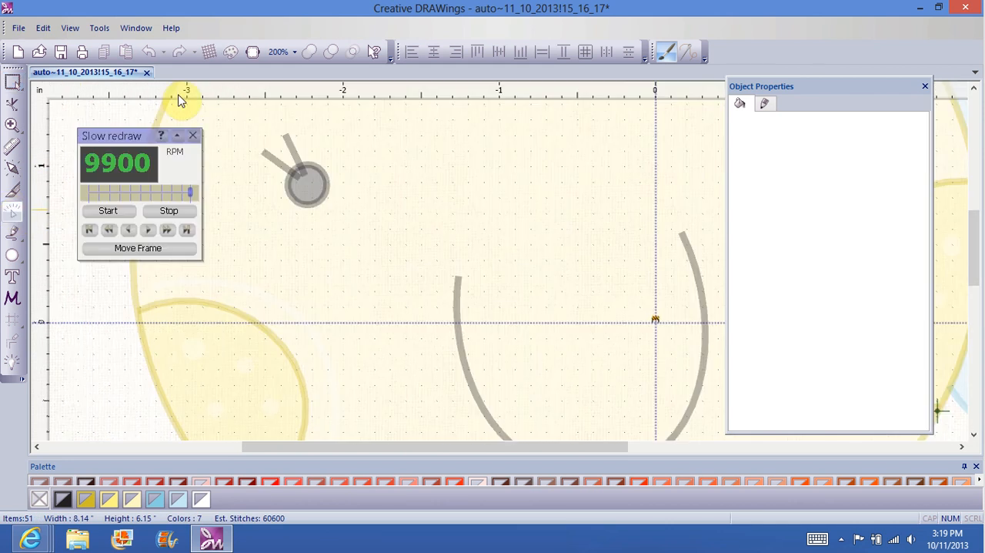
pyautogui.click(297, 52)
pyautogui.click(300, 136)
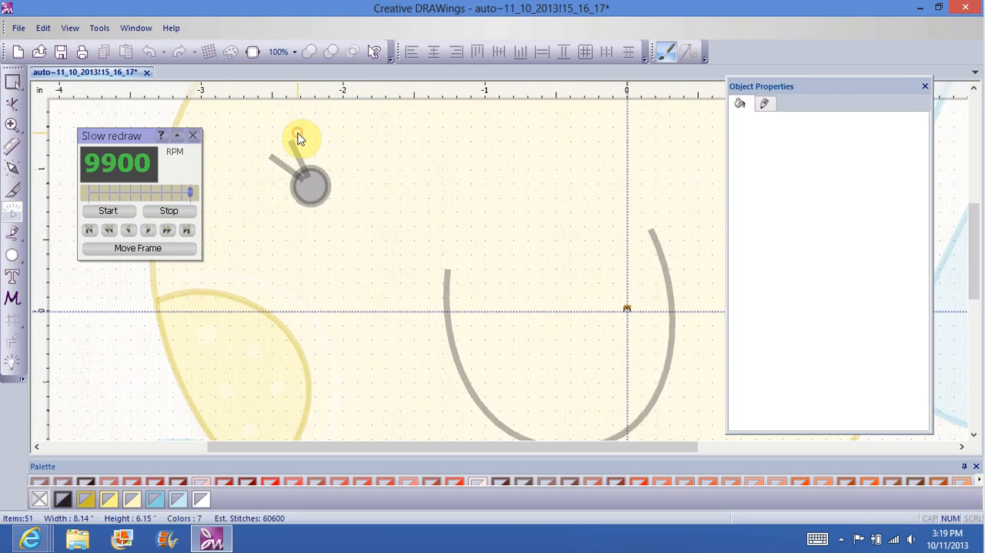
pyautogui.click(108, 211)
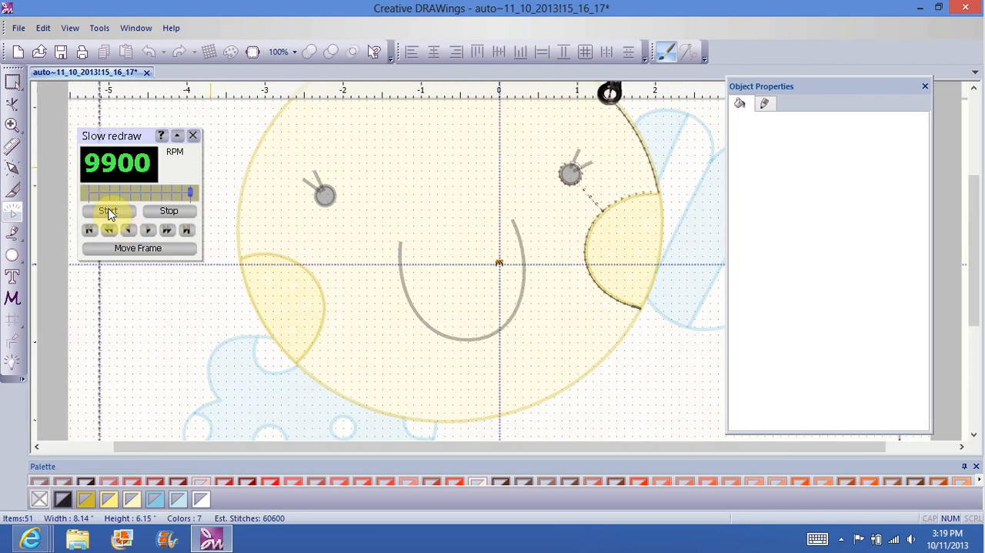
pyautogui.click(166, 231)
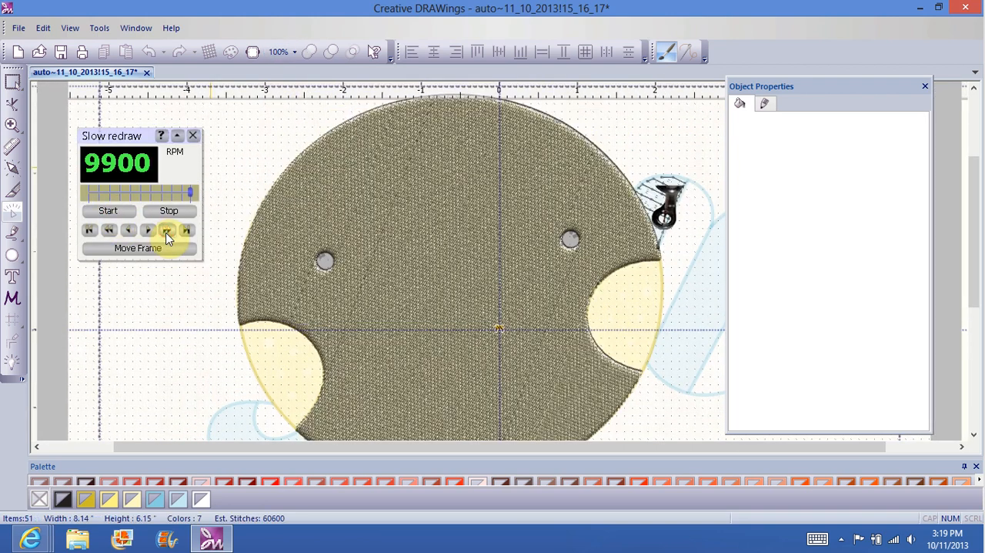
pyautogui.click(166, 232)
pyautogui.click(167, 231)
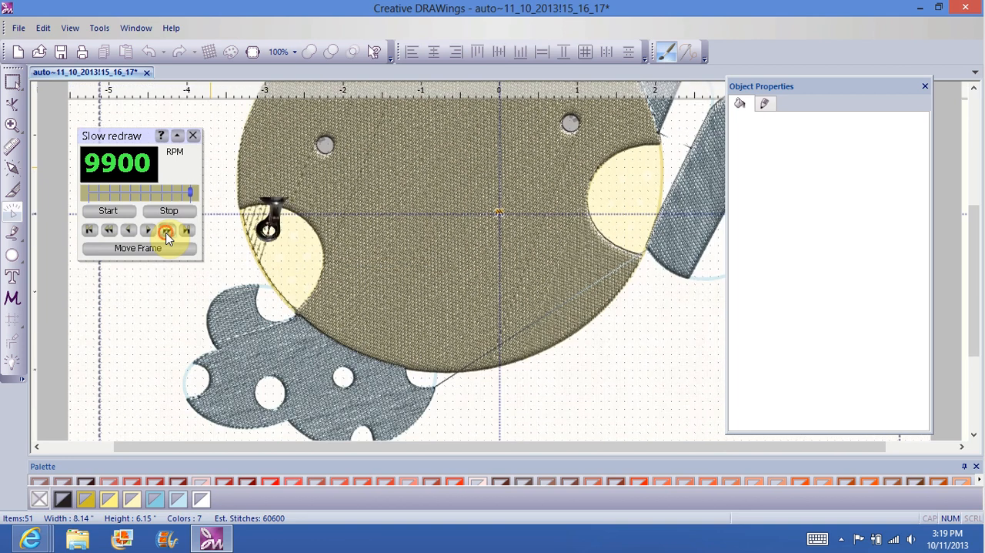
pyautogui.click(166, 231)
pyautogui.click(166, 232)
pyautogui.click(166, 231)
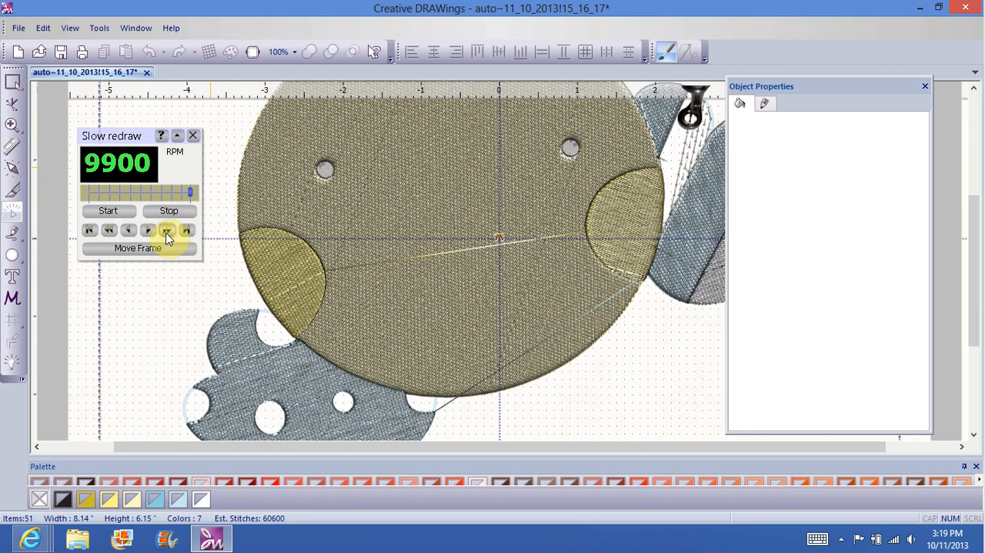
pyautogui.click(166, 231)
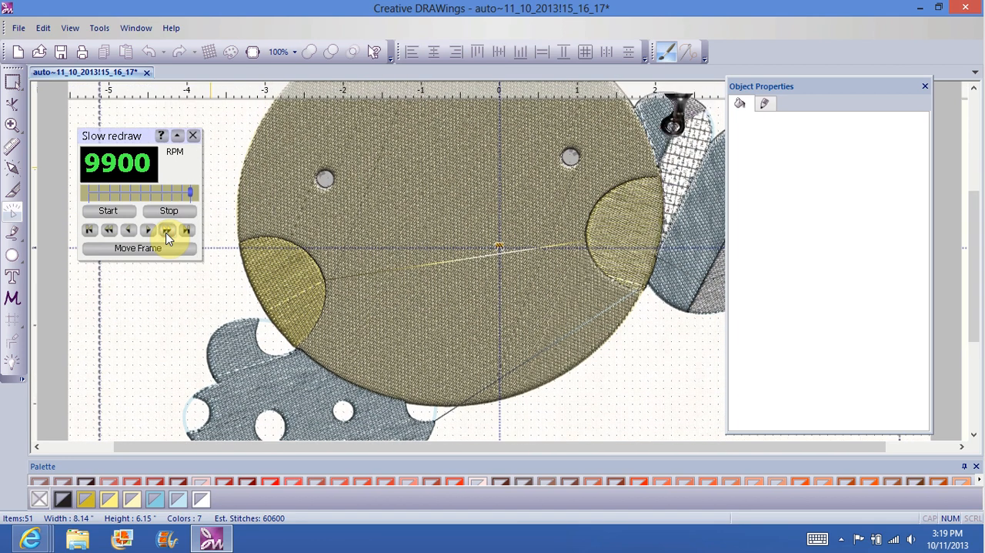
pyautogui.click(167, 233)
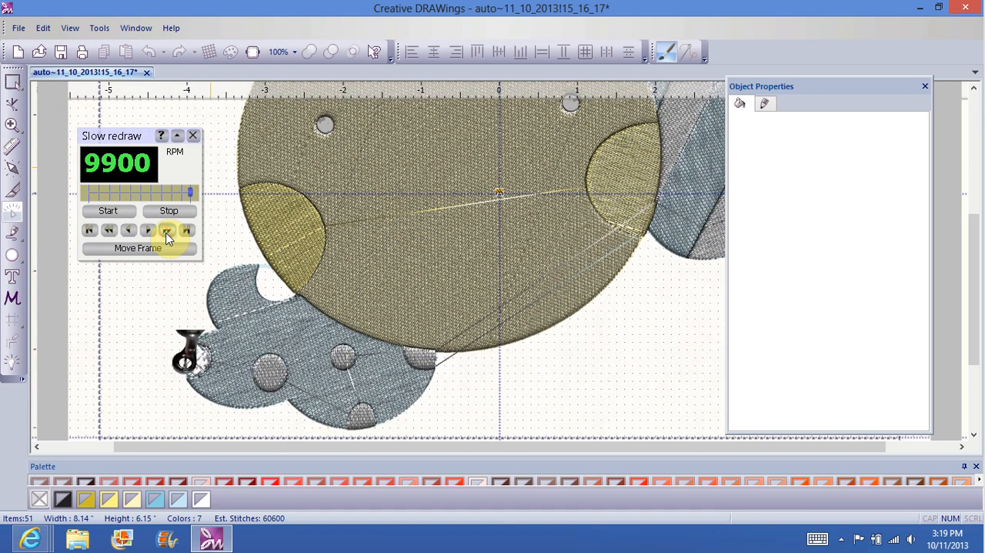
pyautogui.click(166, 232)
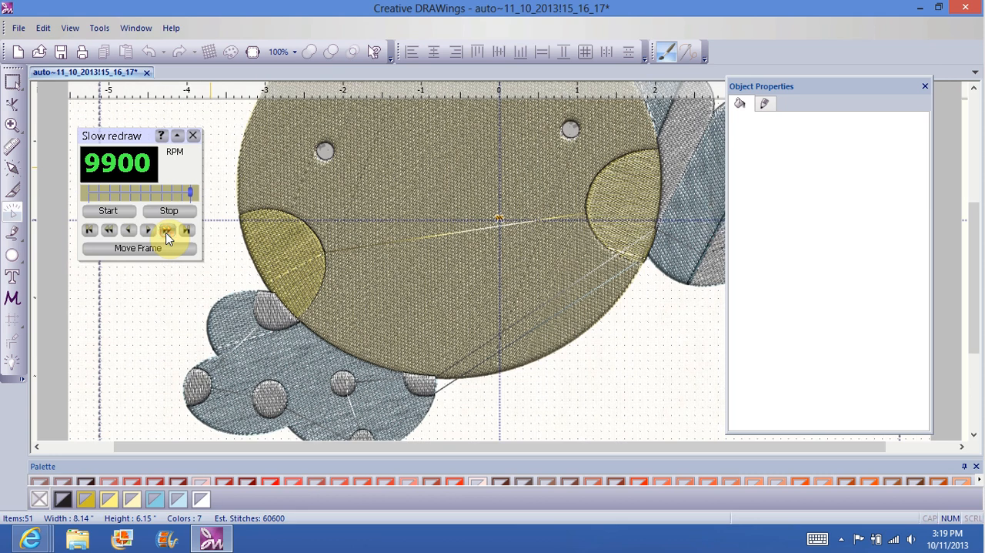
pyautogui.click(166, 233)
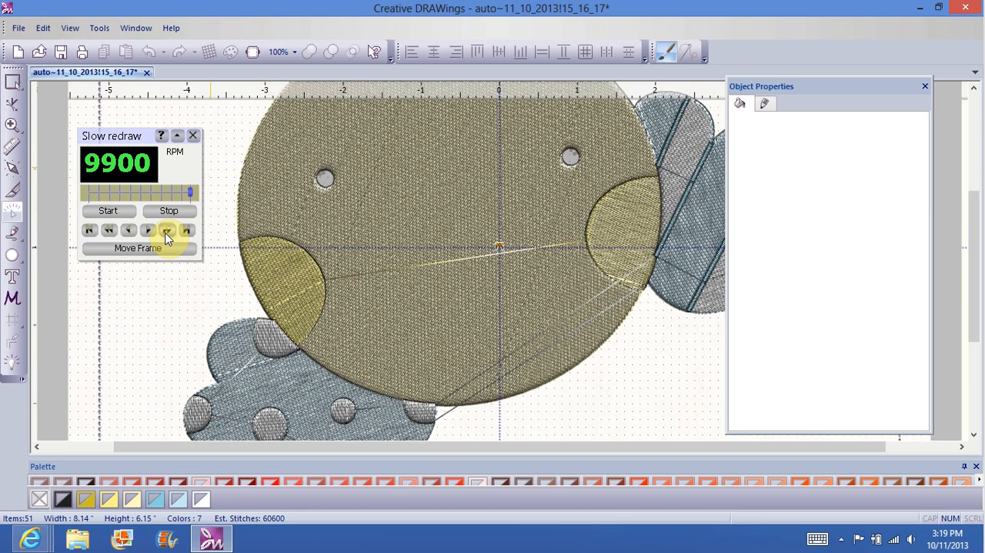
pyautogui.click(193, 135)
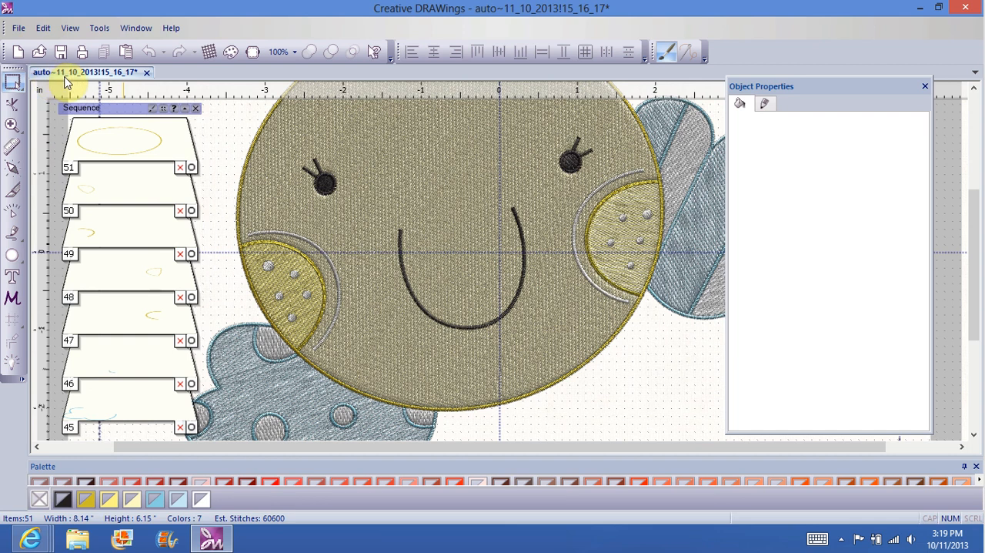
# Step: Start saving the design under a new name and browse to the Patchy Sky folder in clip art vector on My Book (E:)
pyautogui.click(17, 31)
pyautogui.click(47, 115)
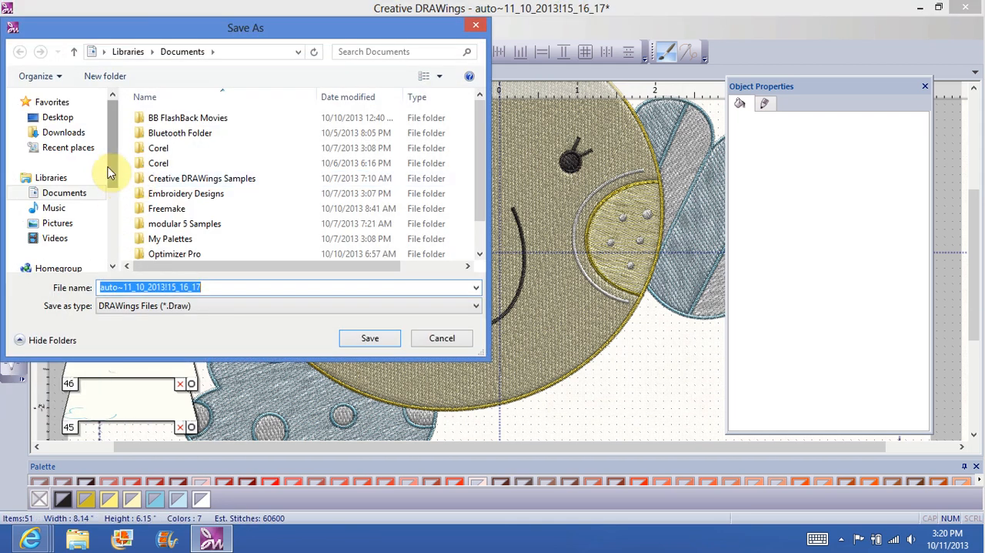
pyautogui.scroll(-2, 107, 173)
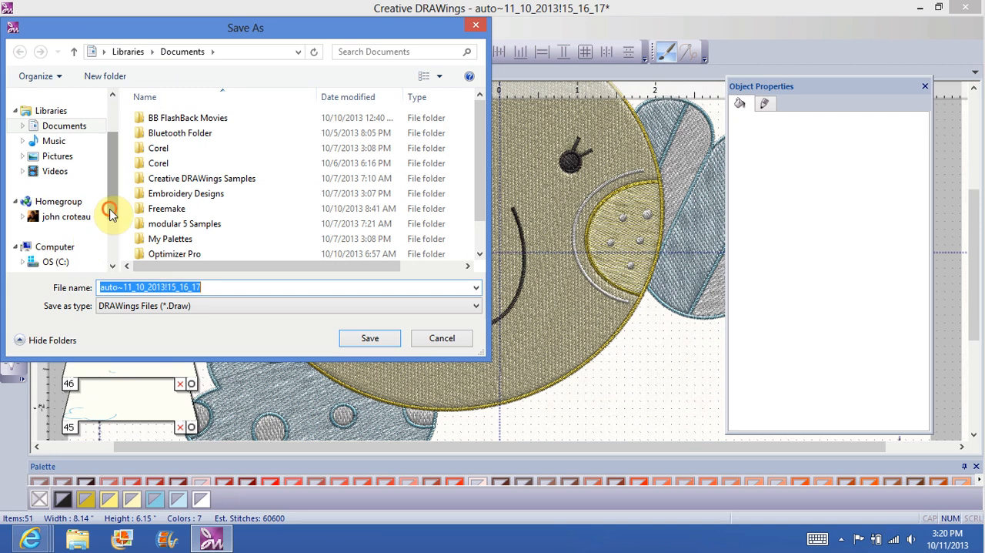
pyautogui.scroll(-1, 110, 214)
pyautogui.click(86, 234)
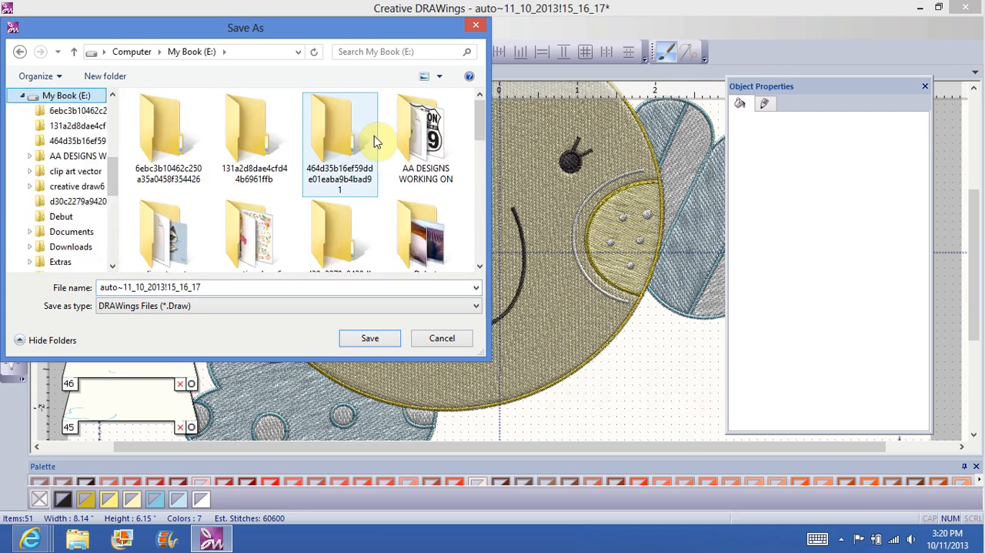
pyautogui.moveTo(482, 108); pyautogui.dragTo(479, 124)
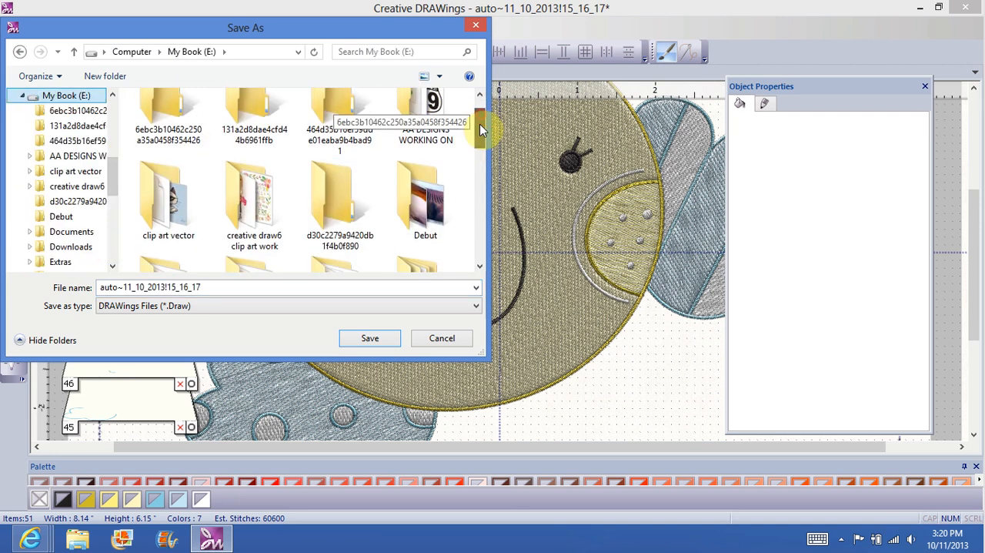
pyautogui.doubleClick(169, 196)
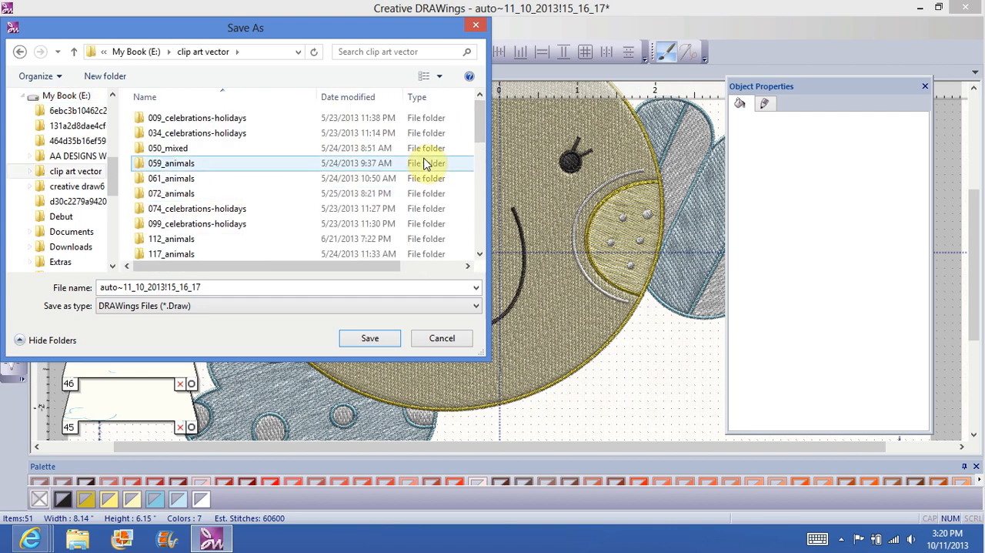
pyautogui.moveTo(476, 136); pyautogui.dragTo(481, 219)
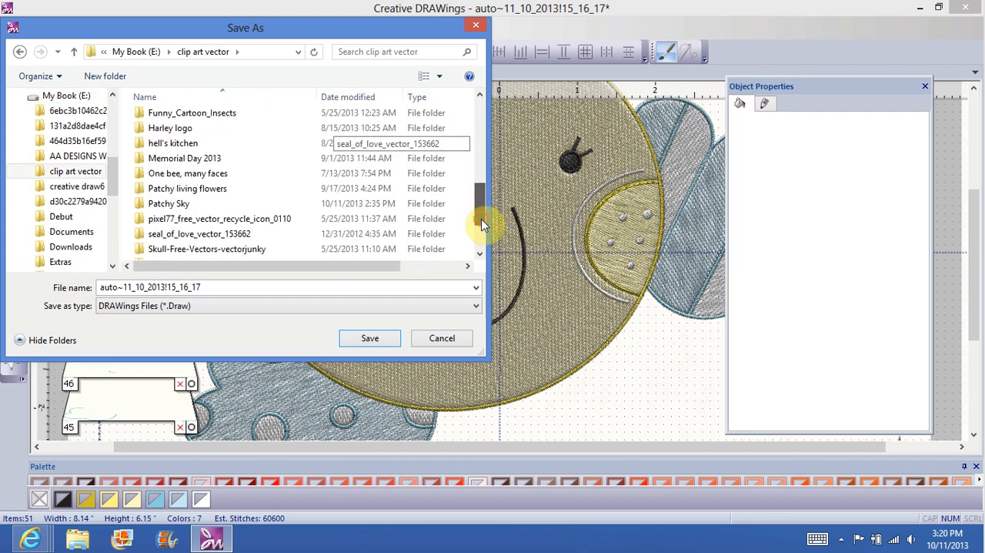
pyautogui.doubleClick(169, 205)
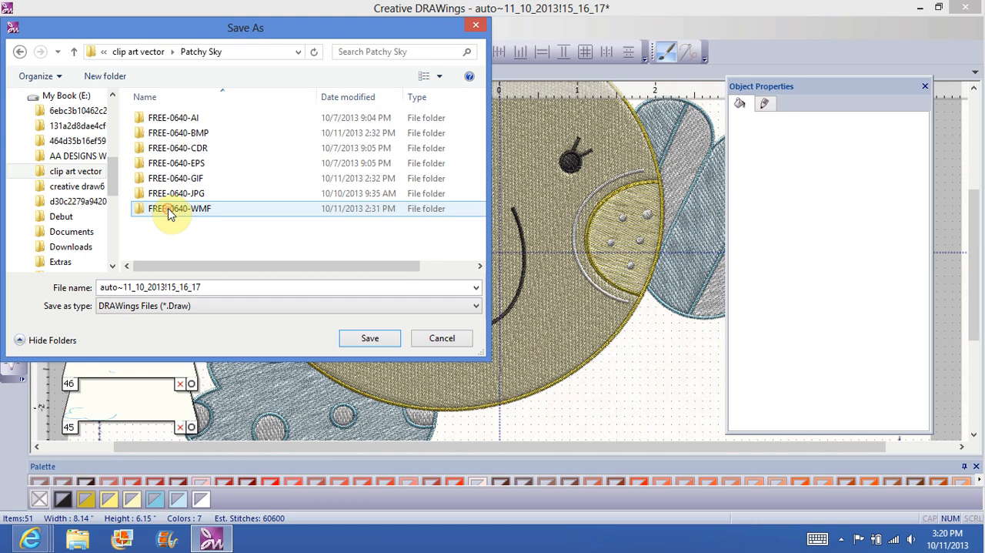
# Step: Create a subfolder named Patchy Sky inside the current Patchy Sky folder and open it
pyautogui.click(106, 79)
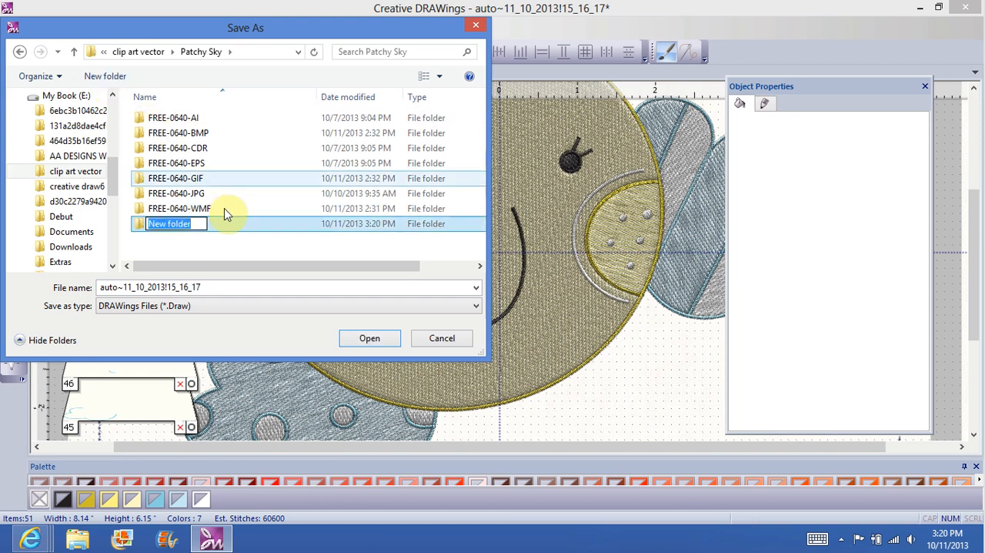
pyautogui.write('Patchy Sky')
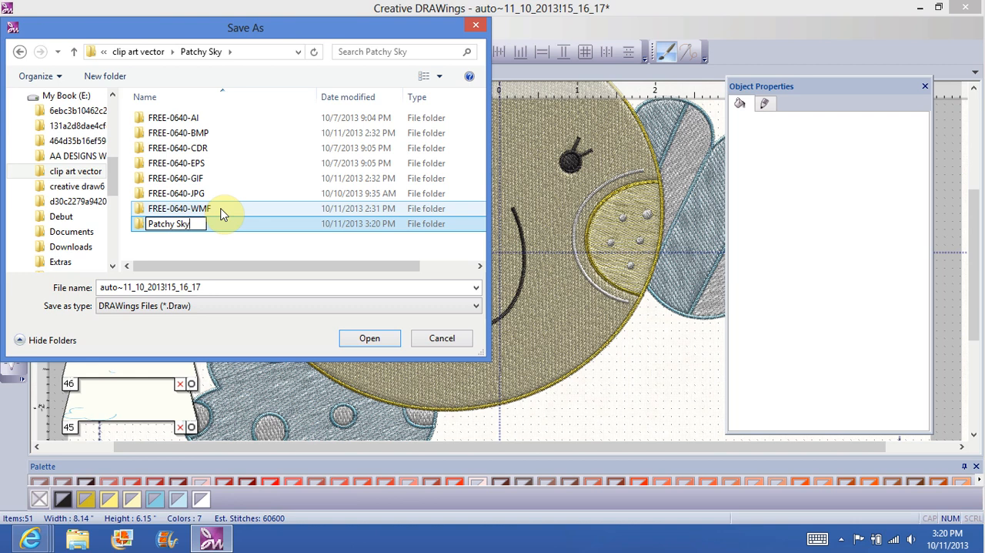
pyautogui.click(218, 225)
pyautogui.doubleClick(215, 228)
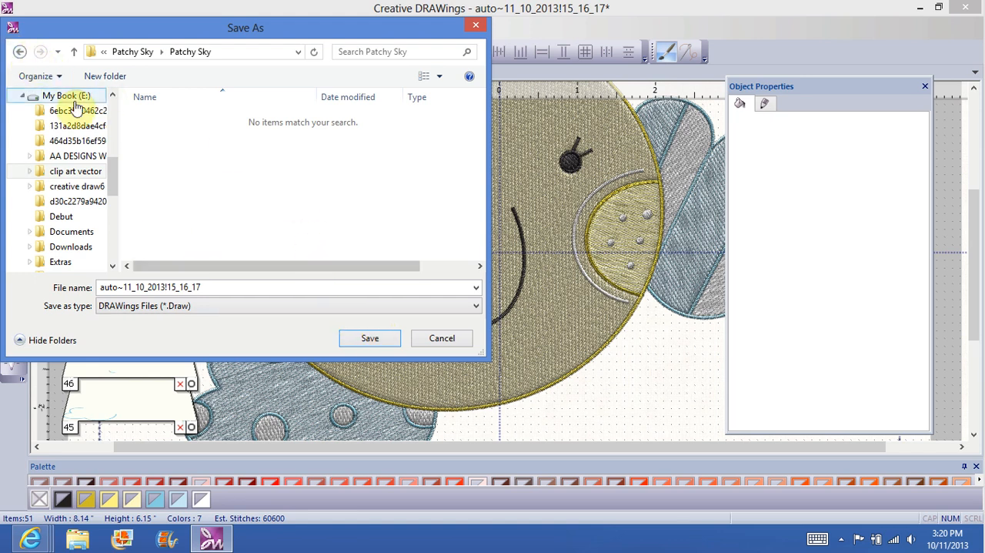
# Step: Return to the parent folder and copy the new Patchy Sky subfolder's name
pyautogui.click(20, 51)
pyautogui.click(190, 230)
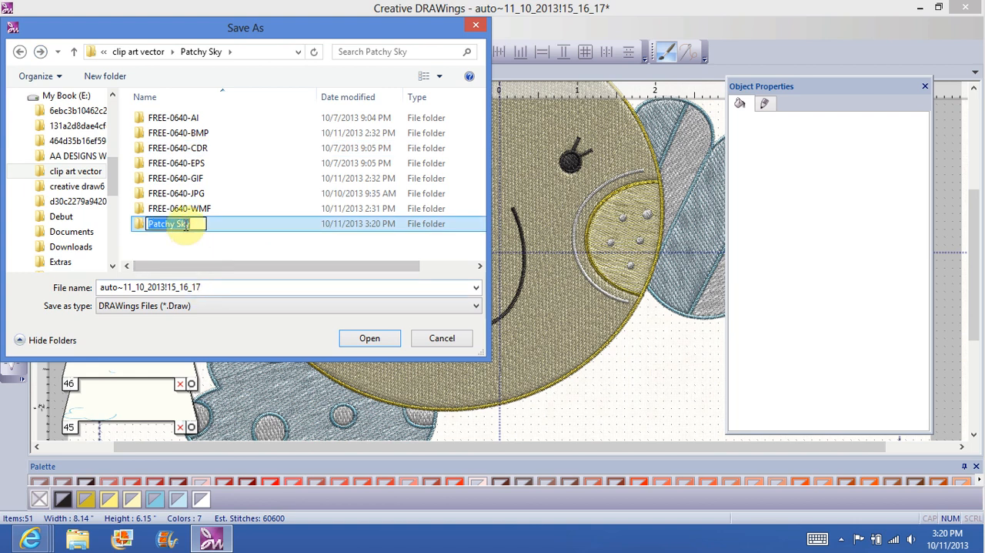
pyautogui.rightClick(185, 223)
pyautogui.click(34, 269)
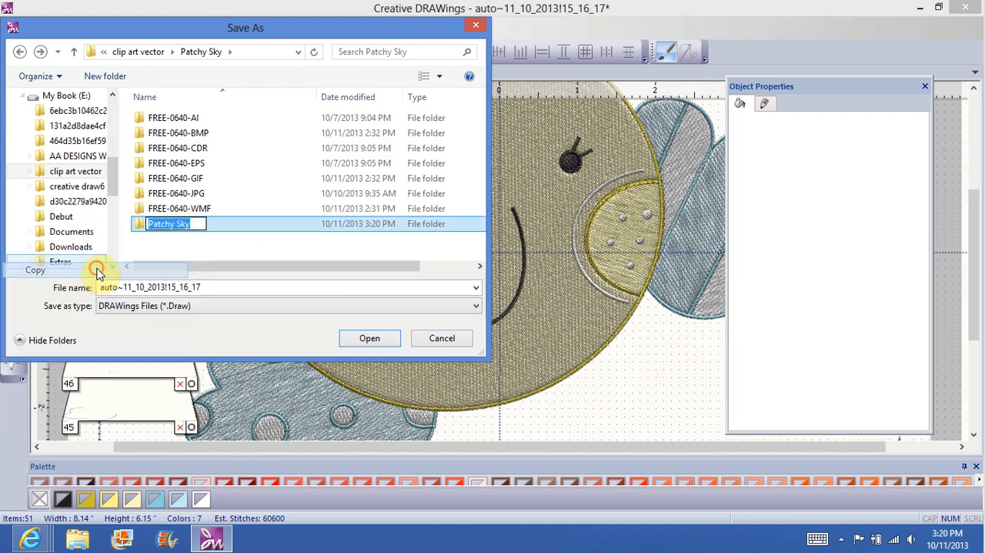
# Step: Replace the auto-save file name with the copied text and extend it to Patchy Sky 7 fill 6x10
pyautogui.click(206, 286)
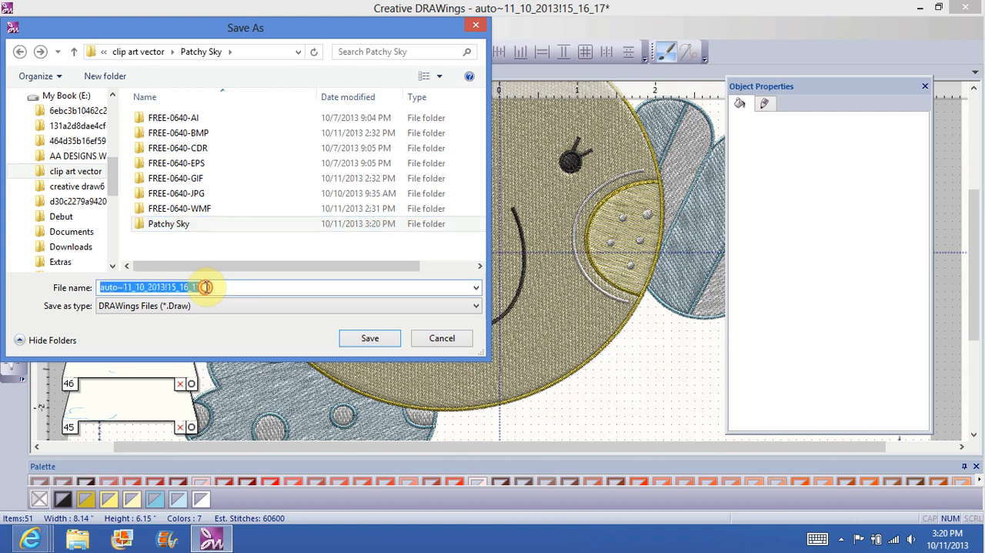
pyautogui.doubleClick(202, 286)
pyautogui.doubleClick(206, 287)
pyautogui.press('BackSpace')
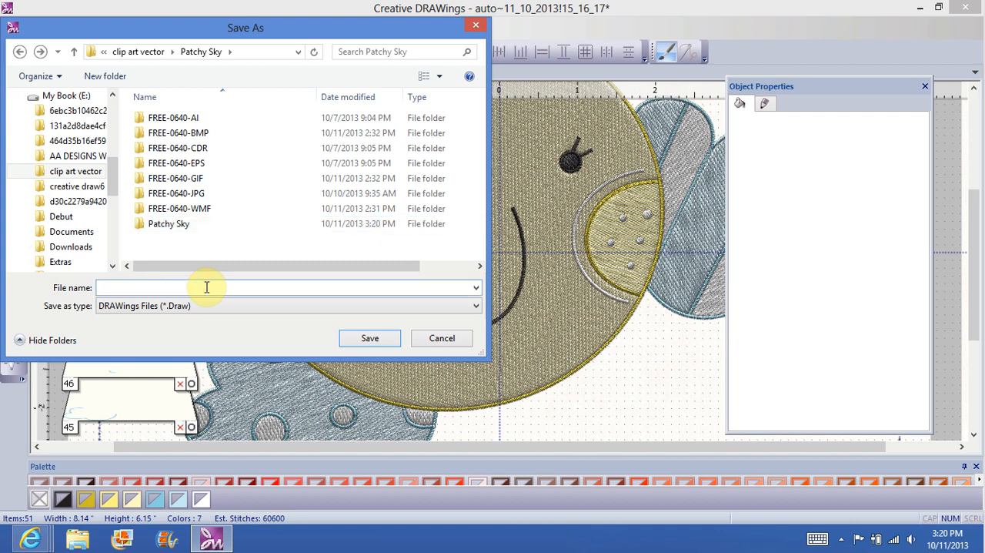
pyautogui.rightClick(206, 287)
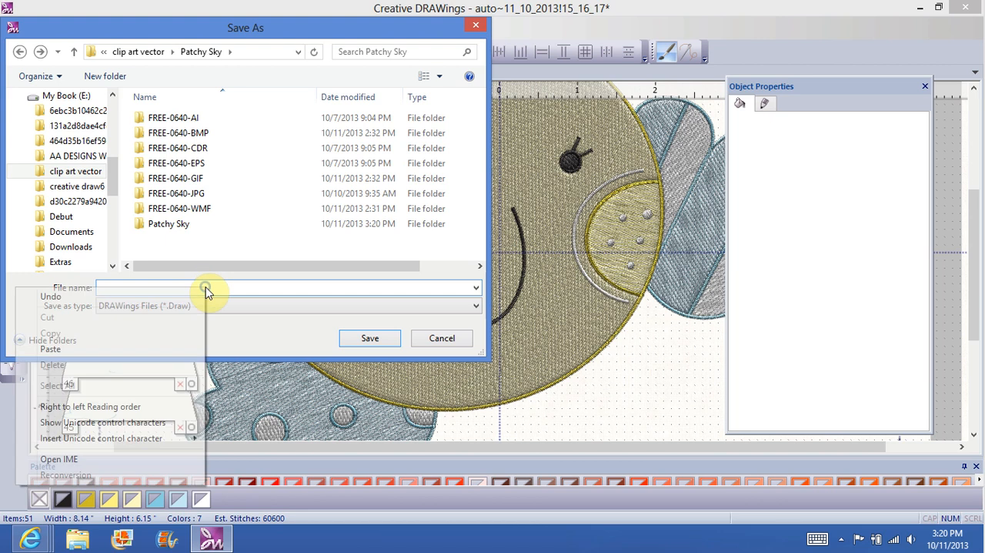
pyautogui.click(119, 350)
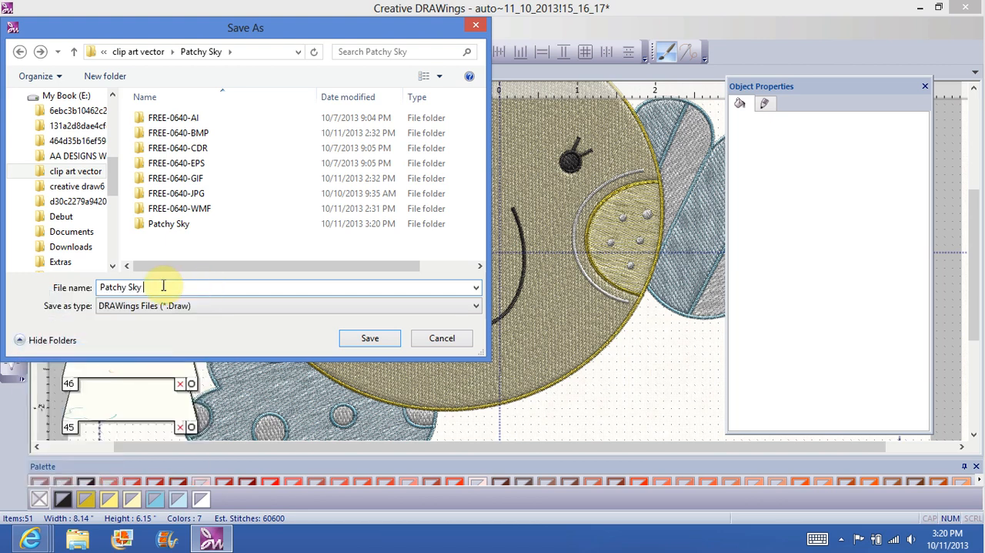
pyautogui.write('7')
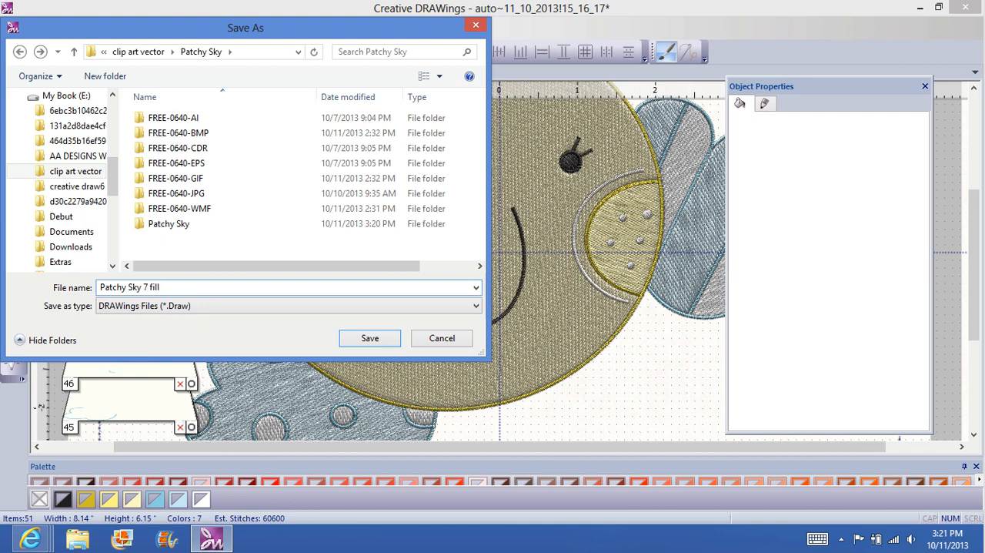
pyautogui.write('fill 6x10')
# Step: Copy the complete file name for reuse and save the design as a DRAWings file in the parent Patchy Sky folder
pyautogui.click(180, 225)
pyautogui.doubleClick(196, 288)
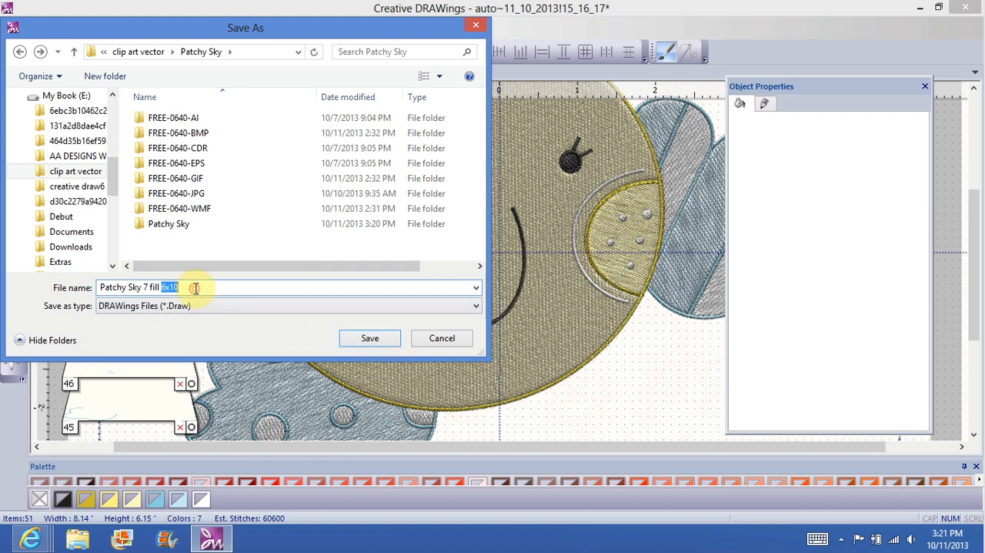
pyautogui.click(195, 287)
pyautogui.doubleClick(194, 288)
pyautogui.moveTo(163, 285); pyautogui.dragTo(112, 286)
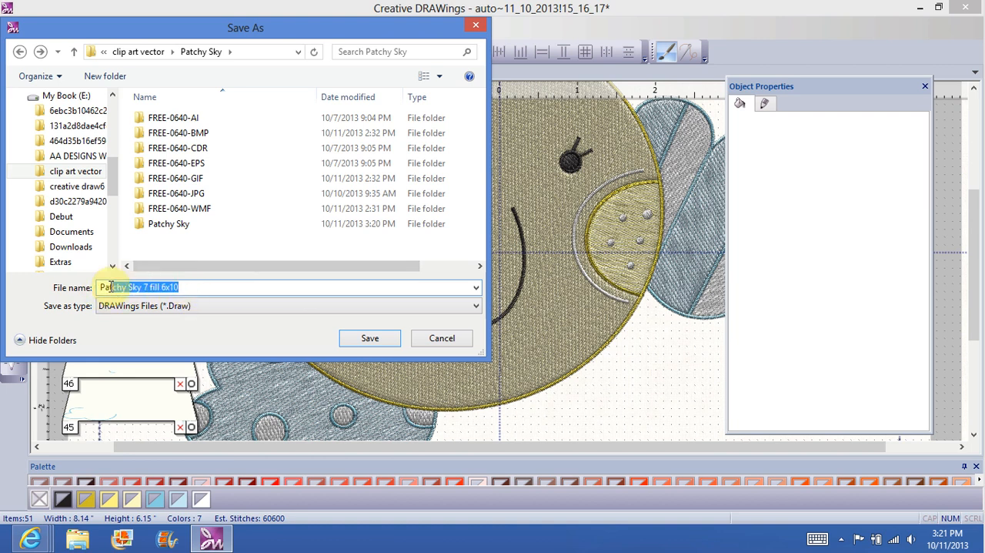
pyautogui.rightClick(101, 287)
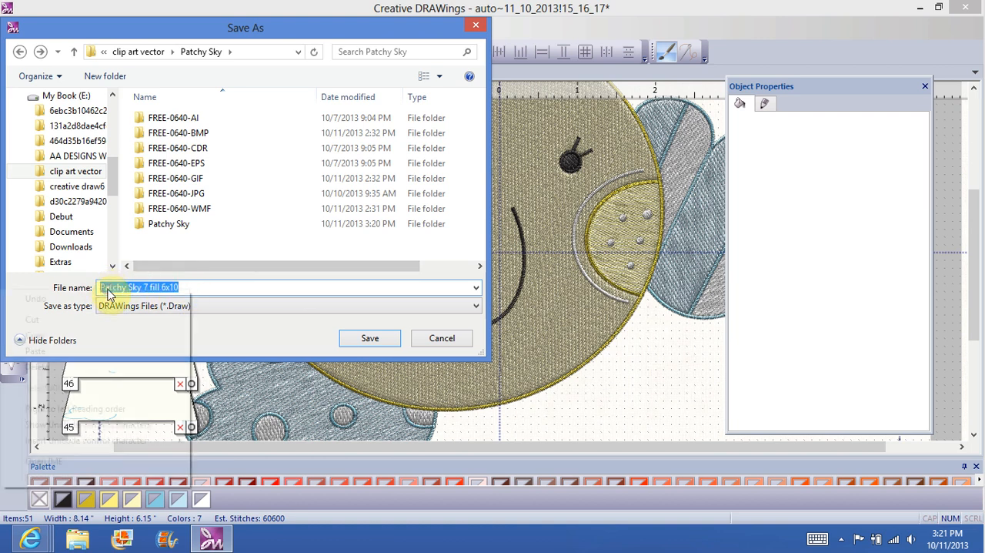
pyautogui.click(77, 337)
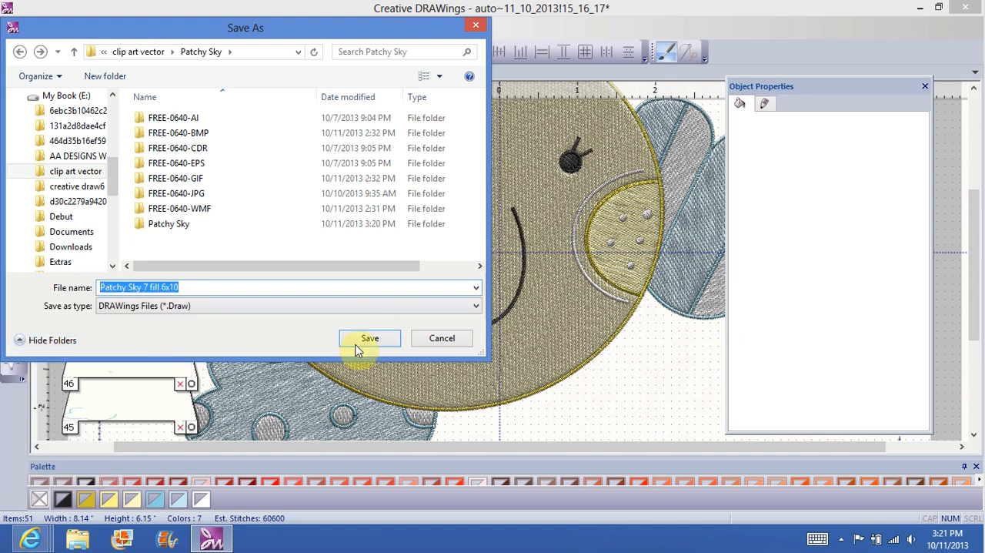
pyautogui.click(308, 286)
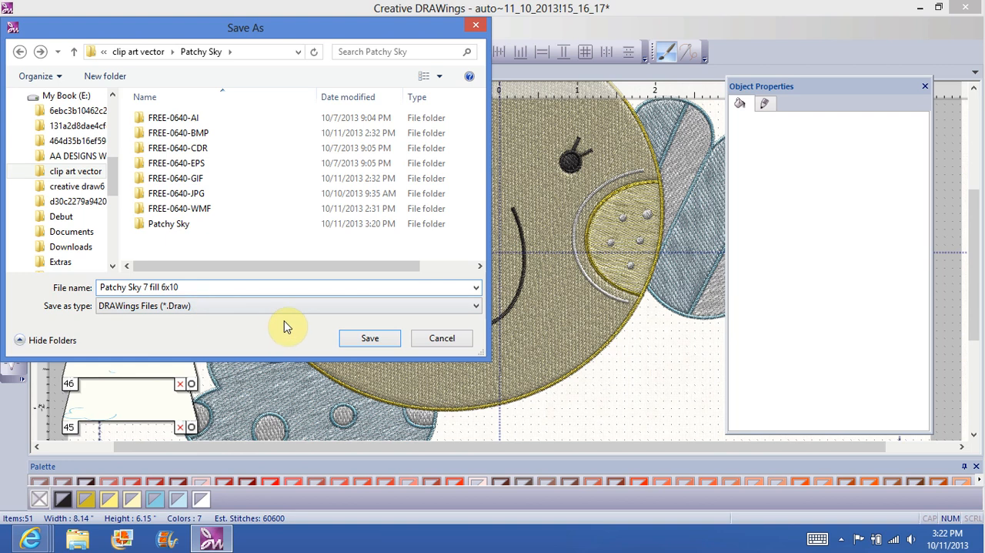
pyautogui.click(370, 338)
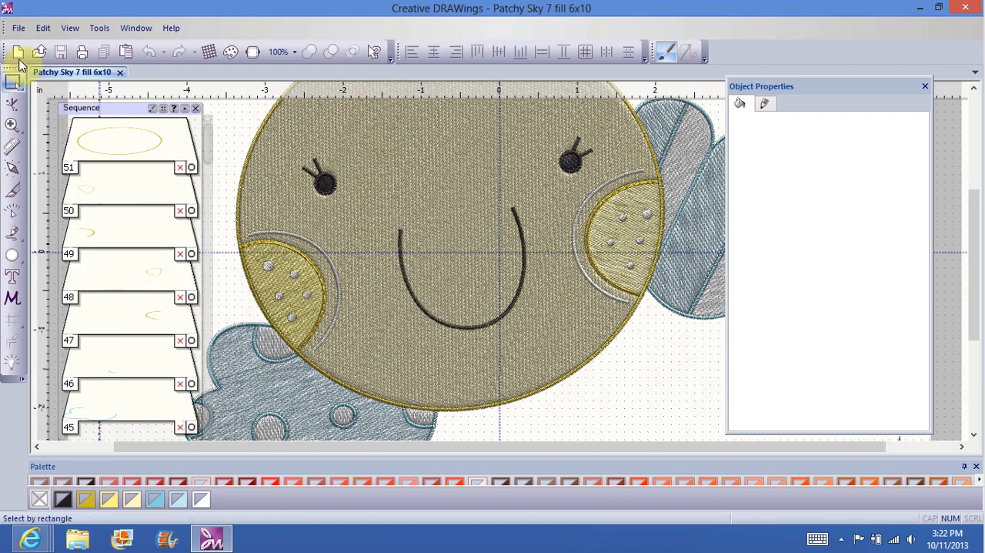
# Step: Save a copy of the design in the Patchy Sky subfolder as a Husqvarna (*.Hus) file using the Husqvarna Generic machine
pyautogui.click(19, 29)
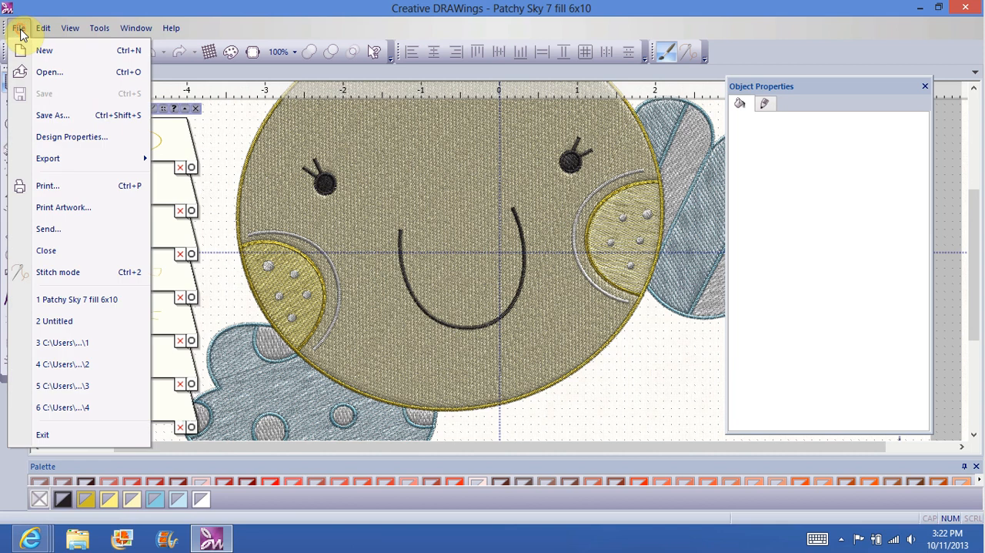
pyautogui.click(51, 115)
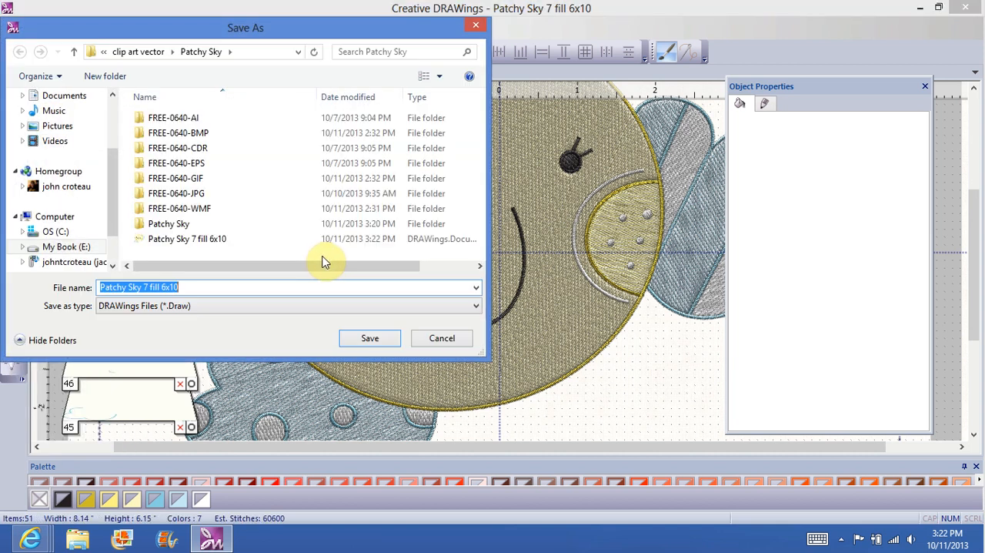
pyautogui.doubleClick(176, 227)
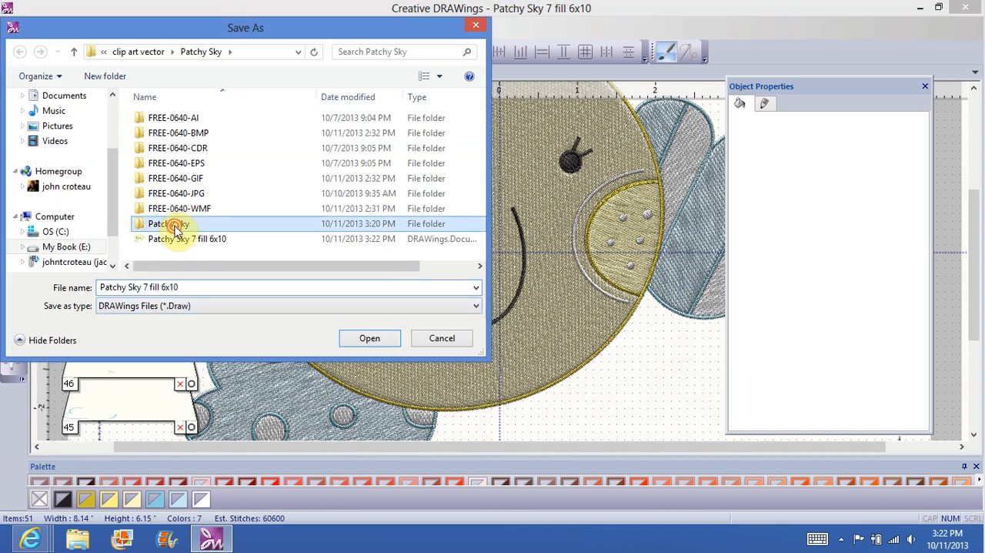
pyautogui.click(475, 308)
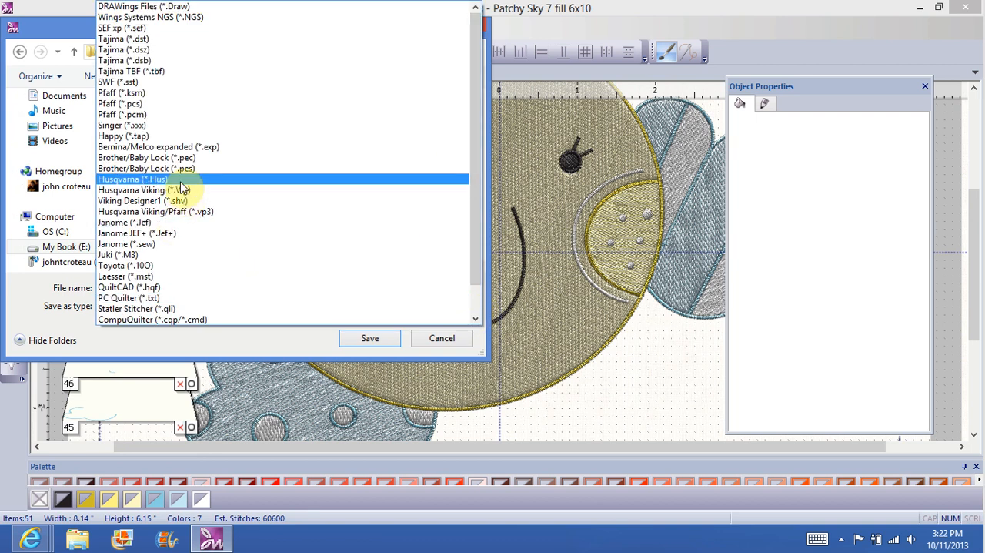
pyautogui.click(179, 180)
pyautogui.click(369, 341)
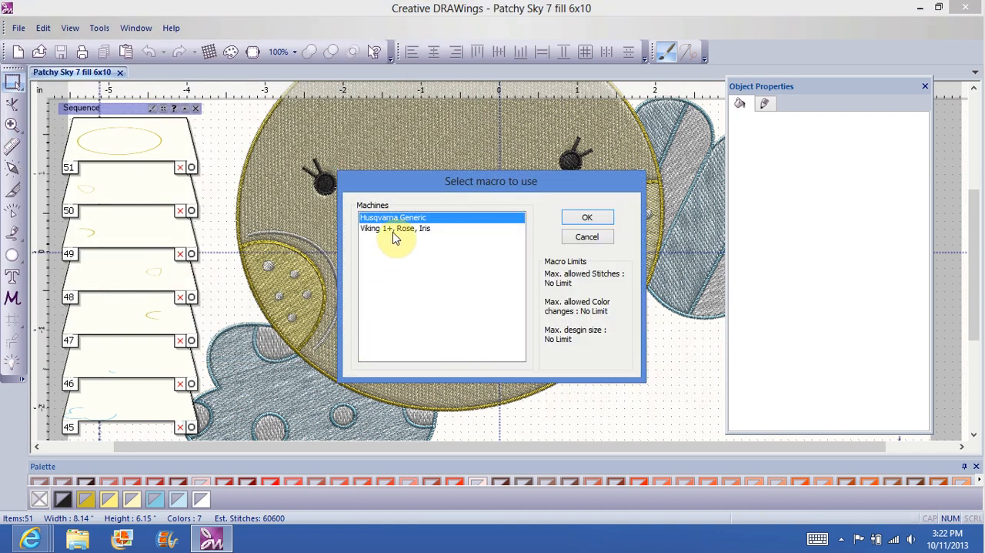
pyautogui.click(582, 218)
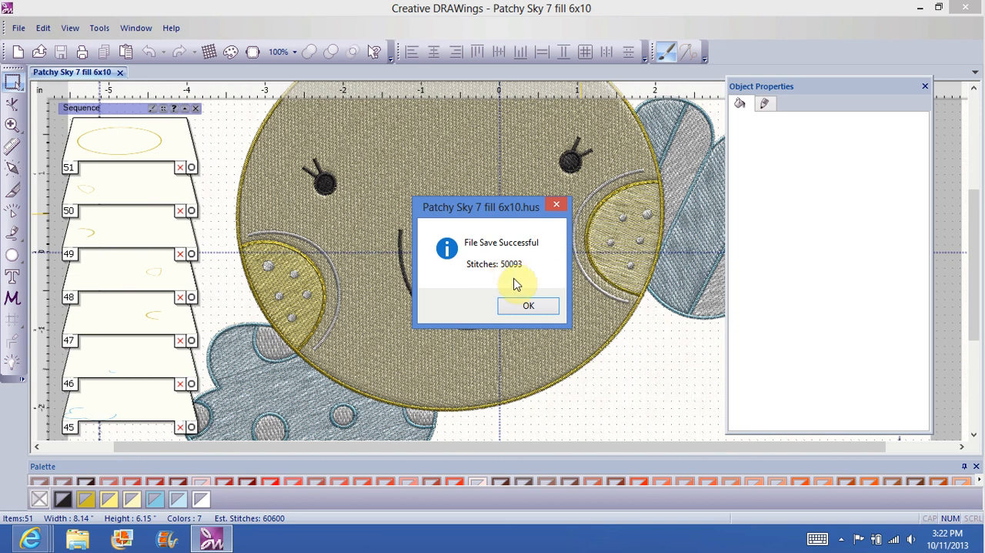
pyautogui.click(529, 306)
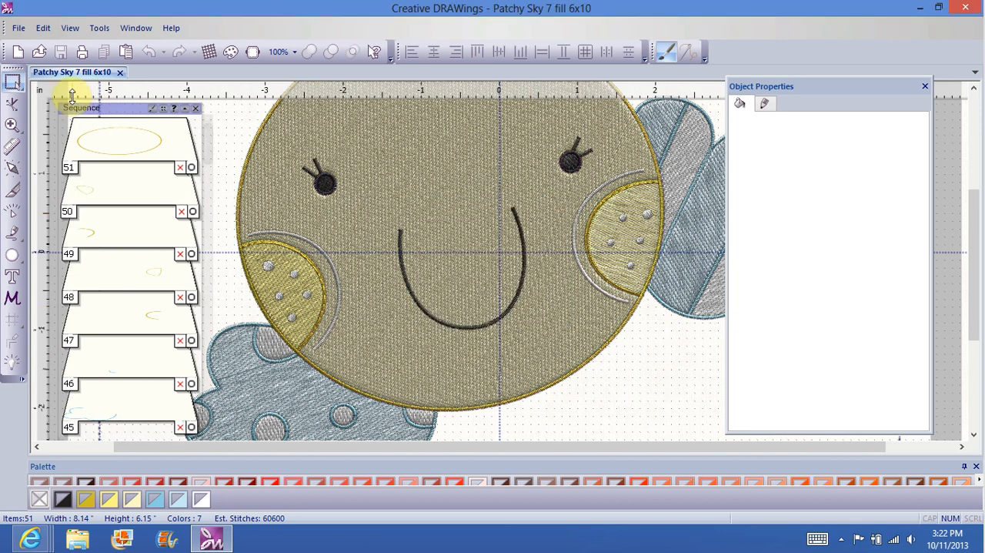
# Step: Save a copy in the Patchy Sky subfolder in Singer (*.xxx) format using the Compucon DOS machine macro
pyautogui.click(18, 28)
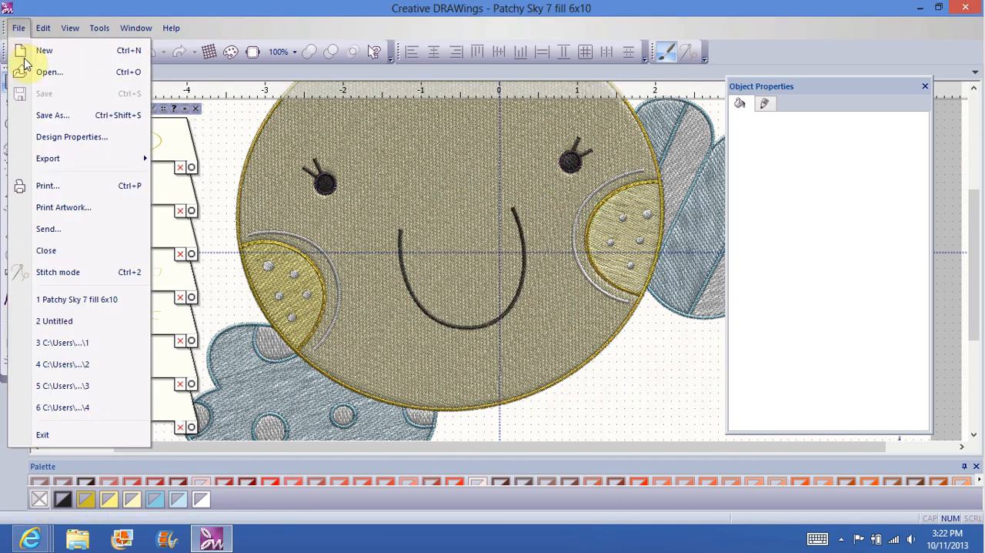
pyautogui.click(47, 115)
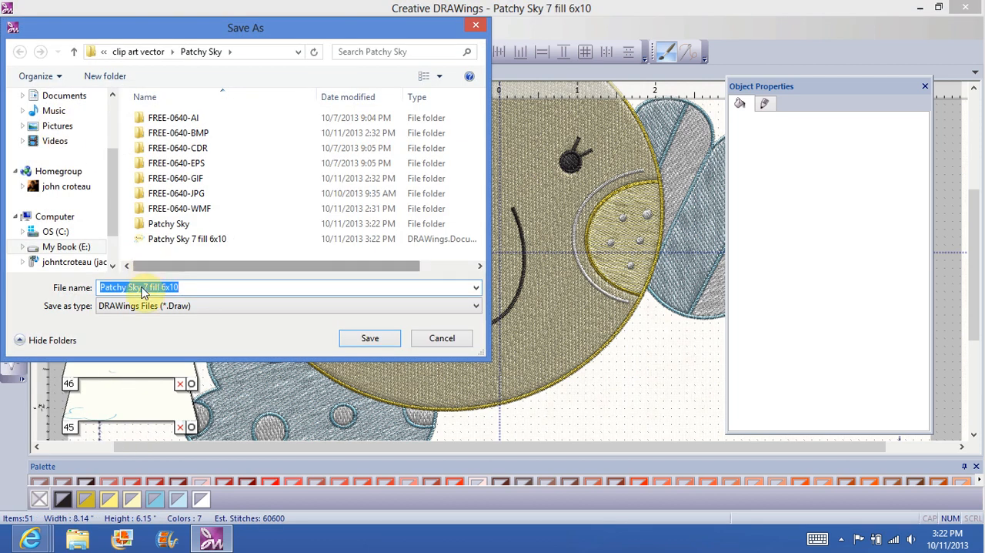
pyautogui.click(168, 225)
pyautogui.doubleClick(168, 225)
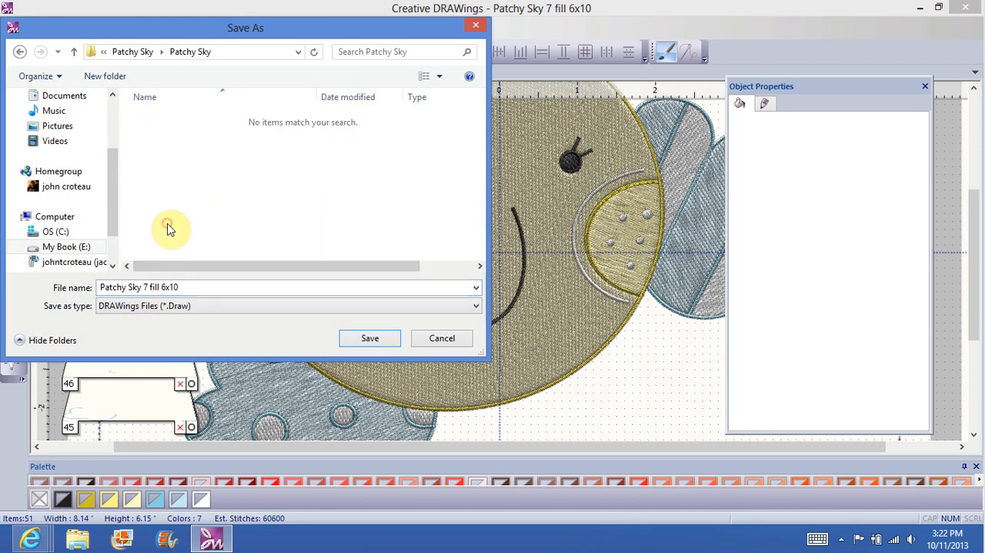
pyautogui.click(475, 306)
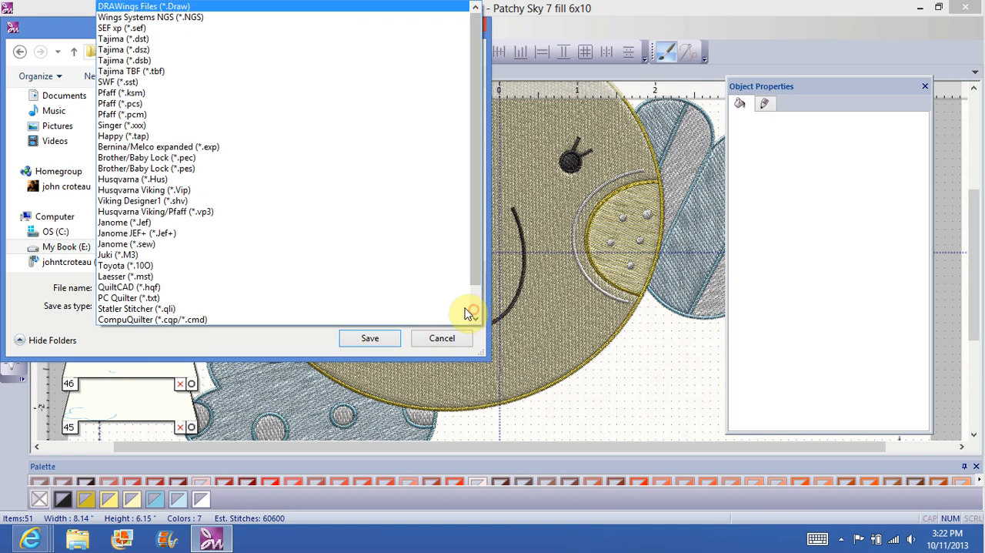
pyautogui.click(172, 126)
pyautogui.click(370, 339)
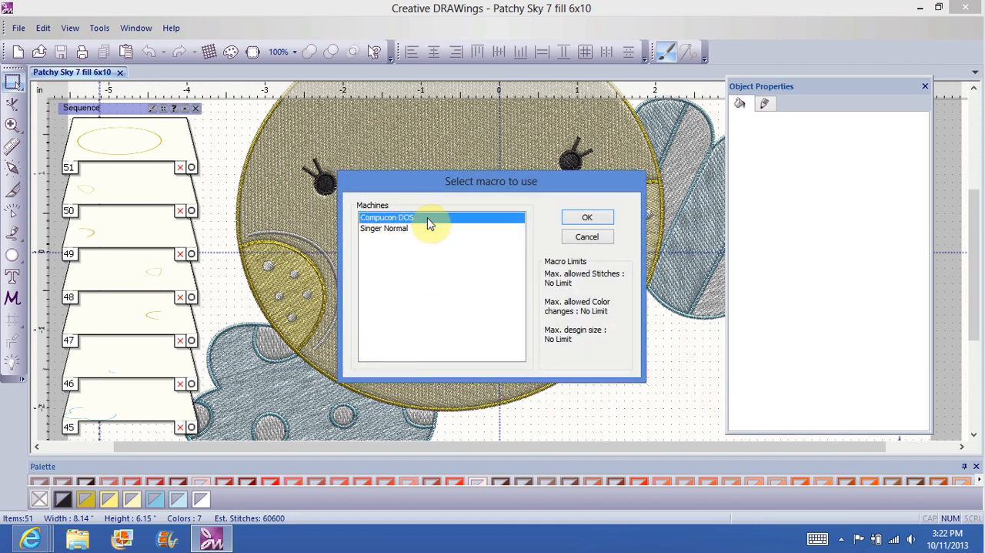
pyautogui.click(588, 217)
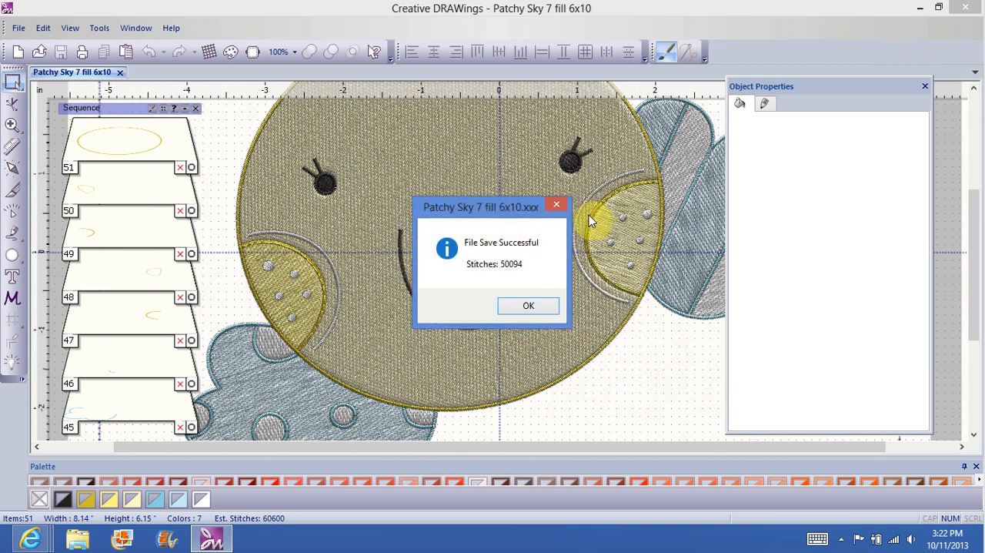
pyautogui.click(523, 304)
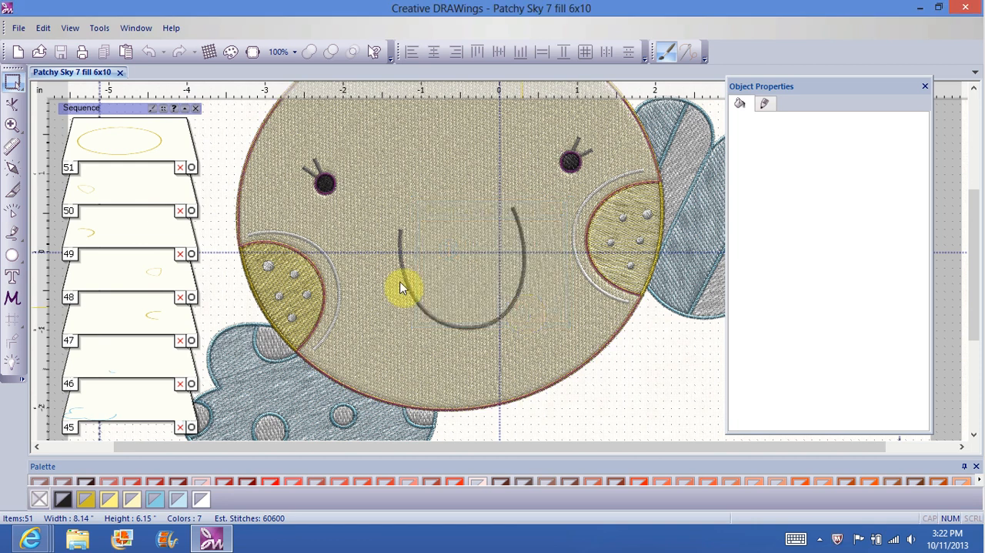
# Step: Save another copy in the Patchy Sky subfolder as a Tajima (*.dst) file with the Tajima normal machine
pyautogui.click(19, 28)
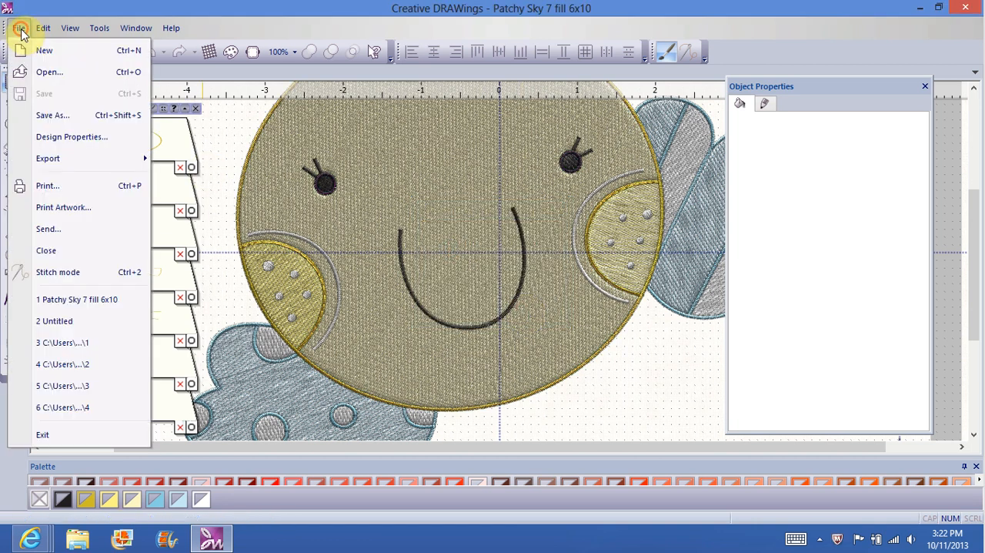
pyautogui.click(44, 118)
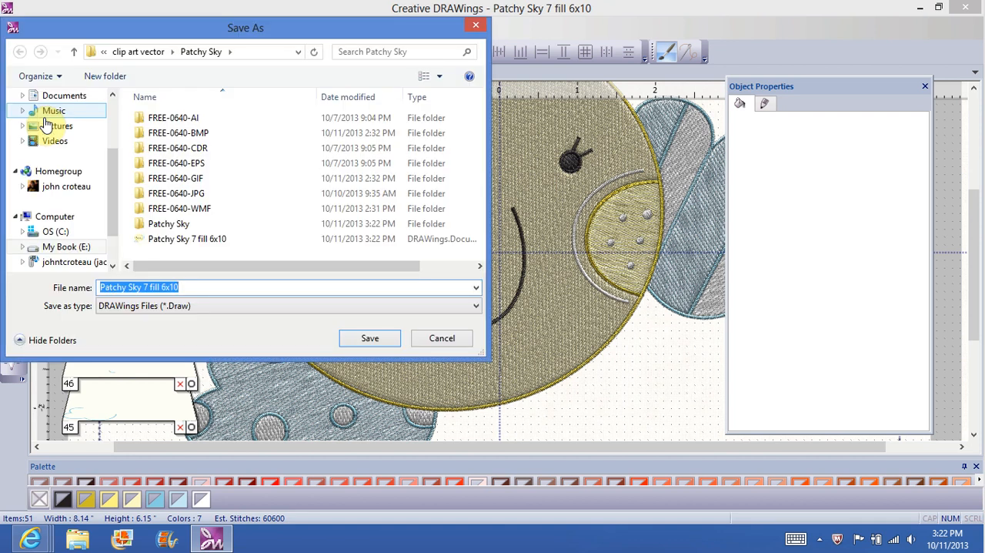
pyautogui.click(156, 223)
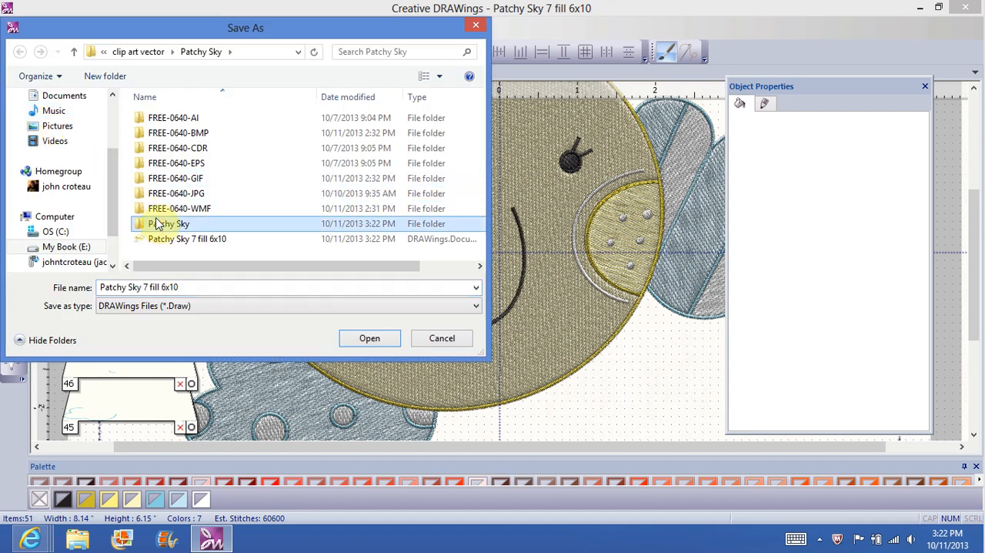
pyautogui.doubleClick(156, 223)
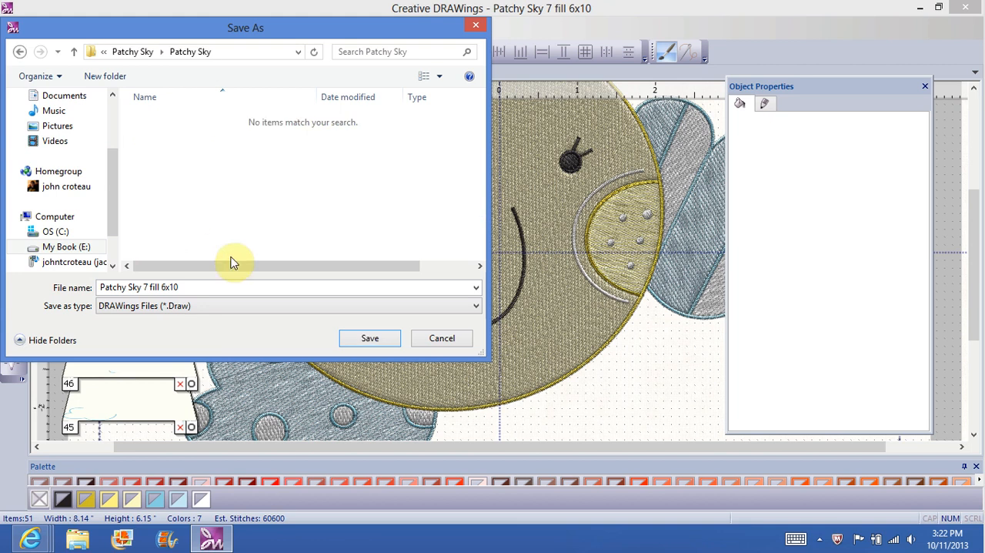
pyautogui.click(475, 308)
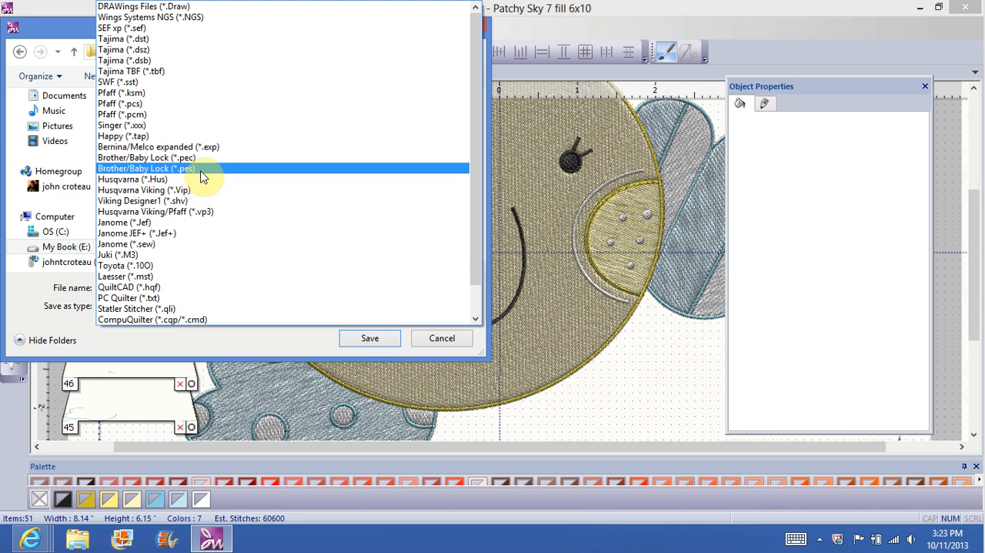
pyautogui.click(177, 40)
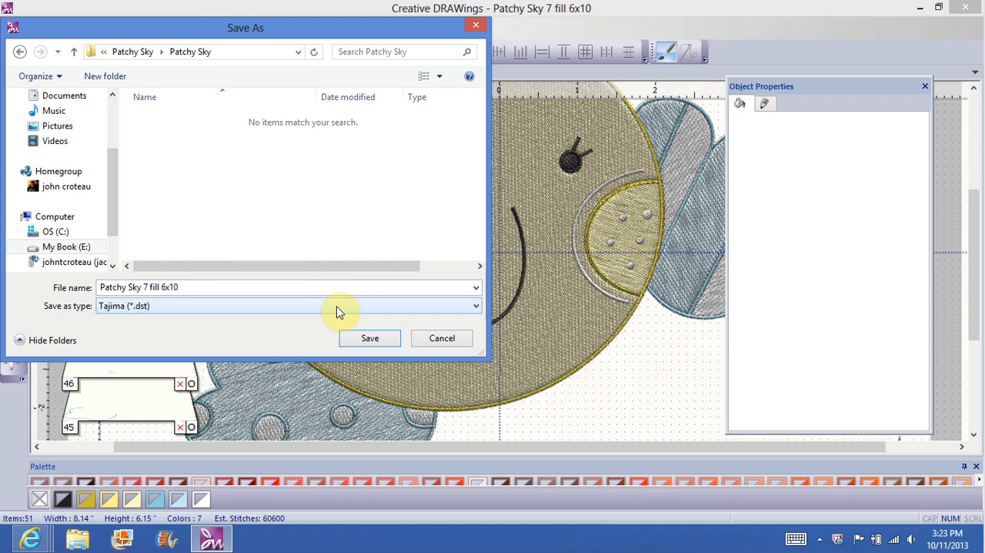
pyautogui.click(369, 339)
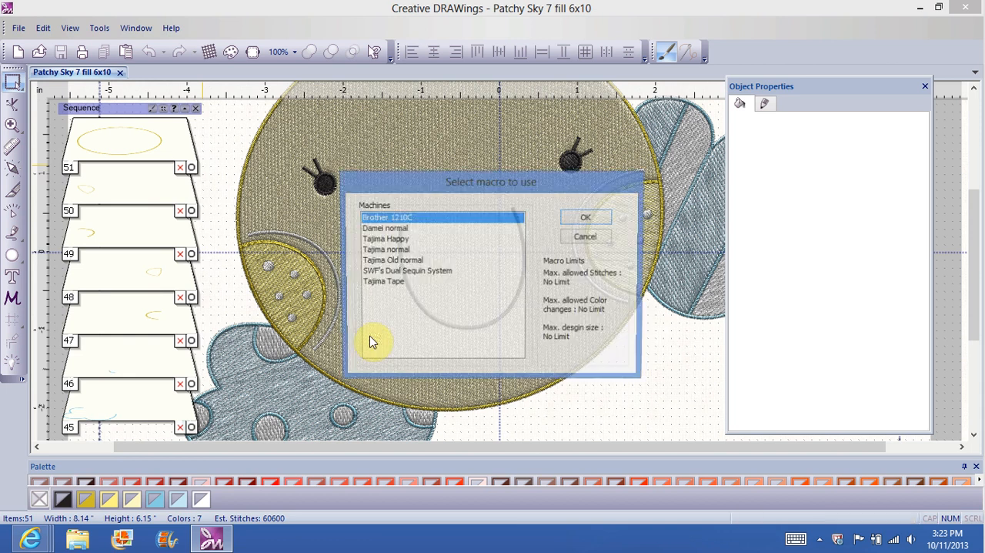
pyautogui.click(398, 251)
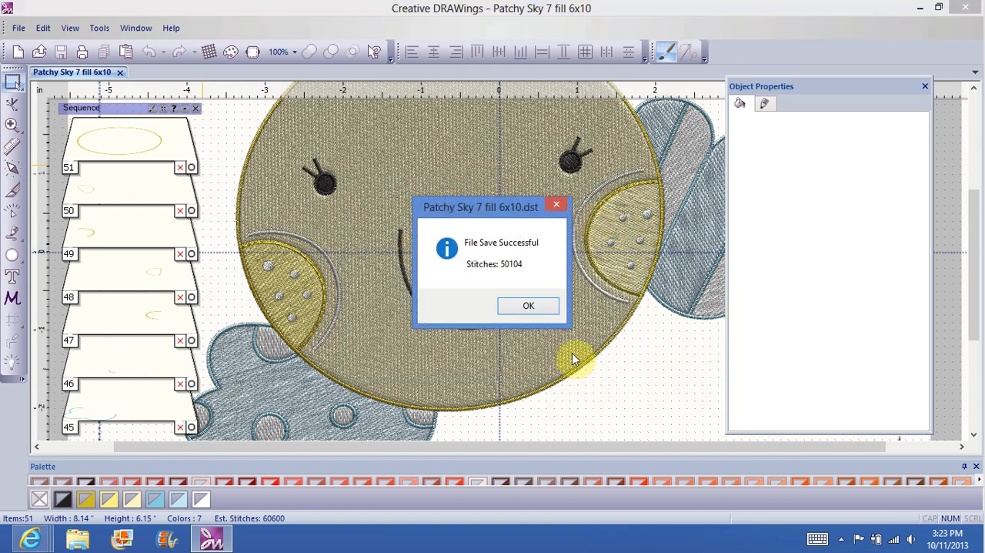
pyautogui.click(534, 305)
# Step: Save a Brother/Baby Lock (*.pes) version in the Patchy Sky subfolder using the BROTHER PE machine macro
pyautogui.click(18, 29)
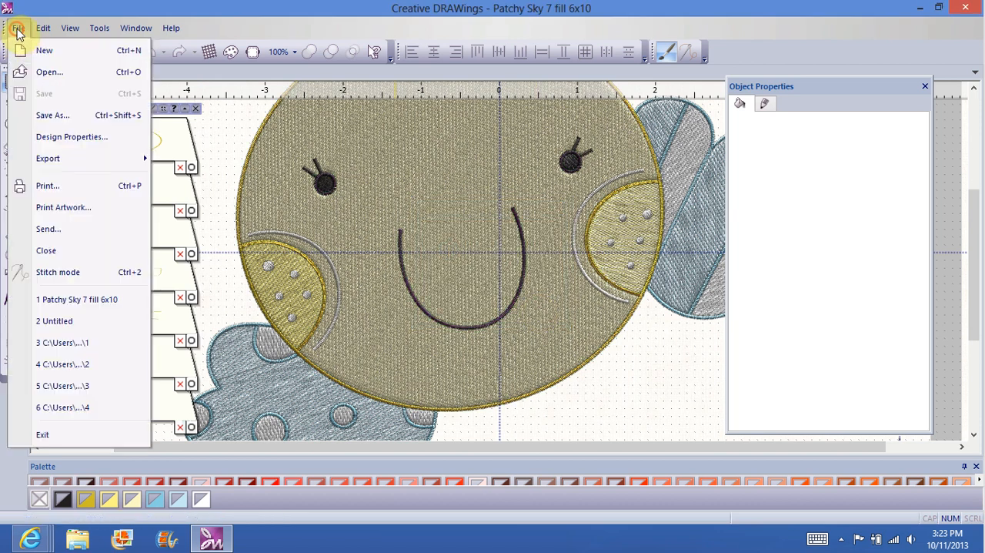
pyautogui.click(53, 116)
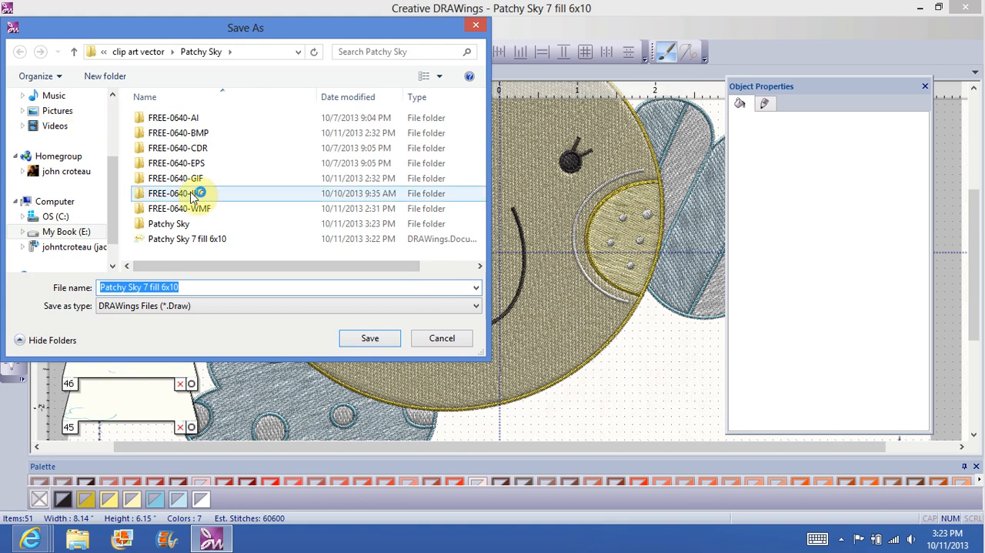
pyautogui.doubleClick(188, 226)
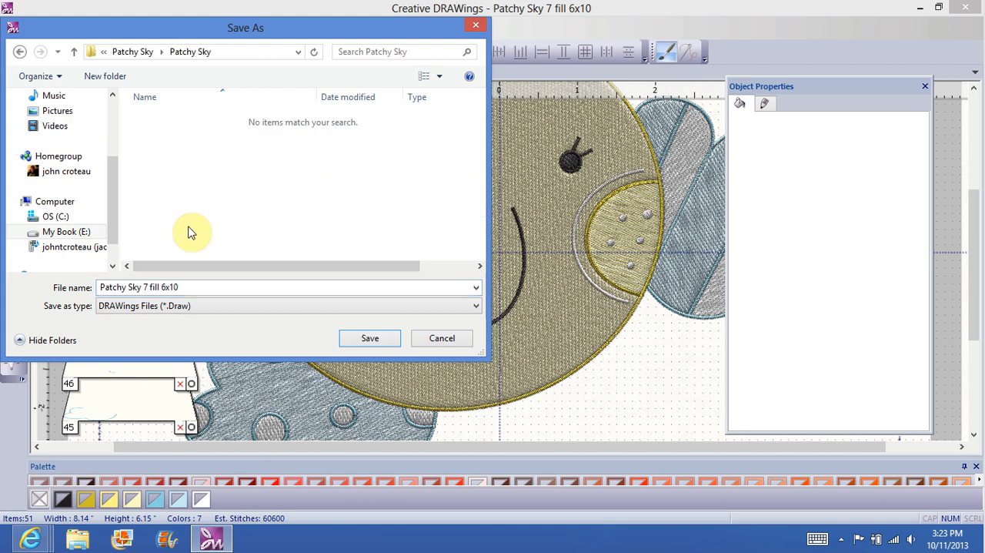
pyautogui.click(474, 307)
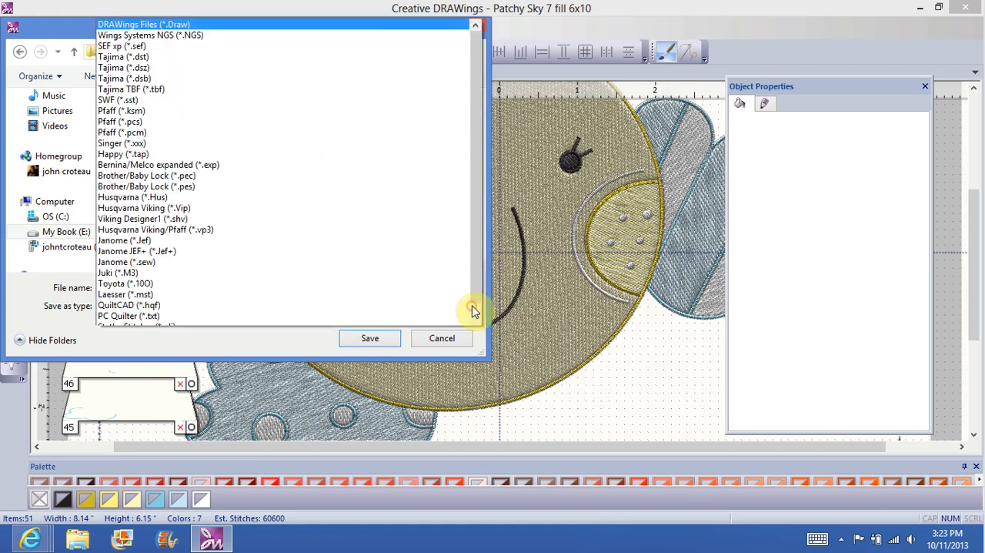
pyautogui.click(202, 167)
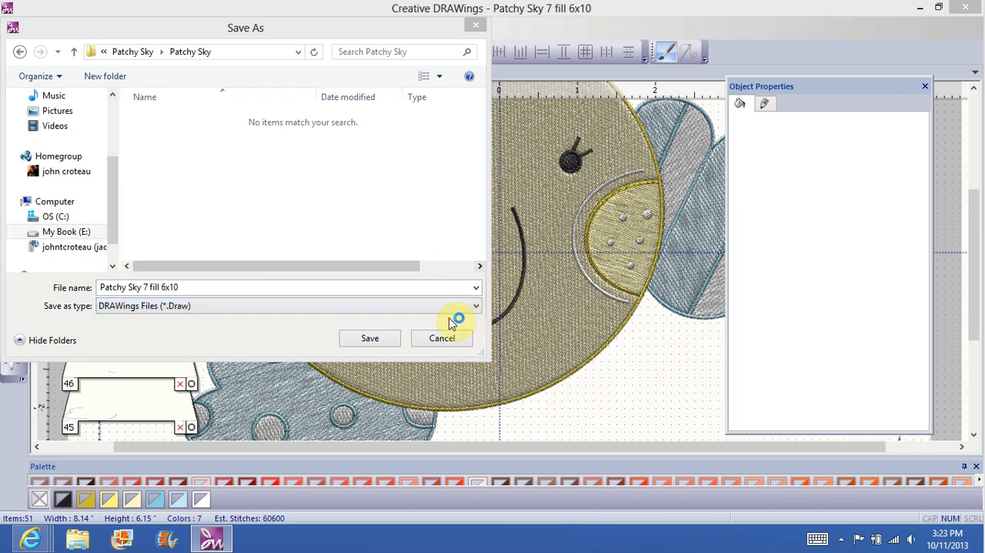
pyautogui.click(474, 309)
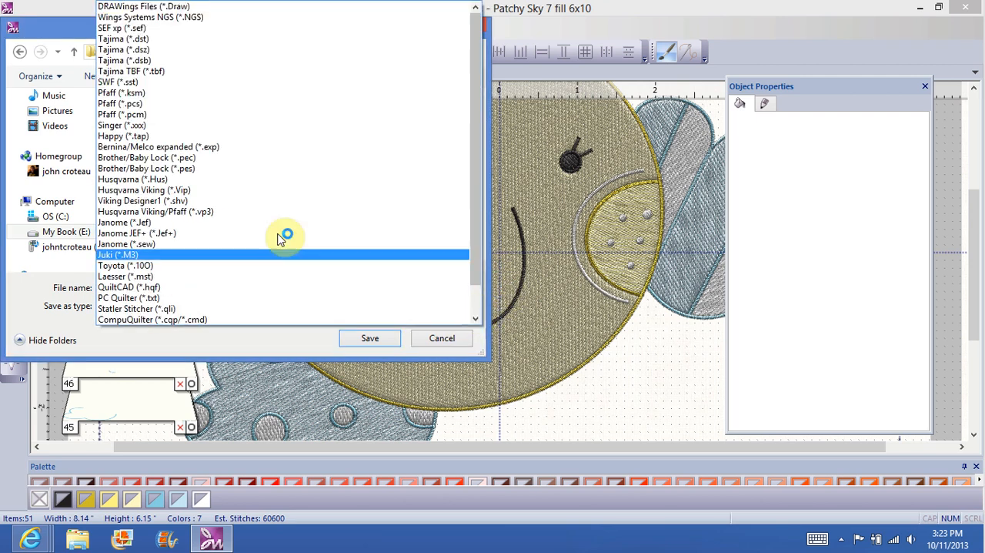
pyautogui.click(226, 169)
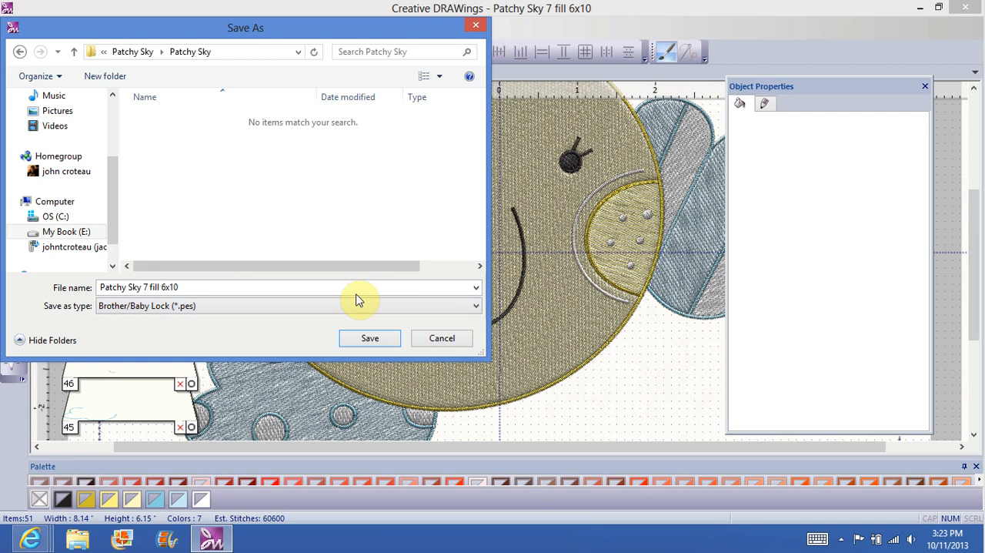
pyautogui.click(368, 336)
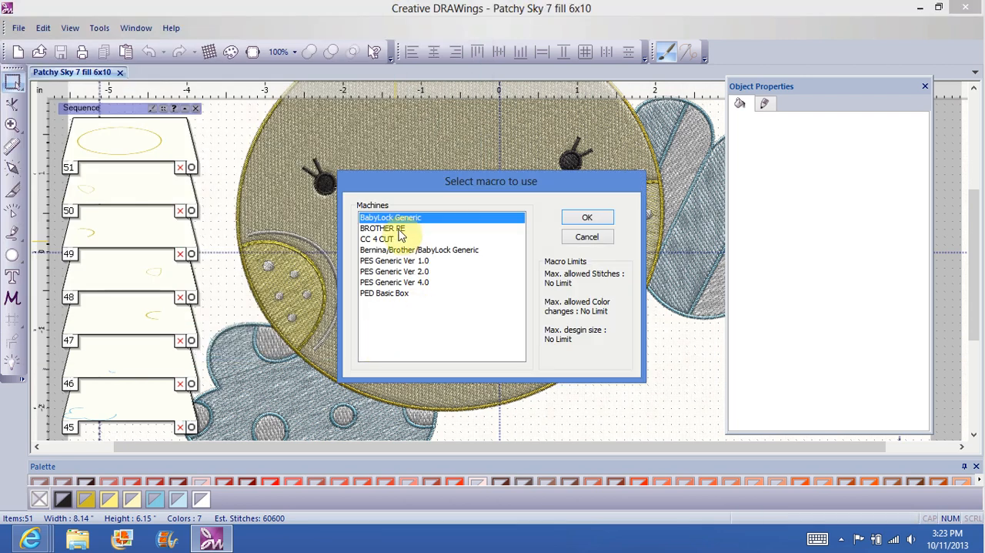
pyautogui.click(401, 228)
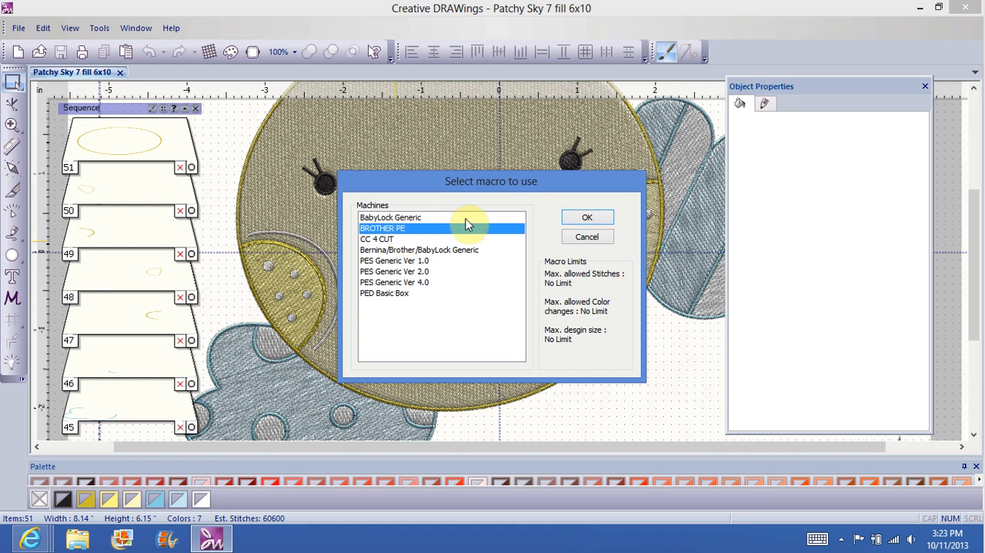
pyautogui.click(595, 221)
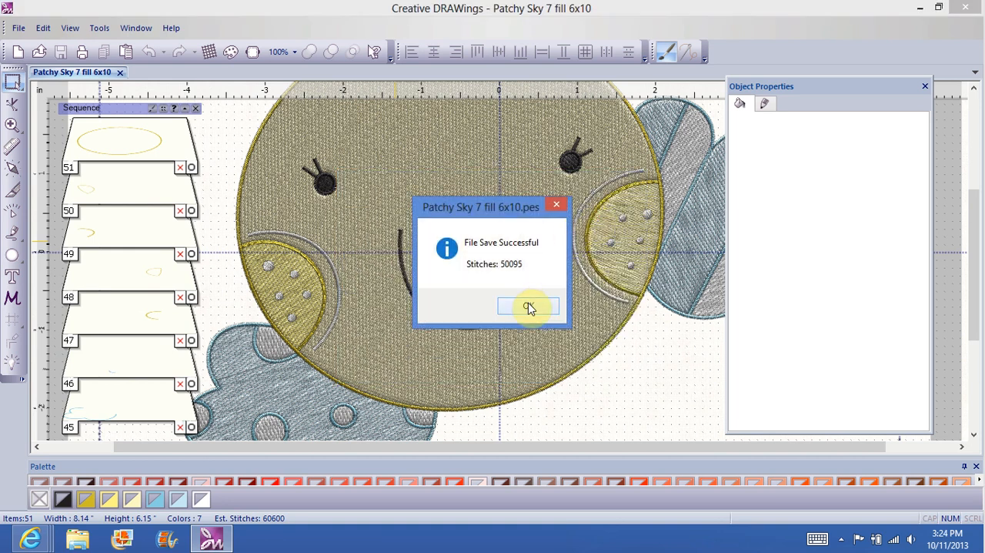
pyautogui.click(529, 307)
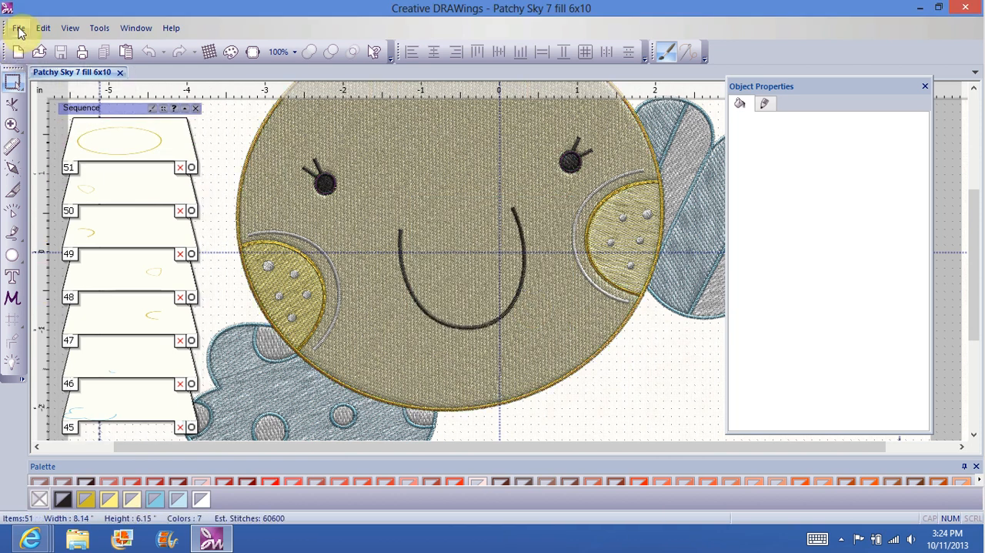
# Step: Preview the printout and limit it to the design only plus the header, color changes and sequence icons
pyautogui.click(19, 31)
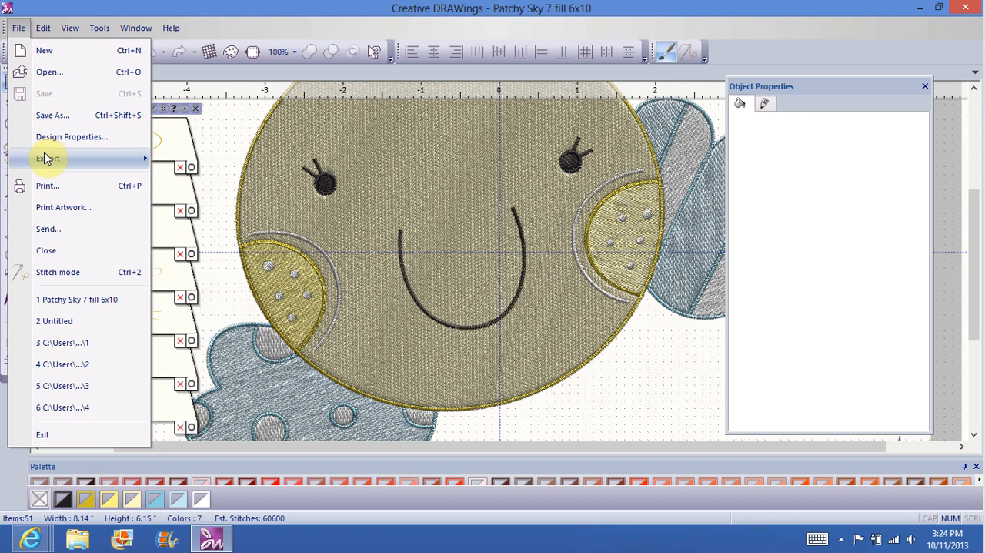
pyautogui.click(44, 190)
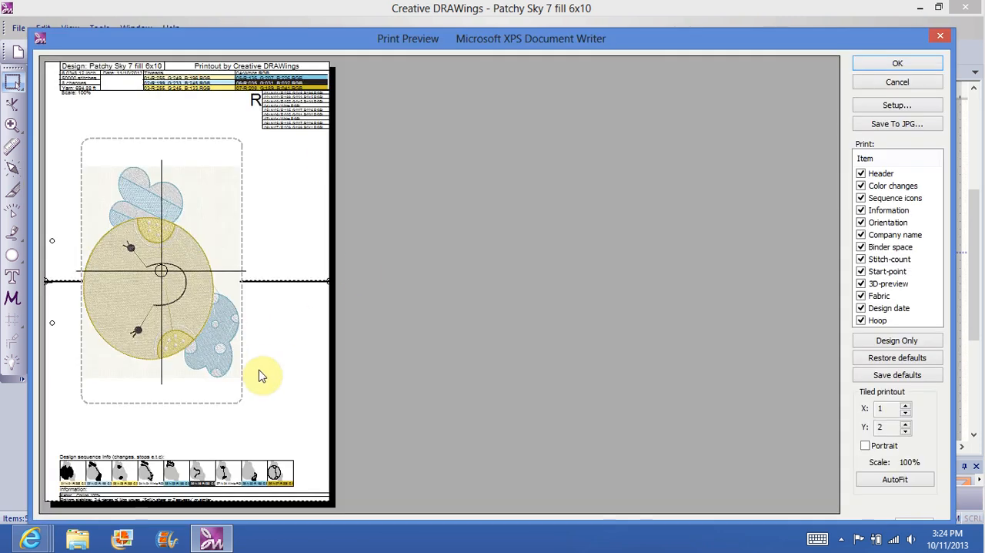
pyautogui.click(891, 343)
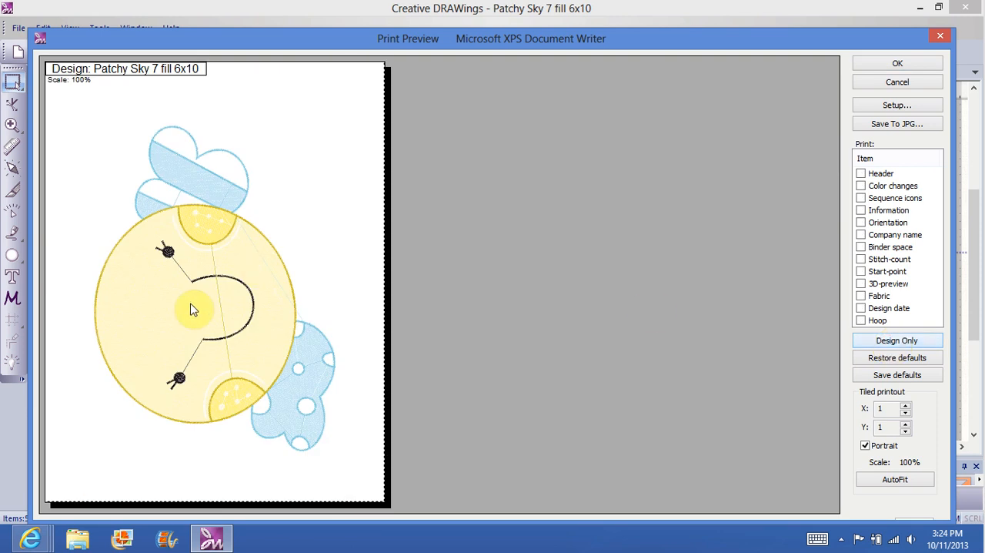
pyautogui.click(860, 174)
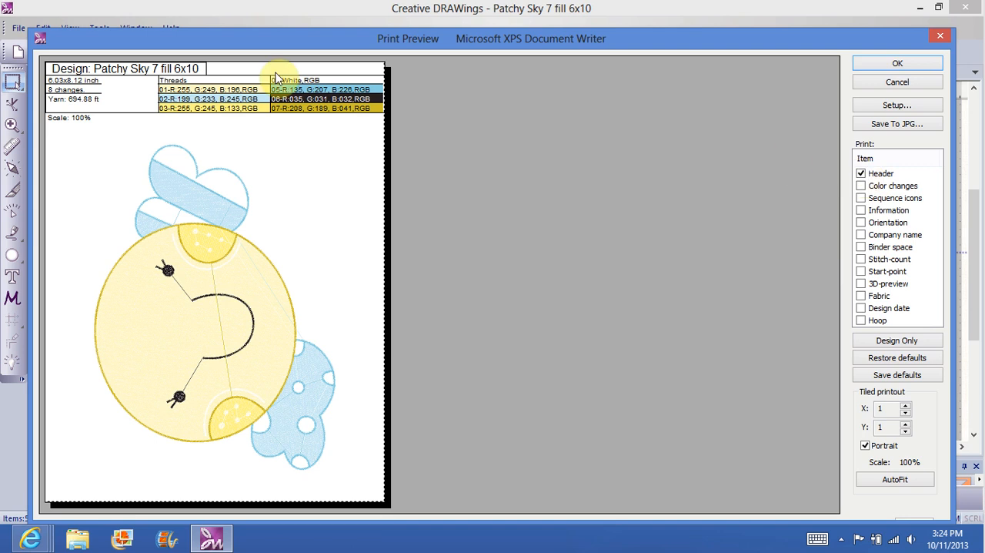
pyautogui.click(861, 186)
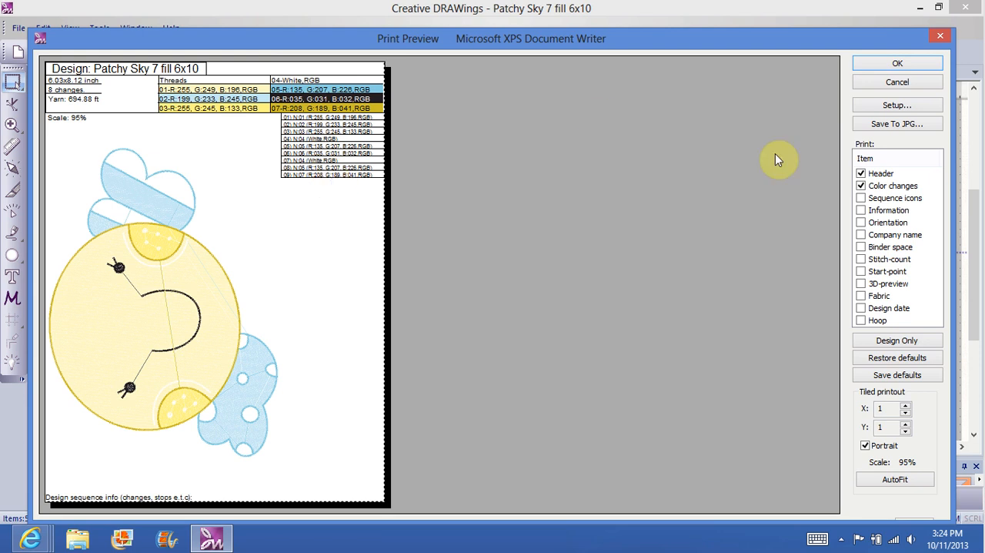
pyautogui.click(862, 198)
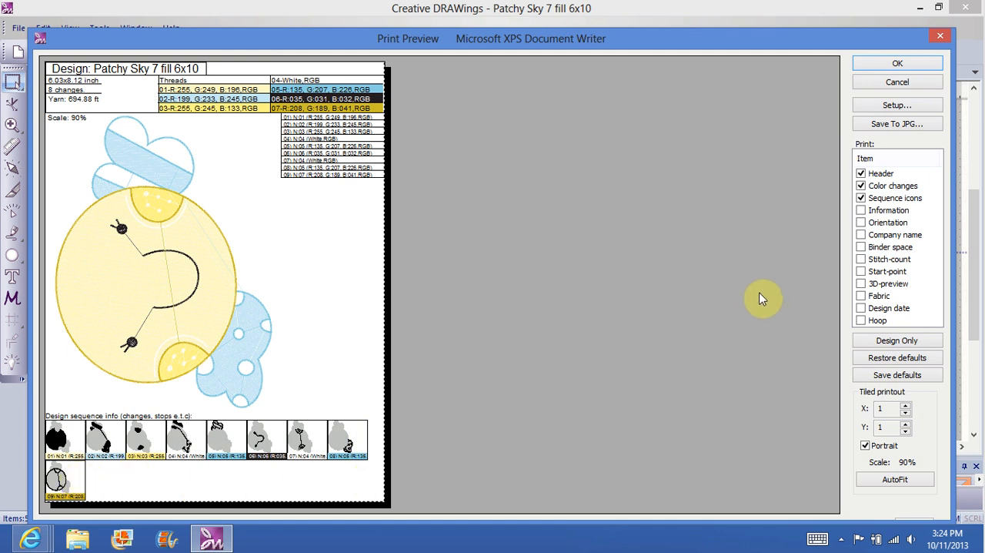
# Step: Try adding the company name to the printout, remove it again, and check the print setup without changing it
pyautogui.click(860, 236)
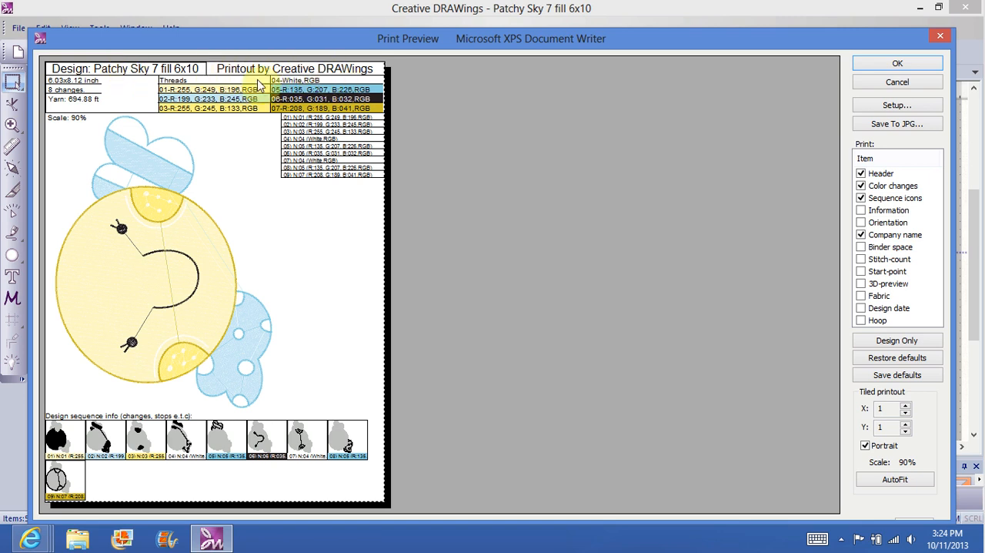
pyautogui.click(861, 235)
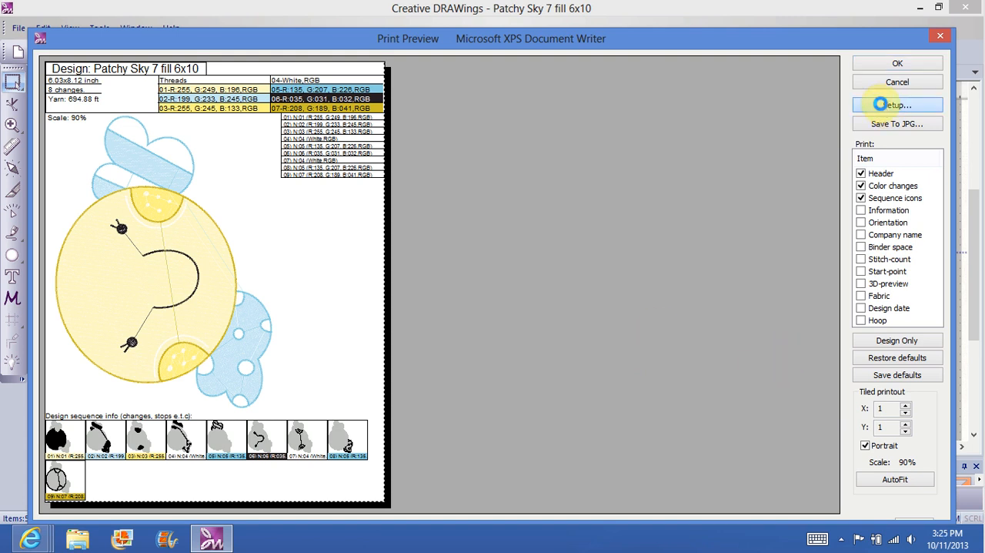
pyautogui.click(879, 105)
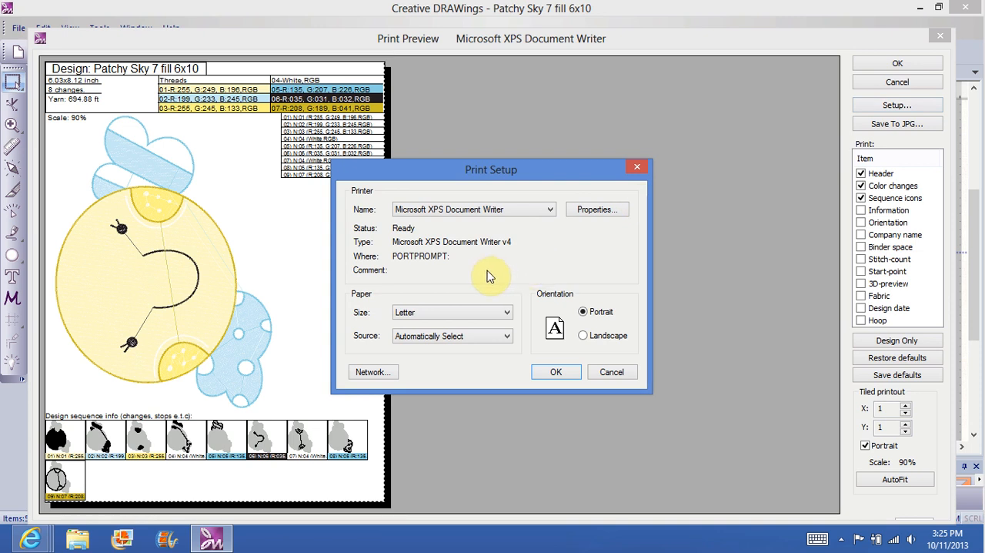
pyautogui.click(638, 170)
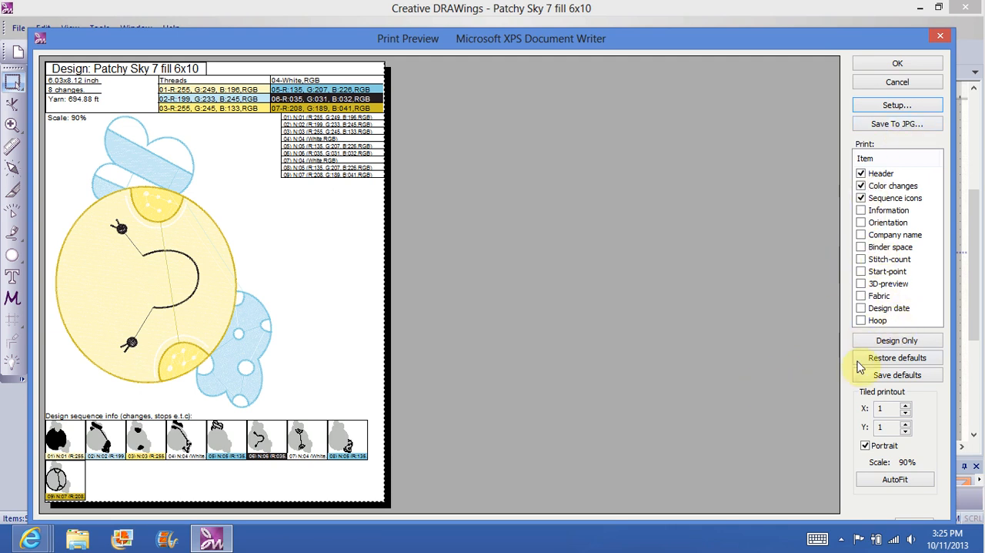
# Step: Include the 3D-preview and save the printout as a JPEG named Patchy Sky 7 fill 6x10 in the nested Patchy Sky subfolder
pyautogui.click(861, 284)
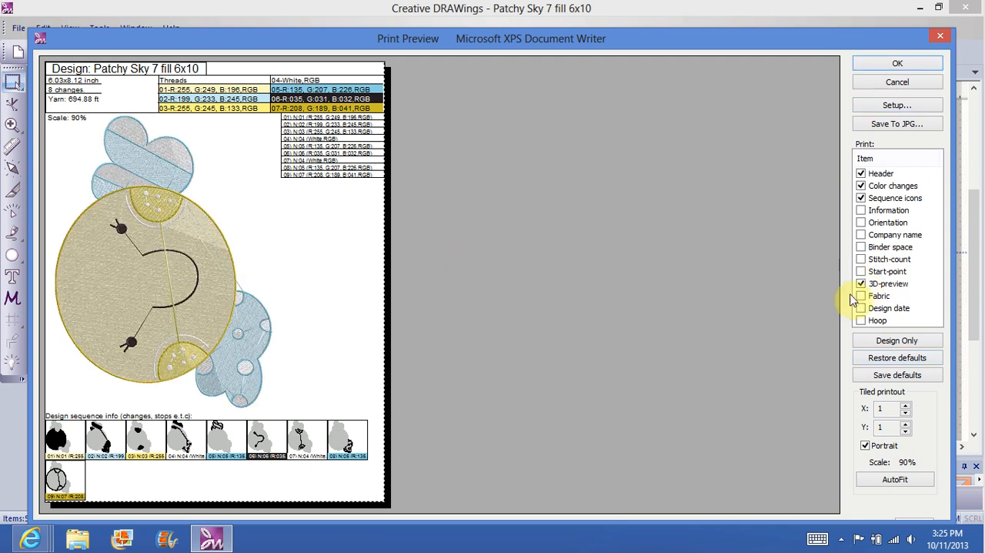
pyautogui.click(897, 126)
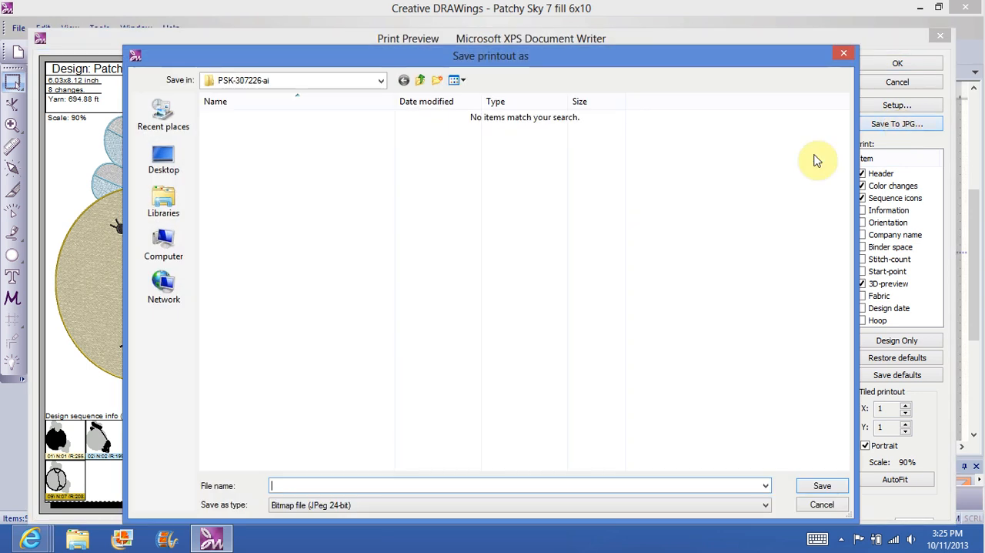
pyautogui.rightClick(314, 487)
pyautogui.click(206, 354)
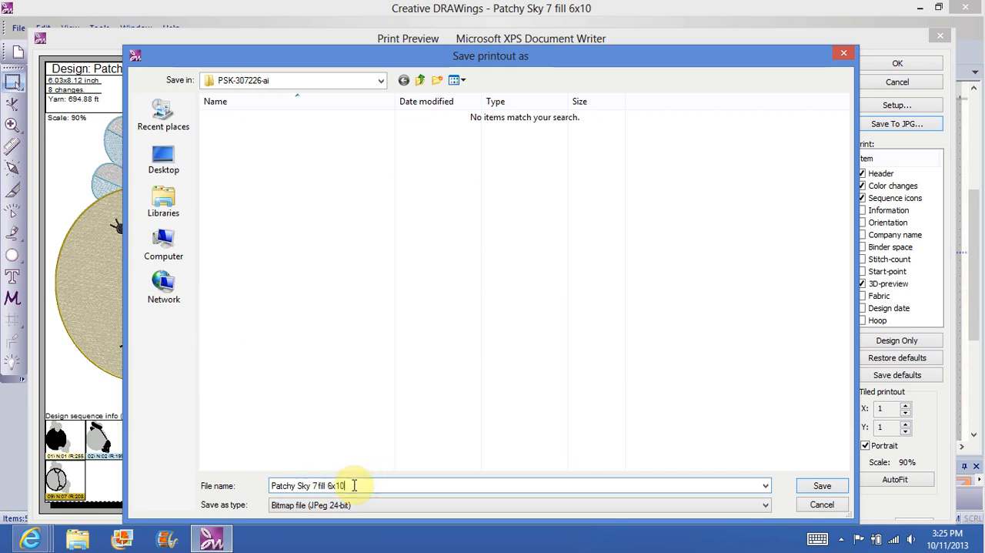
pyautogui.click(382, 82)
pyautogui.click(264, 202)
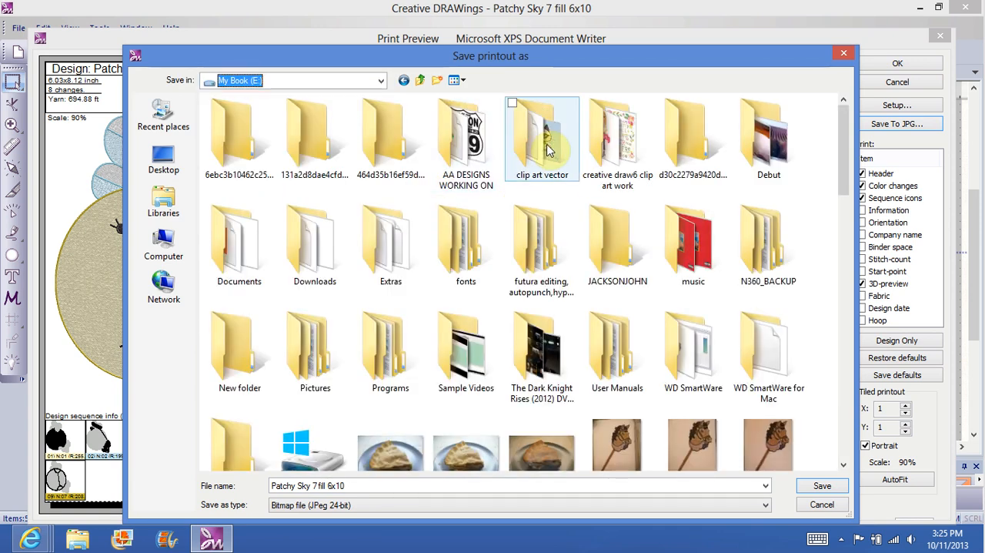
pyautogui.doubleClick(548, 151)
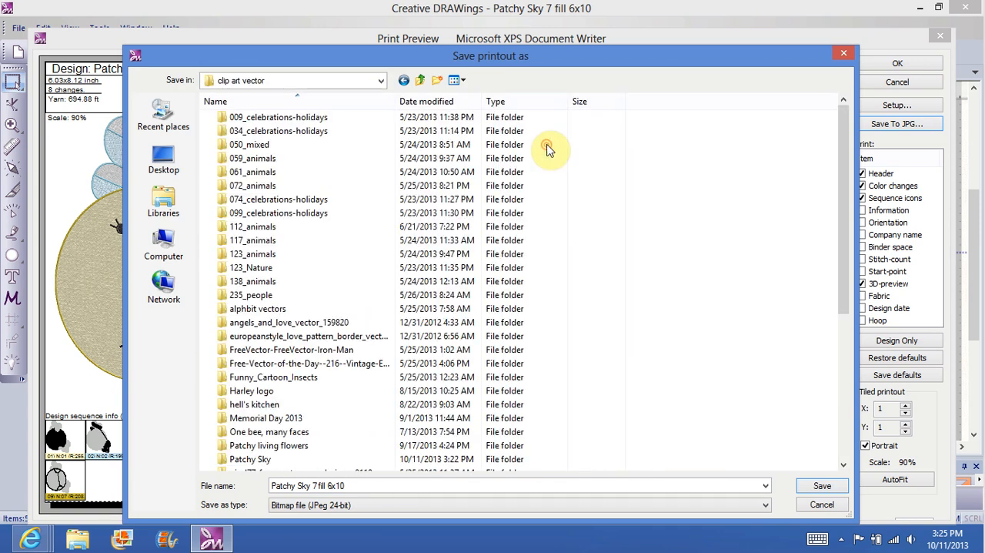
pyautogui.doubleClick(277, 460)
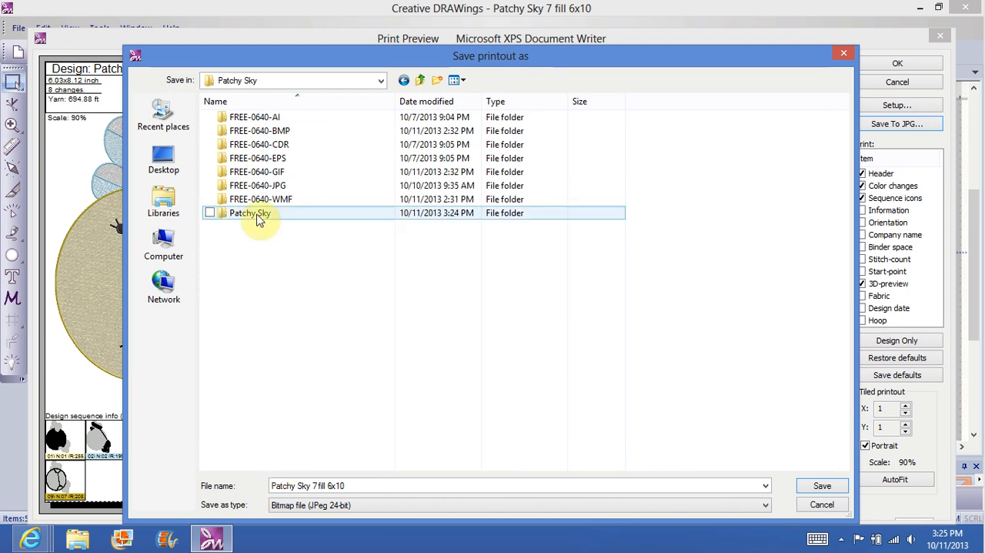
pyautogui.doubleClick(258, 219)
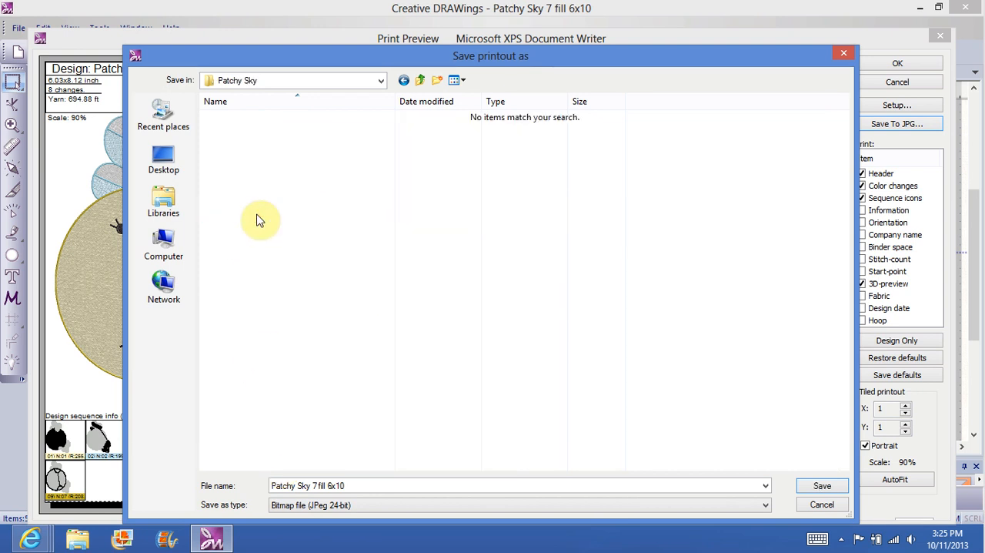
pyautogui.rightClick(258, 220)
pyautogui.click(823, 486)
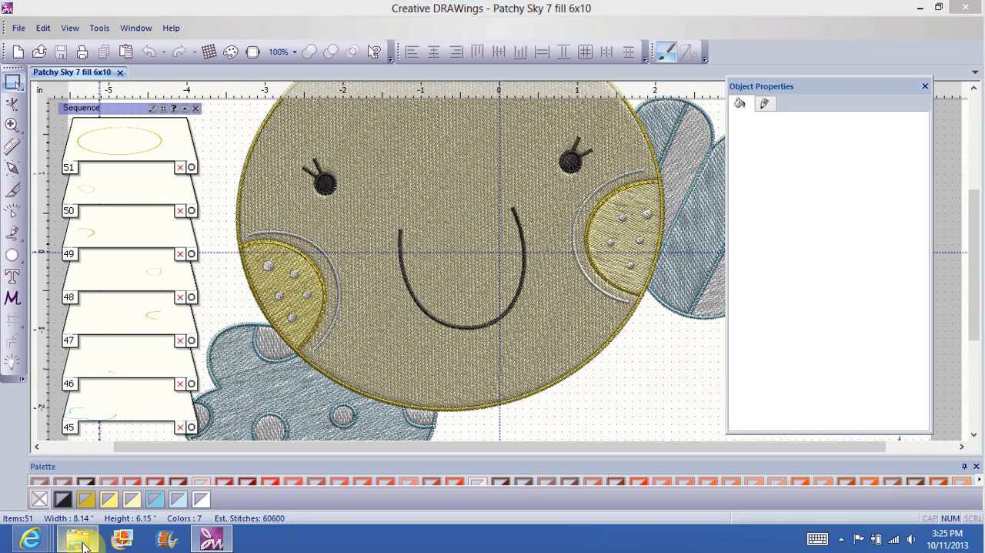
# Step: Switch to File Explorer and open the nested Patchy Sky subfolder under clip art vector on the My Book (E:) drive
pyautogui.click(79, 539)
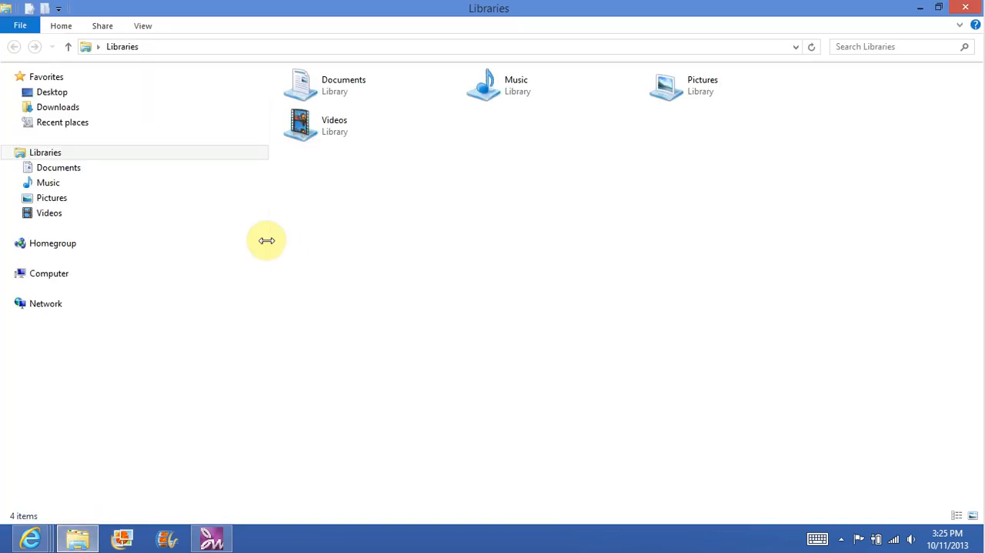
pyautogui.click(55, 320)
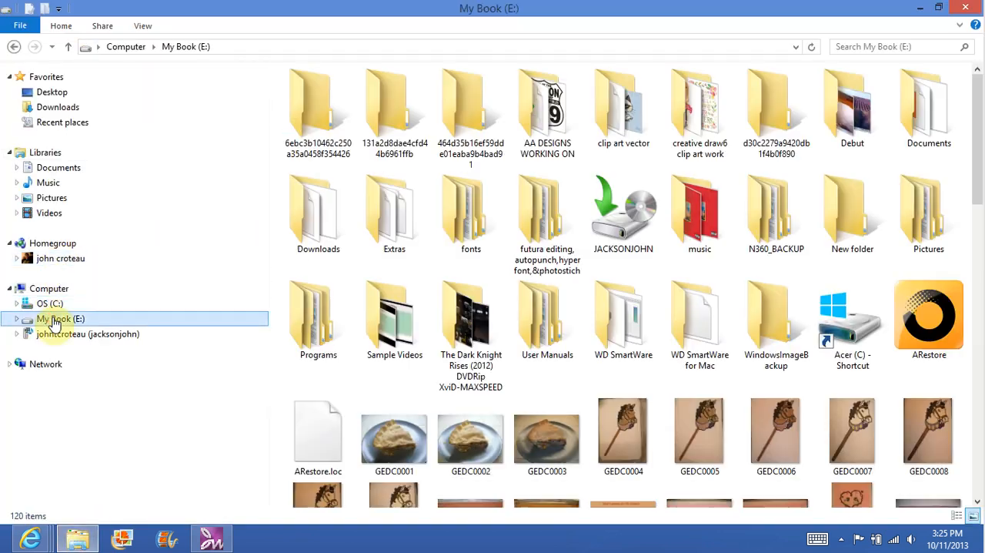
pyautogui.doubleClick(632, 135)
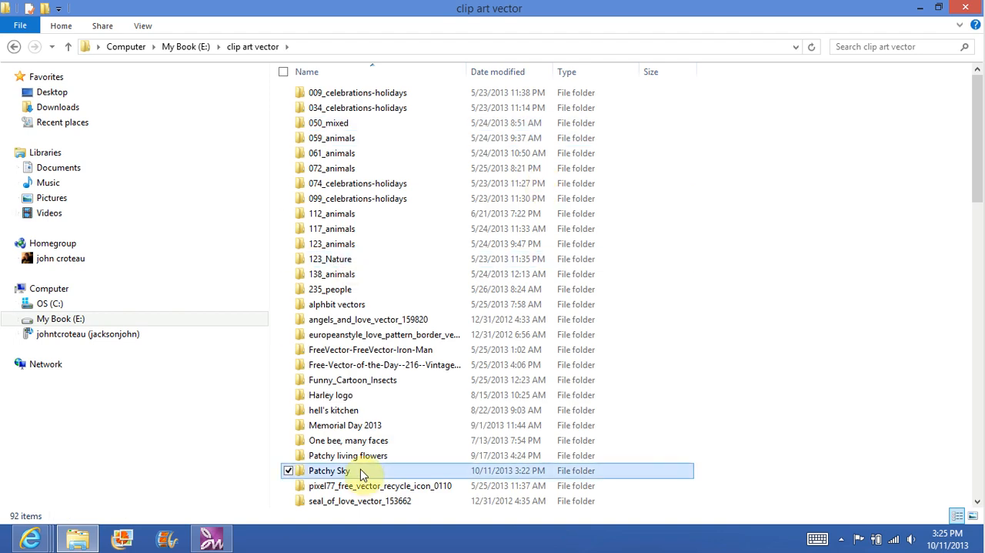
pyautogui.doubleClick(360, 472)
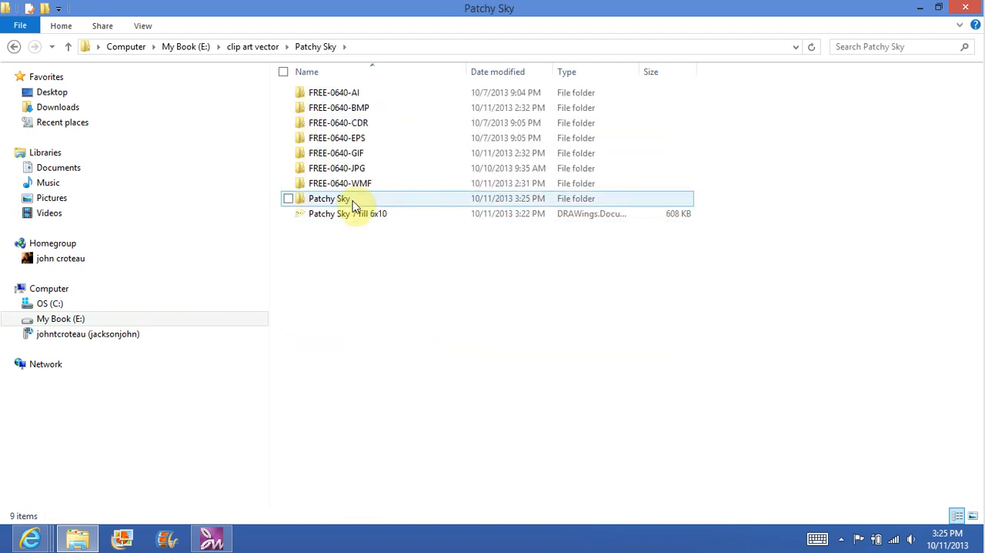
pyautogui.doubleClick(354, 202)
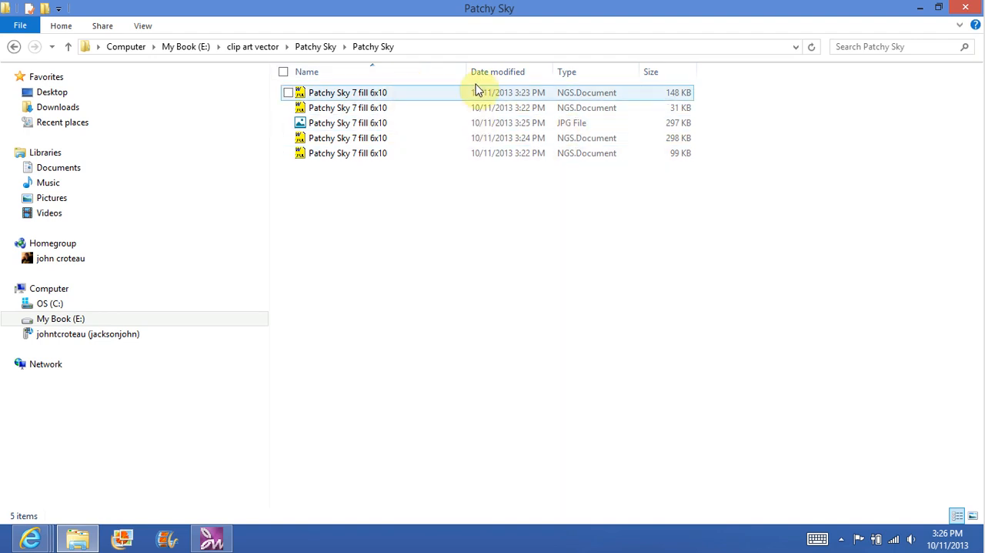
# Step: Check the file properties of the first two Patchy Sky 7 fill 6x10 stitch files for their formats
pyautogui.click(571, 93)
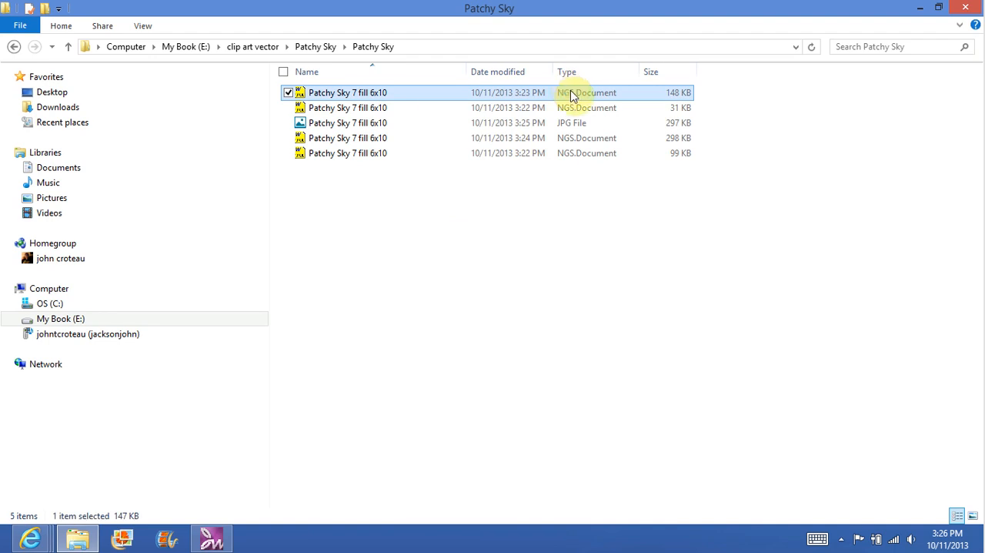
pyautogui.rightClick(571, 93)
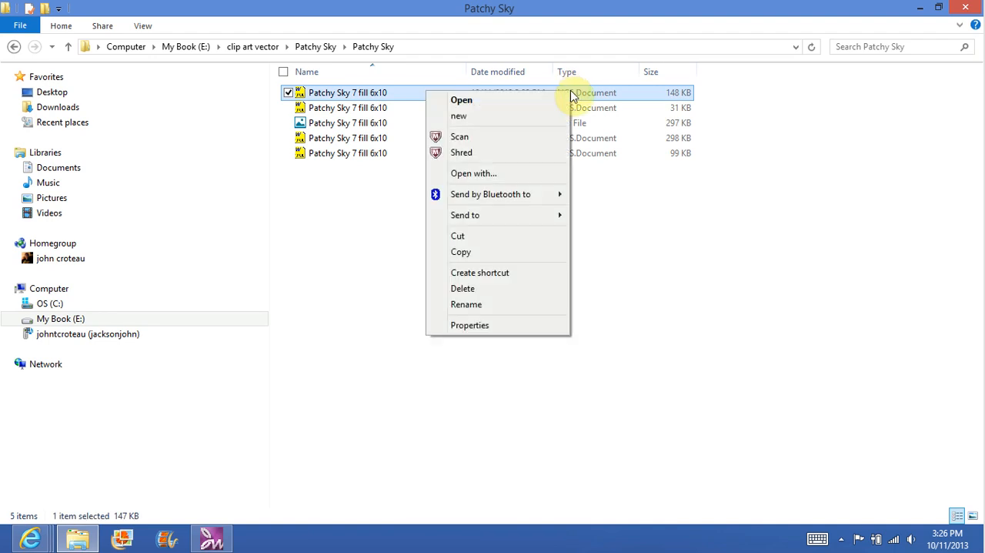
pyautogui.click(466, 324)
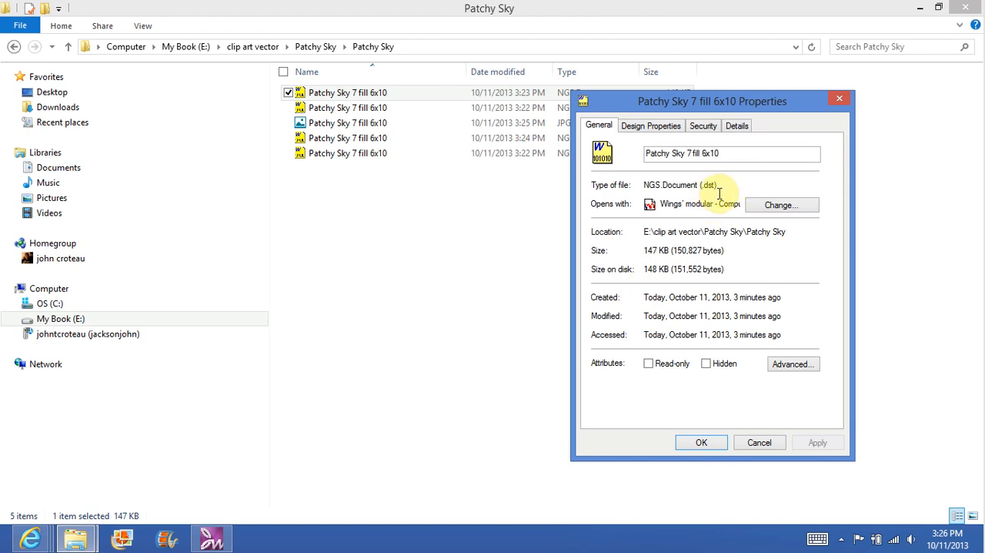
pyautogui.click(508, 243)
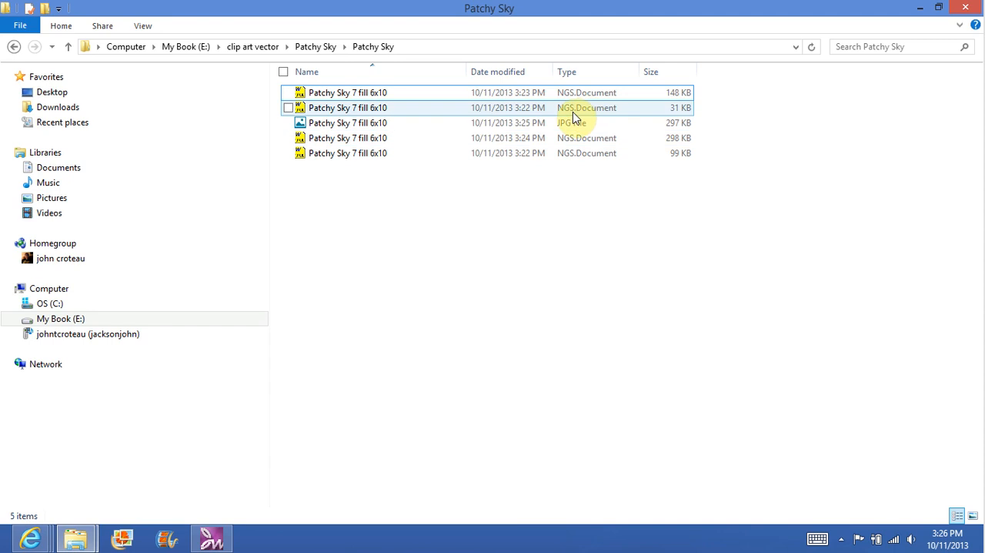
pyautogui.rightClick(574, 115)
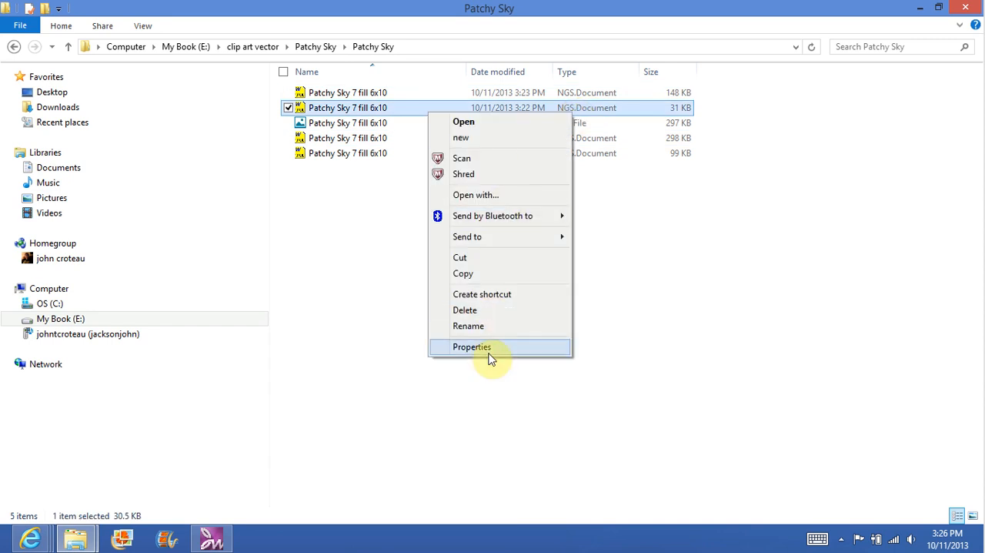
pyautogui.click(490, 357)
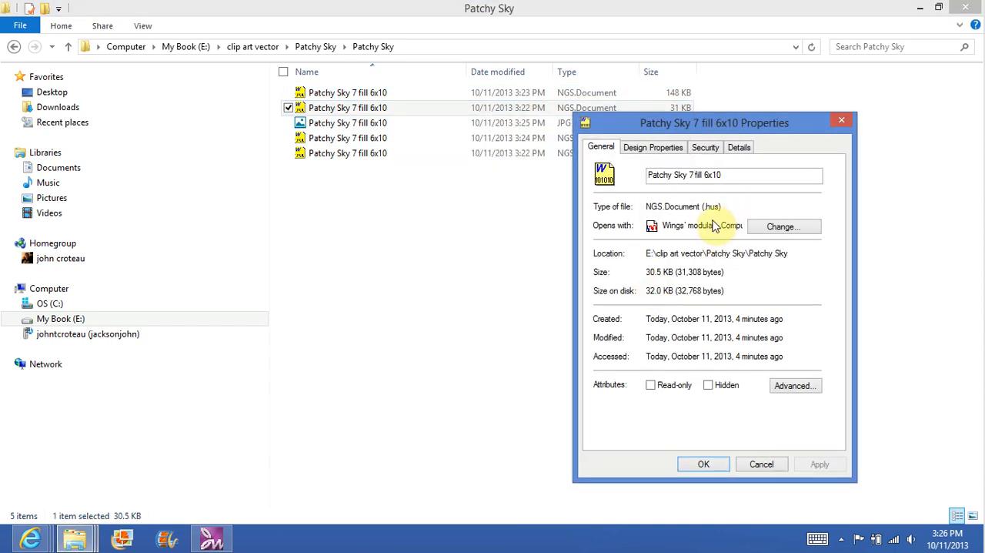
pyautogui.click(840, 126)
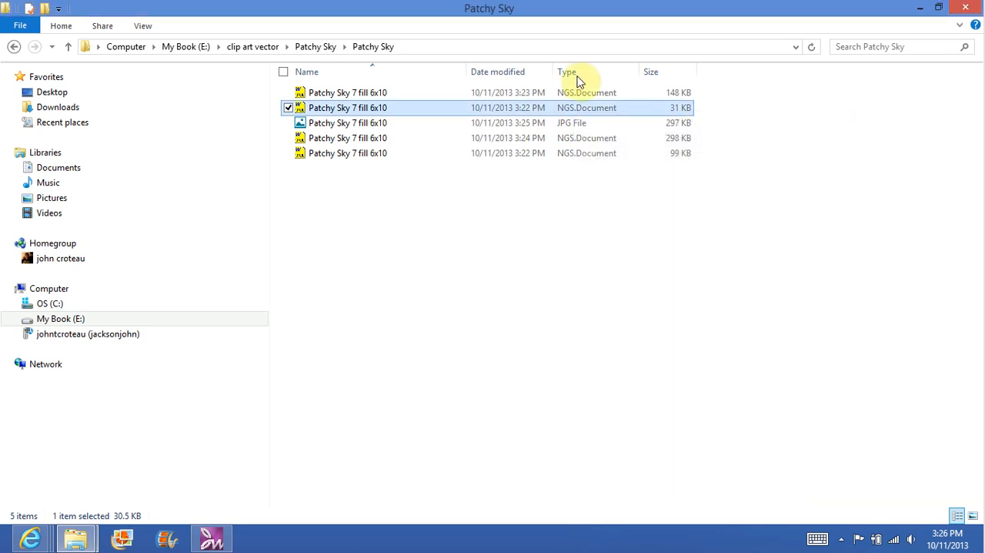
# Step: Preview the saved JPG printout of Patchy Sky 7 fill 6x10 and close the viewer
pyautogui.click(540, 125)
pyautogui.rightClick(538, 125)
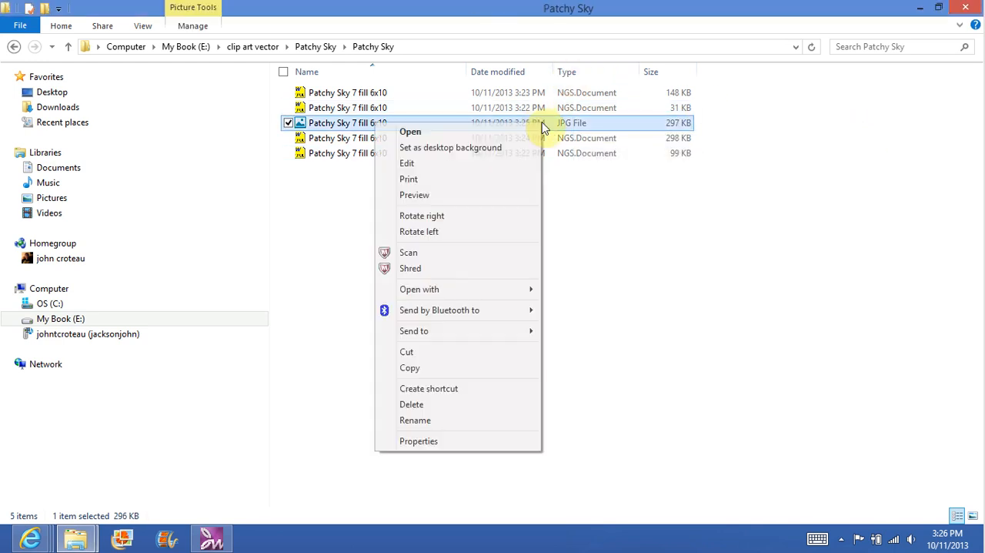
pyautogui.click(430, 195)
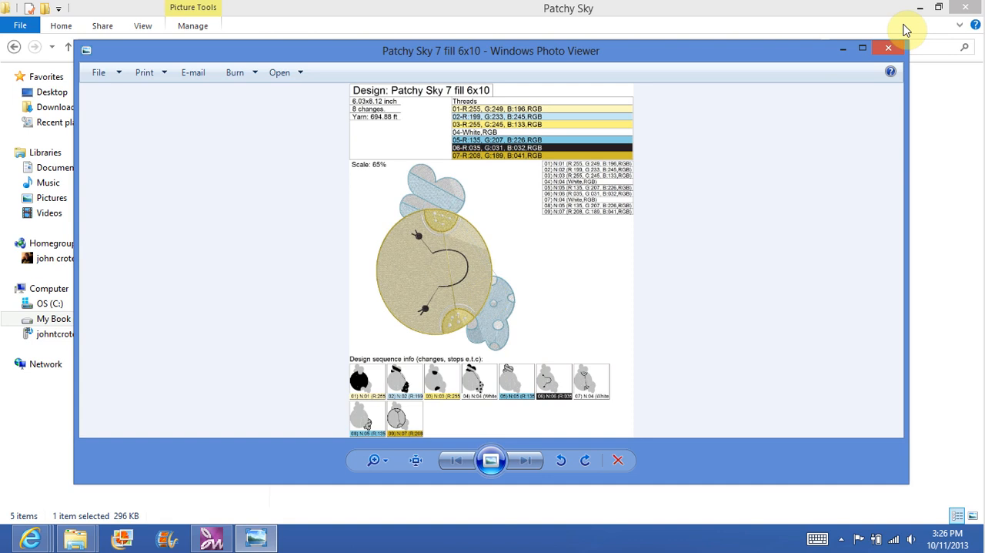
pyautogui.click(889, 50)
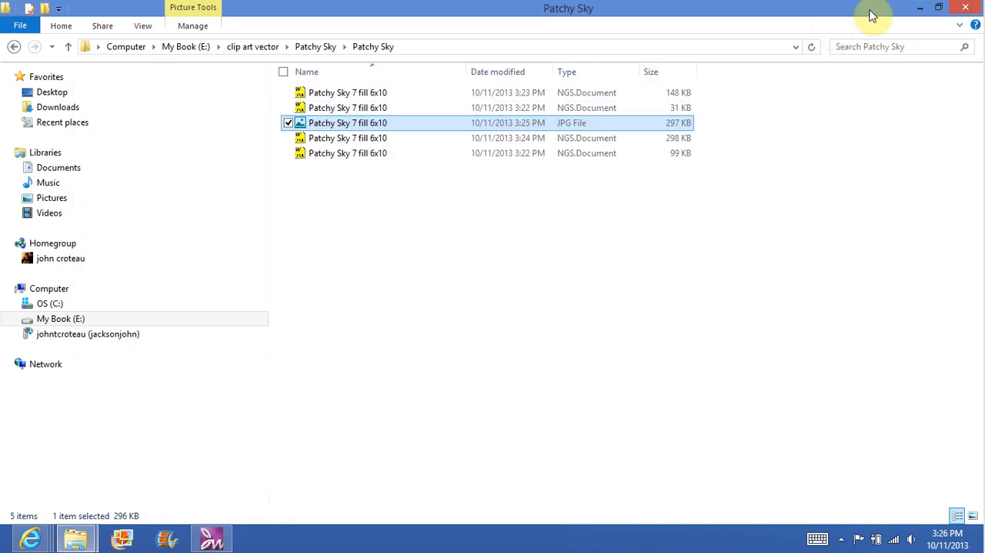
# Step: Return to the parent Patchy Sky folder and look over its clip art format subfolders
pyautogui.click(11, 48)
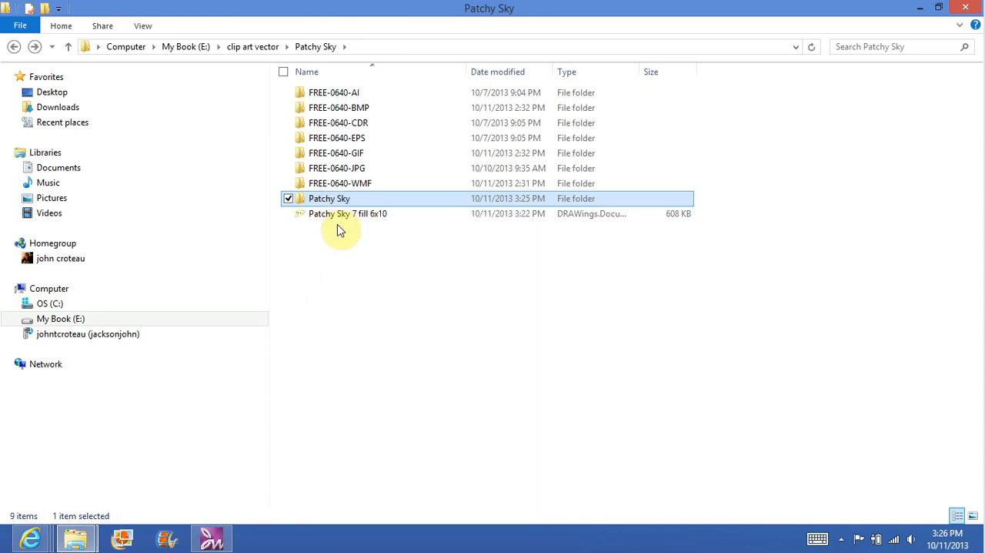
pyautogui.click(343, 185)
pyautogui.moveTo(350, 136); pyautogui.dragTo(399, 77)
pyautogui.rightClick(399, 77)
pyautogui.click(471, 339)
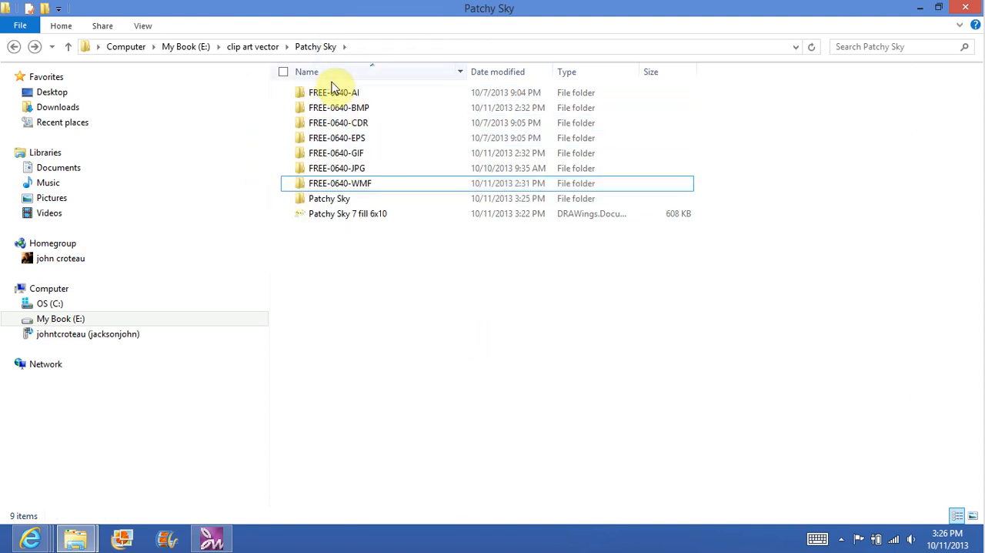
# Step: Switch back to Creative DRAWings by closing File Explorer and the stitch file's properties, and close the Object Properties and Sequence windows
pyautogui.click(966, 9)
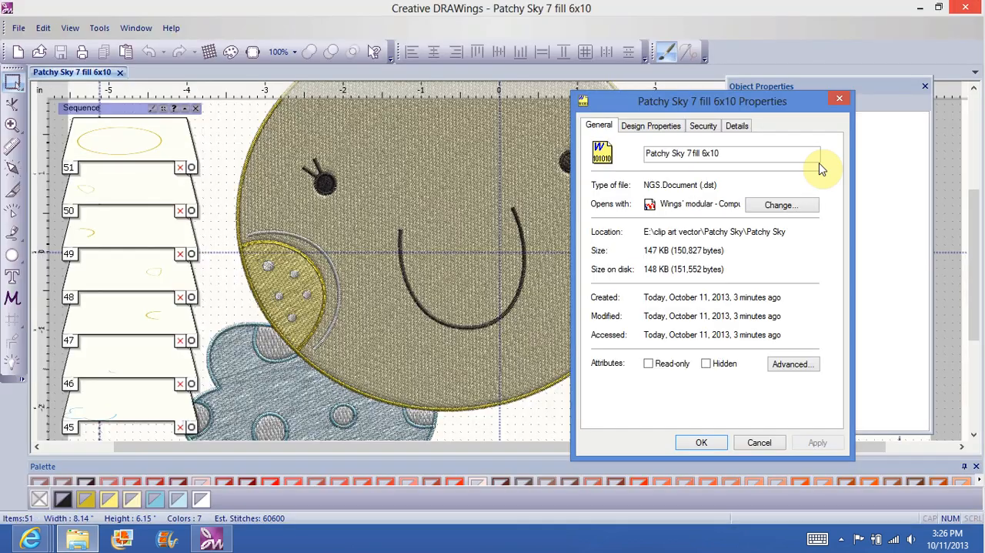
pyautogui.click(839, 102)
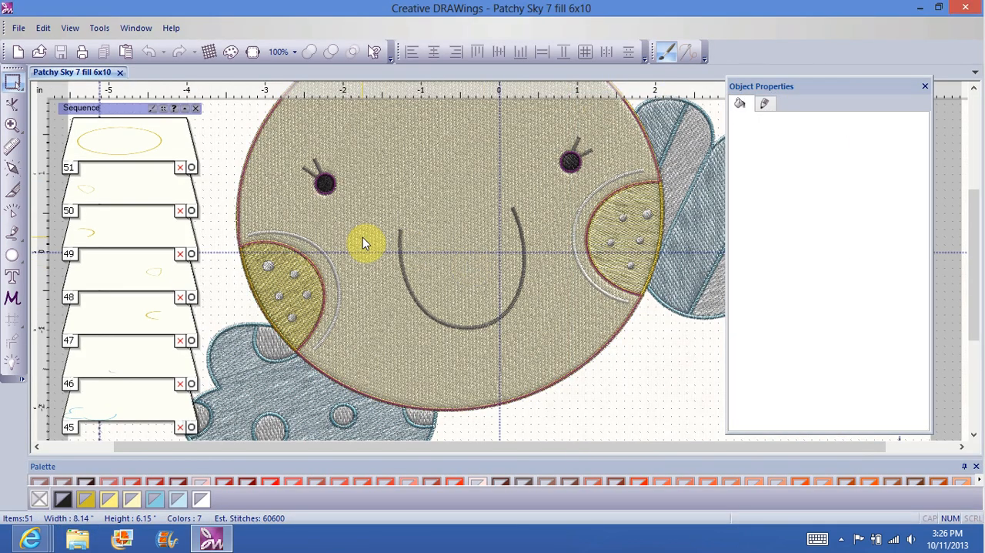
pyautogui.click(925, 86)
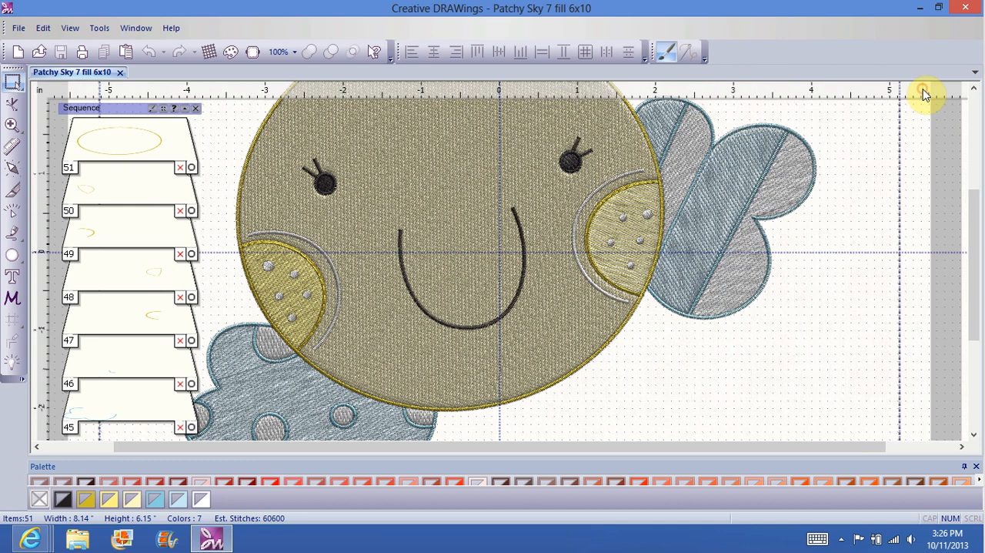
pyautogui.click(194, 108)
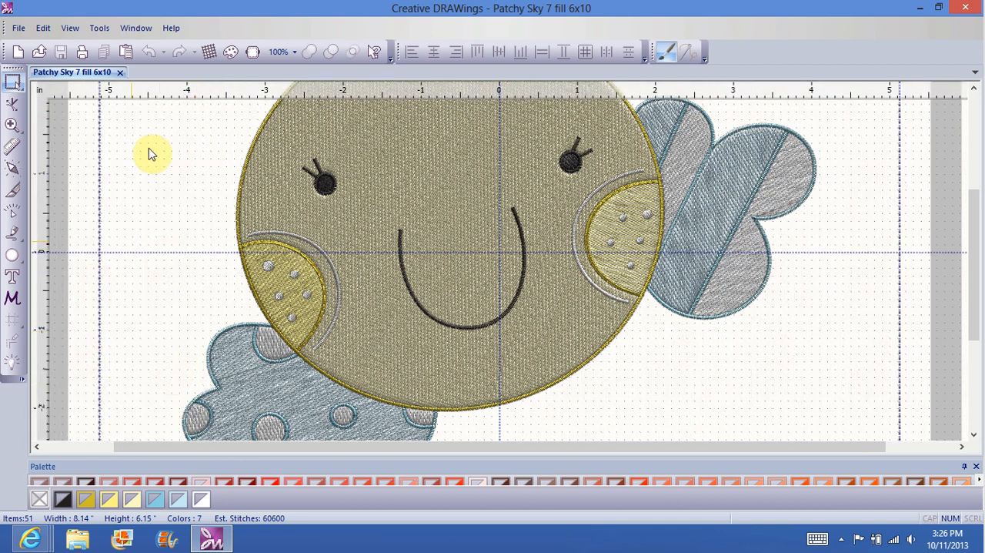
# Step: Turn auto-sequence control on and off again for the design, accepting the Run optimizer once dialog
pyautogui.click(16, 360)
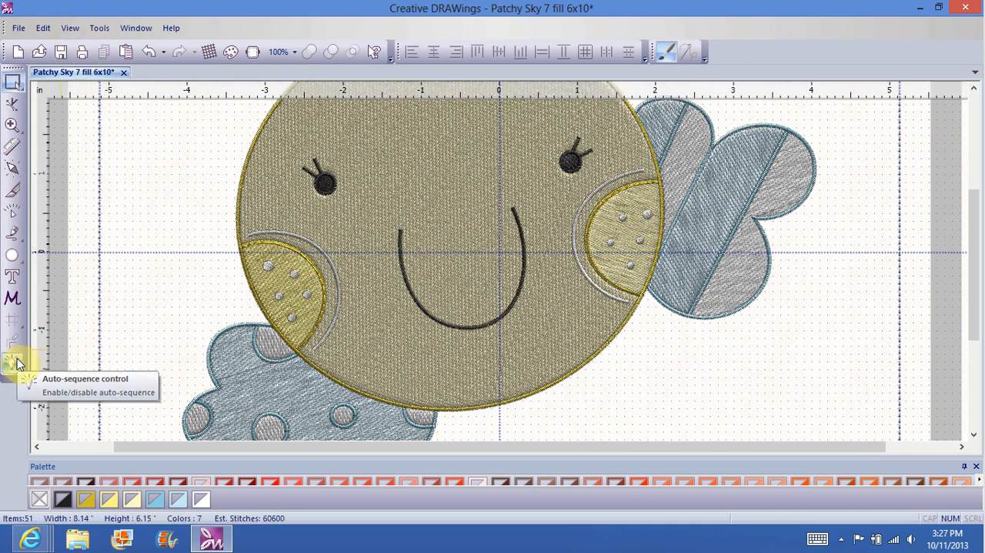
pyautogui.click(16, 360)
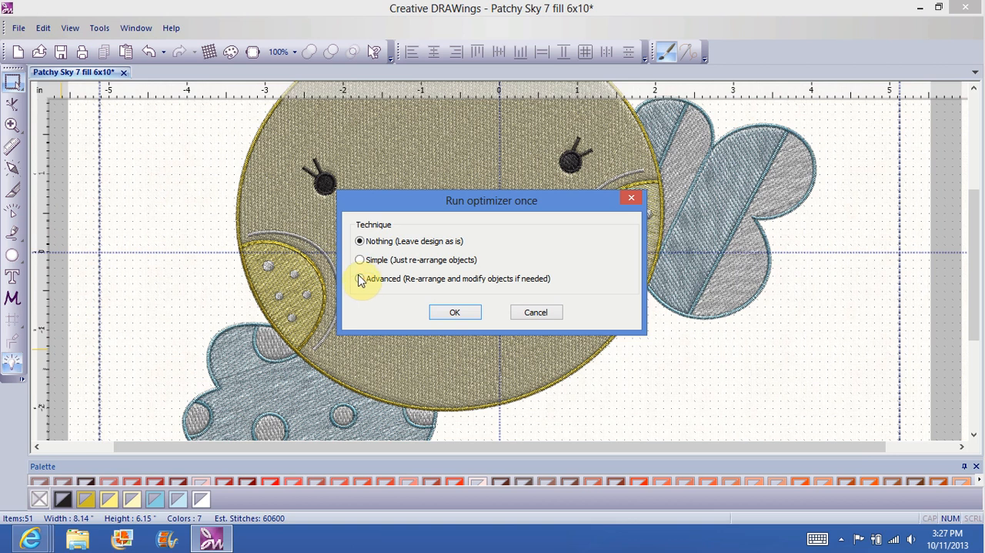
pyautogui.click(459, 312)
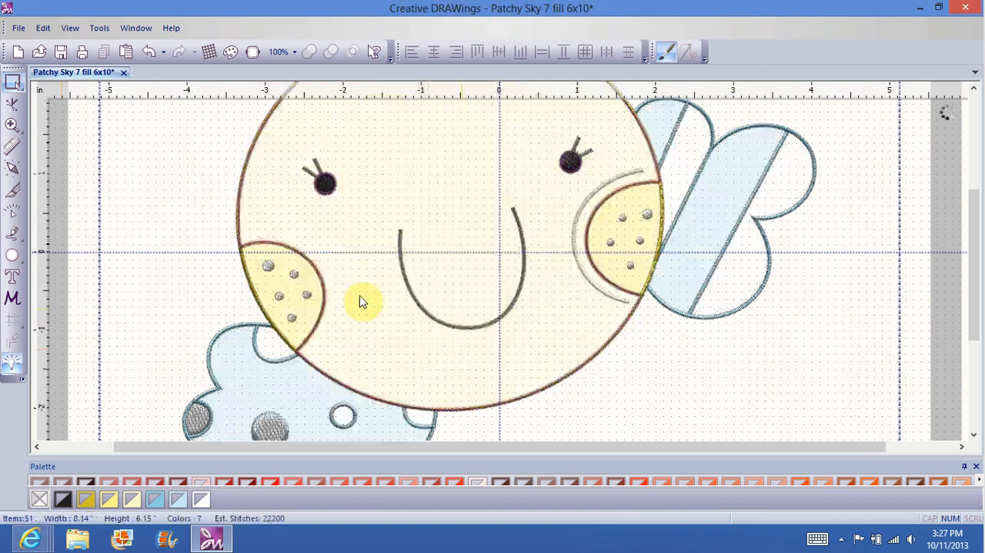
# Step: Display the Sequence manager to review the order of the individual design objects, and hide it again
pyautogui.click(70, 28)
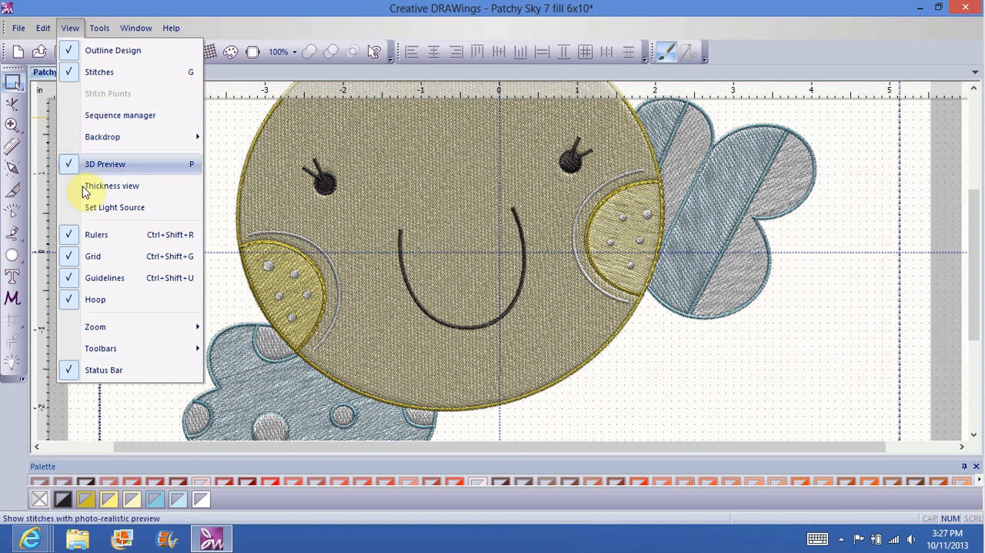
pyautogui.click(111, 124)
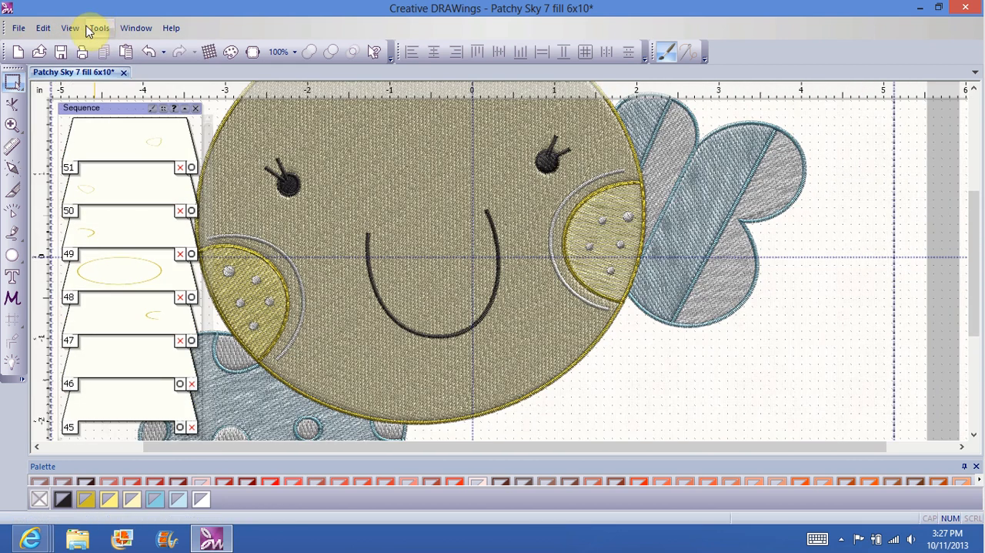
pyautogui.click(70, 28)
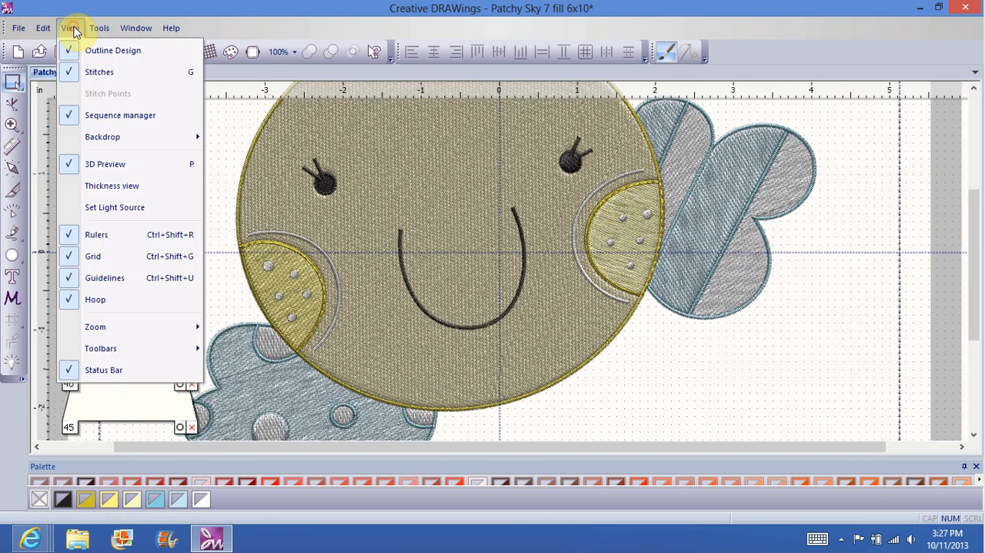
pyautogui.click(97, 123)
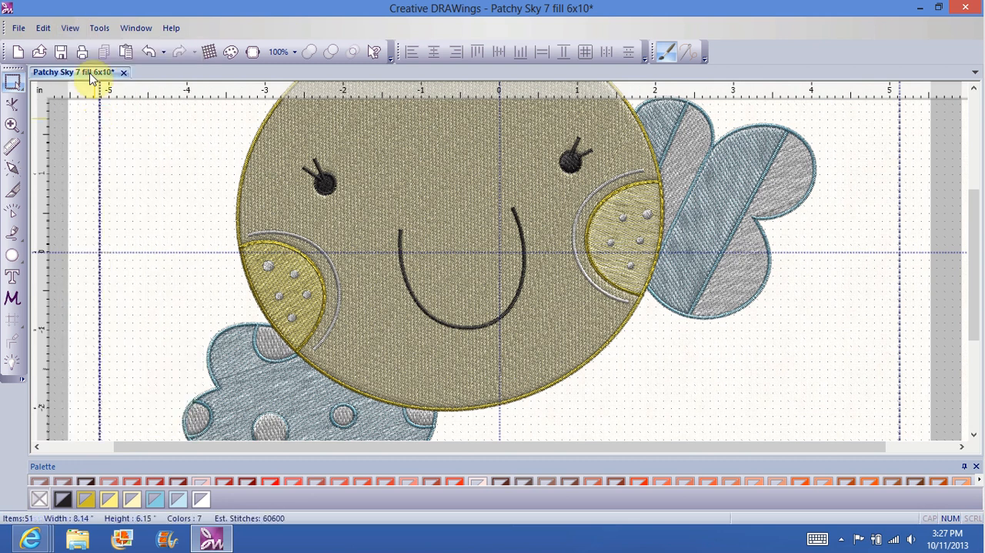
# Step: Enable auto-sequence again and show the Sequence manager
pyautogui.click(99, 29)
pyautogui.click(141, 117)
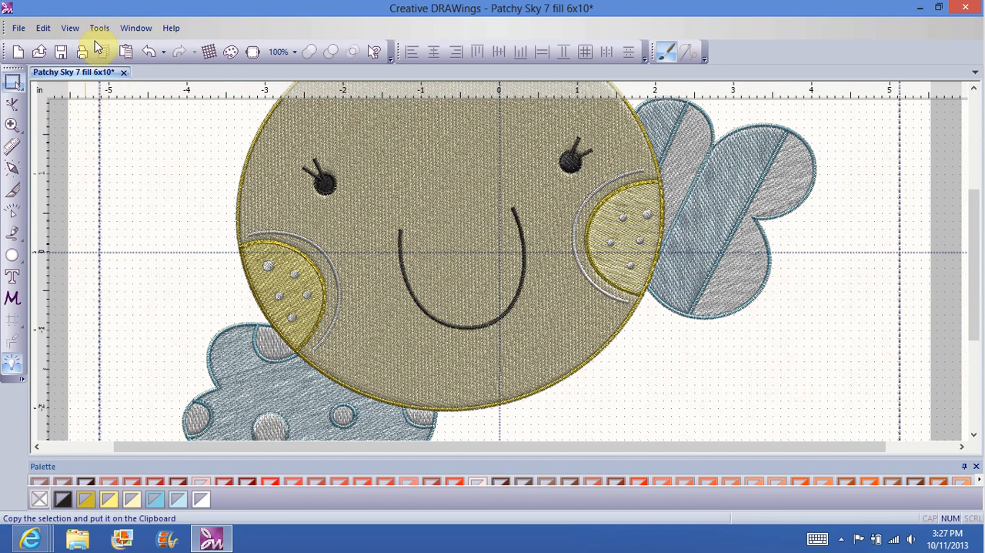
pyautogui.click(70, 30)
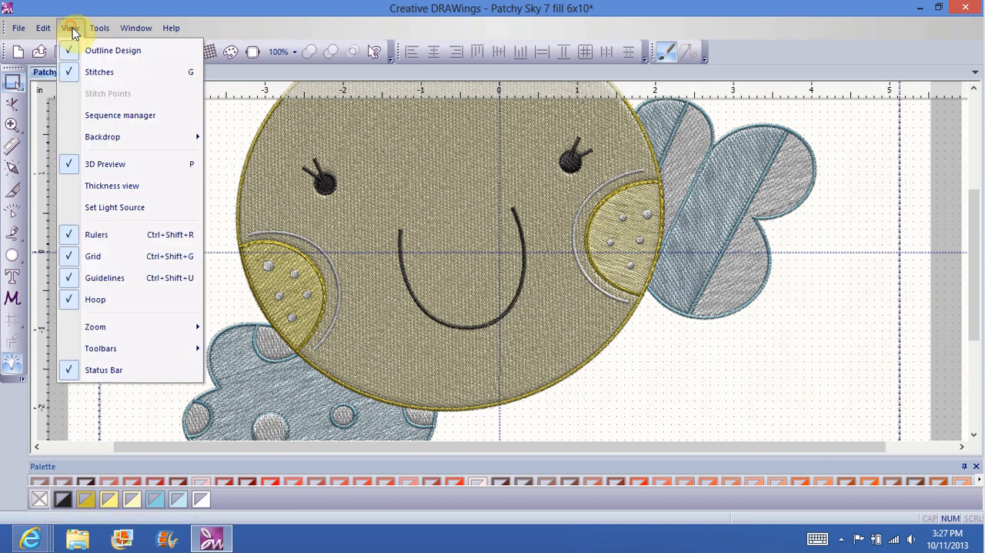
pyautogui.click(104, 114)
# Step: Examine the design's layers in the Sequence manager and the Run optimizer once techniques, and cancel the optimizer
pyautogui.click(119, 149)
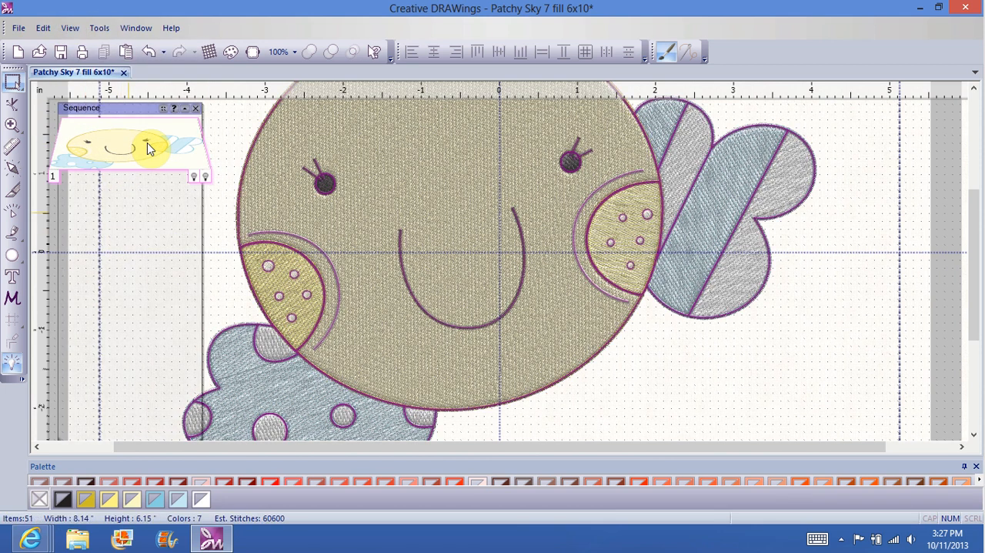
pyautogui.scroll(-1, 147, 143)
pyautogui.scroll(2, 18, 376)
pyautogui.click(19, 375)
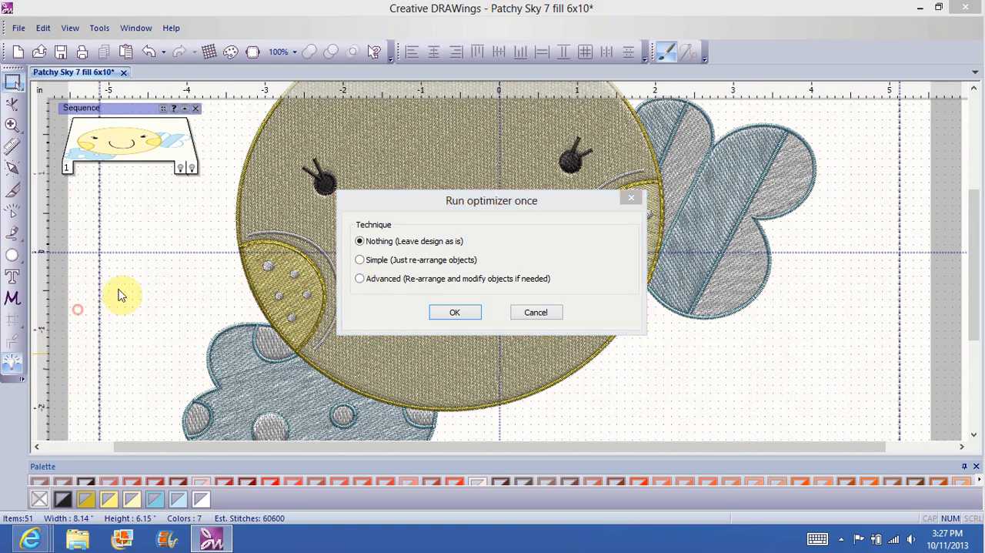
pyautogui.click(537, 312)
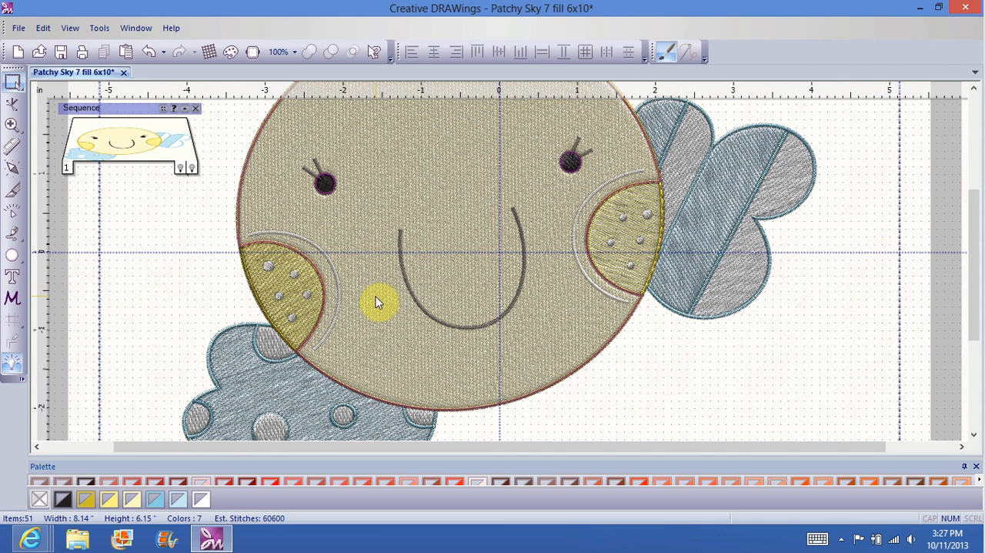
# Step: Close Creative DRAWings and answer the closing prompt
pyautogui.click(968, 8)
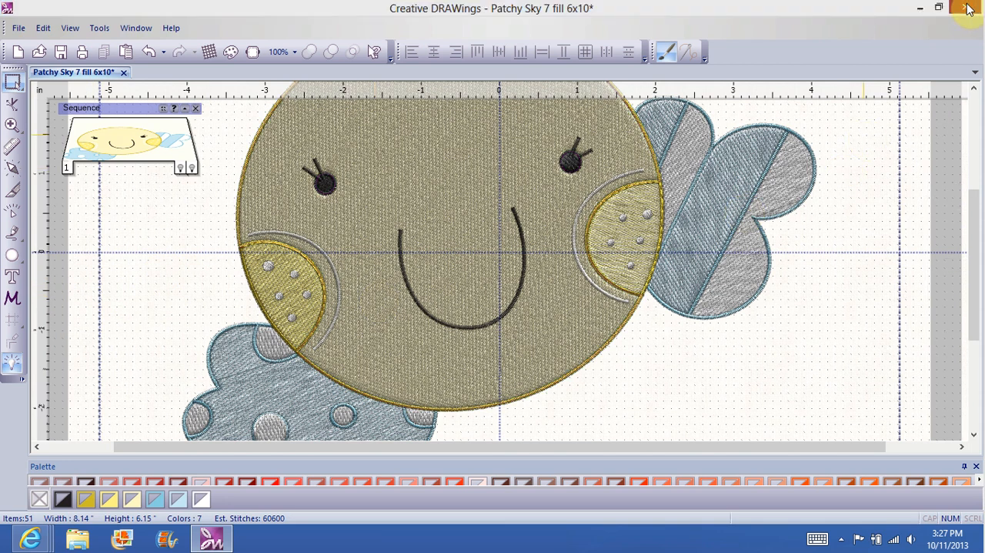
pyautogui.click(501, 305)
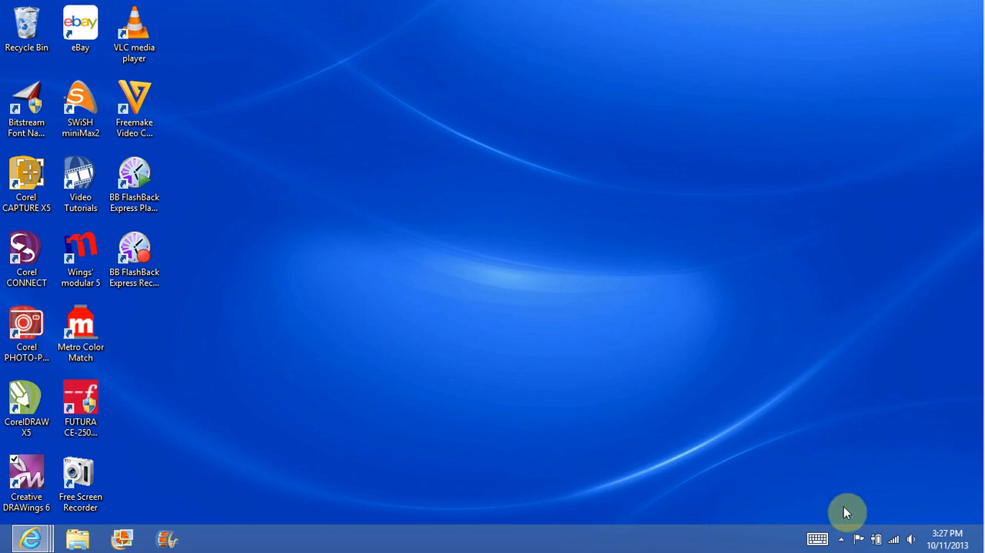
# Step: Stop the screen recording running in BB FlashBack Express
pyautogui.click(841, 539)
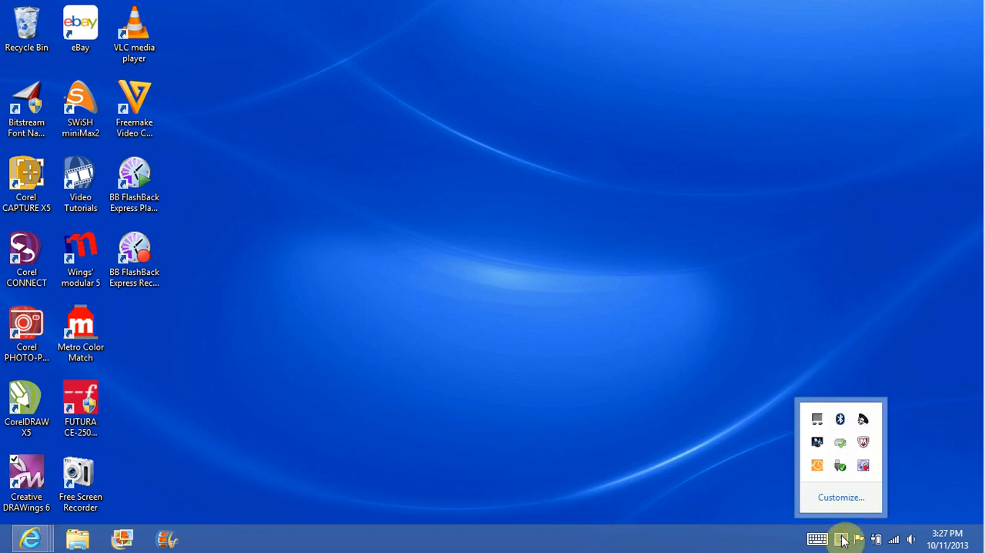
pyautogui.rightClick(865, 466)
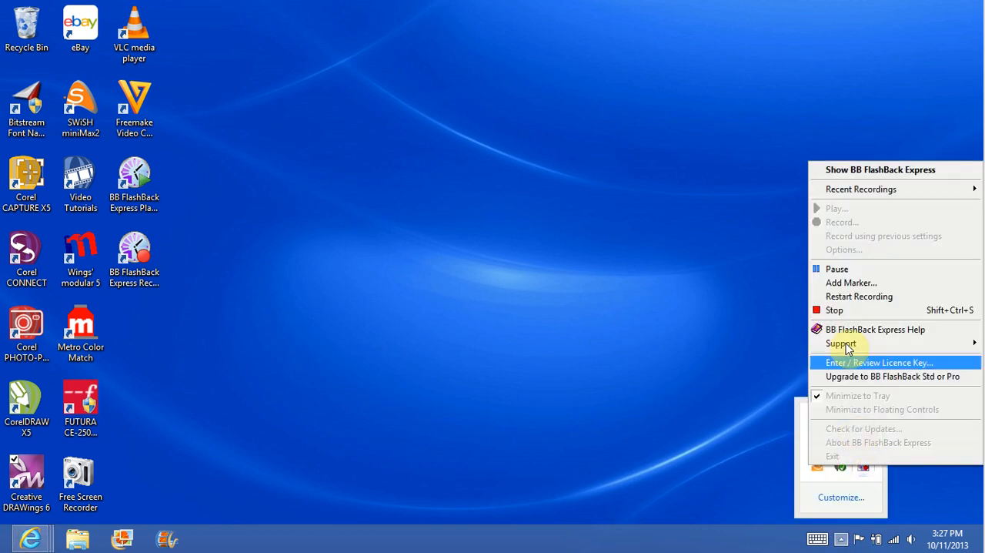
pyautogui.click(834, 310)
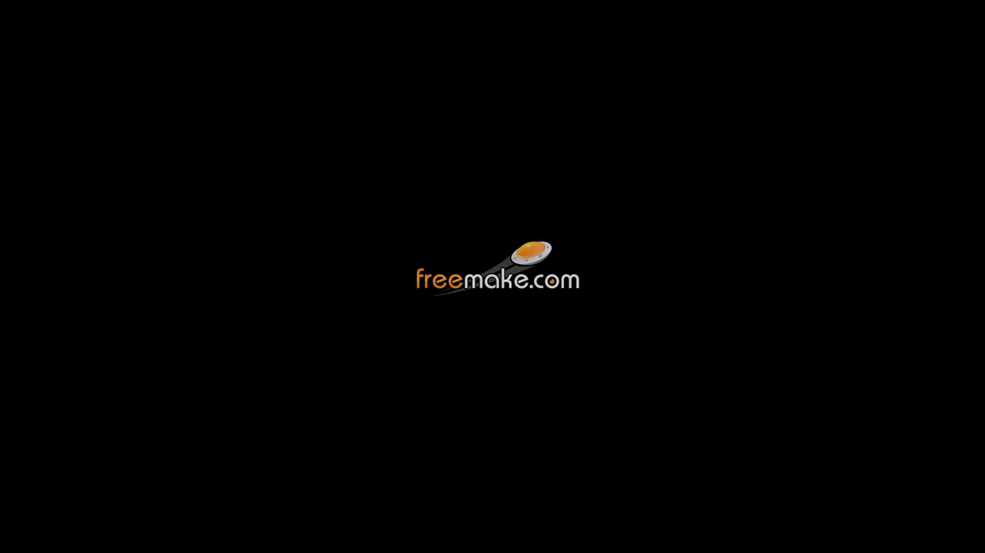